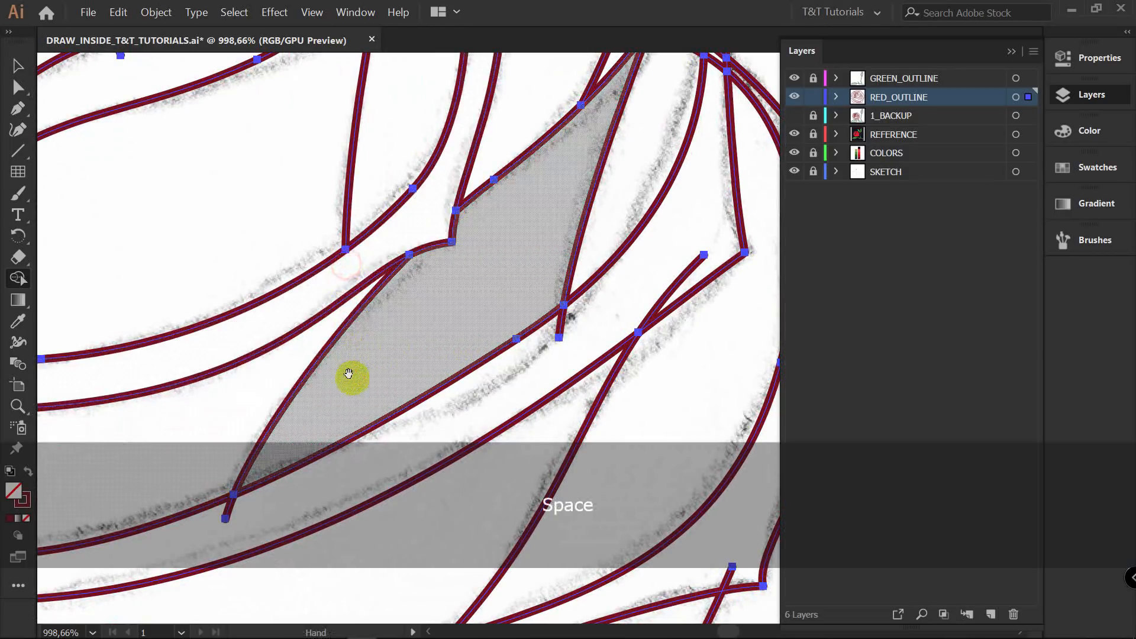
Cover the rose outline with a red rectangle and delete the excess red area outside the petals.
key("m")
left_click_drag(179, 80, 701, 546)
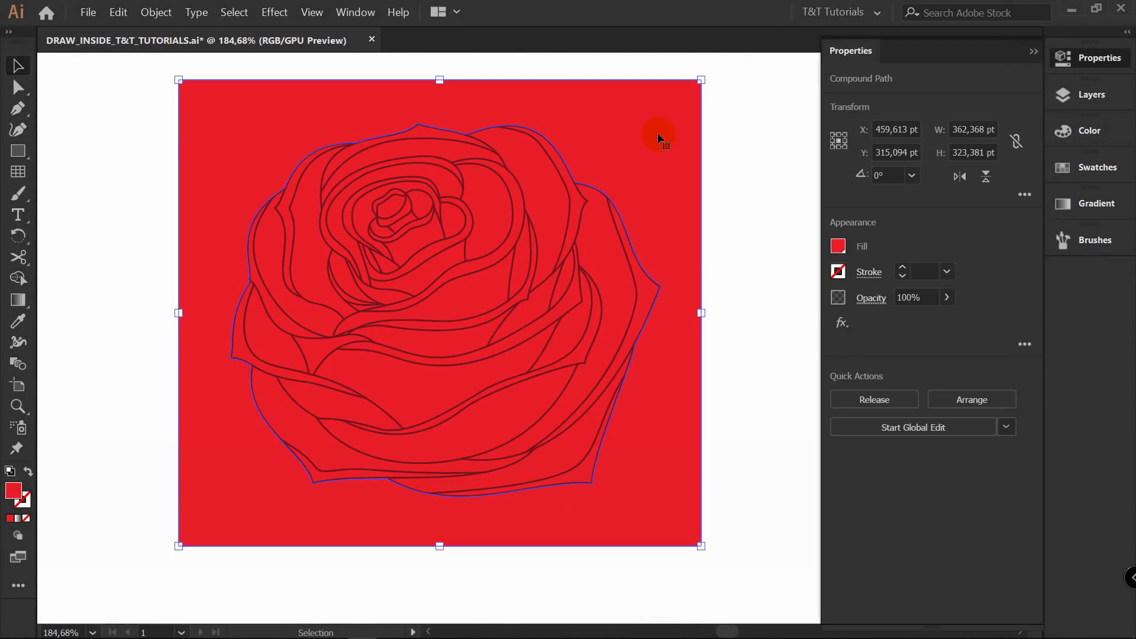
key("Delete")
Move separate red petal pieces out of the rose to show that each area is its own shape.
left_click_drag(533, 244, 694, 129)
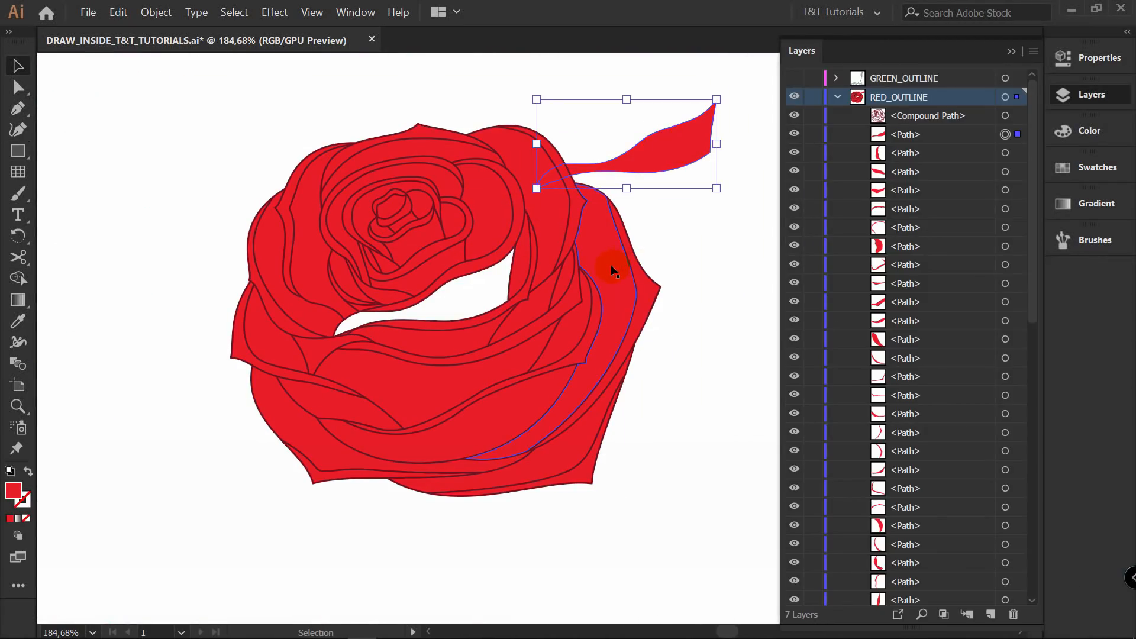
left_click_drag(616, 267, 726, 364)
left_click_drag(507, 421, 477, 545)
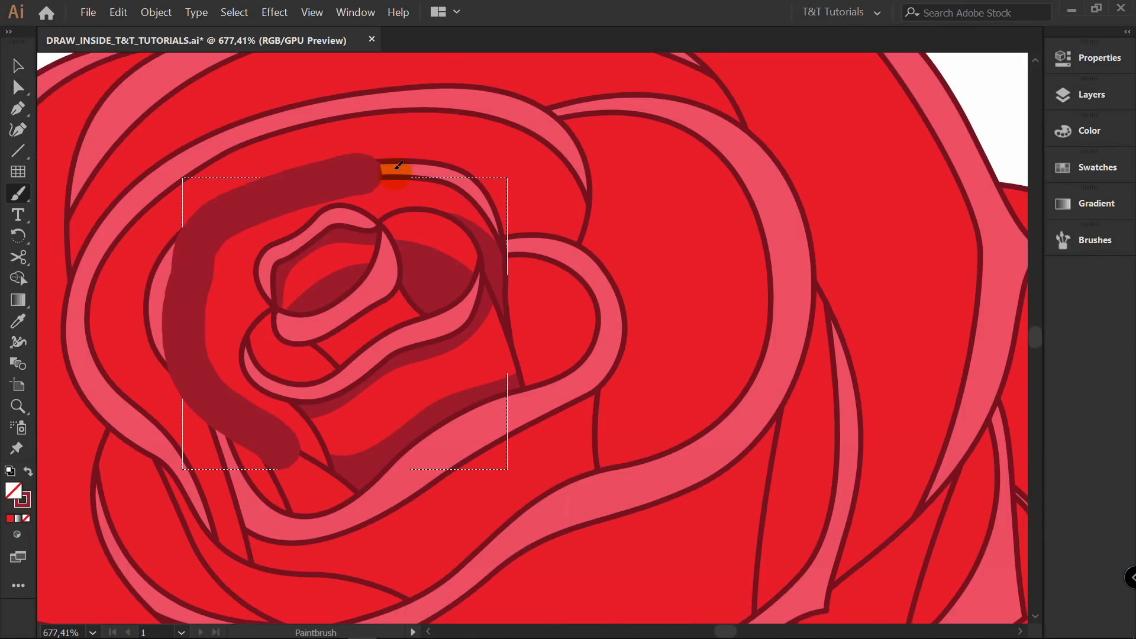
Paint a dark red shadow stroke inside the petal around the rose's centre and fill two outer petal areas with dark red.
mouse_move(398, 165)
left_mouse_down()
mouse_move(452, 175)
mouse_move(503, 197)
left_mouse_up()
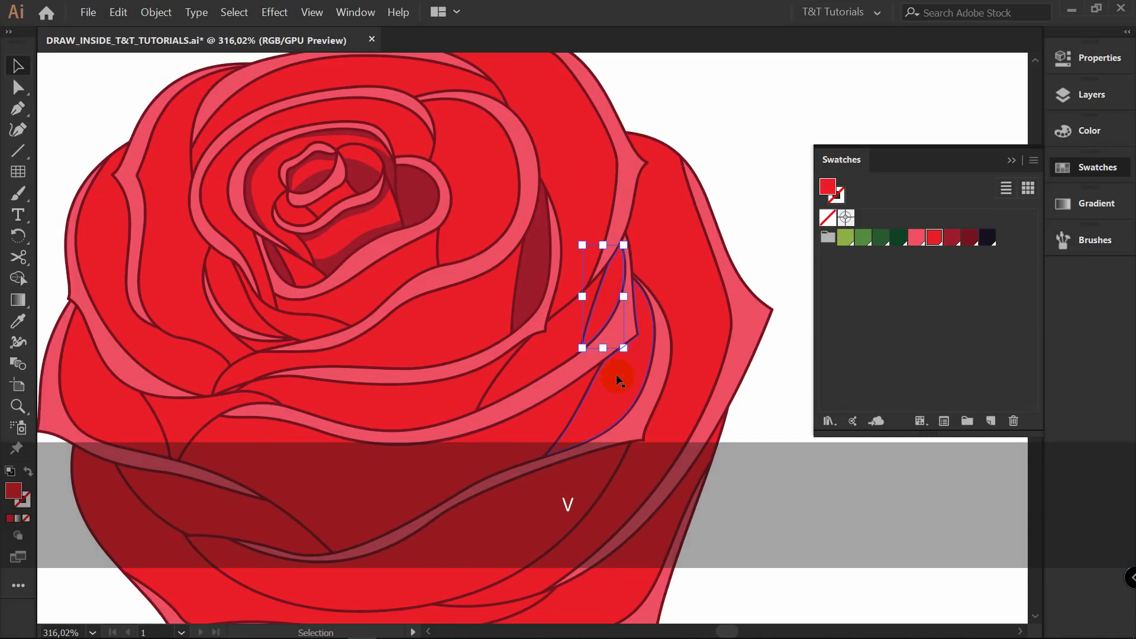
left_click(668, 364, "shift")
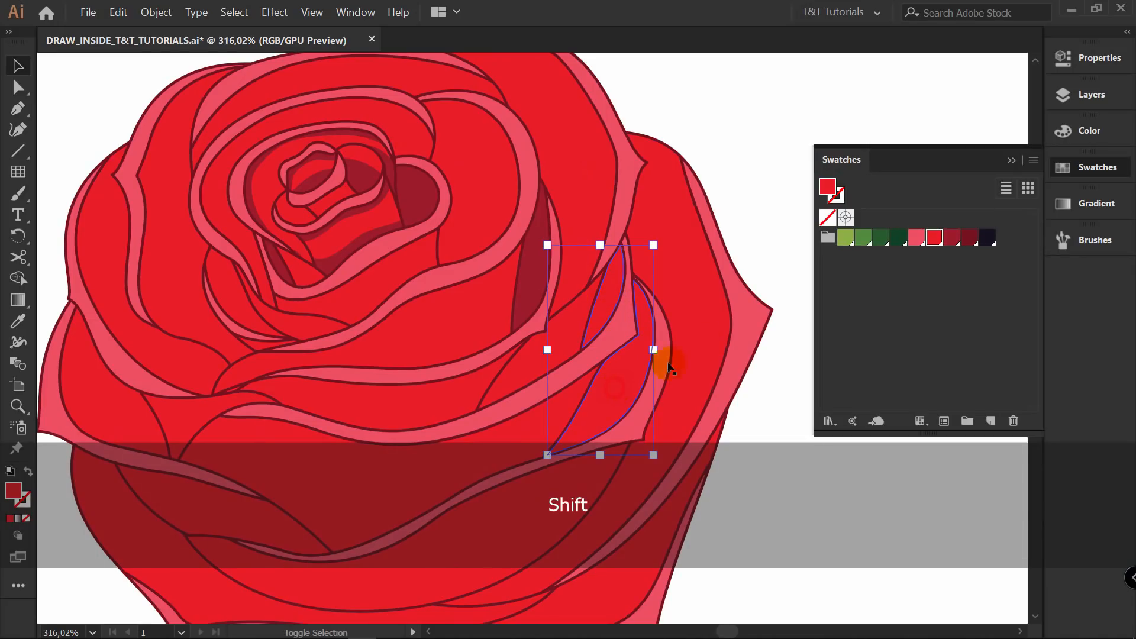
left_click(946, 239)
left_click(751, 105)
key("z")
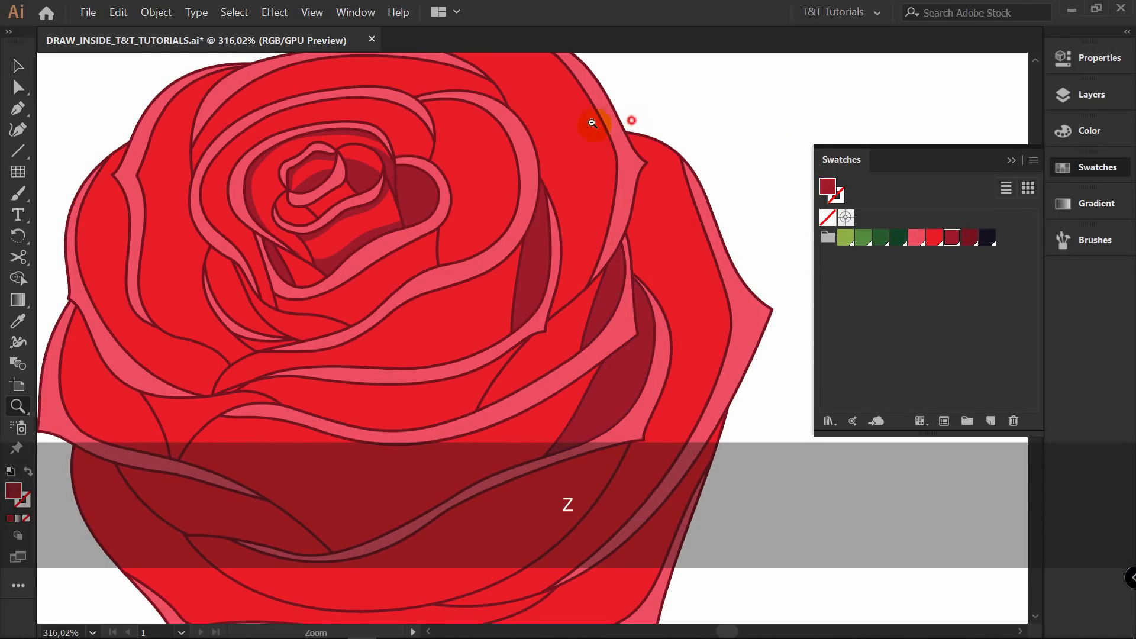
Toggle the visibility of the RED_OUTLINE layer to compare the rose with and without its outlines.
left_click(794, 97)
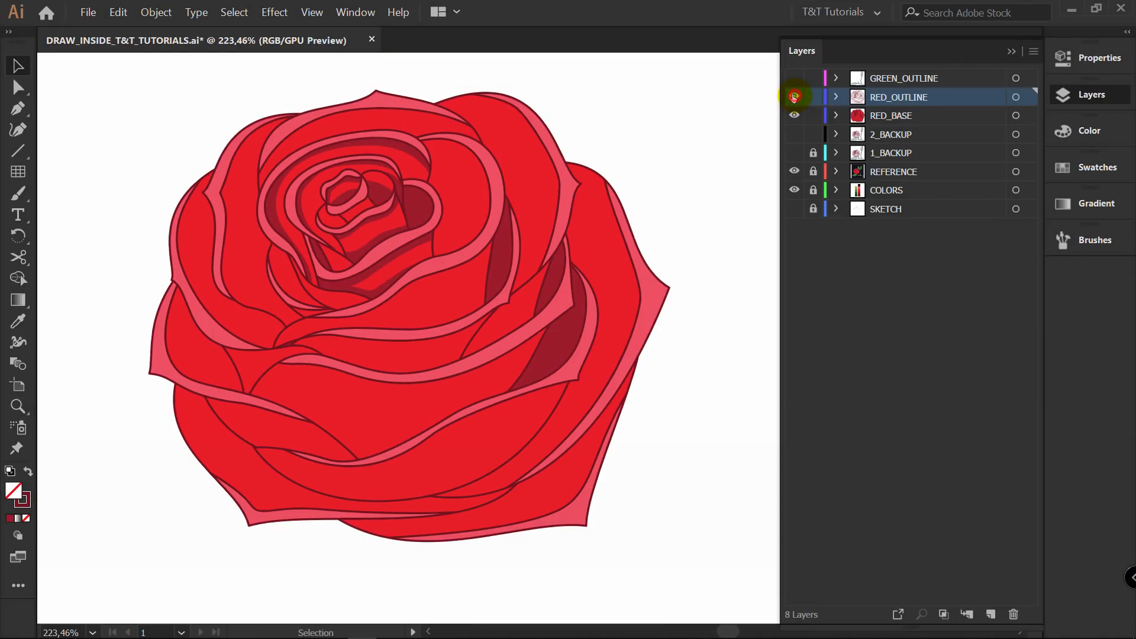
left_click(795, 96)
left_click(794, 97)
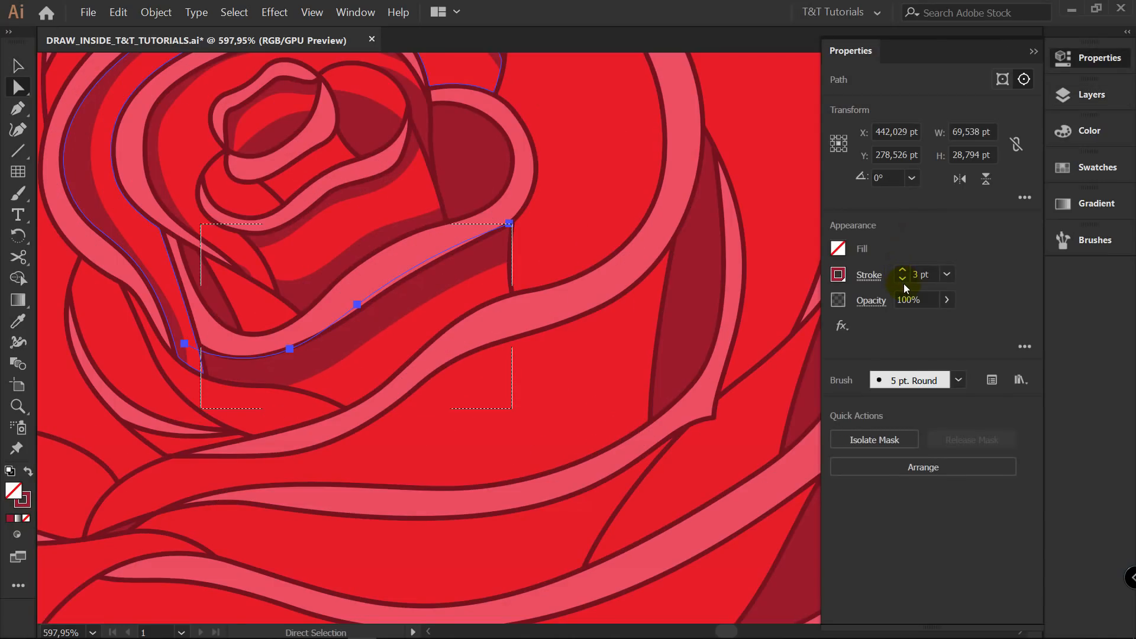
Decrease the stroke weight of the selected outline segment below the inner petal's pink edge.
left_click(904, 278)
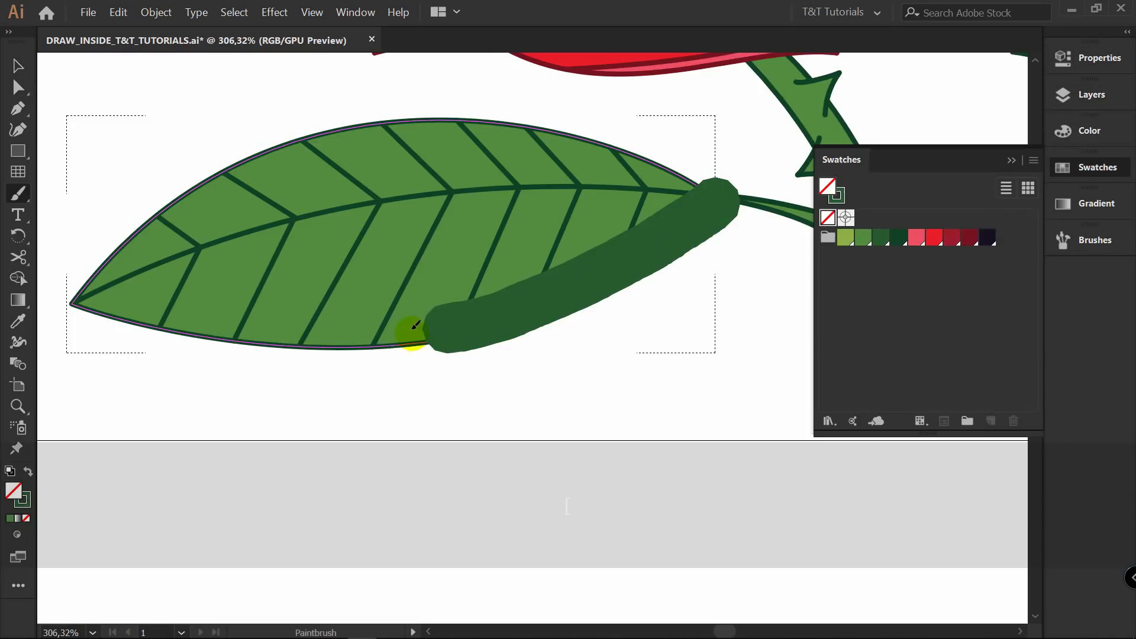
Paint a dark green shadow along the leaf's lower edge and adjust the light green highlight's width along the upper half.
mouse_move(406, 329)
left_mouse_down()
mouse_move(172, 321)
mouse_move(59, 295)
left_mouse_up()
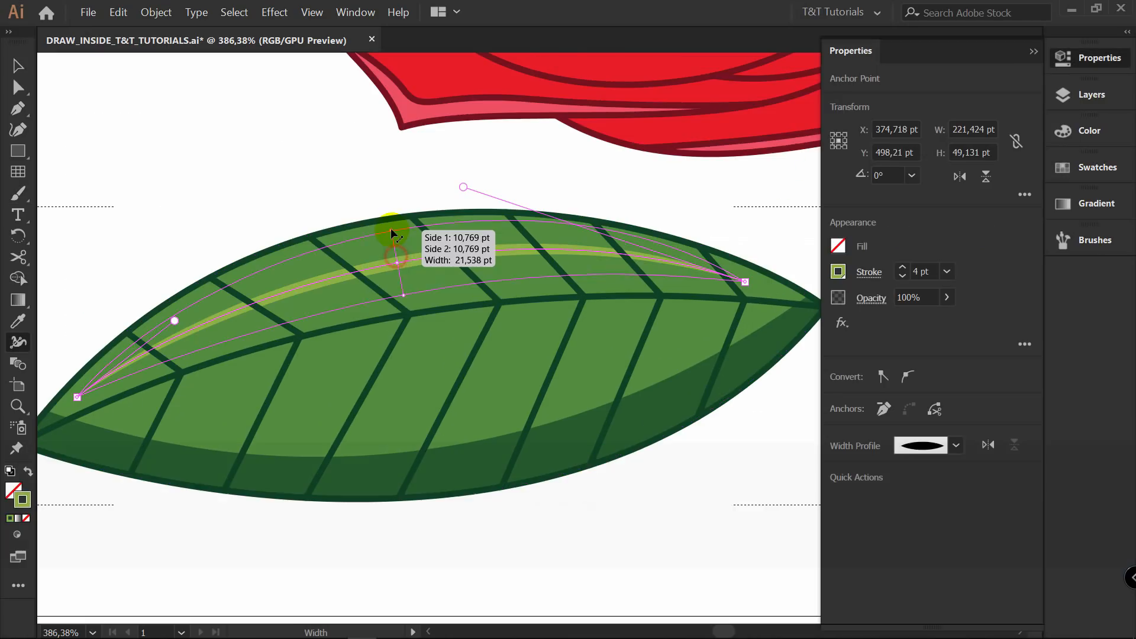
left_click_drag(393, 233, 406, 260)
left_click_drag(511, 251, 510, 262)
left_click_drag(268, 297, 274, 320)
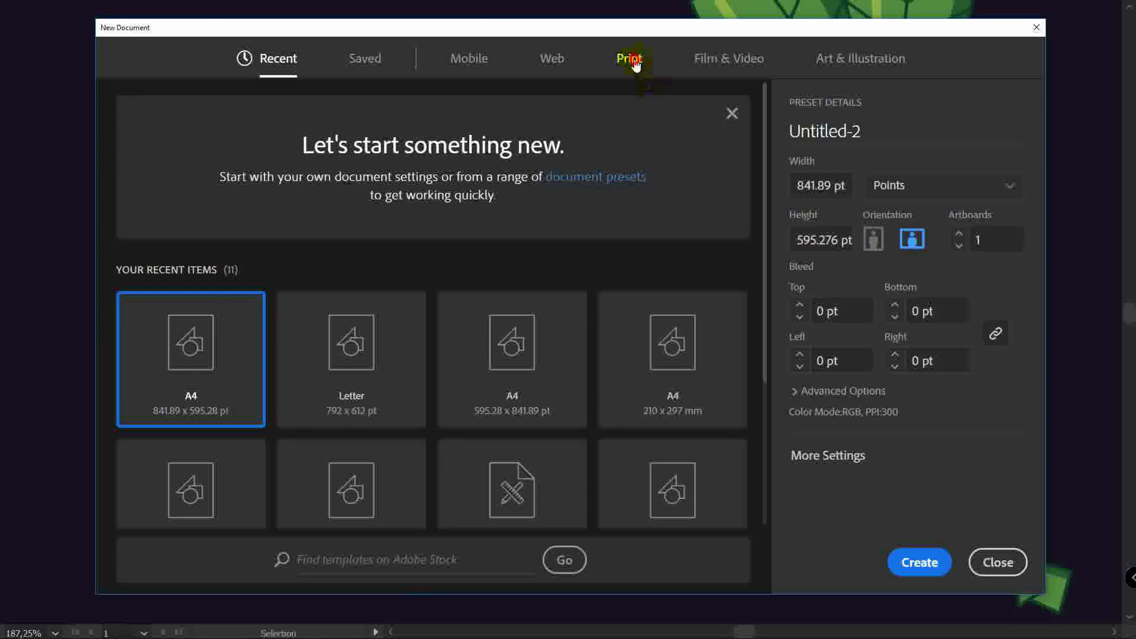
Create a new A4 print document in landscape orientation with the color mode set to RGB Color.
left_click(629, 58)
left_click(420, 164)
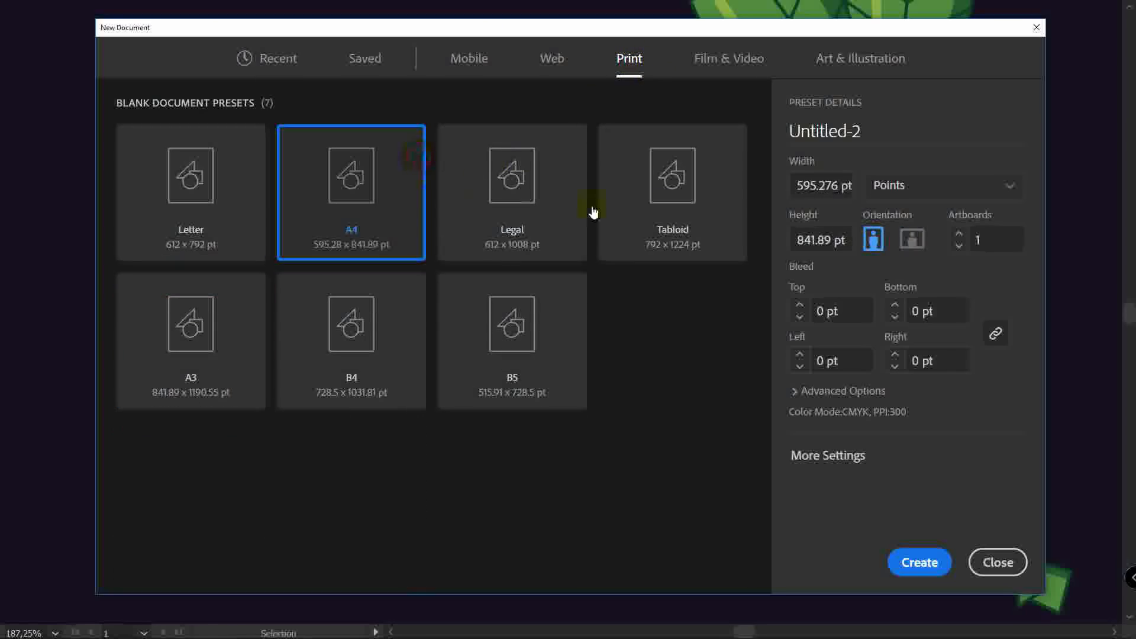
left_click(913, 240)
left_click(865, 388)
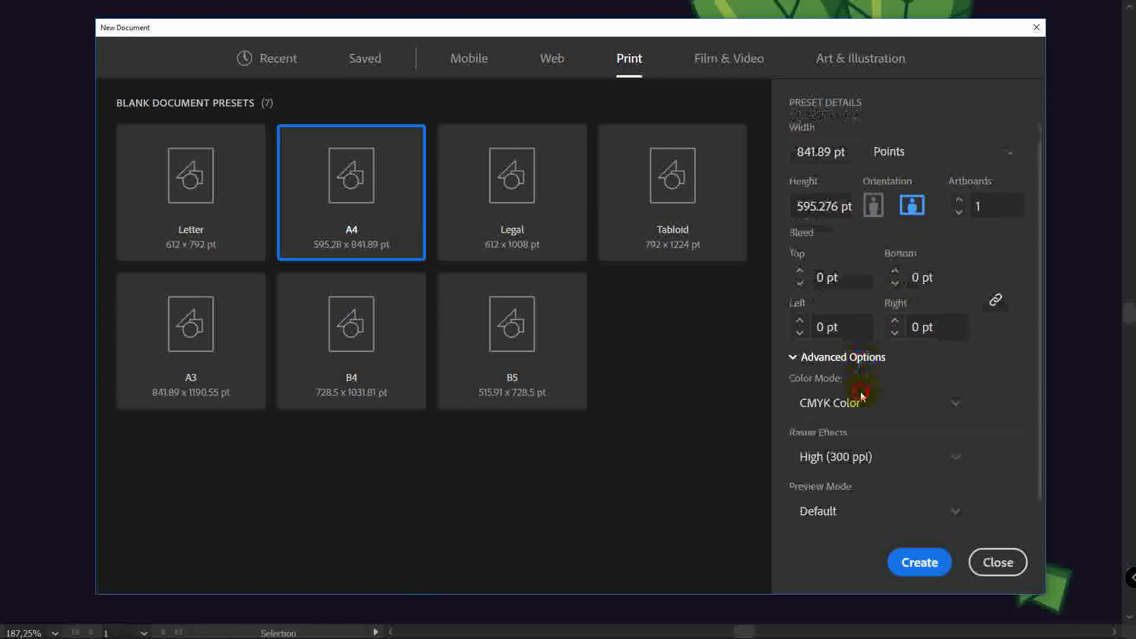
scroll(864, 385, "down", 1)
left_click(862, 370)
left_click(856, 397)
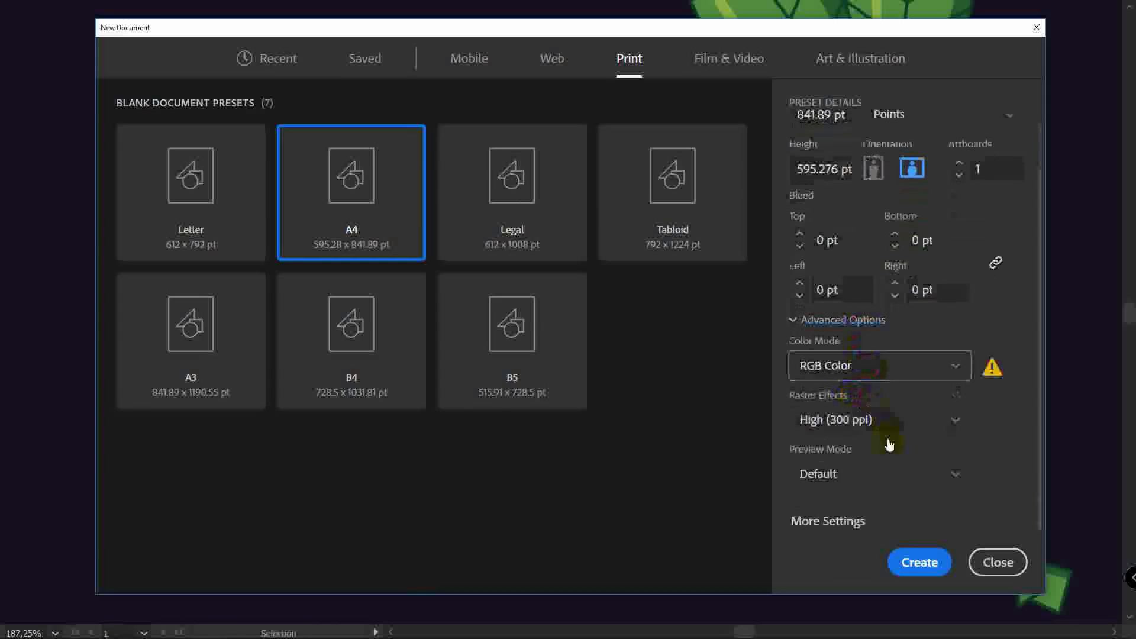
left_click(920, 563)
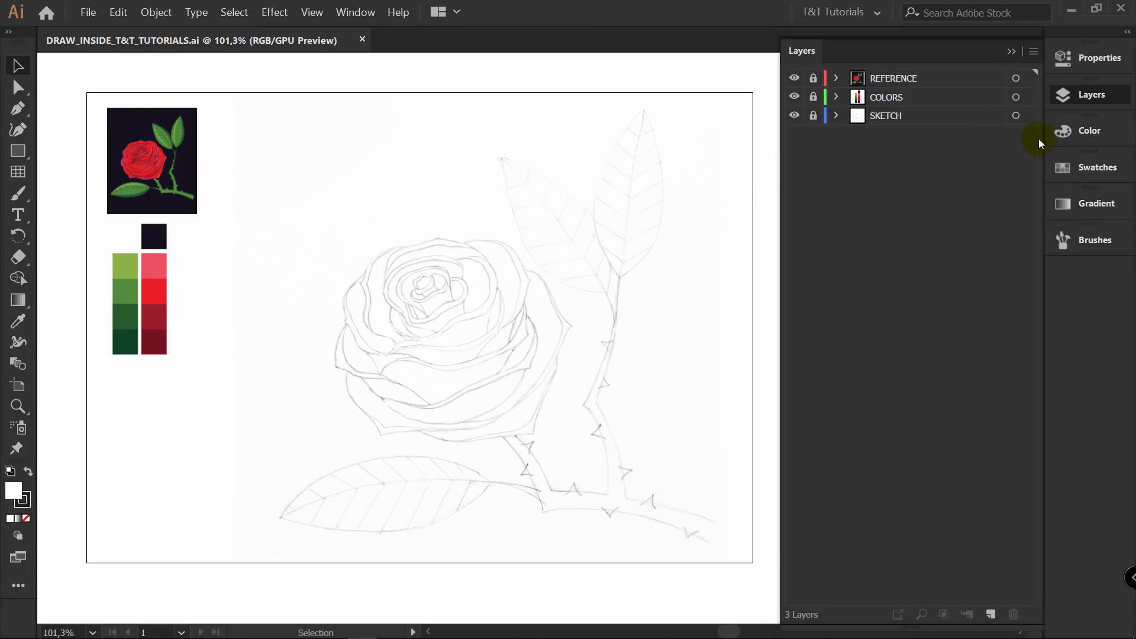
Delete all the default swatches and color groups from the document.
left_click(1095, 169)
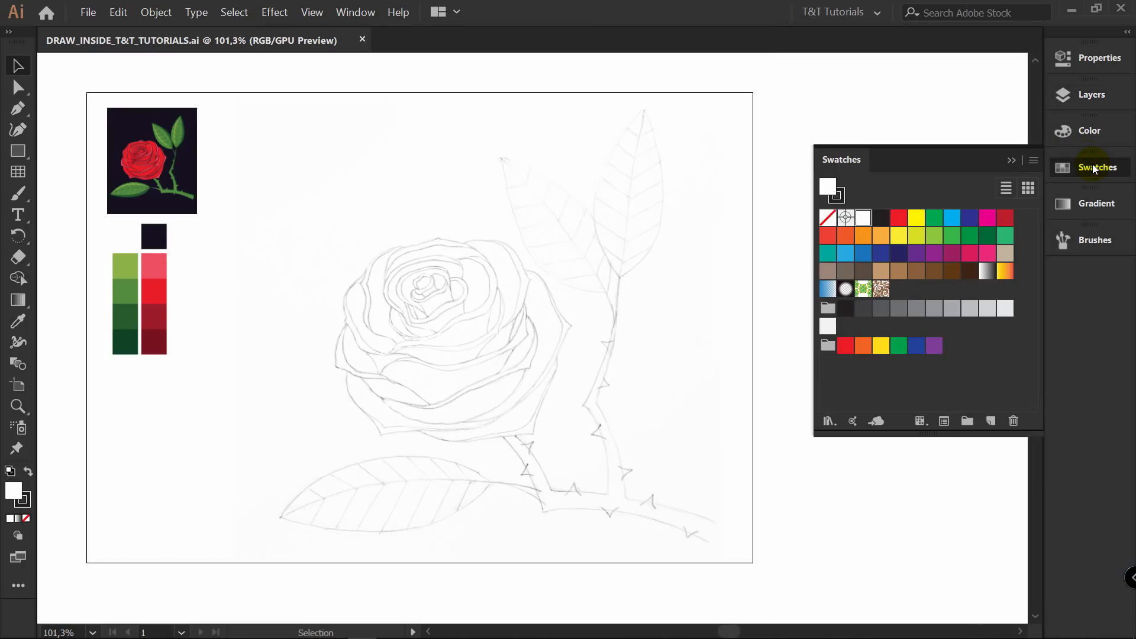
left_click(935, 347)
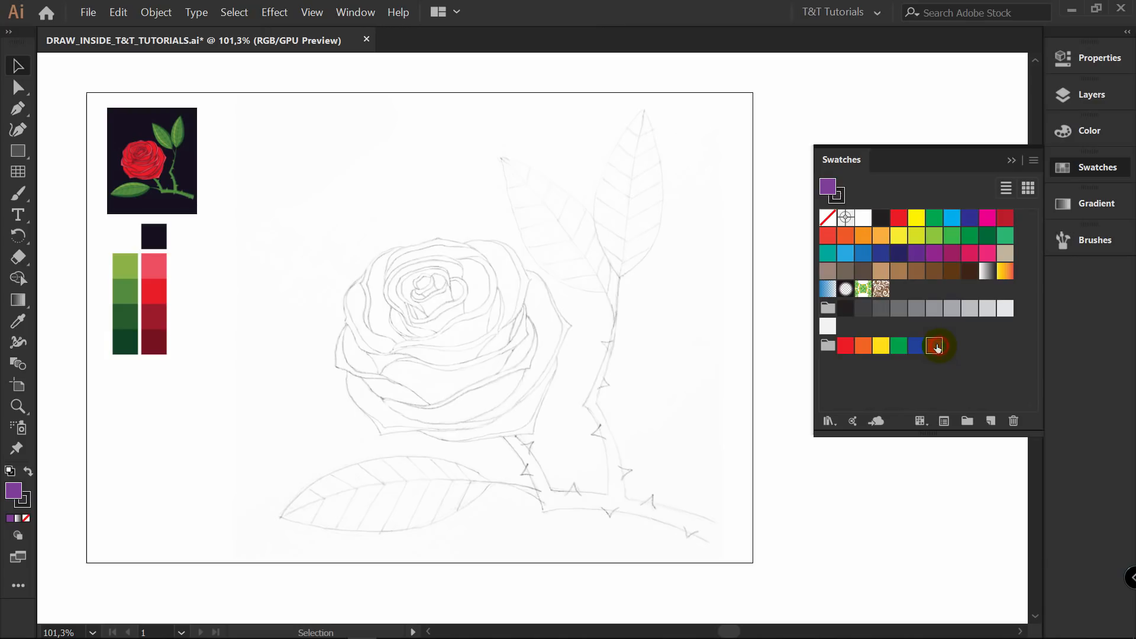
left_click(944, 348, "shift")
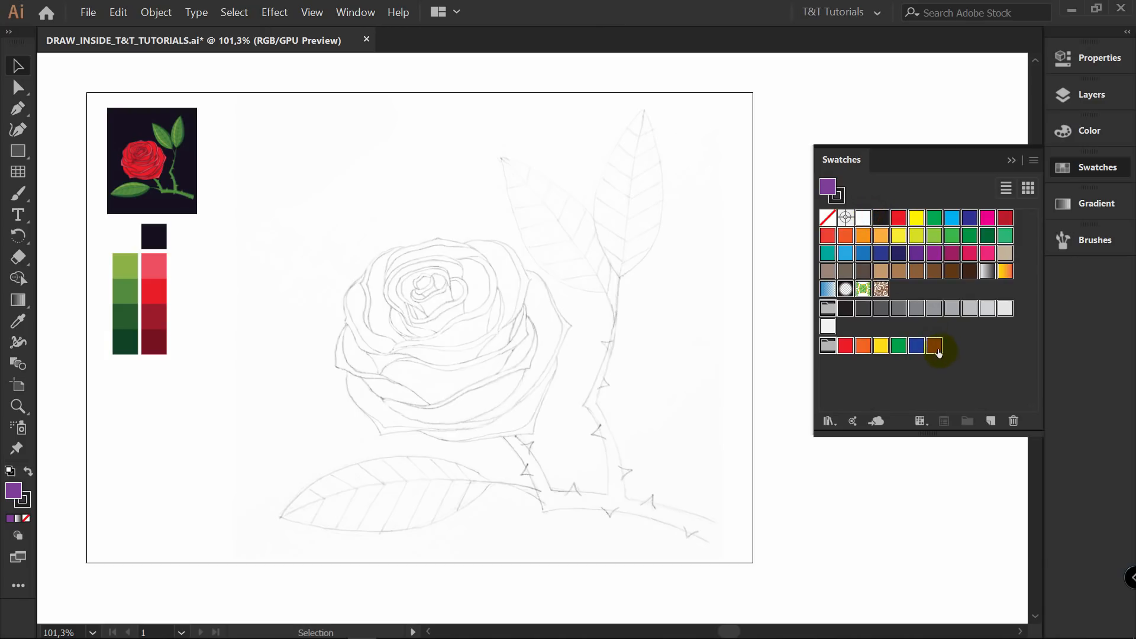
left_click(1015, 421)
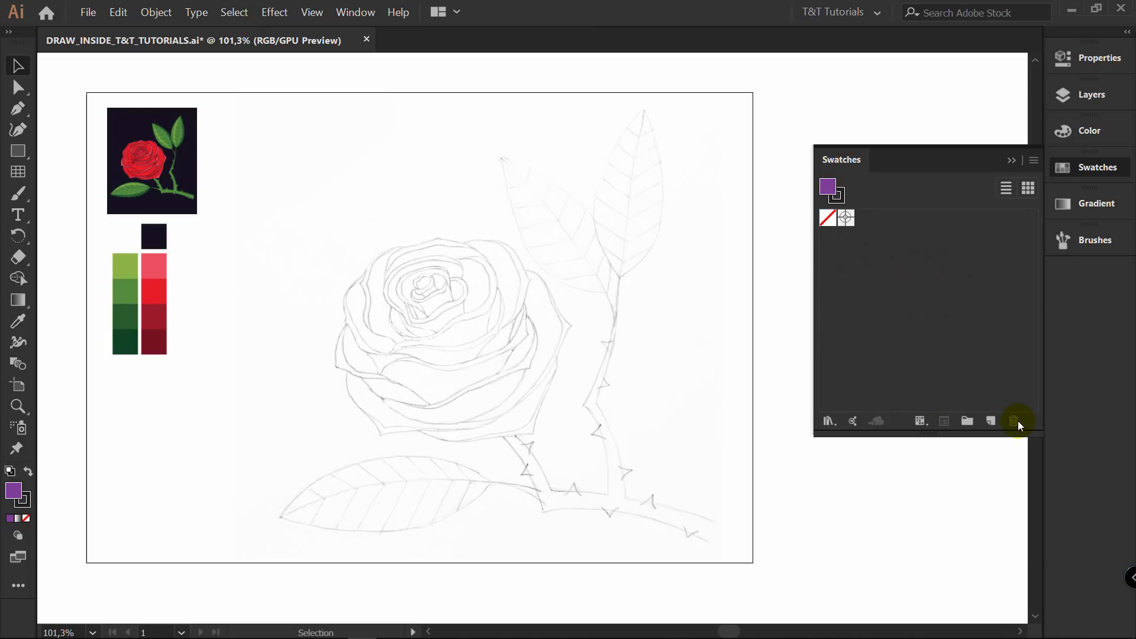
Load the 3_Rose_Swatches_T&T_Tutorials library, add its ROSE_T&T_TUTORIALS color group to the document swatches and close the library.
left_click(833, 424)
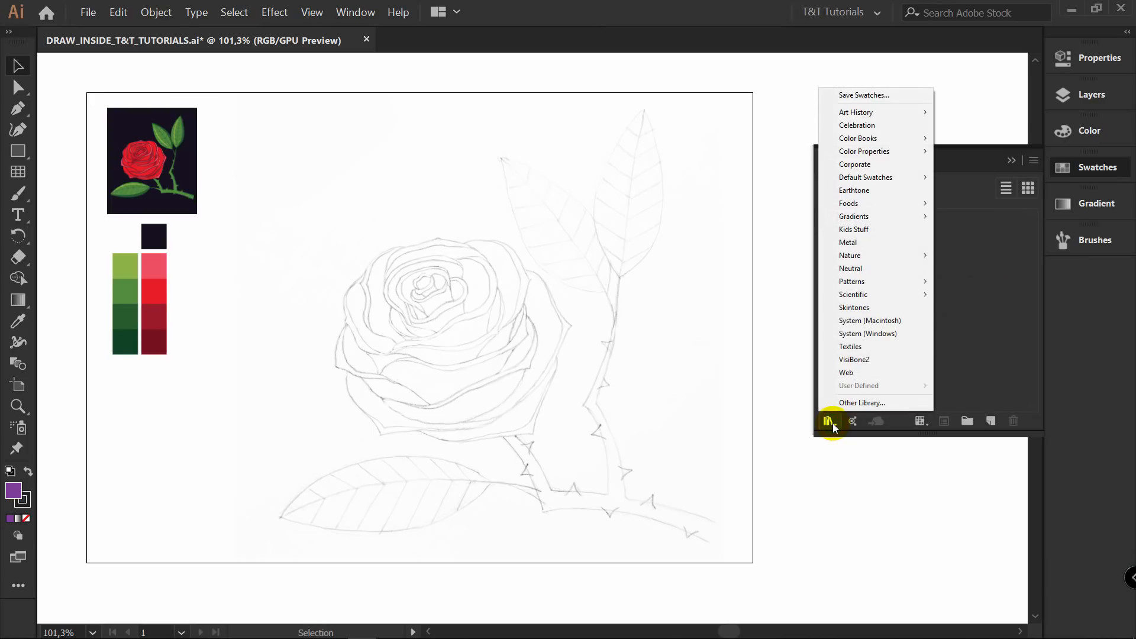
left_click(880, 403)
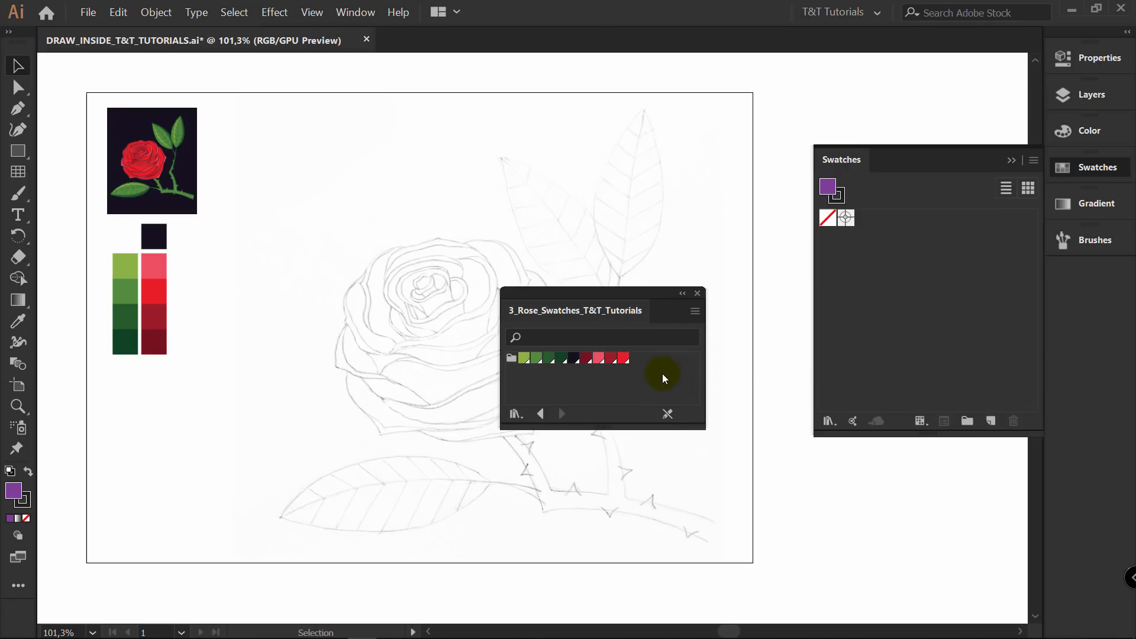
left_click_drag(703, 428, 718, 477)
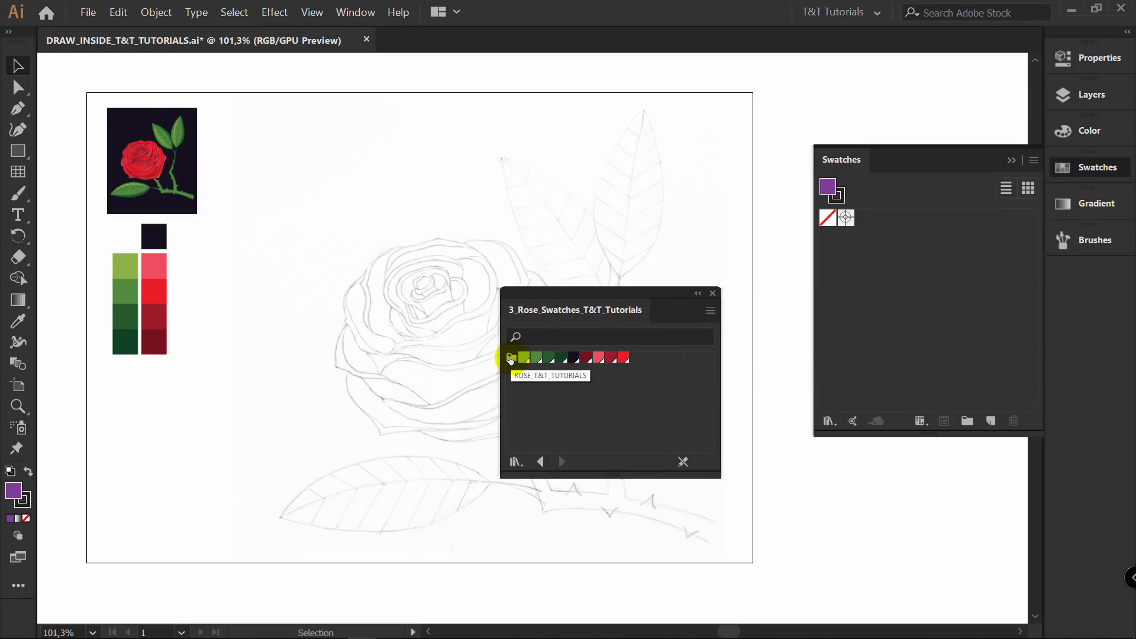
left_click_drag(511, 358, 838, 234)
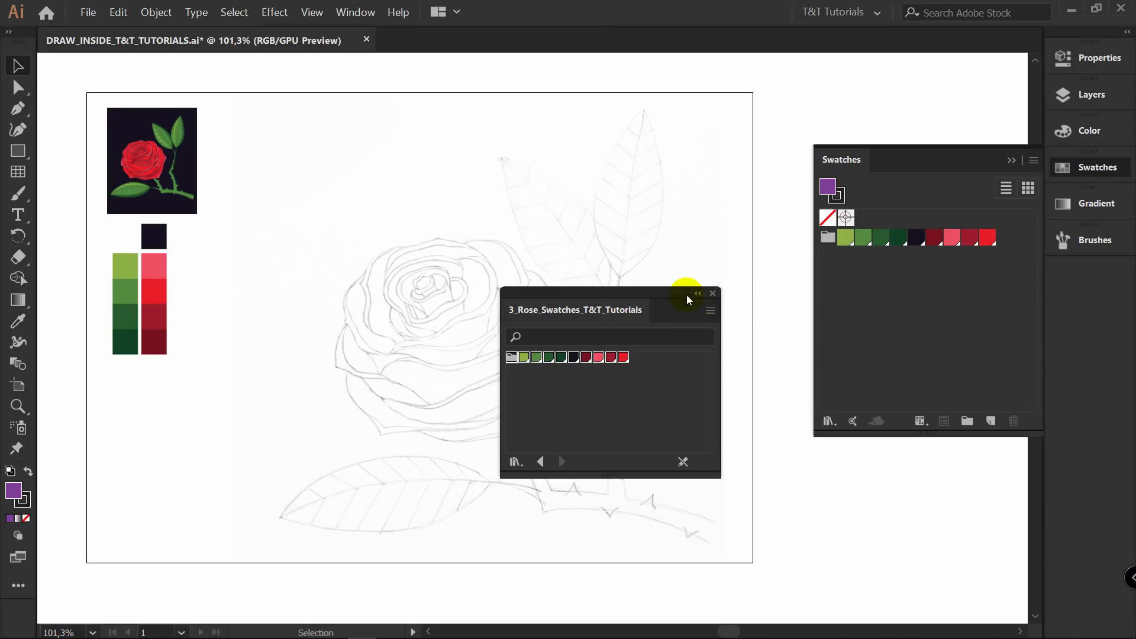
left_click(714, 293)
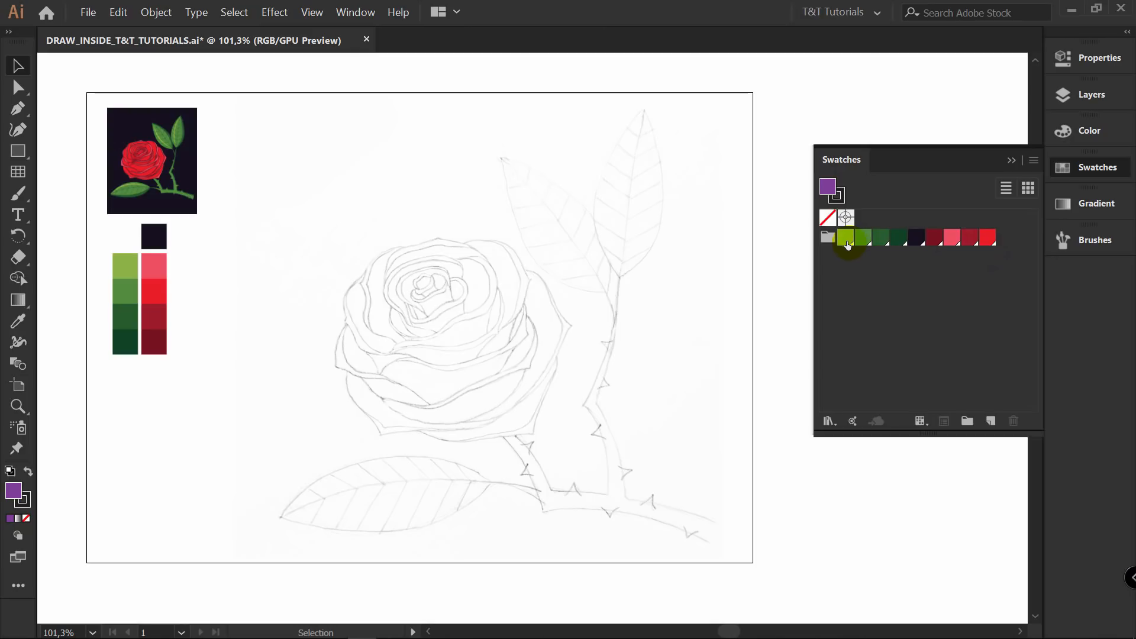
left_click(1035, 161)
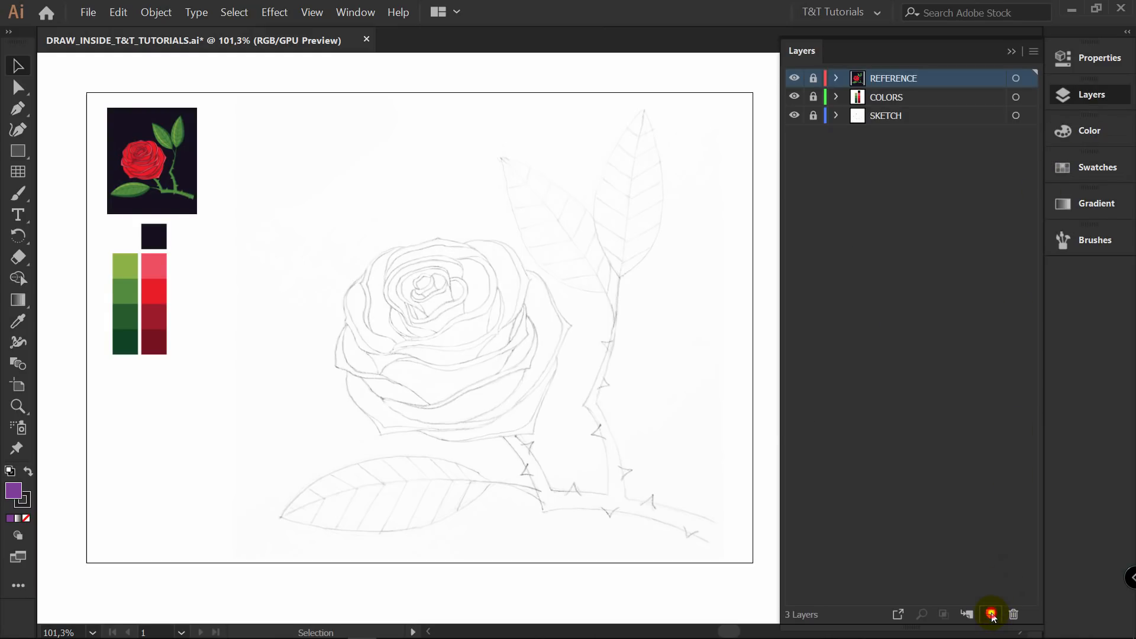
Create a new layer named RED_OUTLINE above the REFERENCE layer.
left_click(992, 615)
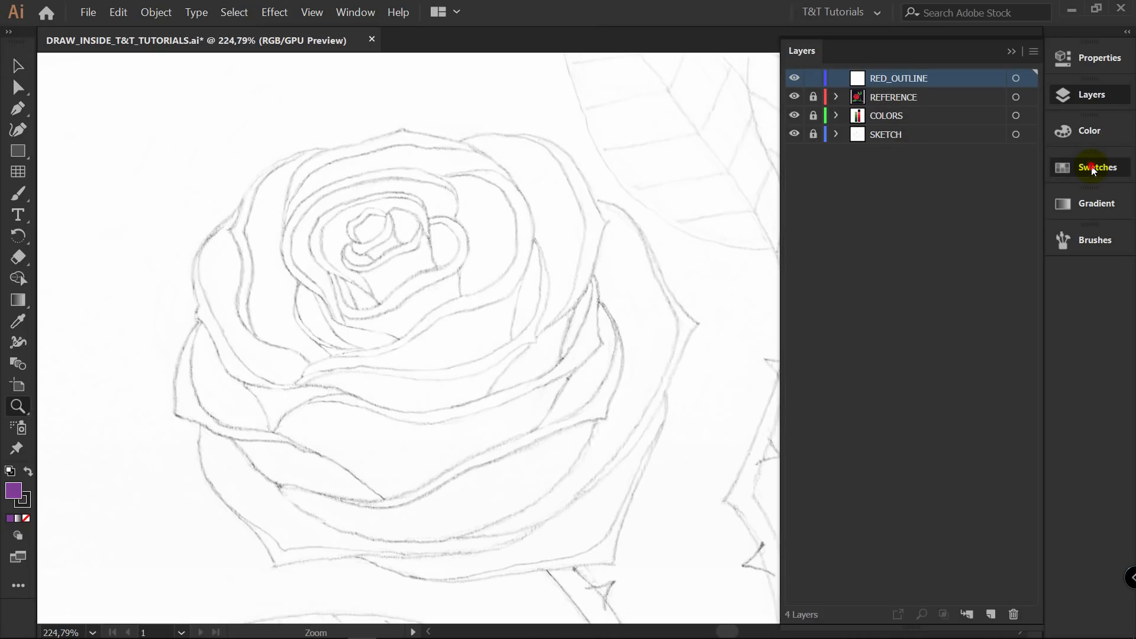
Set the fill to none and the stroke to the darkest red swatch.
left_click(1094, 169)
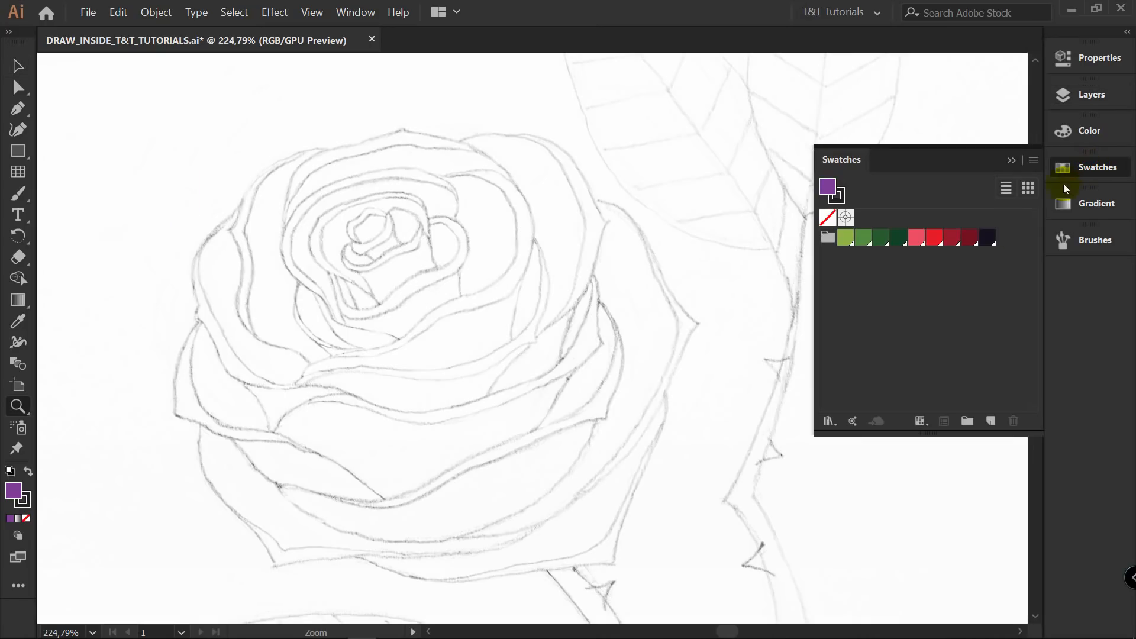
left_click(969, 240)
key("ctrl+z")
left_click(827, 218)
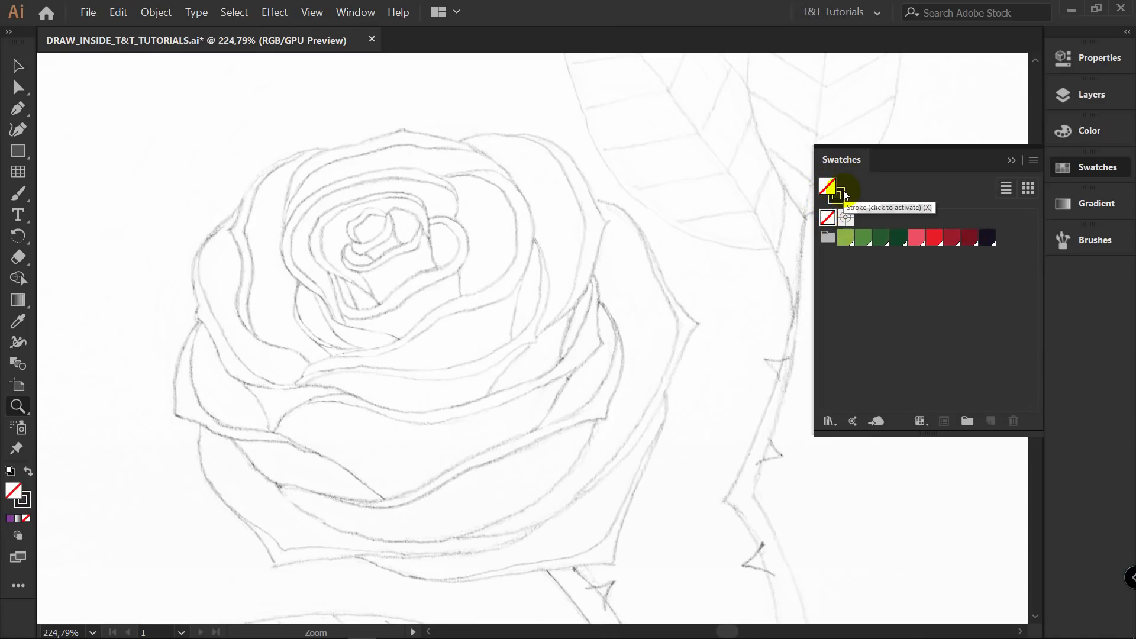
left_click(840, 193)
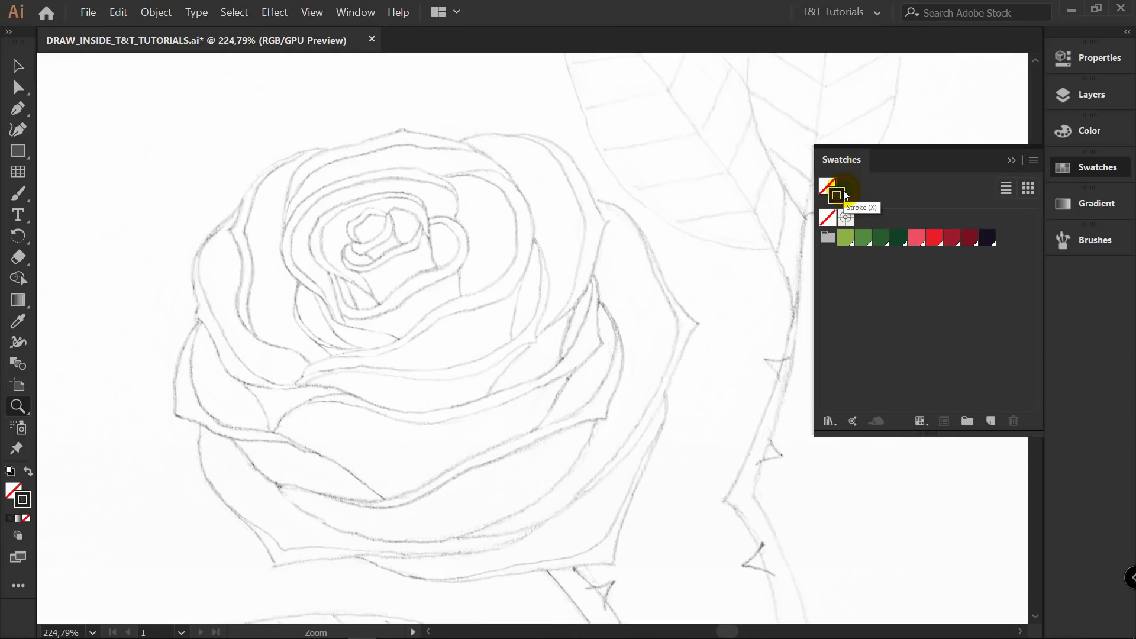
left_click(971, 238)
Trace the crescent-shaped petal at the rose's center as a closed path with the Pen tool, and deselect it.
key("p")
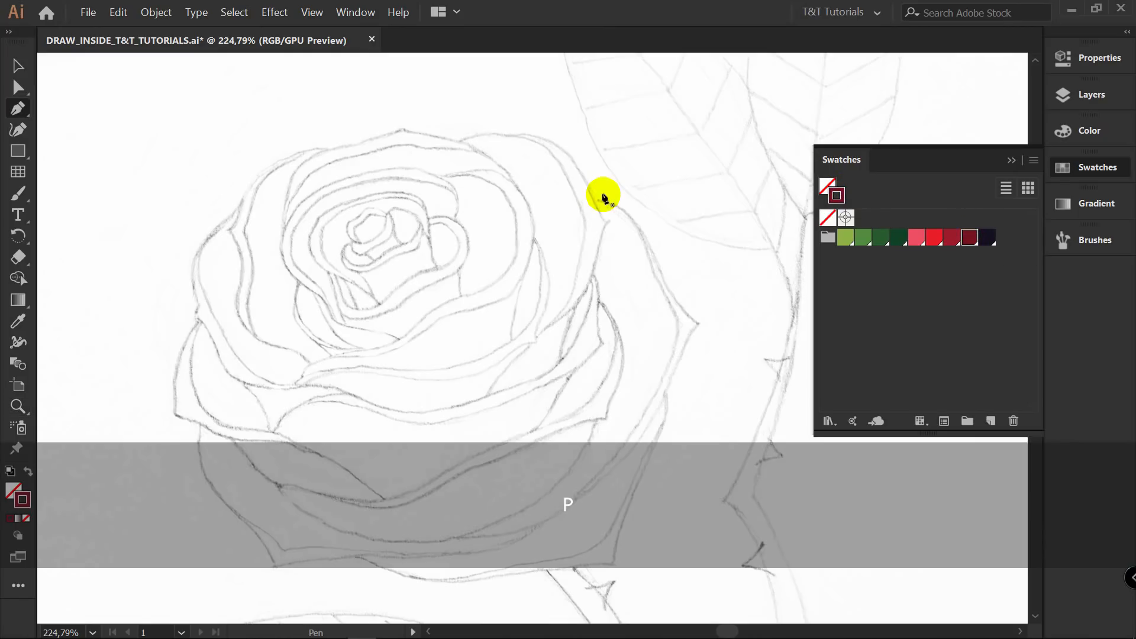
scroll(401, 213, "up", 3)
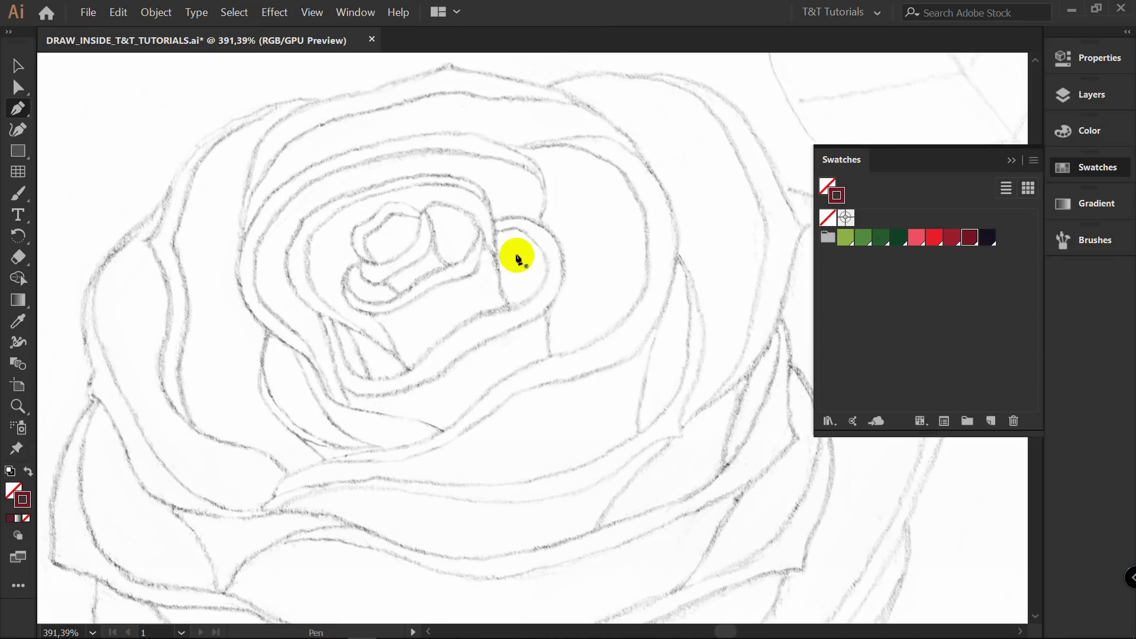
scroll(516, 258, "up", 3)
left_click_drag(430, 210, 444, 219)
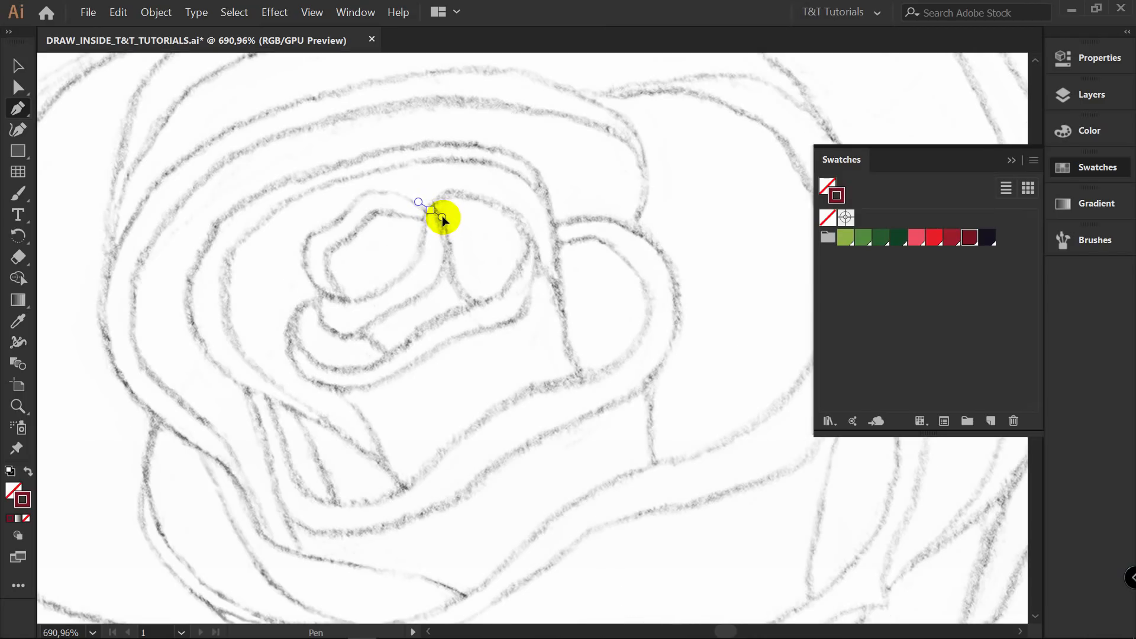
mouse_move(446, 219)
left_mouse_down()
mouse_move(563, 264)
mouse_move(429, 215)
mouse_move(442, 216)
left_mouse_up()
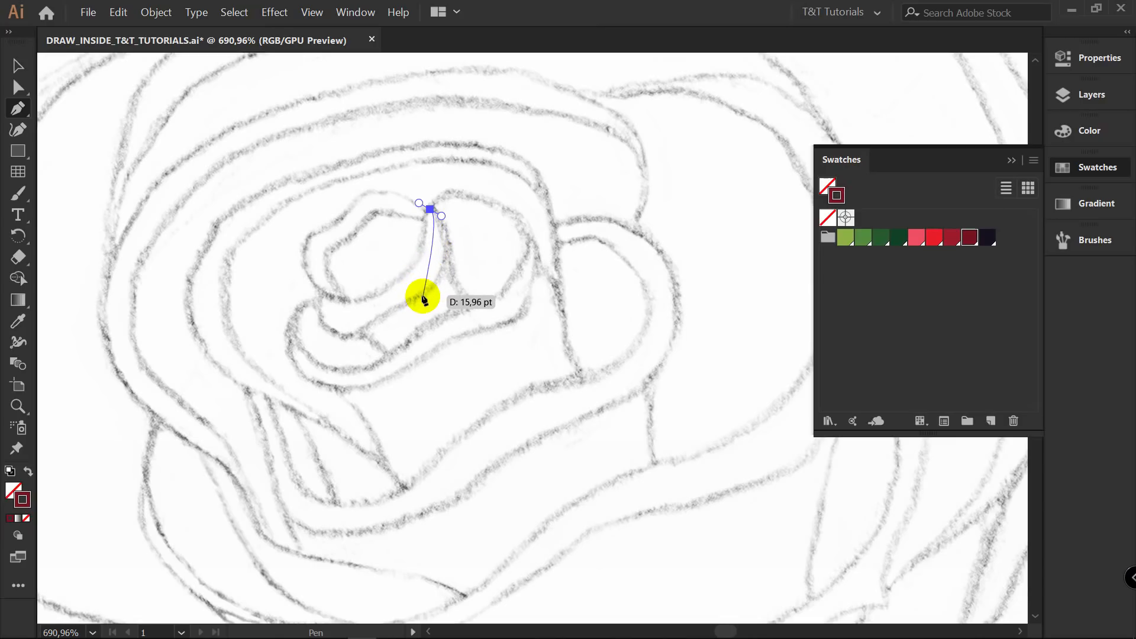
left_click_drag(419, 296, 381, 312)
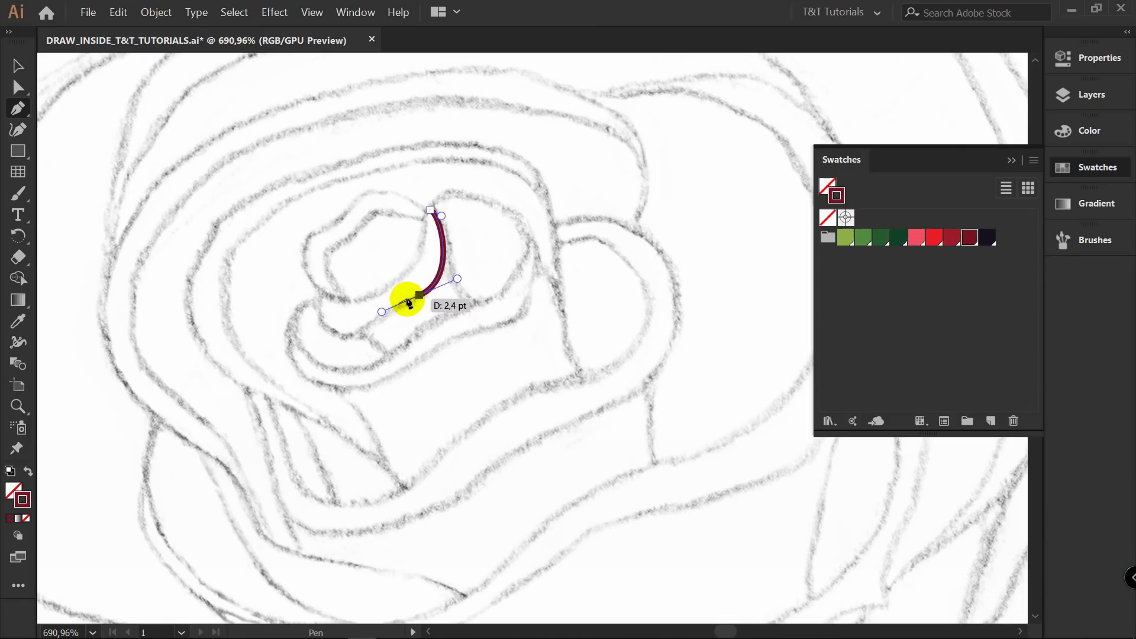
left_click_drag(336, 331, 325, 285)
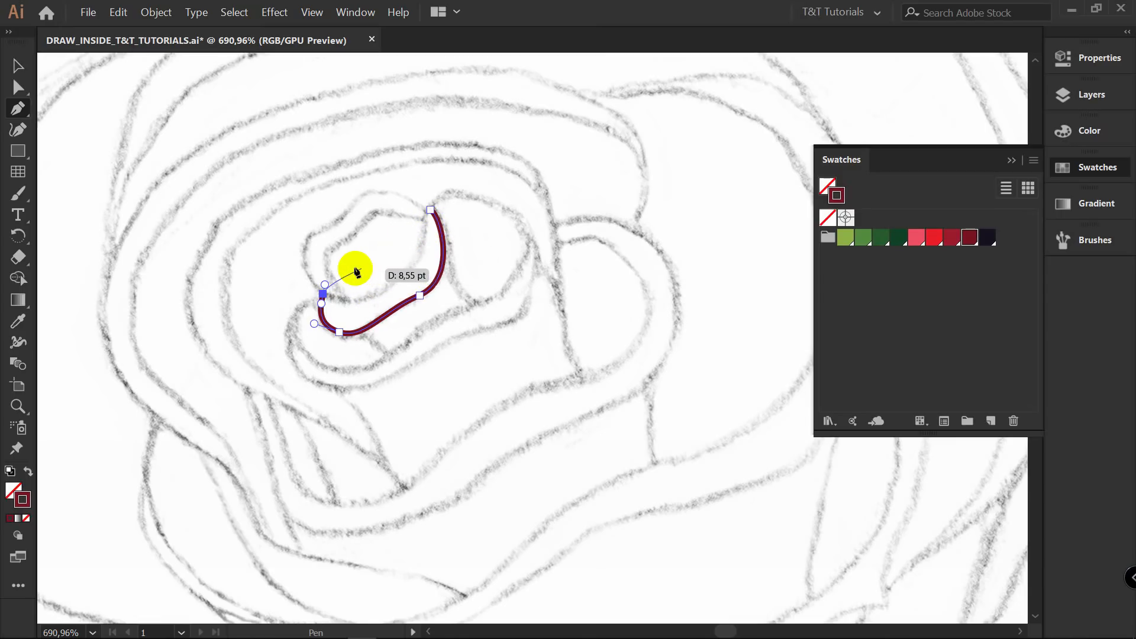
mouse_move(325, 284)
left_mouse_down()
mouse_move(336, 284)
mouse_move(336, 302)
left_mouse_up()
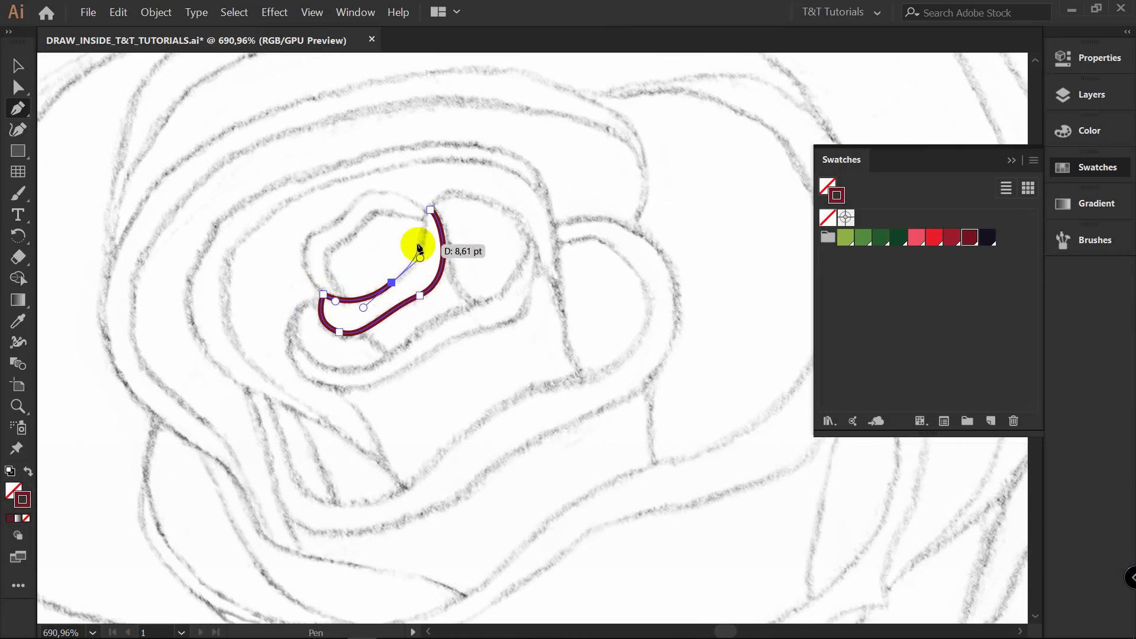
left_click_drag(430, 211, 459, 197)
key("ctrl+z")
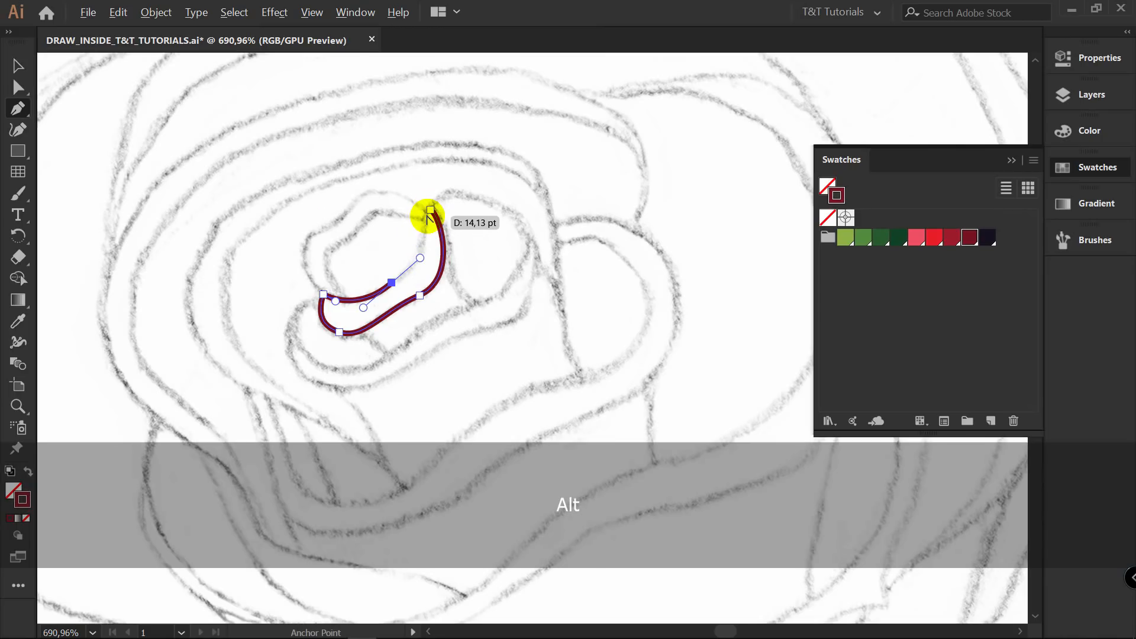
left_click_drag(430, 209, 431, 168)
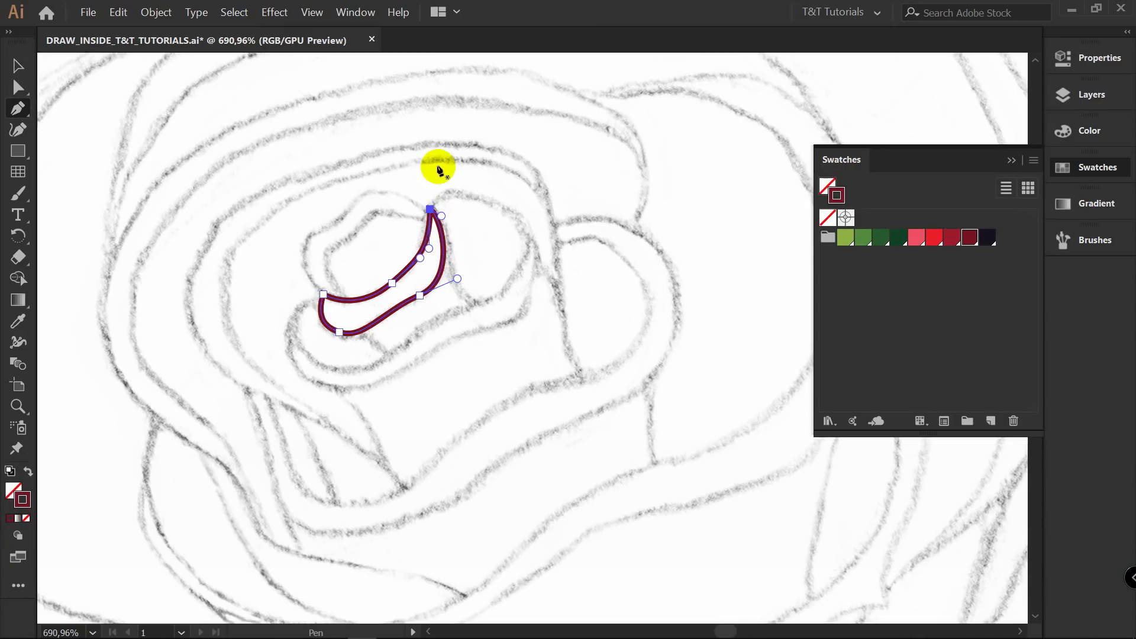
left_click(443, 132, "ctrl")
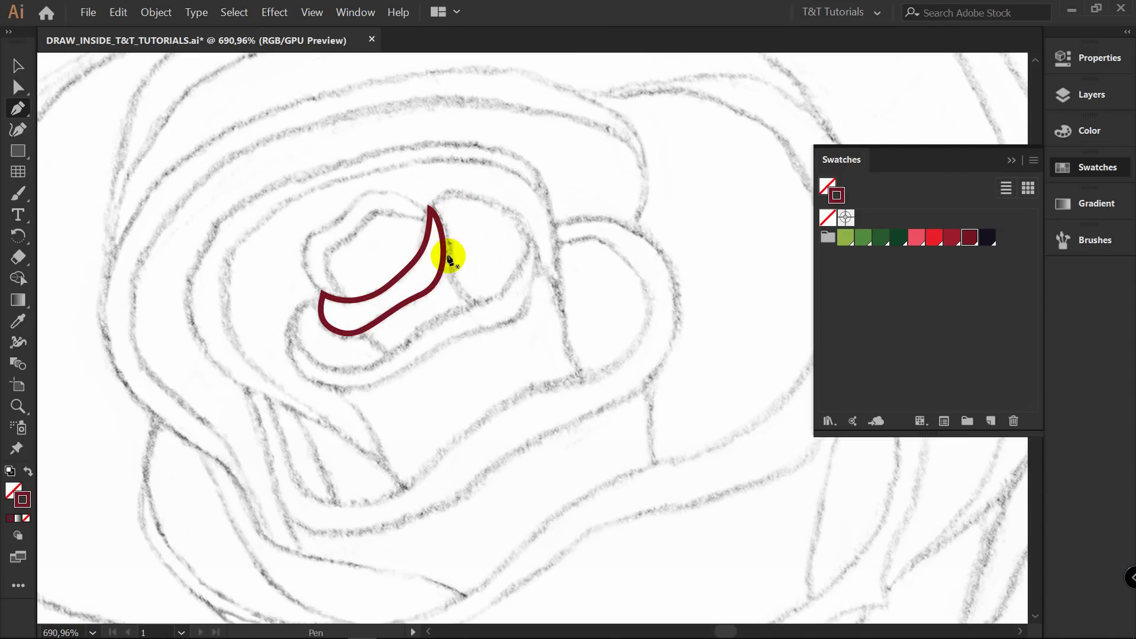
Adjust the anchor points of the crescent outline's outer and inner curves to fit the sketch more closely.
key("a")
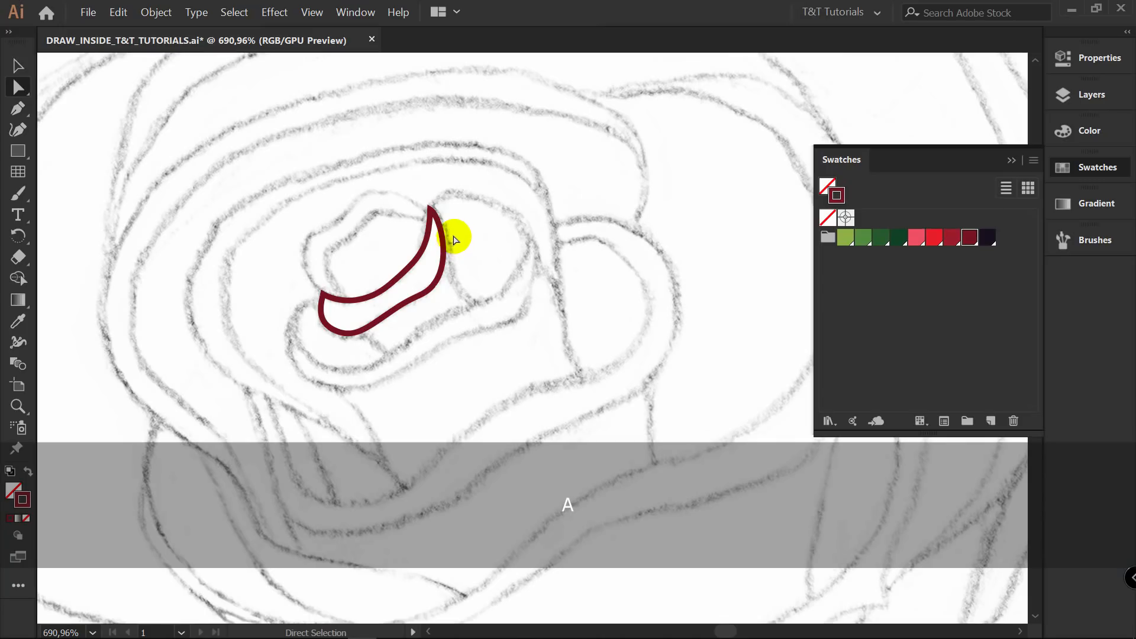
left_click(441, 276)
left_click(421, 297)
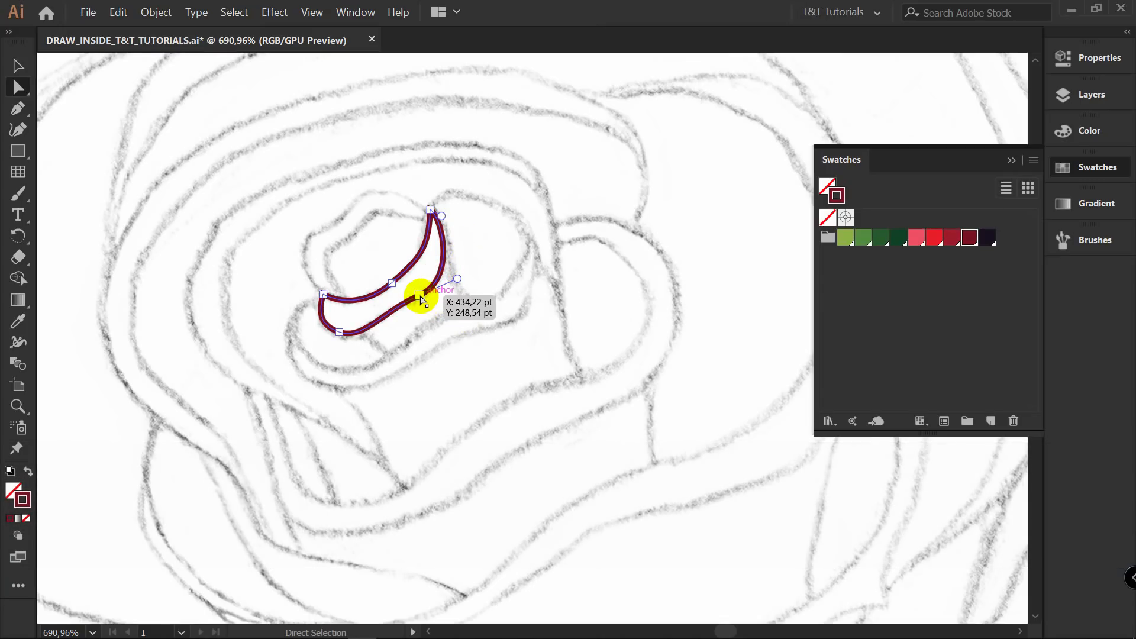
mouse_move(384, 312)
left_mouse_down()
mouse_move(431, 292)
mouse_move(399, 304)
left_mouse_up()
left_click(339, 332)
left_click_drag(339, 333, 387, 334)
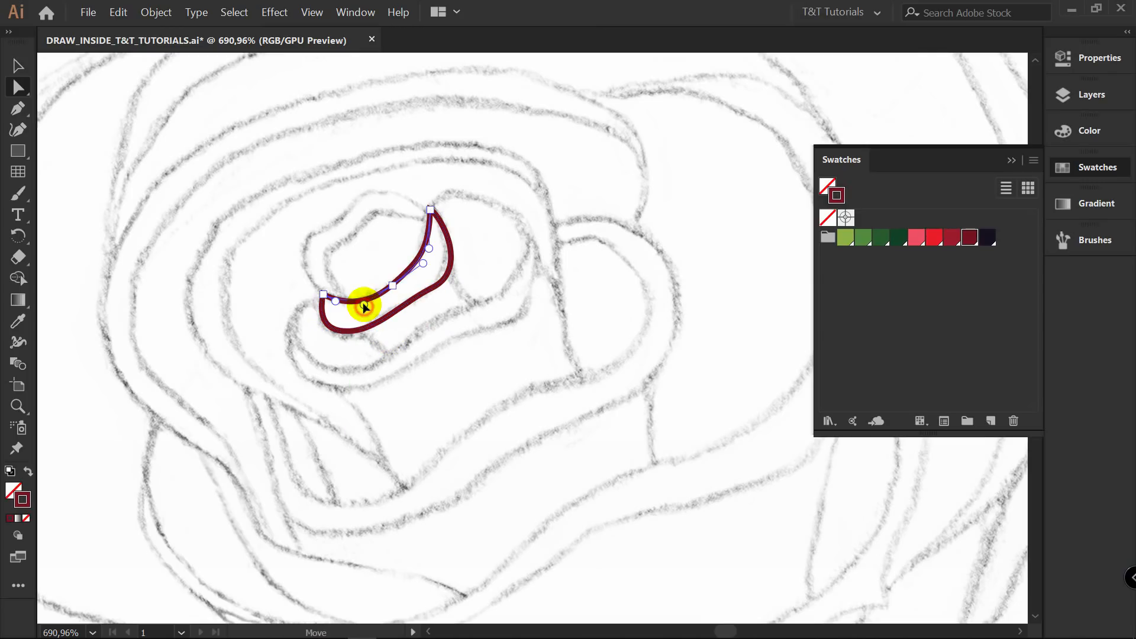
left_click_drag(392, 284, 384, 294)
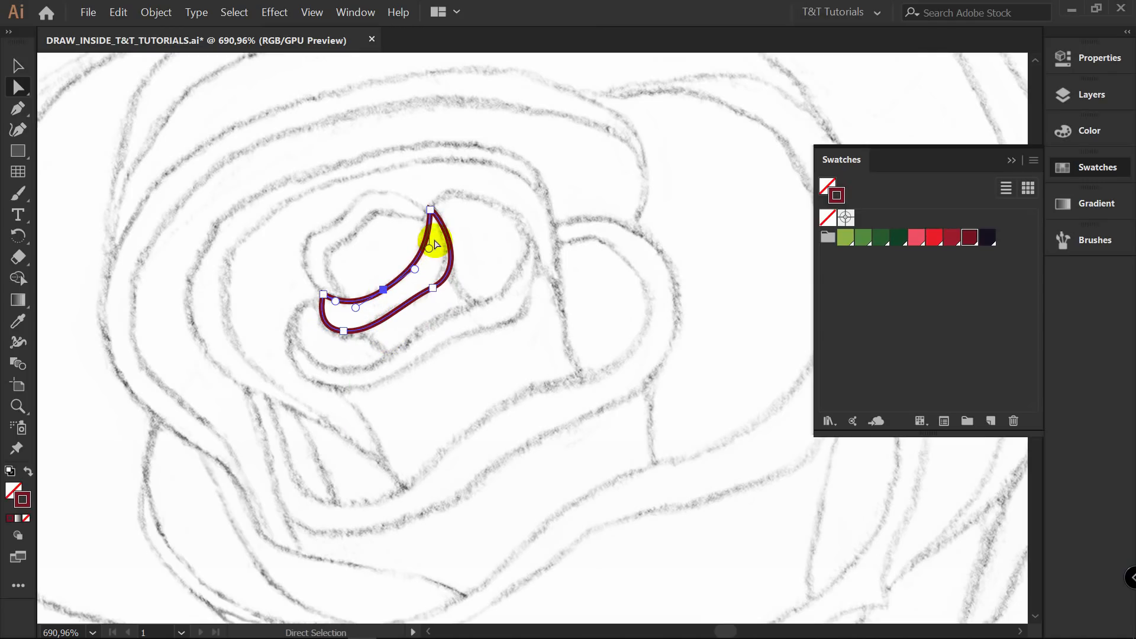
Begin a Pen path at the crescent's upper tip and trace the upper outer edge of the innermost petal.
key("p")
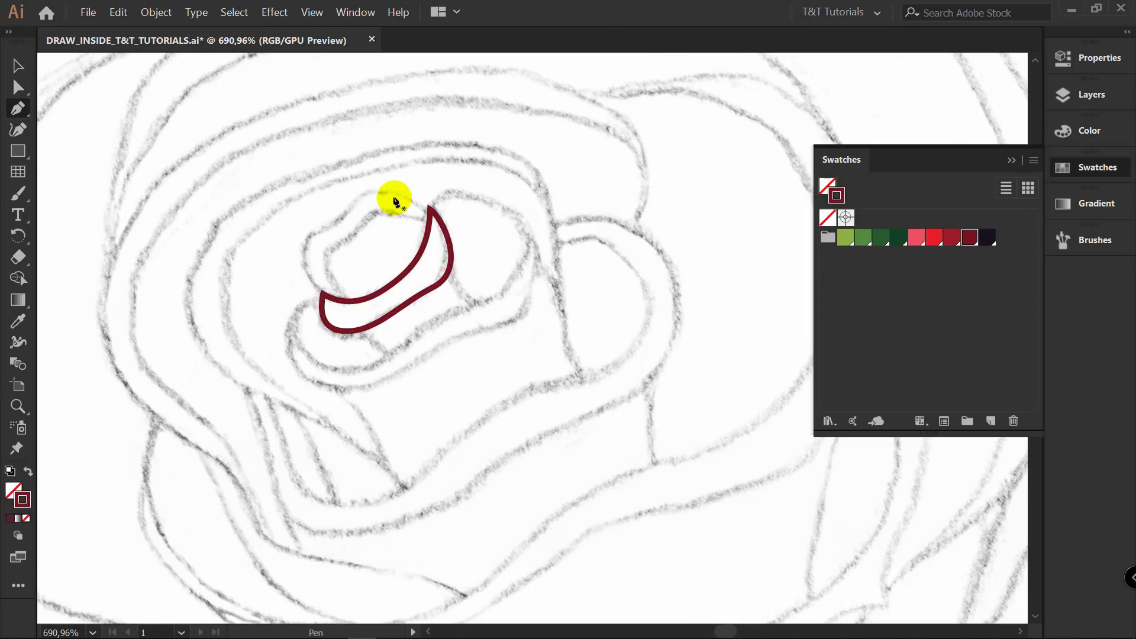
left_click(431, 210)
left_click_drag(362, 197, 311, 238)
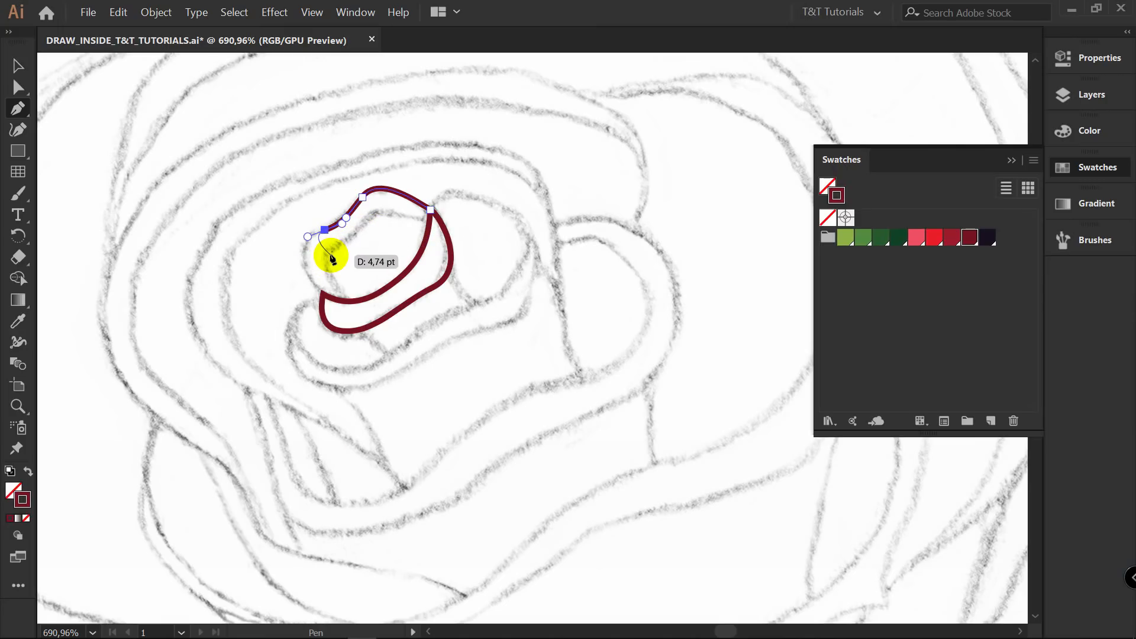
key("z")
left_click_drag(302, 231, 437, 219)
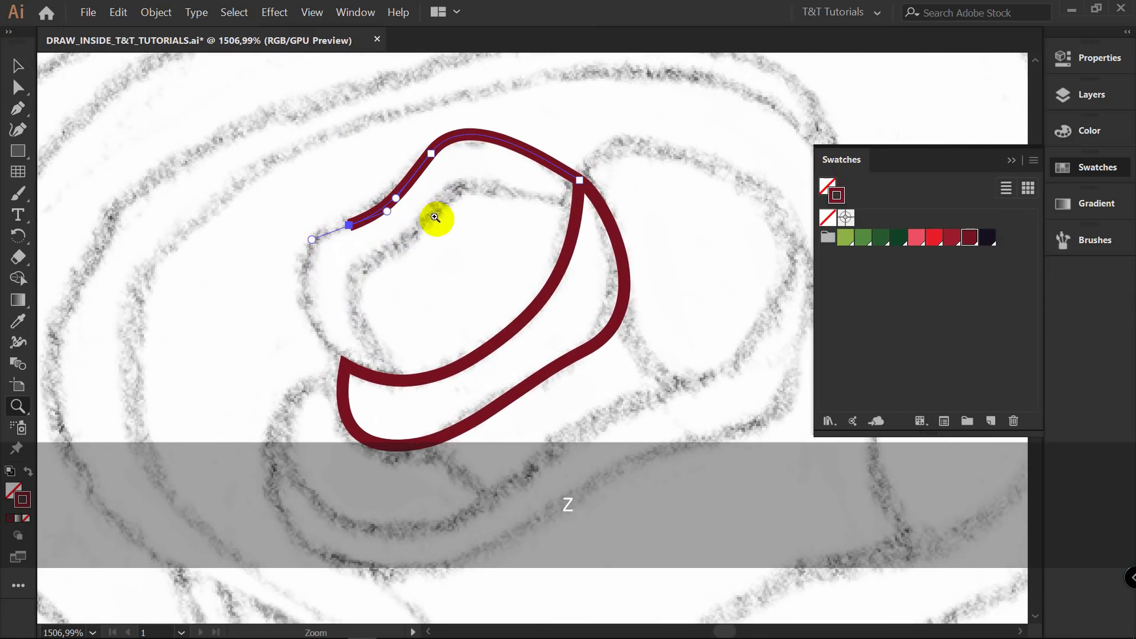
key("p")
mouse_move(302, 283)
left_mouse_down()
mouse_move(302, 315)
mouse_move(303, 301)
left_mouse_up()
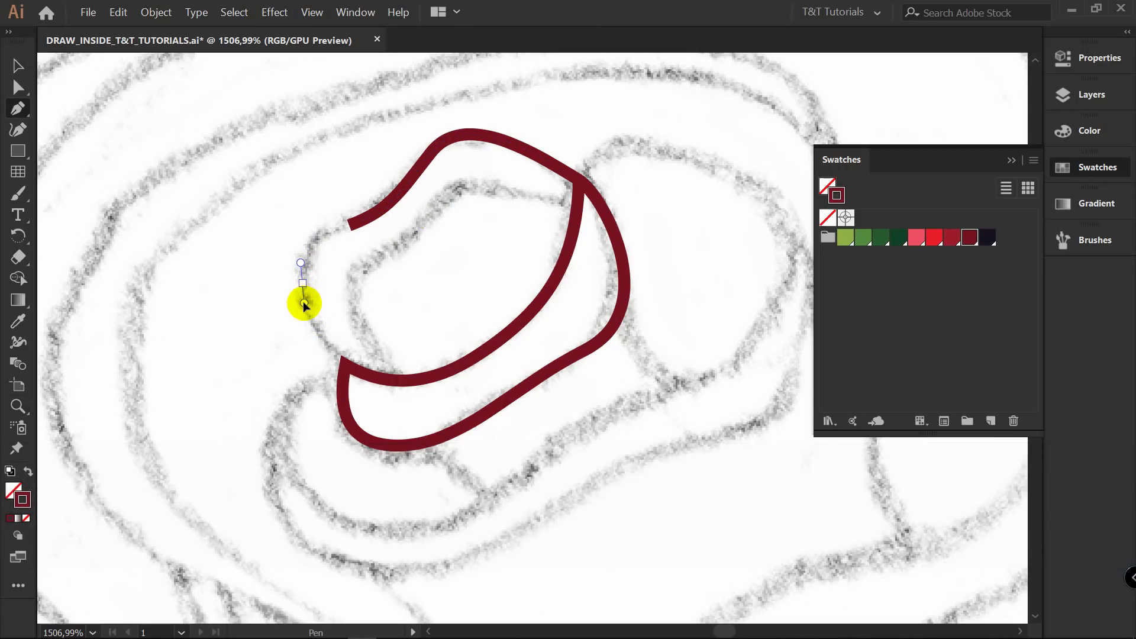
key("ctrl+z")
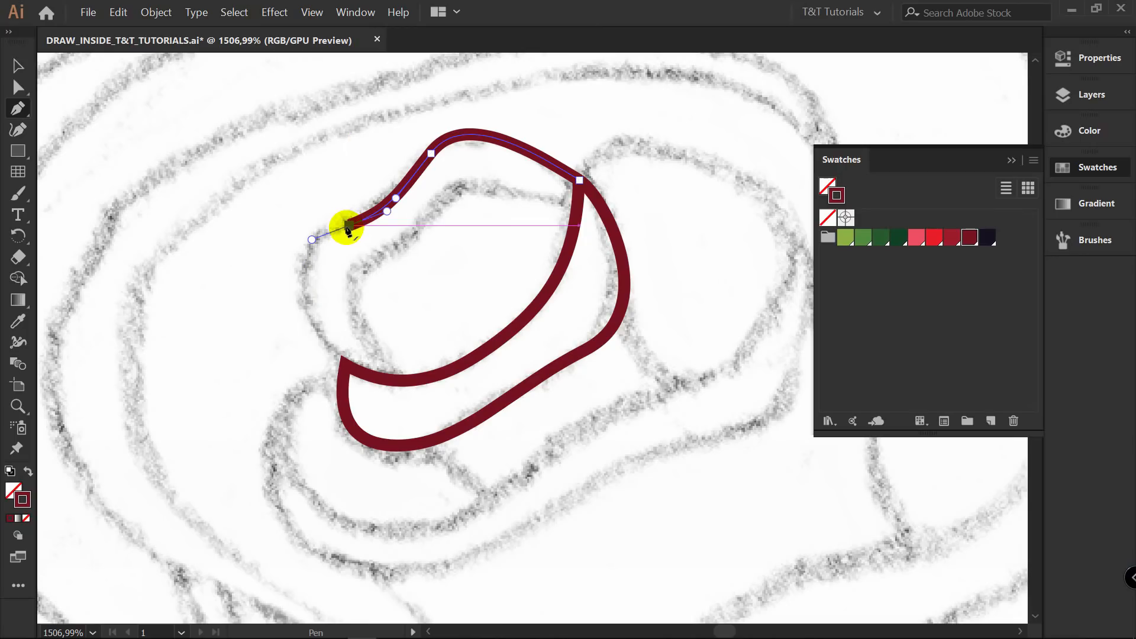
left_click(349, 224)
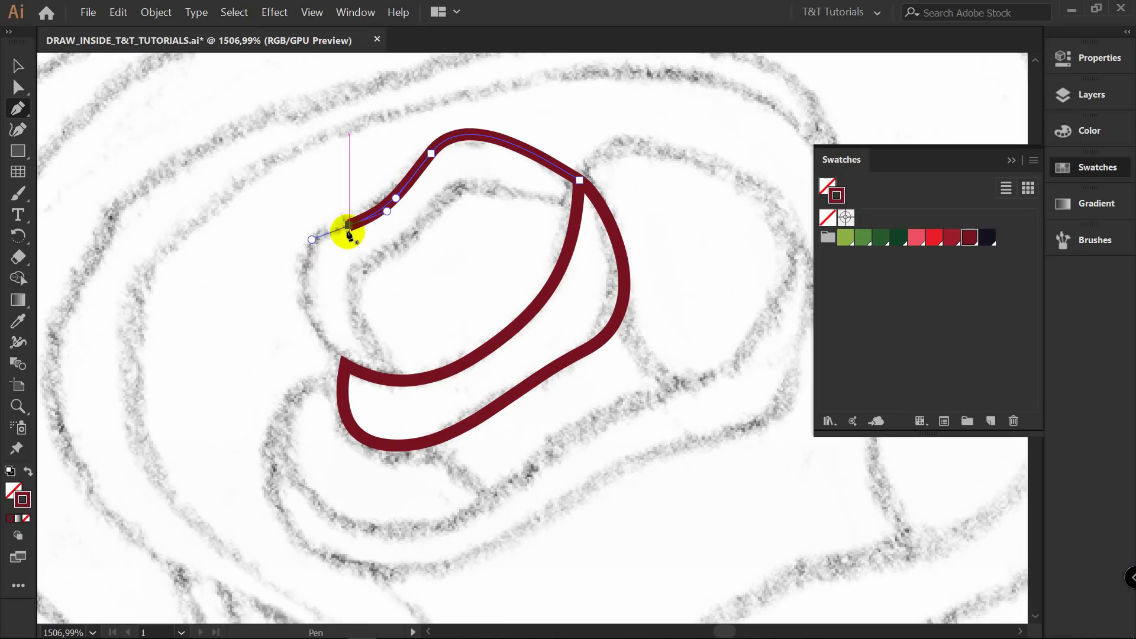
mouse_move(349, 225)
left_mouse_down()
mouse_move(296, 239)
mouse_move(350, 228)
mouse_move(356, 239)
left_mouse_up()
key("ctrl+z")
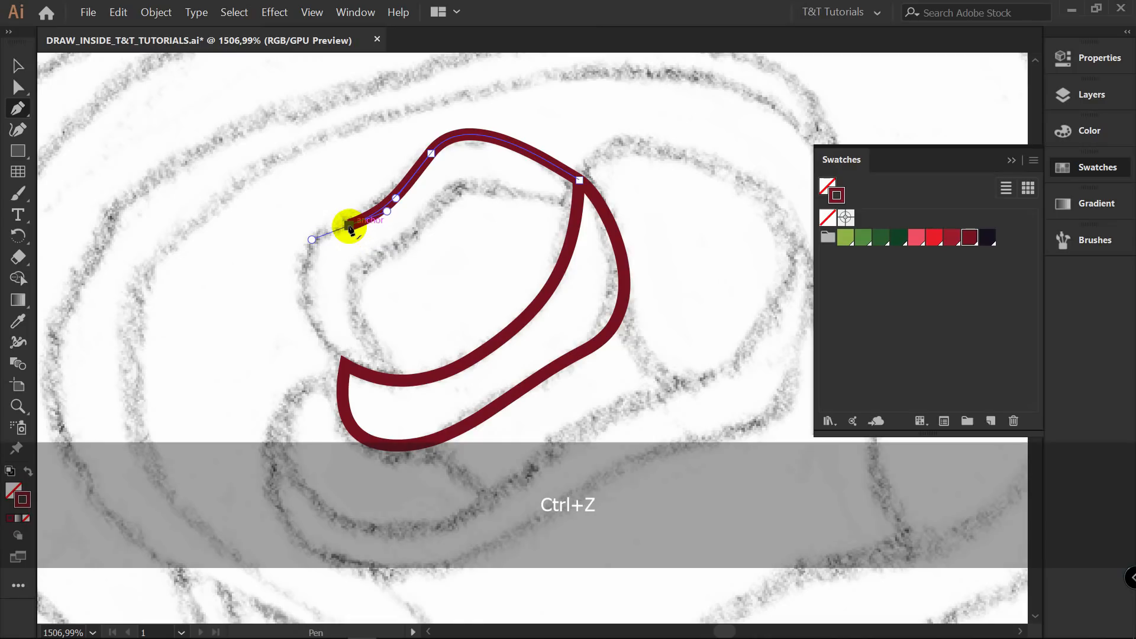
left_click(350, 225)
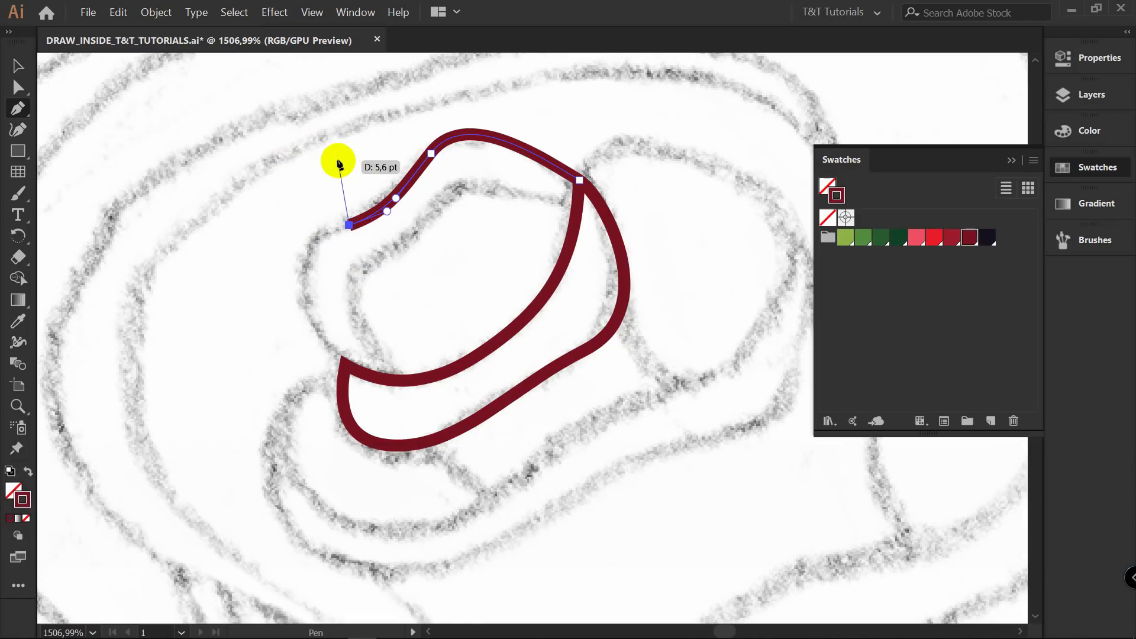
key("ctrl+z")
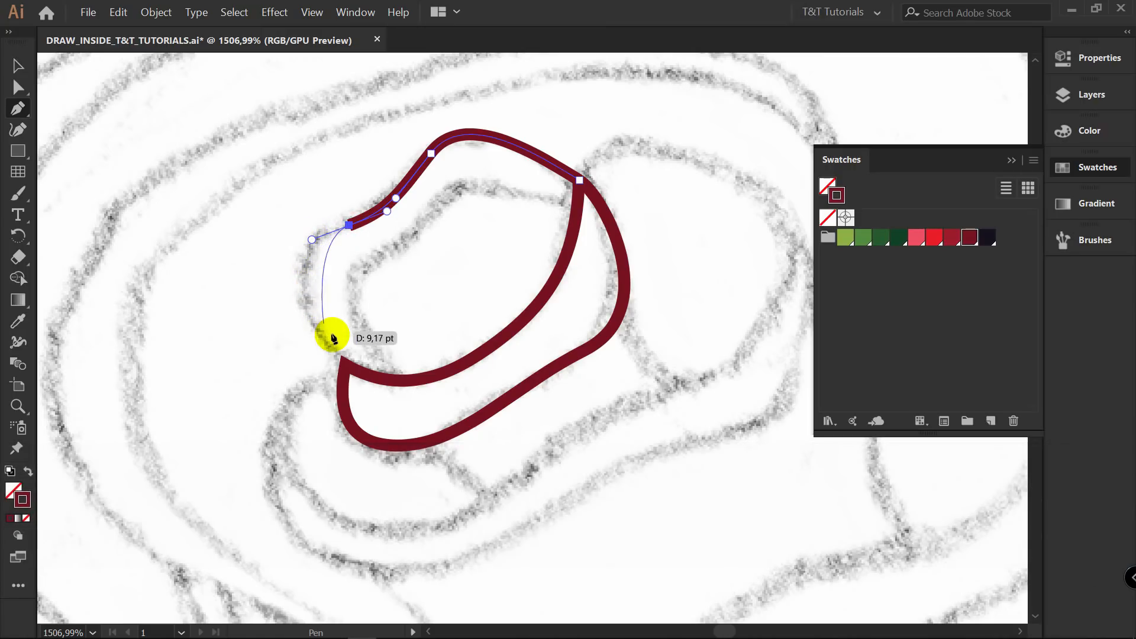
Continue the path to the crescent's lower tip, trace back along the petal's inner edge, close it and reshape the closing curve.
mouse_move(390, 408)
left_mouse_down()
mouse_move(406, 432)
mouse_move(413, 421)
left_mouse_up()
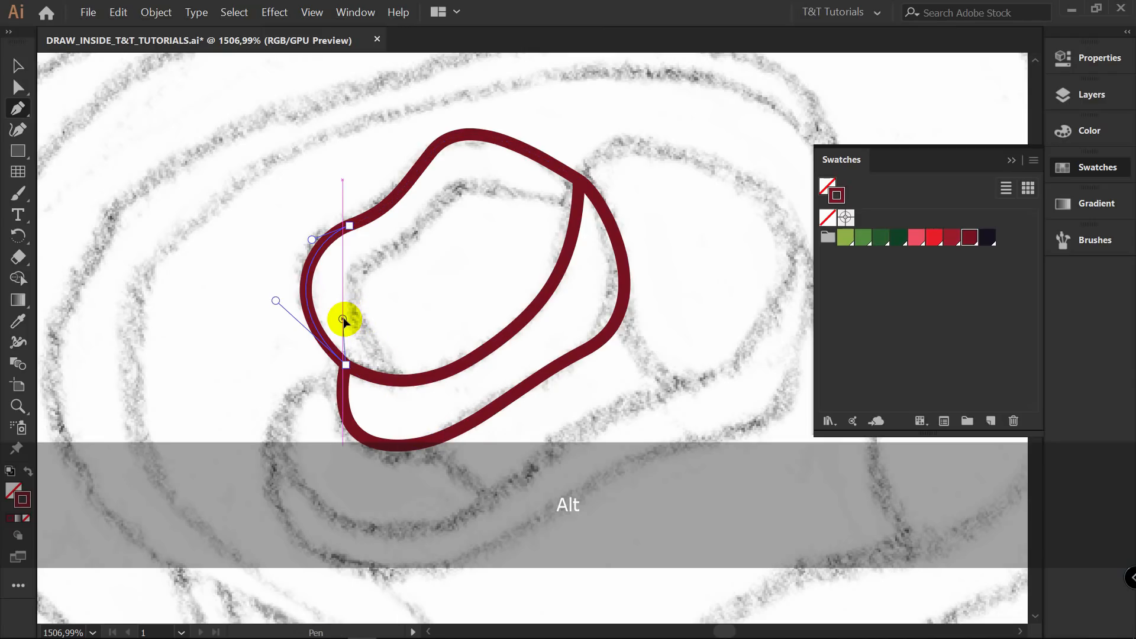
left_click(359, 261)
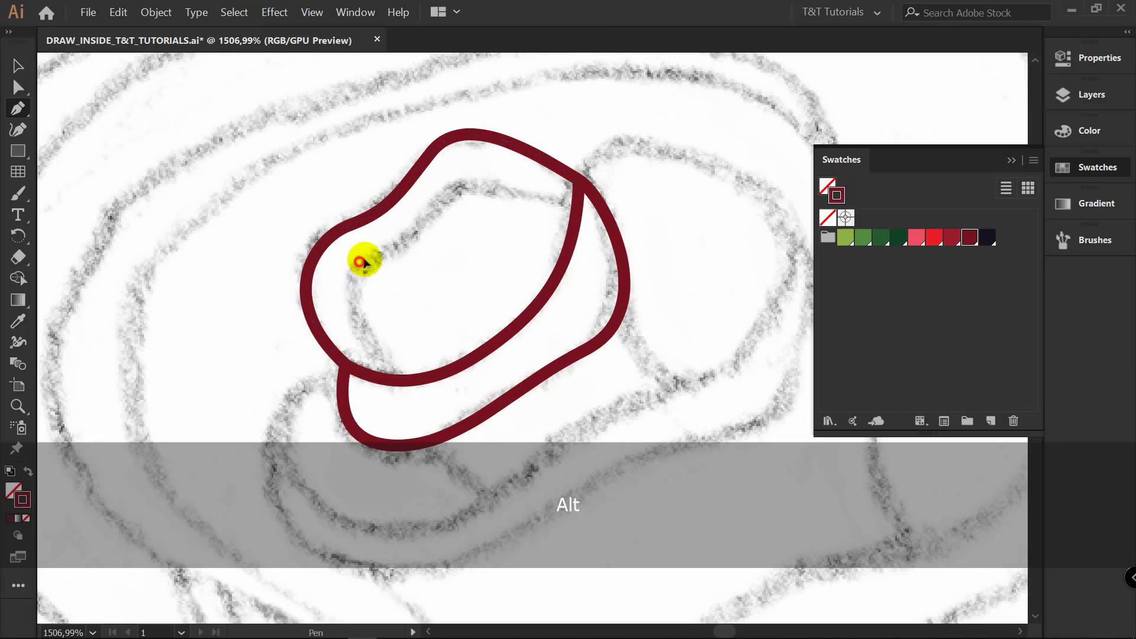
left_click_drag(439, 202, 462, 175)
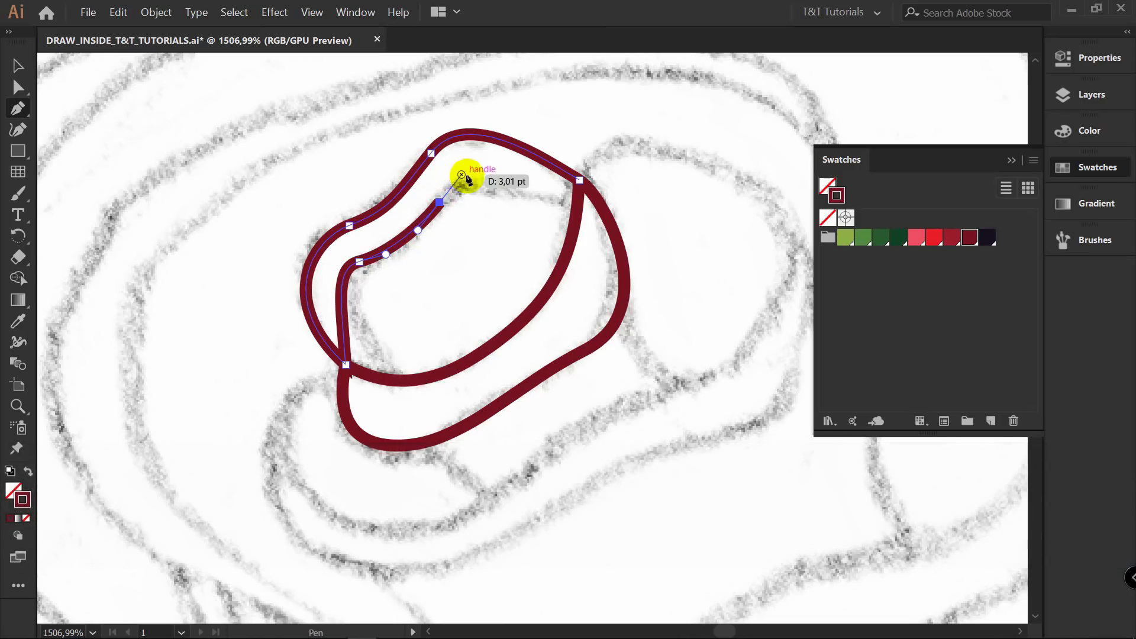
key("alt")
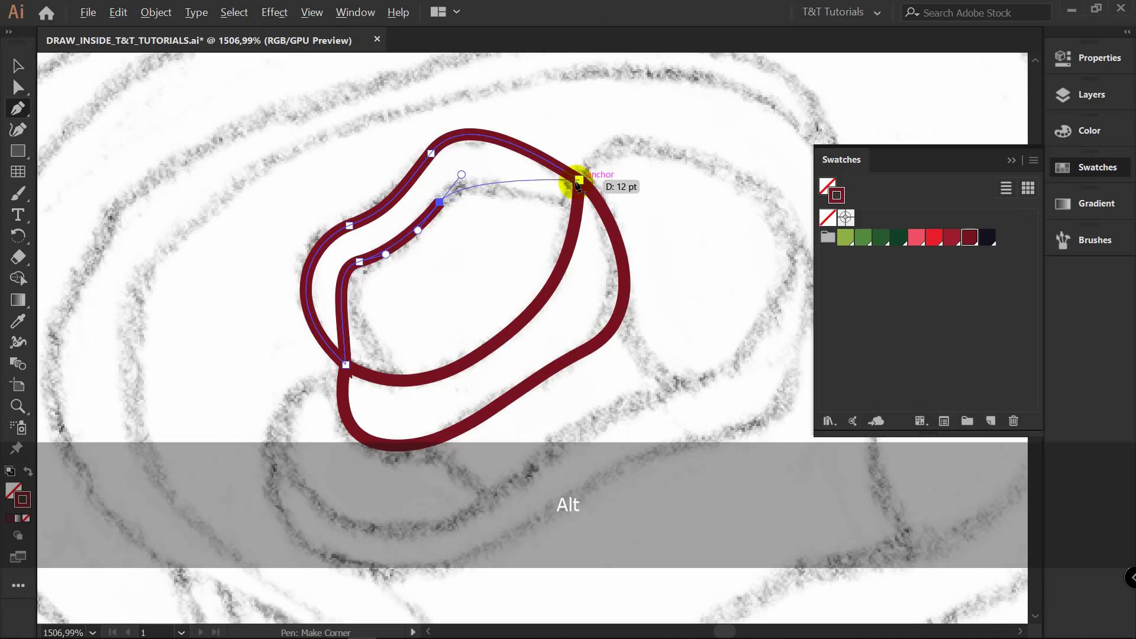
left_click_drag(578, 179, 601, 140)
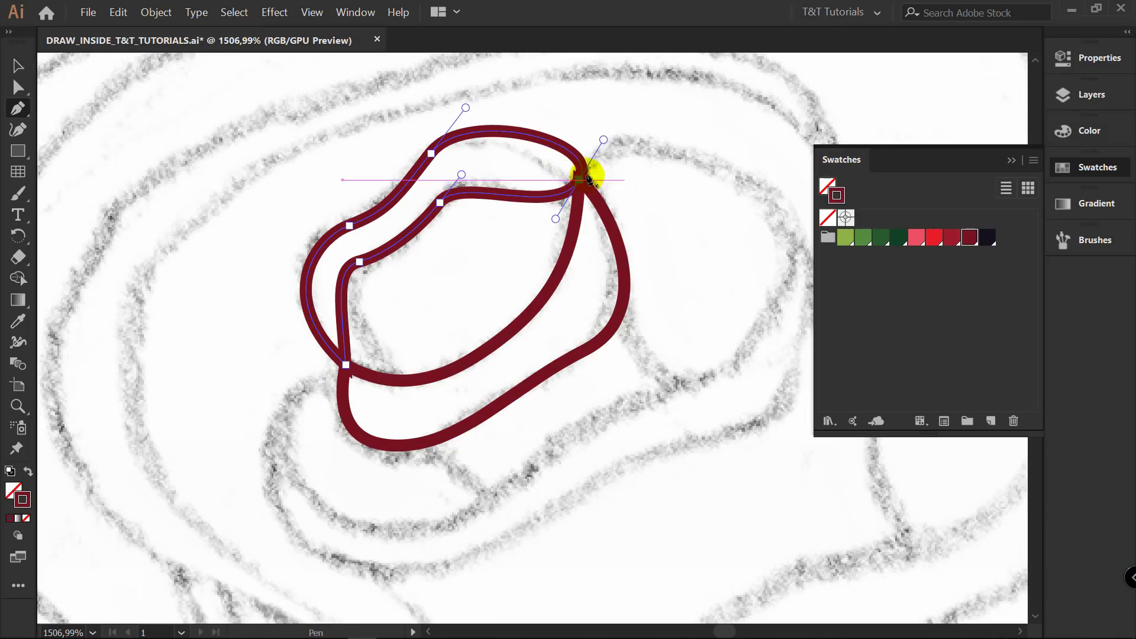
key("alt")
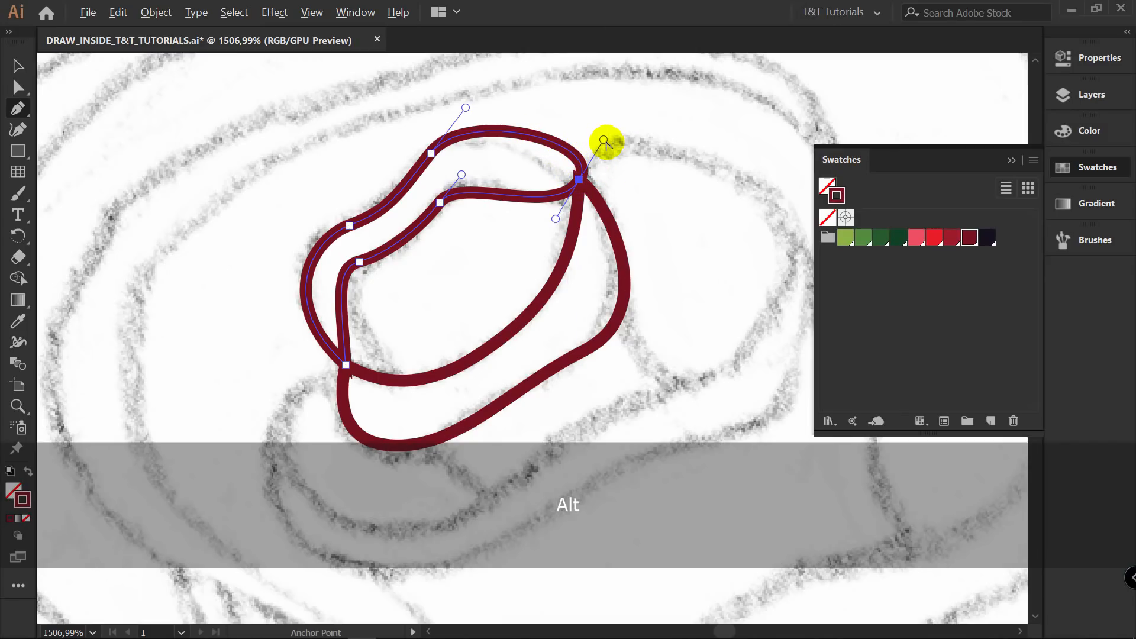
left_click_drag(604, 138, 533, 142)
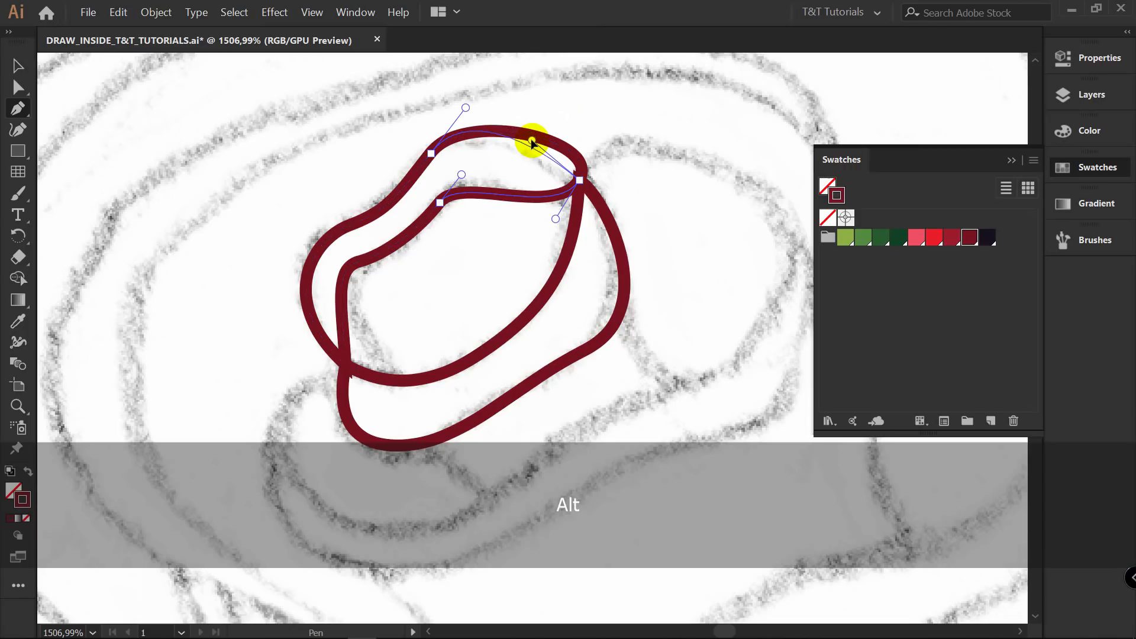
Fine-tune the upper anchor points of the innermost petal's outline to smooth its curves, and deselect it.
key("a")
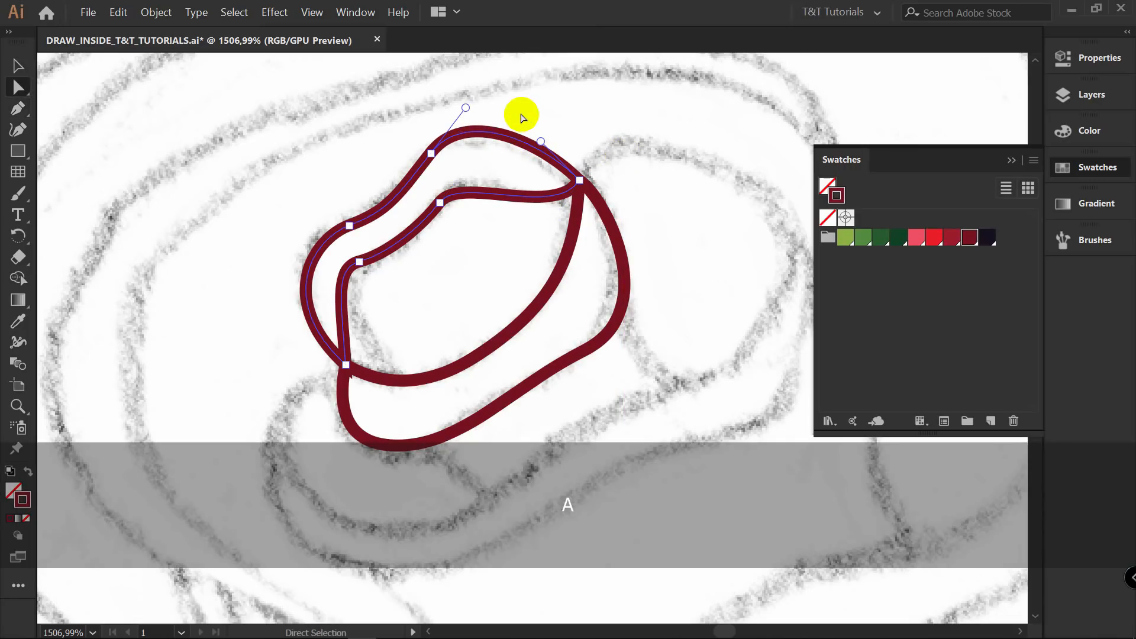
left_click(432, 155)
mouse_move(433, 158)
left_mouse_down()
mouse_move(472, 127)
mouse_move(438, 162)
left_mouse_up()
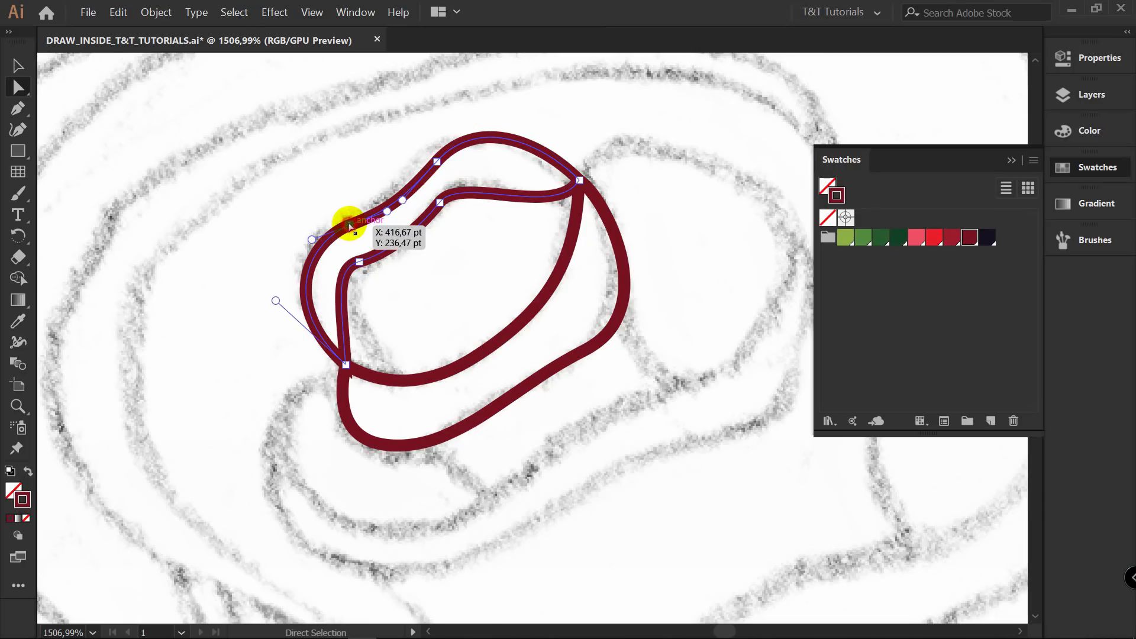
left_click_drag(348, 225, 342, 225)
left_click(441, 255)
Move the lower crescent outline away from the inner petal to expose the sharp stroke corners where they meet.
key("z")
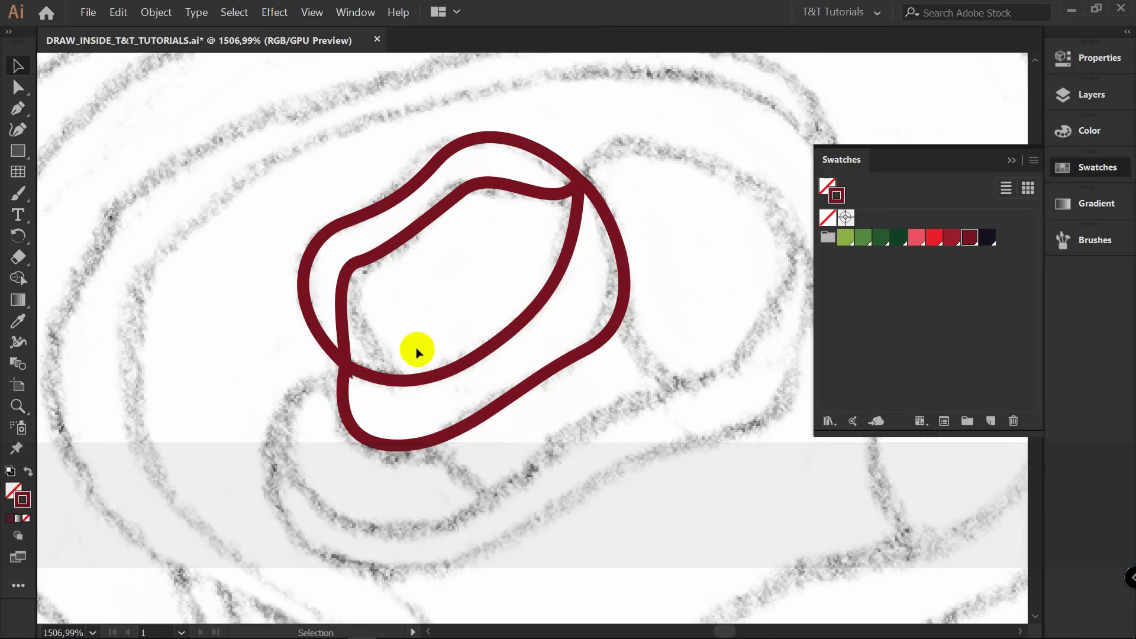
left_click(418, 347)
key("v")
scroll(332, 382, "up", 3)
left_click_drag(376, 388, 459, 484)
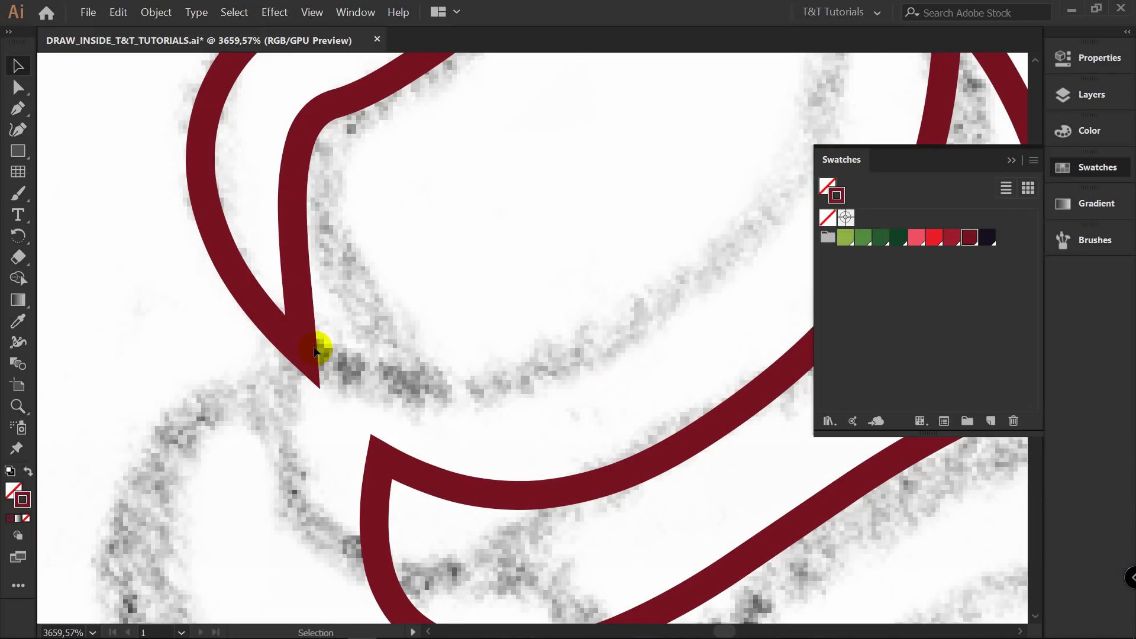
Set the two petal outlines' stroke corners to Round Join, and use Round Join and Round Cap for new paths.
left_click_drag(200, 304, 550, 533)
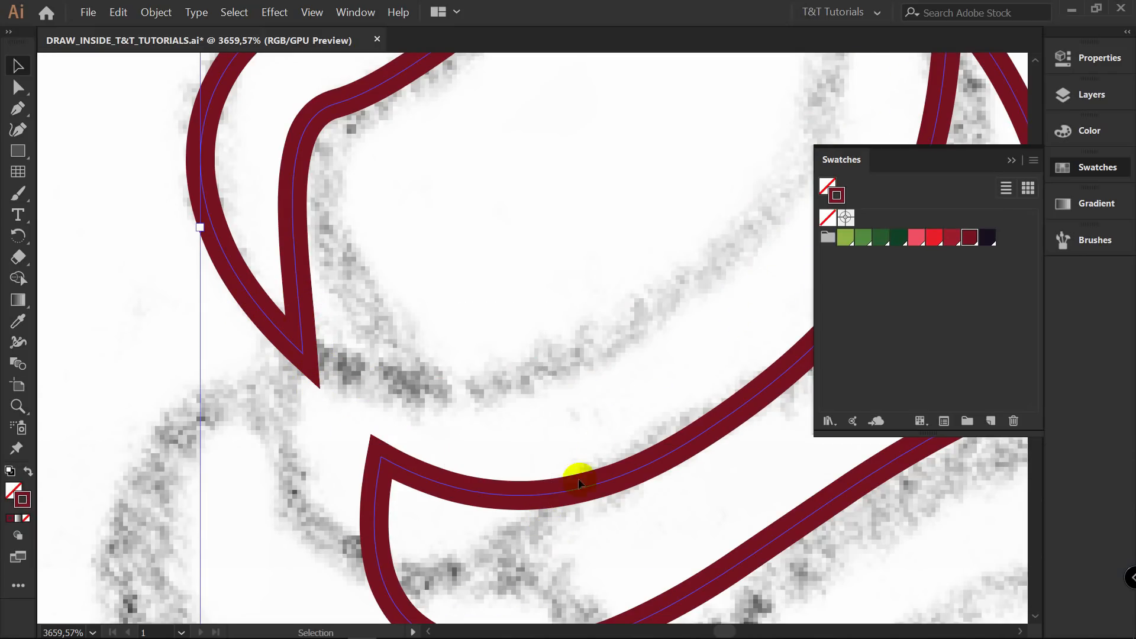
left_click(1062, 68)
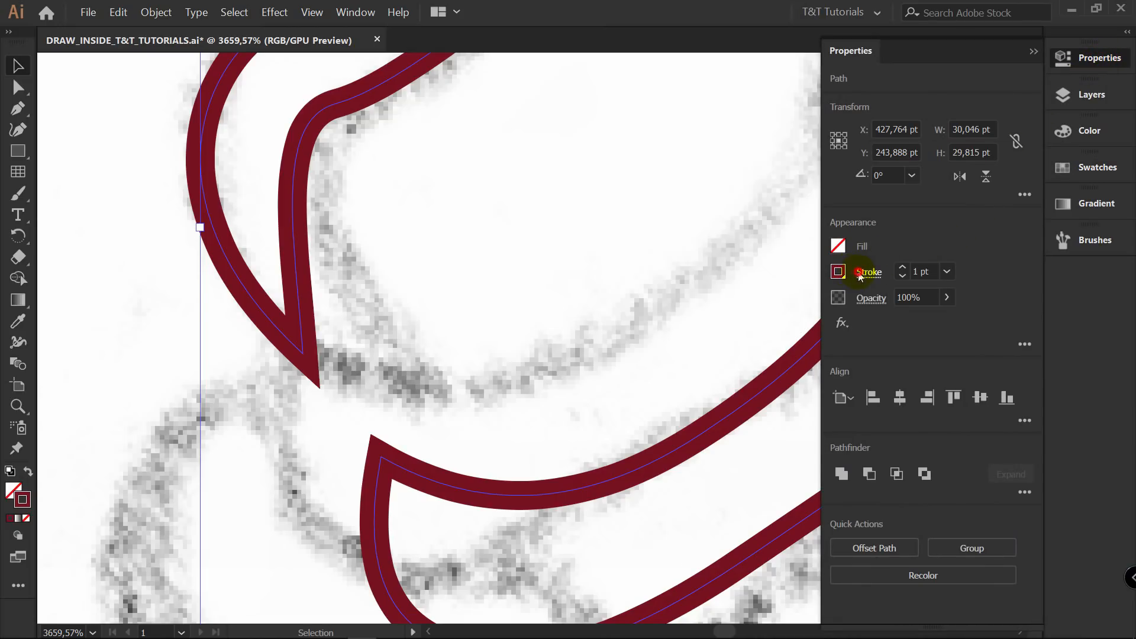
left_click(860, 275)
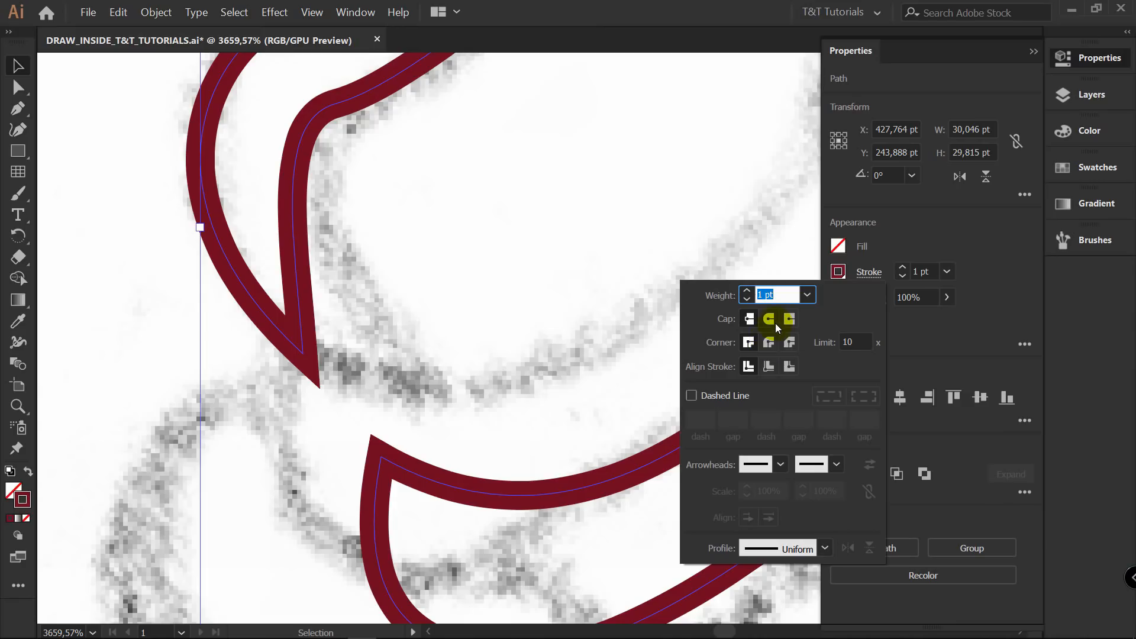
left_click(768, 343)
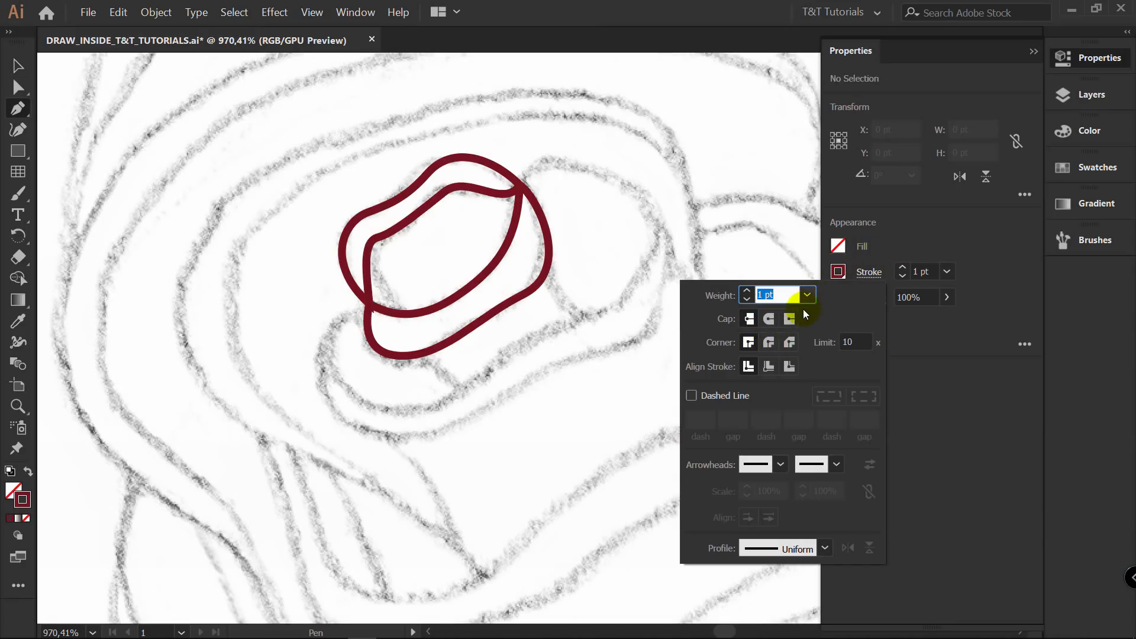
left_click(769, 342)
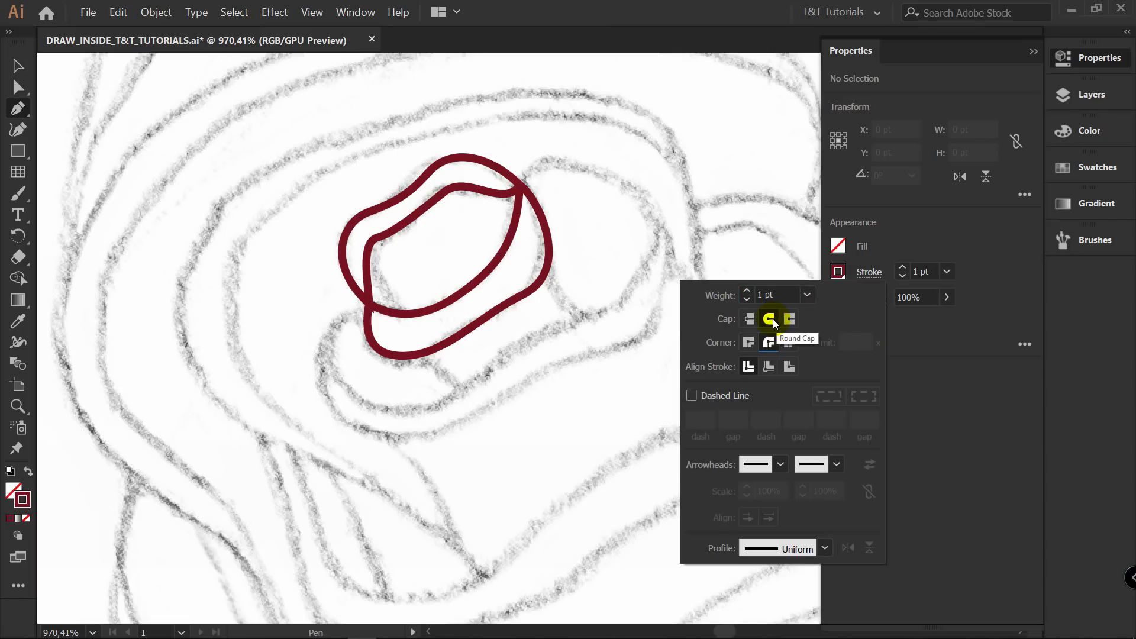
left_click(954, 207)
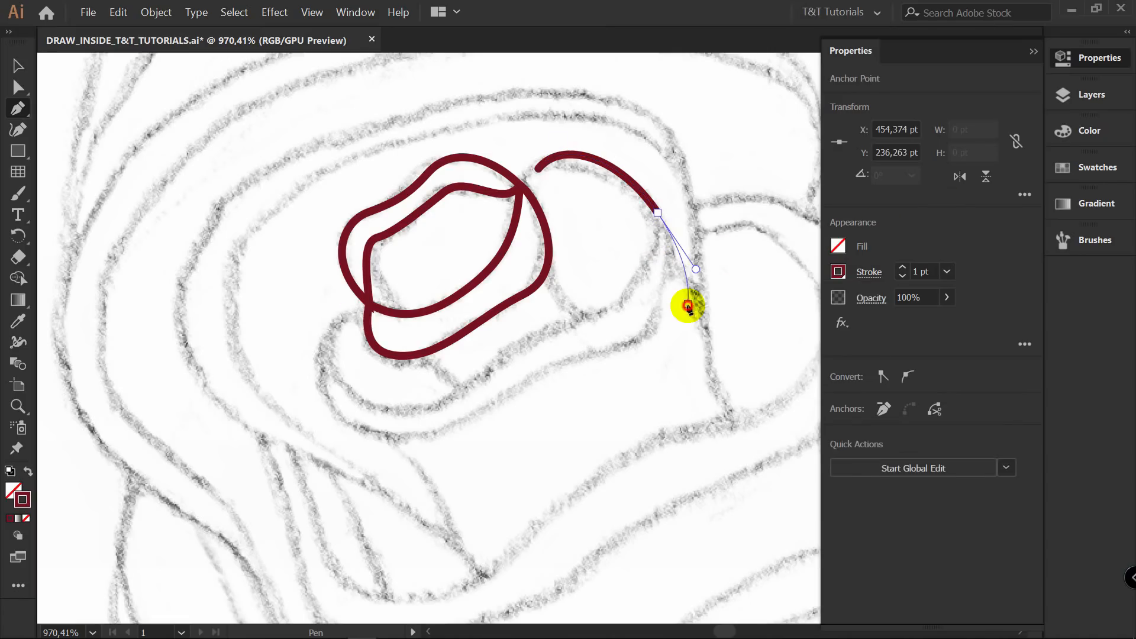
Close a three-point test shape beside the petals with the Pen tool and inspect its rounded stroke corners up close.
left_click(687, 303)
left_click(541, 171)
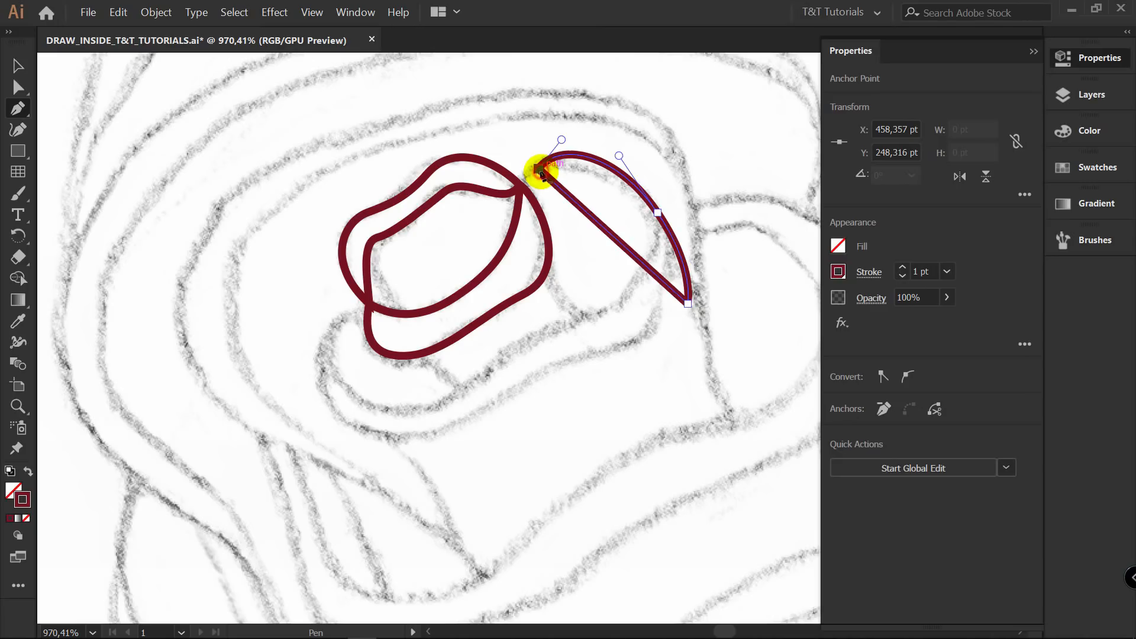
key("z")
left_click_drag(627, 196, 680, 198)
key("v")
left_click(586, 172)
key("space")
left_click_drag(561, 144, 353, 97)
key("v")
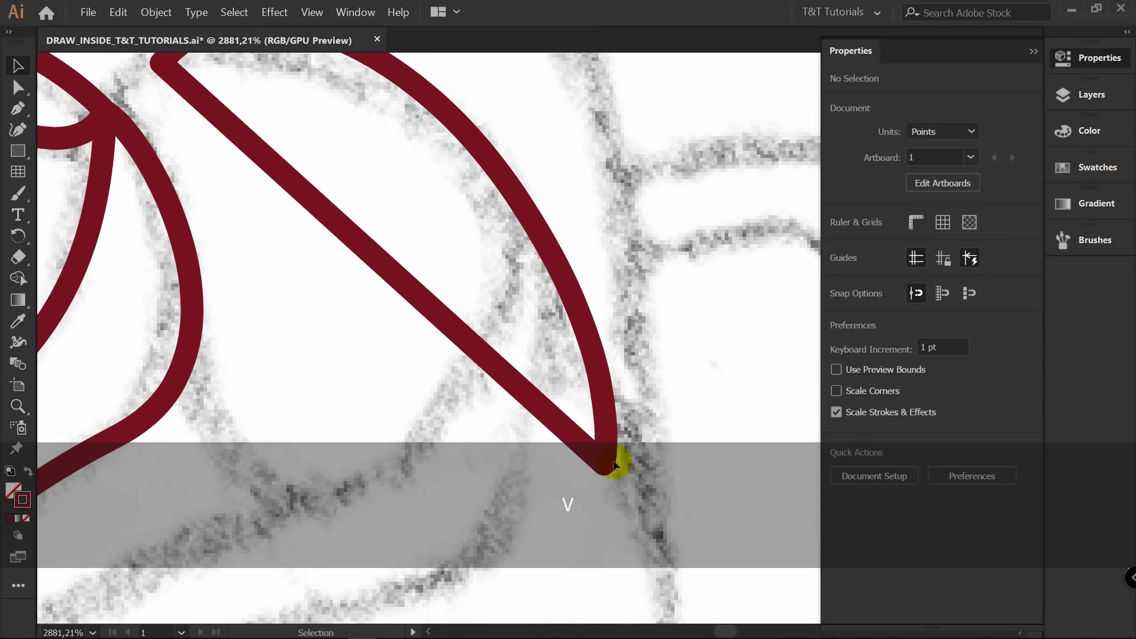
key("space")
left_click_drag(602, 391, 601, 289)
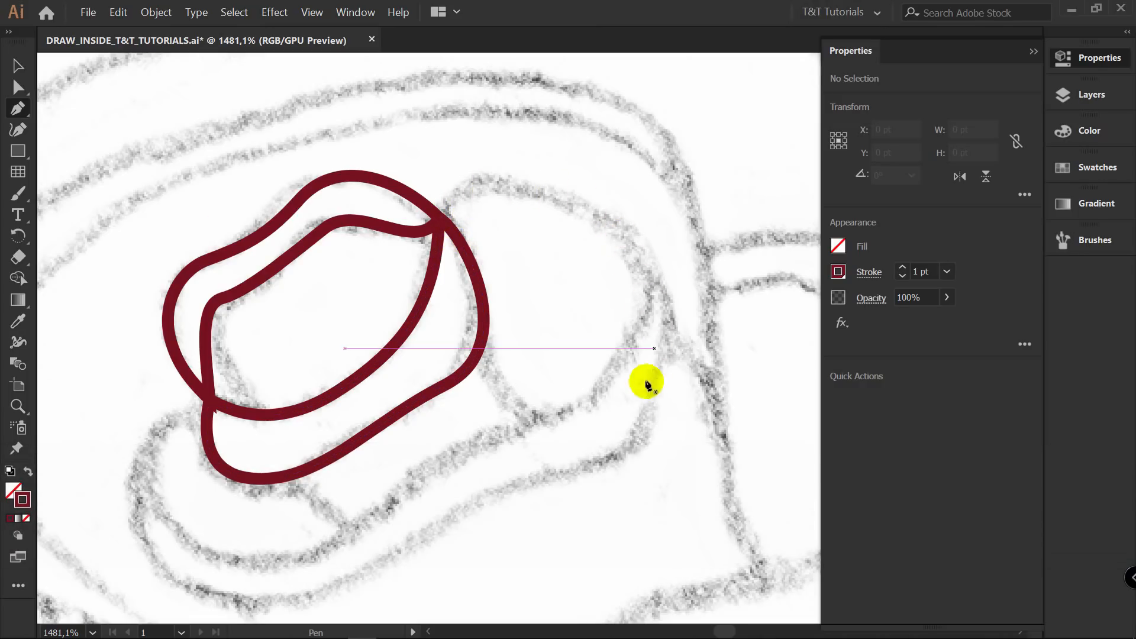
Begin a Pen path at the two petals' upper junction and trace the surrounding petal's top and right edge.
key("space")
left_click_drag(541, 444, 573, 335)
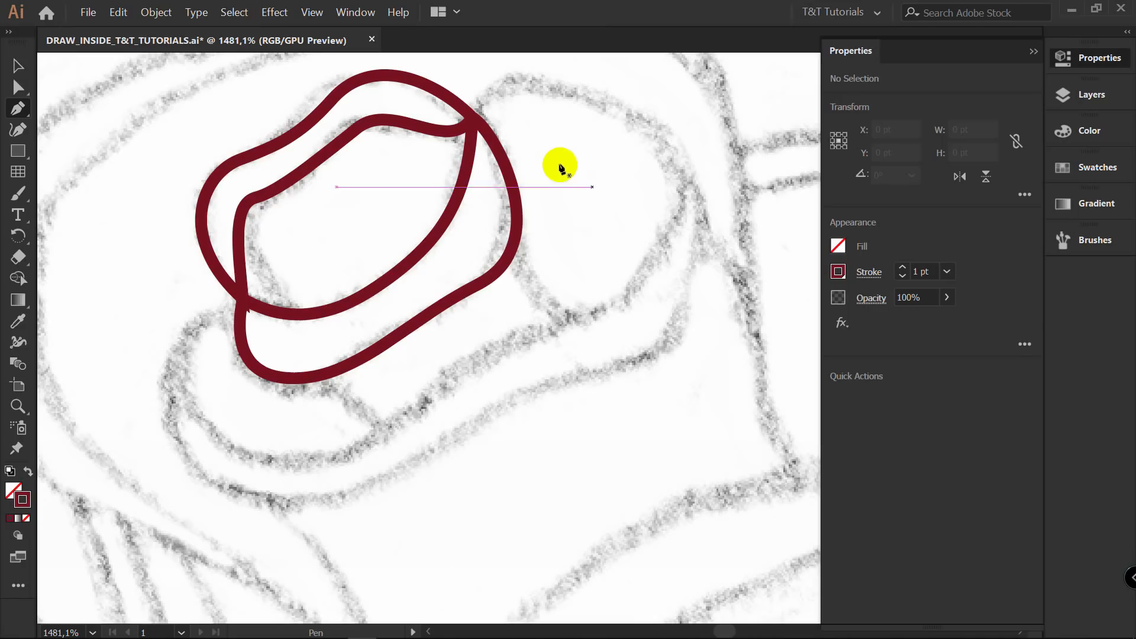
left_click_drag(473, 117, 486, 93)
left_click_drag(632, 114, 725, 172)
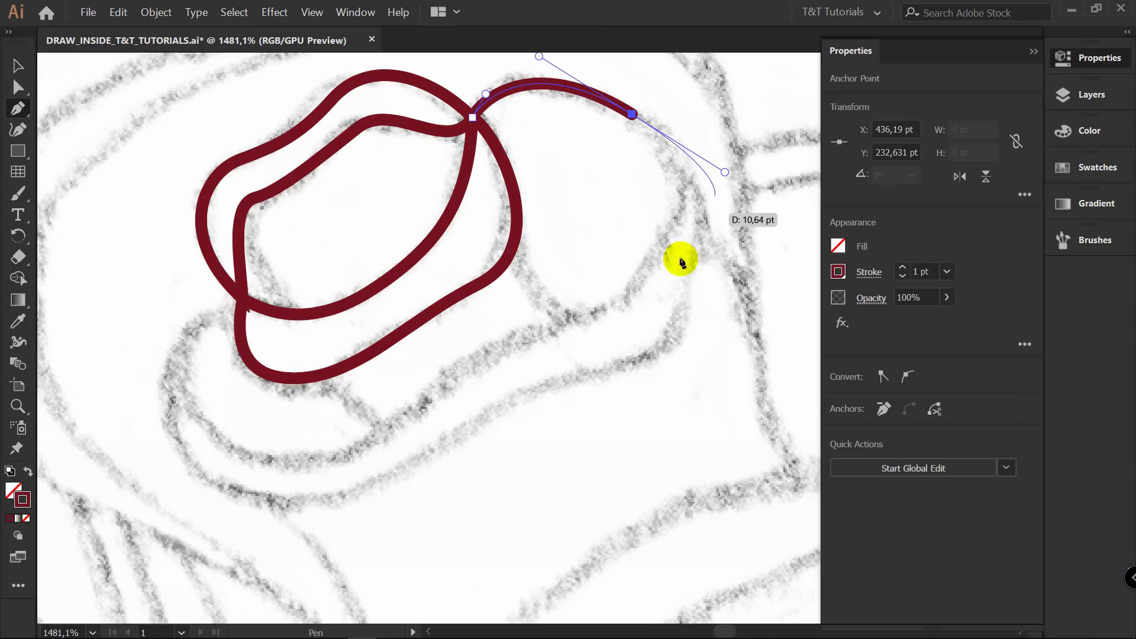
left_click_drag(677, 341, 673, 355)
Continue the path along the surrounding petal's bottom and left edge to the lower-left junction, leave it open and deselect it.
left_click_drag(531, 386, 479, 418)
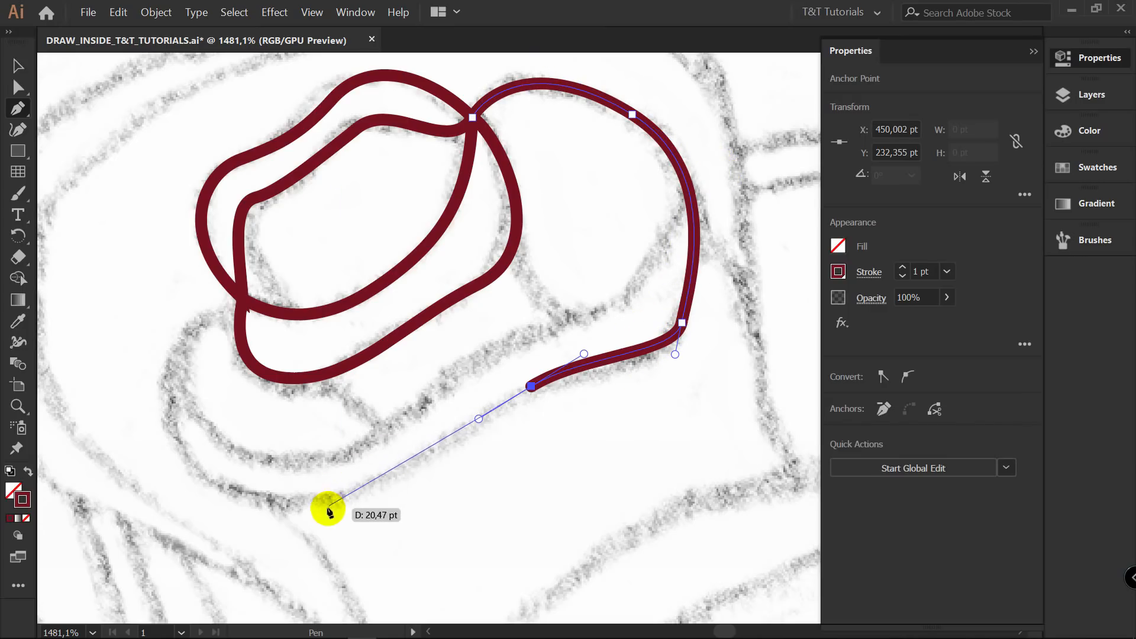
left_click_drag(309, 503, 243, 502)
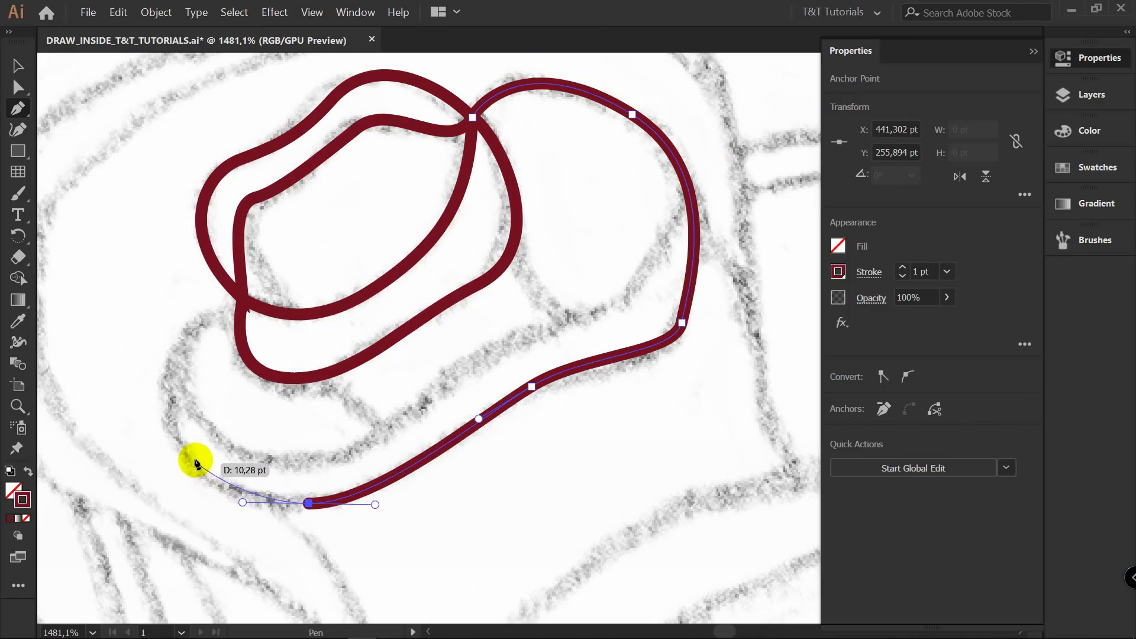
left_click_drag(185, 449, 164, 412)
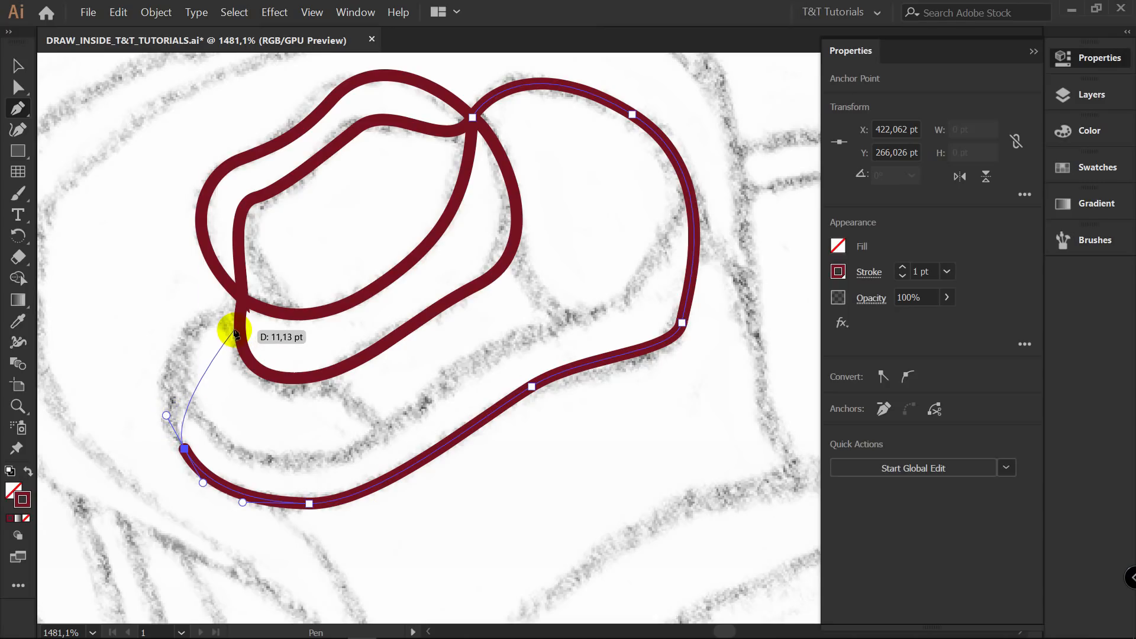
left_click_drag(243, 298, 336, 271)
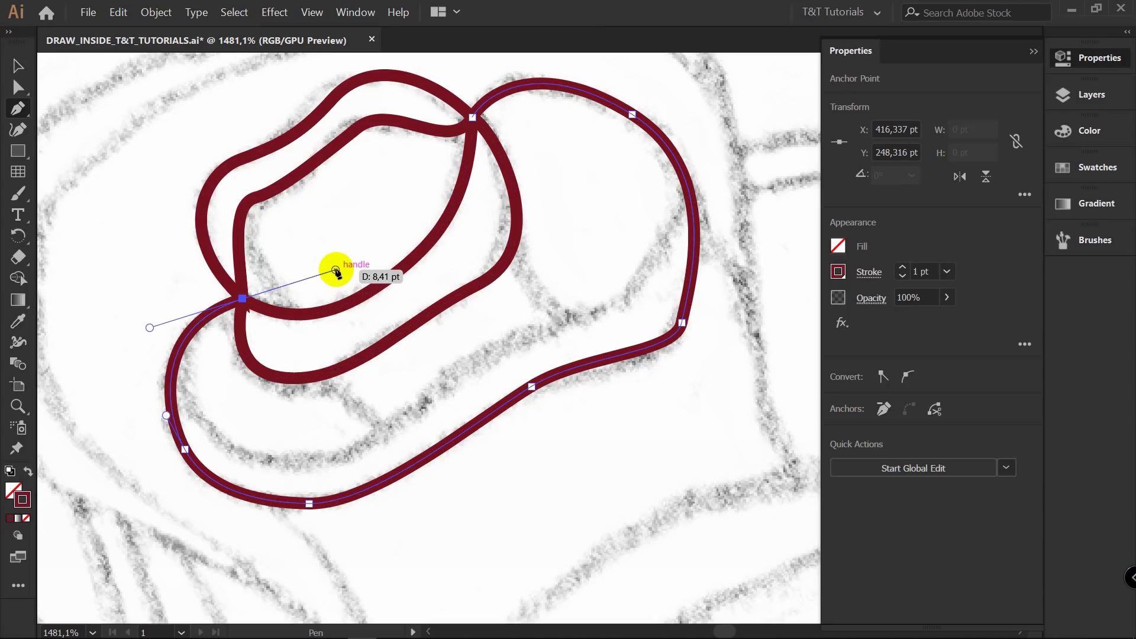
key("v")
left_click(330, 241)
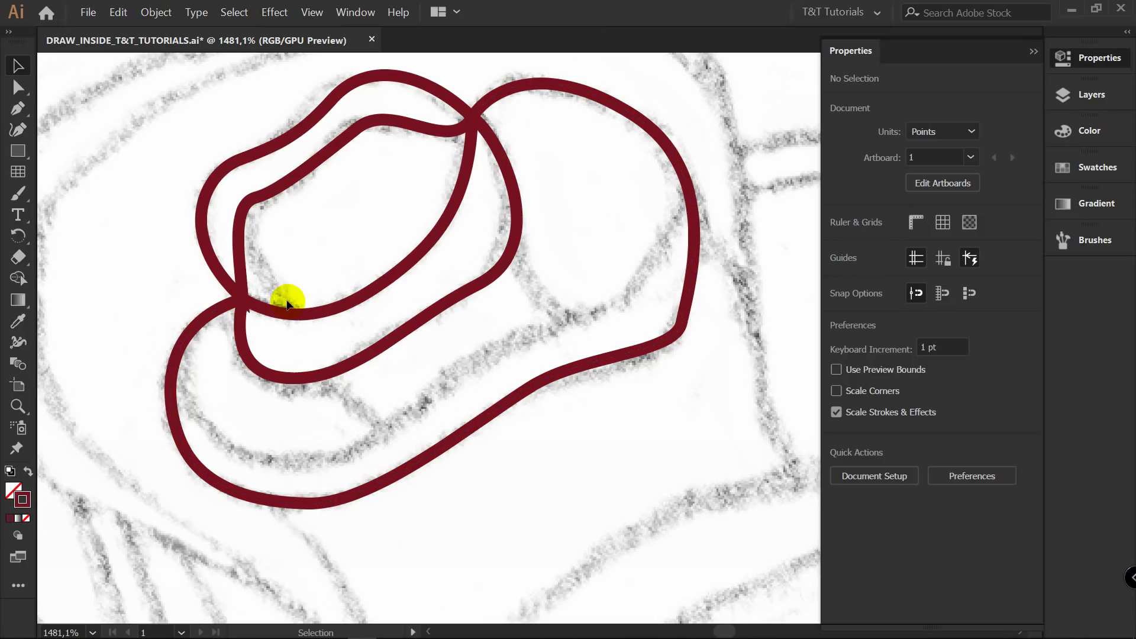
Extend both ends of the open path slightly past the petal junctions and reshape its lower-left end curve.
key("a")
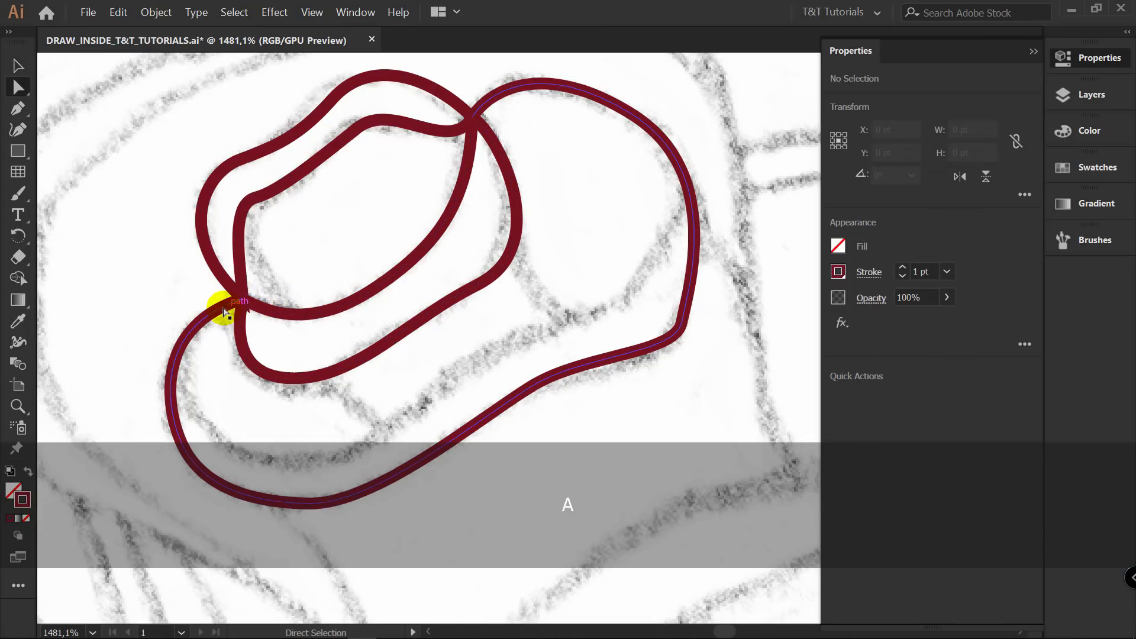
left_click(255, 290)
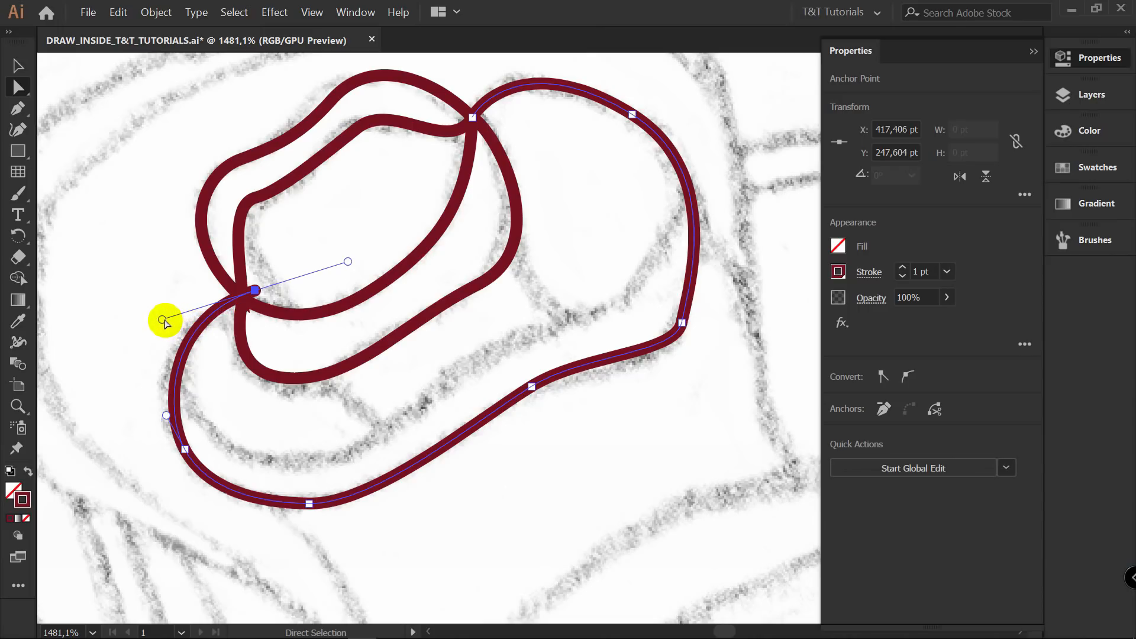
left_click_drag(163, 321, 141, 330)
left_click(474, 120)
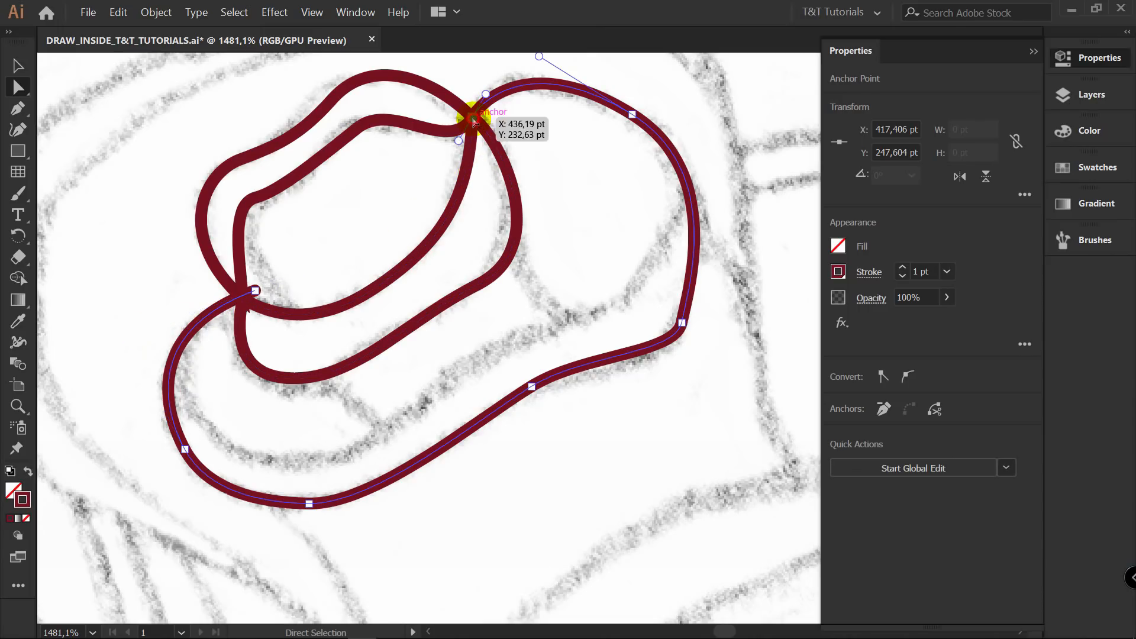
left_click_drag(474, 120, 452, 144)
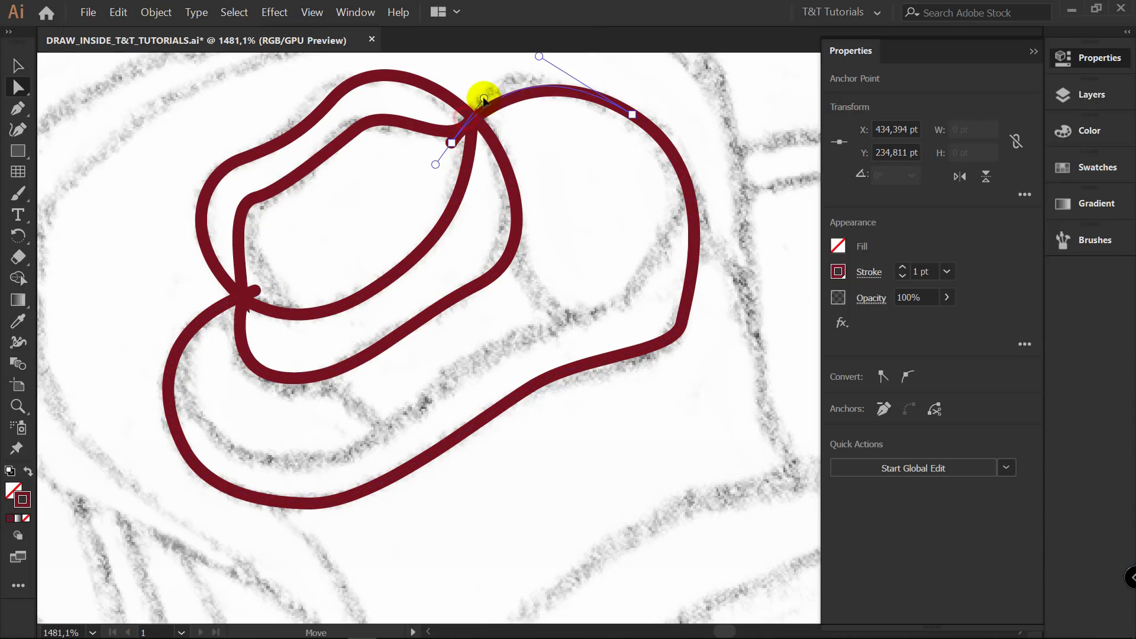
key("v")
left_click(583, 160)
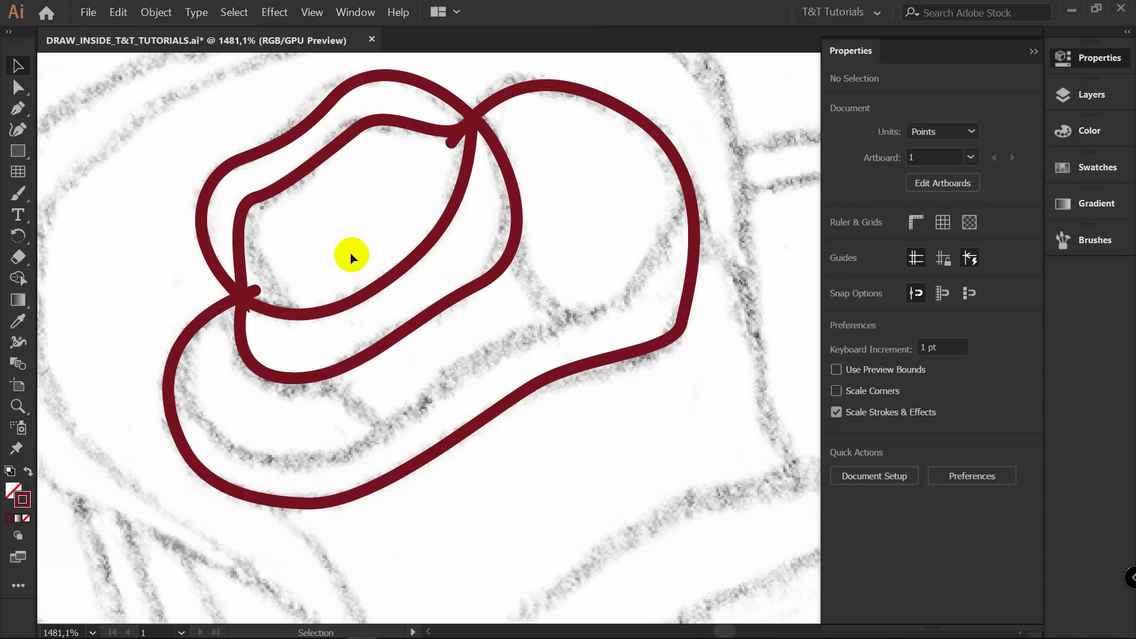
Examine the overlapping line ends in the full rose view and at closer zoom levels.
key("z")
left_click_drag(422, 234, 219, 291)
key("space")
left_click_drag(489, 302, 483, 241)
key("z")
left_click_drag(467, 247, 361, 260)
key("v")
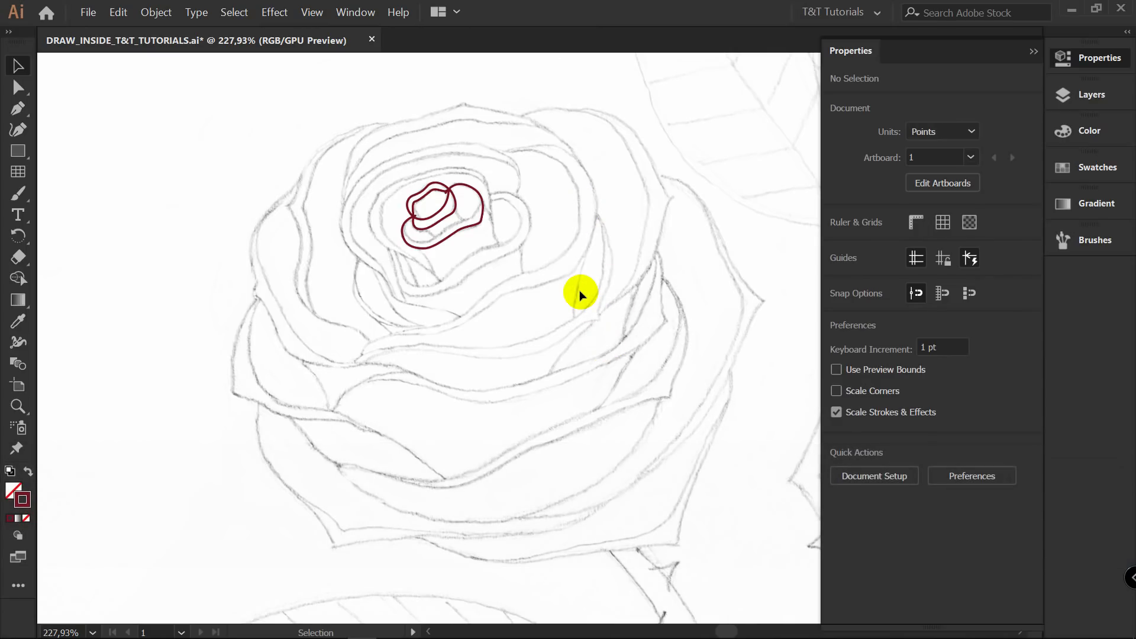
key("z")
left_click_drag(446, 172, 583, 172)
key("v")
key("z")
left_click_drag(483, 257, 541, 241)
key("v")
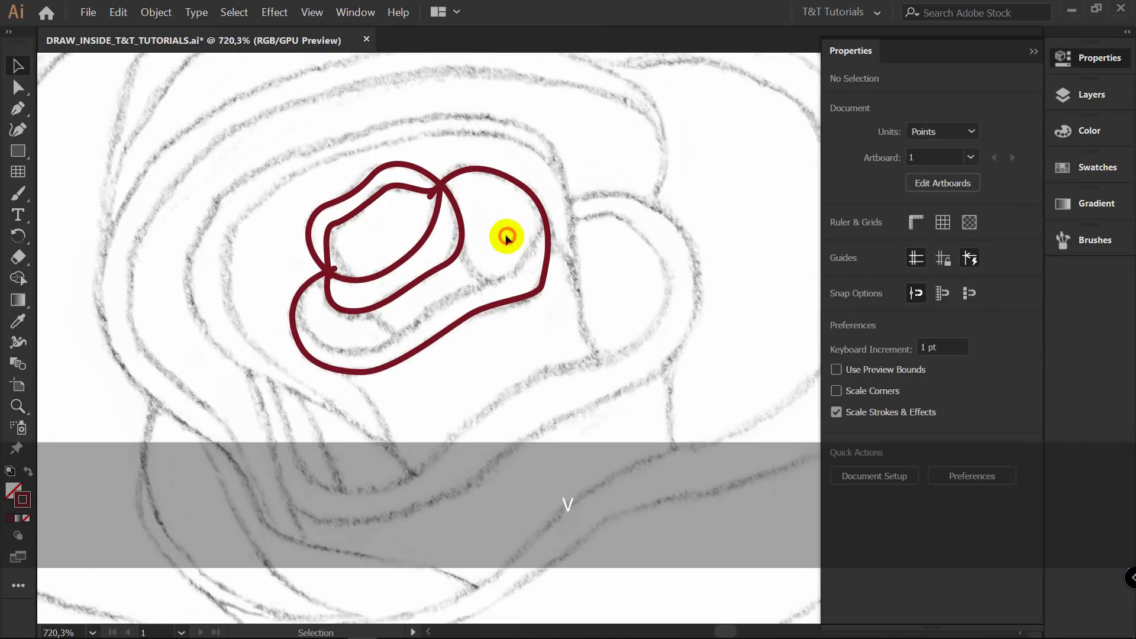
key("z")
left_click_drag(457, 269, 556, 264)
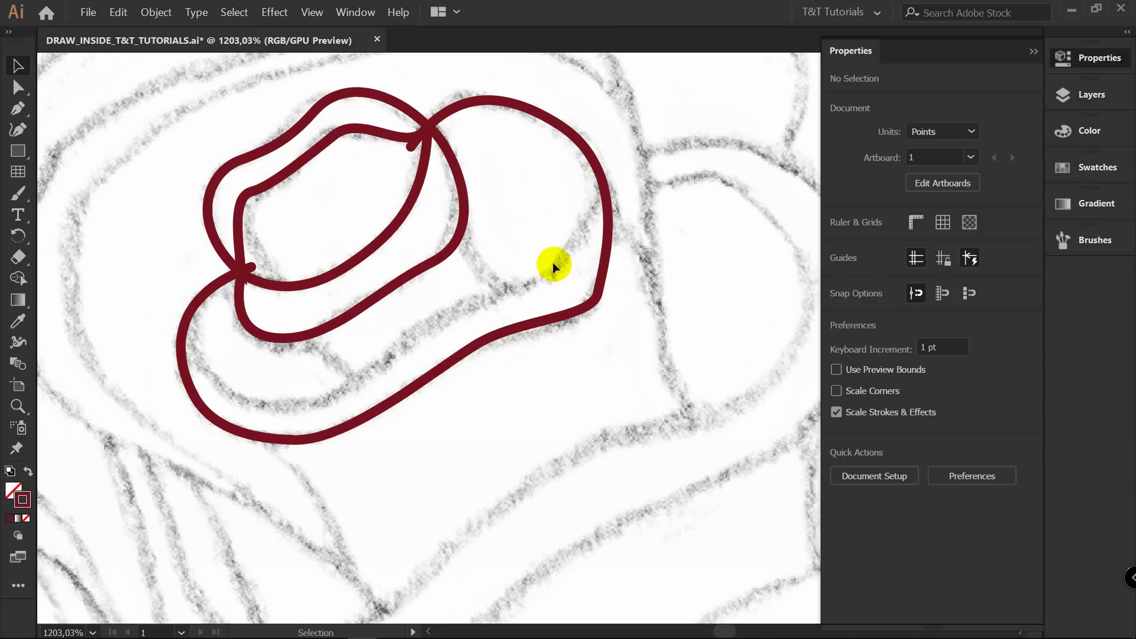
Try placing both endpoints of the surrounding petal's outline exactly on the petal junctions.
key("a")
left_click(254, 270)
left_click_drag(254, 271, 242, 277)
left_click_drag(418, 147, 431, 131)
left_click(557, 169)
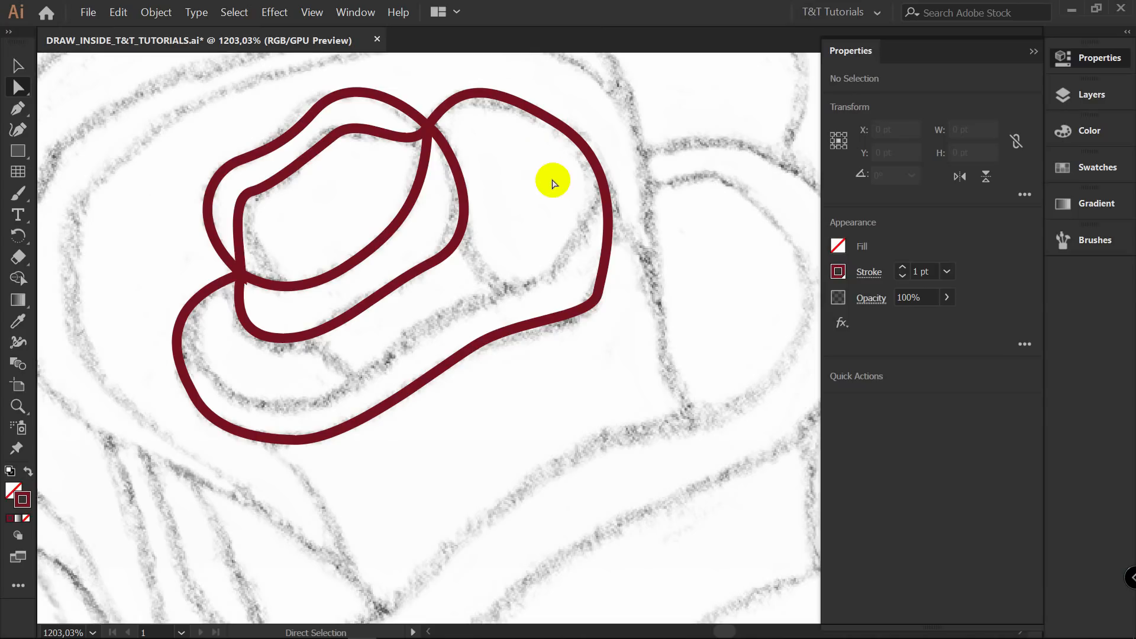
key("v")
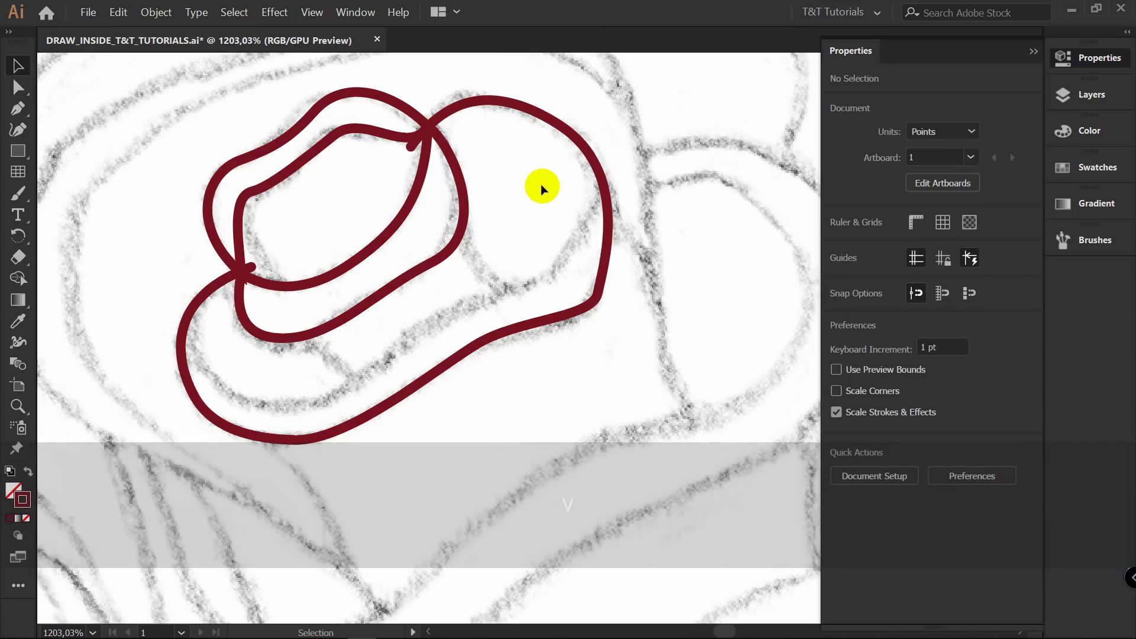
Trace the surrounding petal's inner contour with the Pen tool, overshooting its outline at the left and right ends.
key("p")
left_click_drag(188, 288, 190, 312)
left_click_drag(232, 396, 278, 418)
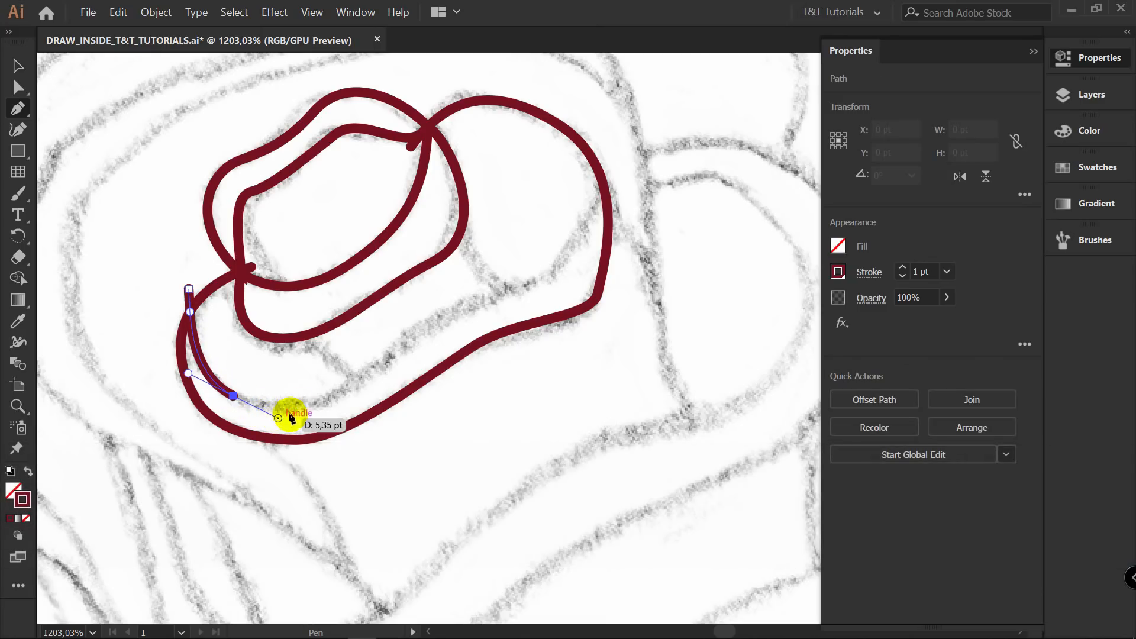
left_click_drag(362, 377, 404, 339)
left_click_drag(461, 304, 506, 297)
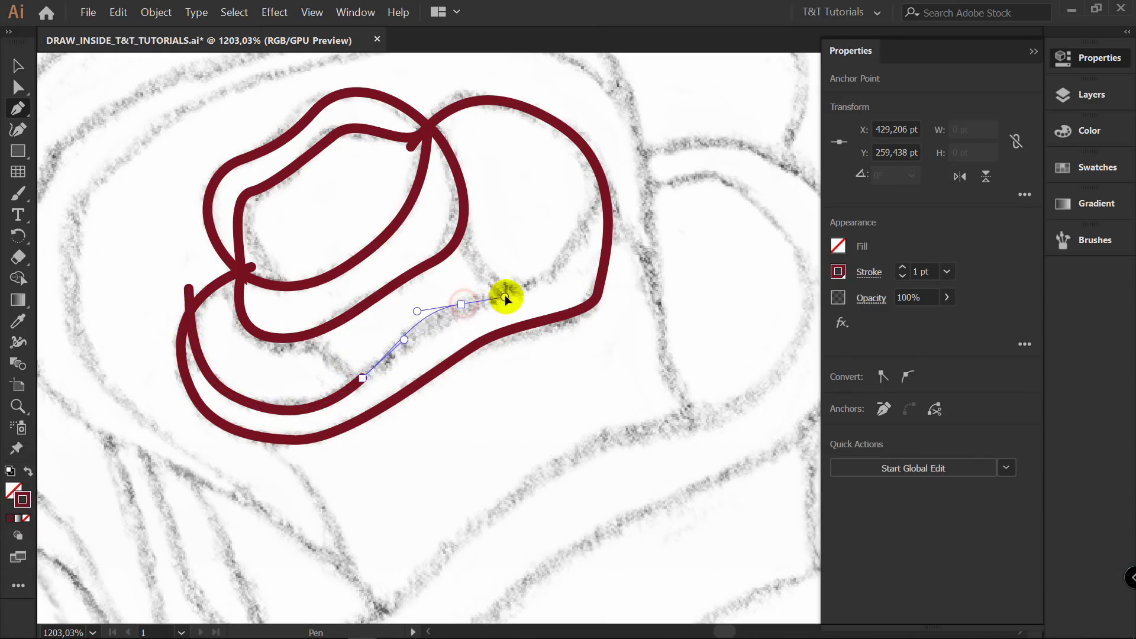
left_click_drag(608, 169, 620, 83)
Adjust the inner contour's right-middle anchor point and its handles to follow the sketch more closely.
key("a")
left_click(597, 241)
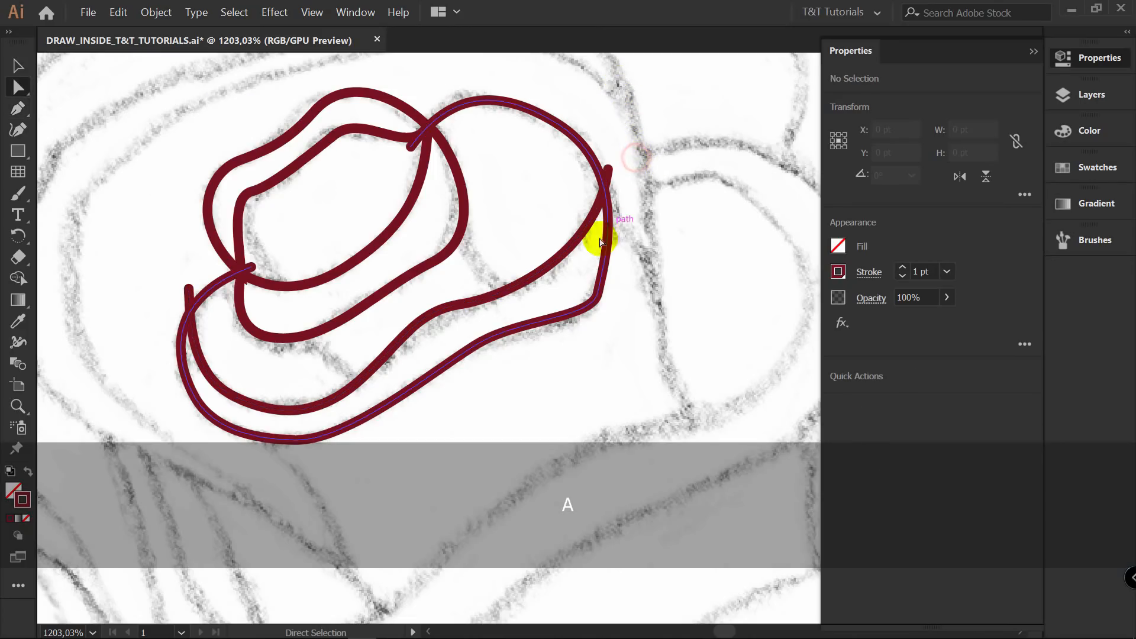
left_click(461, 305)
mouse_move(469, 307)
left_mouse_down()
mouse_move(460, 303)
mouse_move(477, 300)
left_mouse_up()
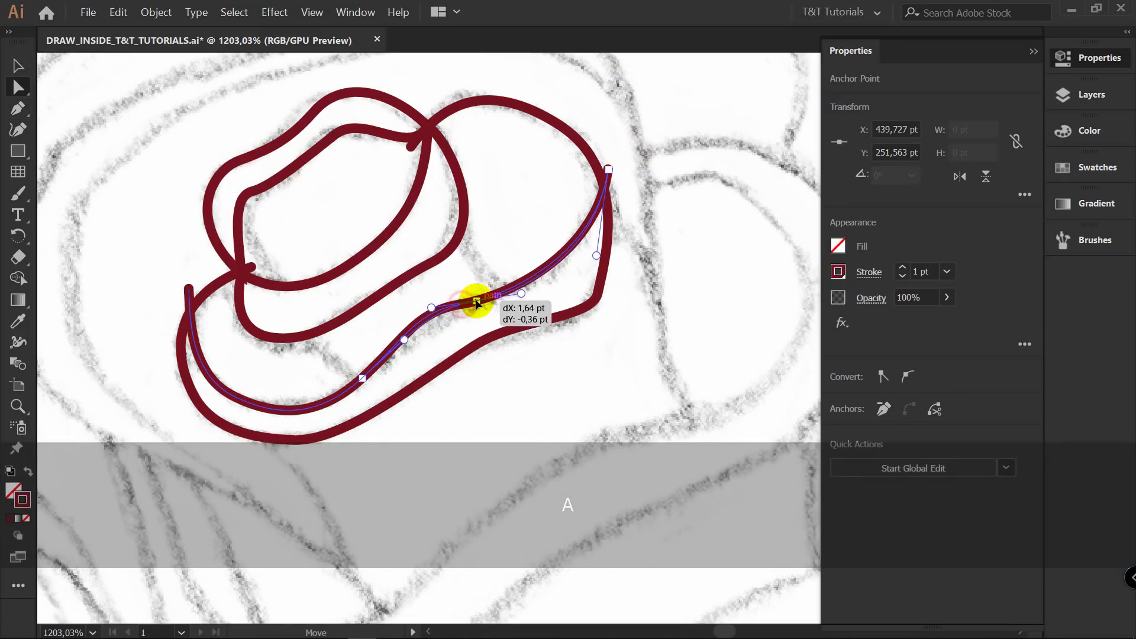
left_click_drag(539, 282, 555, 277)
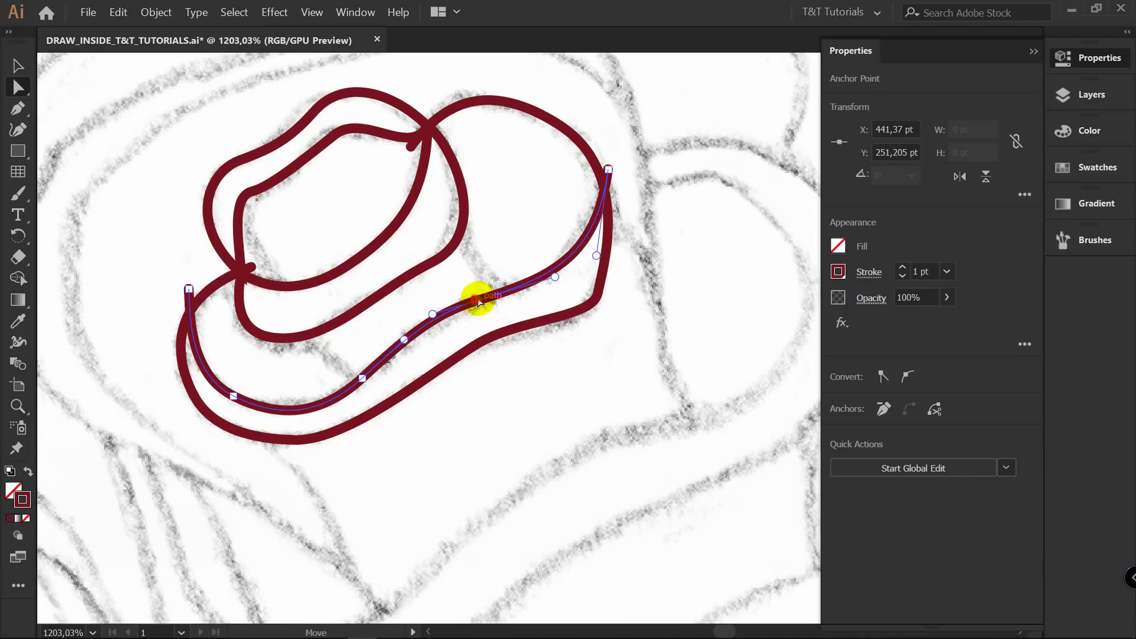
left_click_drag(478, 302, 489, 299)
Draw a short curved Pen line from the crescent's right edge down across the inner contour line.
key("p")
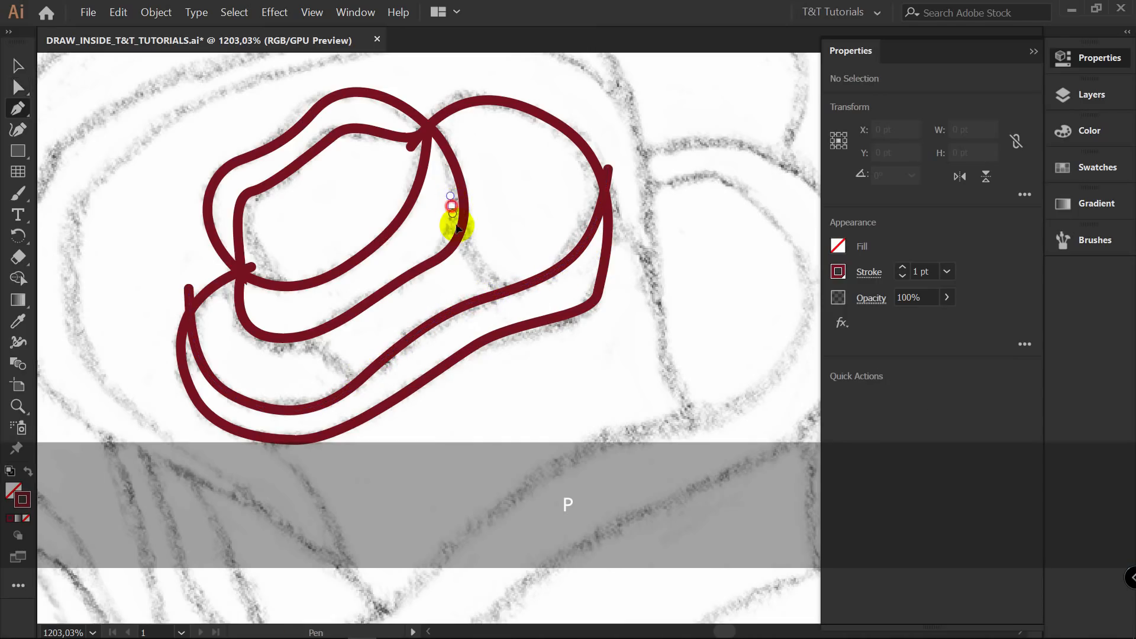
left_click_drag(452, 205, 461, 231)
left_click_drag(527, 298, 570, 317)
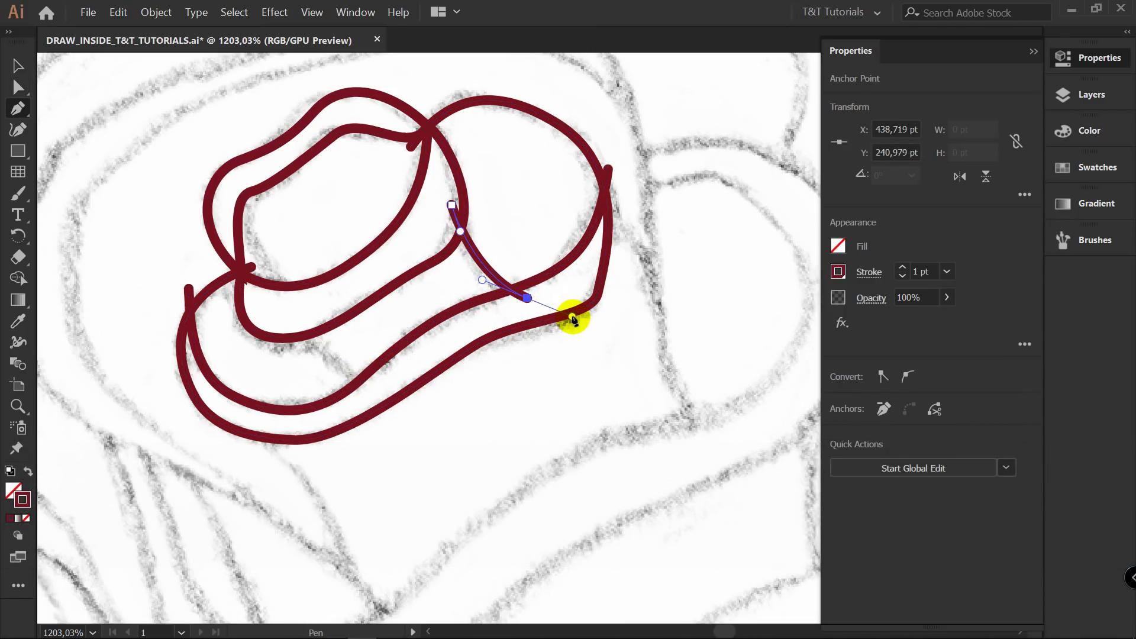
Draw a second short curved Pen line from the crescent's lower-left edge down across the inner contour line, following the sketch.
key("v")
left_click(655, 304)
key("p")
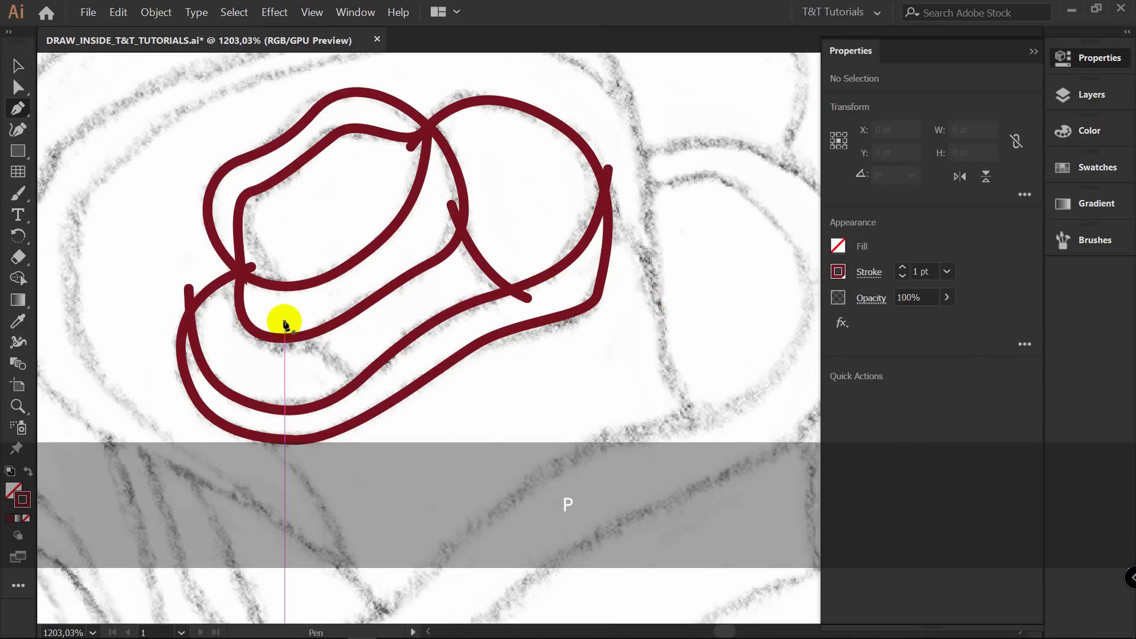
left_click_drag(275, 324, 308, 329)
left_click_drag(365, 393, 378, 409)
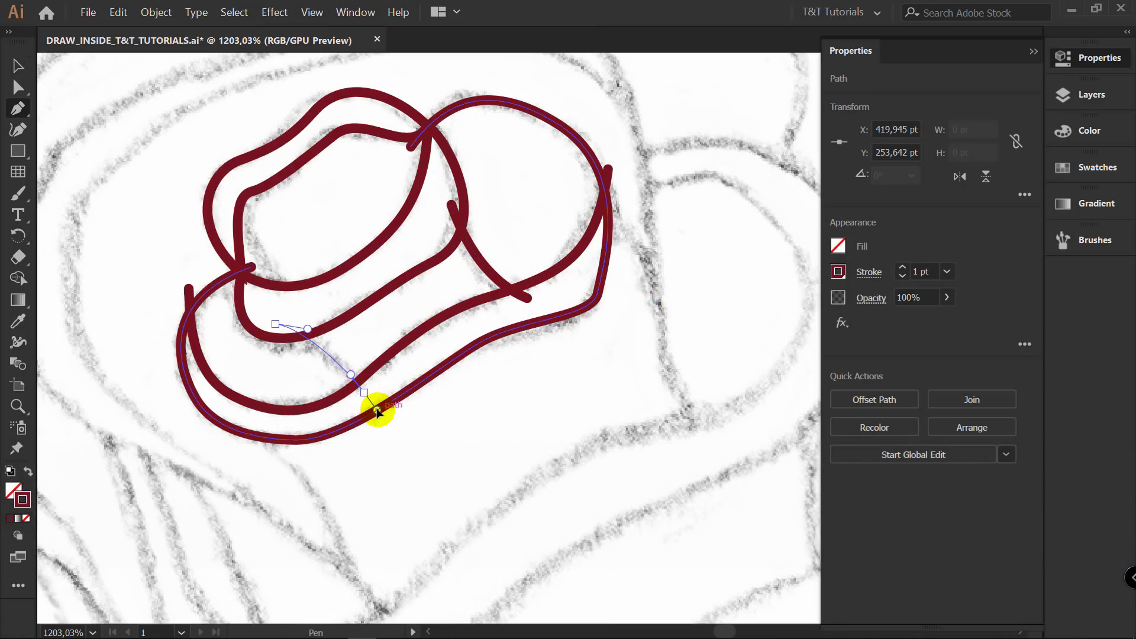
key("v")
left_click(332, 338)
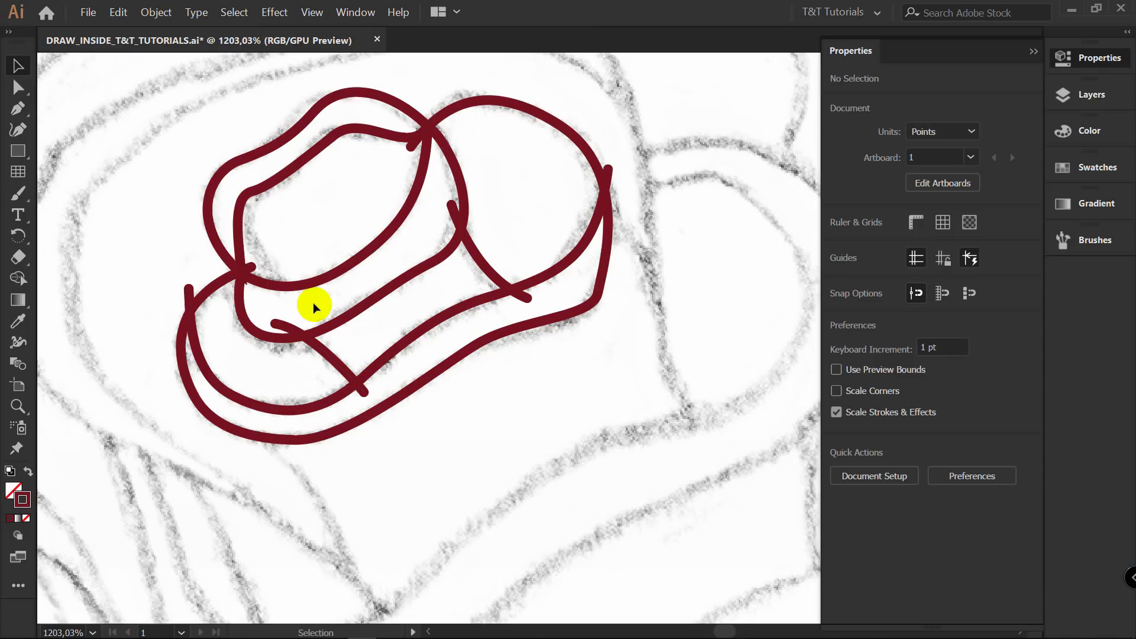
Round the surrounding petal outline's lower-right corner with its anchor handles and shift the lower-middle anchor down and left along the sketch.
key("a")
left_click(599, 304)
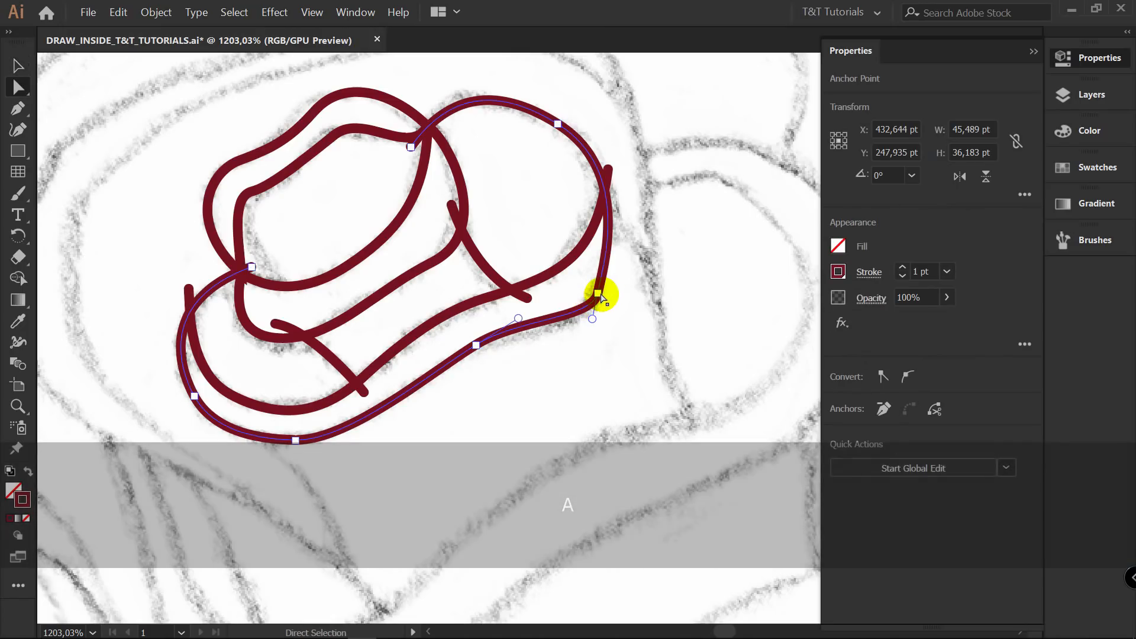
left_click(599, 294)
left_click_drag(604, 264, 617, 255)
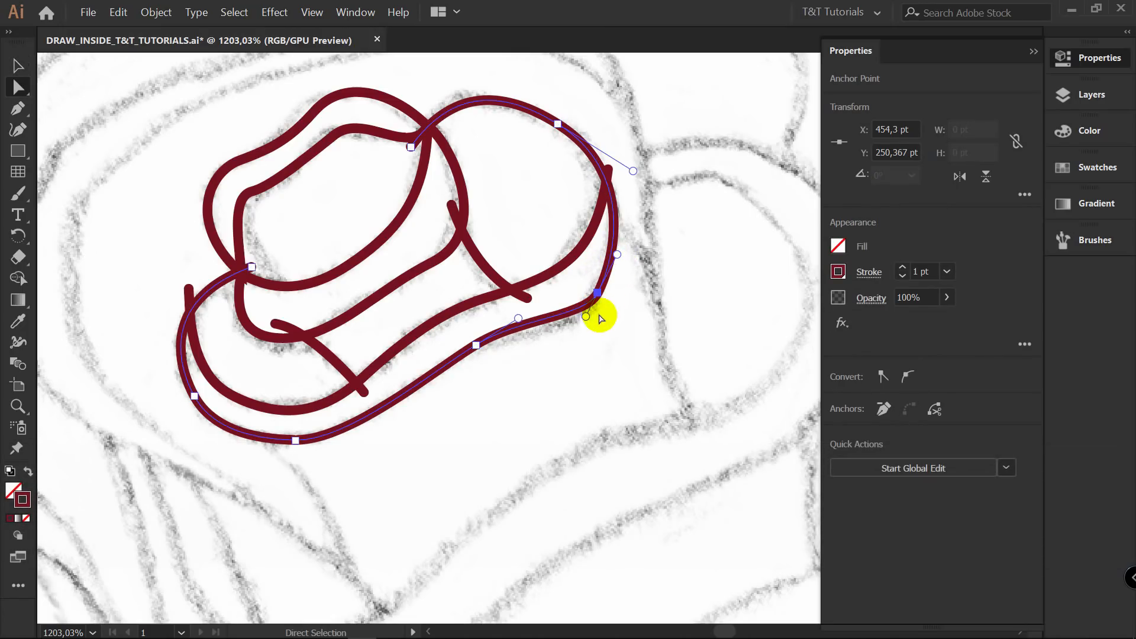
left_click_drag(587, 317, 565, 340)
left_click(601, 299)
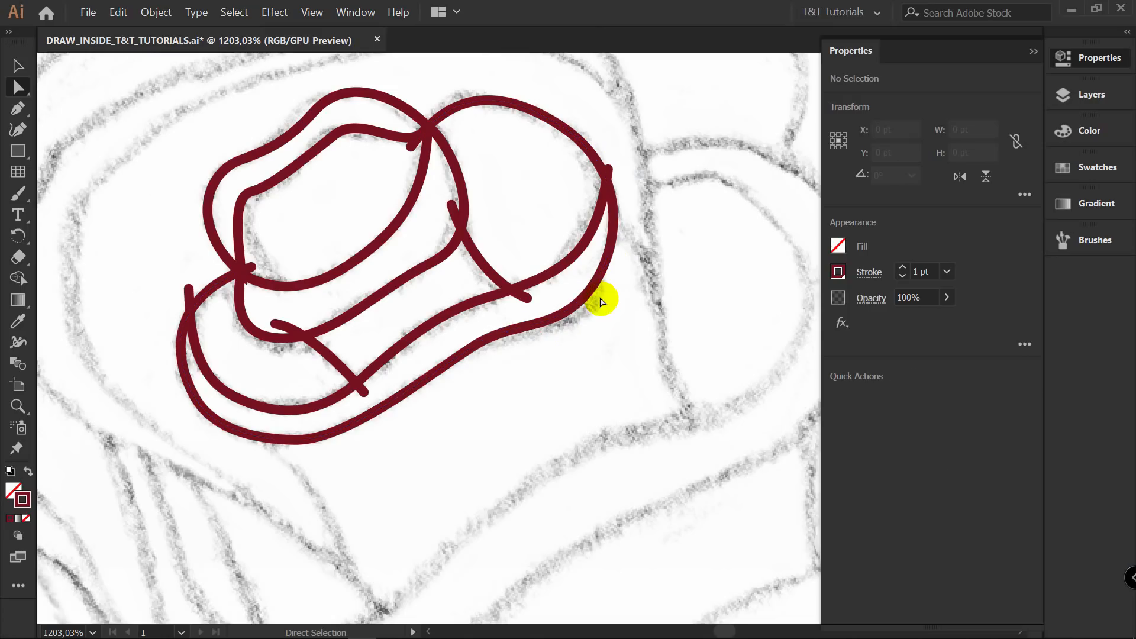
left_click_drag(490, 342, 450, 363)
key("v")
left_click(522, 352)
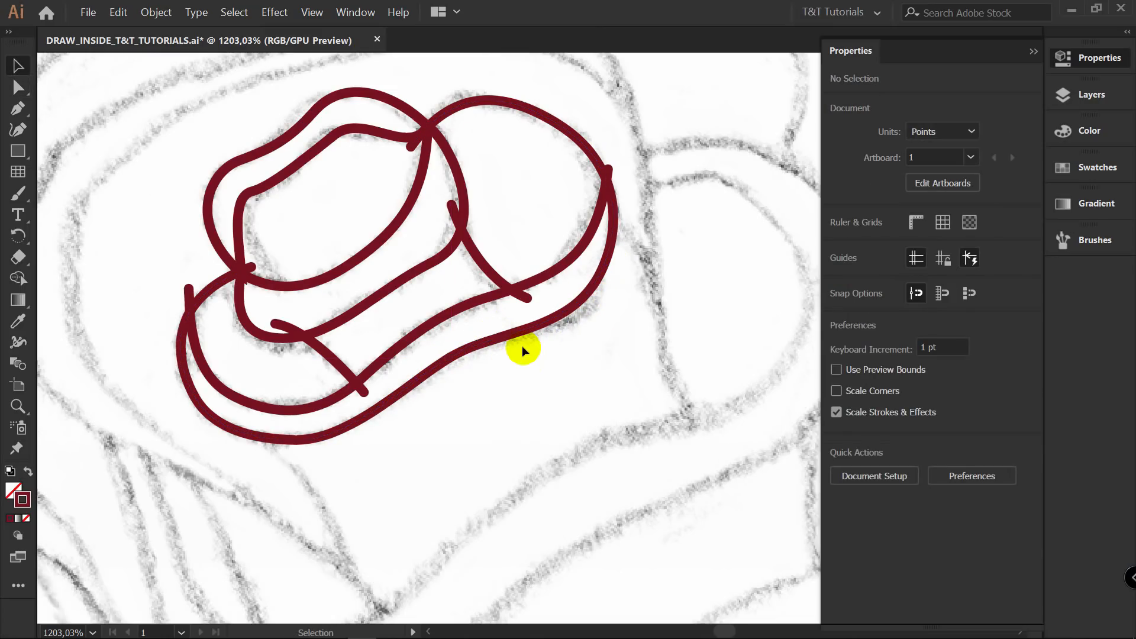
Remove the leftmost anchor from the surrounding petal's outline and reshape the lower-left curve using the neighboring anchors and handles.
left_click(500, 342)
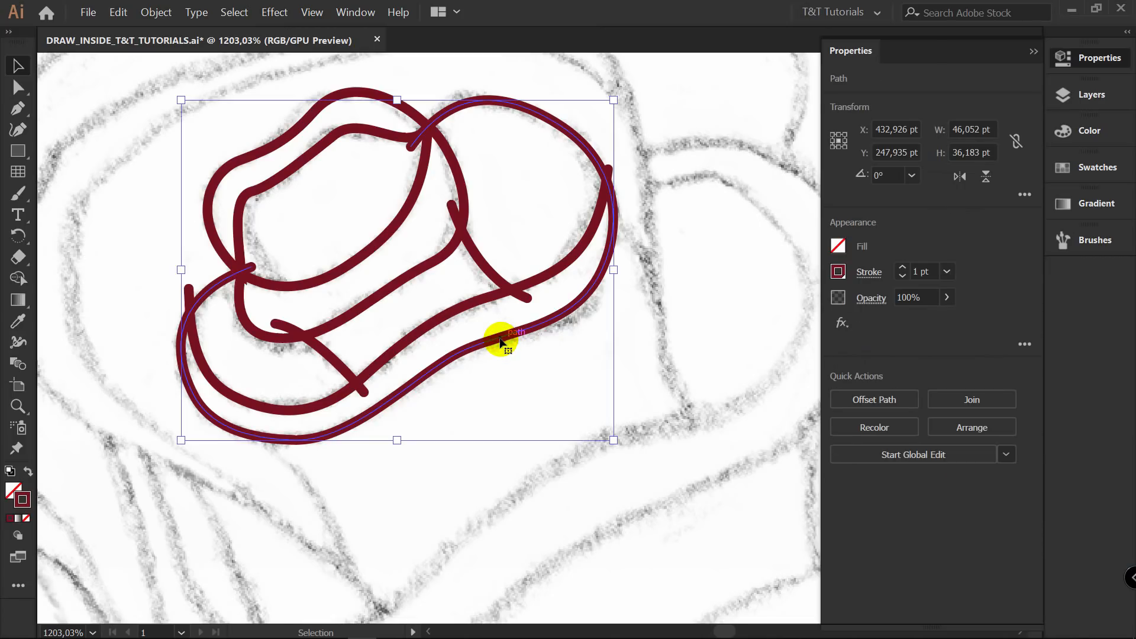
key("p")
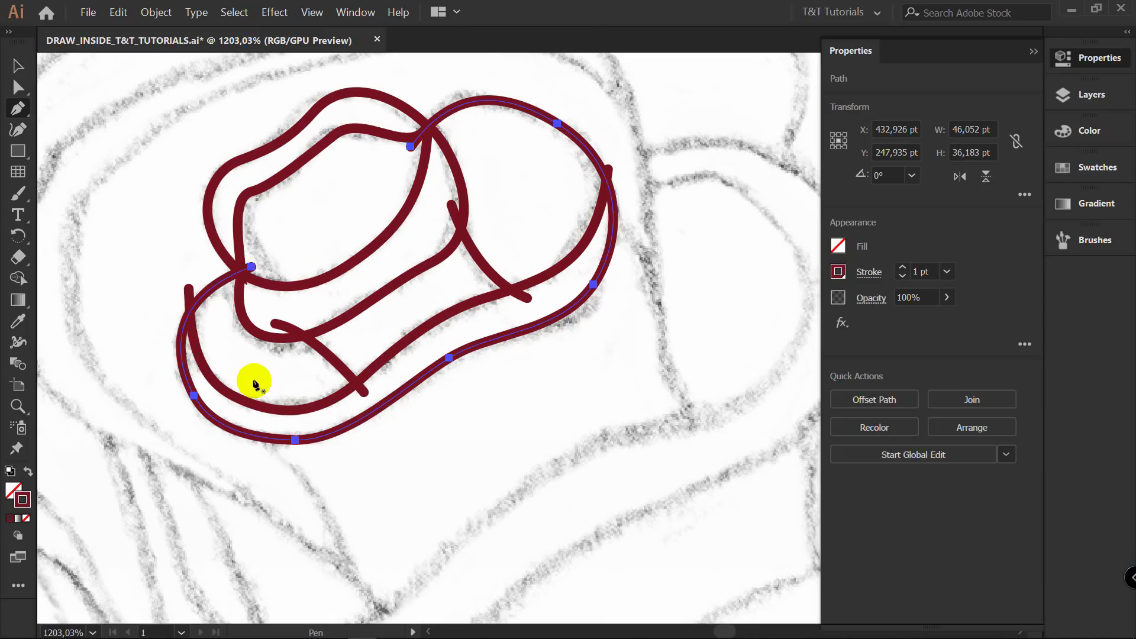
left_click(194, 395)
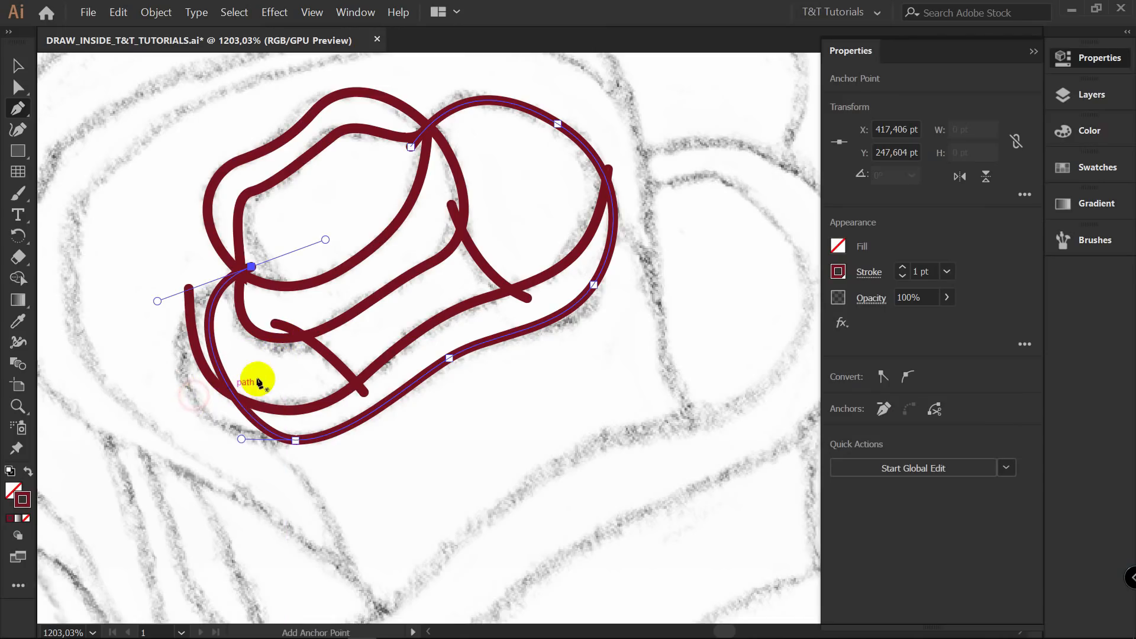
key("a")
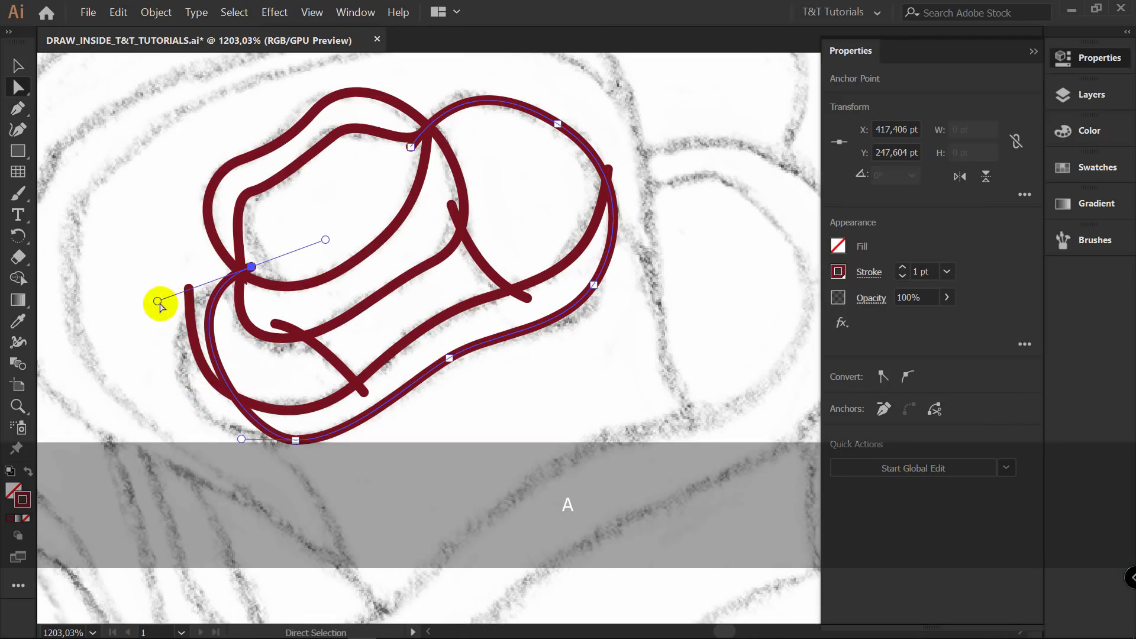
left_click_drag(157, 302, 96, 371)
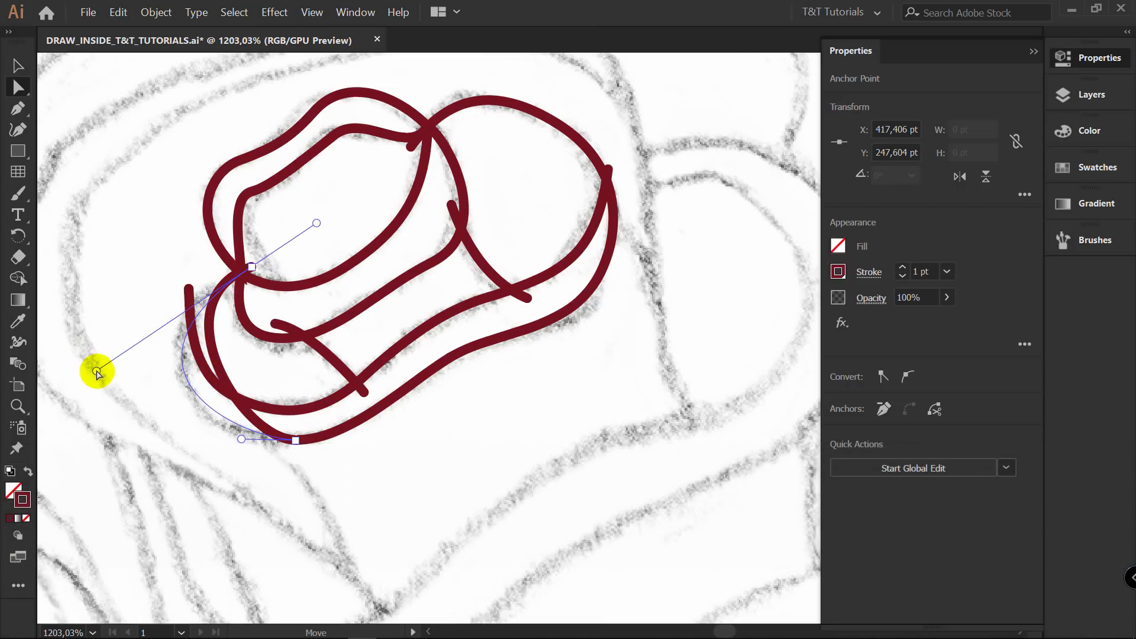
left_click_drag(243, 439, 293, 436)
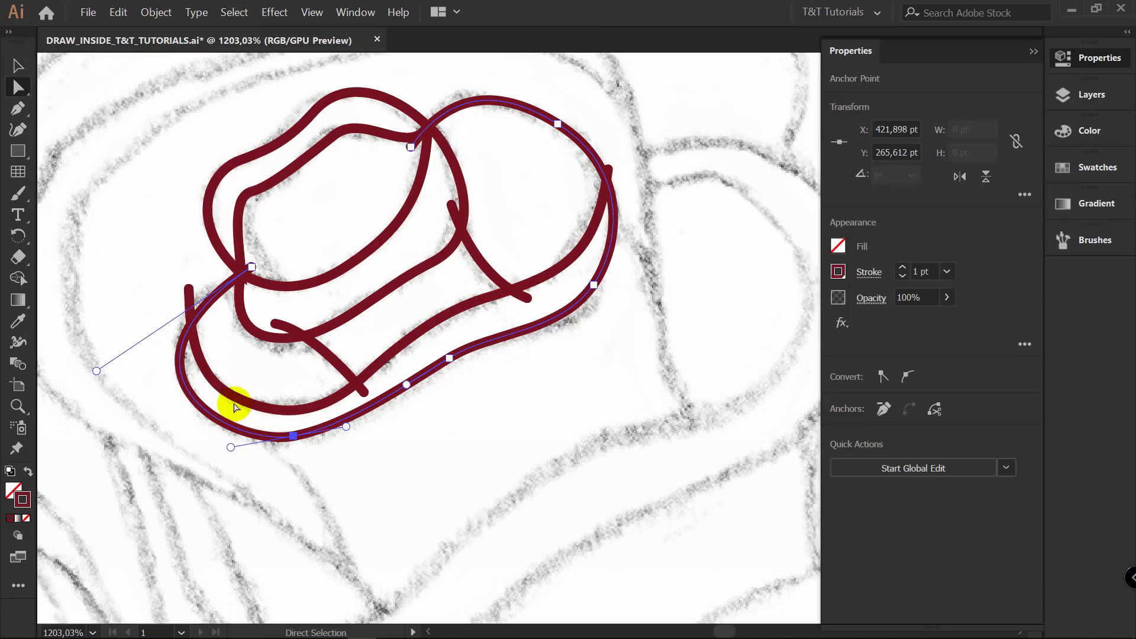
left_click(506, 337)
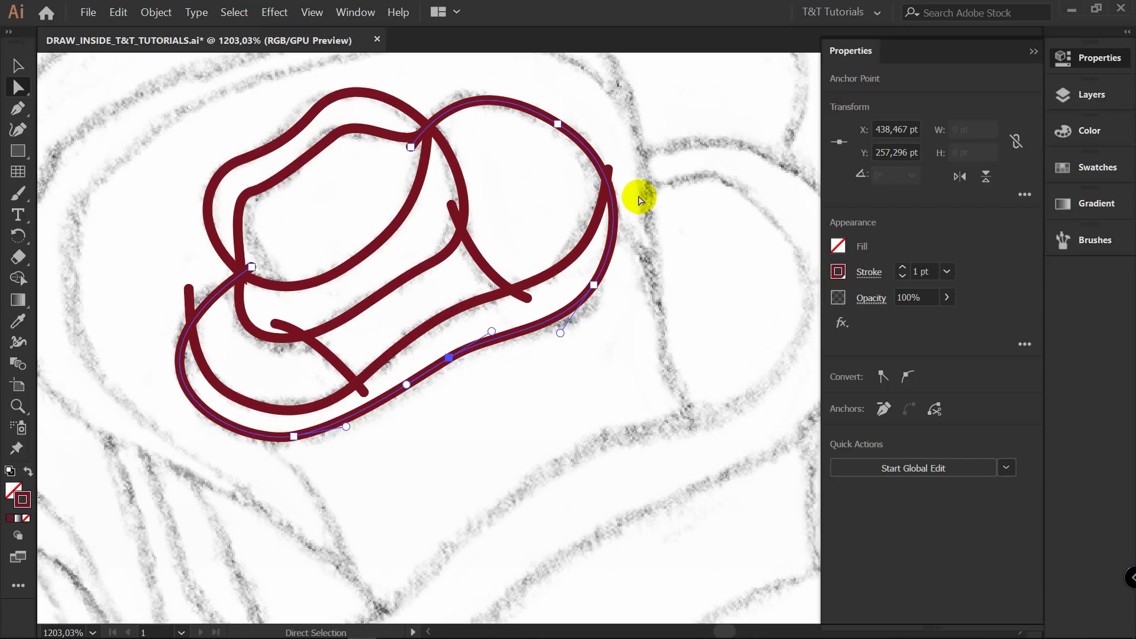
Remove the outline's upper-right anchor and extend the neighboring handles so one smooth curve follows the petal's top and right side.
left_click(559, 125)
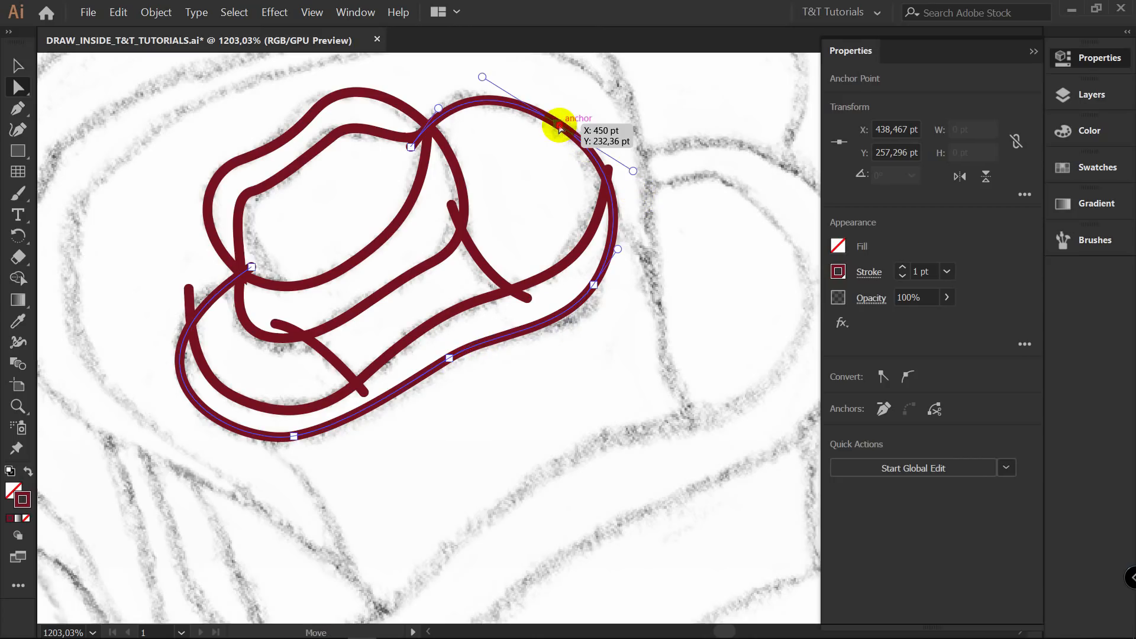
key("p")
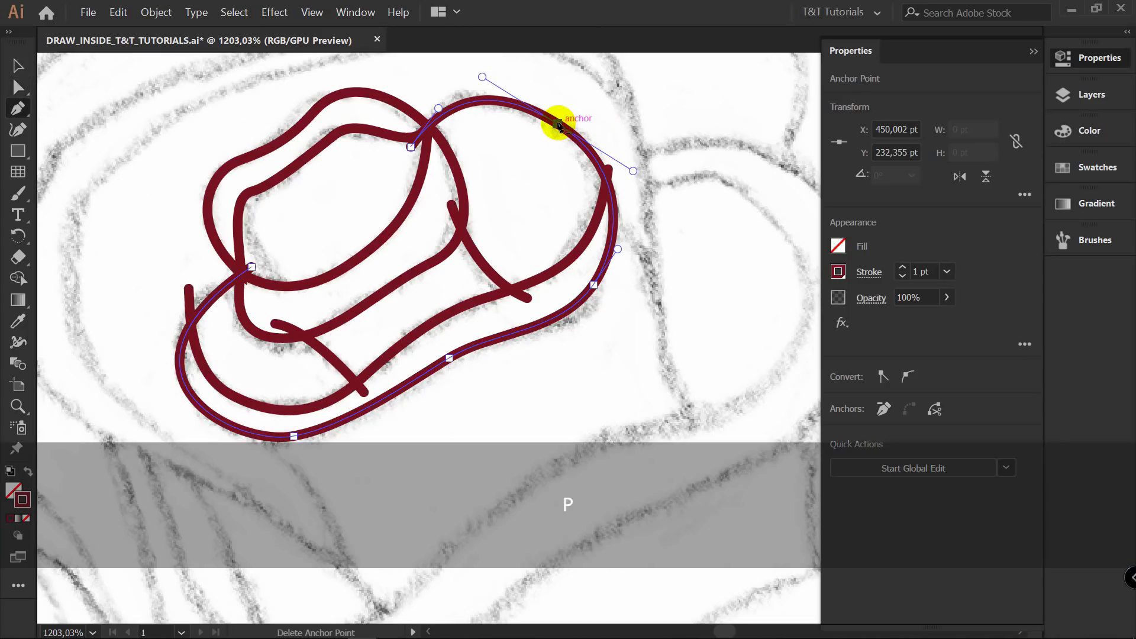
left_click(559, 125)
key("a")
left_click_drag(618, 250, 688, 79)
key("space")
left_click_drag(644, 107, 570, 252)
key("a")
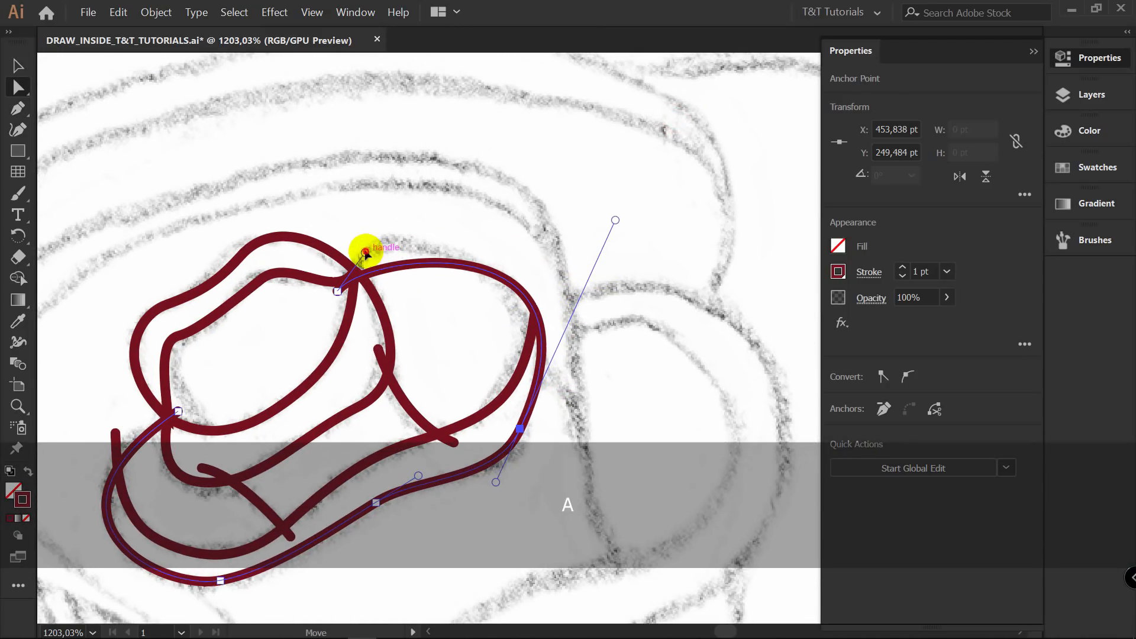
left_click_drag(365, 253, 364, 199)
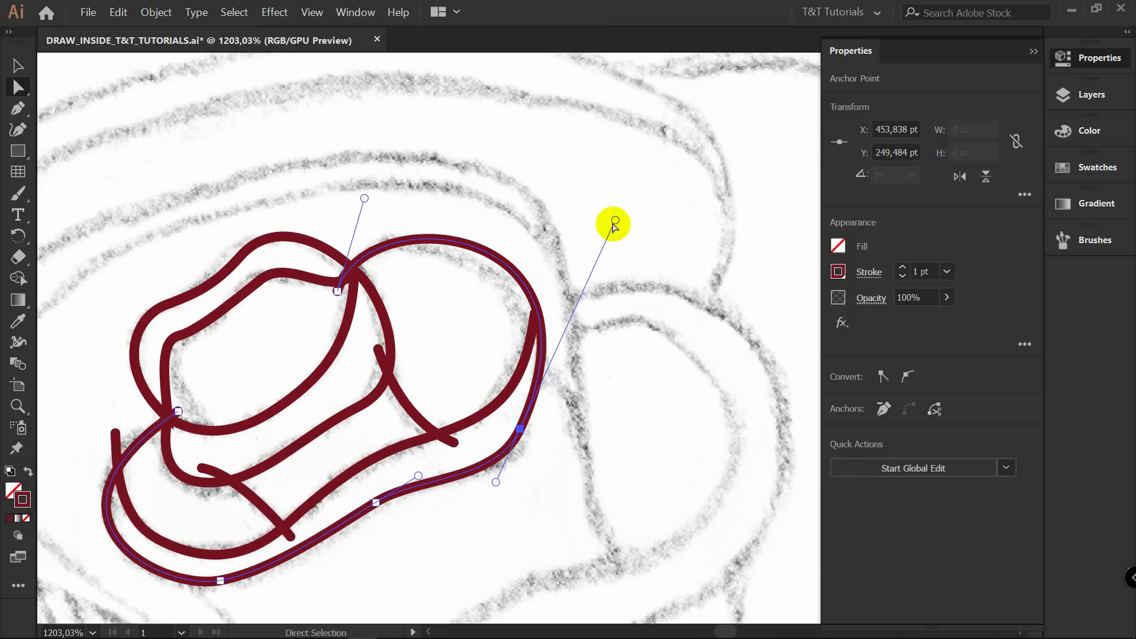
left_click_drag(616, 220, 599, 237)
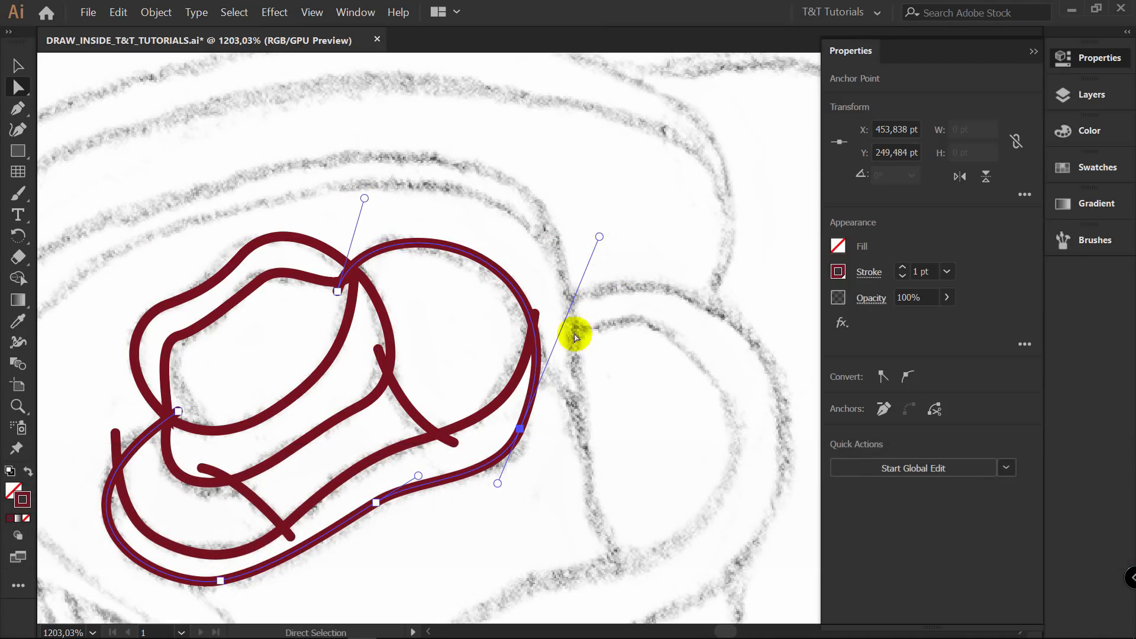
left_click(550, 413)
left_click_drag(550, 413, 615, 287)
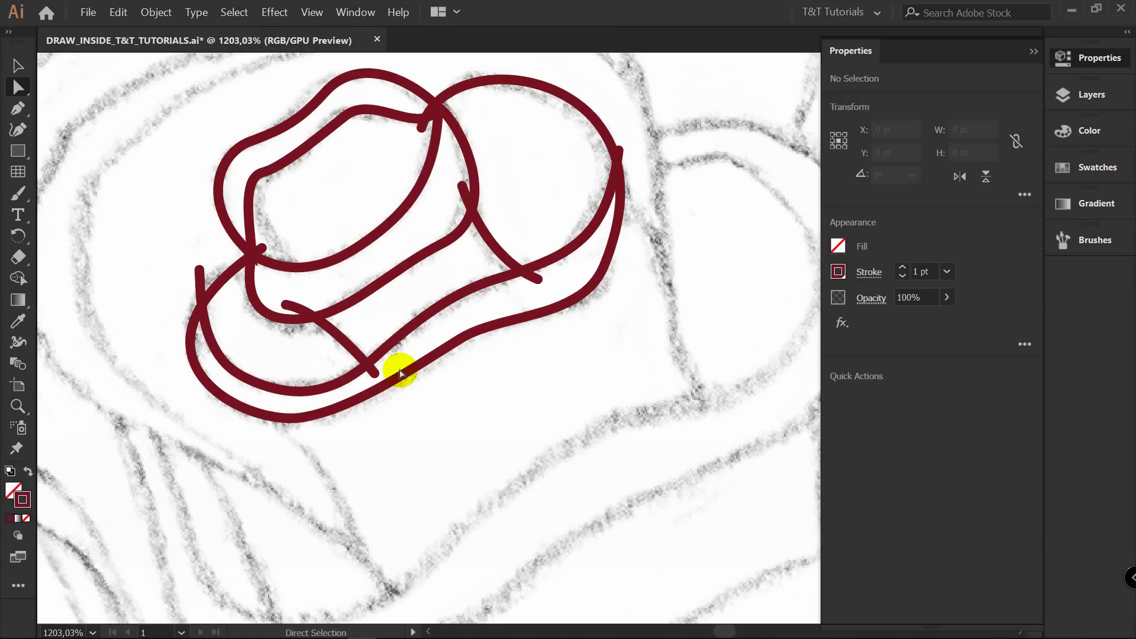
Add four anchor points along the outline's left and lower edges, and pull the bottom and lower-left anchors outward.
left_click(442, 355)
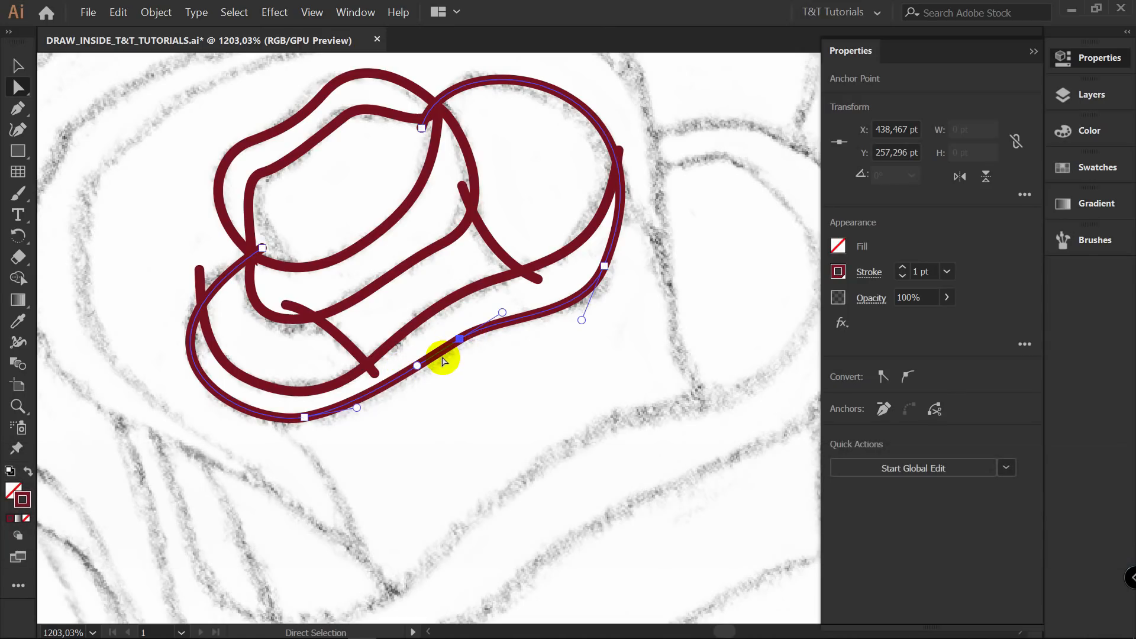
key("p")
left_click(196, 366)
left_click(242, 408)
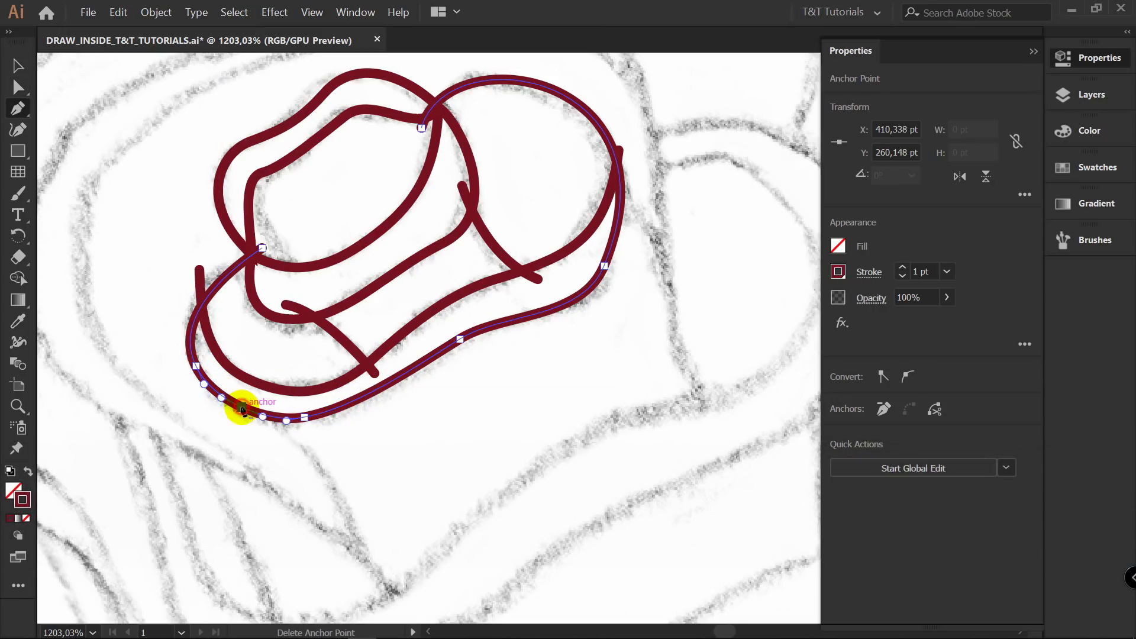
left_click(394, 380)
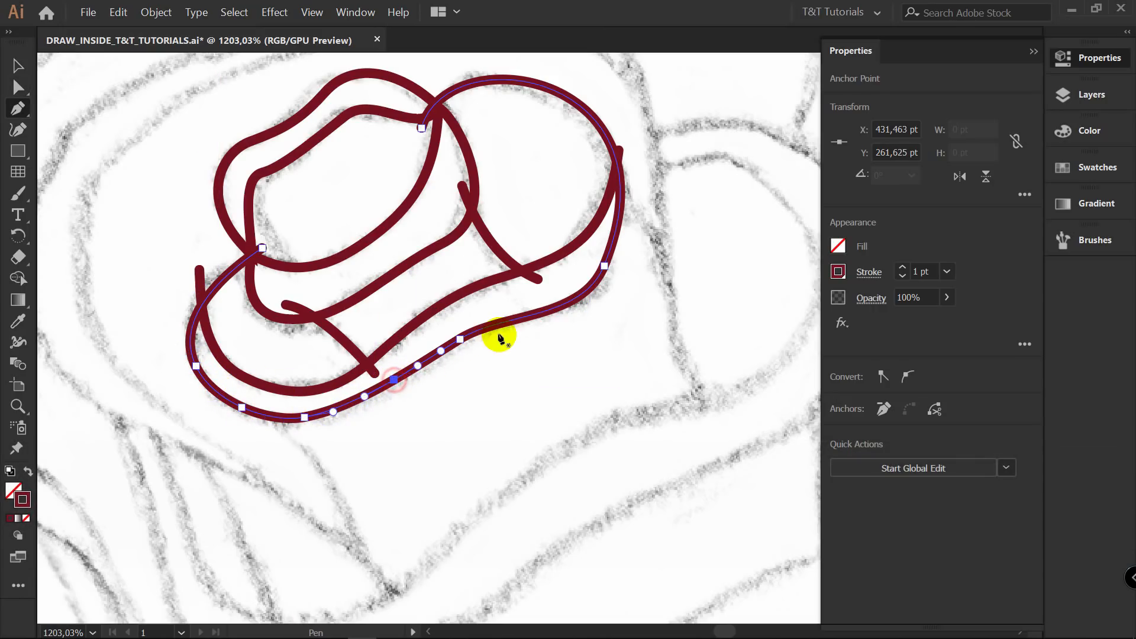
left_click(526, 317)
key("a")
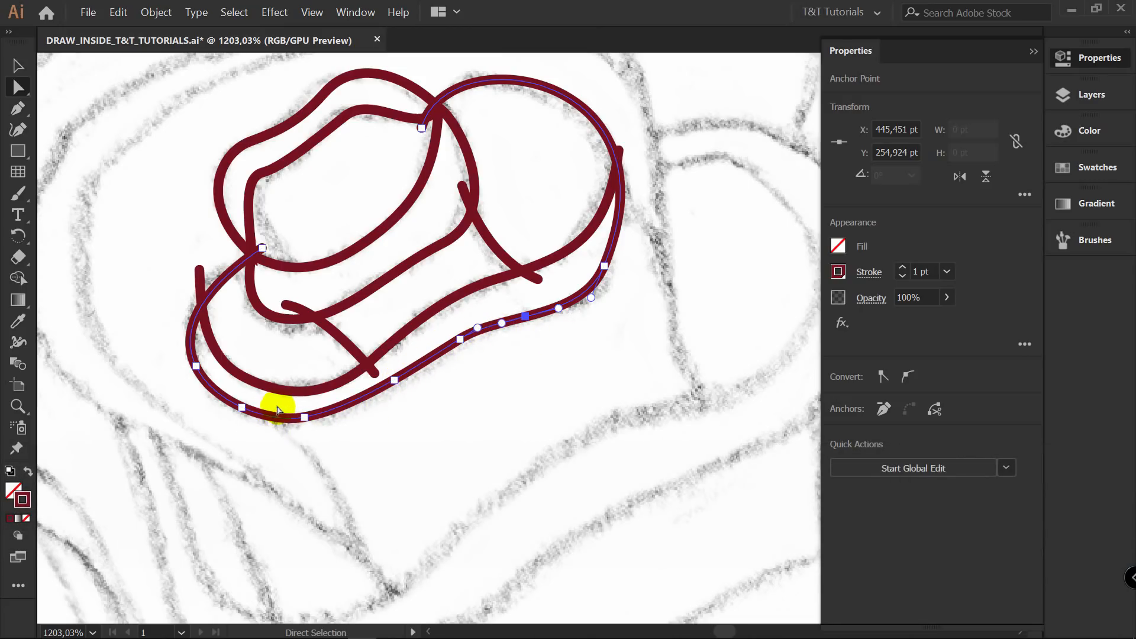
left_click_drag(303, 417, 308, 433)
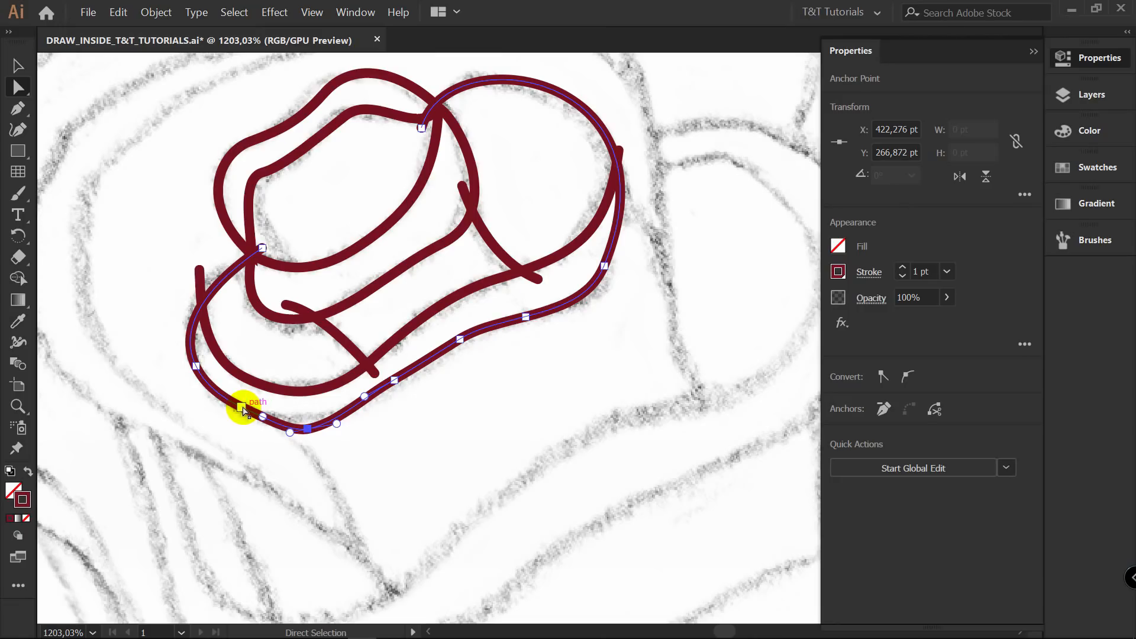
left_click_drag(240, 409, 235, 413)
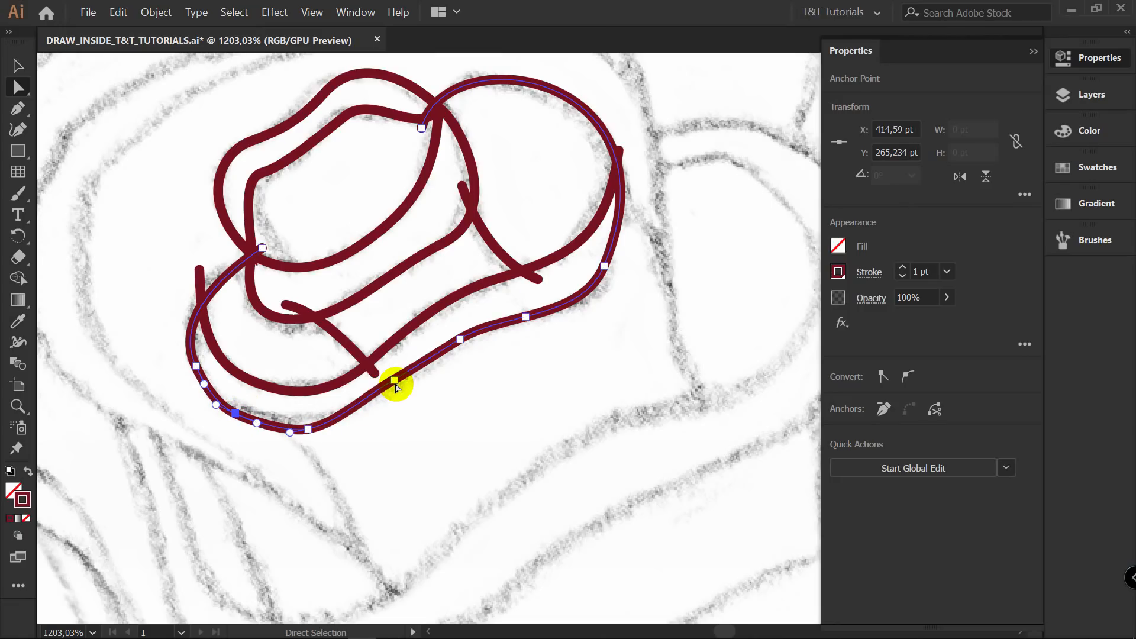
Delete the added lower-left, left and lower-middle anchor points from the petal outline.
key("p")
left_click(236, 414)
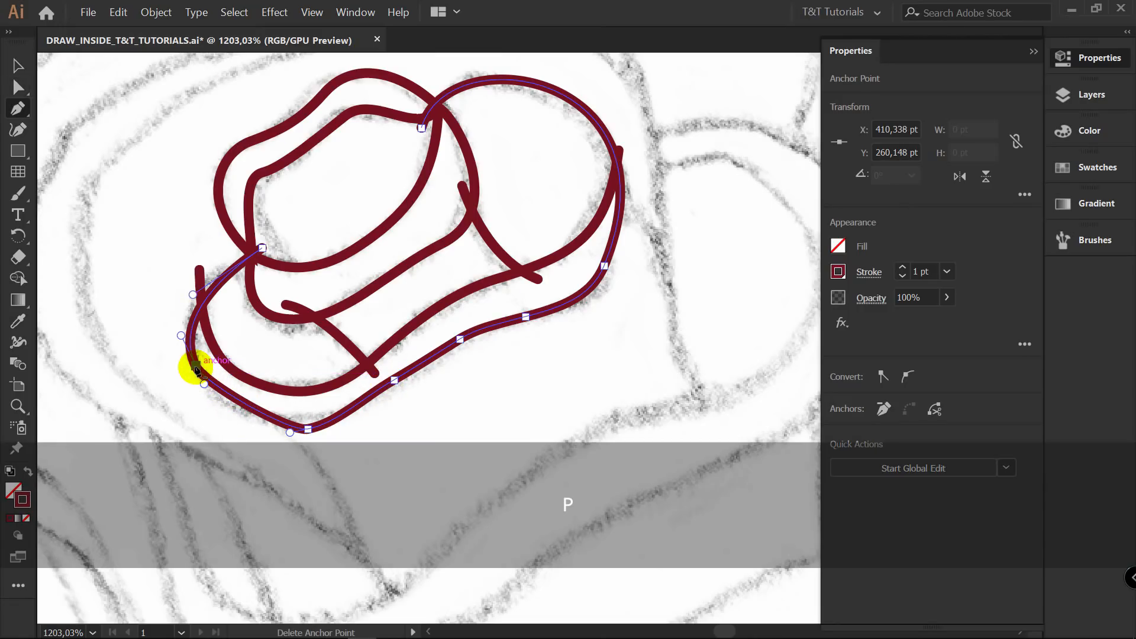
left_click(196, 370)
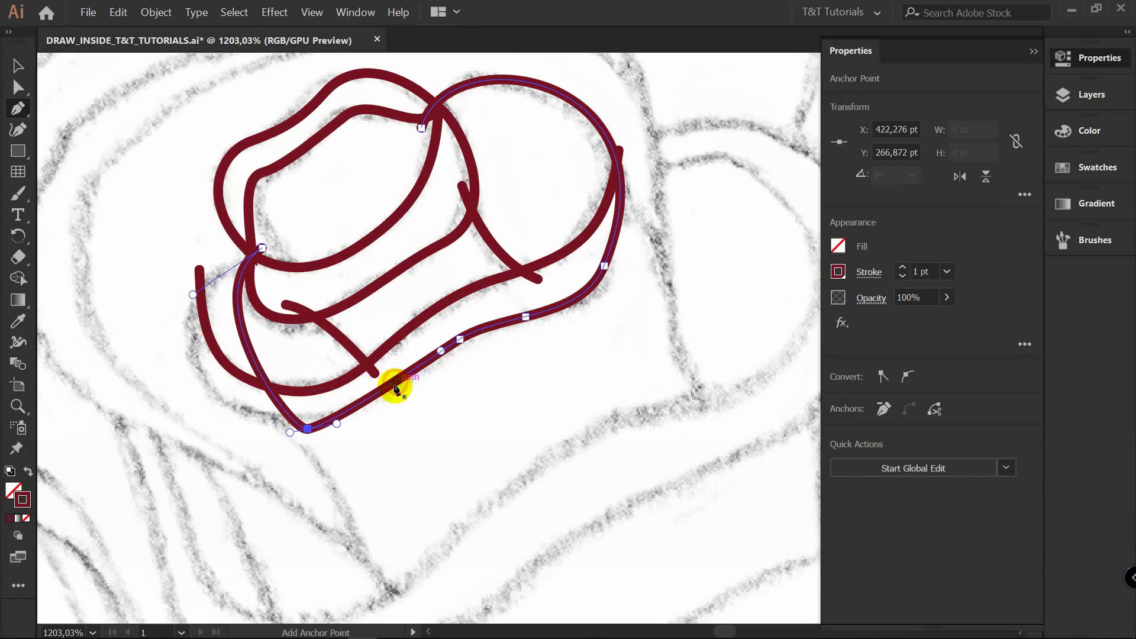
Reposition the outline's bottom anchor and lengthen its left and right handles to form a smooth lower-left curve along the sketch.
key("a")
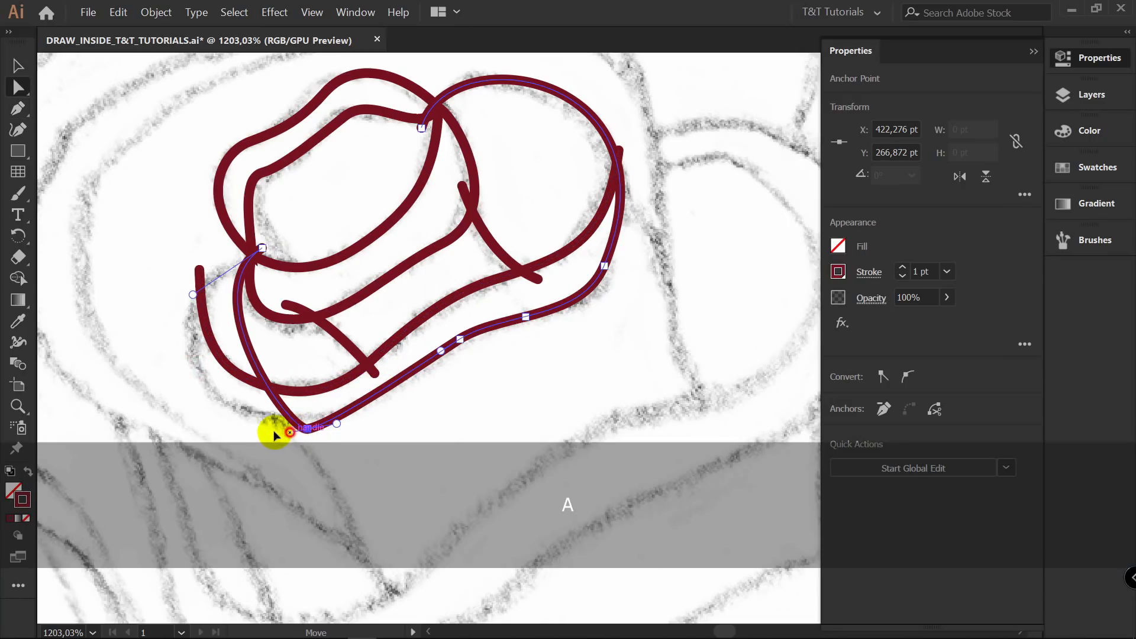
left_click_drag(274, 431, 147, 429)
left_click_drag(338, 431, 392, 427)
mouse_move(304, 433)
left_mouse_down()
mouse_move(307, 421)
mouse_move(305, 454)
mouse_move(308, 423)
left_mouse_up()
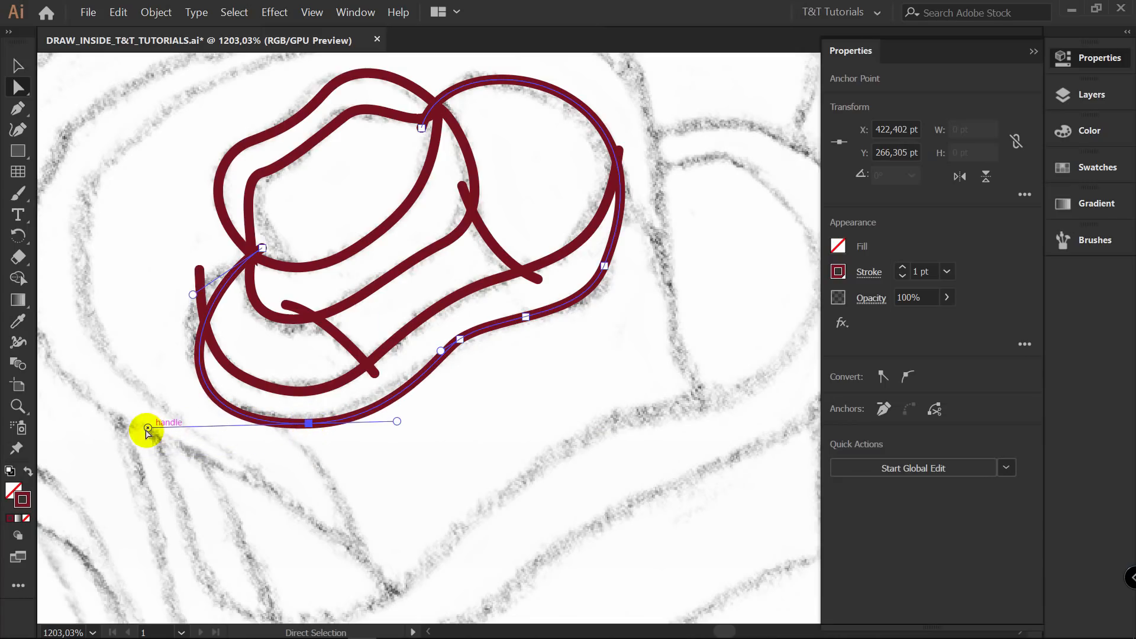
left_click_drag(147, 429, 148, 416)
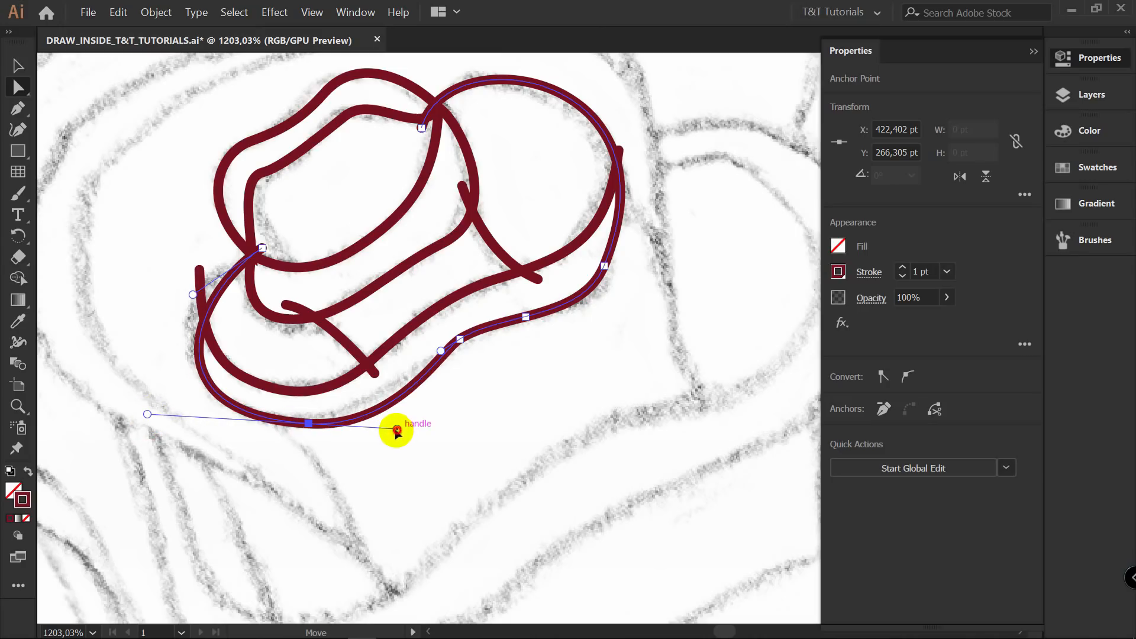
left_click_drag(397, 431, 386, 437)
left_click_drag(305, 425, 300, 421)
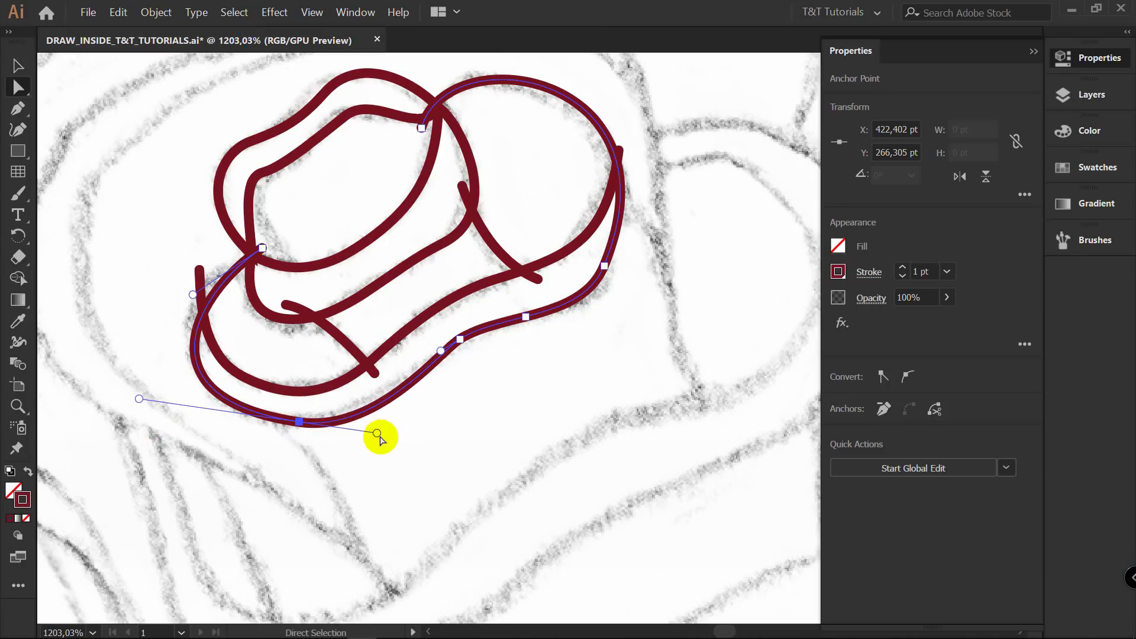
left_click_drag(377, 433, 359, 429)
left_click(408, 417)
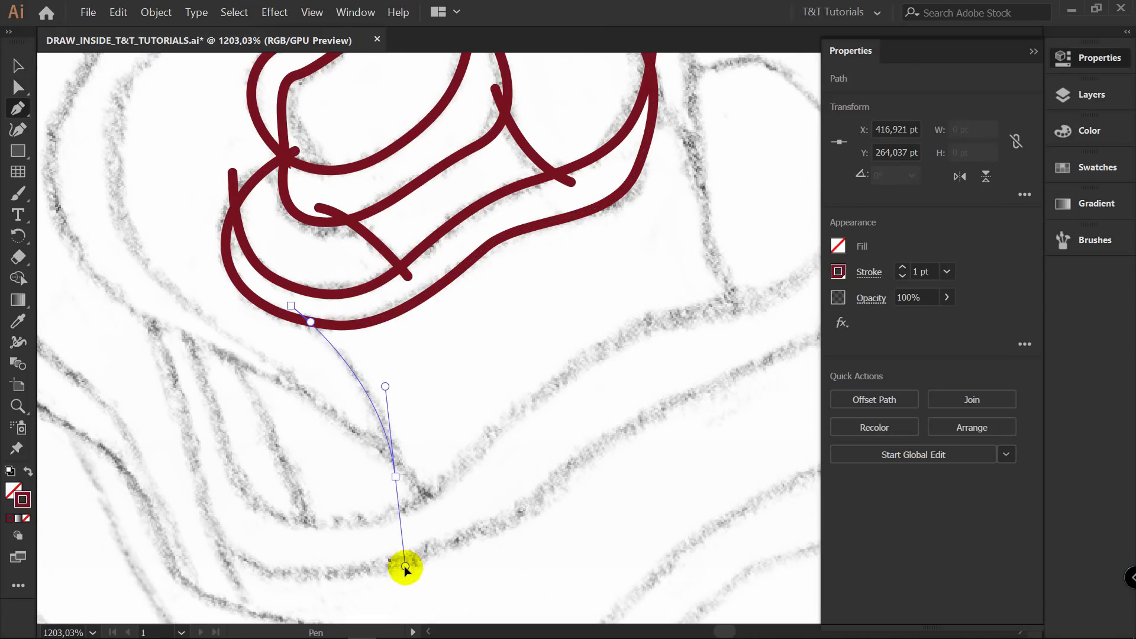
Finish the curved petal stroke running from the inner bud's lower edge down to the sketch junction, ending the open path there.
left_click_drag(409, 572, 409, 571)
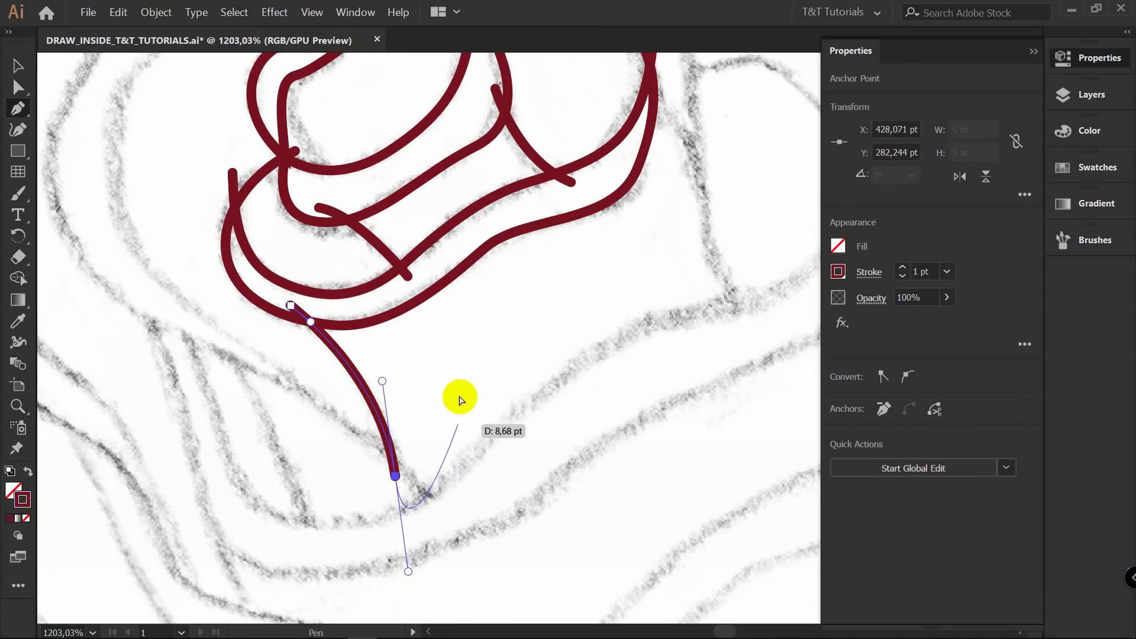
key("ctrl")
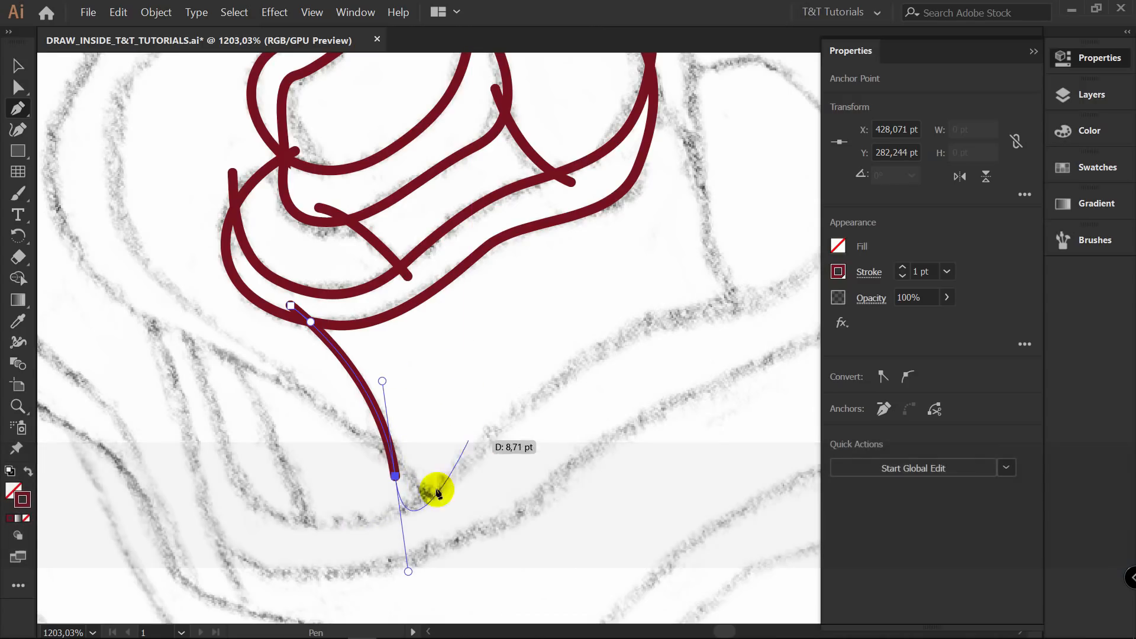
key("ctrl")
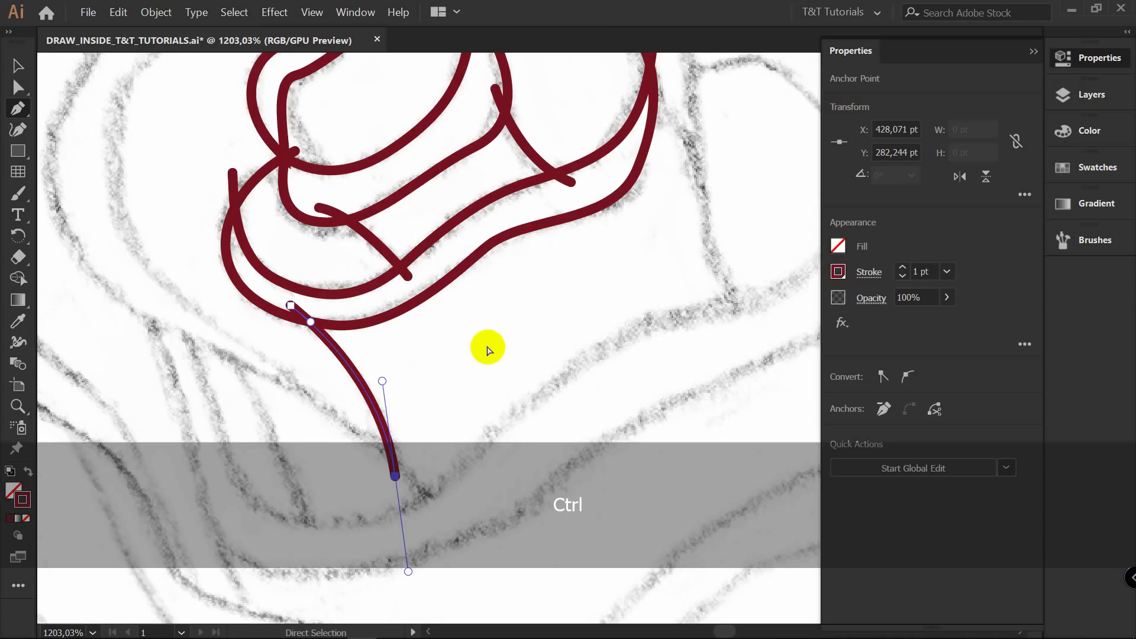
left_click(486, 354, "ctrl")
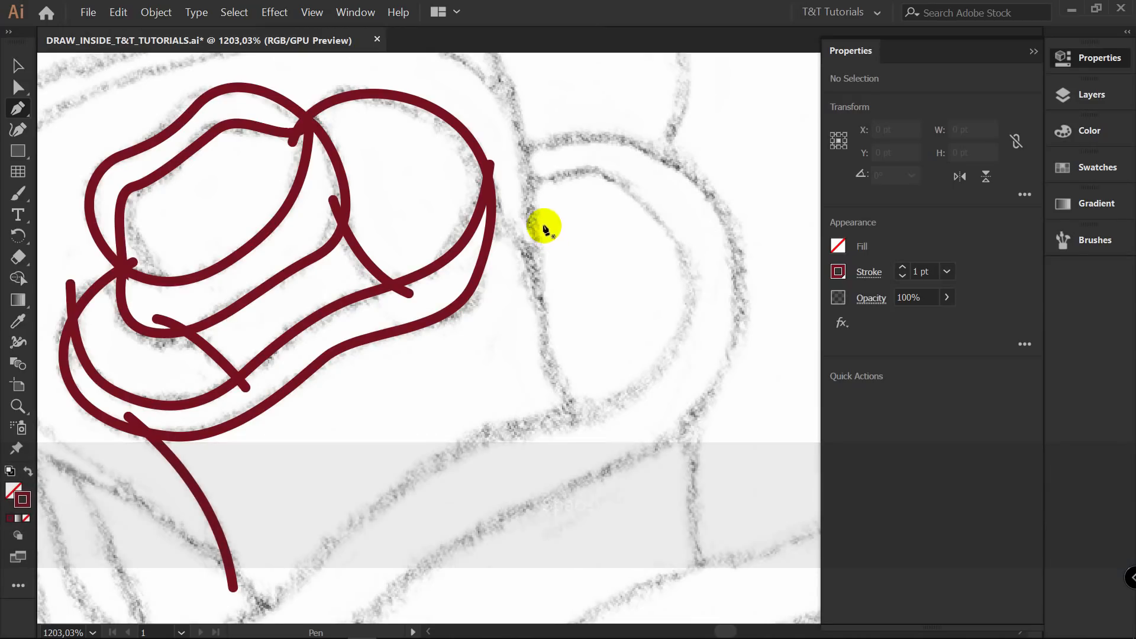
Trace an open curve from the inner bud's right edge down to the lower petal line, overlapping the strokes at its start.
left_click_drag(467, 168, 491, 191)
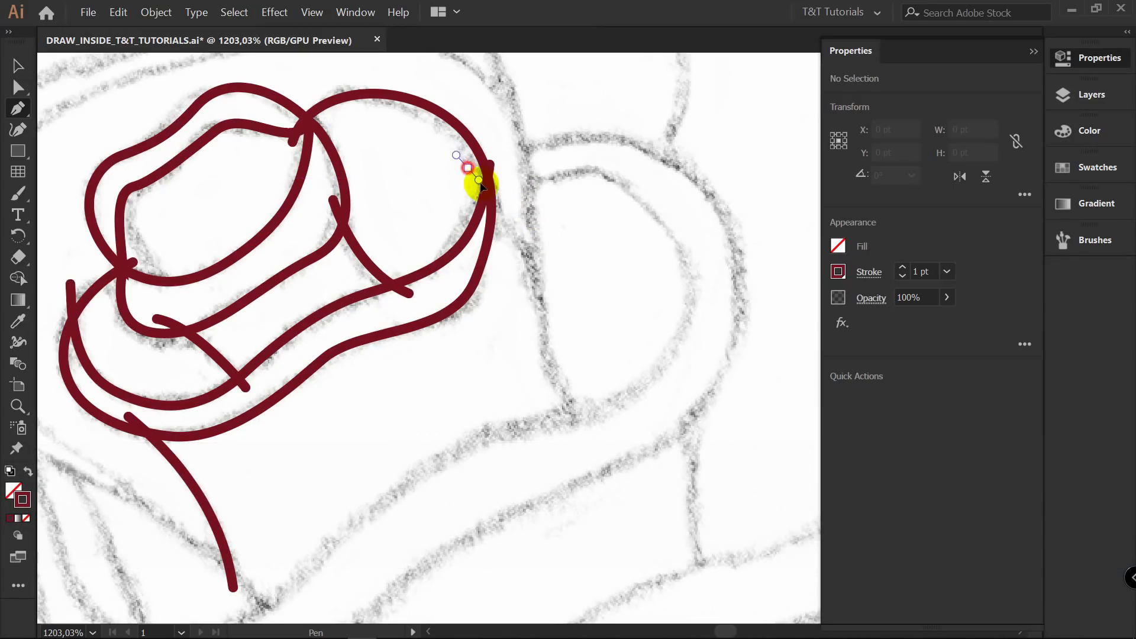
left_click_drag(566, 424, 585, 512)
left_click(634, 396, "ctrl")
Start the large surrounding petal outline beside the bud's lower-right line and trace it up the right side and across the top.
left_click_drag(559, 445, 556, 402)
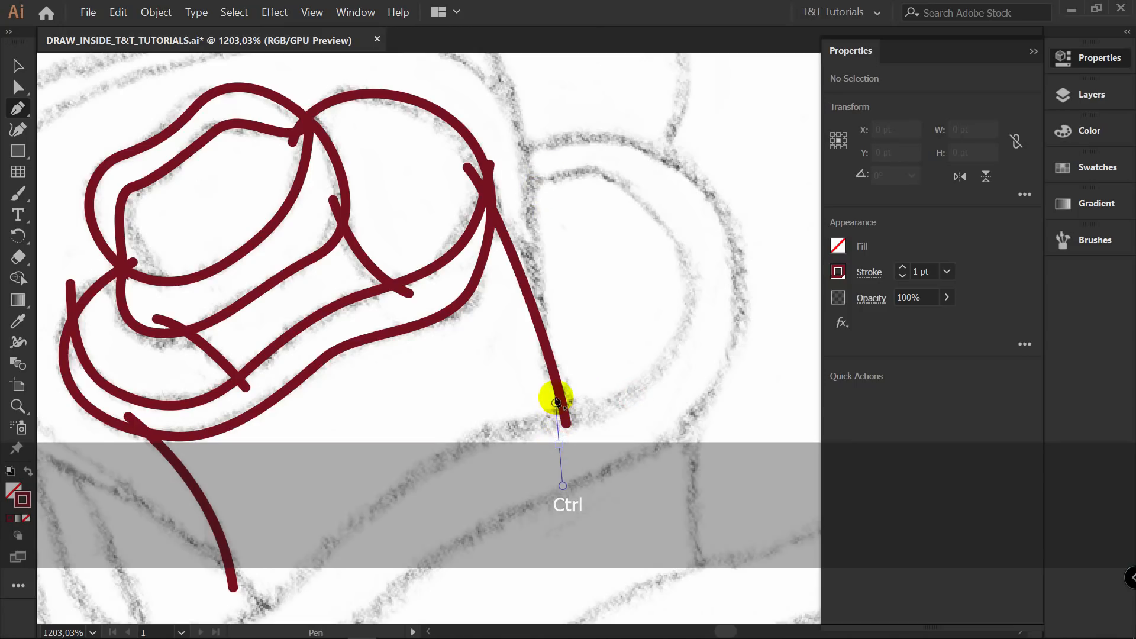
left_click_drag(532, 235, 607, 441)
key("space")
left_click_drag(522, 286, 441, 249)
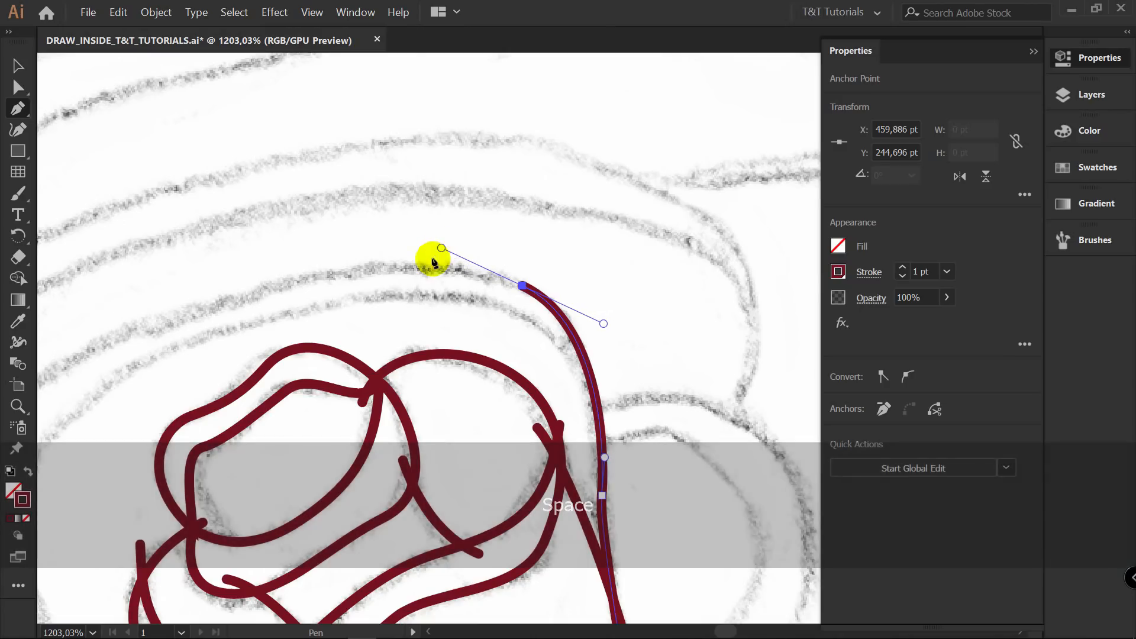
key("space")
left_click_drag(348, 289, 577, 156)
left_click_drag(348, 198, 243, 253)
Continue the large petal outline down its left side and diagonally to just past the lower sketch junction, ending the open path.
key("space")
left_click_drag(239, 337, 435, 103)
left_click_drag(399, 216, 434, 333)
key("space")
left_click_drag(634, 342, 456, 224)
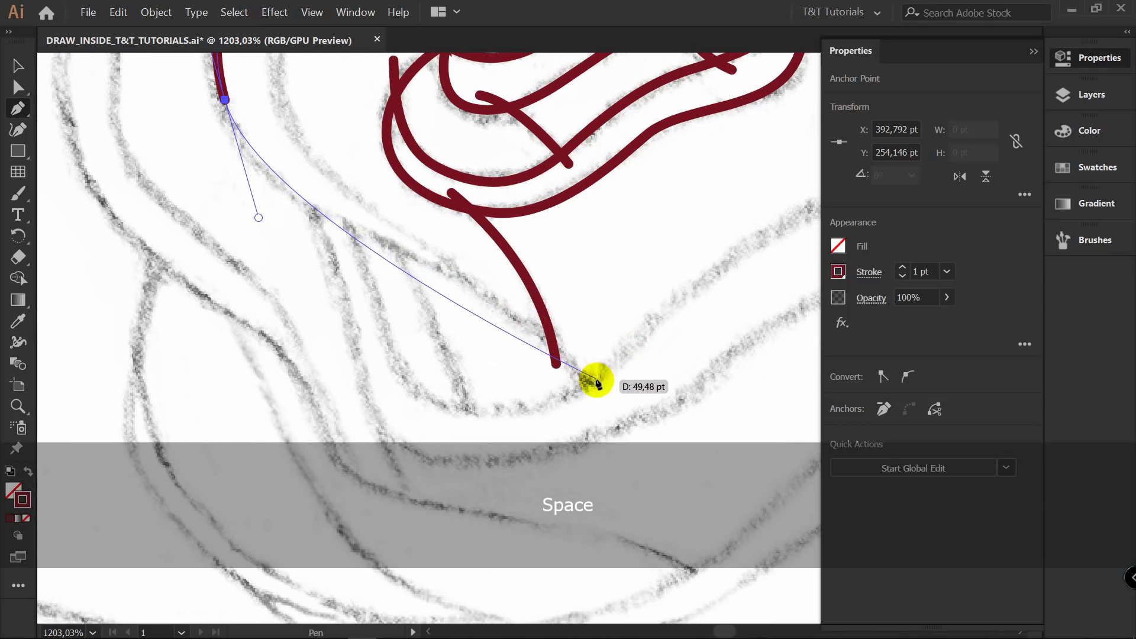
left_click_drag(606, 389, 680, 479)
left_click(661, 296, "ctrl")
Begin the large petal's inner edge line near the lower junction and trace it up along the petal's left side.
key("space")
left_click_drag(661, 296, 618, 461)
left_click_drag(458, 493, 434, 437)
left_click_drag(320, 368, 292, 345)
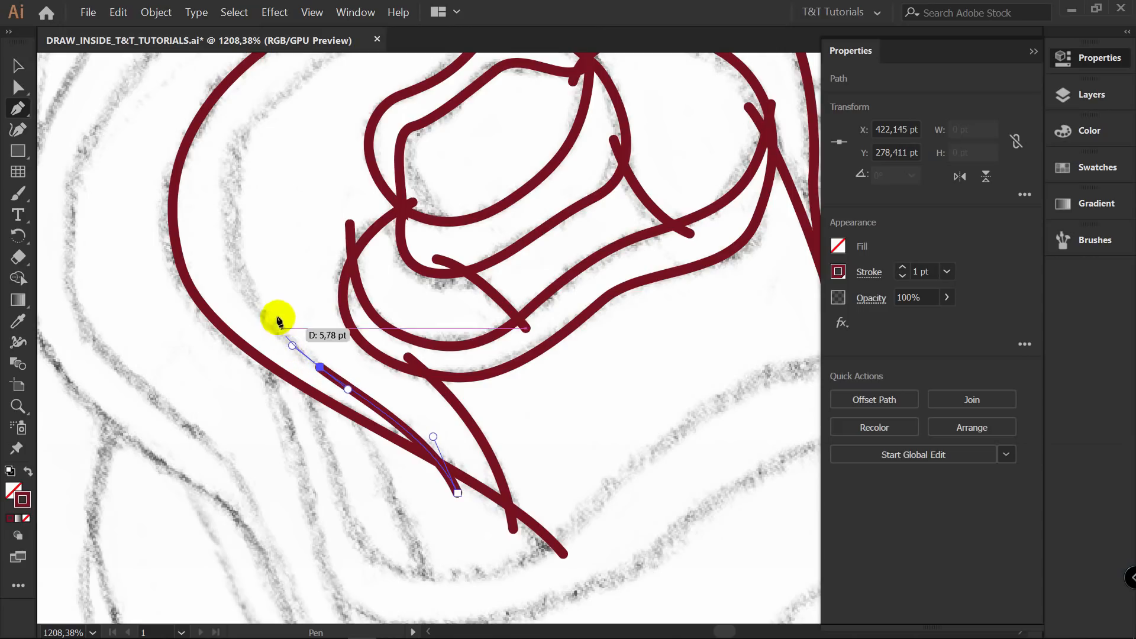
left_click_drag(237, 226, 233, 146)
key("space")
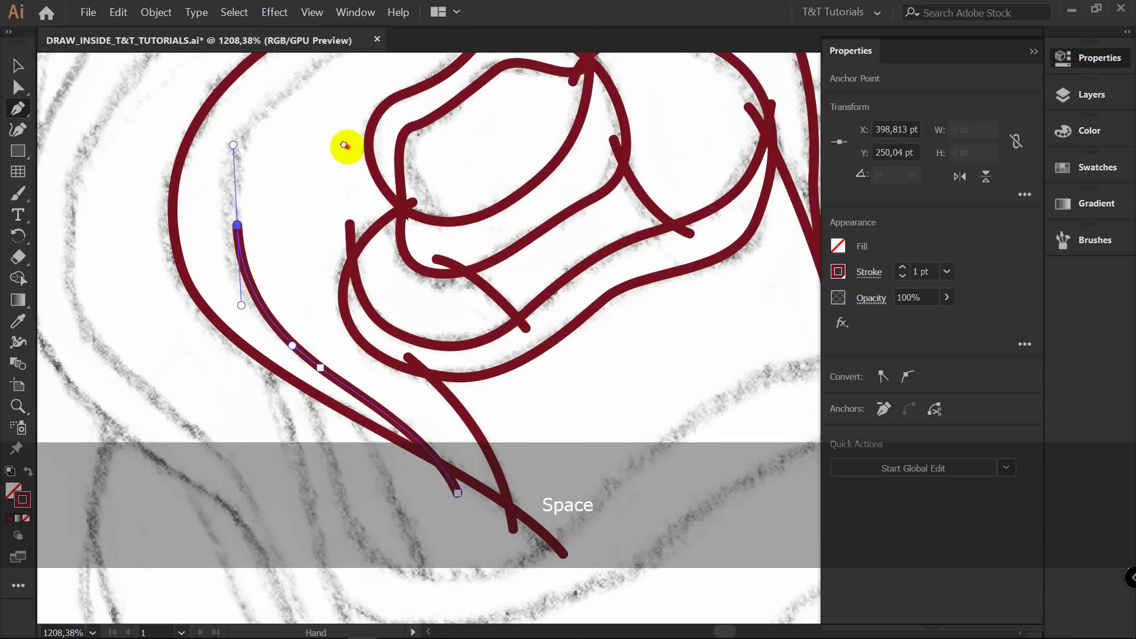
mouse_move(343, 144)
left_mouse_down()
mouse_move(254, 304)
mouse_move(294, 266)
mouse_move(279, 304)
mouse_move(287, 271)
mouse_move(306, 259)
mouse_move(252, 336)
left_mouse_up()
Continue the inner edge line across the petal's top and down its right side to the outer outline, ending the open path.
left_click_drag(302, 201, 425, 140)
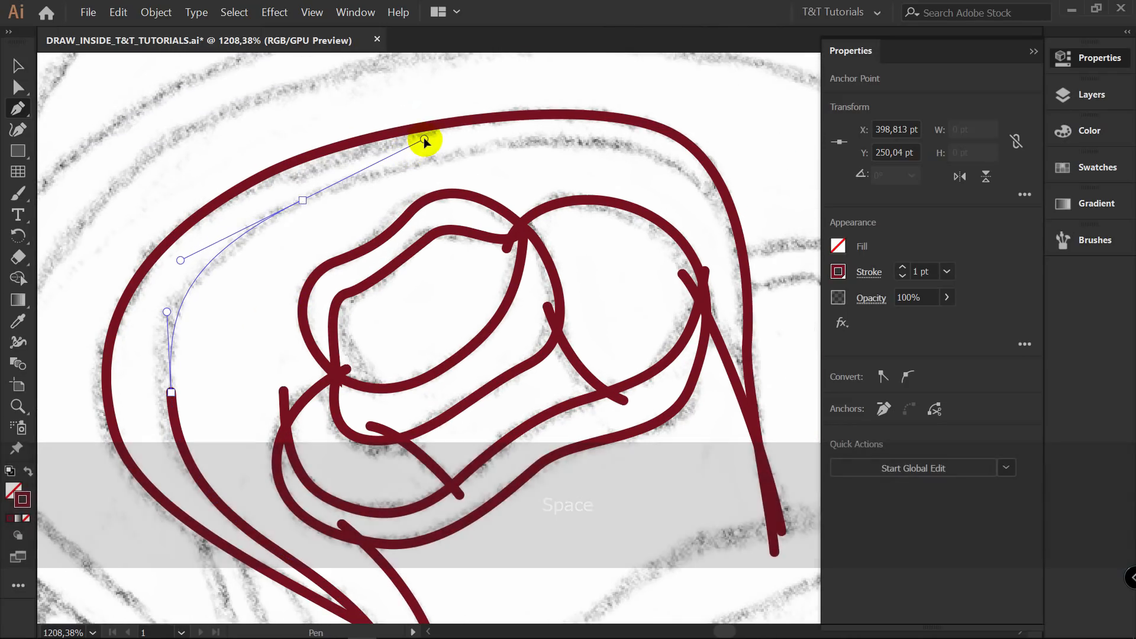
left_click_drag(646, 151, 685, 170)
key("space")
left_click_drag(725, 229, 622, 162)
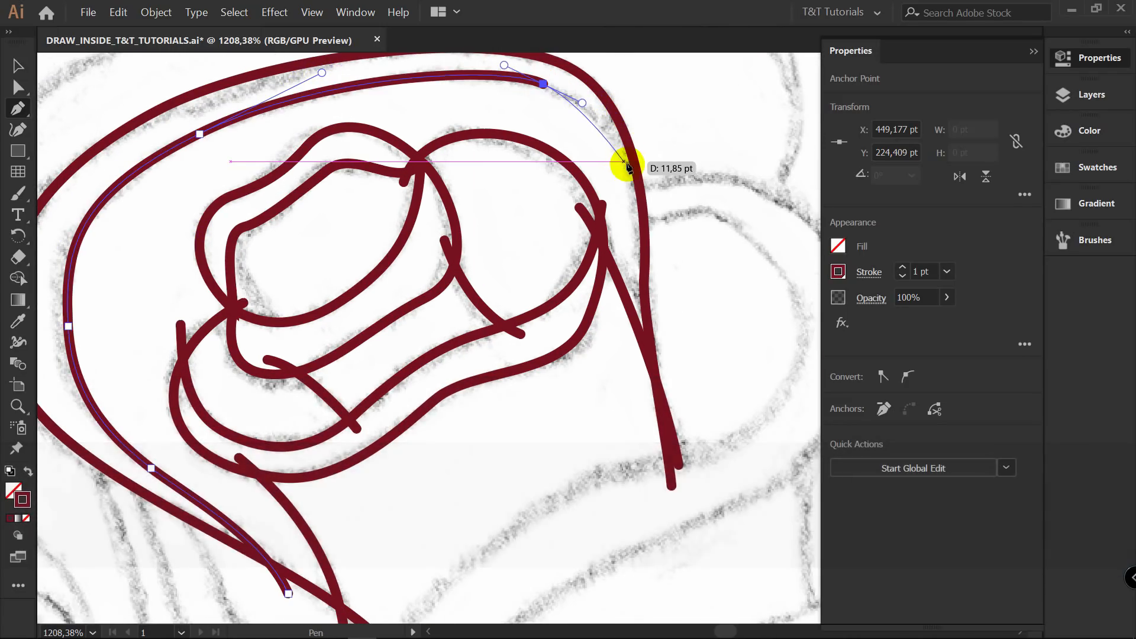
left_click_drag(645, 232, 669, 331)
left_click(702, 277, "ctrl")
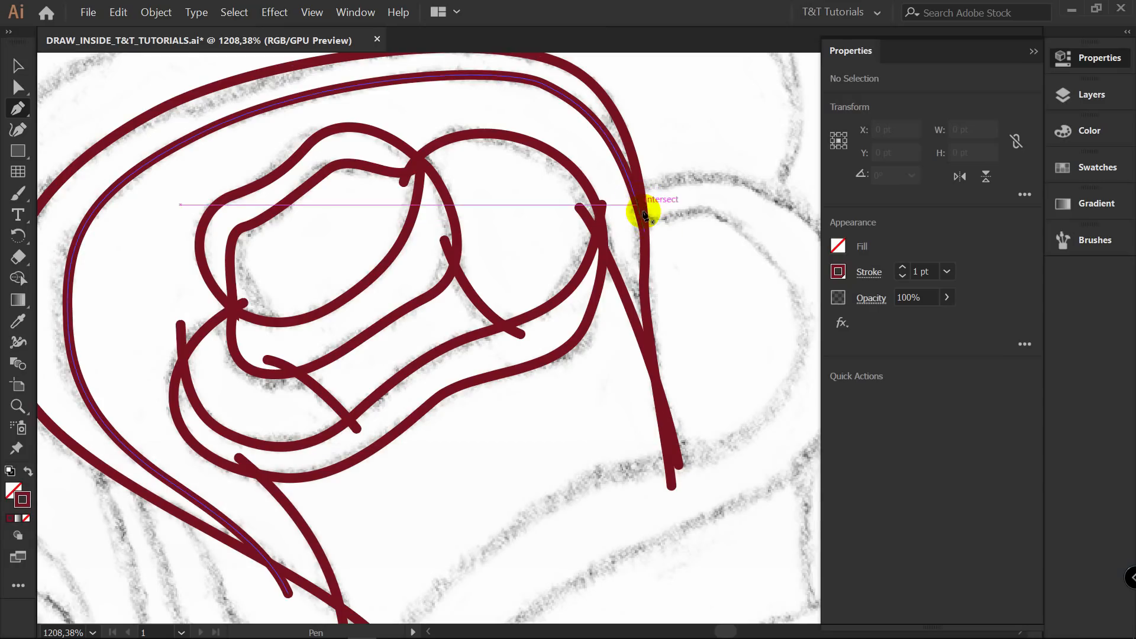
Move the inner edge line's right end anchor down and outward so it crosses over the outer petal outline.
key("a")
left_click_drag(648, 240, 661, 276)
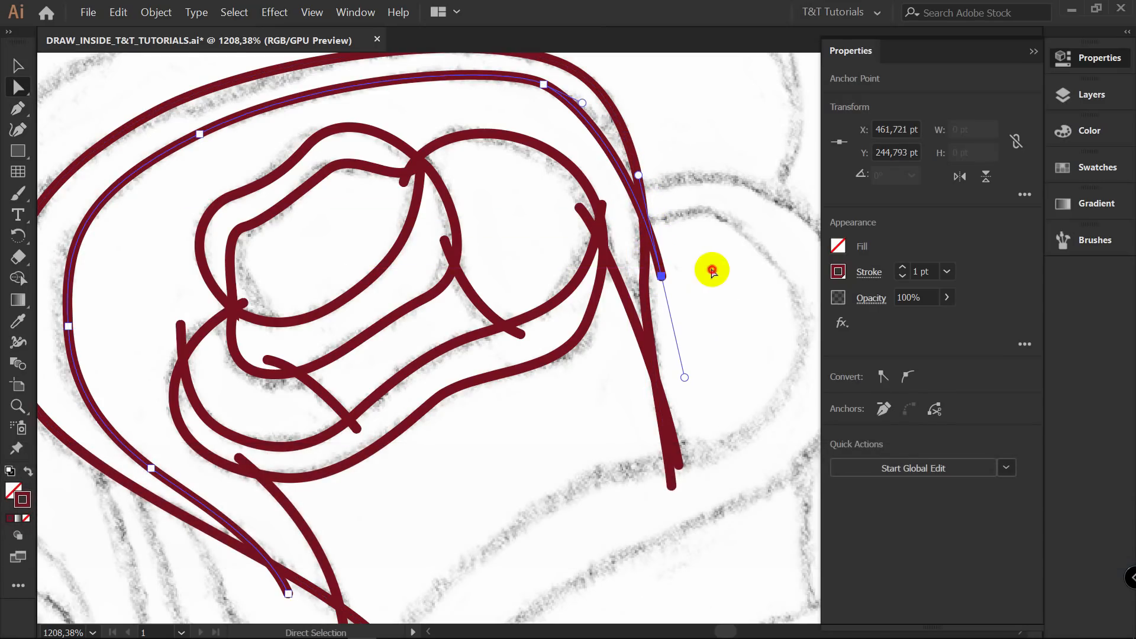
left_click(713, 270)
Trace the right petal's outer outline from the large petal's right edge over the top and down to the lower-right junction.
left_click_drag(584, 237, 642, 311)
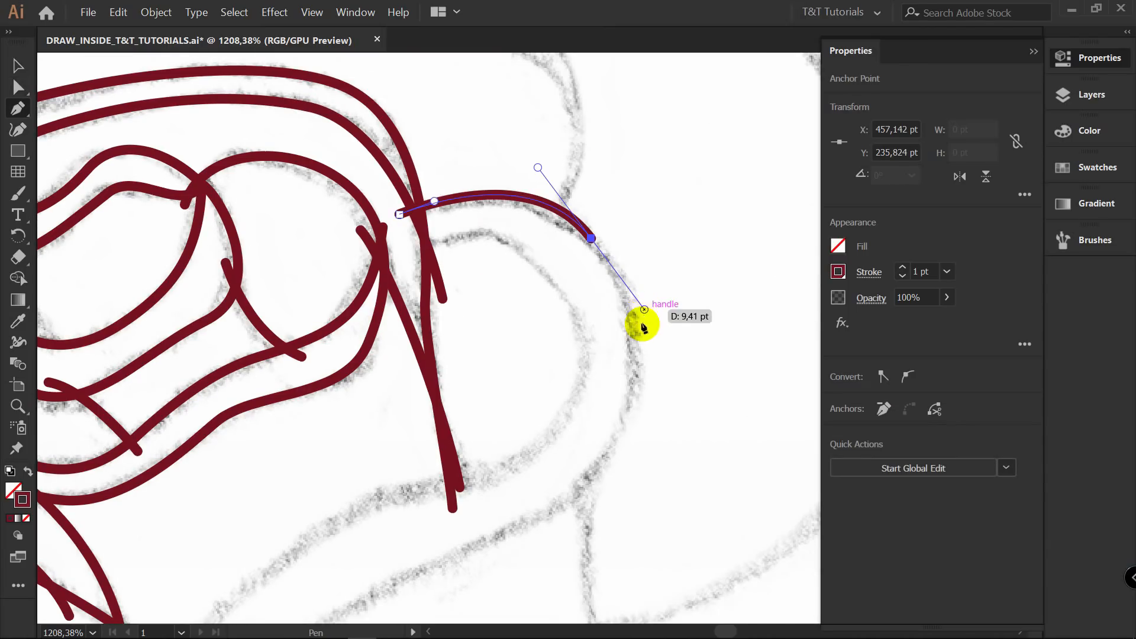
key("space")
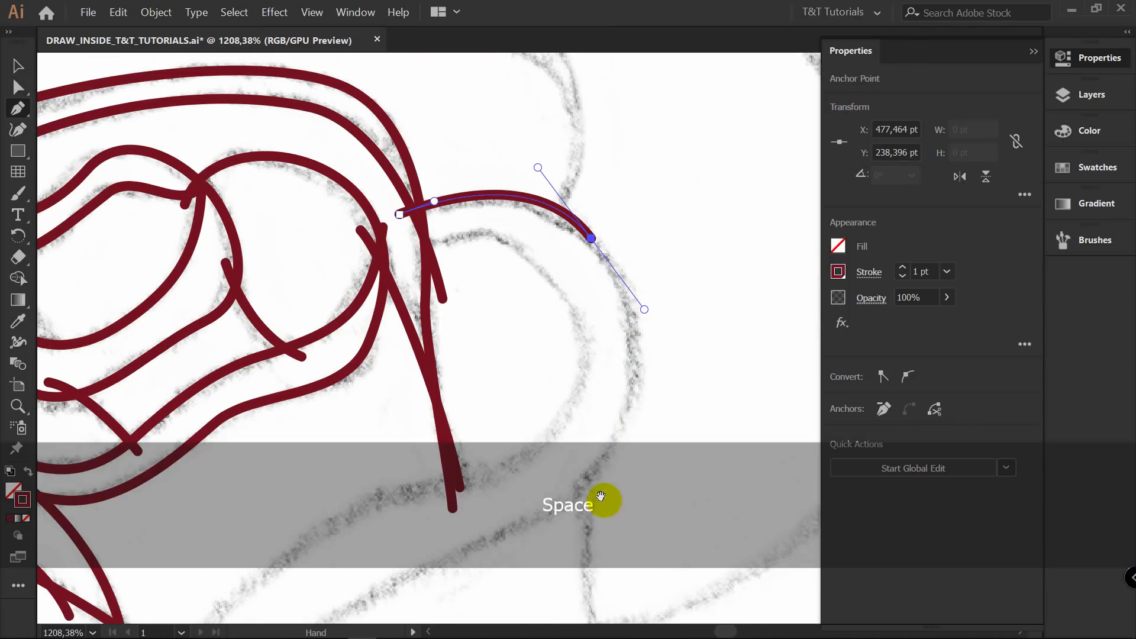
left_click_drag(604, 499, 592, 385)
left_click_drag(587, 377, 623, 246)
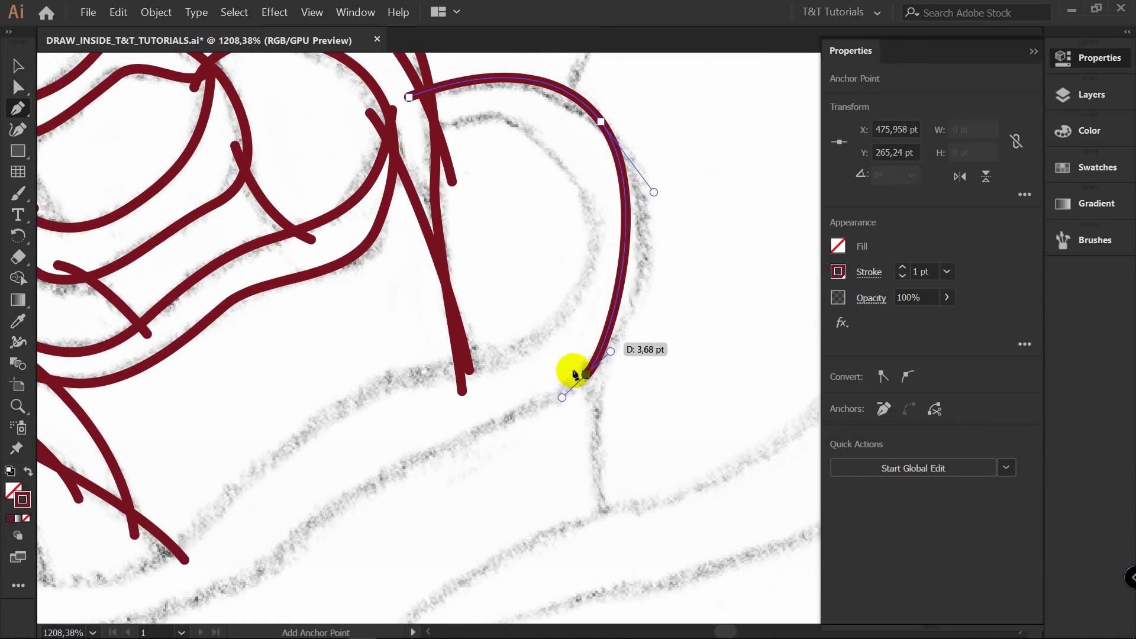
Continue the right petal's outer outline along the lower sketch edge and curve it up at the lower-left end.
left_click_drag(397, 469, 565, 279)
key("space")
left_click_drag(463, 370, 435, 388)
key("space")
left_click_drag(435, 388, 566, 337)
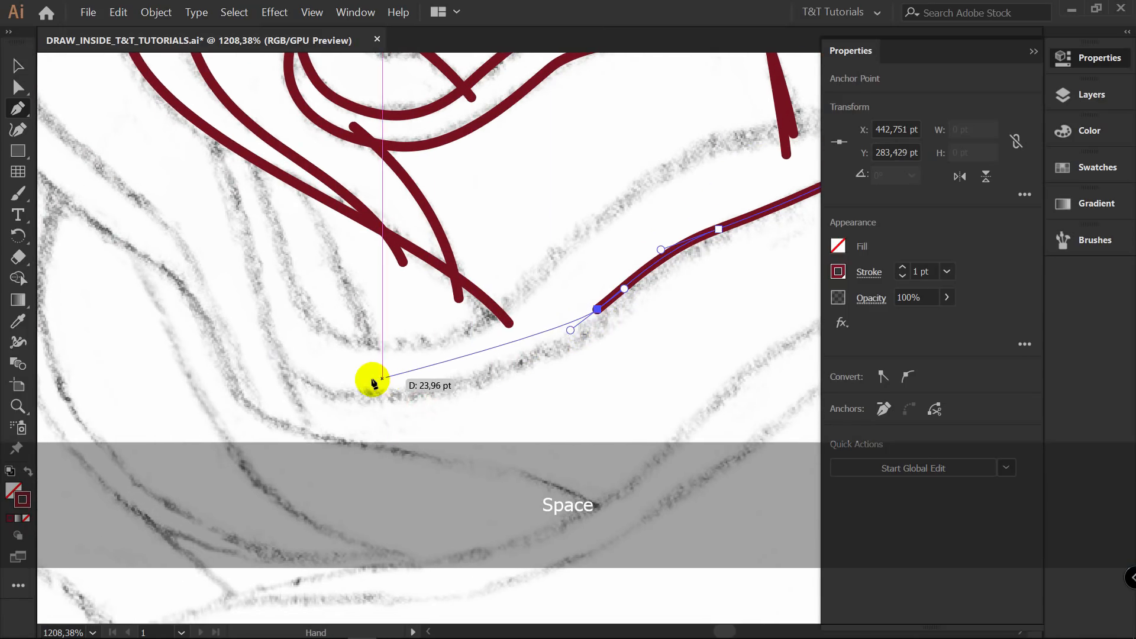
mouse_move(254, 331)
left_mouse_down()
mouse_move(172, 234)
mouse_move(150, 173)
mouse_move(158, 185)
left_mouse_up()
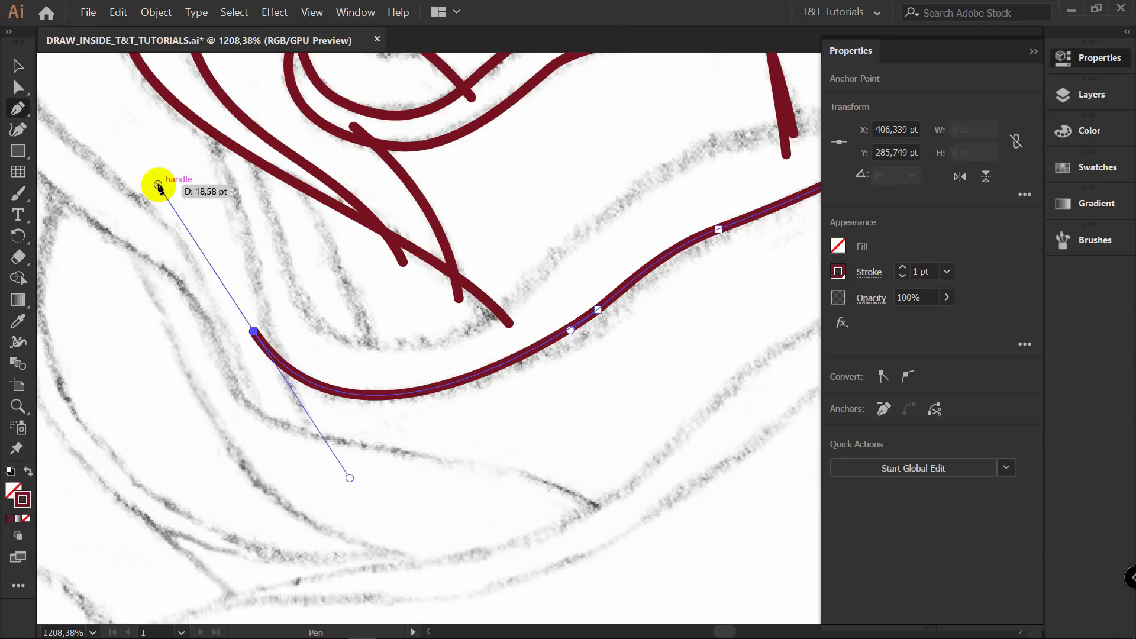
Lengthen the right petal outline's upper-right handle and adjust the lower-right anchor's position and handles to follow the sketch's rounded side.
key("a")
key("space")
left_click_drag(656, 201, 300, 455)
left_click(546, 160)
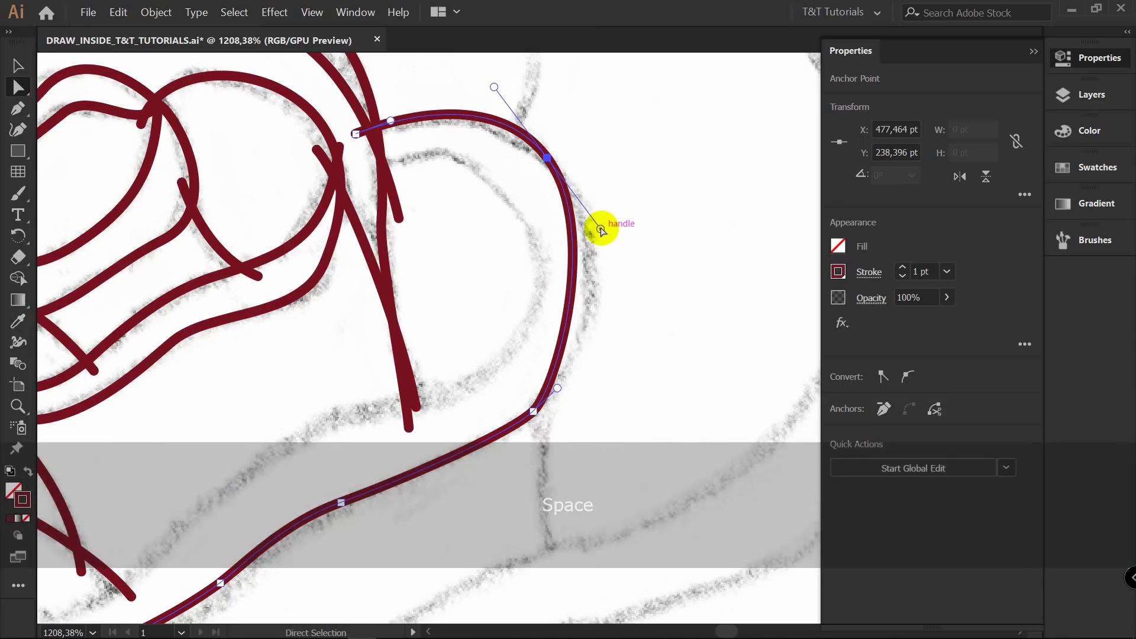
left_click_drag(599, 228, 640, 273)
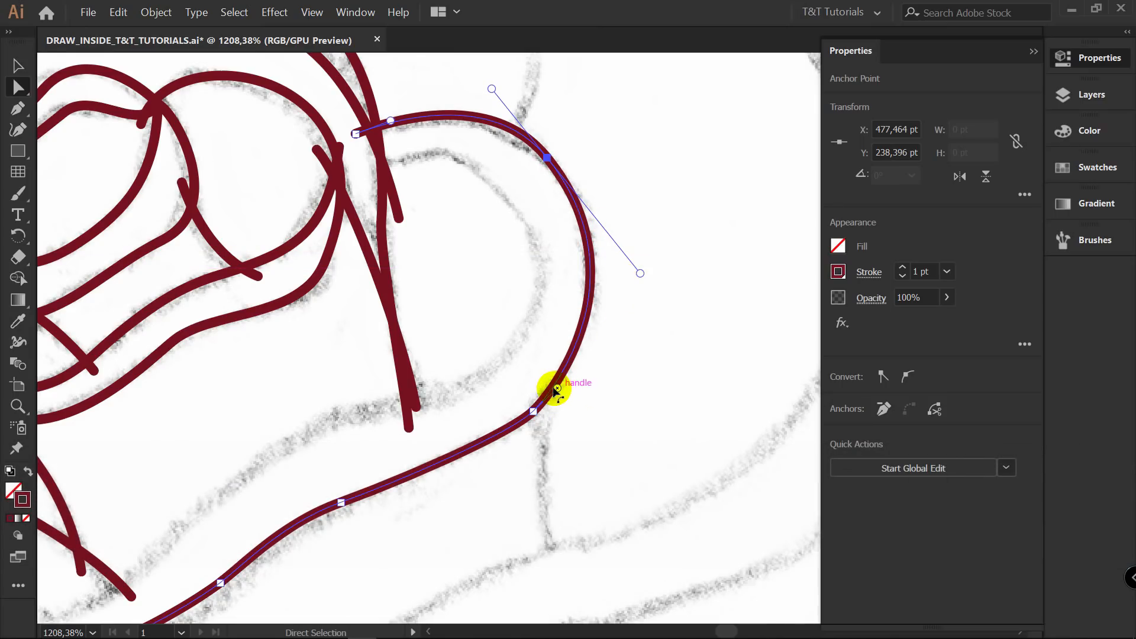
left_click_drag(557, 389, 478, 440)
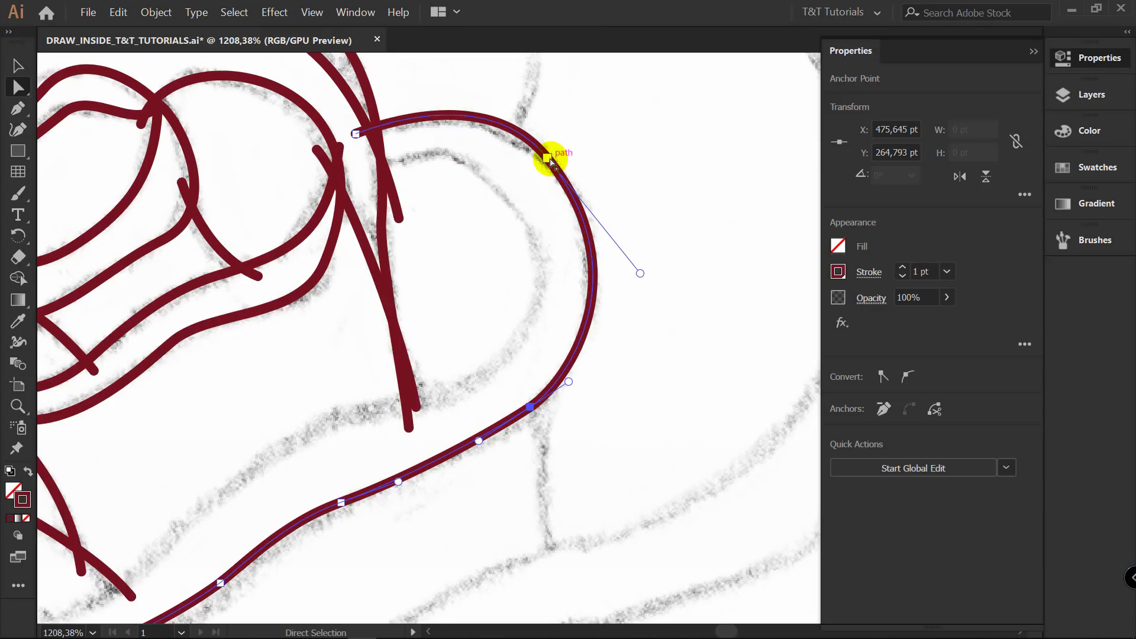
left_click_drag(548, 158, 552, 159)
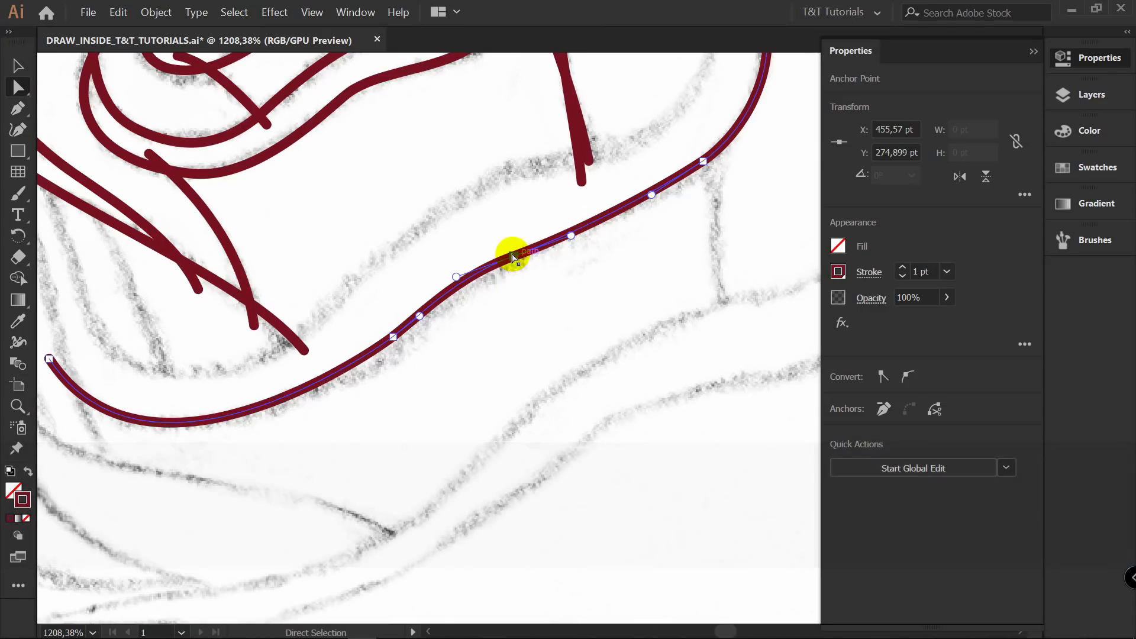
Delete the middle anchor on the right petal's lower edge, then reposition the neighboring anchor and its handles to smooth the curve.
key("p")
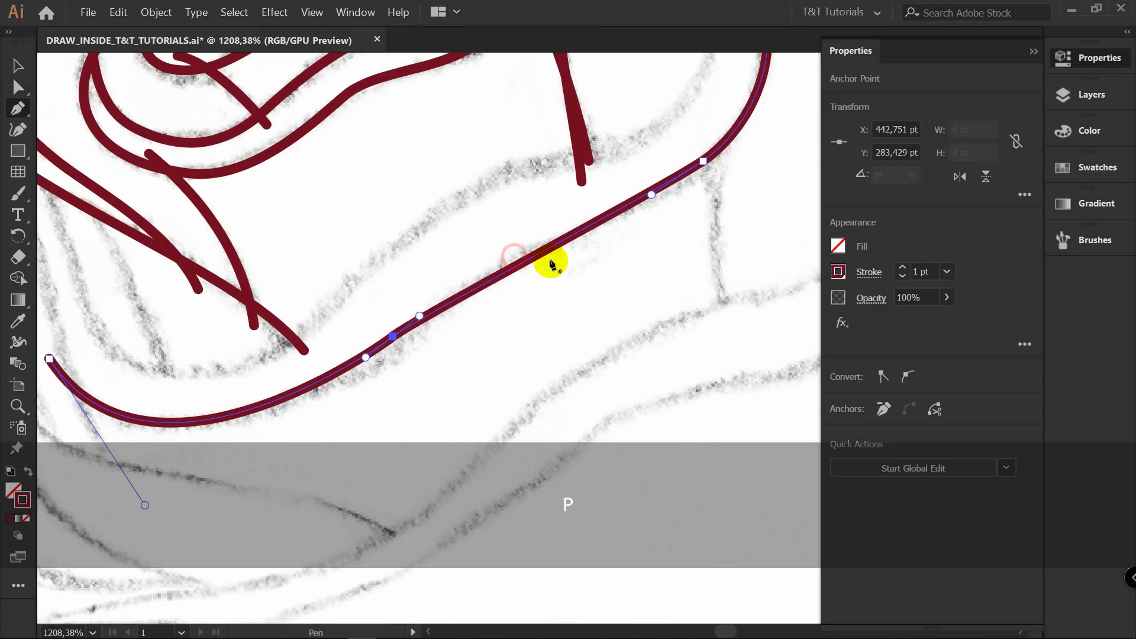
key("a")
left_click_drag(419, 316, 486, 250)
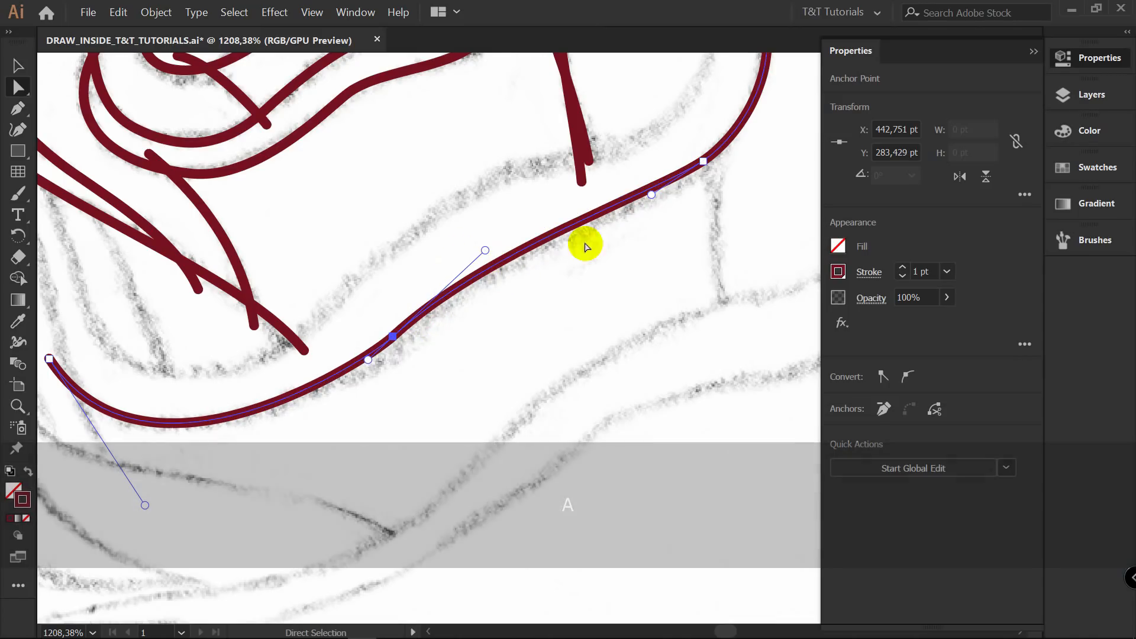
left_click(636, 198)
left_click(393, 337)
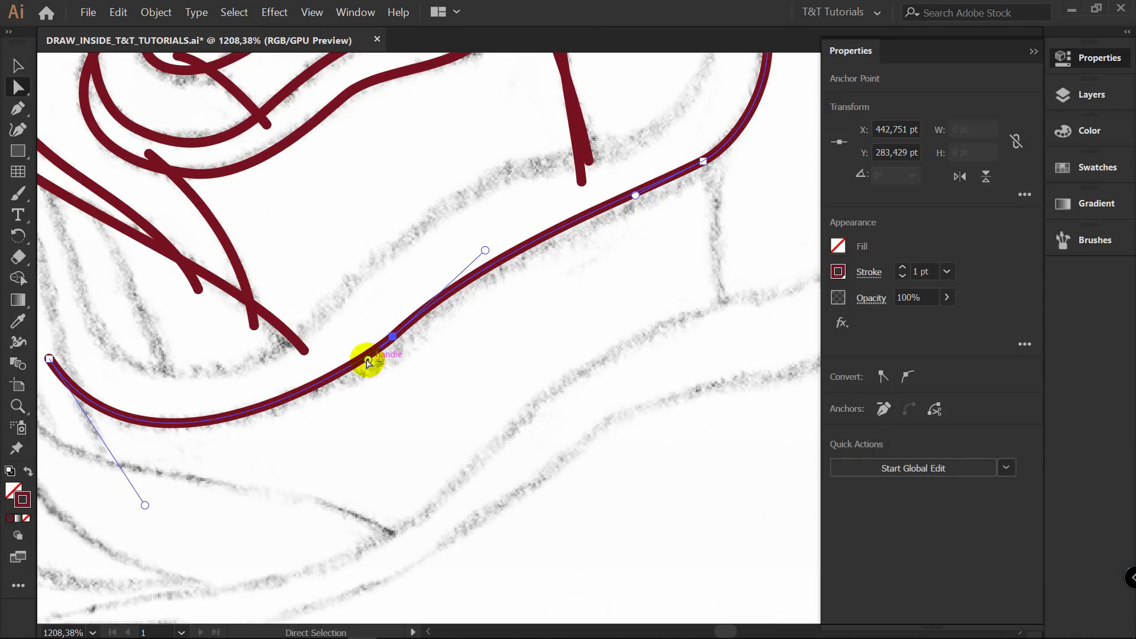
left_click_drag(368, 362, 353, 376)
left_click_drag(393, 337, 417, 329)
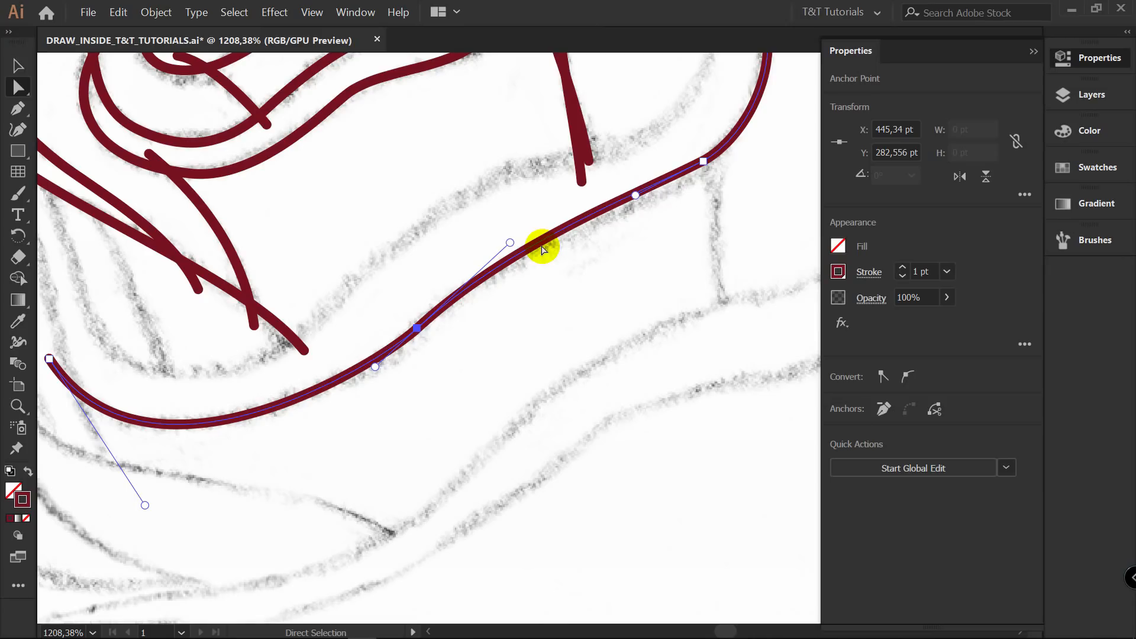
Trace an open curve from the large petal's lower-left edge down across the end of the lower outline.
key("p")
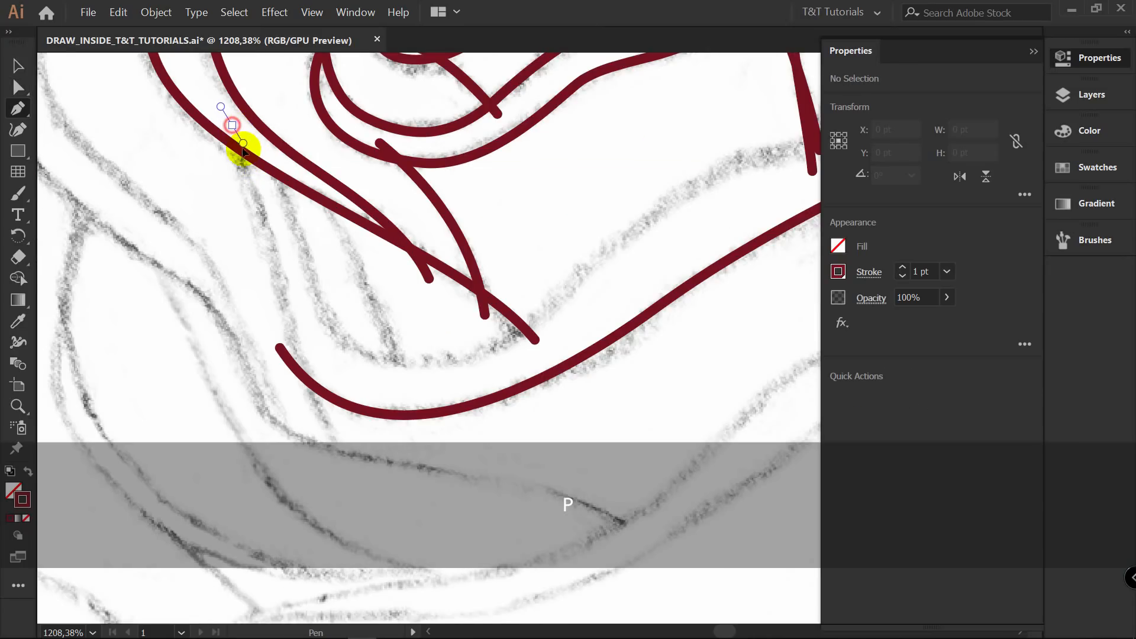
left_click_drag(242, 151, 244, 157)
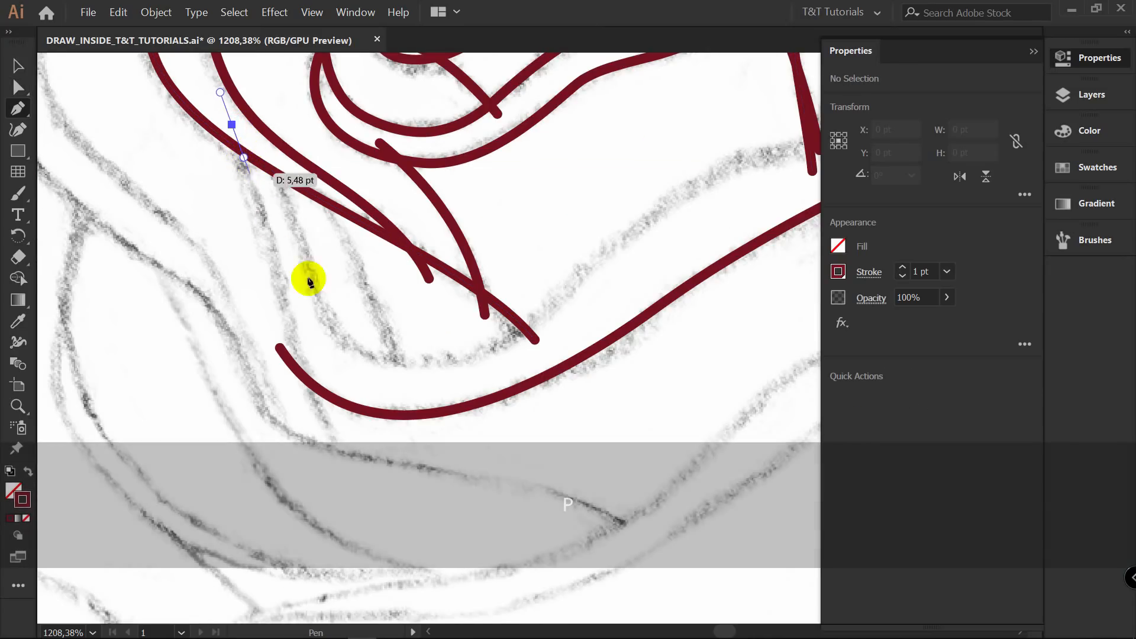
left_click_drag(336, 472, 346, 554)
left_click(353, 261, "ctrl")
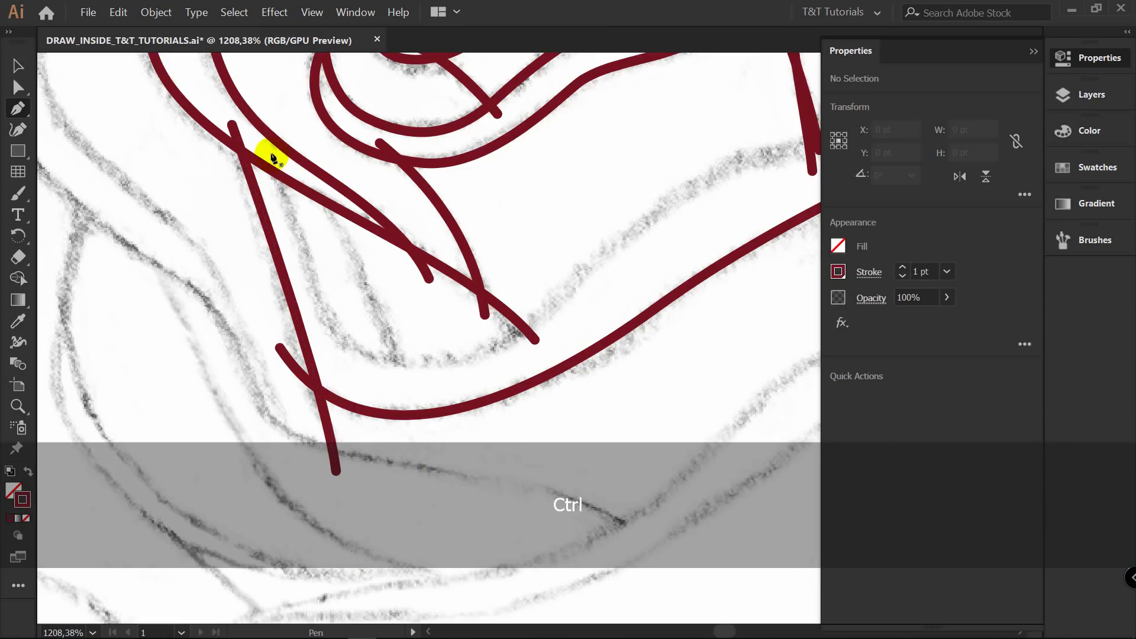
Trace the right petal's inner edge line from the large petal's lower-left edge along the lower sketch curve toward the right.
left_click_drag(271, 155, 278, 189)
left_click_drag(388, 360, 464, 391)
left_click_drag(583, 265, 625, 220)
key("space")
left_click_drag(625, 220, 153, 370)
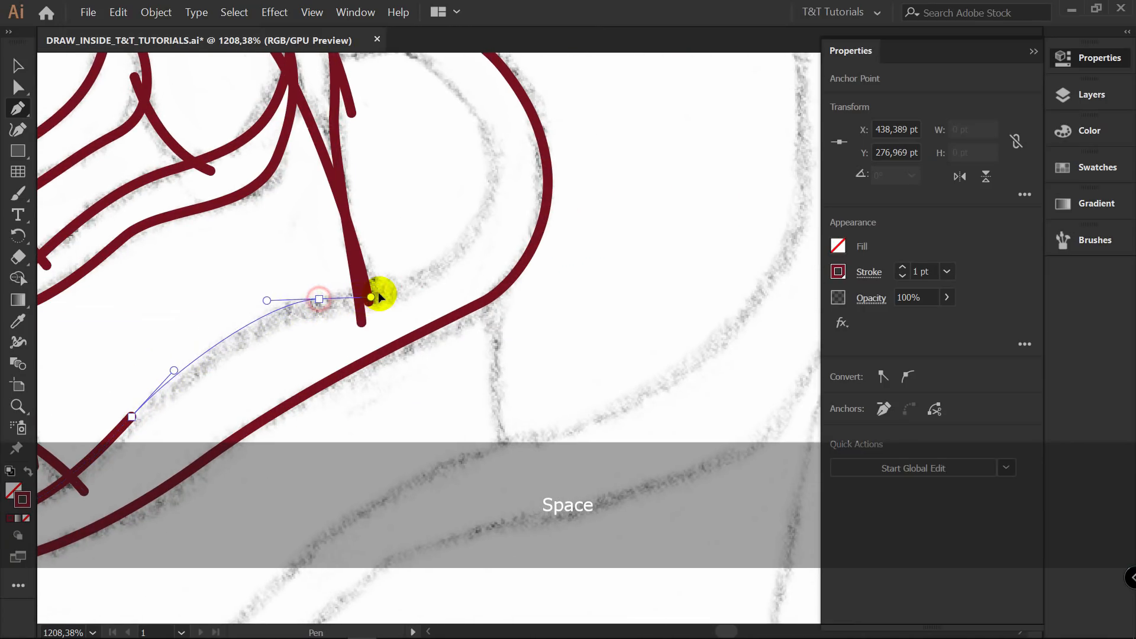
left_click_drag(379, 292, 389, 285)
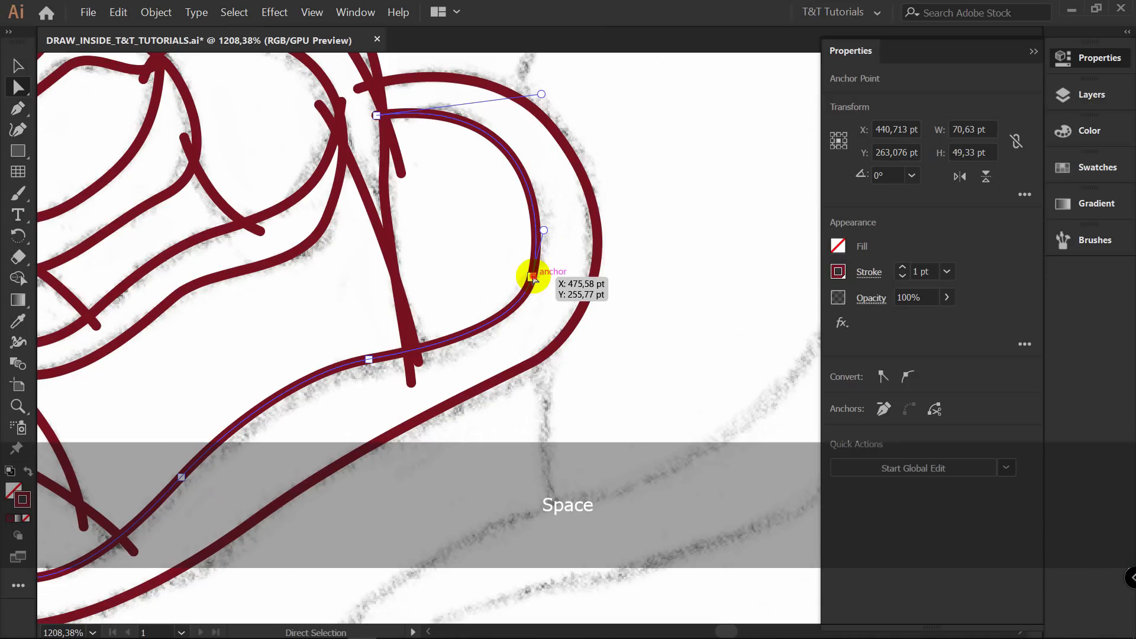
Delete the inner edge line's right-side anchor and lengthen the lower anchor's handle to form one smooth rounded curve.
left_click_drag(533, 276, 538, 275)
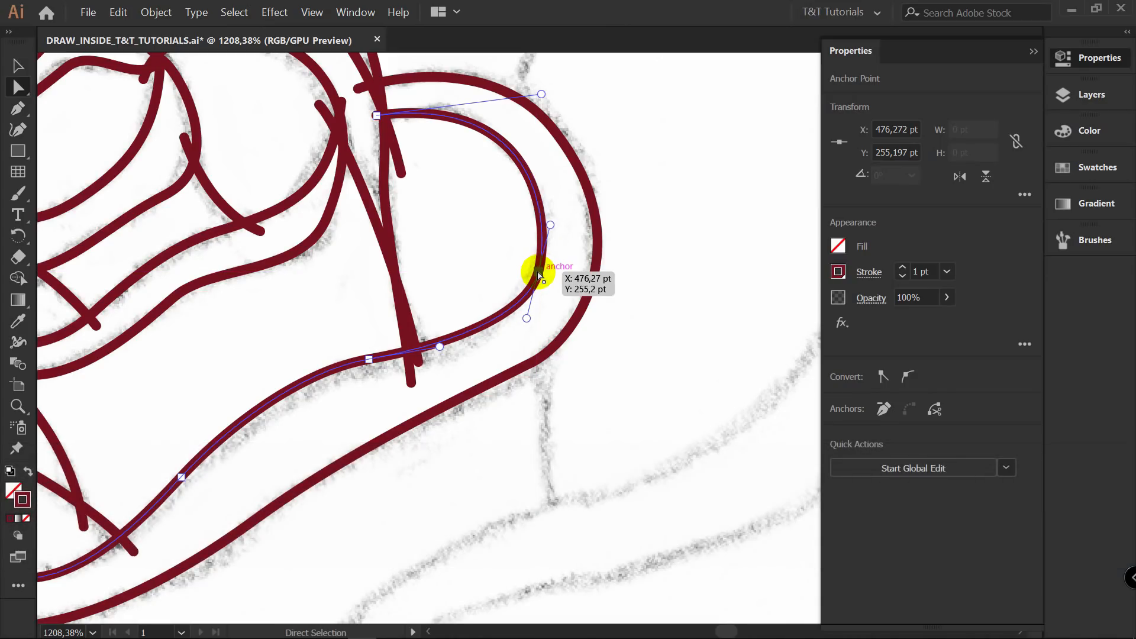
key("p")
left_click(537, 273)
key("a")
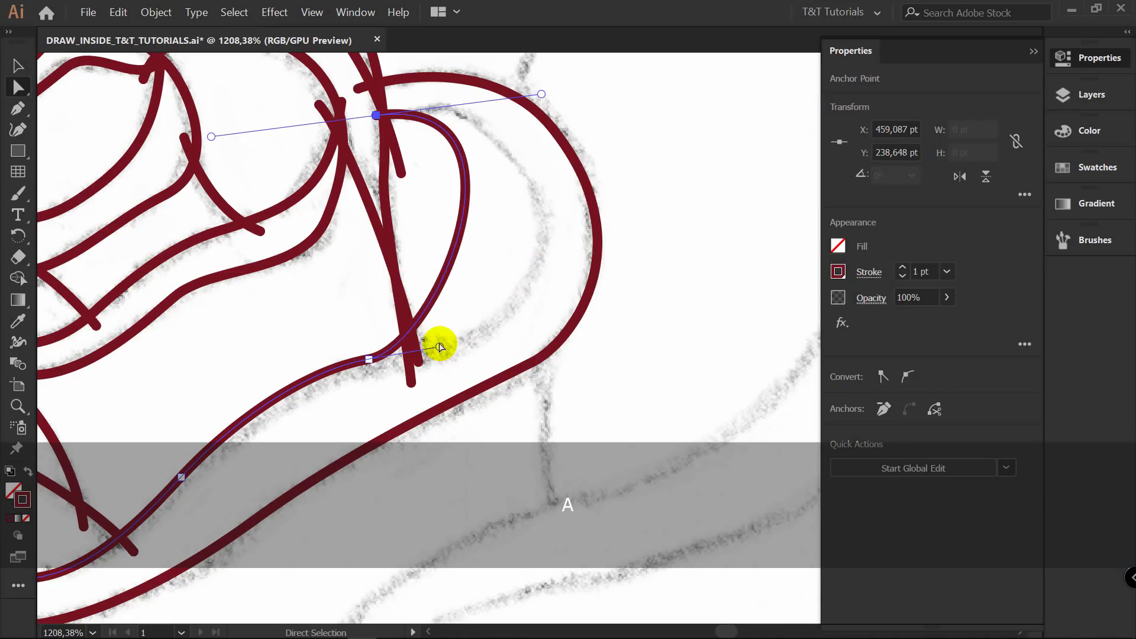
left_click_drag(440, 347, 645, 321)
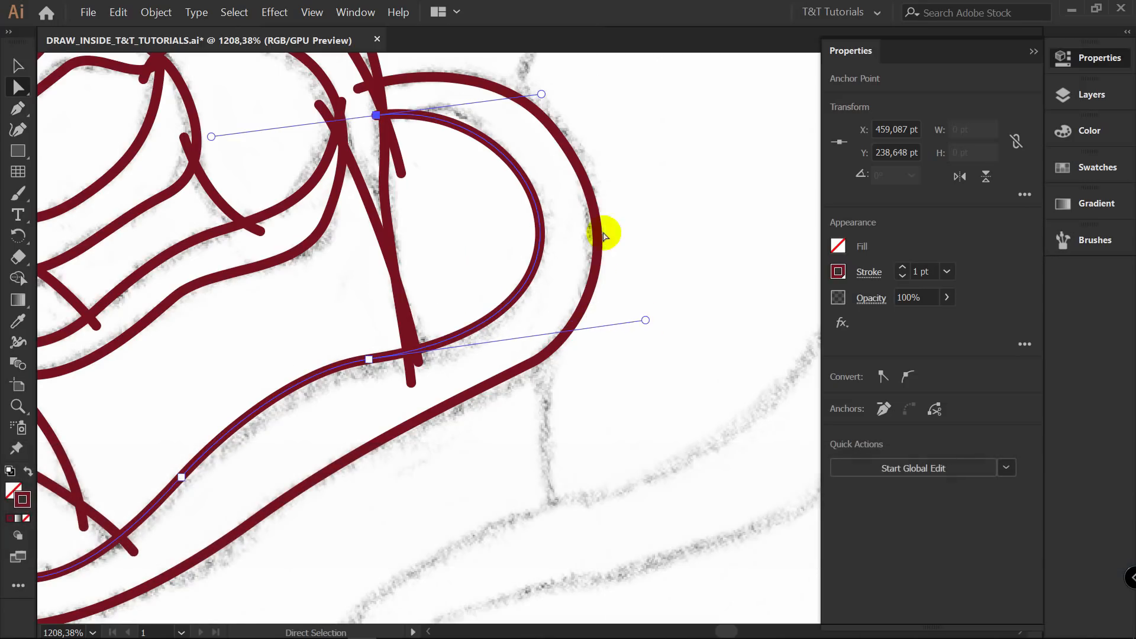
Undo the lengthened handle on the lower anchor of the right petal's inner edge line.
left_click(501, 224)
left_click_drag(501, 224, 609, 233)
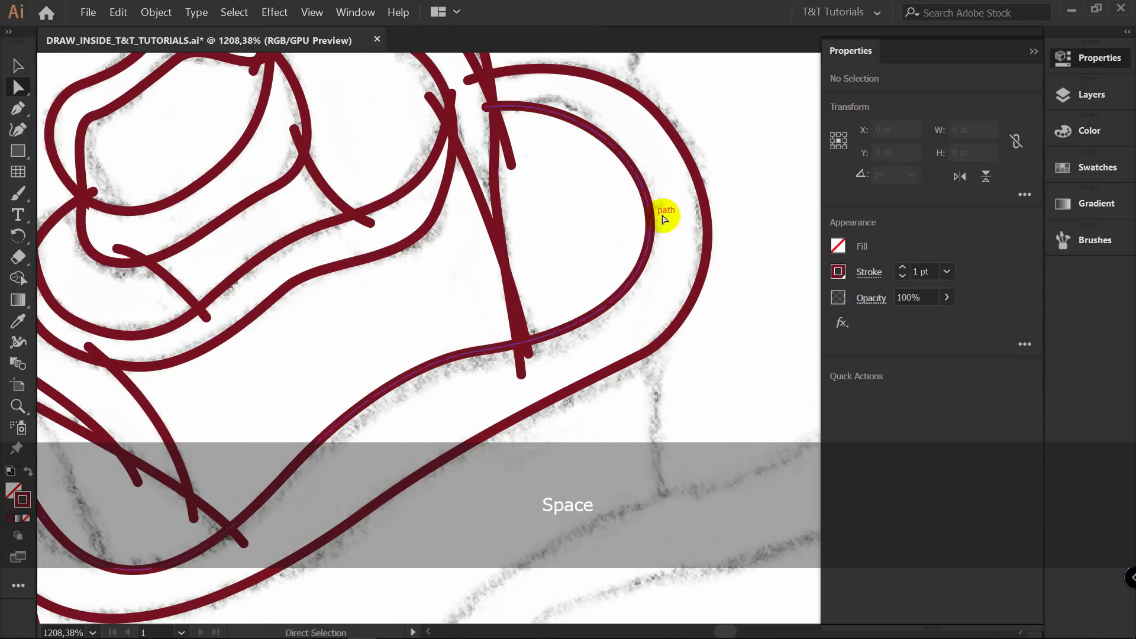
left_click(643, 262)
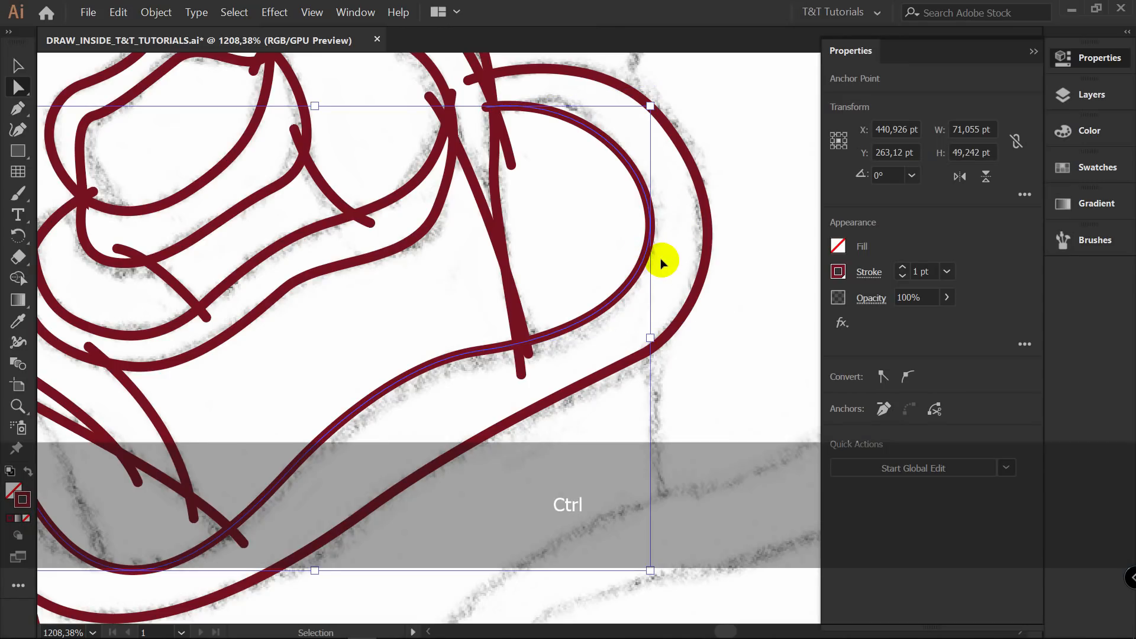
key("ctrl+z")
key("ctrl+z")
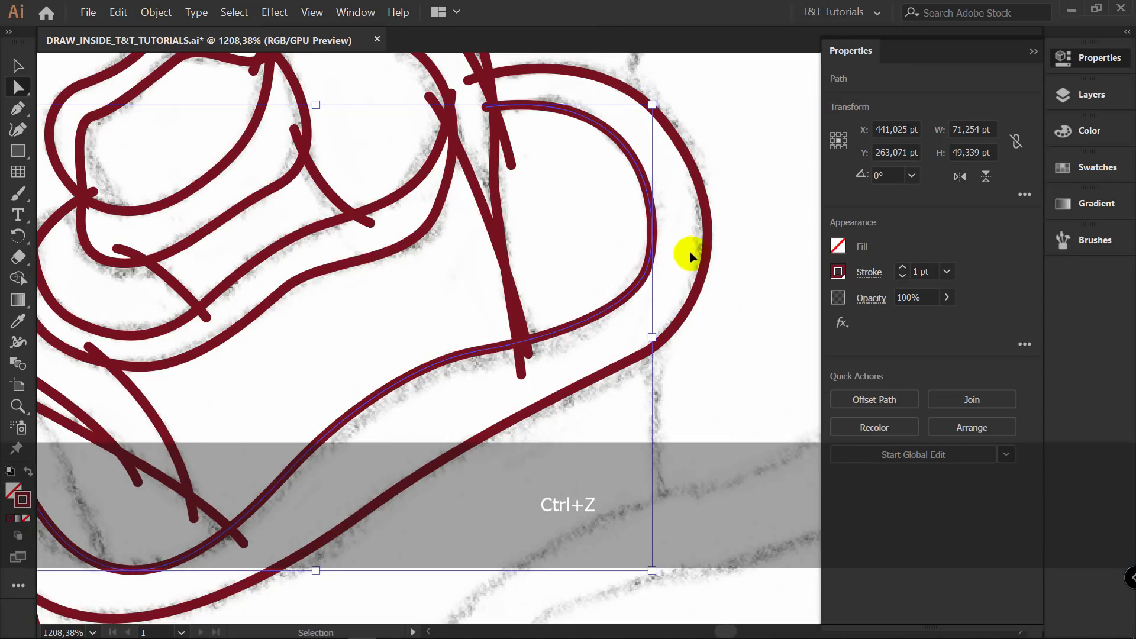
key("ctrl+shift+z")
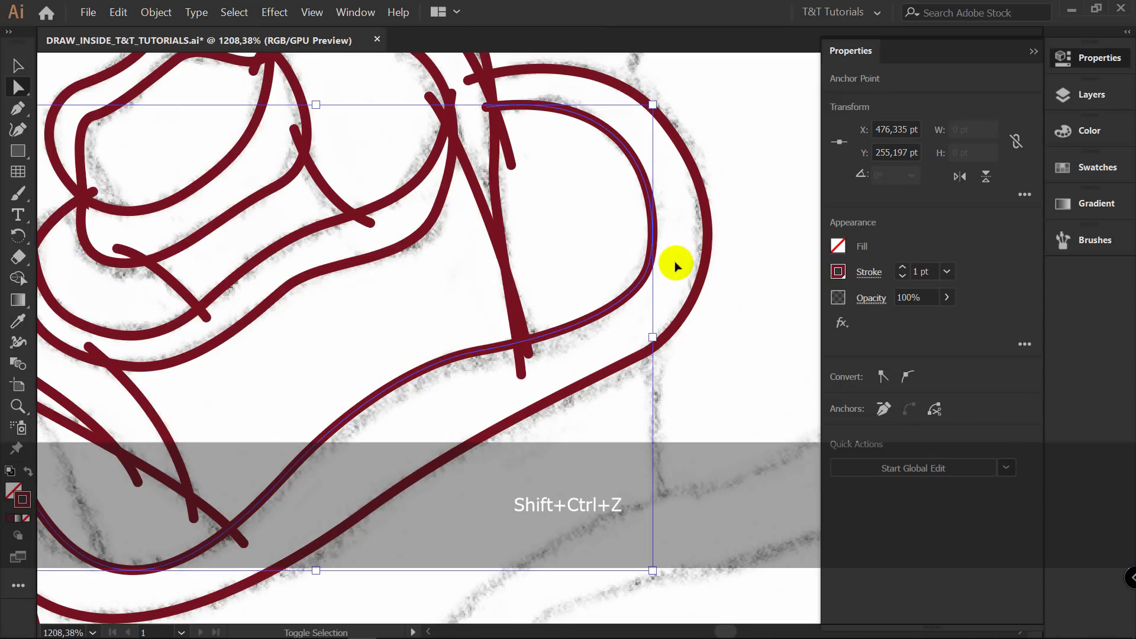
key("ctrl+shift+z")
Add an anchor on the right bend of the inner edge line, then adjust it, its handles and the lower anchors to follow the sketch.
key("p")
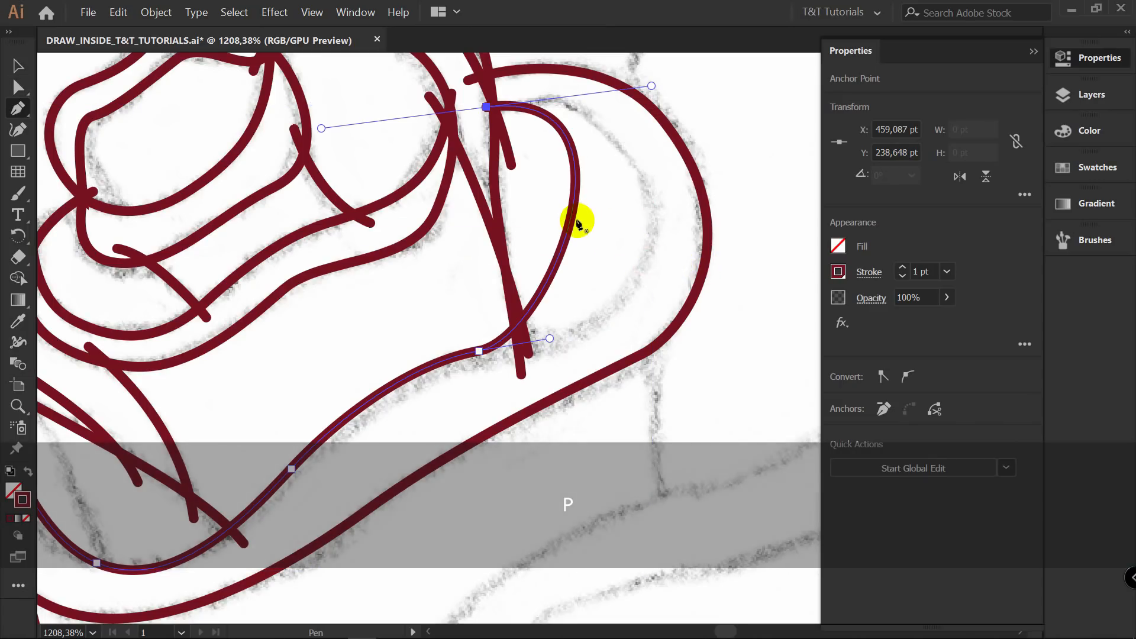
left_click(572, 224)
key("a")
left_click_drag(571, 224, 657, 245)
left_click_drag(642, 306, 641, 342)
left_click_drag(657, 245, 658, 236)
left_click_drag(643, 177, 643, 166)
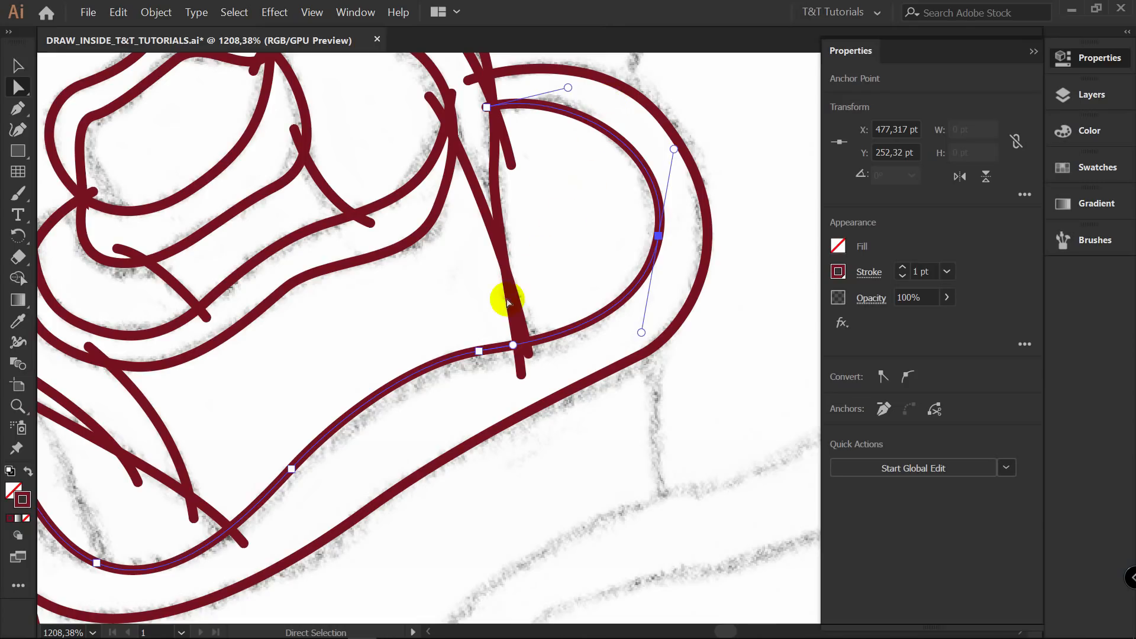
left_click_drag(482, 354, 479, 358)
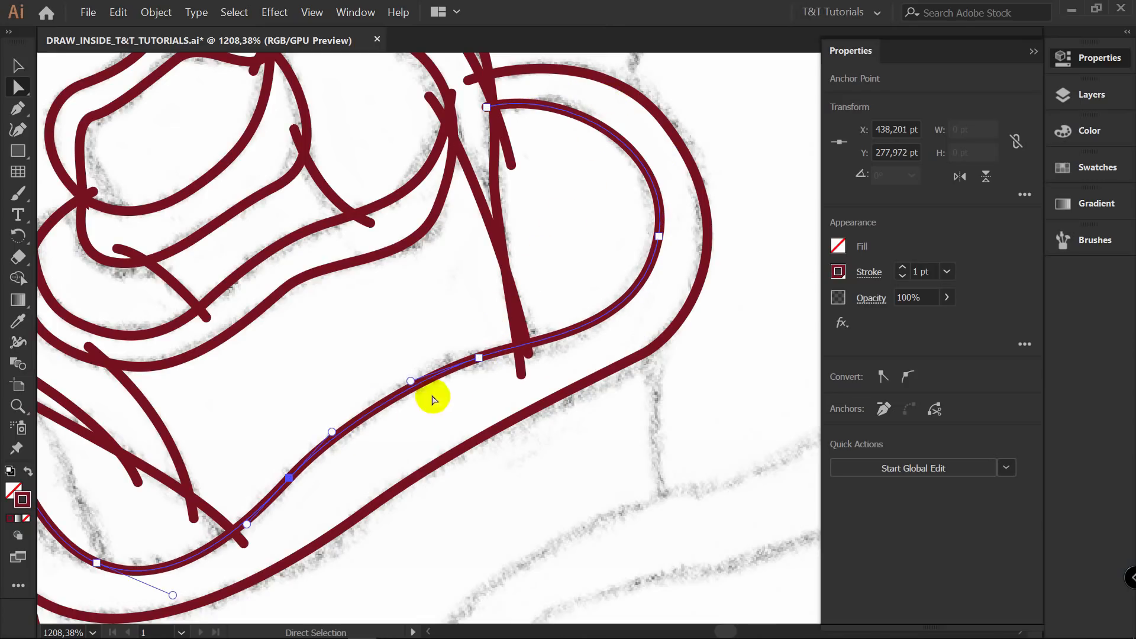
Draw a short curved fold line in the large petal's lower-left area, ending just past the inner edge line.
key("space")
left_click_drag(367, 361, 300, 223)
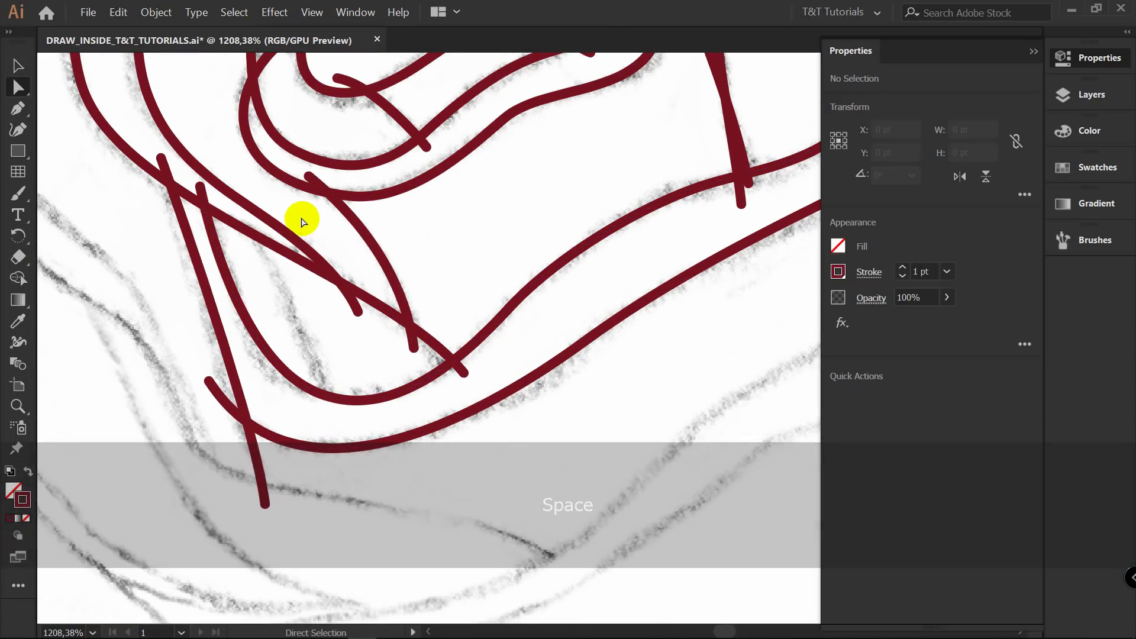
key("p")
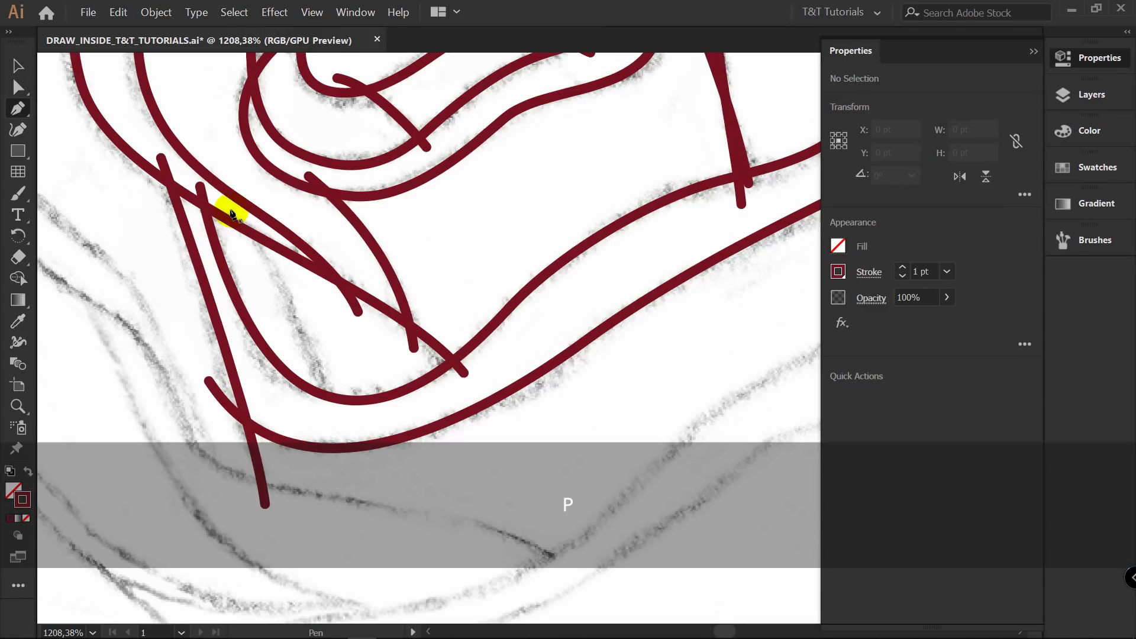
left_click(337, 412)
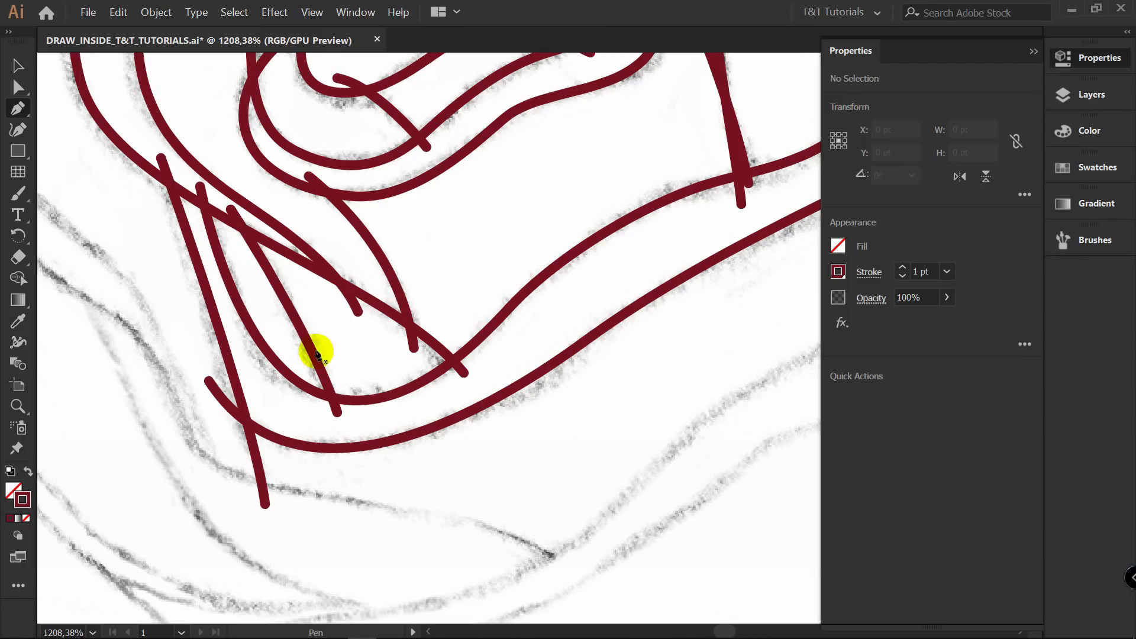
Trace the next outer petal's outline from the lower sketch junction leftward and up along its left side.
key("space")
left_click_drag(232, 327, 272, 171)
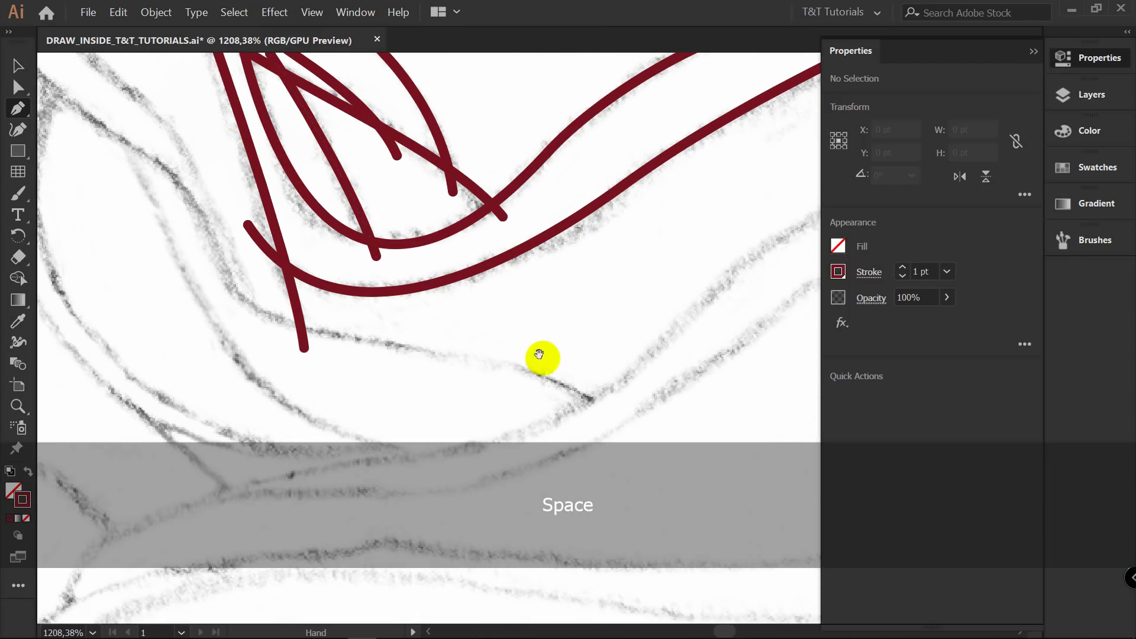
left_click_drag(607, 413, 571, 379)
mouse_move(411, 347)
left_mouse_down()
mouse_move(258, 304)
mouse_move(231, 286)
mouse_move(256, 294)
mouse_move(186, 203)
mouse_move(519, 360)
left_mouse_up()
key("space")
left_click_drag(472, 318, 410, 282)
key("space")
left_click_drag(406, 269, 471, 465)
left_click_drag(367, 295, 368, 209)
key("space")
left_click_drag(401, 185, 315, 452)
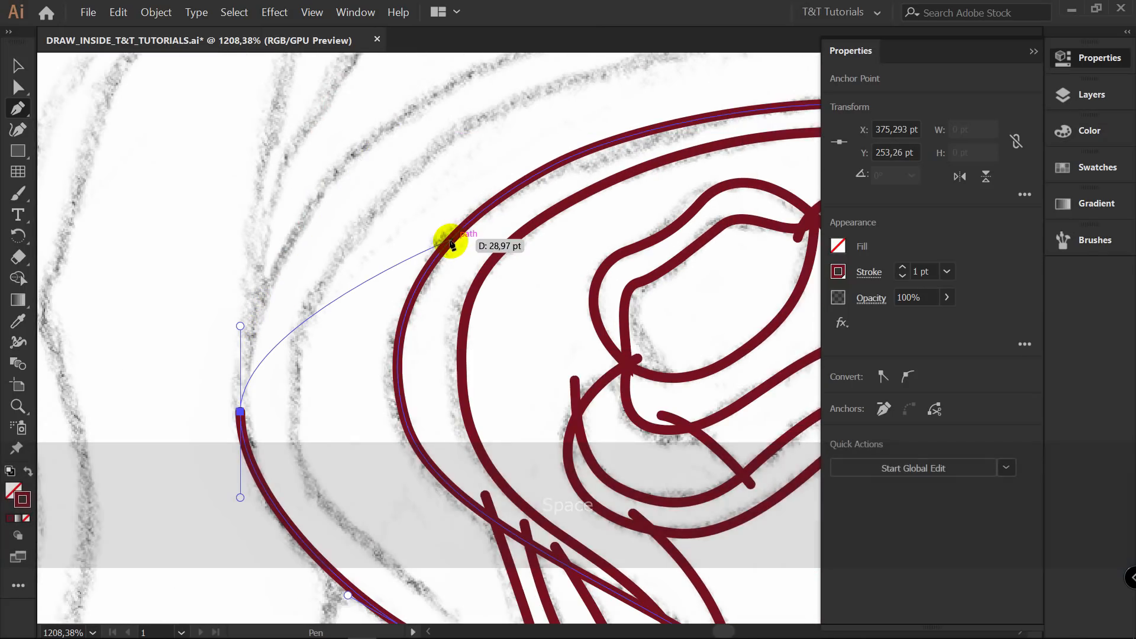
Extend the outer petal outline over the top of the rose and down to the right petal's upper edge.
key("z")
left_click_drag(503, 237, 350, 239)
key("space")
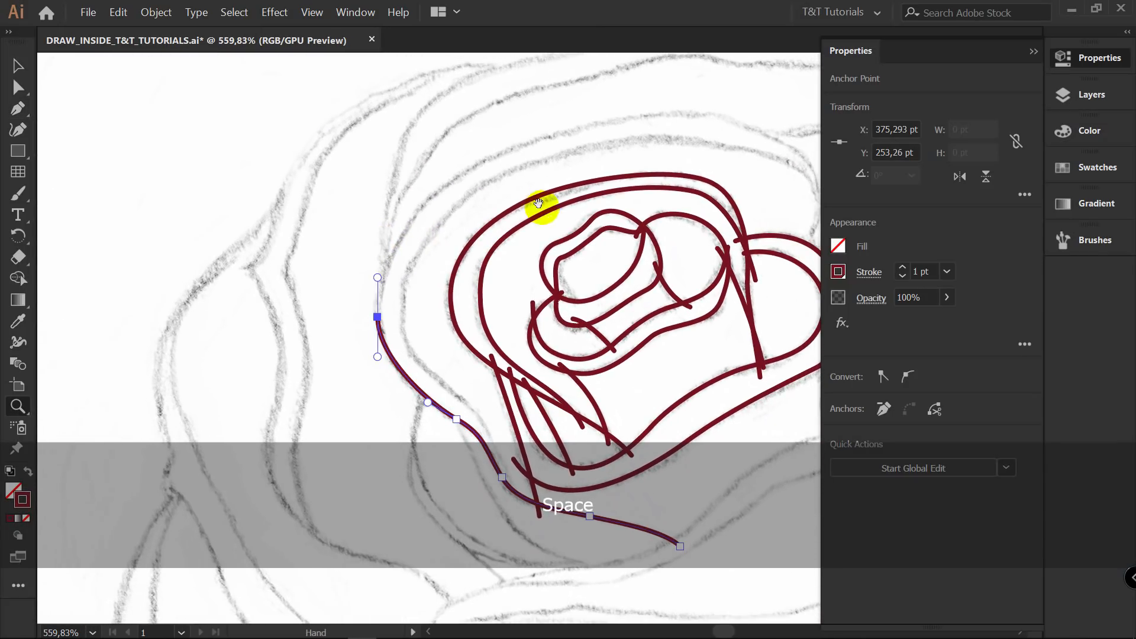
left_click_drag(516, 207, 331, 248)
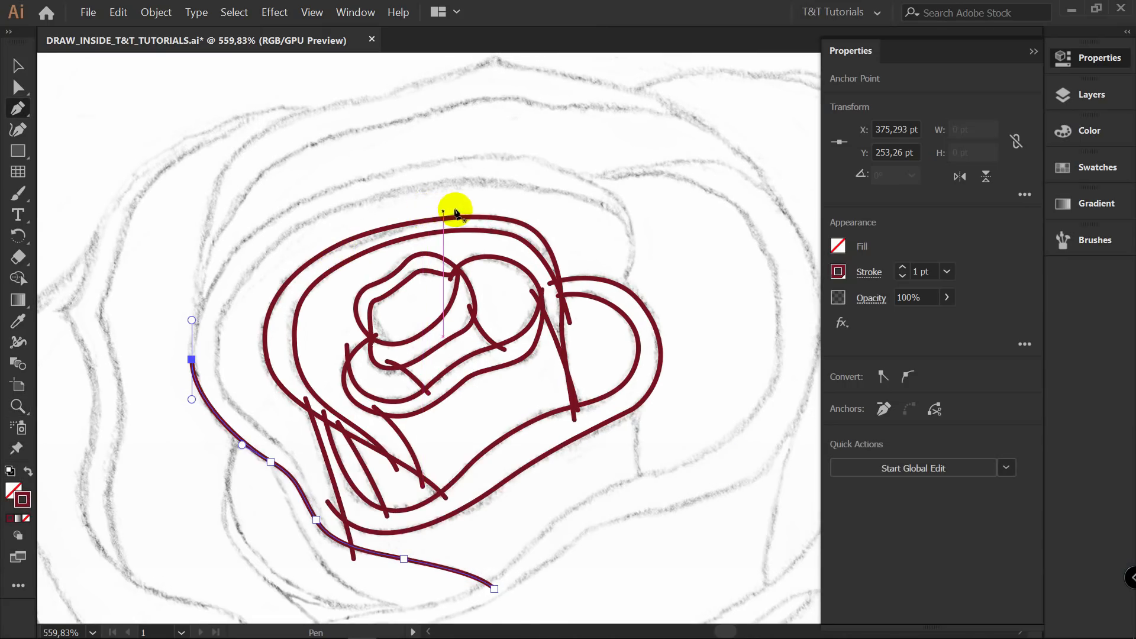
left_click_drag(191, 360, 235, 232)
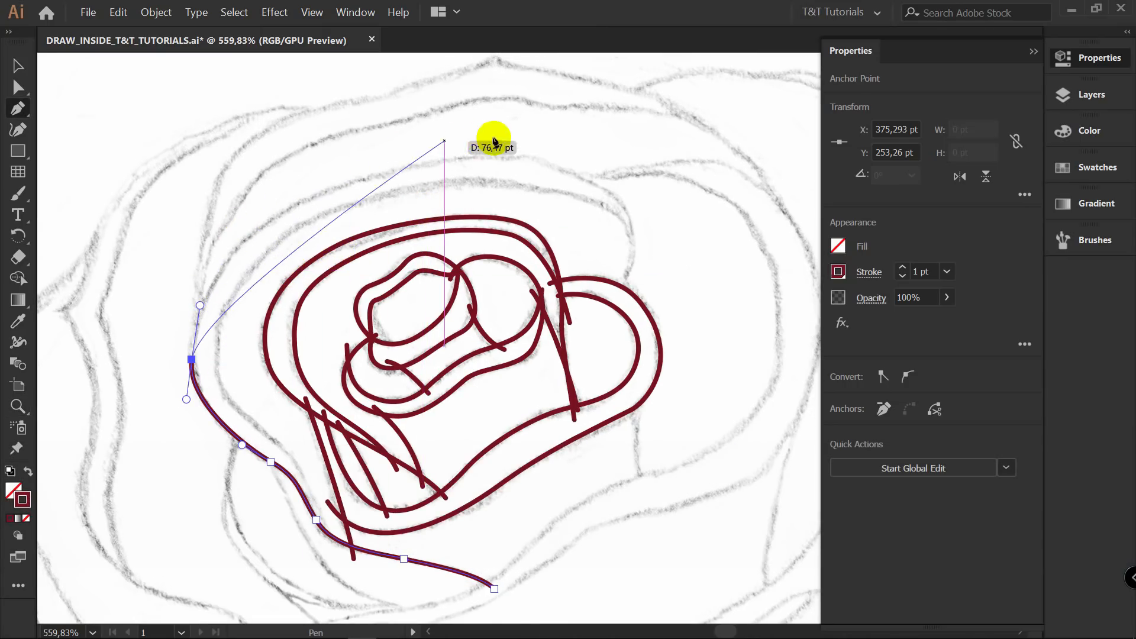
left_click_drag(578, 178, 636, 201)
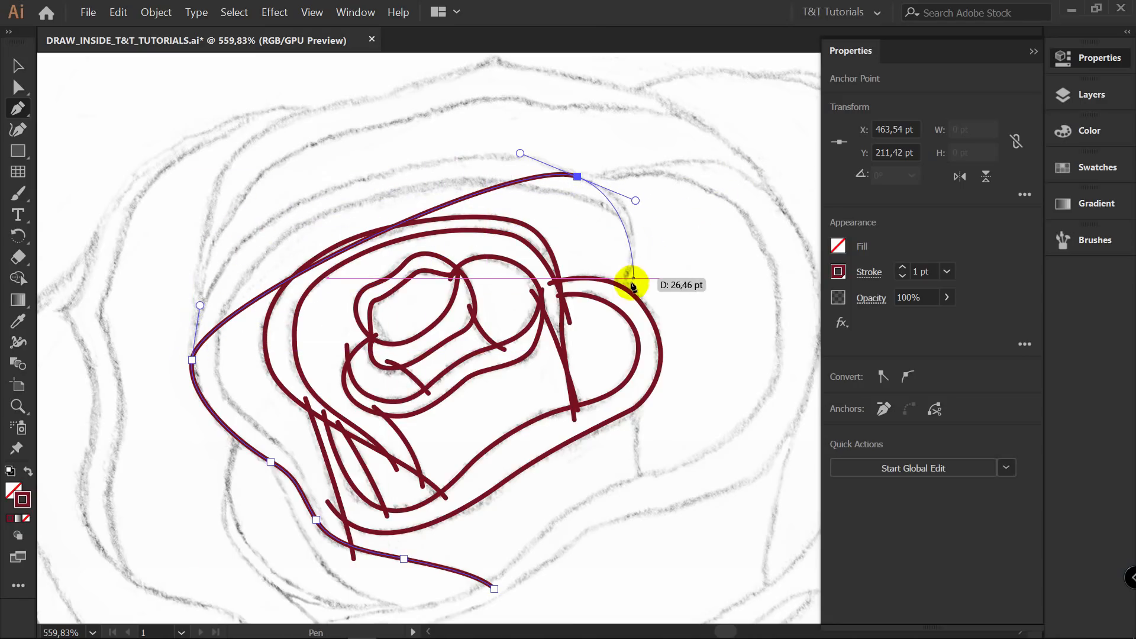
left_click_drag(619, 294, 604, 328)
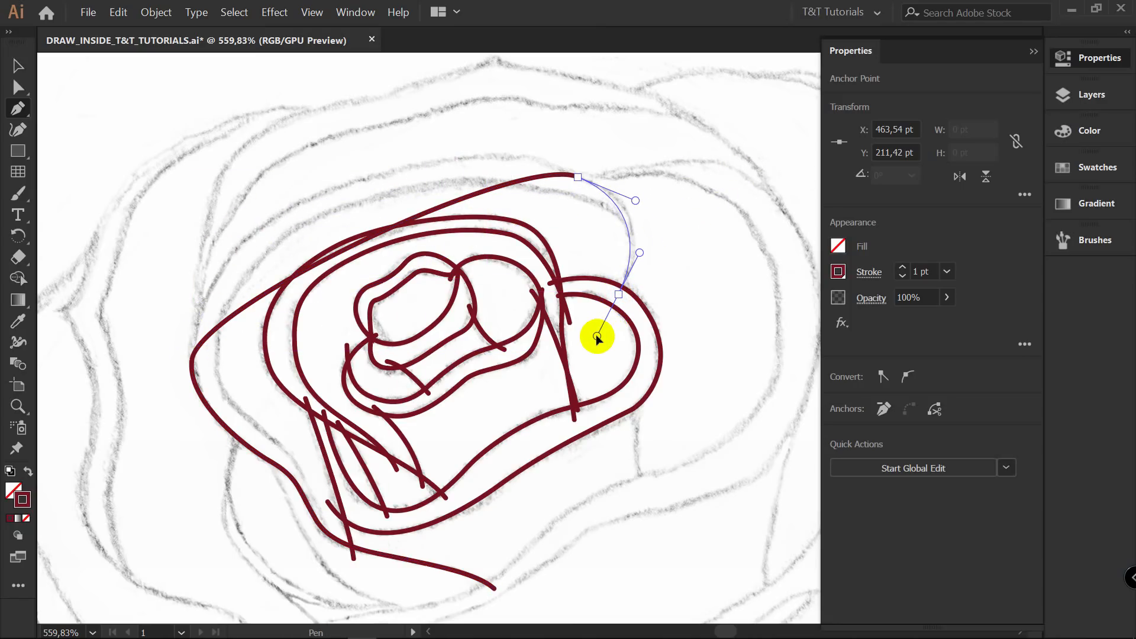
Reposition the outer outline's top anchor and stretch its handles so the curve follows the sketch over the top and left side.
key("a")
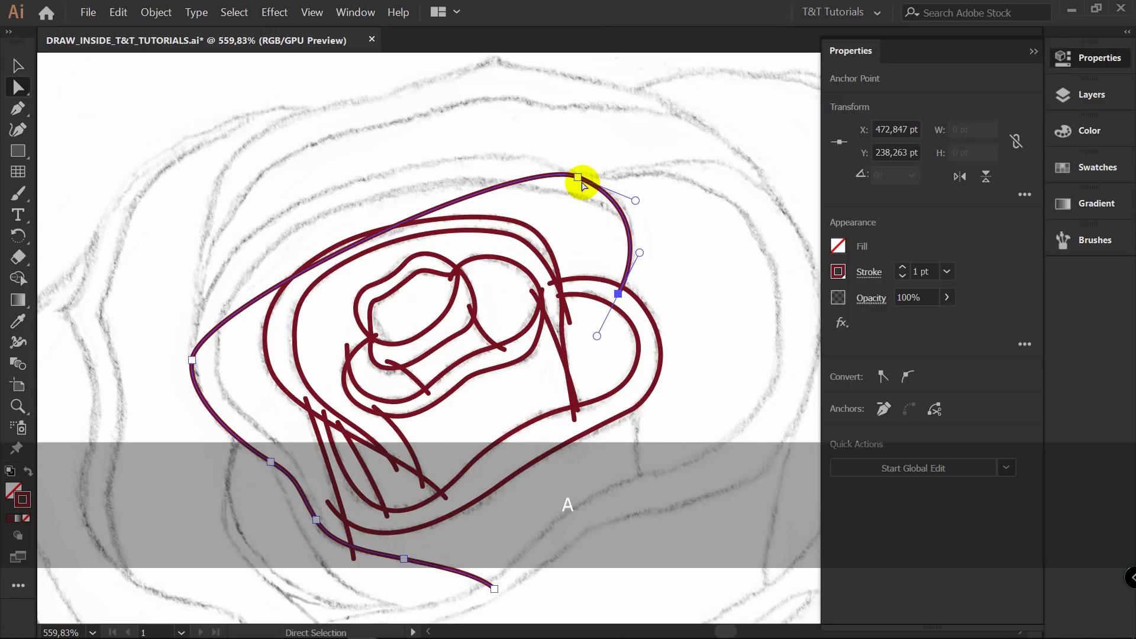
left_click(577, 177)
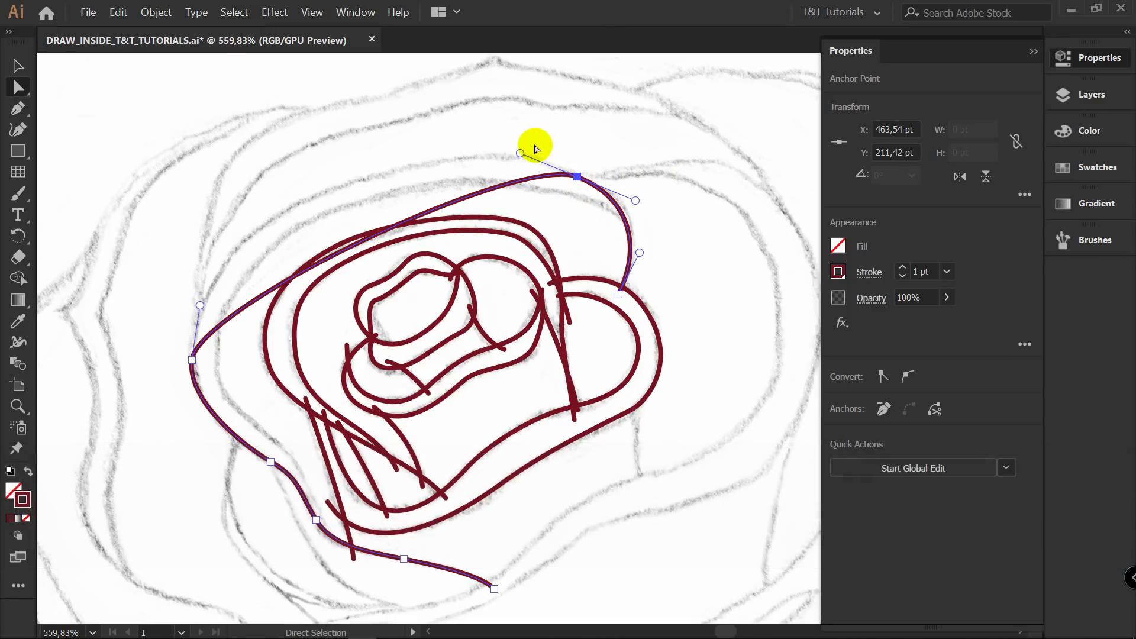
left_click_drag(520, 154, 289, 98)
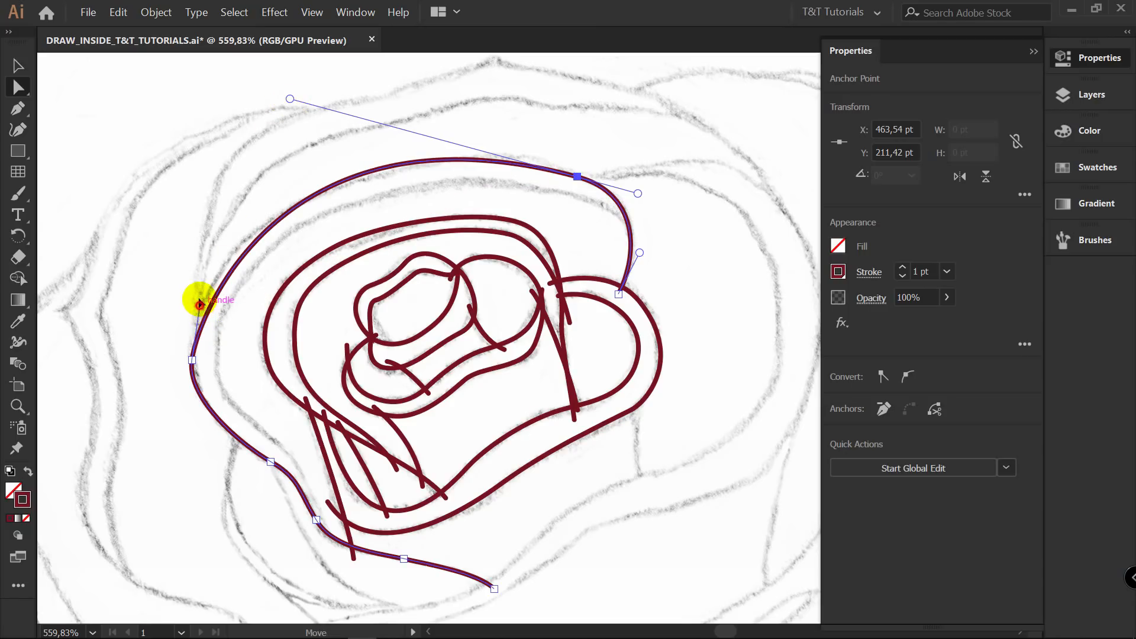
left_click_drag(200, 305, 196, 282)
scroll(330, 95, "down", 1)
mouse_move(290, 86)
left_mouse_down()
mouse_move(322, 96)
mouse_move(283, 104)
left_mouse_up()
left_click_drag(577, 164, 486, 145)
left_click_drag(209, 94, 268, 143)
left_click_drag(551, 145, 627, 135)
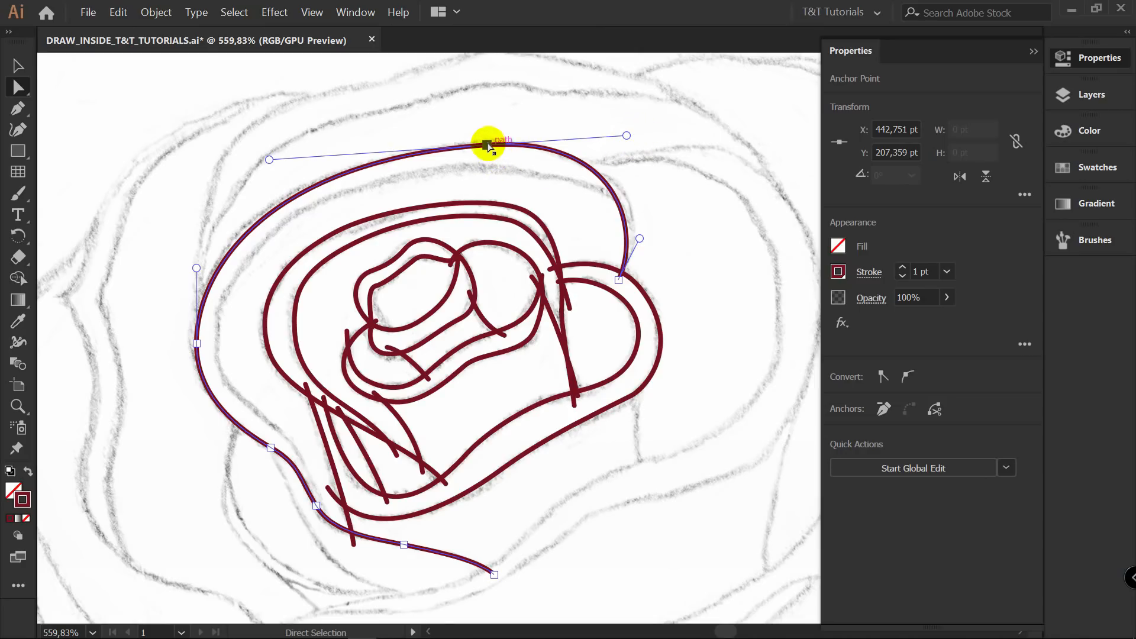
left_click_drag(488, 147, 493, 144)
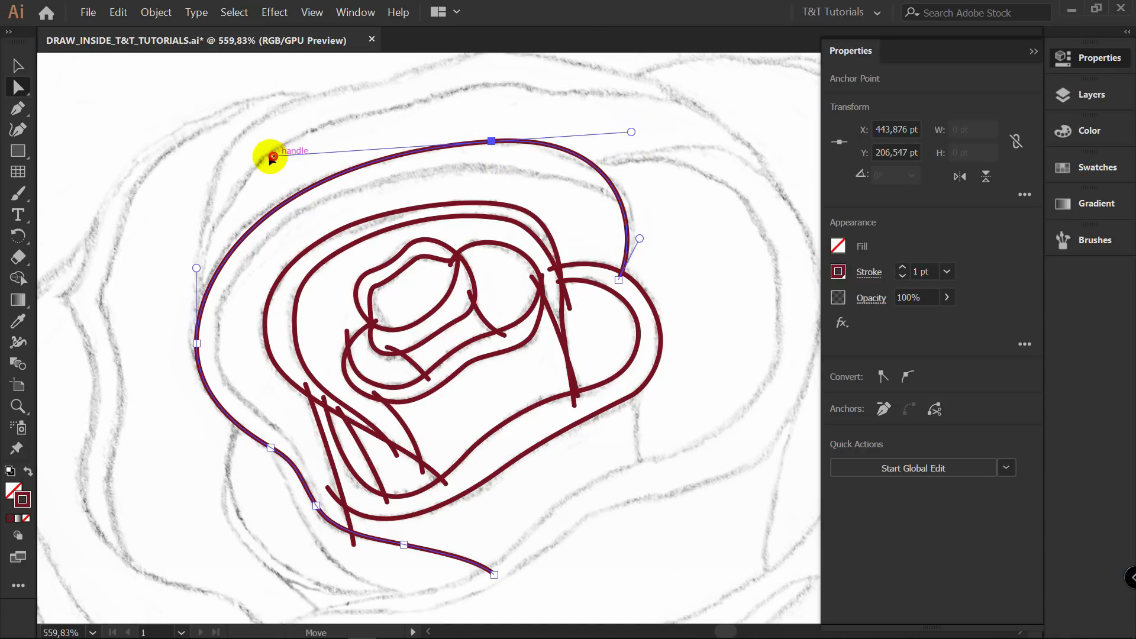
left_click_drag(273, 157, 257, 158)
Delete the anchor at the outer outline's lower-left bend and lengthen the neighboring handles to smooth the curve.
key("space")
left_click_drag(315, 509, 317, 361)
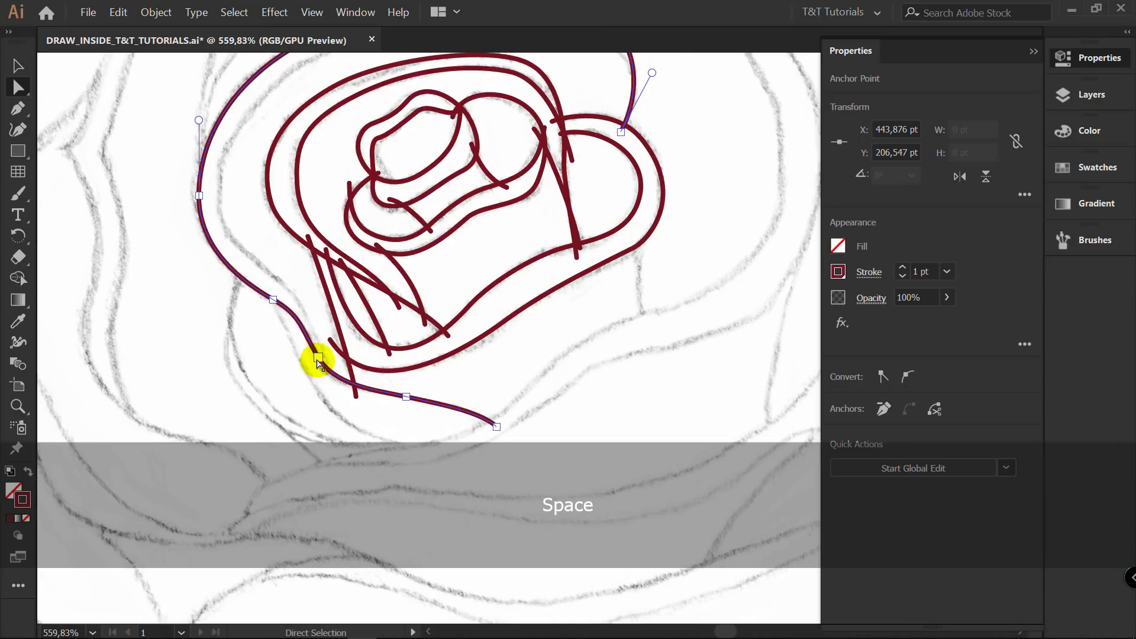
key("p")
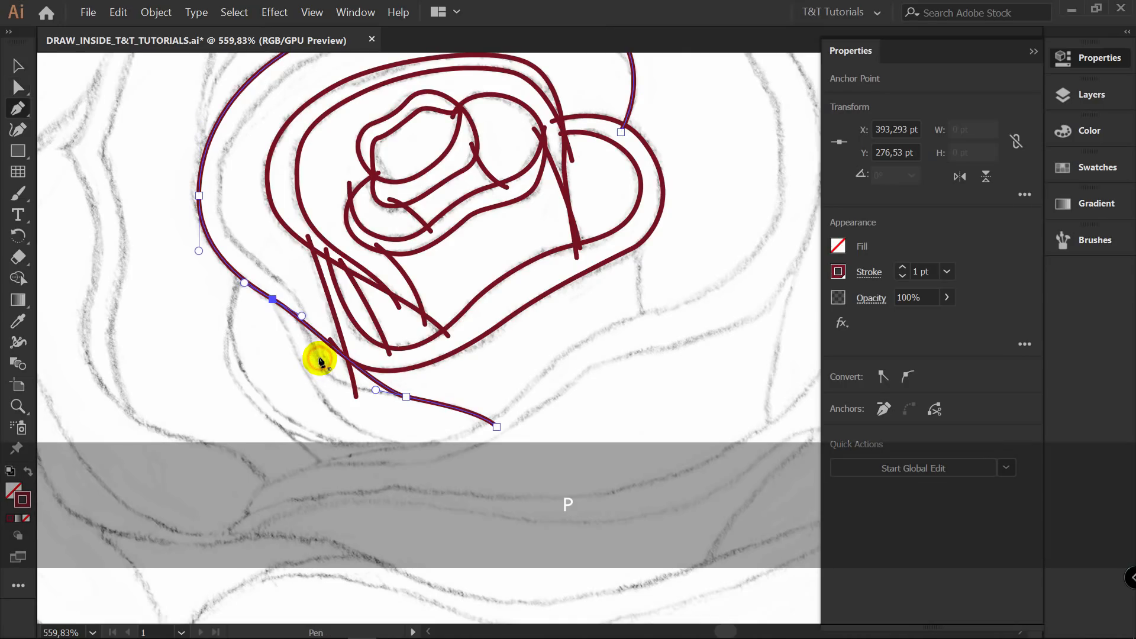
key("a")
left_click_drag(375, 391, 317, 392)
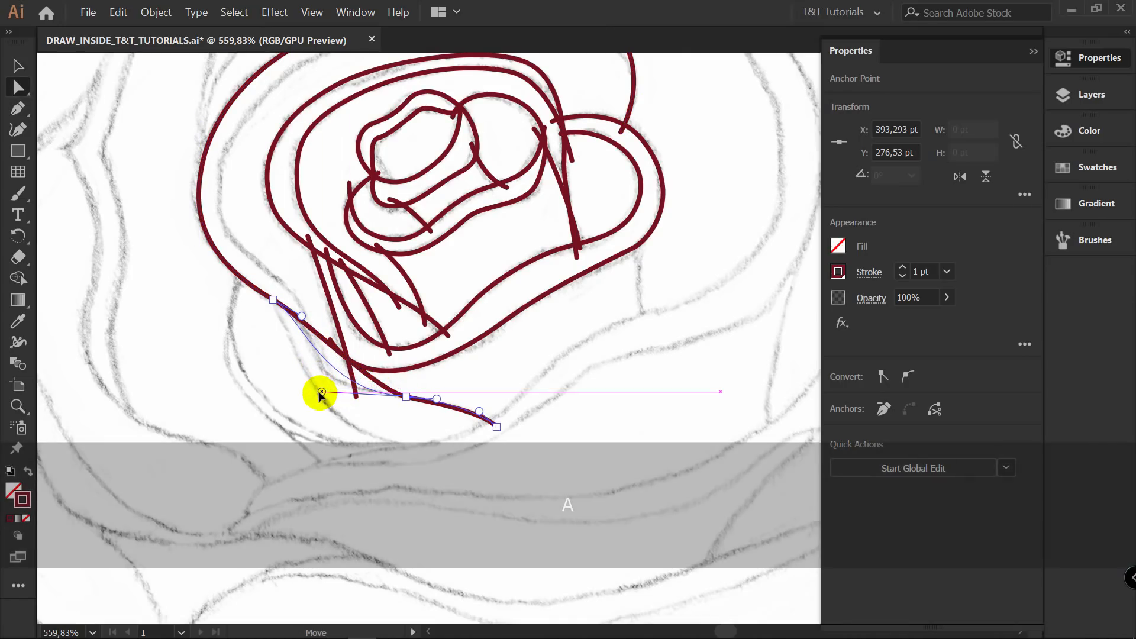
left_click_drag(303, 316, 325, 324)
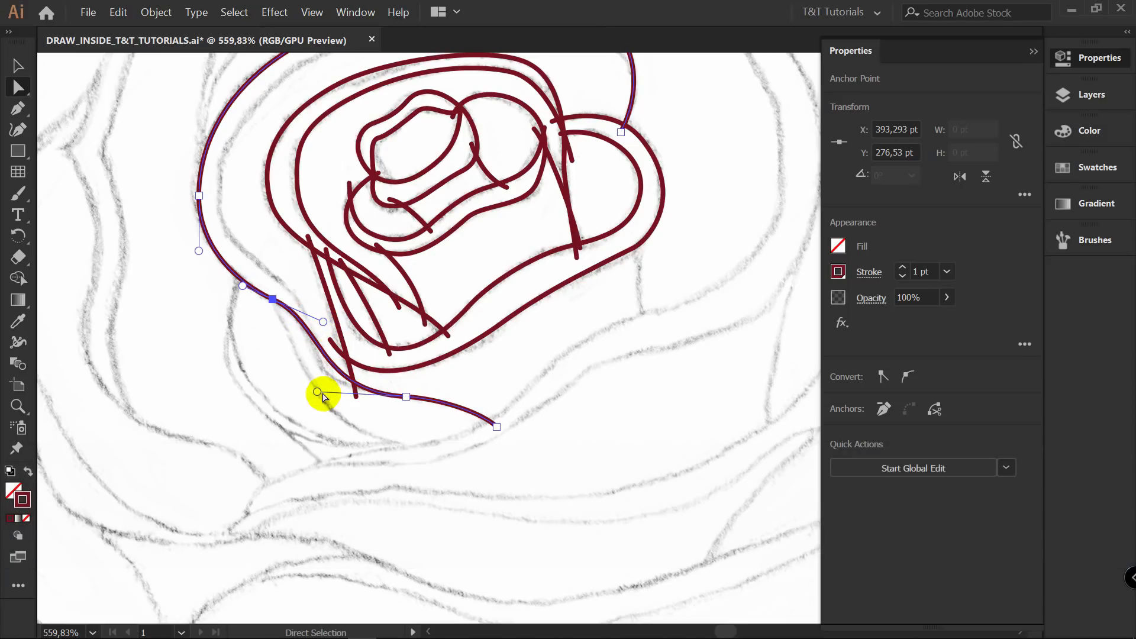
left_click_drag(317, 392, 297, 396)
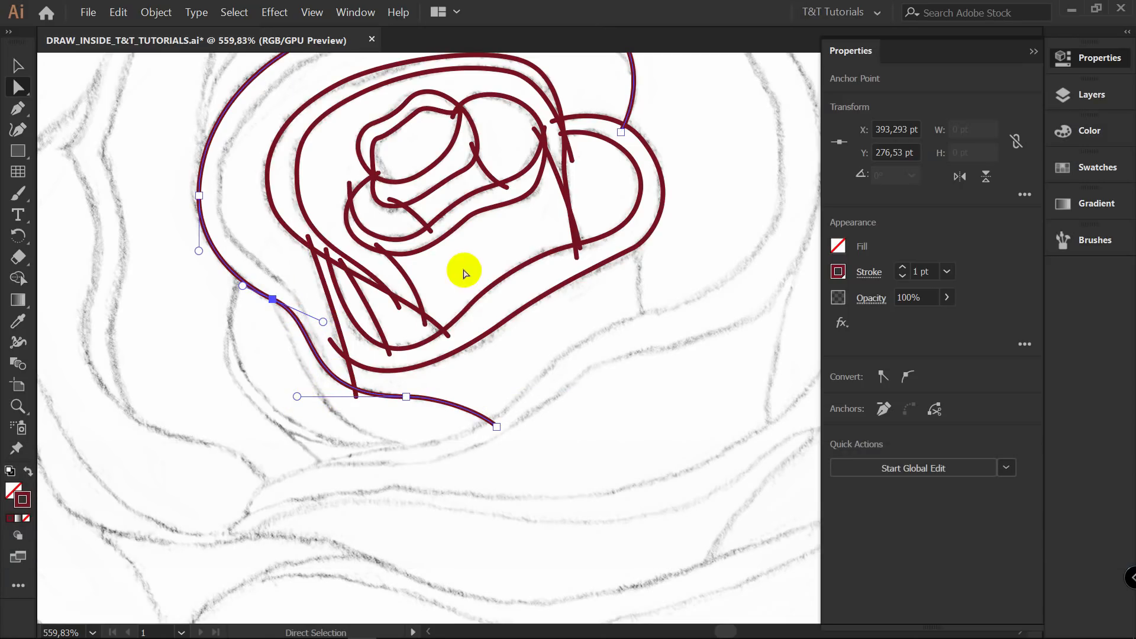
Trace the outer petal's inner edge line from its lower-left outline up the left side and across the top to the right.
key("p")
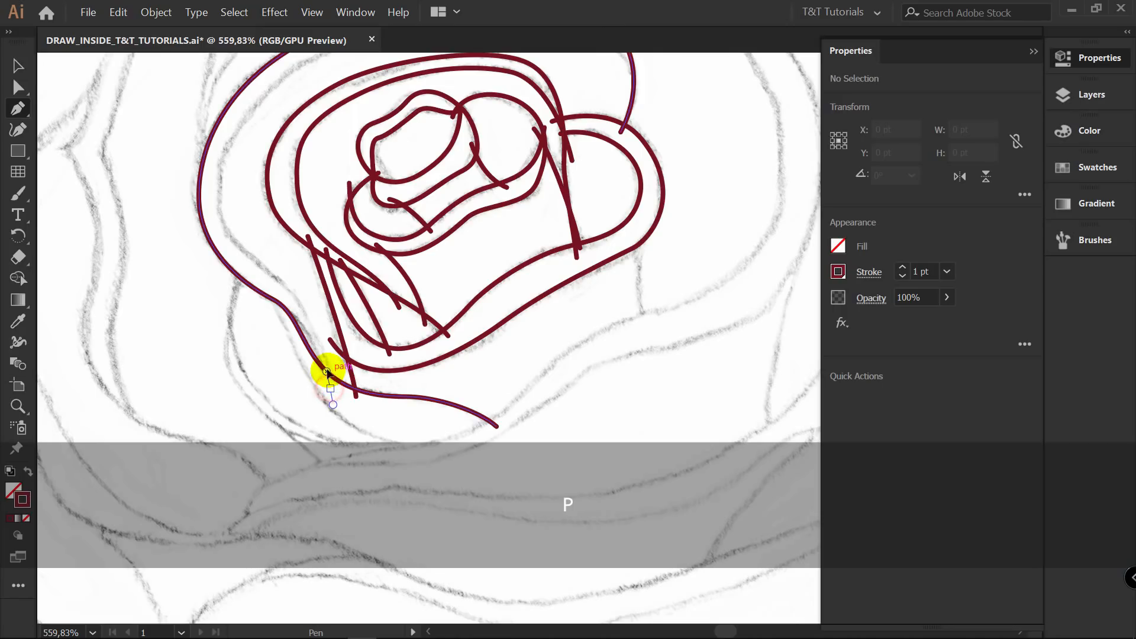
left_click(326, 371)
left_click_drag(297, 292, 231, 157)
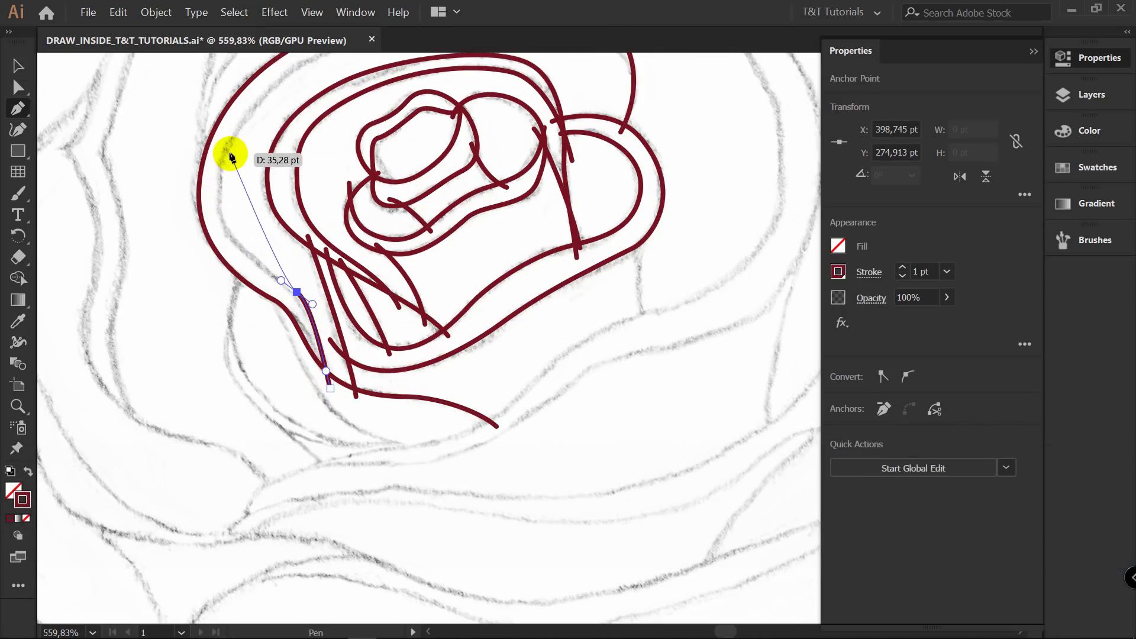
key("space")
left_click_drag(308, 106, 265, 250)
left_click_drag(284, 196, 323, 176)
left_click_drag(604, 226, 648, 266)
Stretch the handles of the new inner edge line to round its top and left side.
key("a")
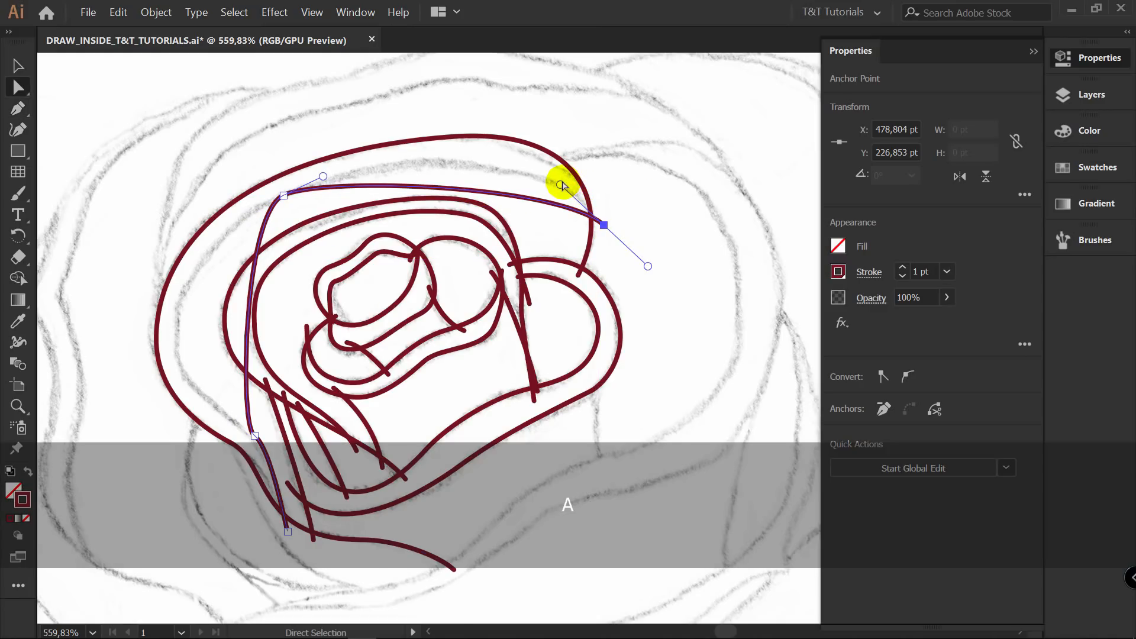
left_click_drag(560, 185, 488, 121)
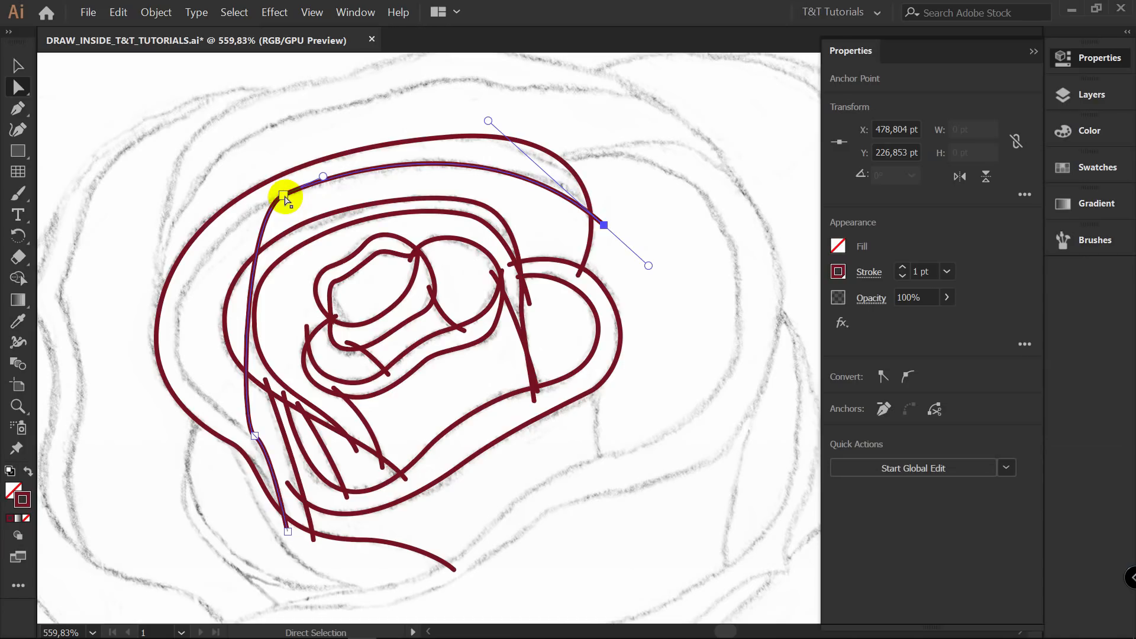
left_click(284, 196)
left_click_drag(243, 214, 105, 287)
left_click_drag(237, 424, 194, 414)
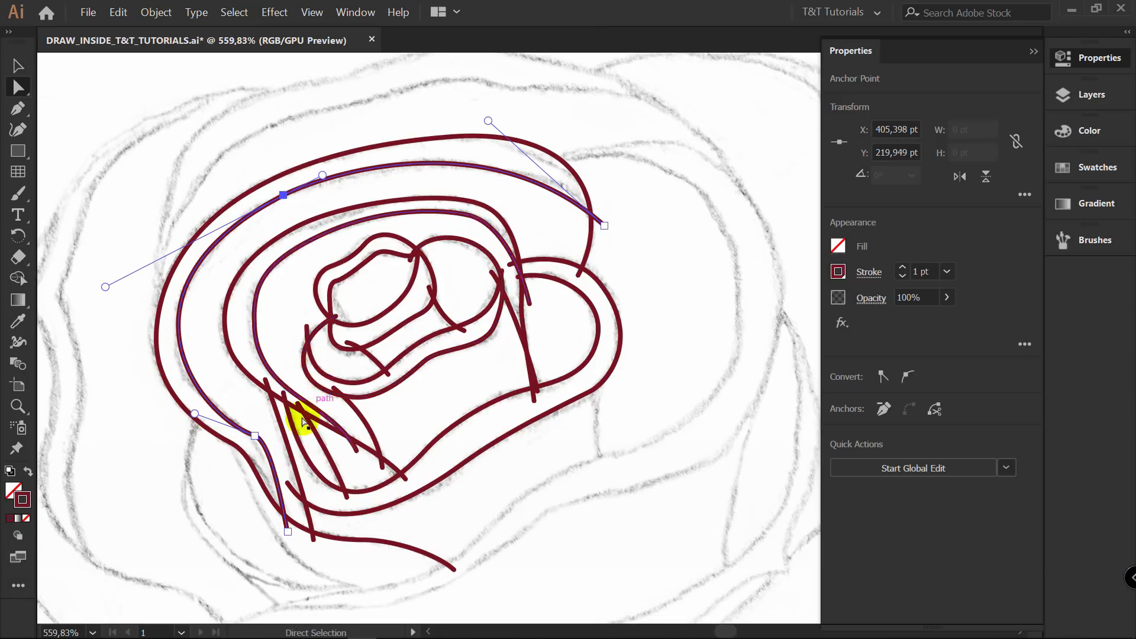
Pull up the end handle of the outer petal's inner edge line and nudge its lower-left anchor 1,38 pt right to follow the sketch.
left_click(232, 482)
key("z")
left_click_drag(232, 482, 416, 345)
key("a")
left_click(280, 381)
key("z")
left_click_drag(337, 330, 220, 347)
key("space")
left_click_drag(290, 353, 246, 383)
key("a")
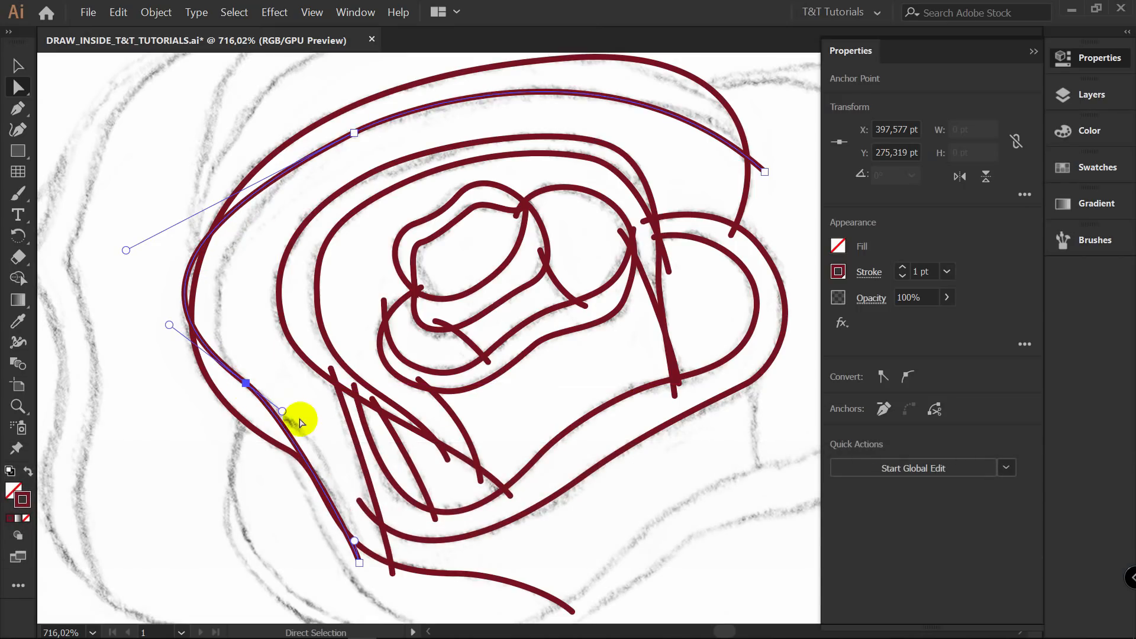
left_click_drag(356, 541, 331, 430)
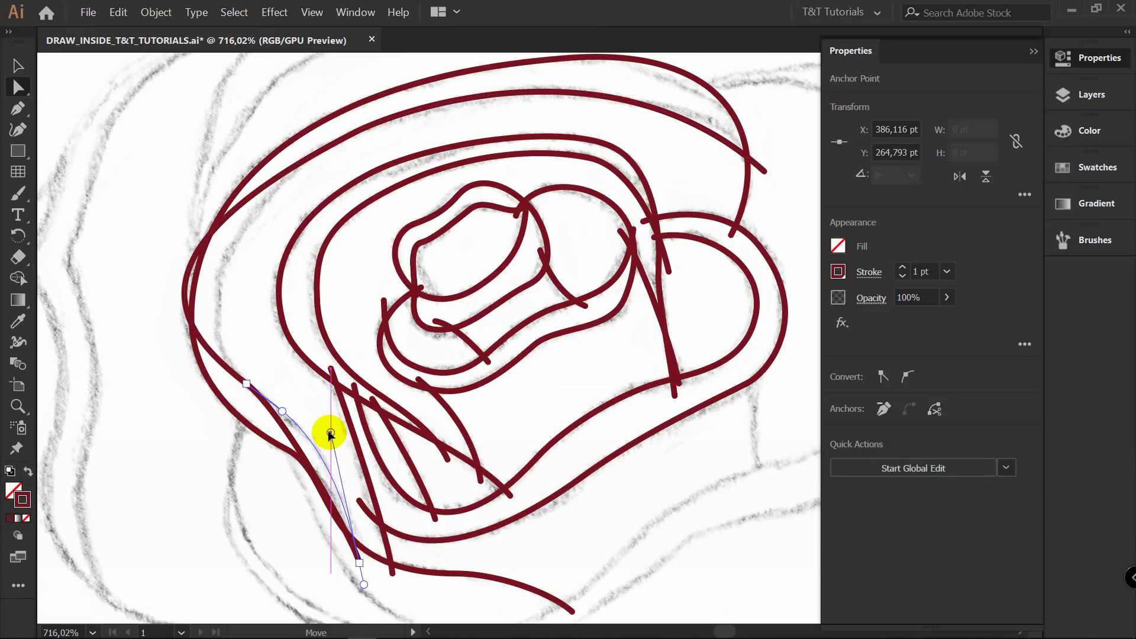
left_click_drag(246, 384, 254, 384)
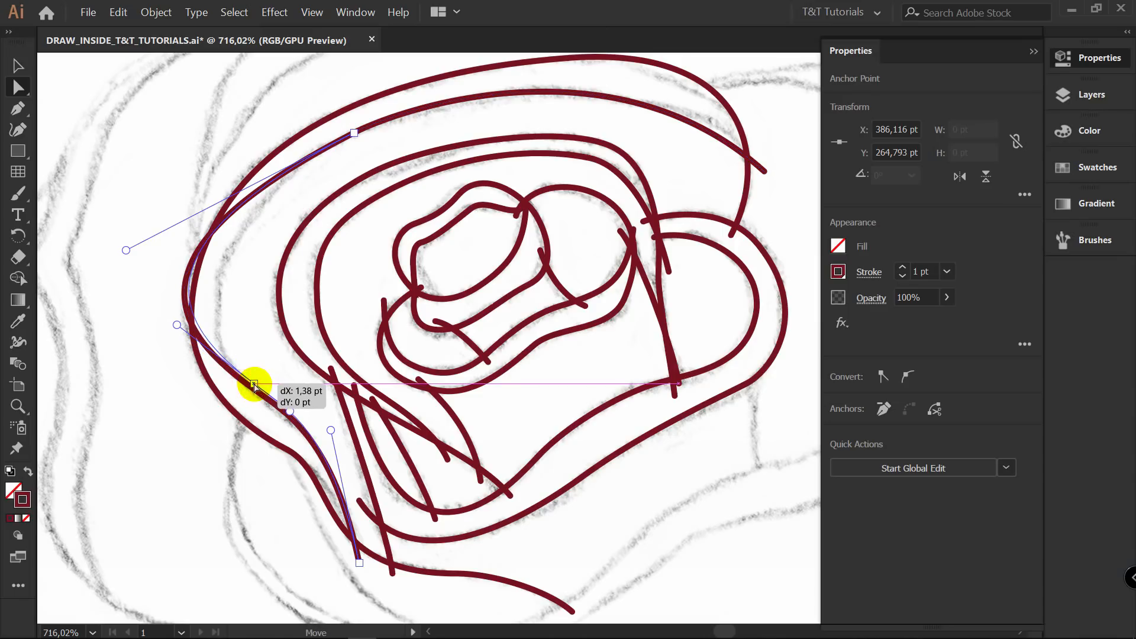
Shorten the handles along the left side of the inner edge line so the curve sits evenly inside the outer outline.
left_click_drag(179, 325, 204, 339)
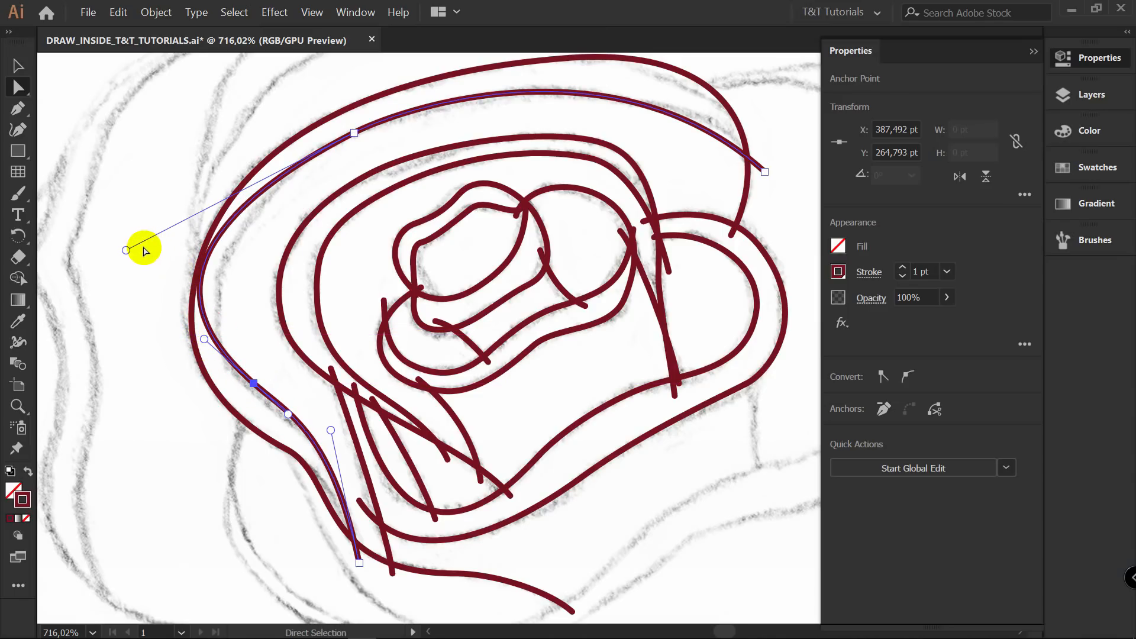
left_click_drag(125, 250, 169, 244)
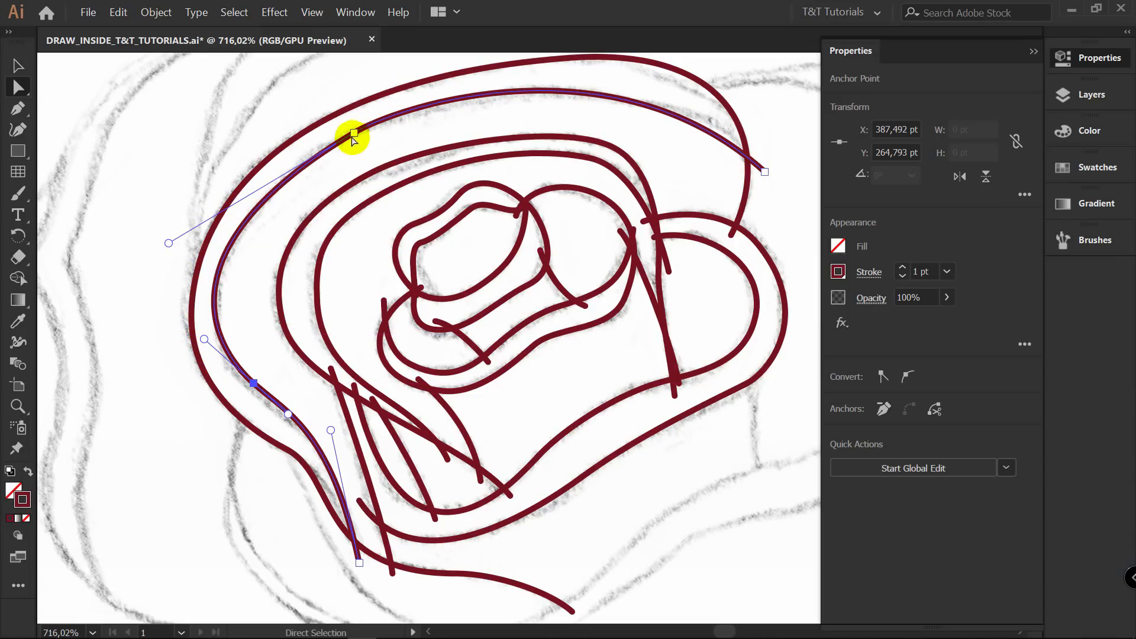
left_click(248, 304)
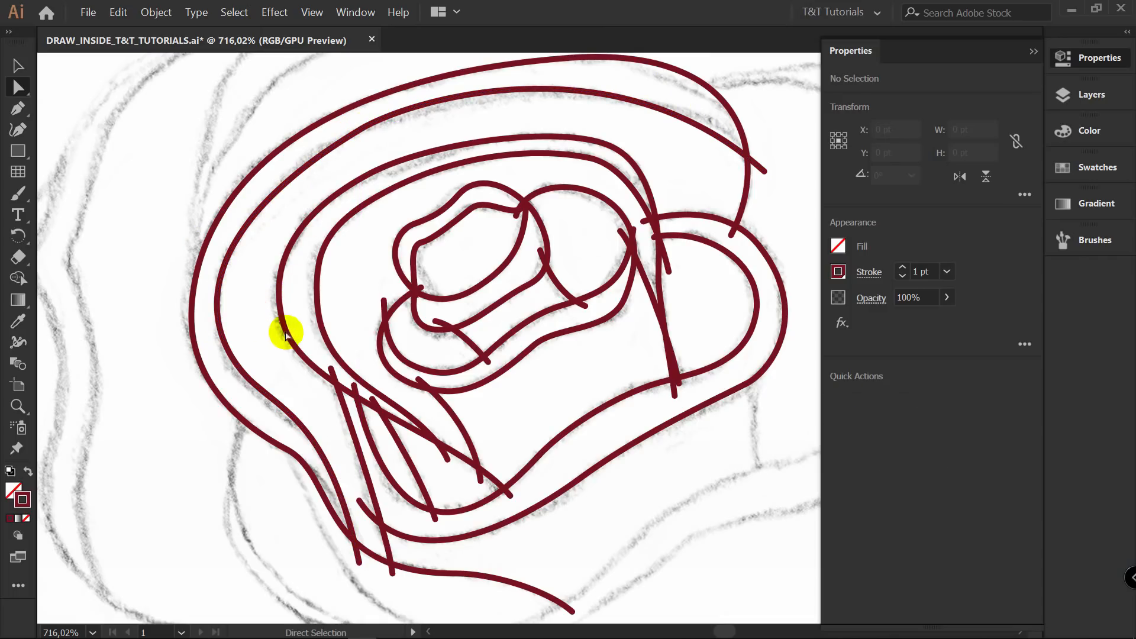
key("z")
left_click_drag(303, 471, 330, 305)
key("space")
key("v")
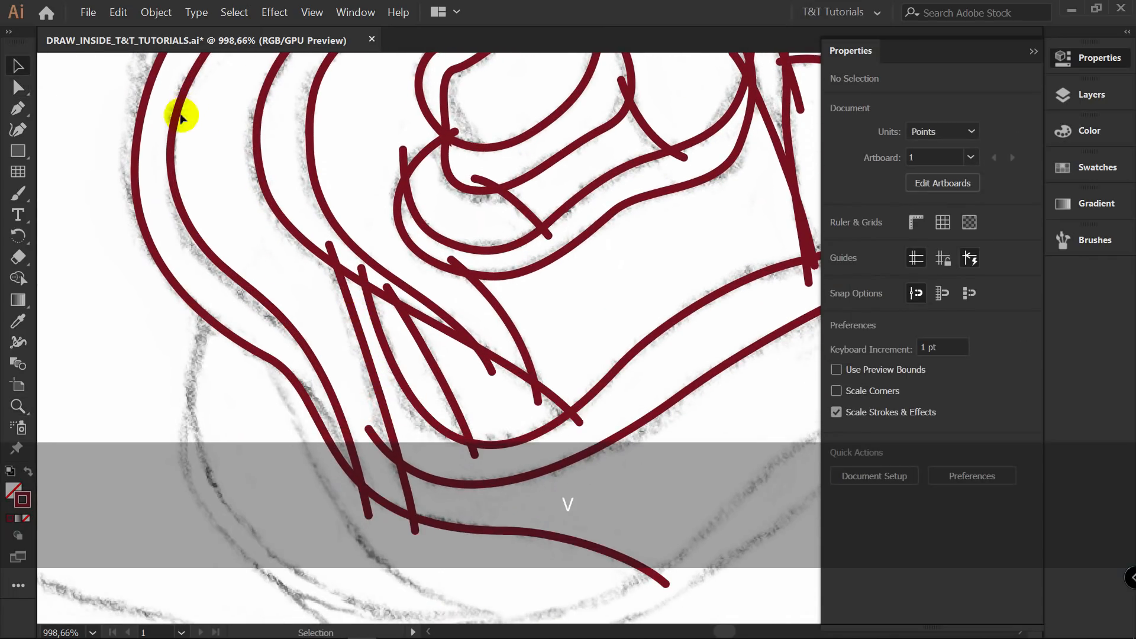
key("z")
left_click_drag(350, 499, 208, 375)
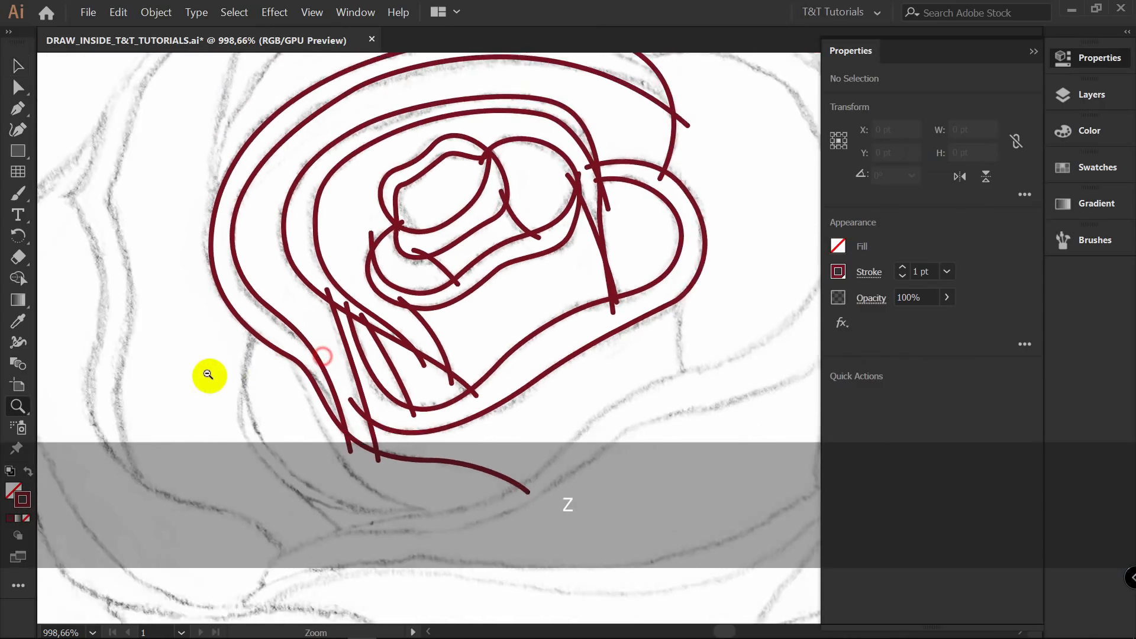
Continue the right petal's outer outline along its lower edge, past the crossing strokes to the lower-left overlap.
key("space")
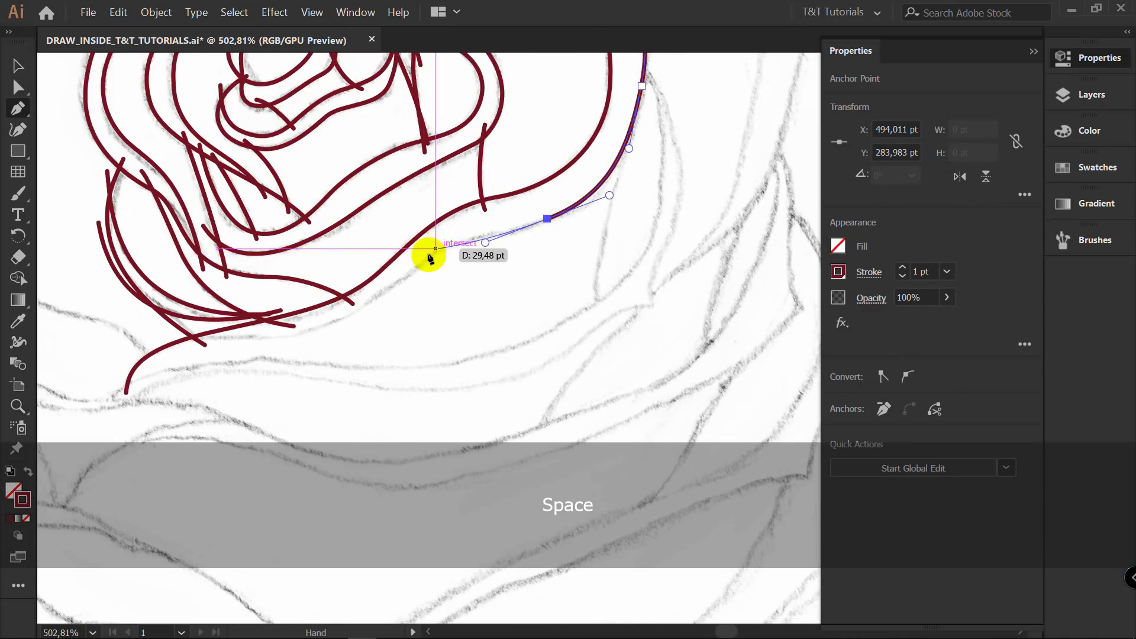
left_click_drag(430, 257, 387, 290)
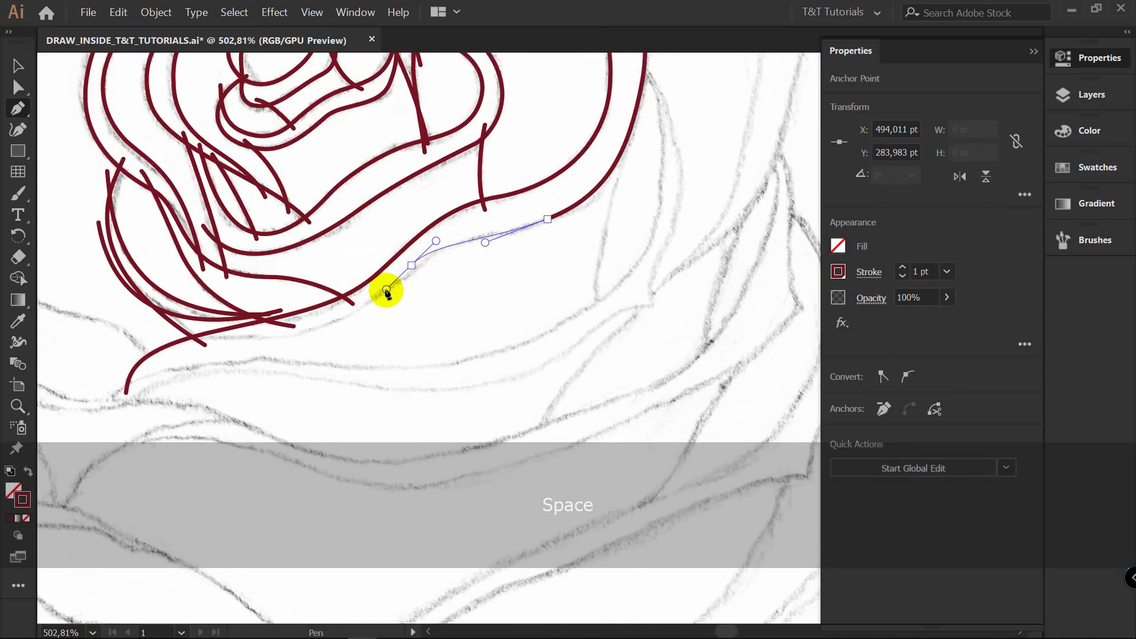
left_click_drag(280, 335, 234, 339)
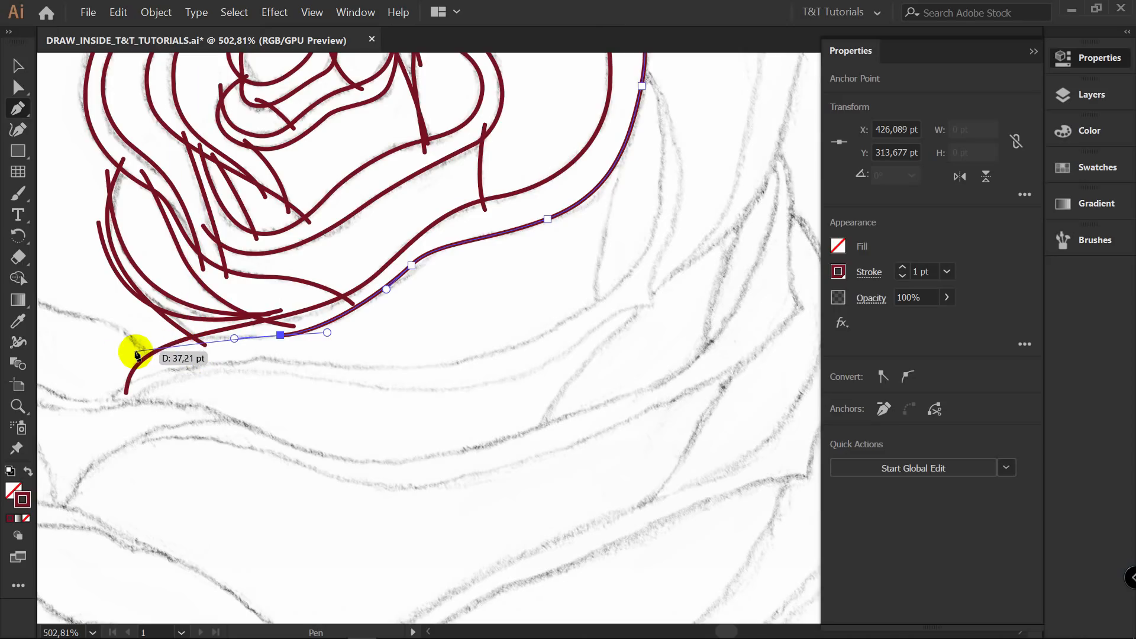
left_click_drag(161, 341, 125, 349)
key("a")
left_click(243, 383)
key("z")
left_click_drag(431, 292, 216, 321)
key("v")
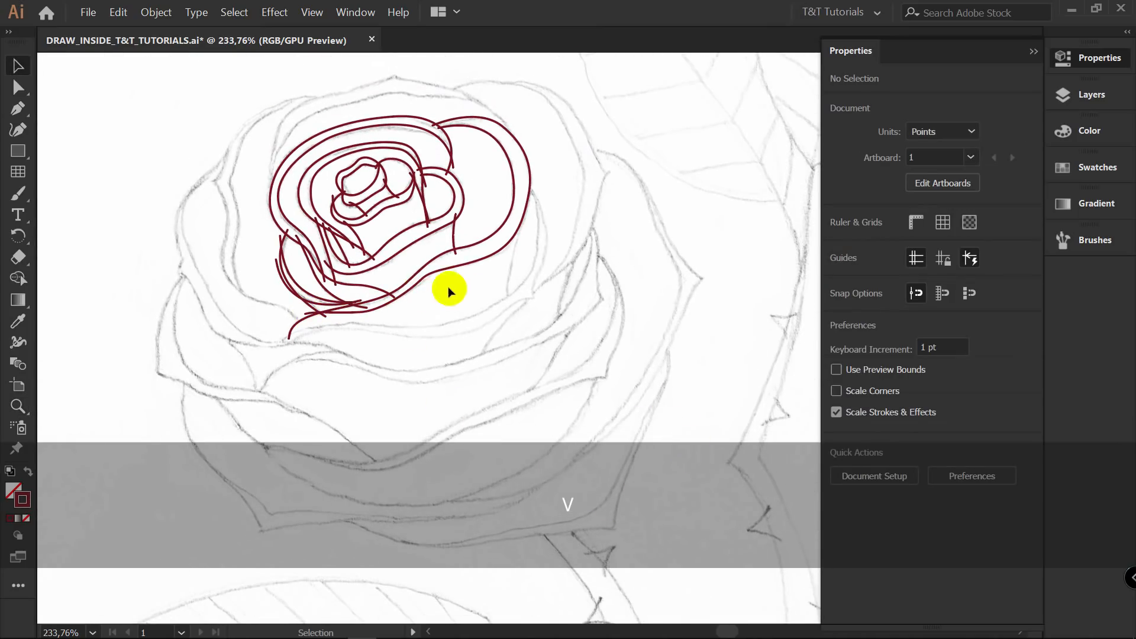
Nudge the two anchors along the lower edge of the right petal's outer outline to refine its curve.
key("z")
key("v")
left_click_drag(393, 291, 483, 235)
key("a")
left_click(477, 251)
left_click(446, 270)
left_click_drag(566, 226, 571, 220)
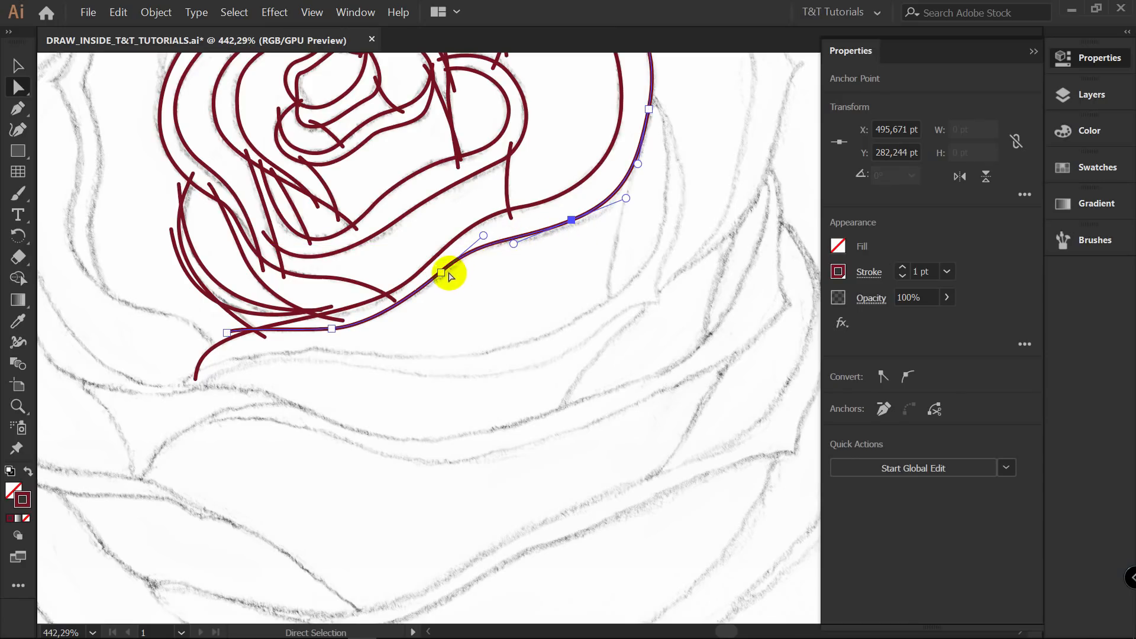
left_click_drag(441, 273, 439, 277)
left_click(491, 293)
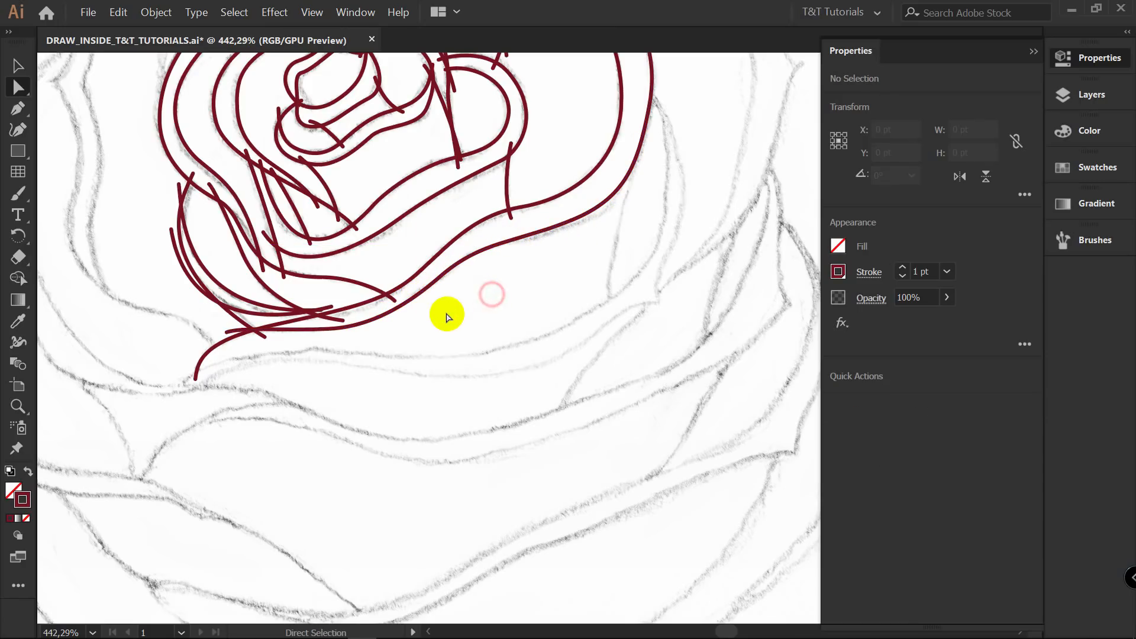
Delete the anchor at the right petal outline's upper-right curve and stretch the start handle to round the arc.
key("p")
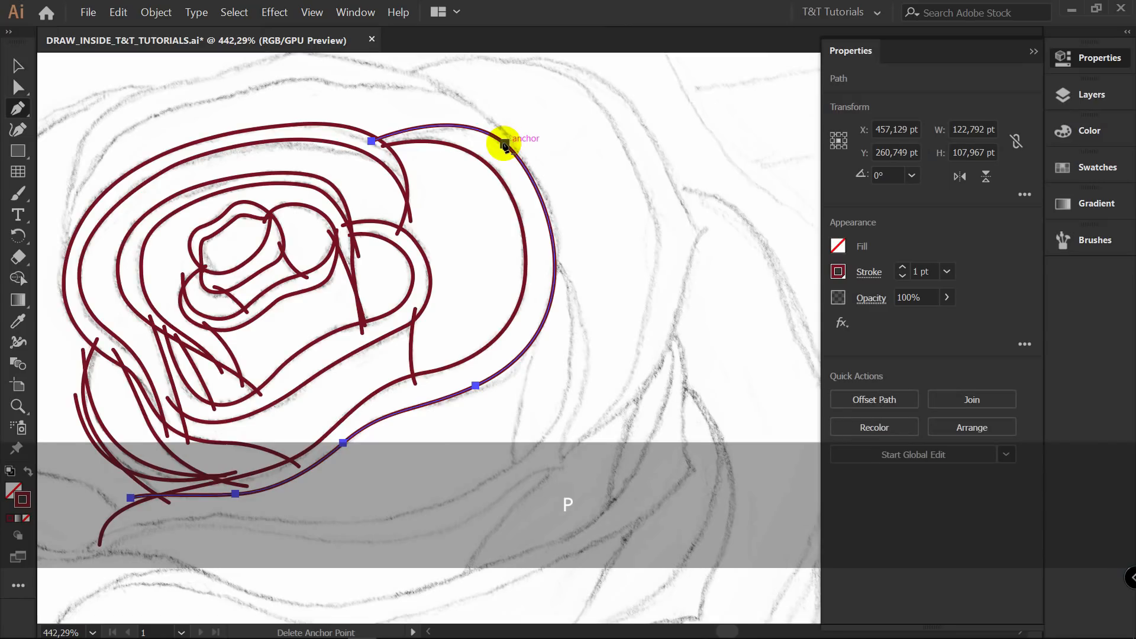
left_click(504, 145)
key("a")
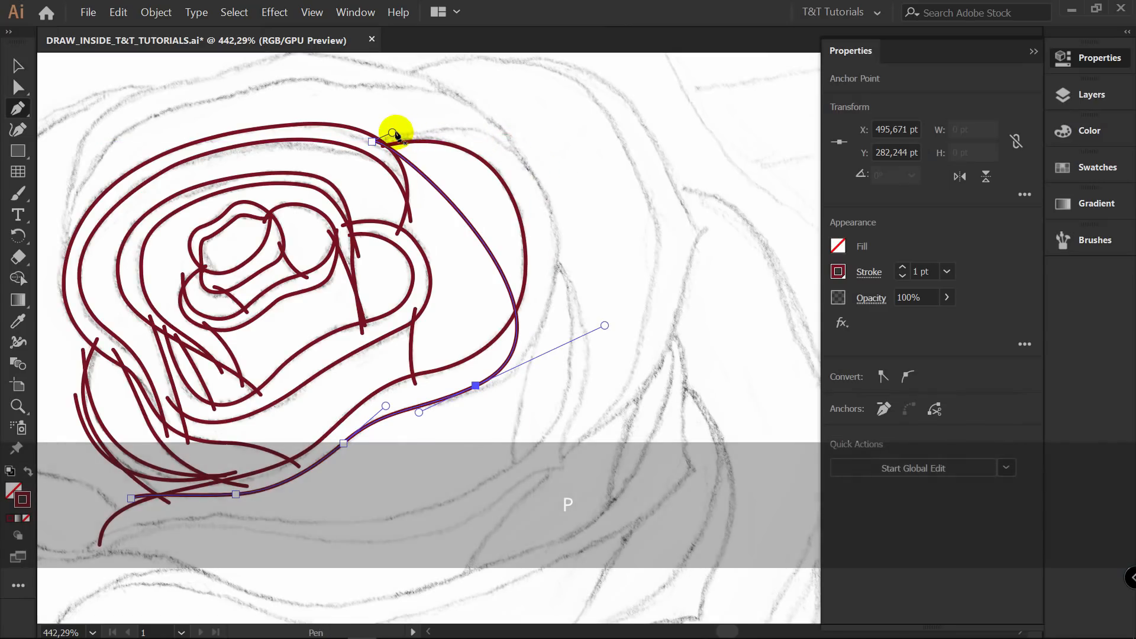
left_click_drag(398, 127, 578, 71)
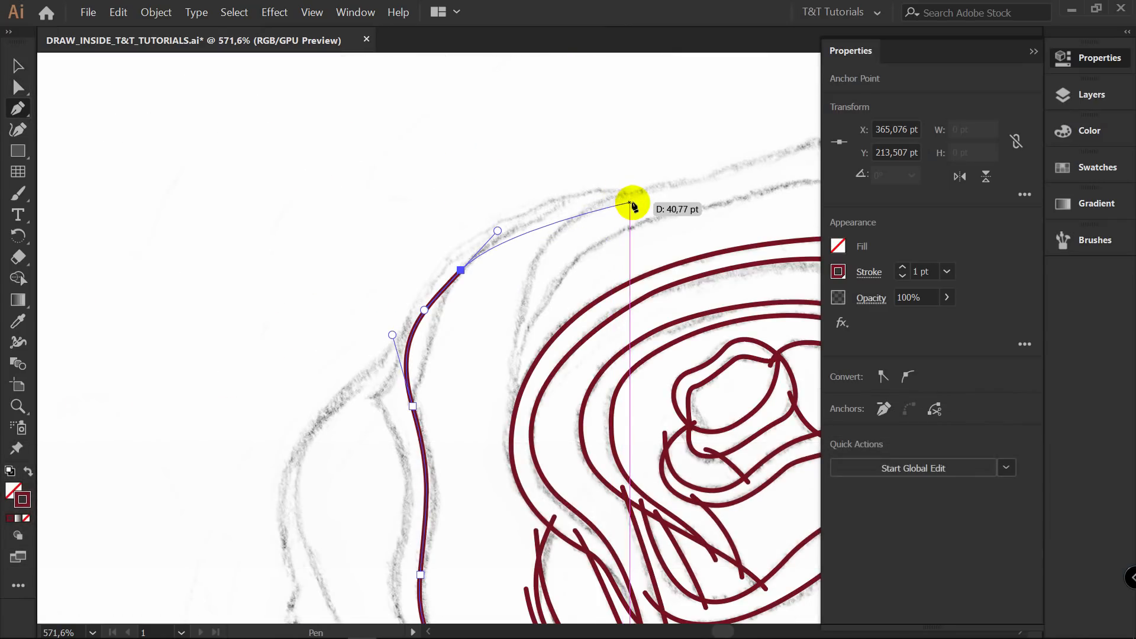
End the large left petal's line at its top and adjust its handles independently to form a sharp corner at the left bend.
left_click_drag(633, 203, 705, 204)
left_click_drag(419, 337, 437, 244)
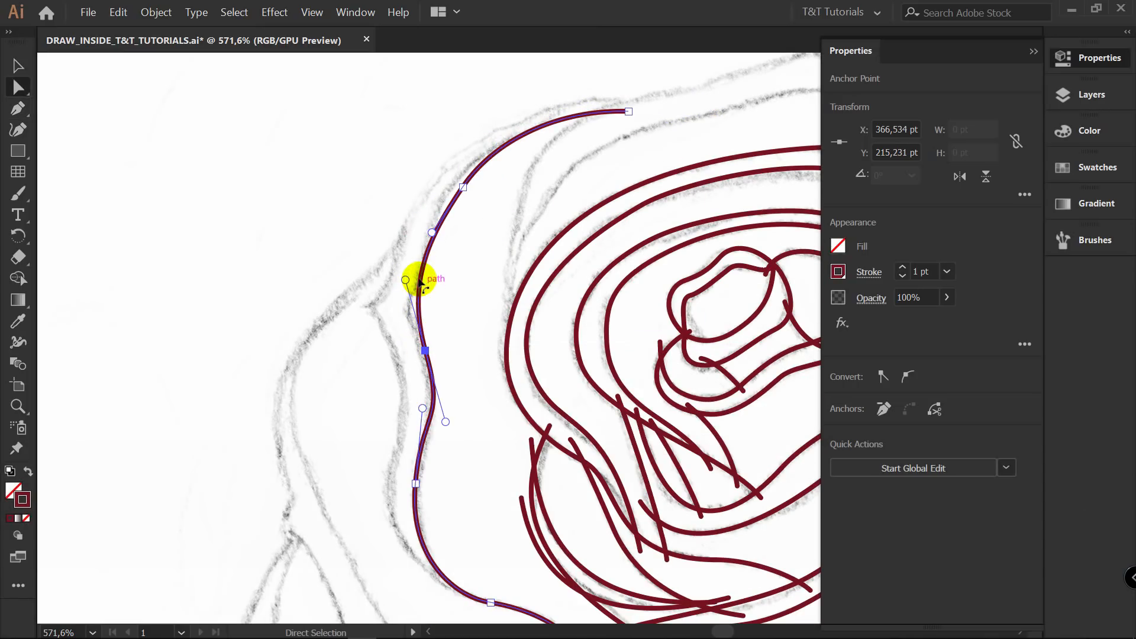
left_click_drag(431, 380, 438, 365)
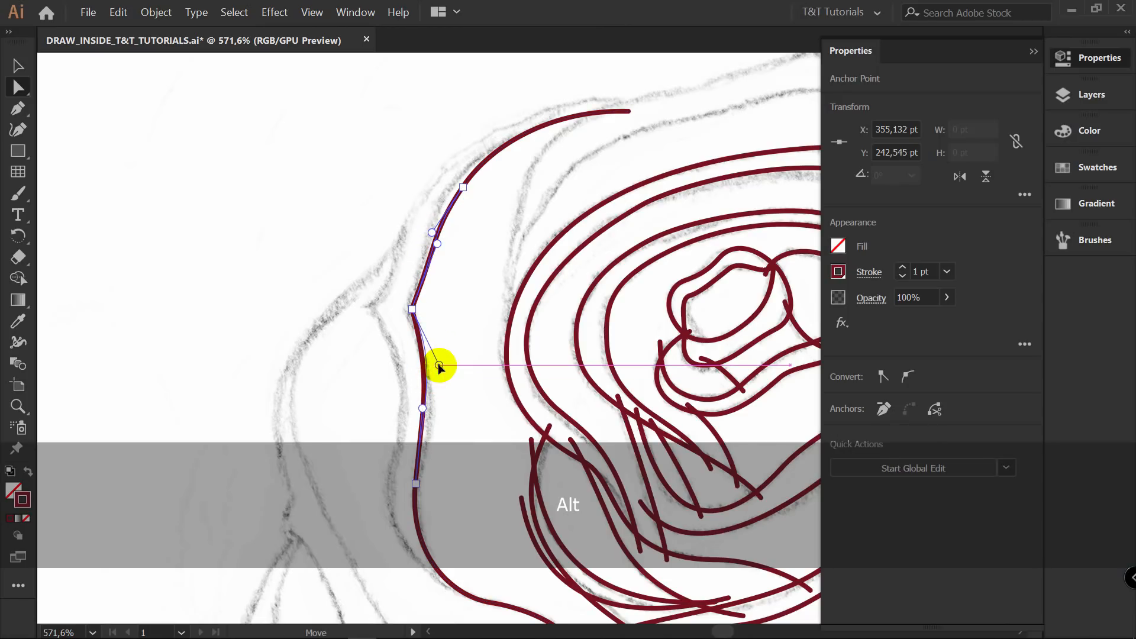
left_click_drag(416, 308, 449, 248)
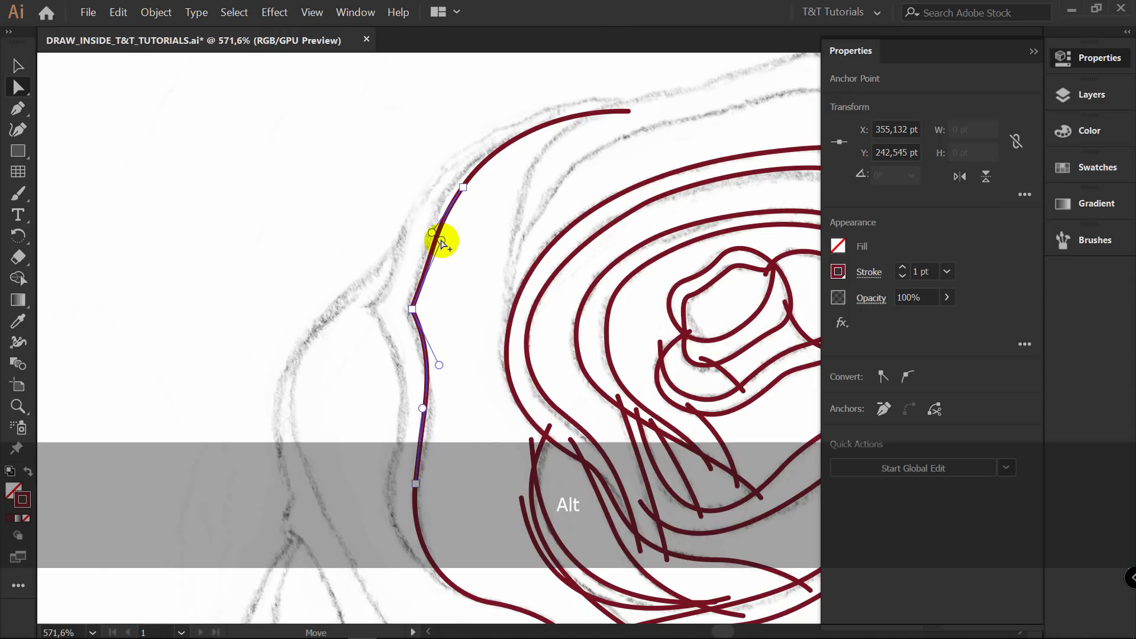
left_click_drag(438, 365, 434, 365)
Undo the extra anchors of the second left petal line and redraw it as one arc from the top to the pointed left bend.
key("space")
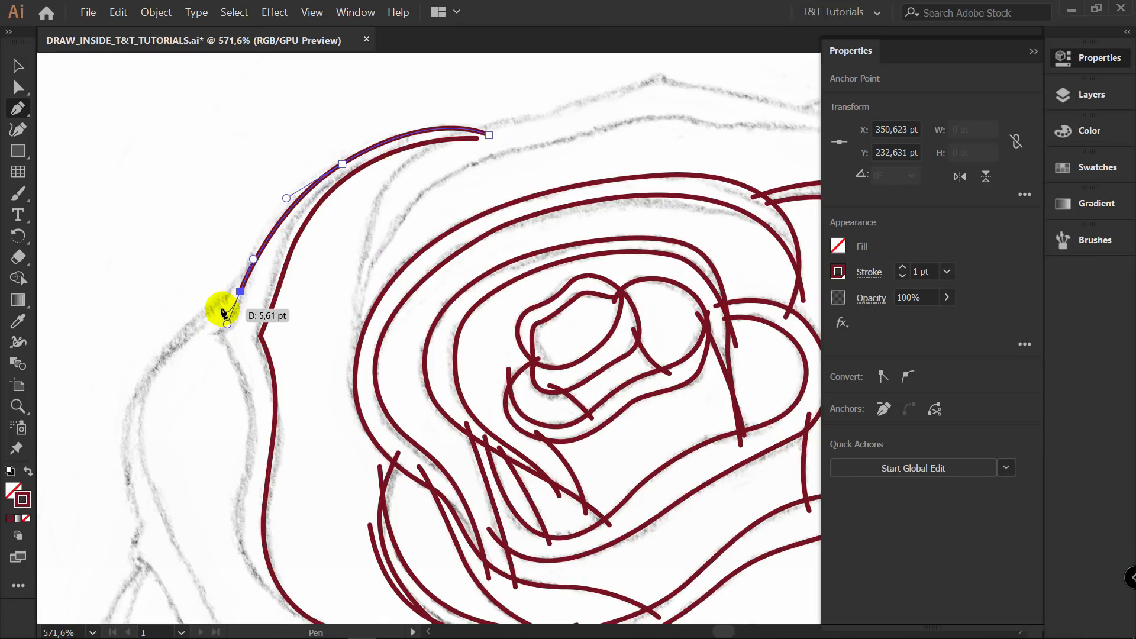
key("ctrl")
key("ctrl+z")
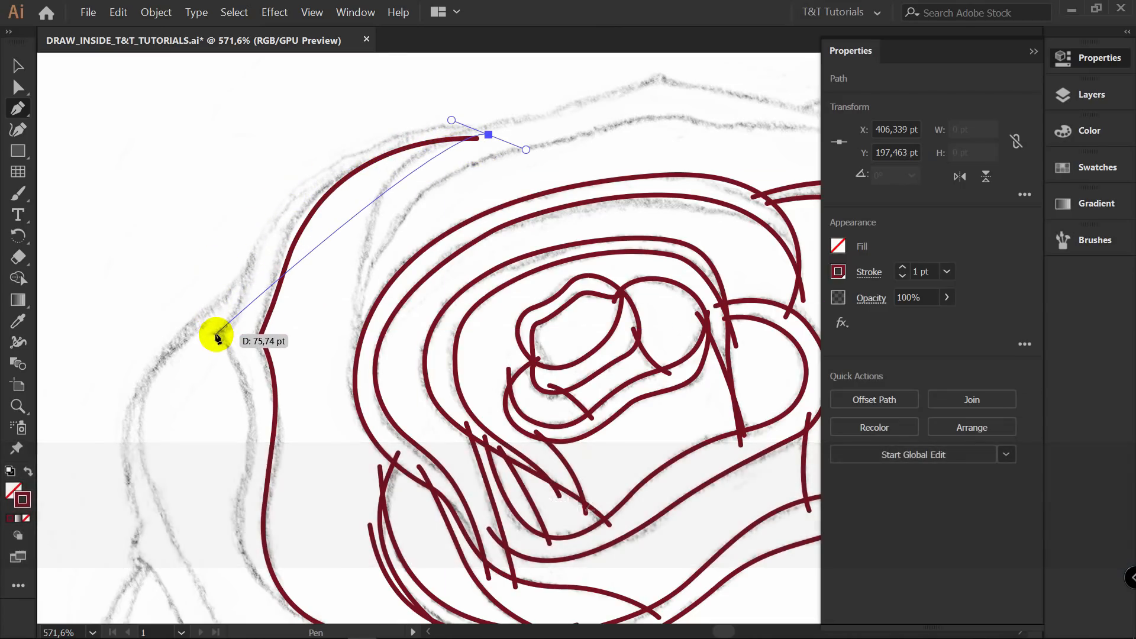
left_click_drag(200, 349, 198, 349)
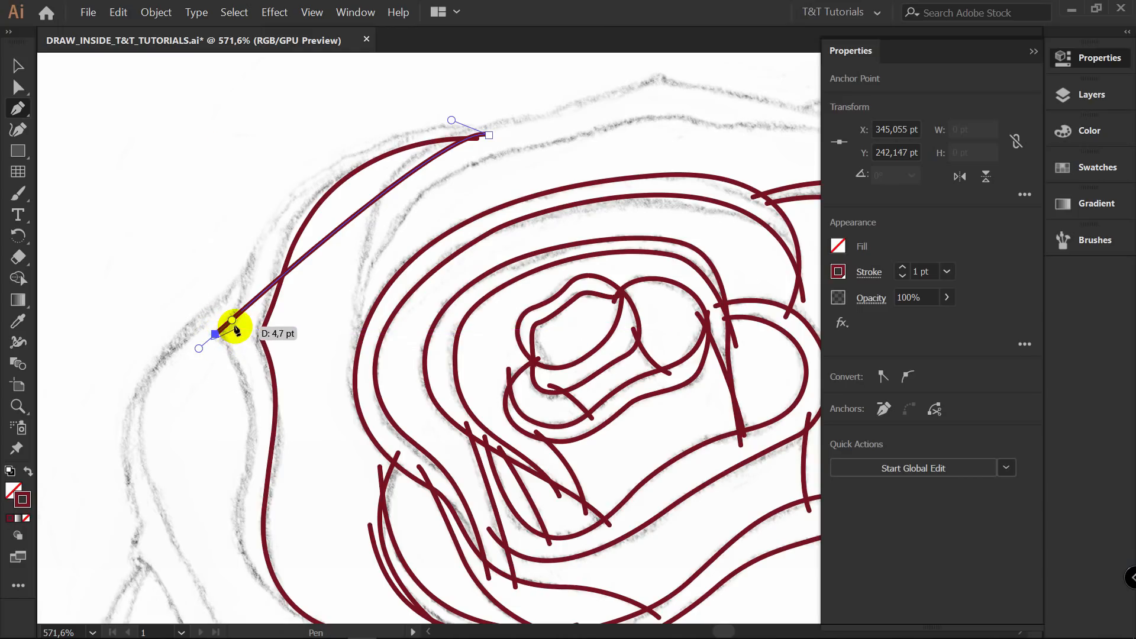
key("alt")
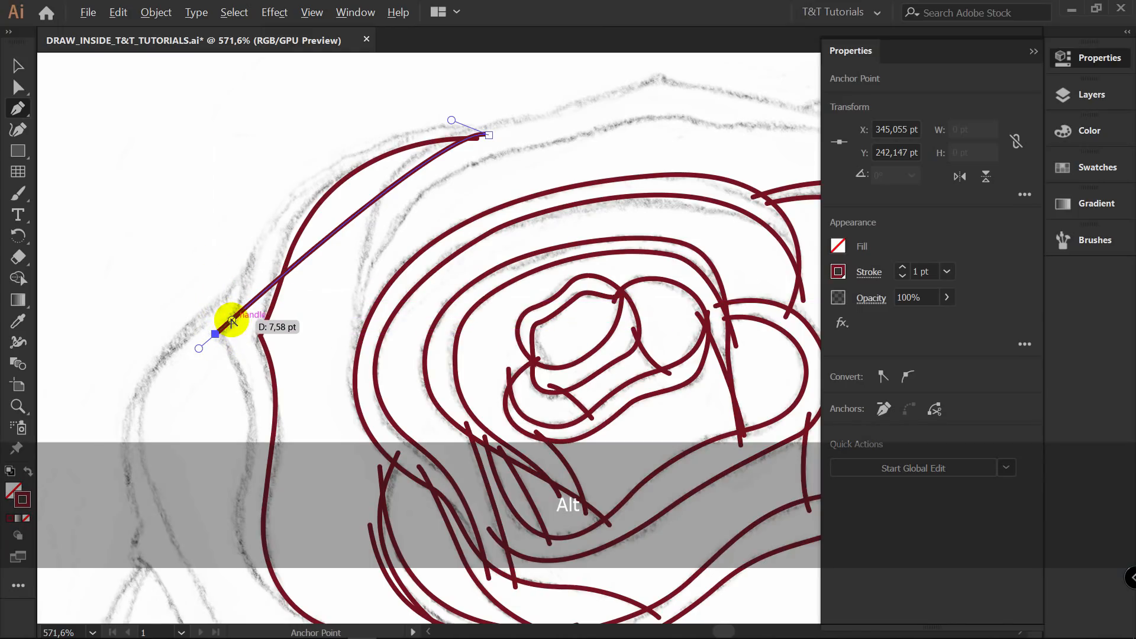
left_click_drag(232, 321, 256, 313)
mouse_move(452, 120)
left_mouse_down()
mouse_move(323, 99)
mouse_move(246, 117)
left_mouse_up()
Extend the second left petal line from its pointed bend down to the lower overlap and stretch its handles to match the sketch.
left_click_drag(266, 241, 316, 84)
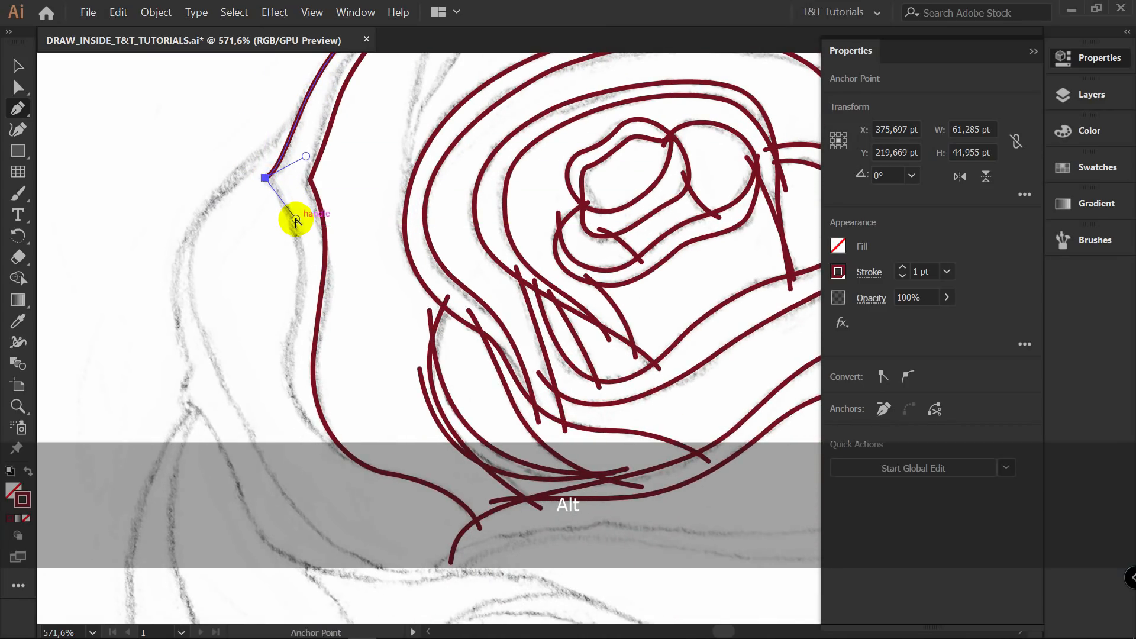
left_click_drag(296, 220, 248, 369)
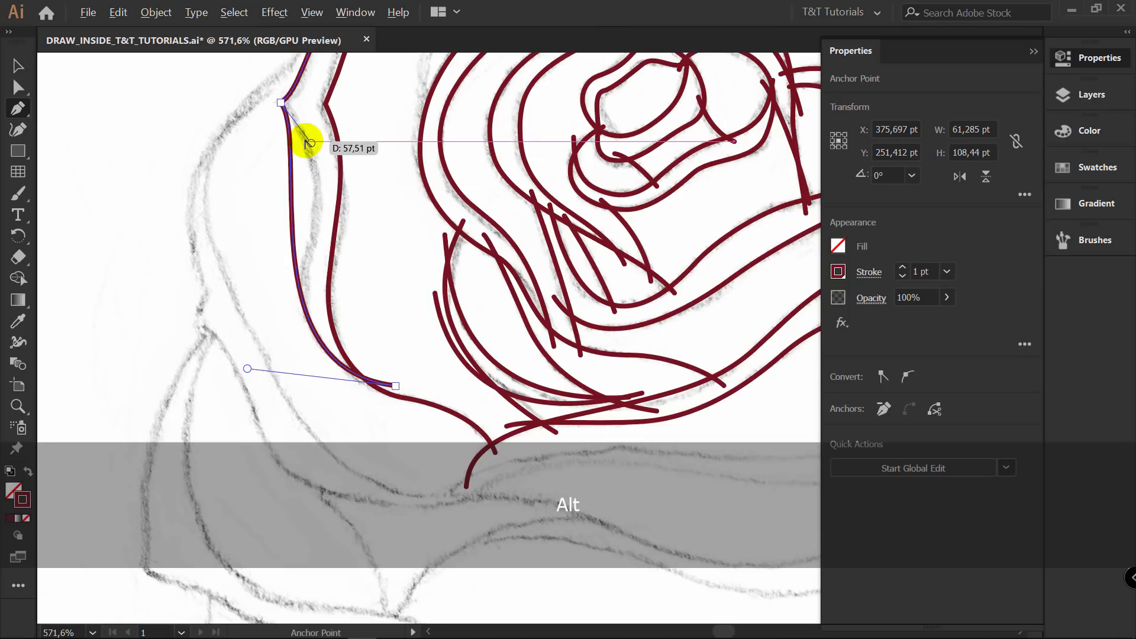
left_click_drag(311, 144, 372, 195)
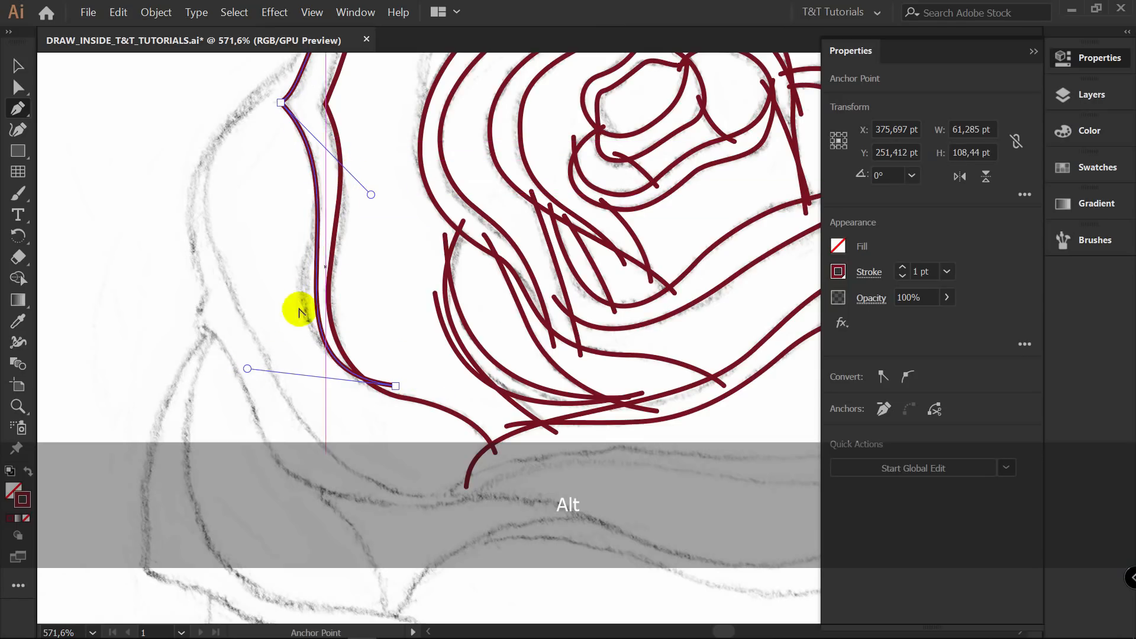
left_click_drag(248, 369, 222, 361)
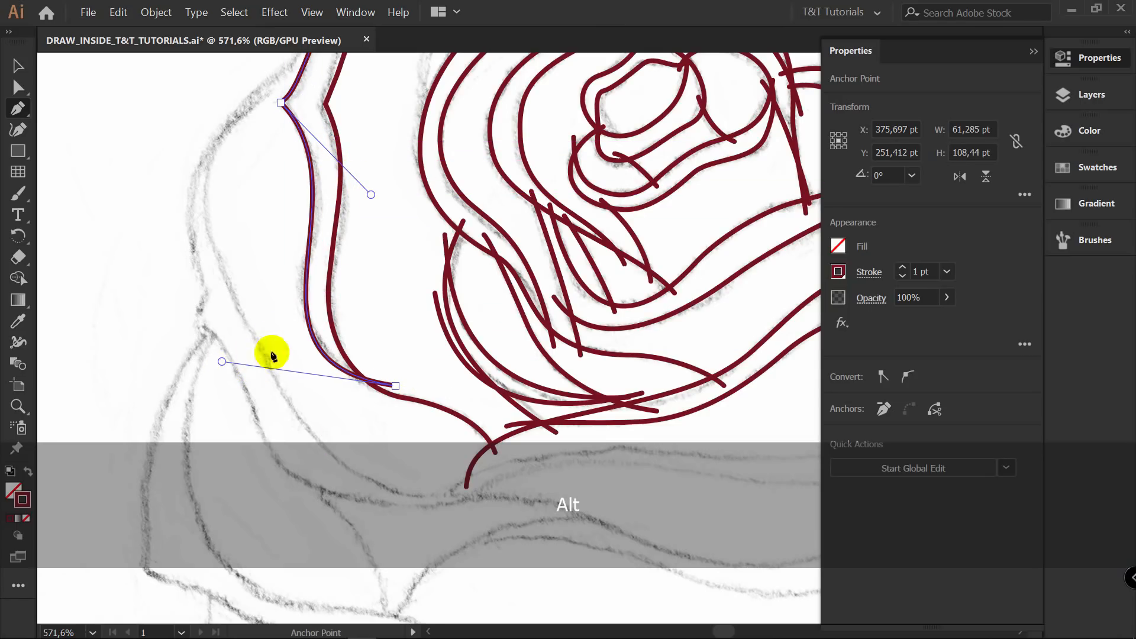
key("v")
left_click(392, 285)
left_click_drag(417, 201, 349, 373)
key("v")
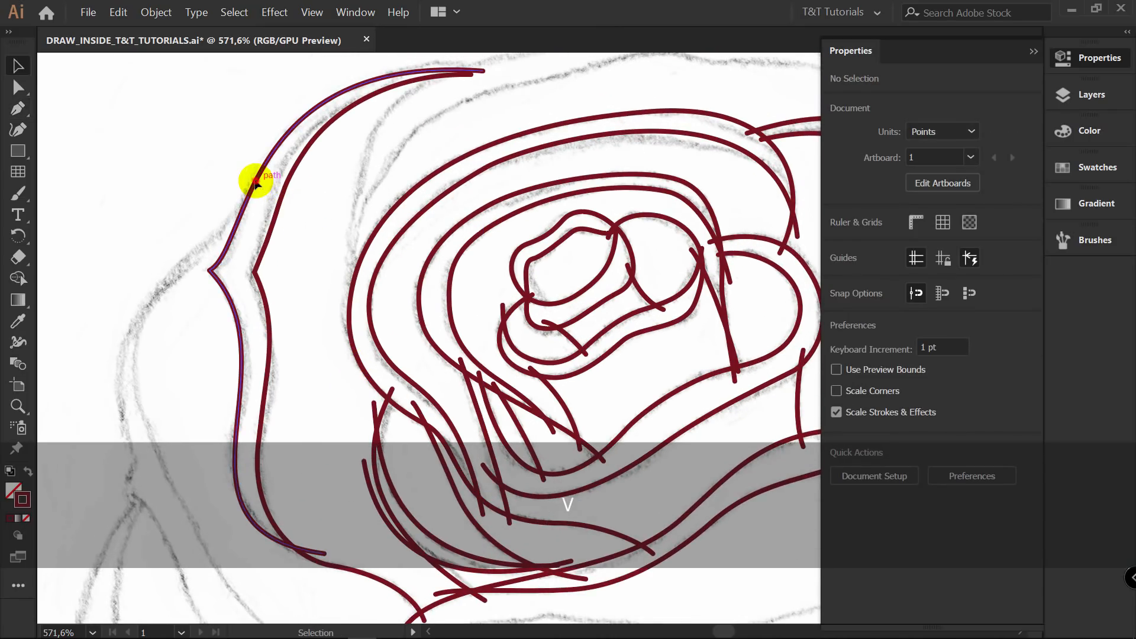
left_click(255, 181)
key("a")
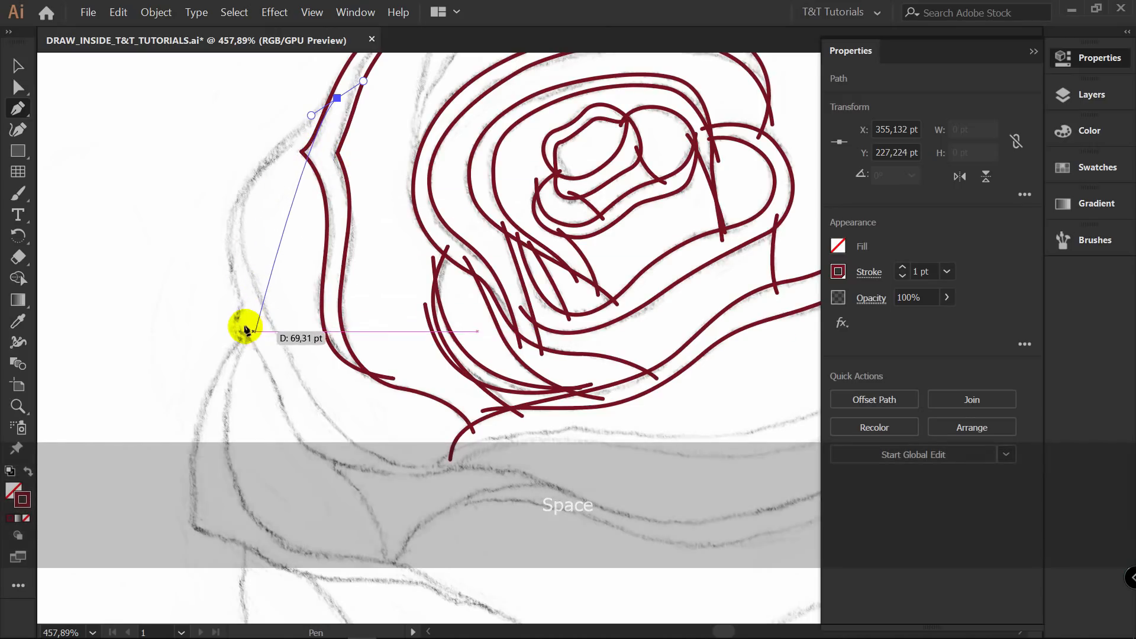
Draw the outermost left petal line through the left bend to the lower overlap, and split the handles at the bend into a corner.
left_click_drag(238, 330, 240, 353)
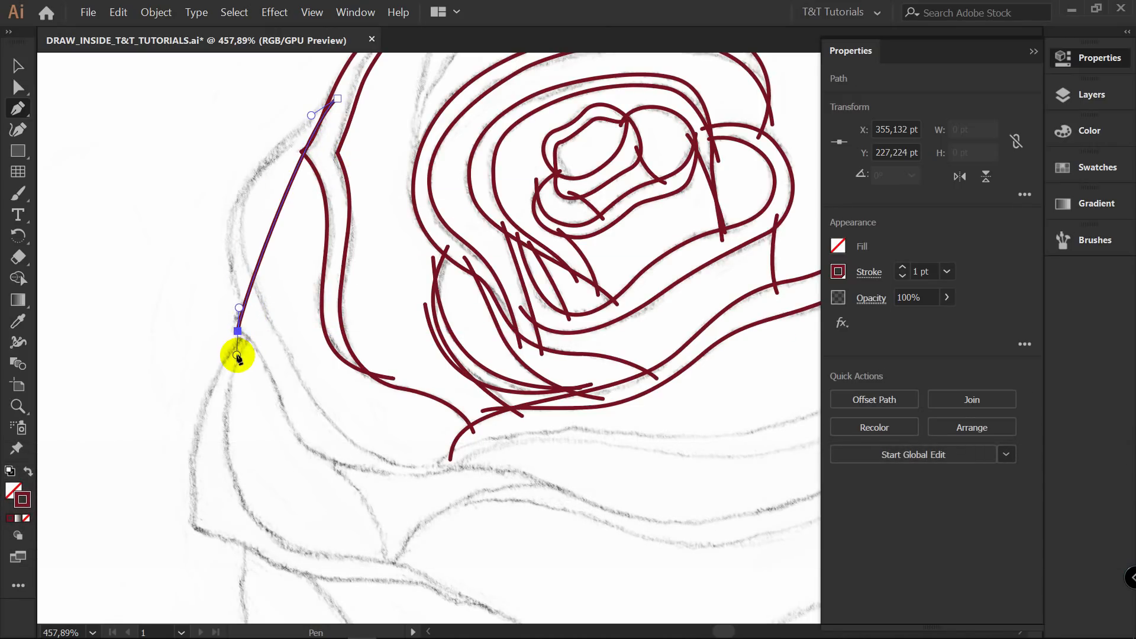
left_click_drag(478, 463, 660, 433)
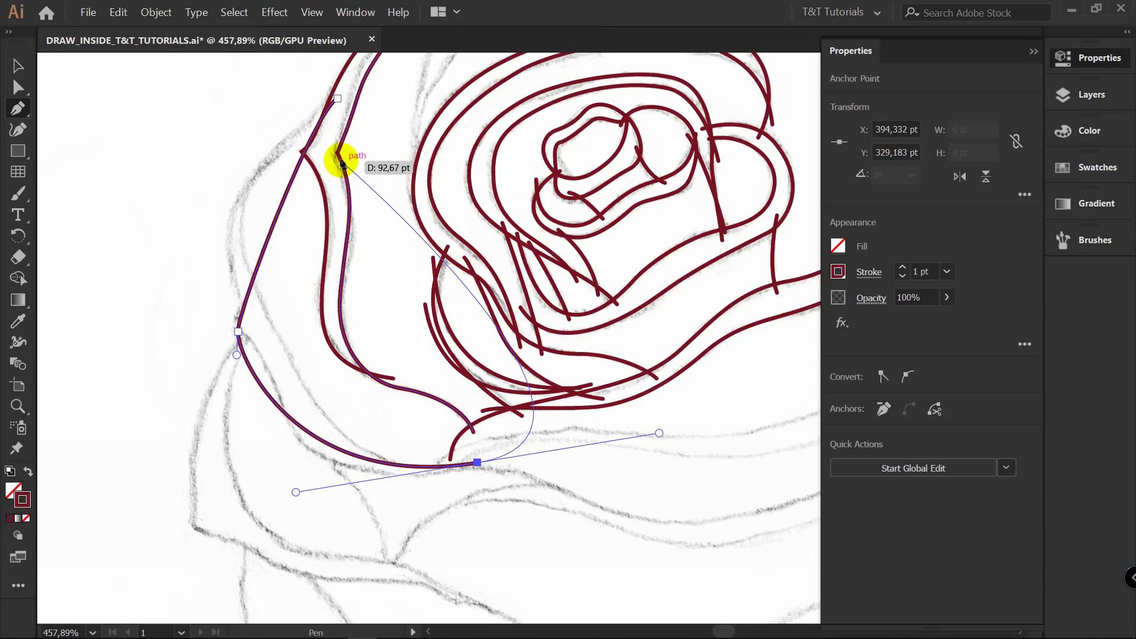
key("a")
left_click(238, 331)
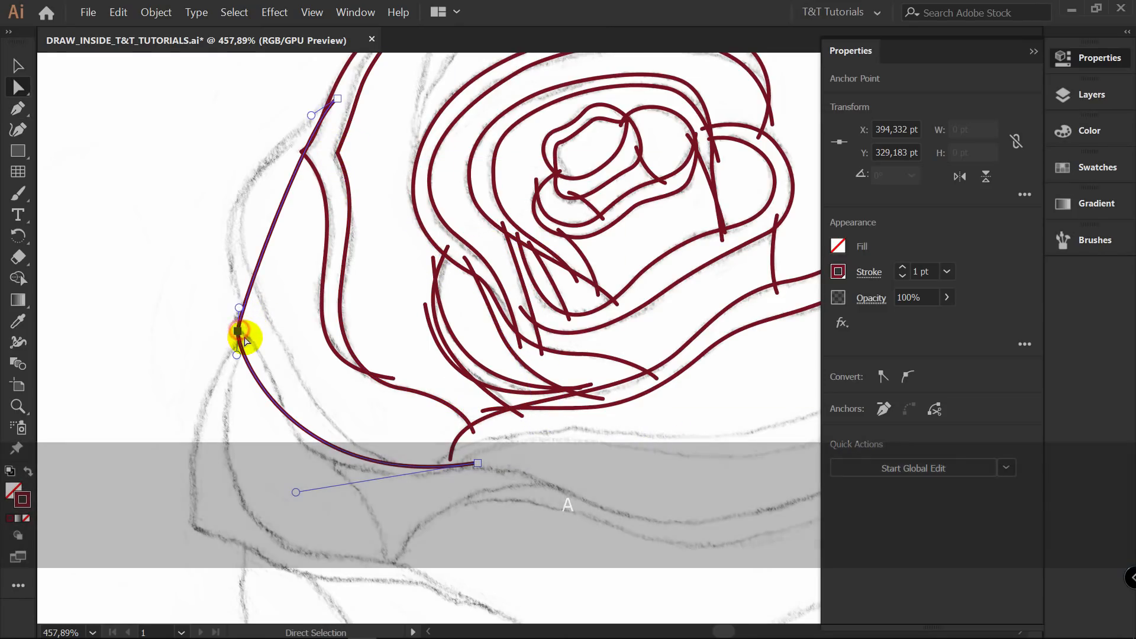
key("alt")
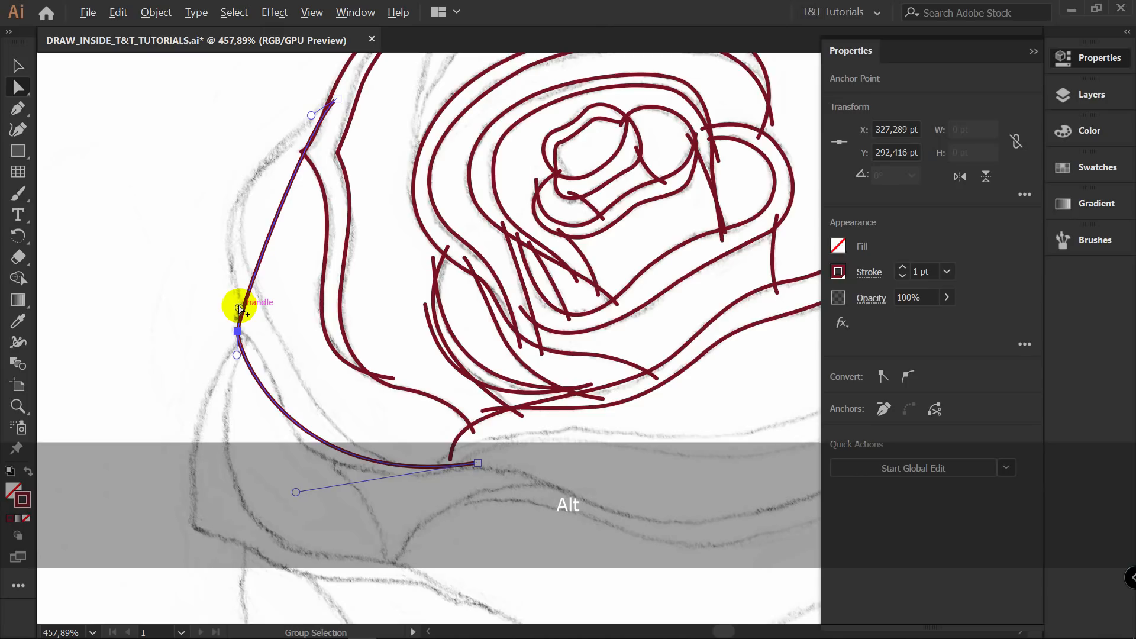
left_click_drag(252, 305, 251, 304)
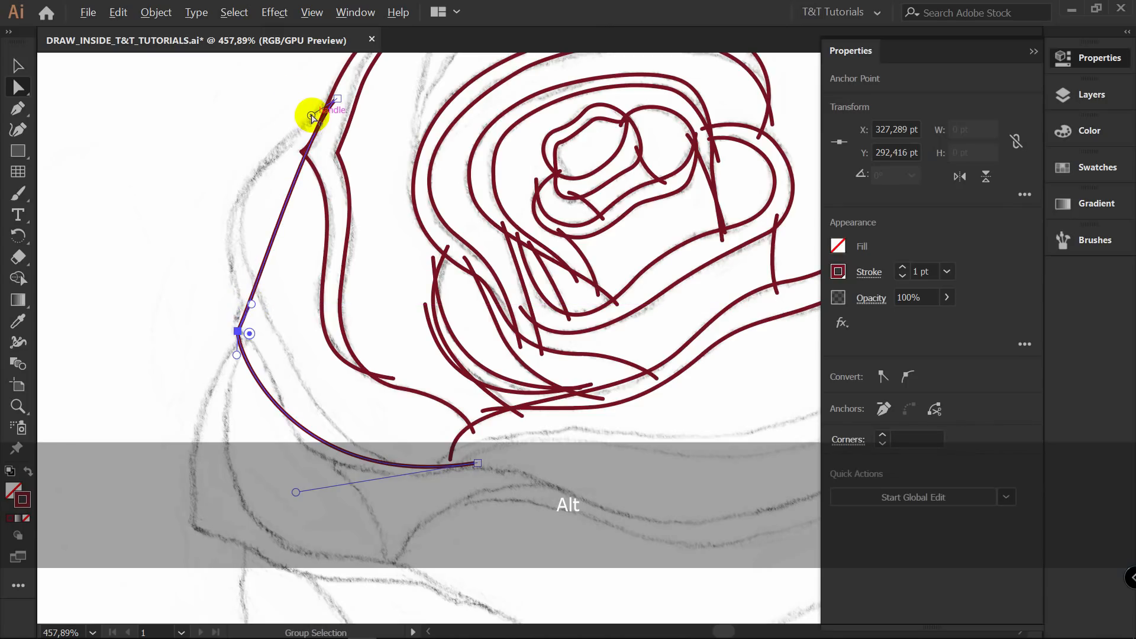
Stretch the top anchor's handle outward so the outermost left petal line bulges along the sketched arc above the bend.
left_click_drag(312, 116, 274, 128)
left_click_drag(211, 163, 170, 194)
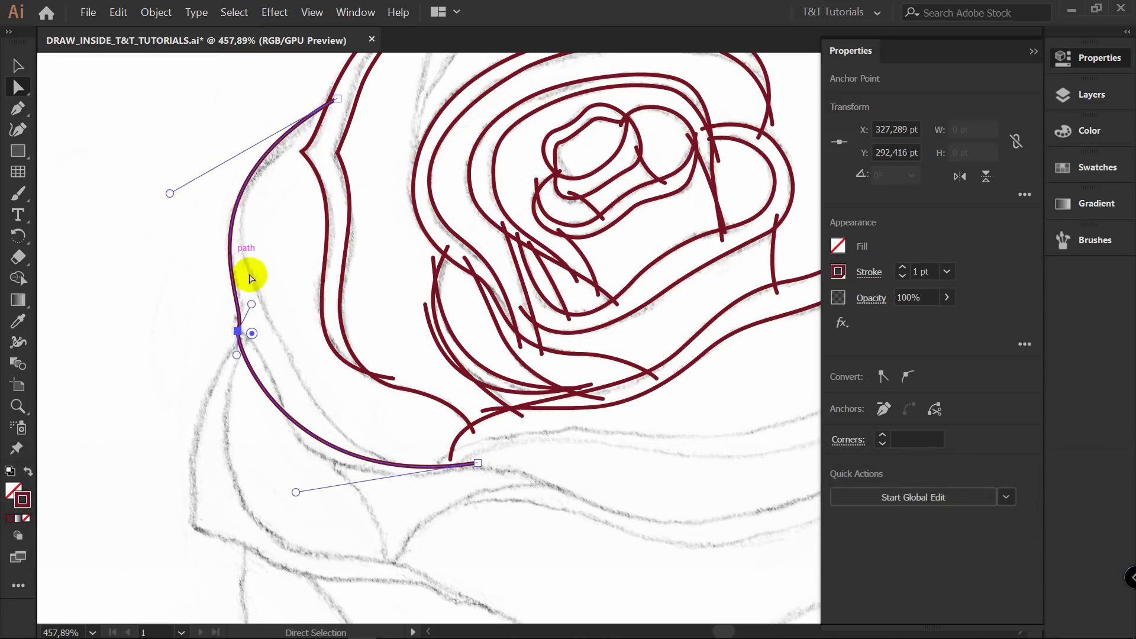
left_click(337, 99)
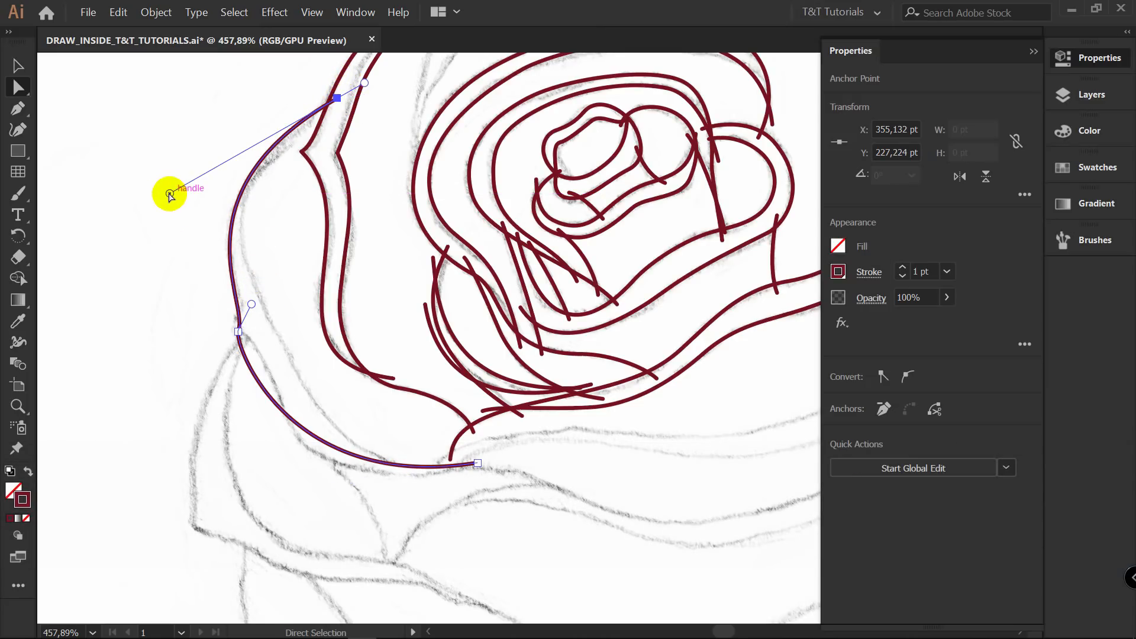
mouse_move(170, 194)
left_mouse_down()
mouse_move(199, 179)
mouse_move(183, 185)
left_mouse_up()
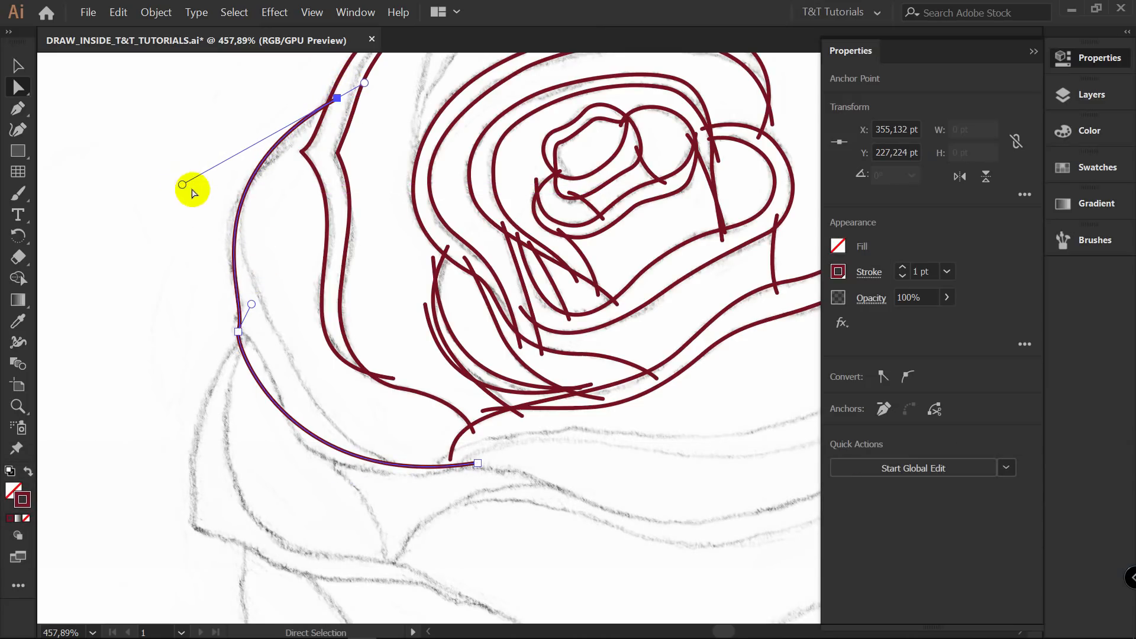
Adjust the handles of the segment below the left bend so it sweeps along the sketch to the lower overlap.
left_click(238, 332)
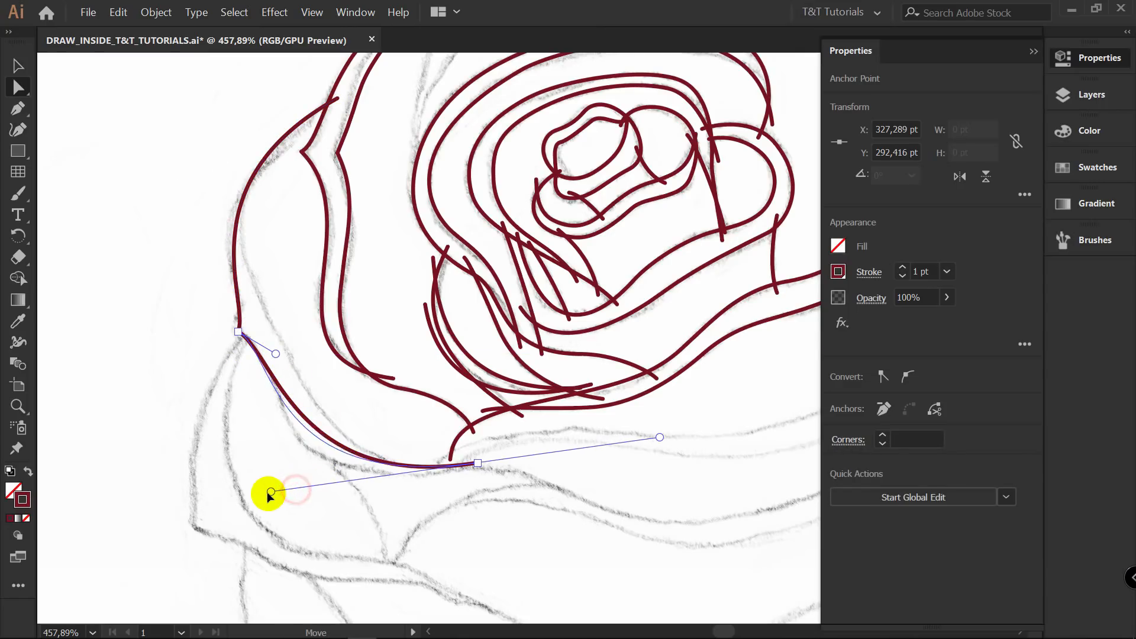
left_click_drag(271, 492, 251, 506)
left_click(237, 331)
left_click(239, 331)
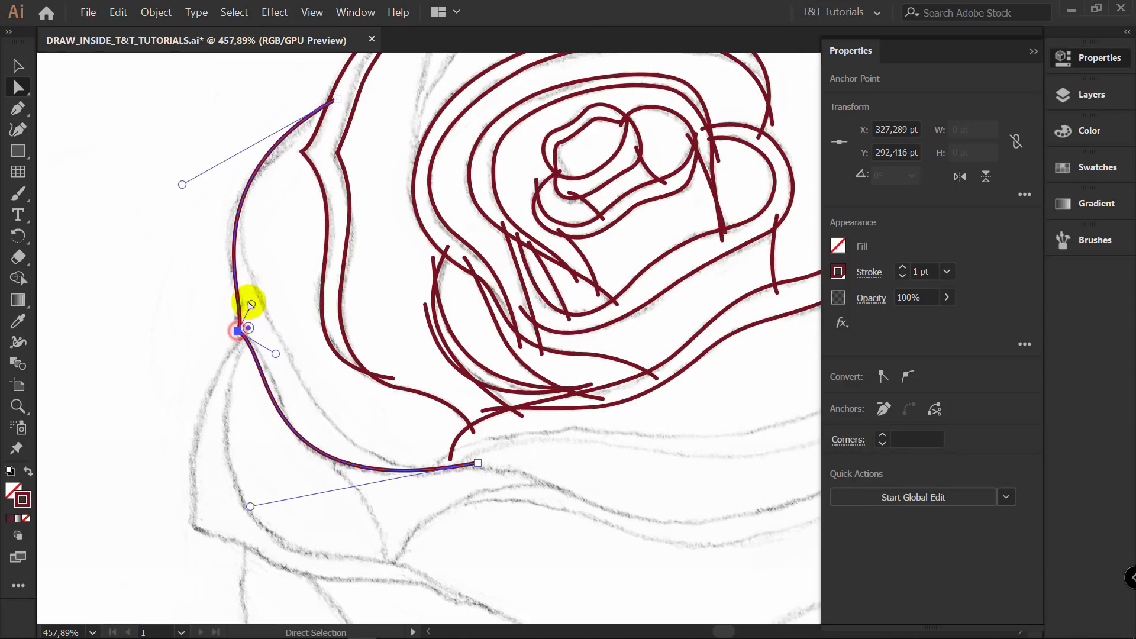
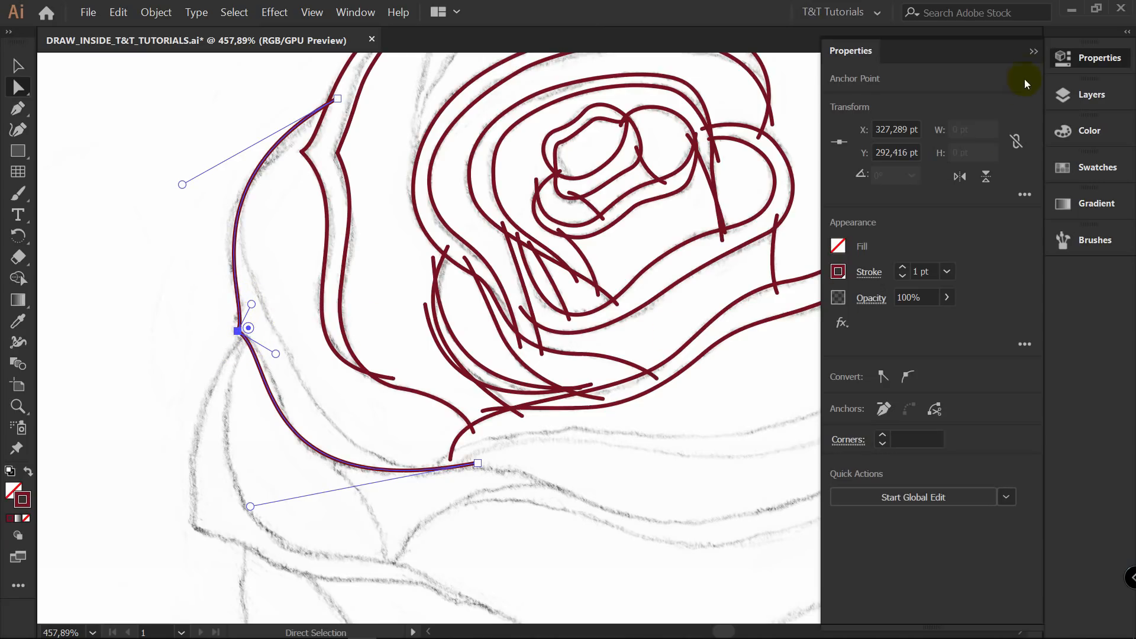
left_click(909, 377)
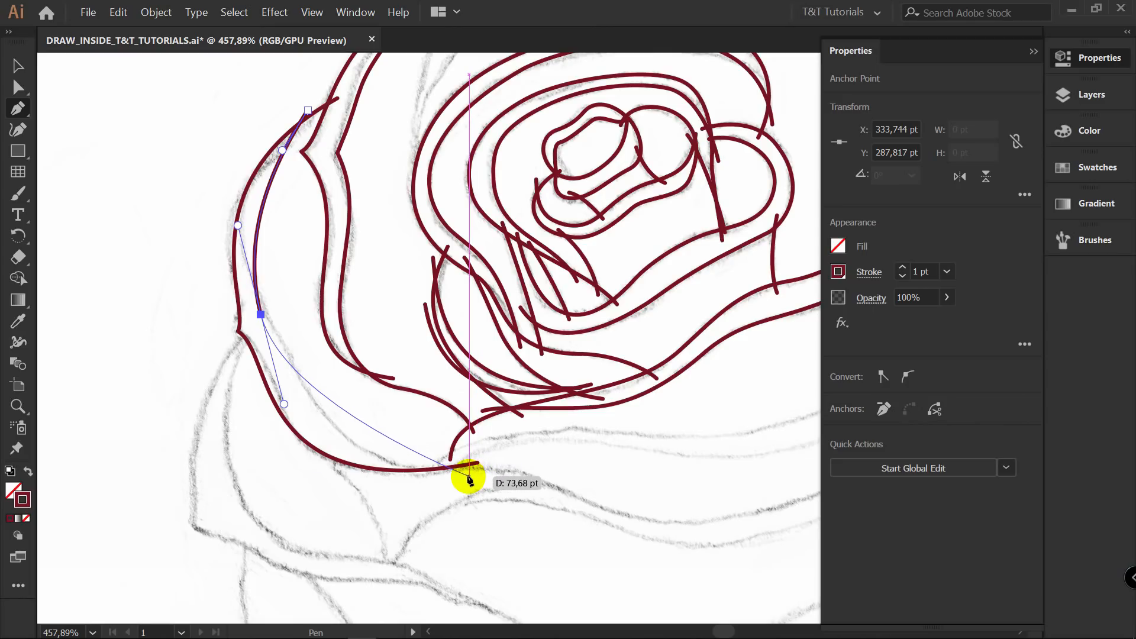
Finish the inner parallel line of the outer left petal with a curved end just past the lower overlap.
left_click_drag(469, 478, 563, 481)
left_click_drag(390, 393, 292, 246)
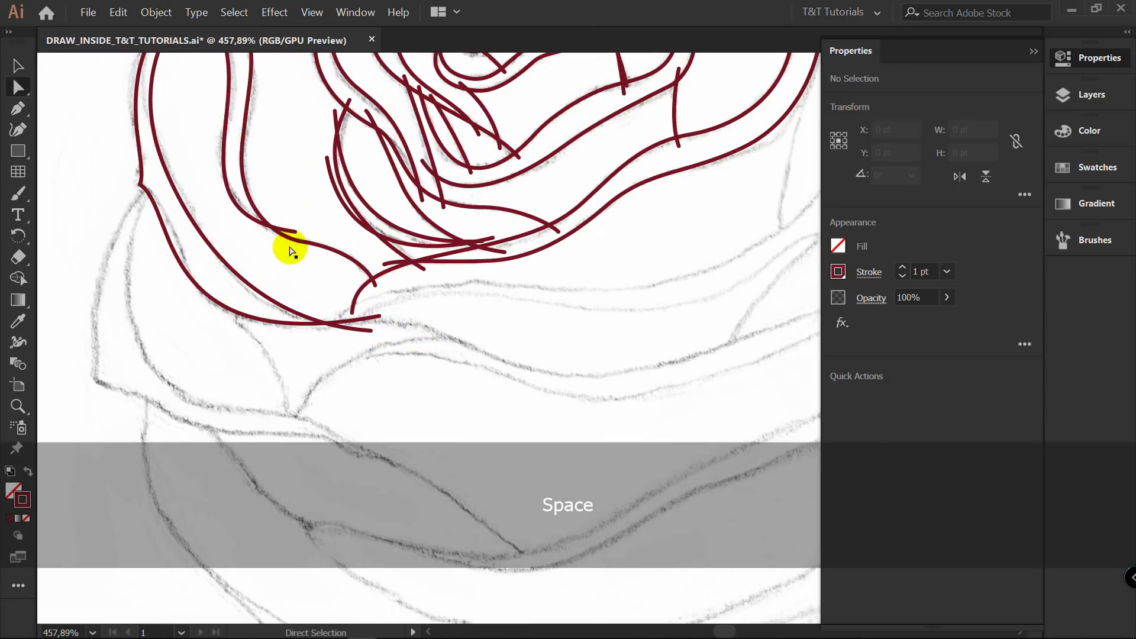
key("v")
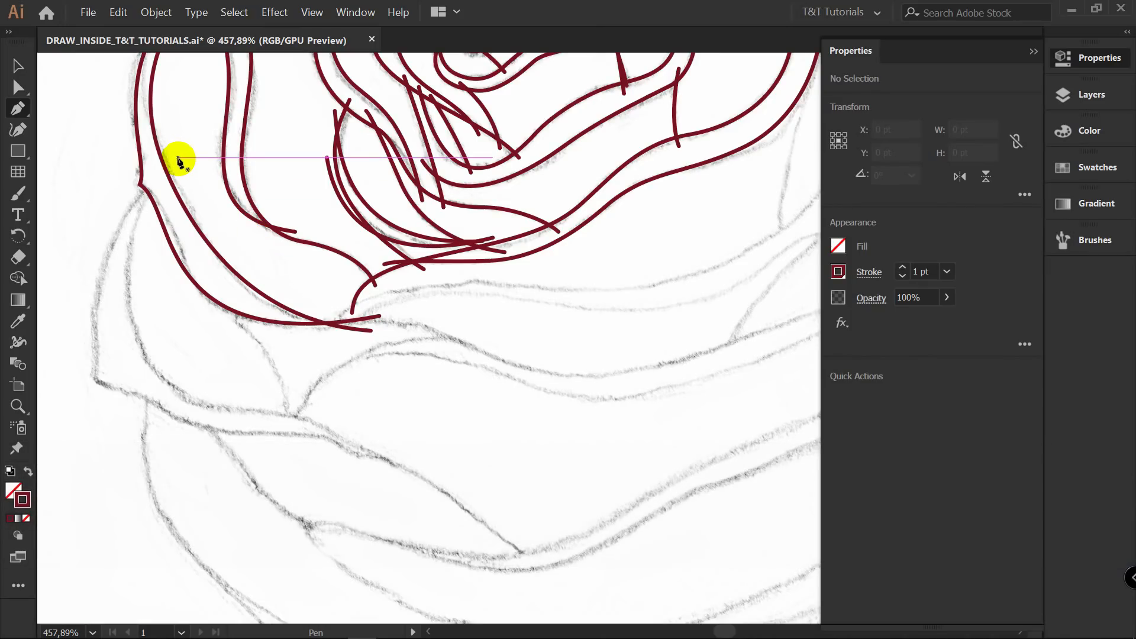
Trace the lower-left petal's inner edge from the left bend, around its lower curve, to the sketched meeting point at lower center.
left_click(156, 184)
left_click_drag(152, 368, 181, 390)
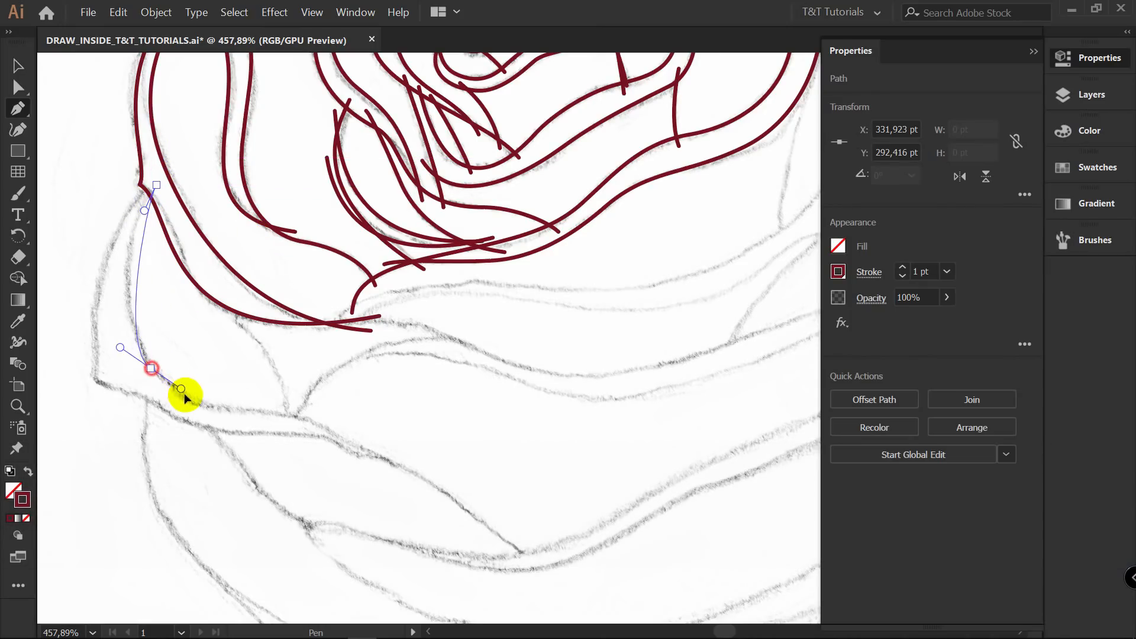
left_click_drag(201, 427, 200, 426)
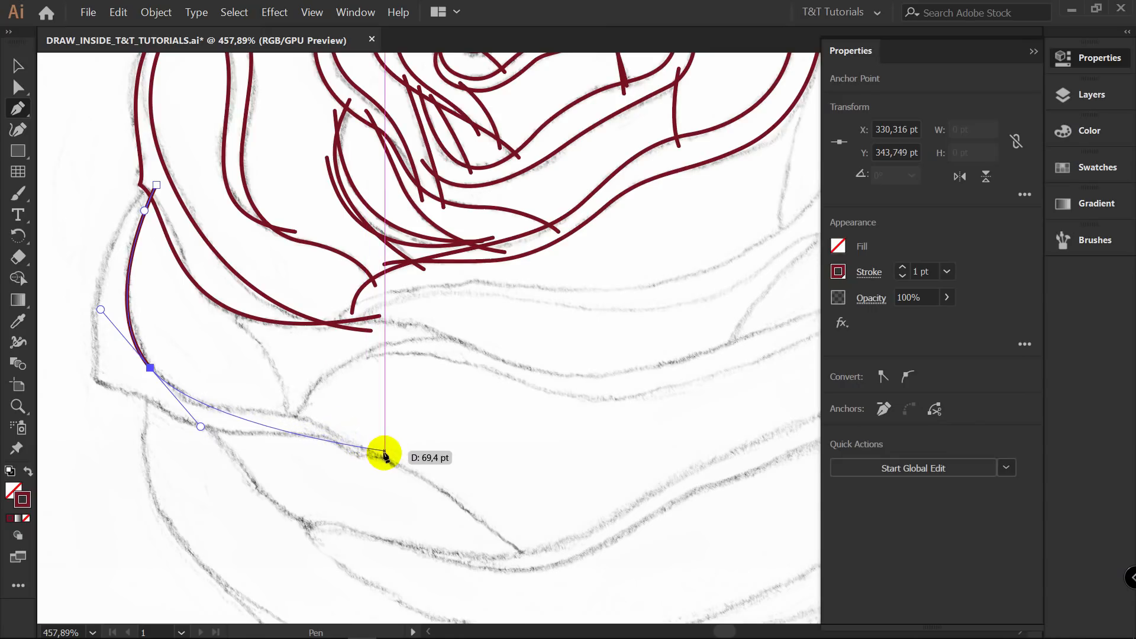
left_click_drag(530, 561, 541, 576)
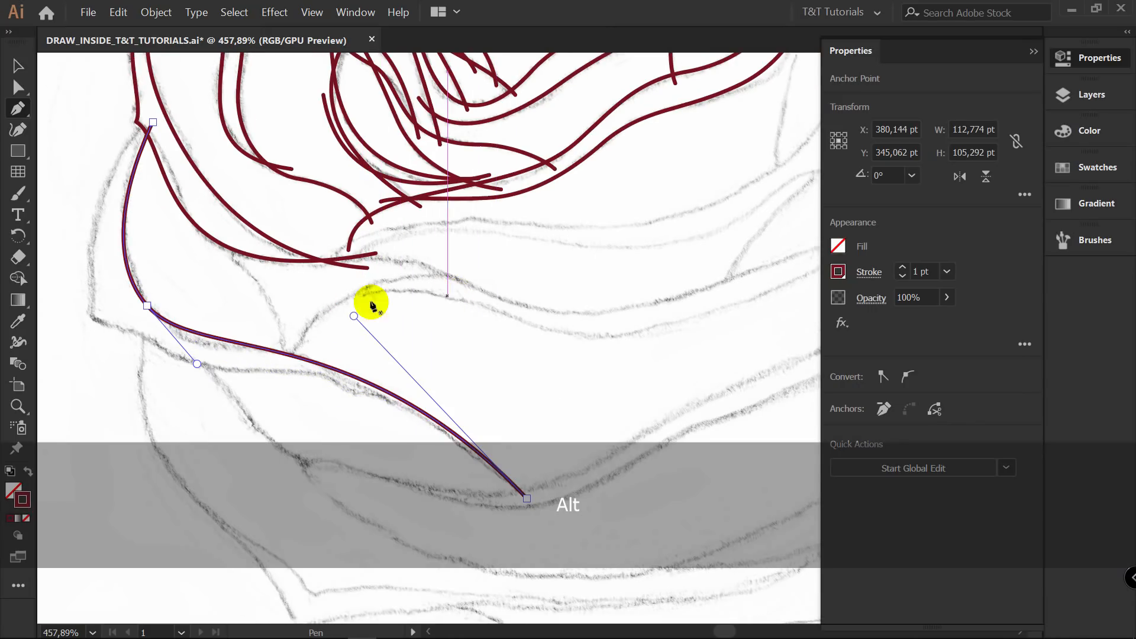
left_click(224, 291, "ctrl")
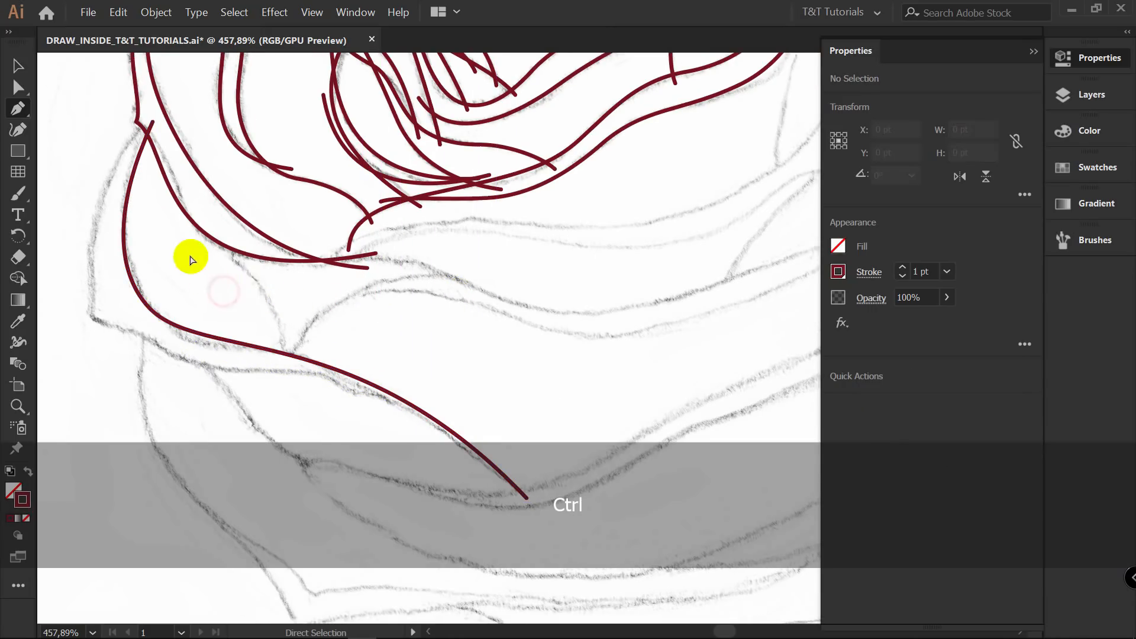
Outline the lower-left petal's outer fold and carry the front petal's lower line to its pointed right corner and up past the neighboring line.
left_click(144, 119)
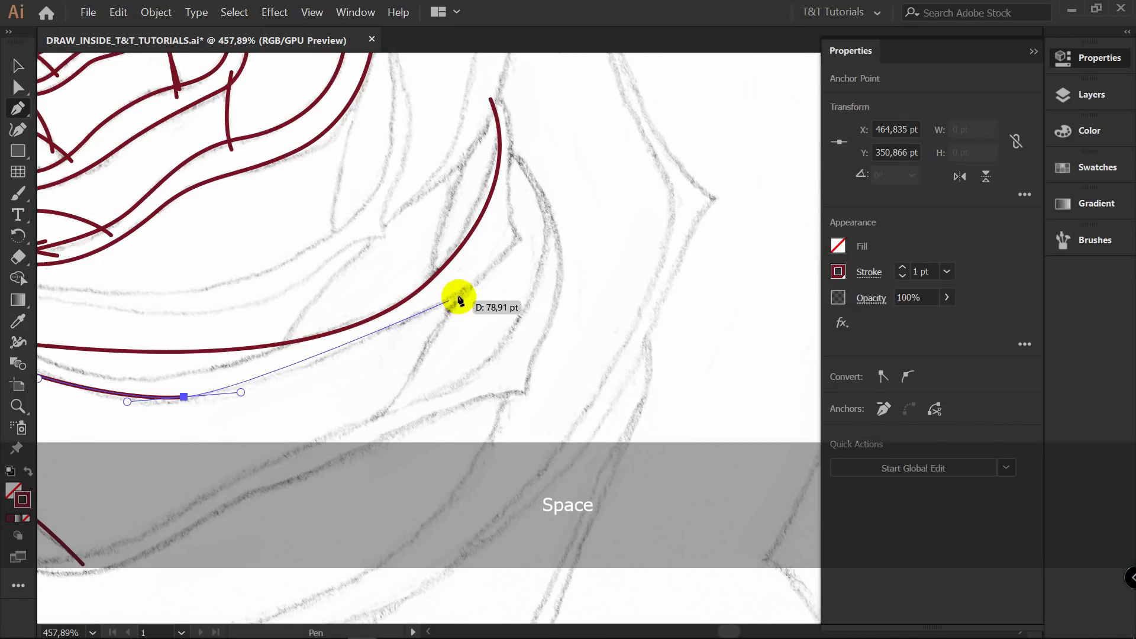
left_click_drag(517, 241, 550, 253)
left_click_drag(500, 173, 479, 148)
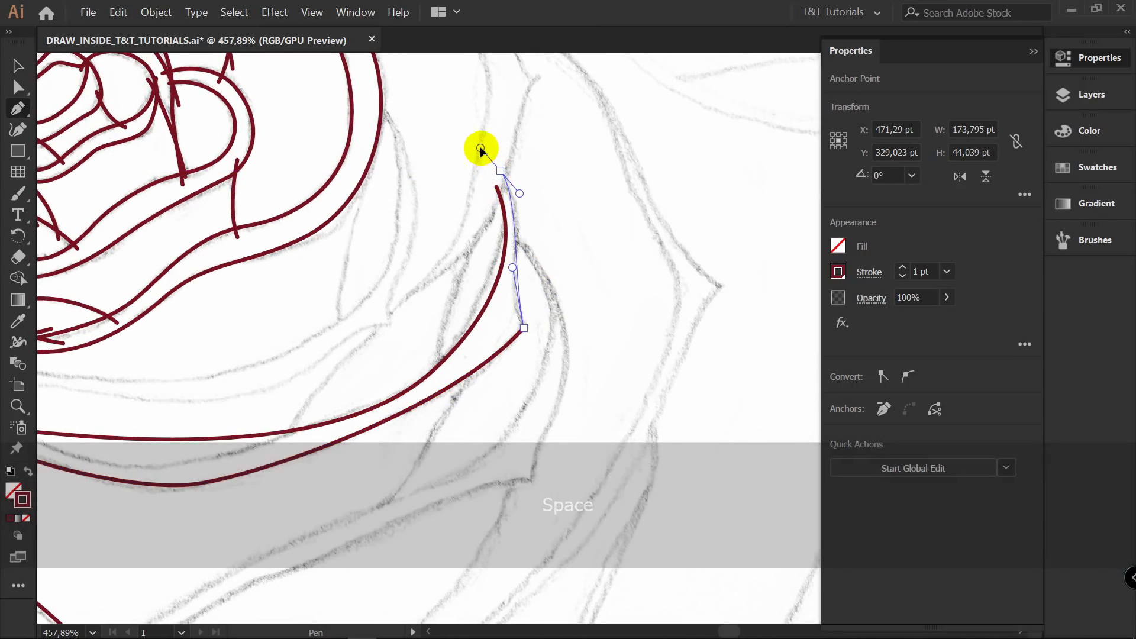
key("ctrl")
left_click(566, 188, "ctrl")
Stretch the handle and shift the right-hand anchor of the front petal's upper line to deepen its curve along the sketch.
key("a")
left_click_drag(499, 264, 666, 165)
left_click(568, 230)
left_click_drag(599, 245, 380, 385)
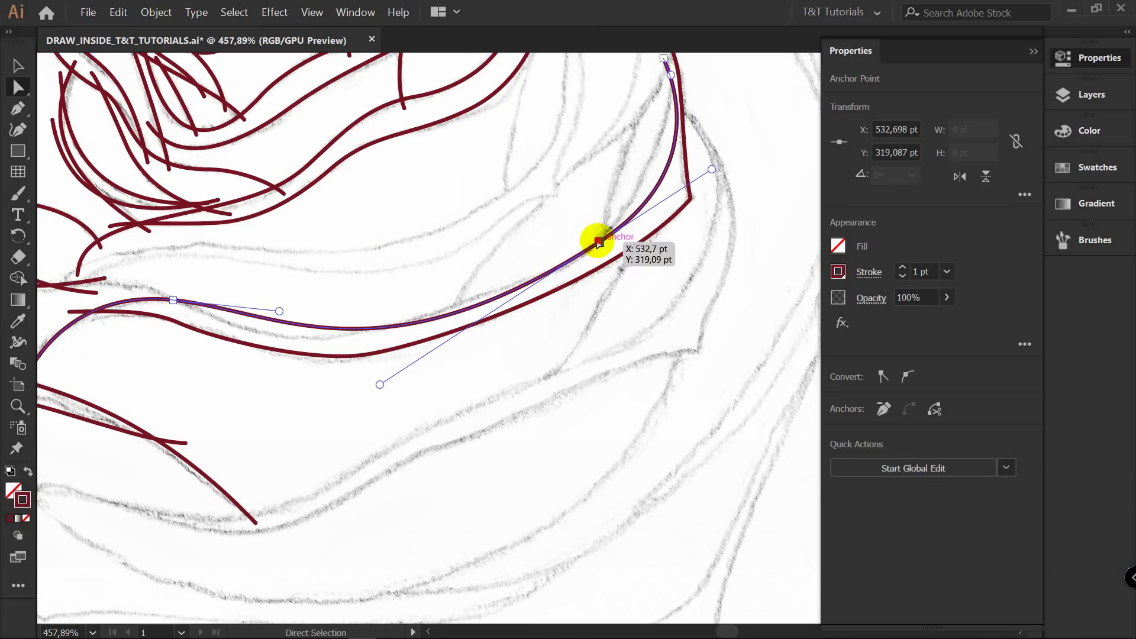
left_click_drag(598, 242, 586, 240)
left_click_drag(586, 240, 585, 240)
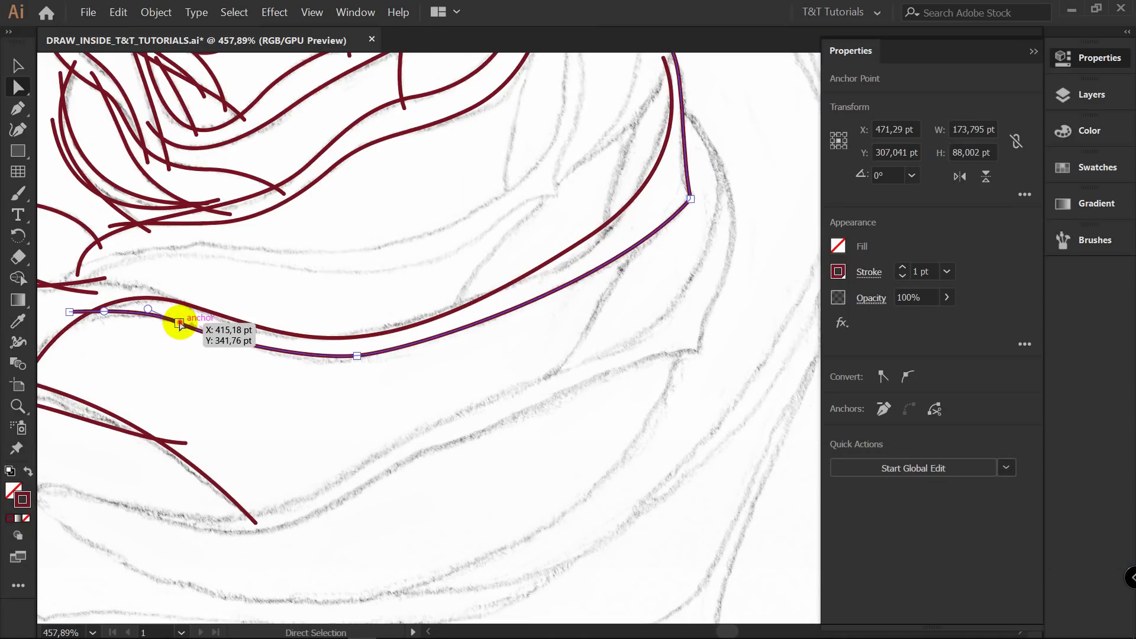
Delete the two intermediate anchors from the front petal's lower line, leaving one curve from its left end to the pointed right corner.
left_click(180, 323)
key("p")
left_click(180, 323)
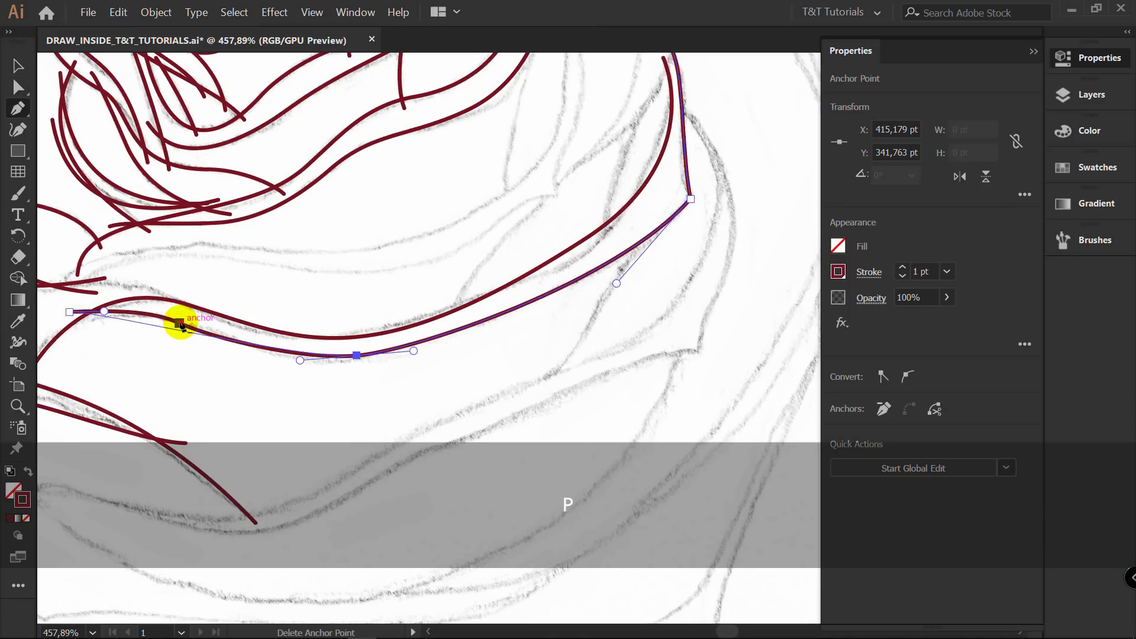
key("a")
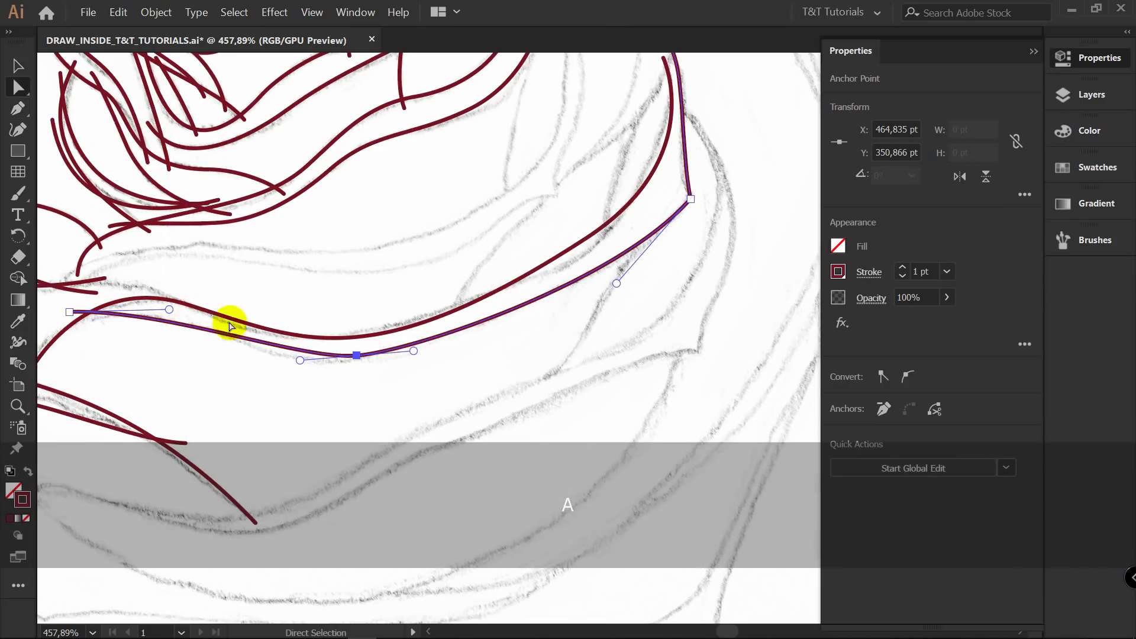
key("p")
left_click(357, 355)
key("a")
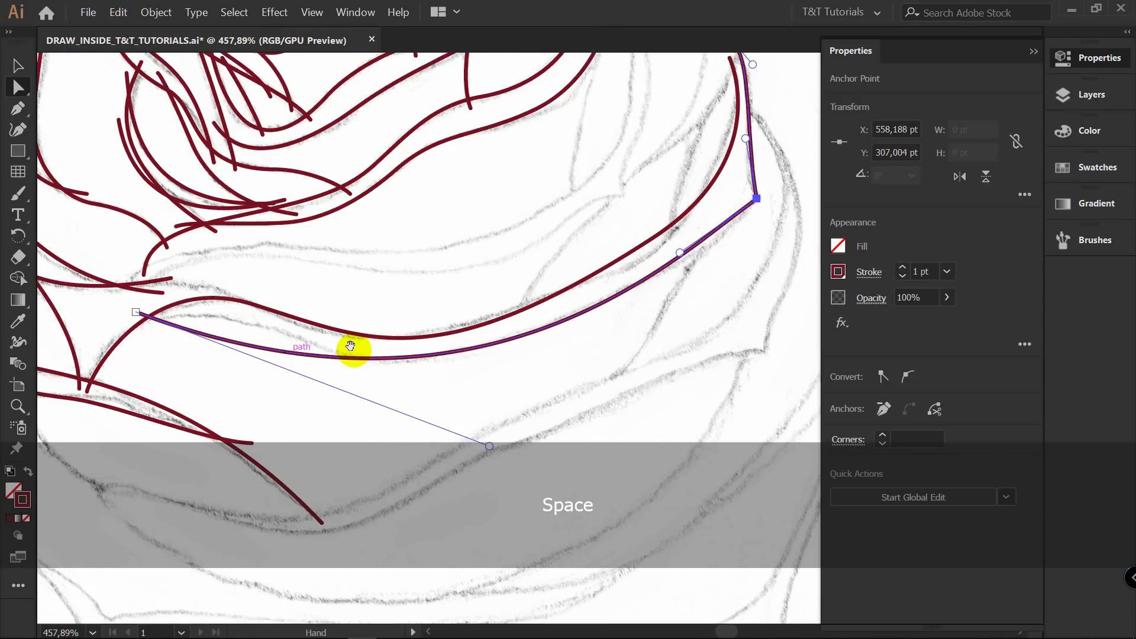
Add an anchor near the left end of the front petal's lower line, move it onto the sketch and stretch its right handle.
key("p")
left_click(272, 350)
key("a")
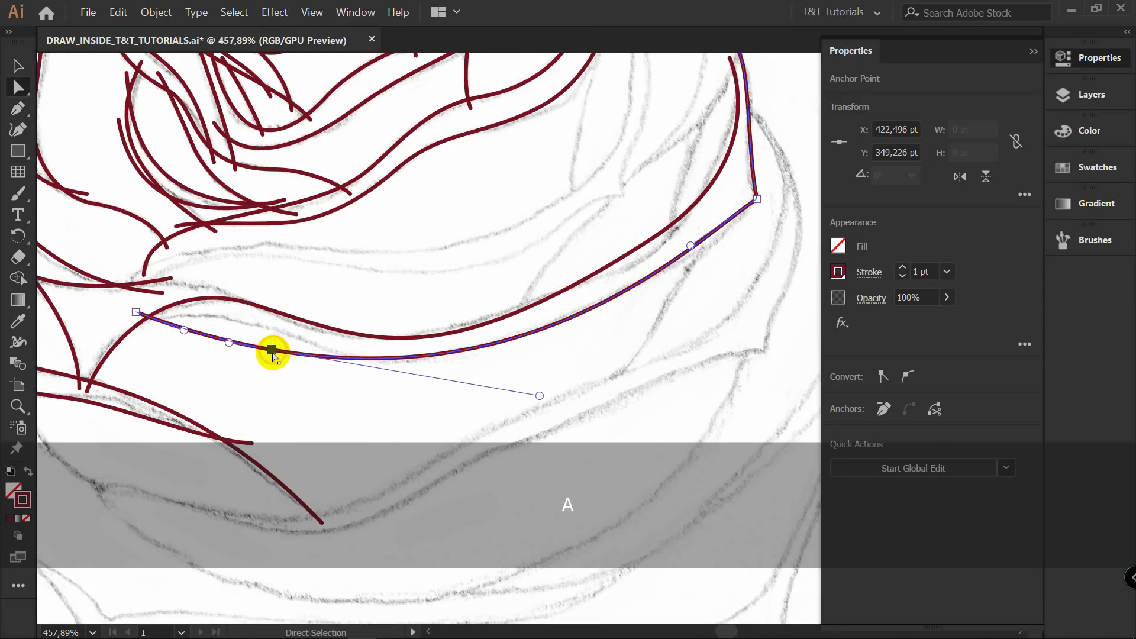
left_click_drag(271, 349, 245, 321)
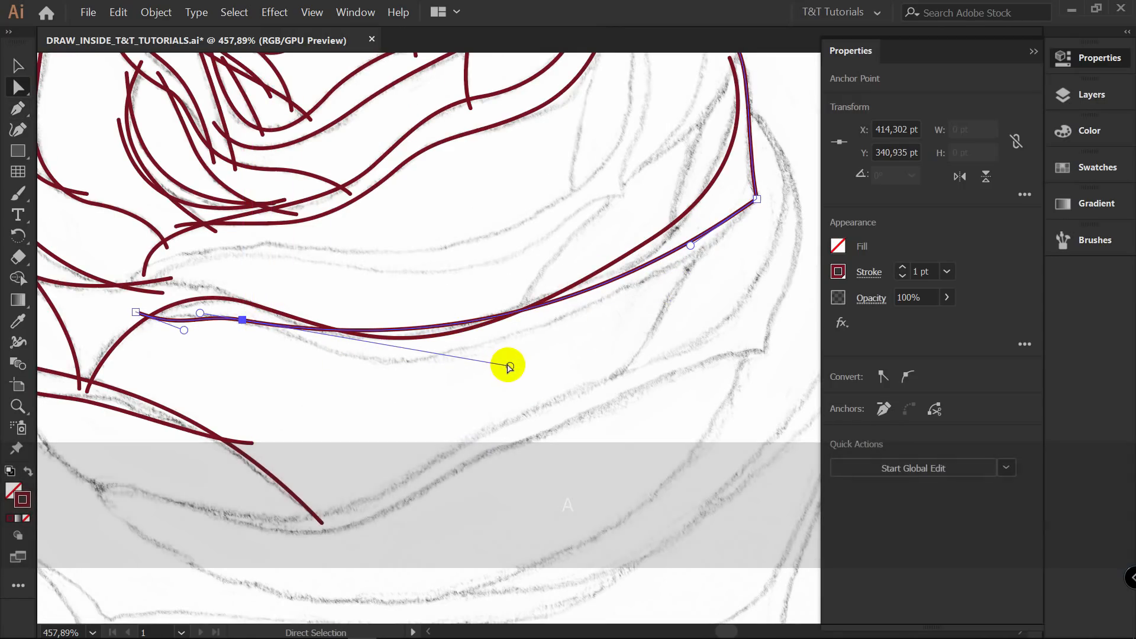
left_click_drag(509, 366, 563, 420)
left_click_drag(247, 324, 284, 338)
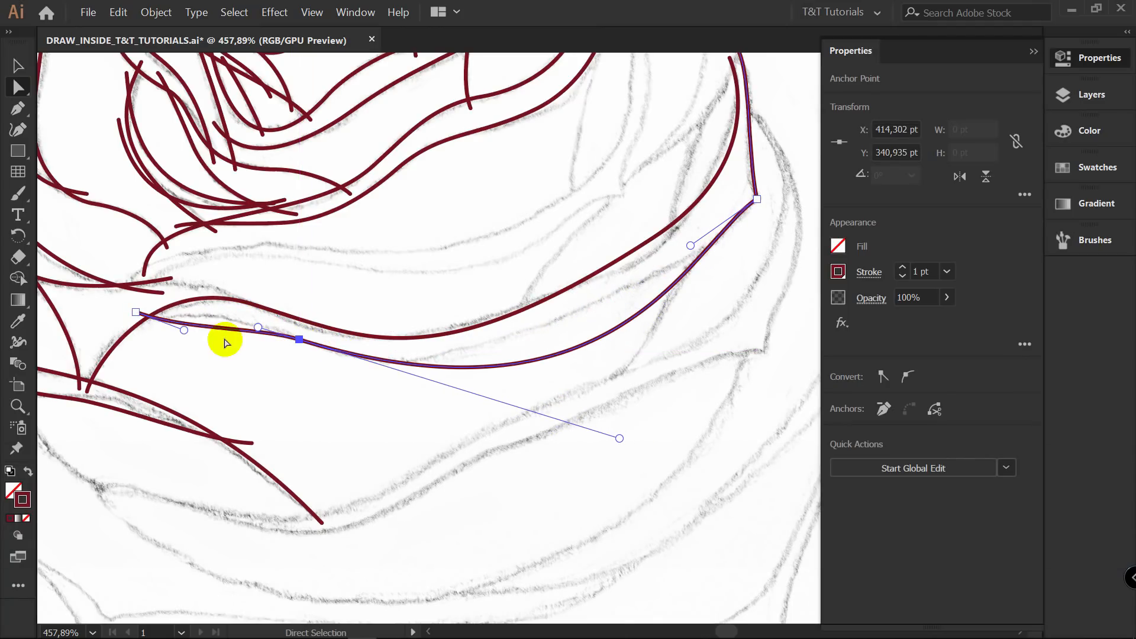
Fine-tune the handles around the added anchor so the front petal's lower line runs smoothly beneath the upper line.
left_click_drag(184, 331, 196, 299)
left_click_drag(211, 348, 190, 329)
left_click(549, 374)
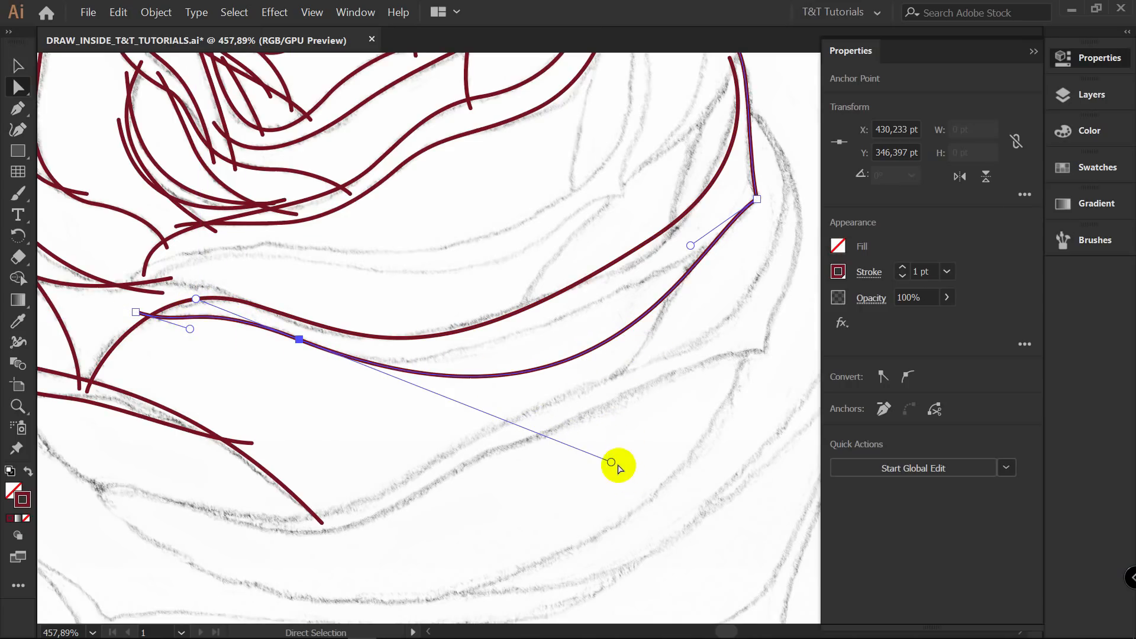
left_click_drag(612, 462, 513, 414)
Extend the next inner petal line from its right corner to the left overlap and raise an intermediate anchor onto the sketched crest.
key("space")
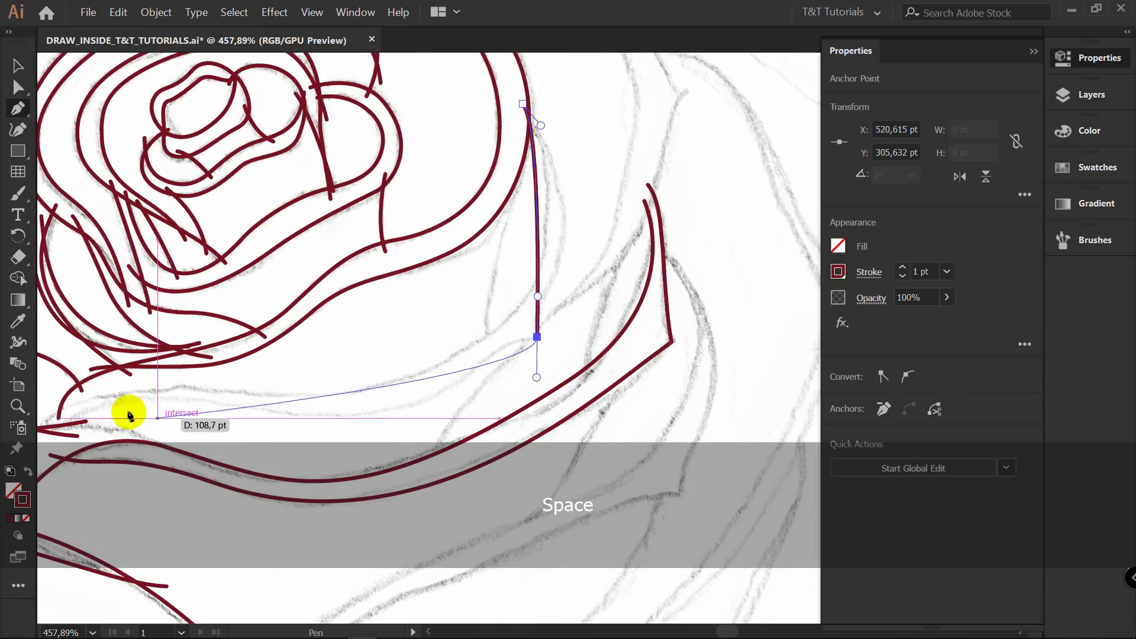
left_click_drag(137, 393, 158, 384)
left_click_drag(247, 334, 371, 254)
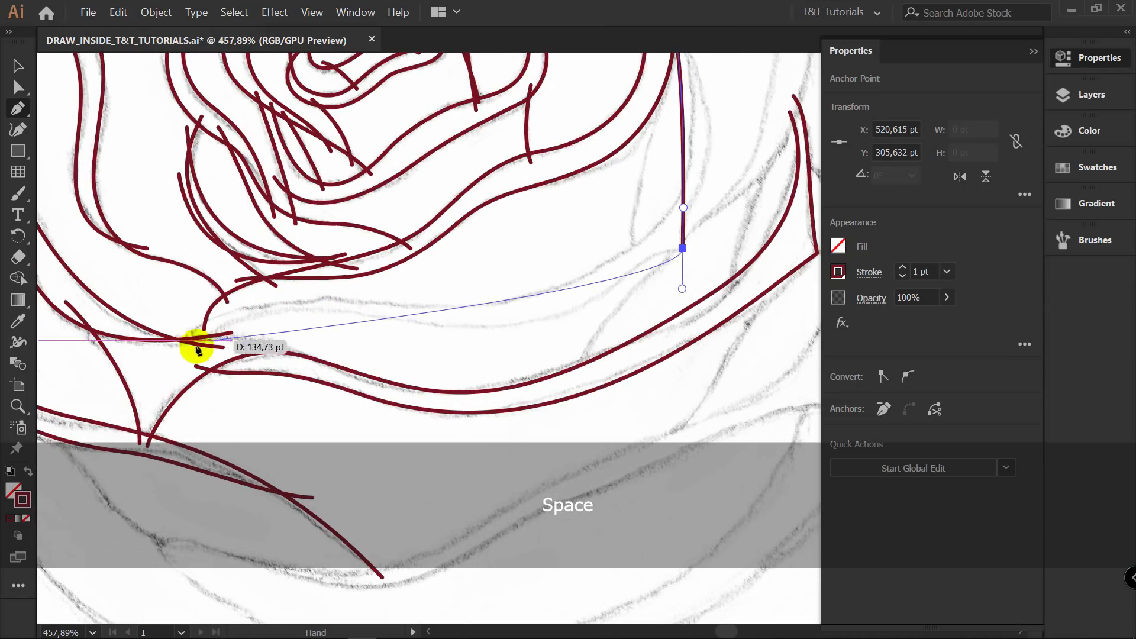
left_click_drag(179, 352, 126, 413)
key("a")
left_click_drag(382, 349, 275, 314)
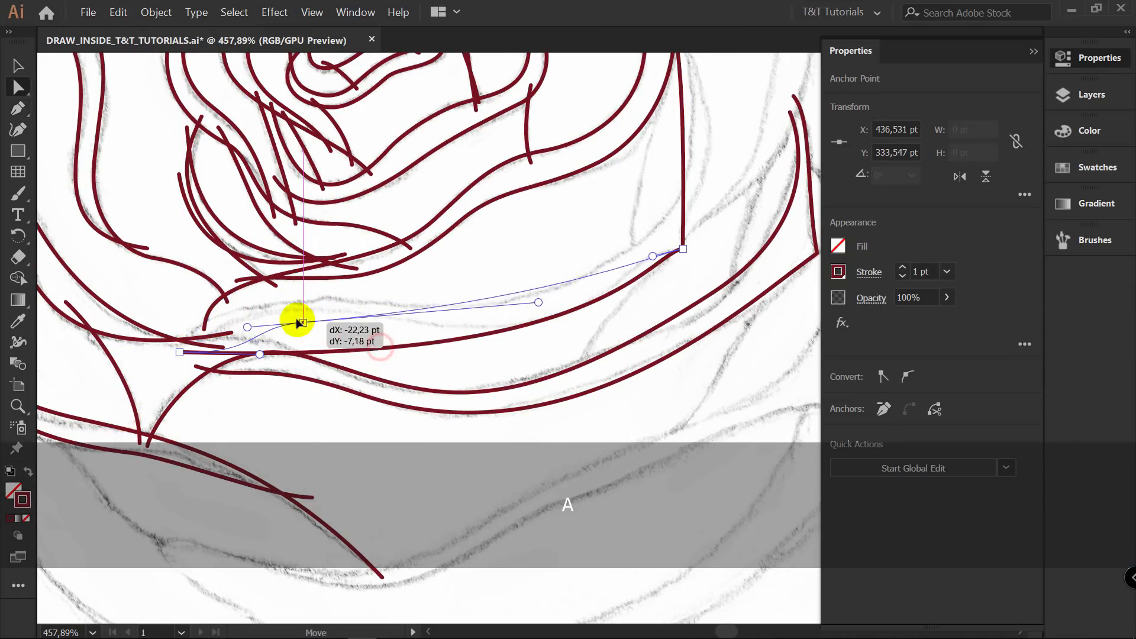
left_click_drag(260, 356, 223, 332)
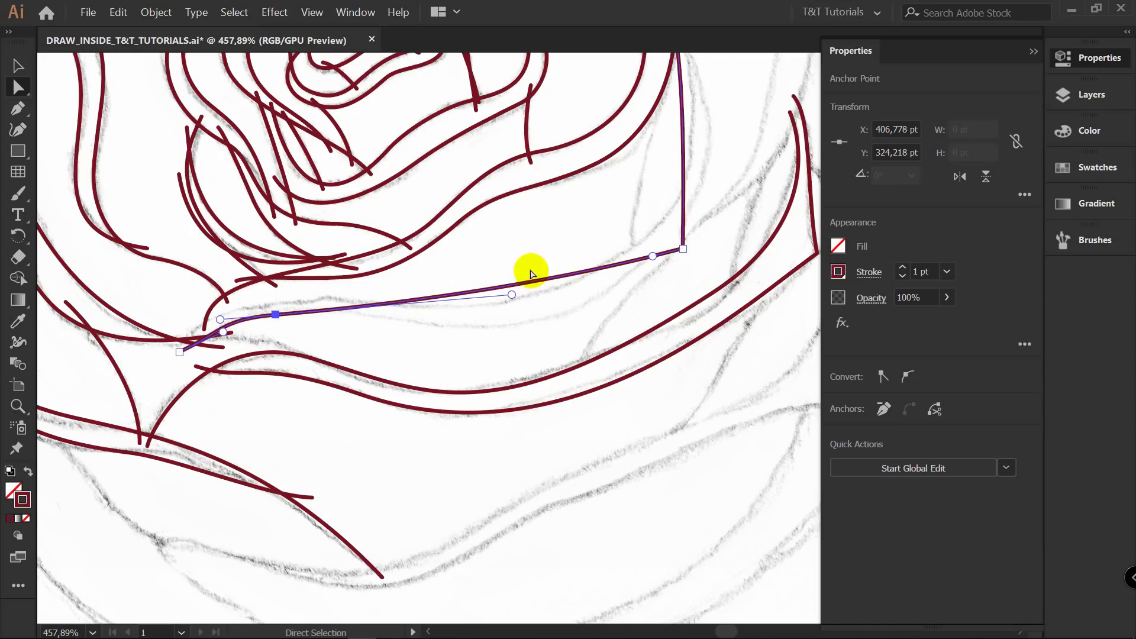
Reshape the inner petal line with its handles so it dips along the sketch, shift the crest anchor right, and bow out its right side.
left_click(683, 250)
left_click_drag(512, 295, 583, 373)
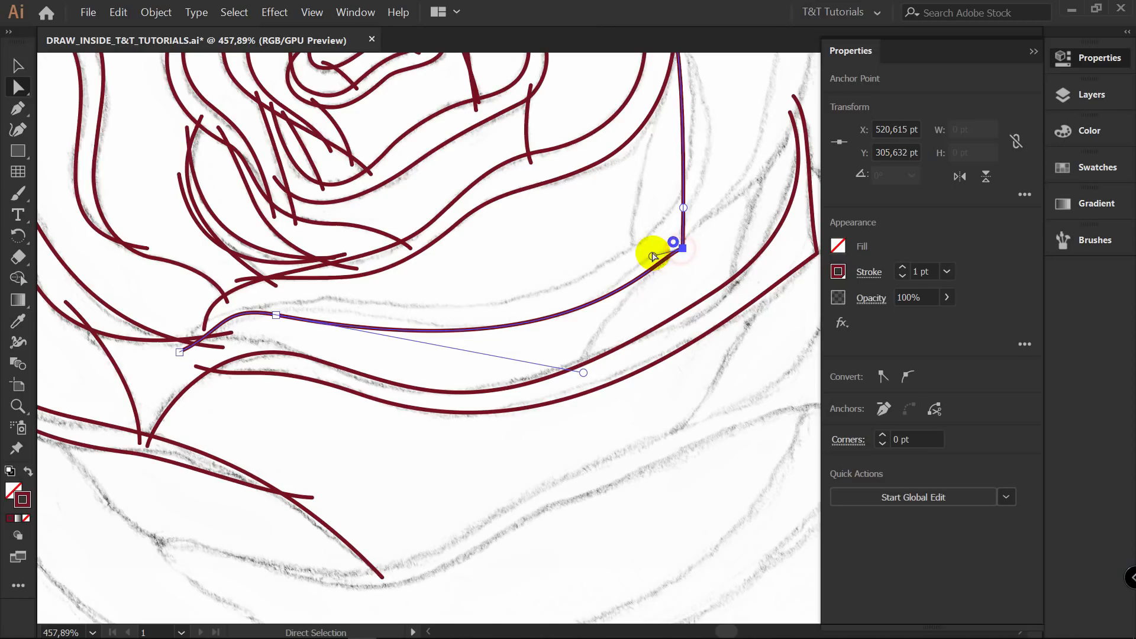
left_click_drag(653, 256, 623, 254)
left_click_drag(278, 318, 325, 319)
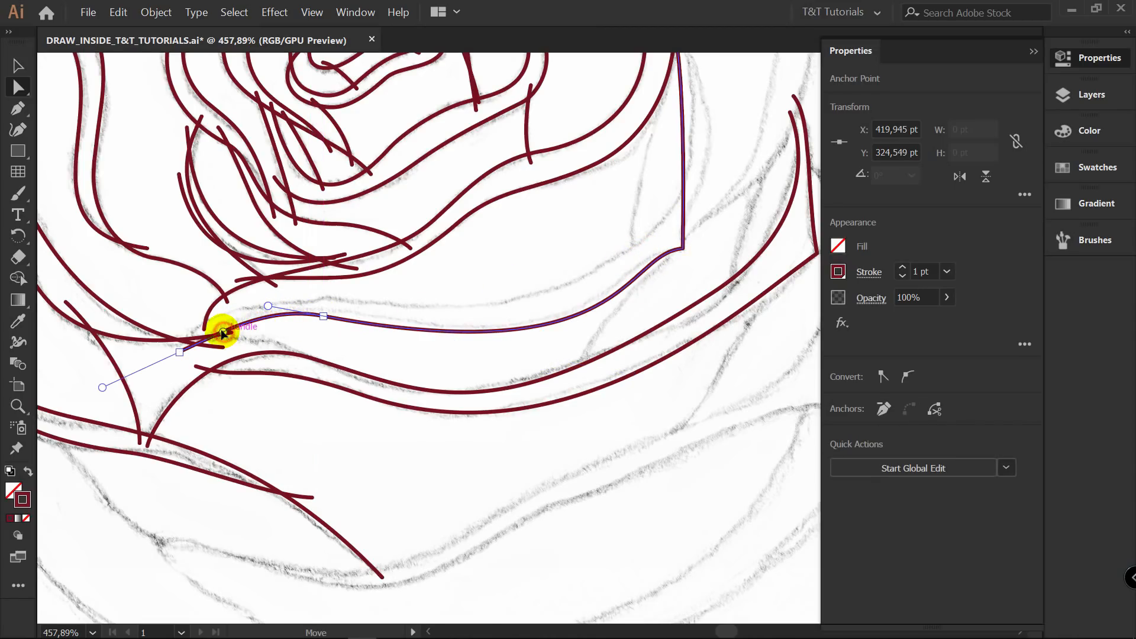
left_click(322, 316)
left_click_drag(631, 374, 399, 347)
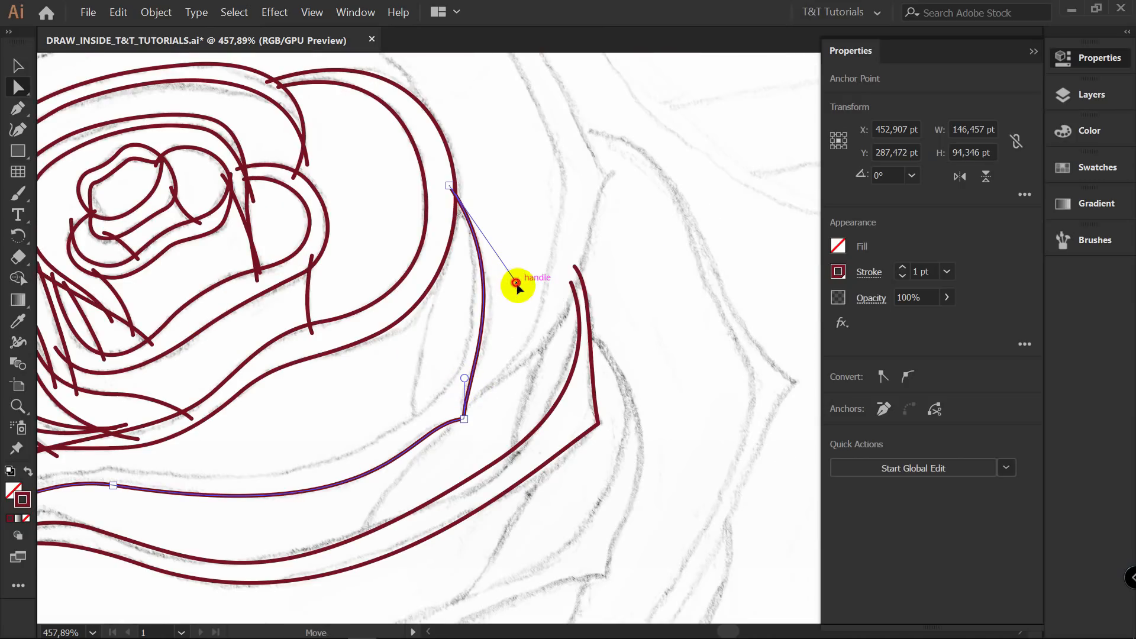
left_click_drag(516, 283, 525, 303)
Trace the petal's second line just above the first, following the sketch from its right edge to the left overlap.
left_click_drag(461, 285, 393, 290)
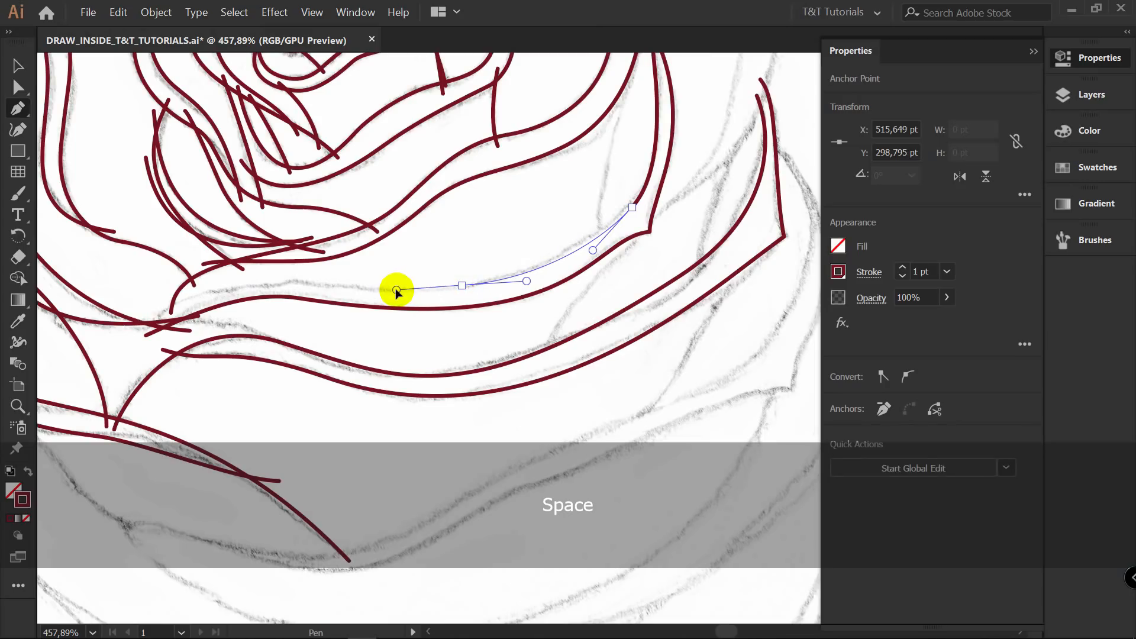
key("ctrl+z")
mouse_move(196, 324)
left_mouse_down()
mouse_move(115, 401)
mouse_move(183, 310)
left_mouse_up()
left_click(406, 241)
scroll(205, 270, "up", 3)
key("v")
key("a")
left_click(237, 296)
key("z")
left_click_drag(288, 278, 307, 261)
key("space")
key("z")
left_click_drag(290, 300, 383, 279)
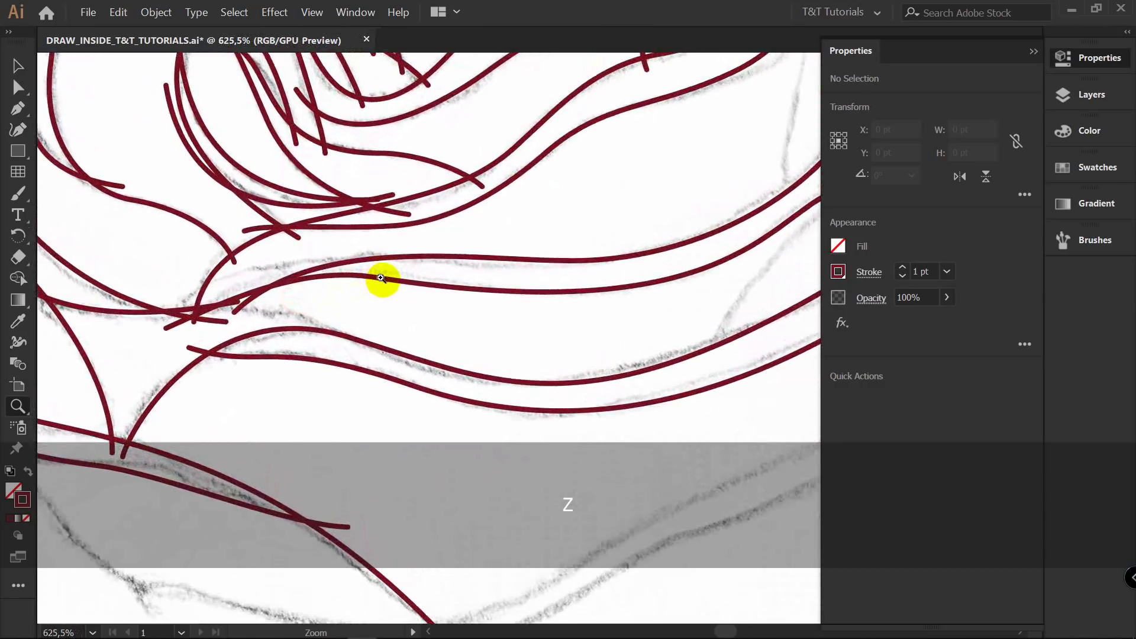
key("v")
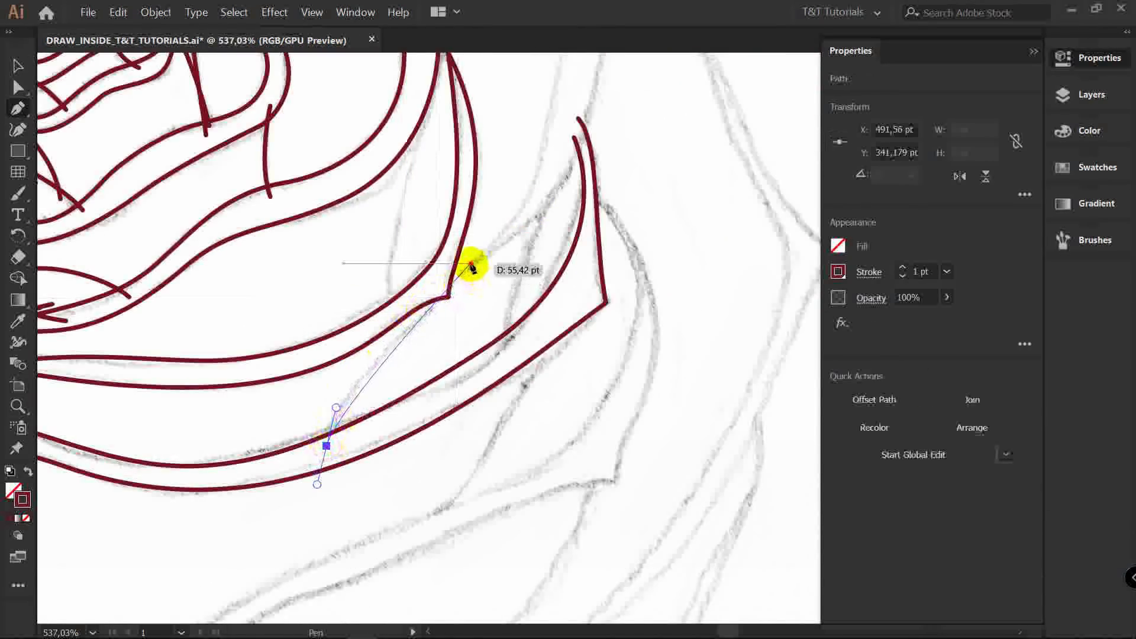
Trace the right back petal's edge from the front petal's upper line to its pointed tip, and add the short fold line beside it.
left_click_drag(471, 263, 496, 339)
key("space")
left_click_drag(536, 227, 578, 271)
key("ctrl+z")
key("alt")
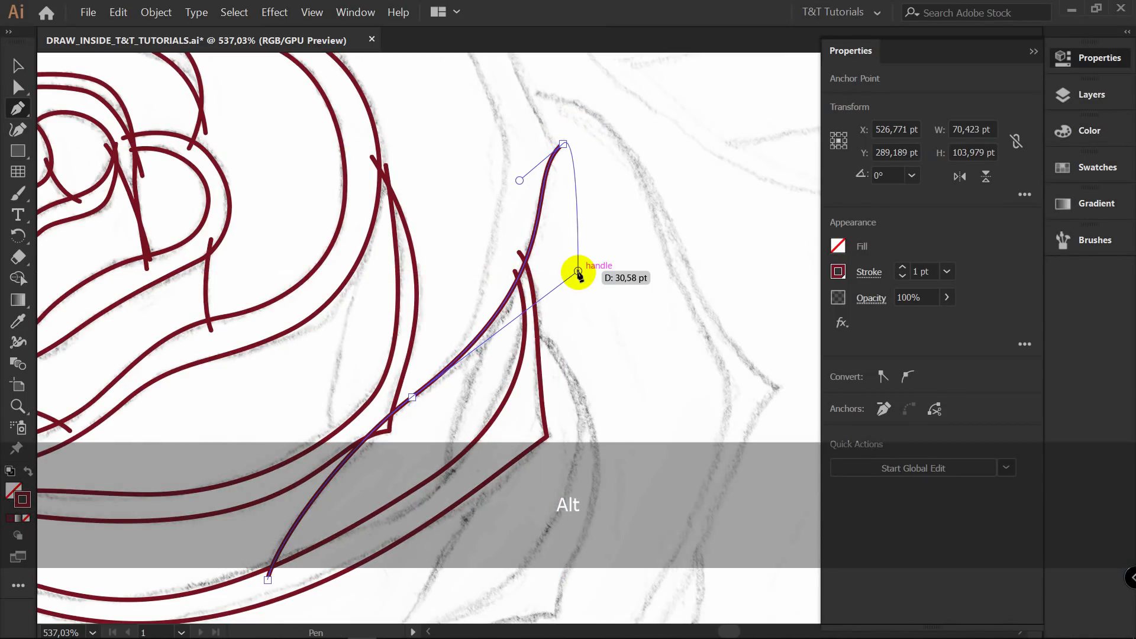
key("space")
left_click_drag(561, 233, 563, 430)
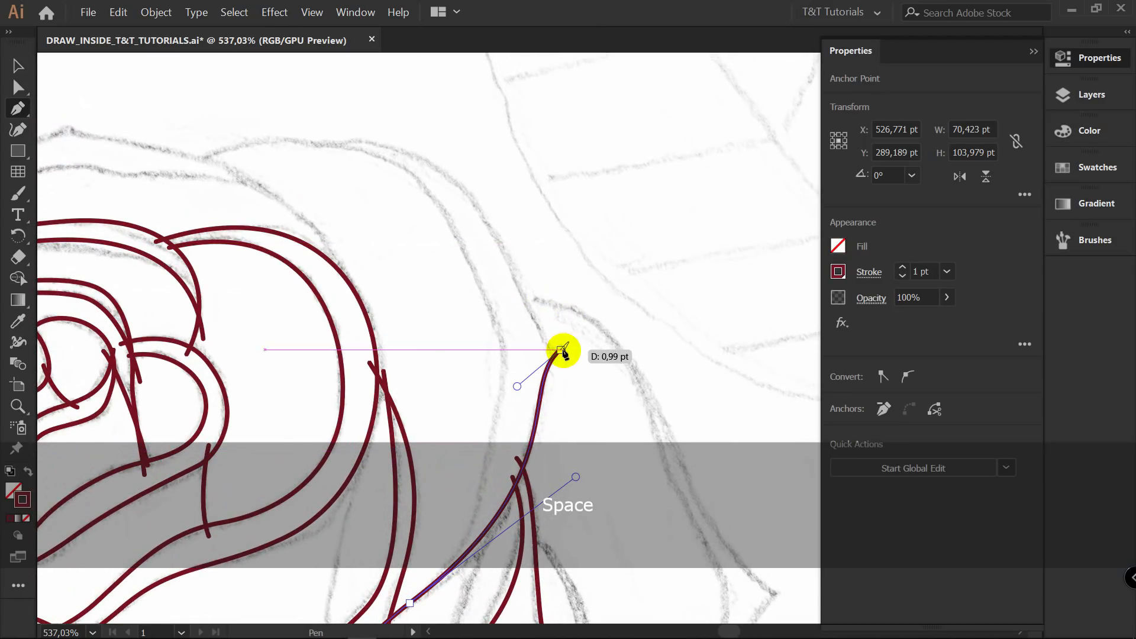
key("alt")
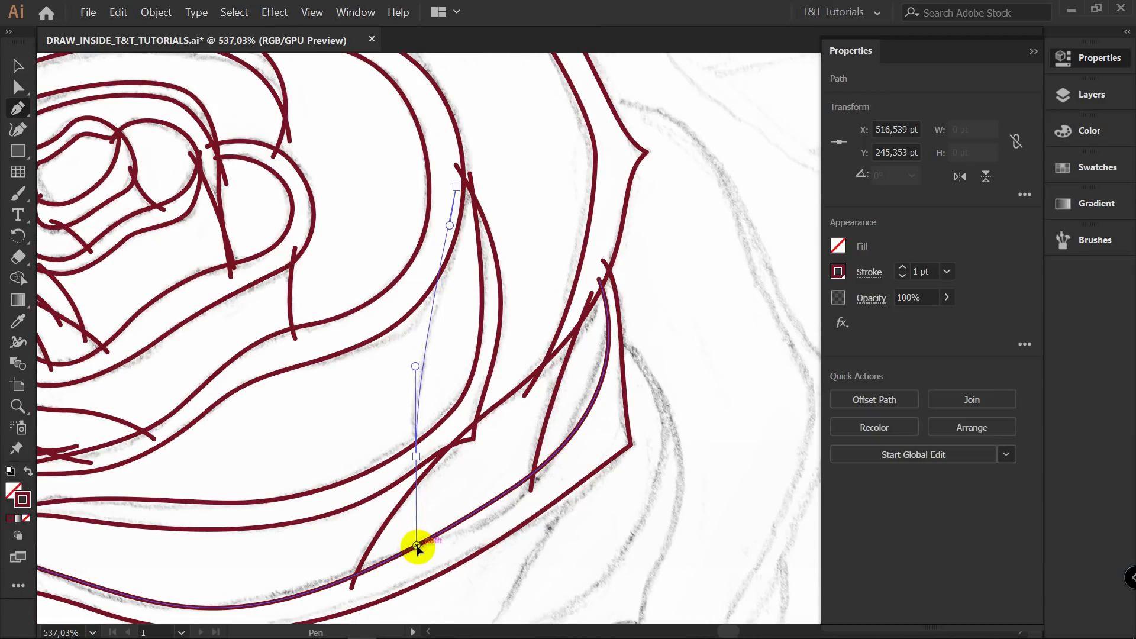
left_click_drag(473, 439, 444, 401)
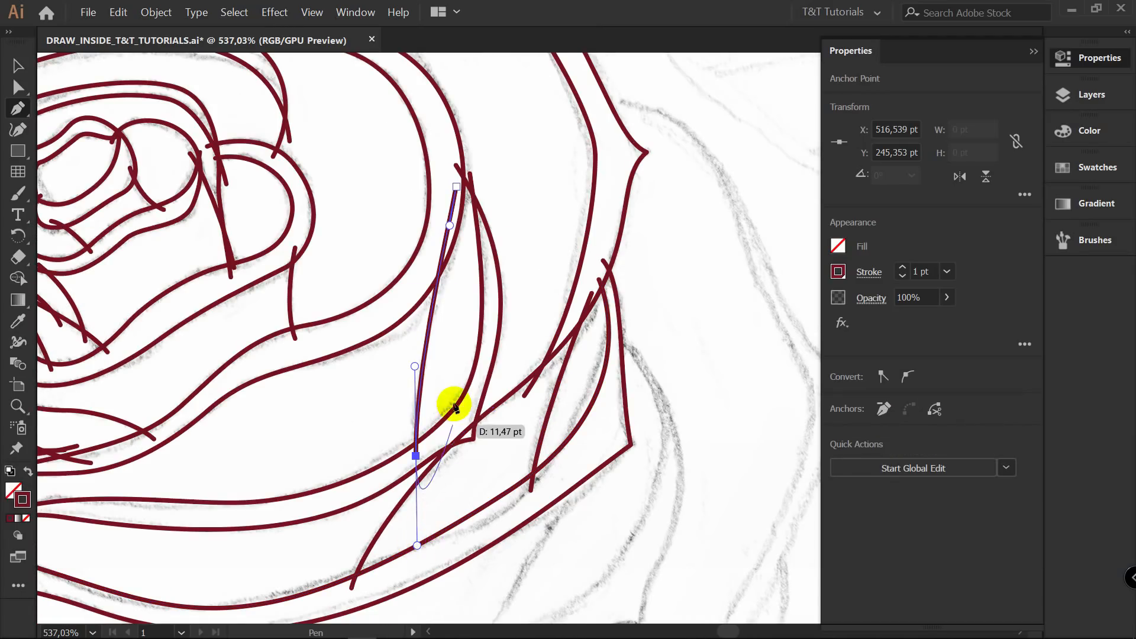
left_click(446, 347, "ctrl")
Trace the right half of the top back petal from its right overlap to the sketched peak and bend its handles to fit.
key("space")
left_click_drag(482, 274, 737, 512)
key("p")
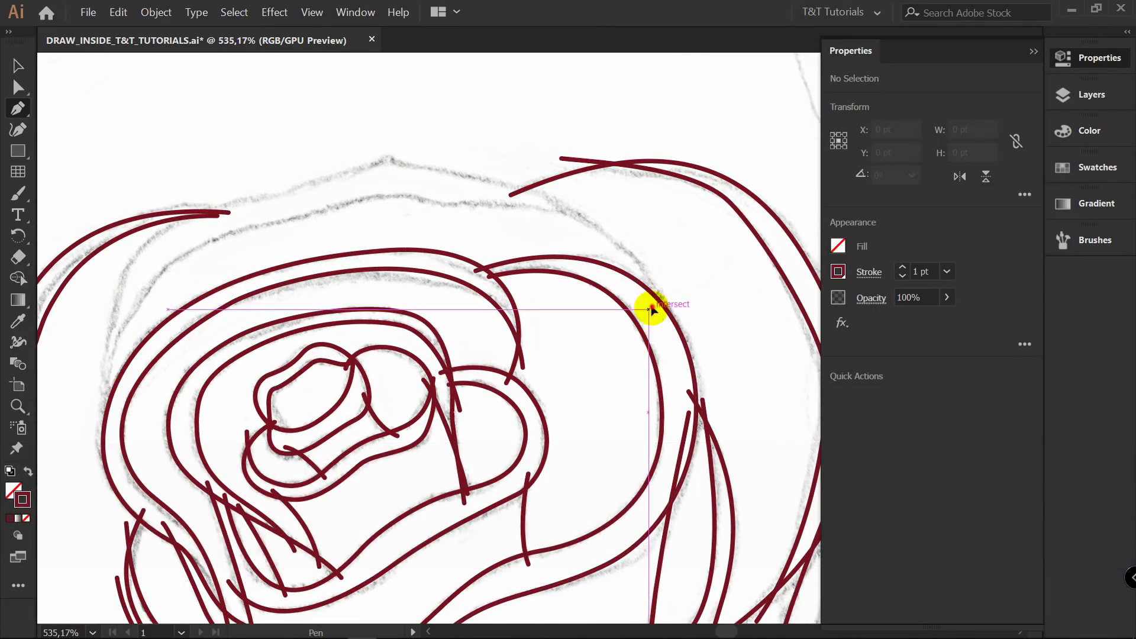
left_click_drag(649, 310, 627, 248)
left_click_drag(387, 156, 335, 145)
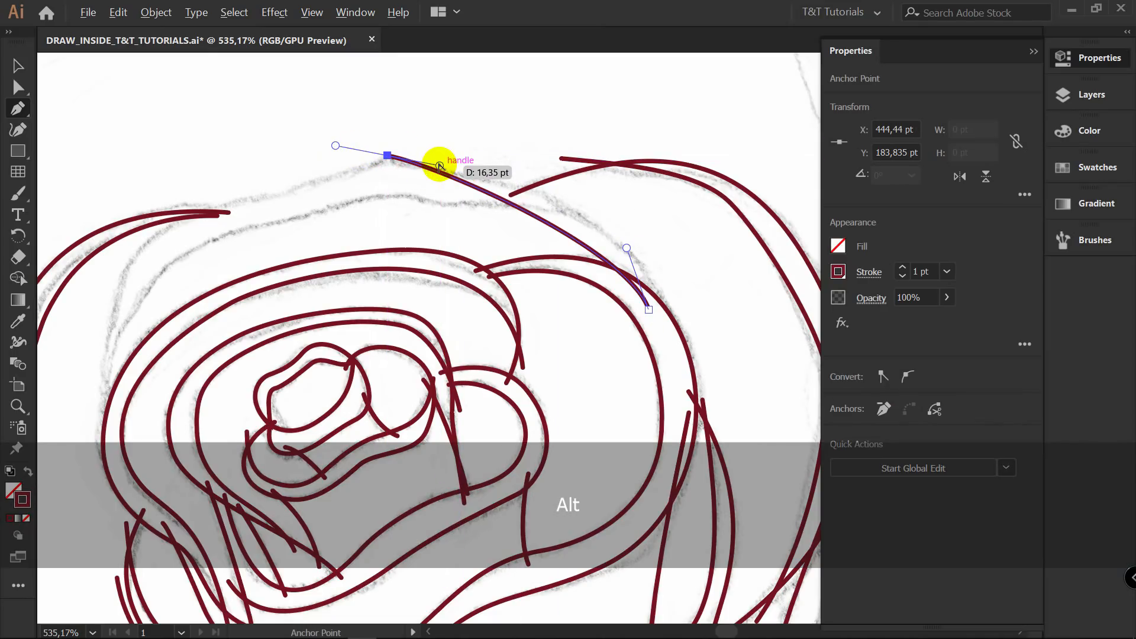
left_click_drag(439, 168, 434, 178)
left_click_drag(627, 248, 627, 171)
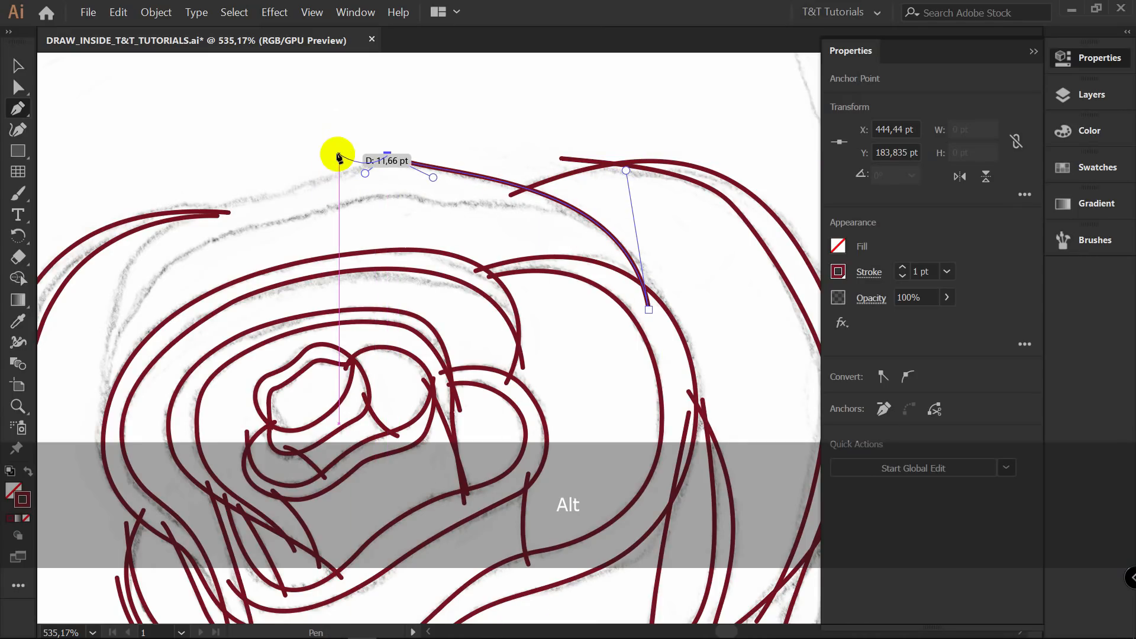
Continue the top back petal's outline from the peak to the left overlap, fit the curve to the sketch and end the path.
left_click_drag(338, 152, 337, 110)
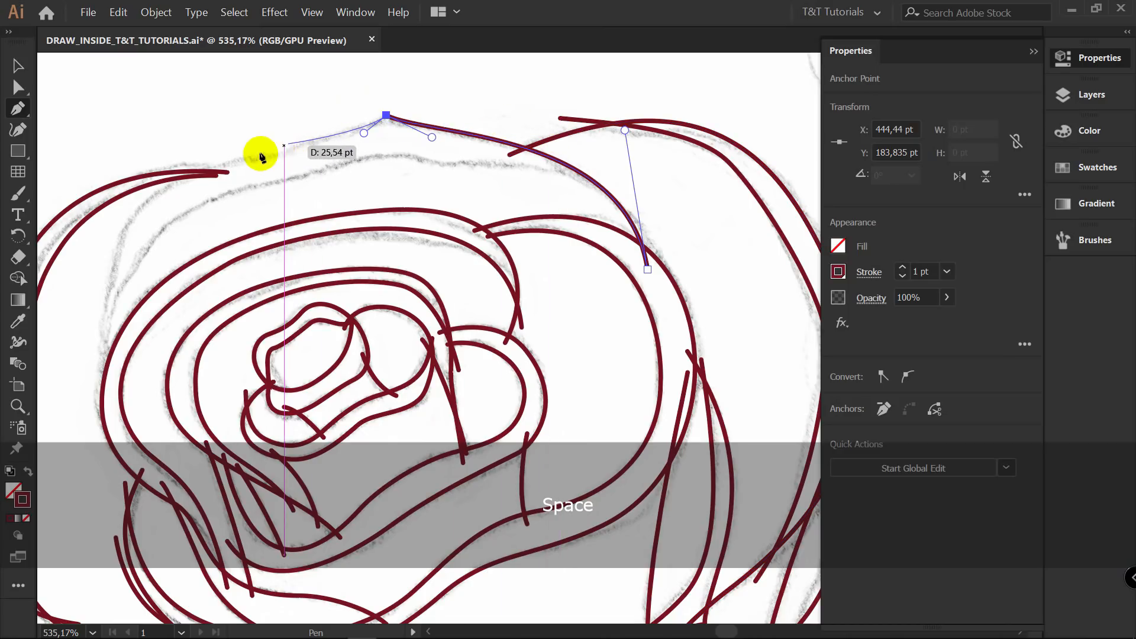
left_click_drag(109, 376, 112, 418)
left_click_drag(107, 340, 67, 107)
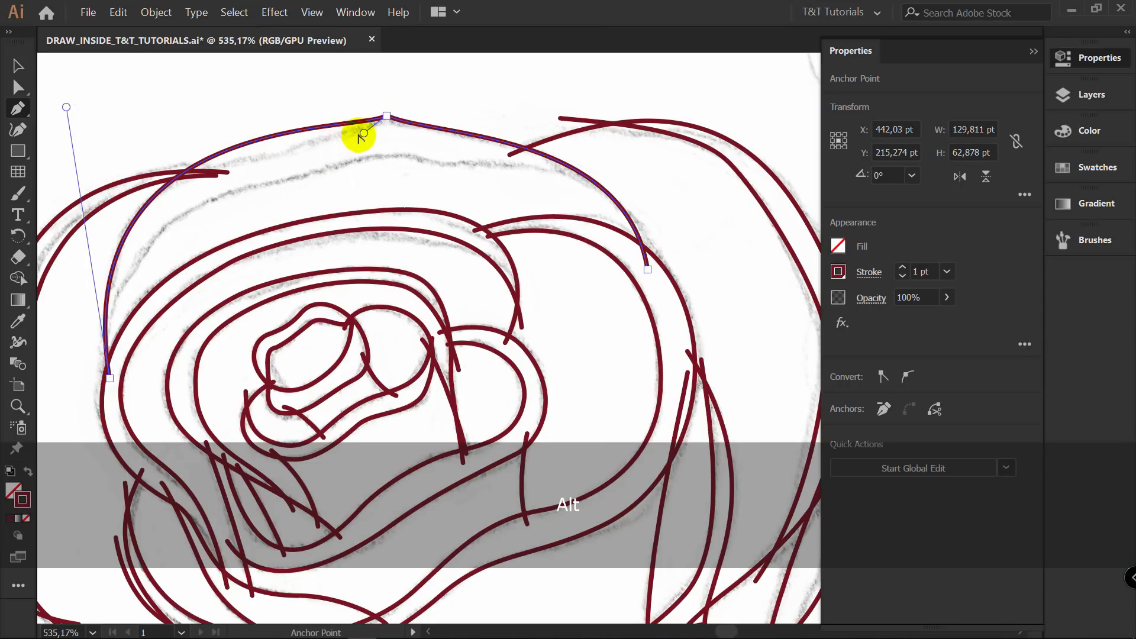
left_click_drag(318, 187, 198, 207)
key("ctrl")
left_click(248, 198, "ctrl")
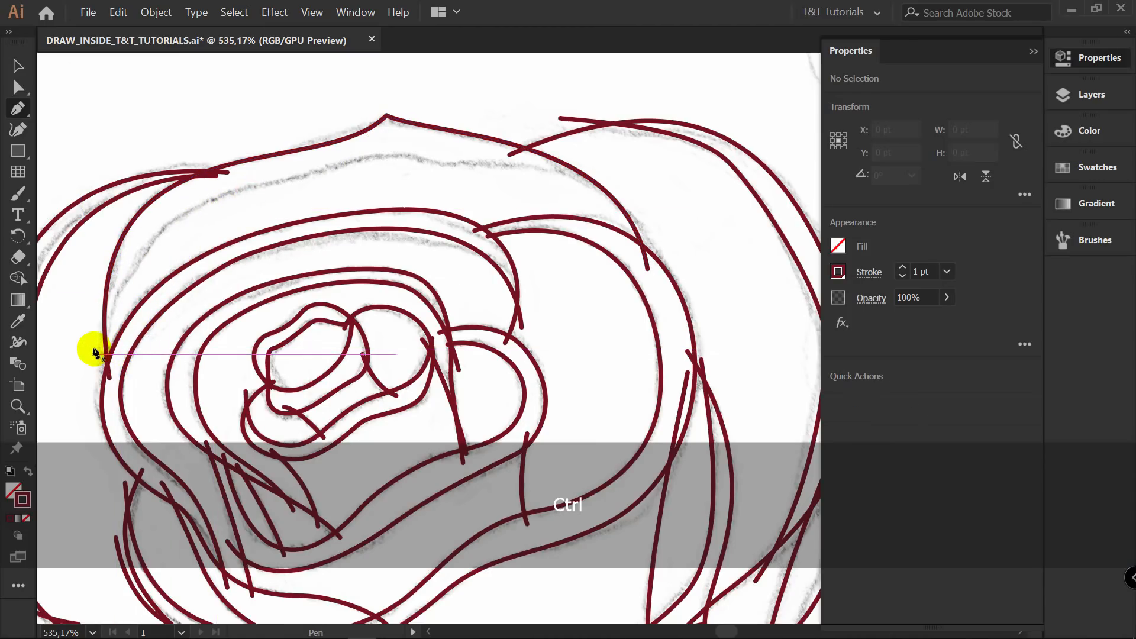
Trace the top back petal's inner line from the left overlap over the crest to the right overlap, and nudge the crest anchor into place.
left_click_drag(102, 298, 113, 290)
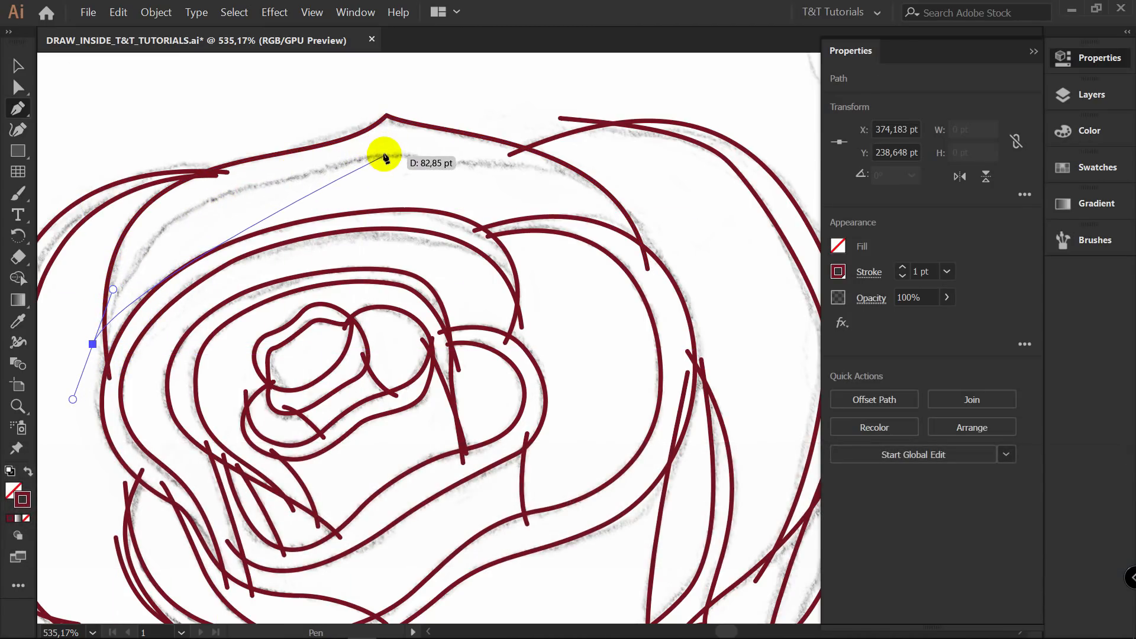
left_click_drag(385, 155, 596, 150)
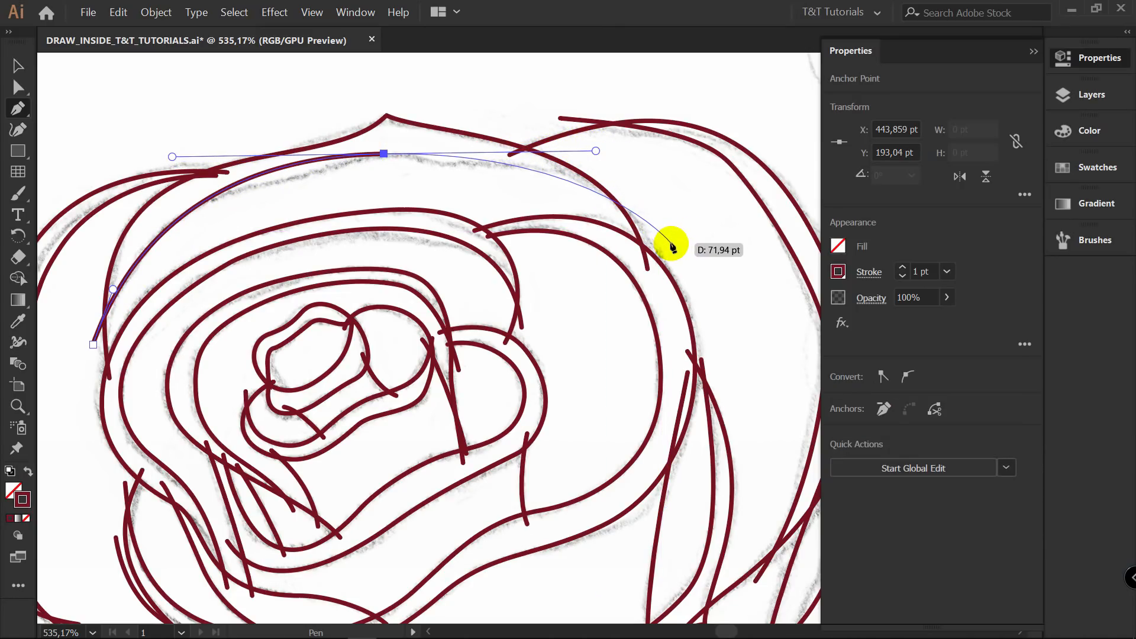
left_click_drag(673, 247, 682, 261)
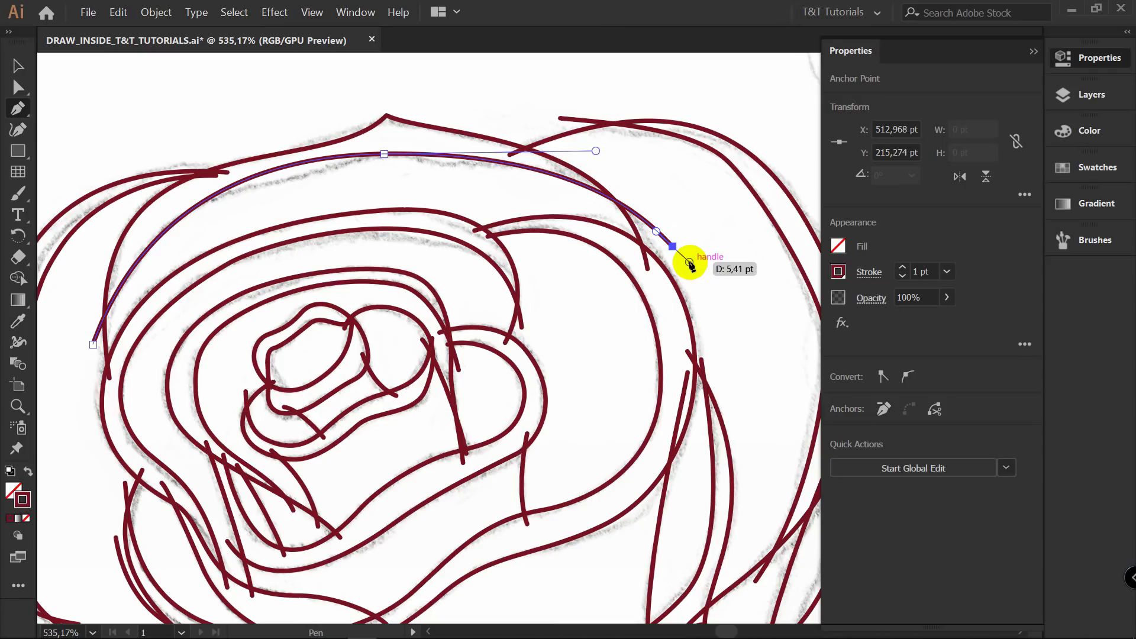
key("a")
mouse_move(385, 154)
left_mouse_down()
mouse_move(398, 158)
mouse_move(380, 157)
left_mouse_up()
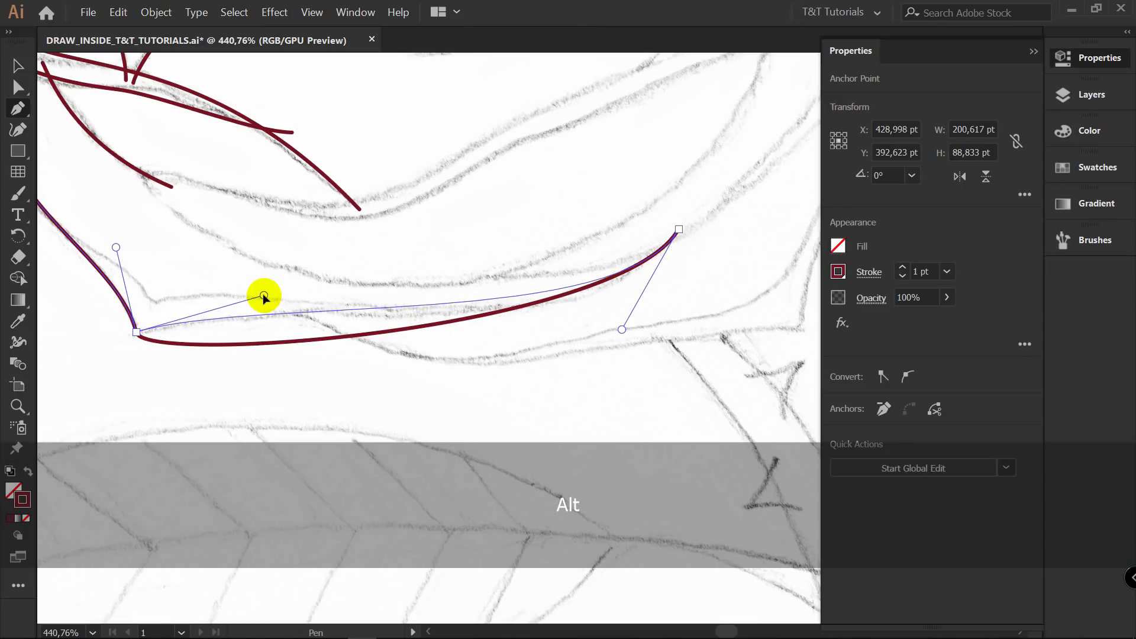
Adjust both handles of the lowest petal's bottom edge so it follows the sketch from the pointed left corner to the right end.
left_click_drag(261, 297, 265, 294)
left_click_drag(623, 329, 604, 365)
left_click_drag(416, 300, 570, 334)
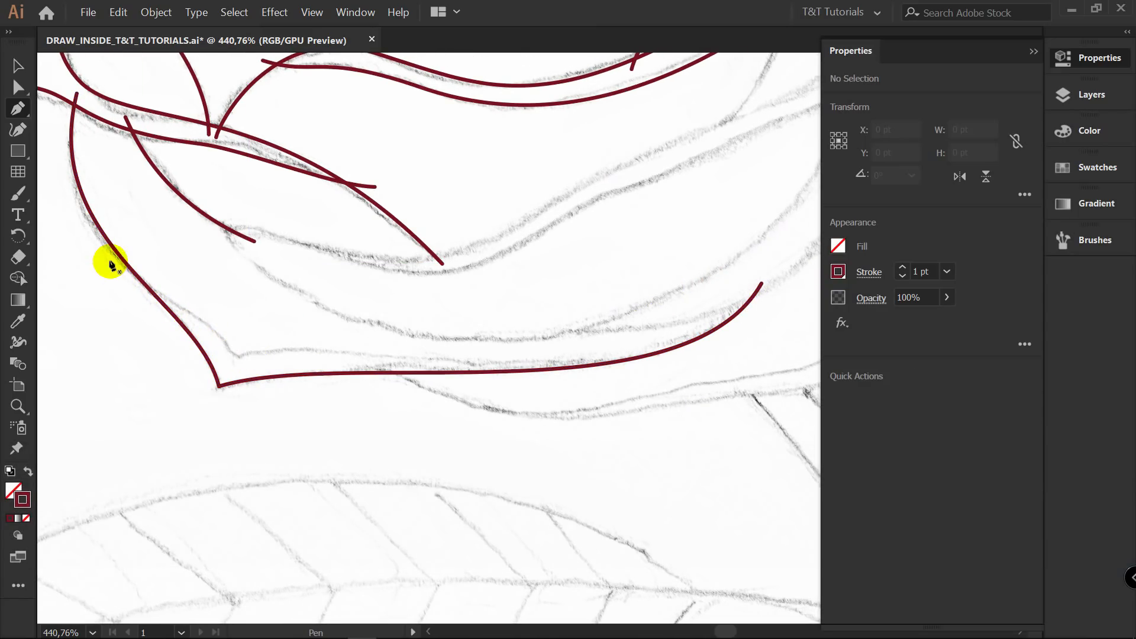
Trace the lowest petal's inner line from the left edge around the corner and along the bottom edge to the right overlap, ending the path.
left_click_drag(131, 278, 232, 354)
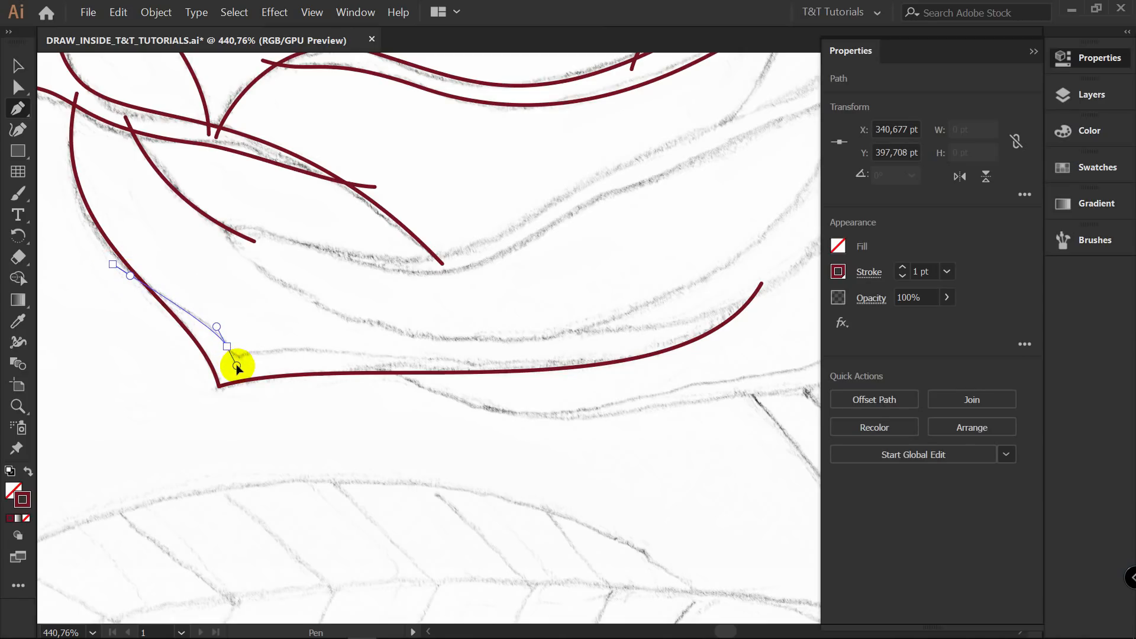
left_click_drag(238, 368, 238, 366)
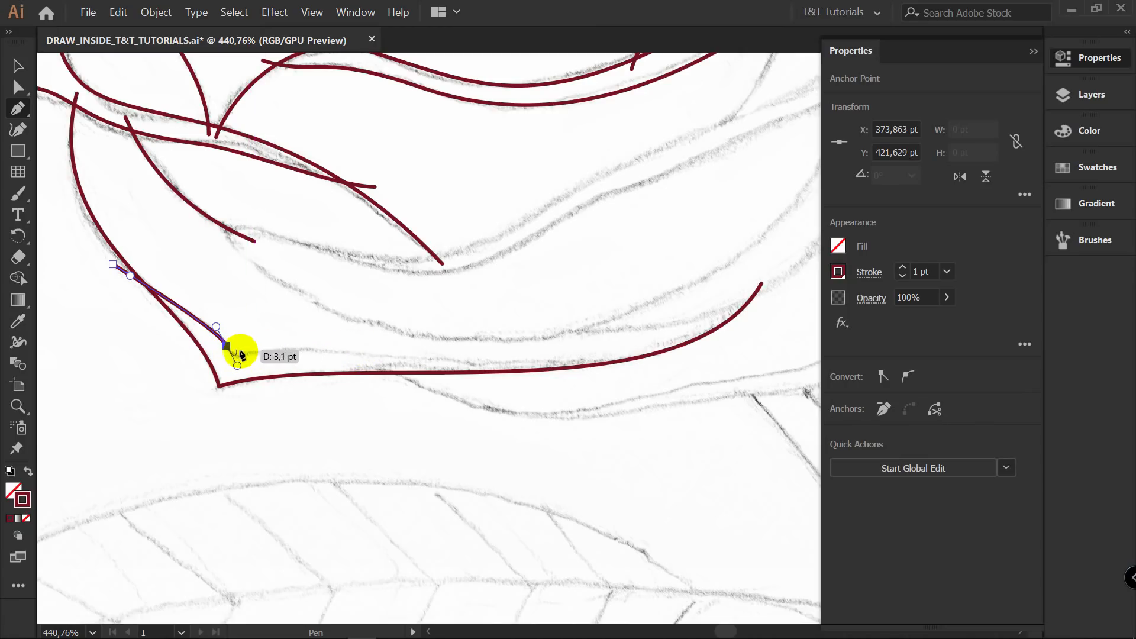
left_click(370, 354)
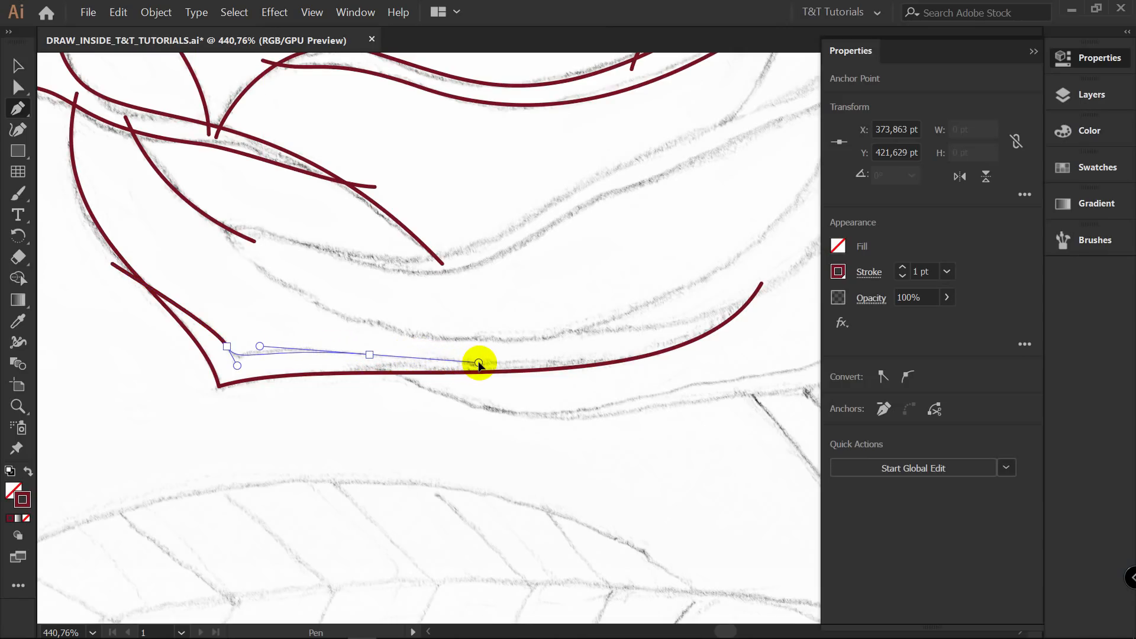
left_click_drag(767, 334, 802, 299)
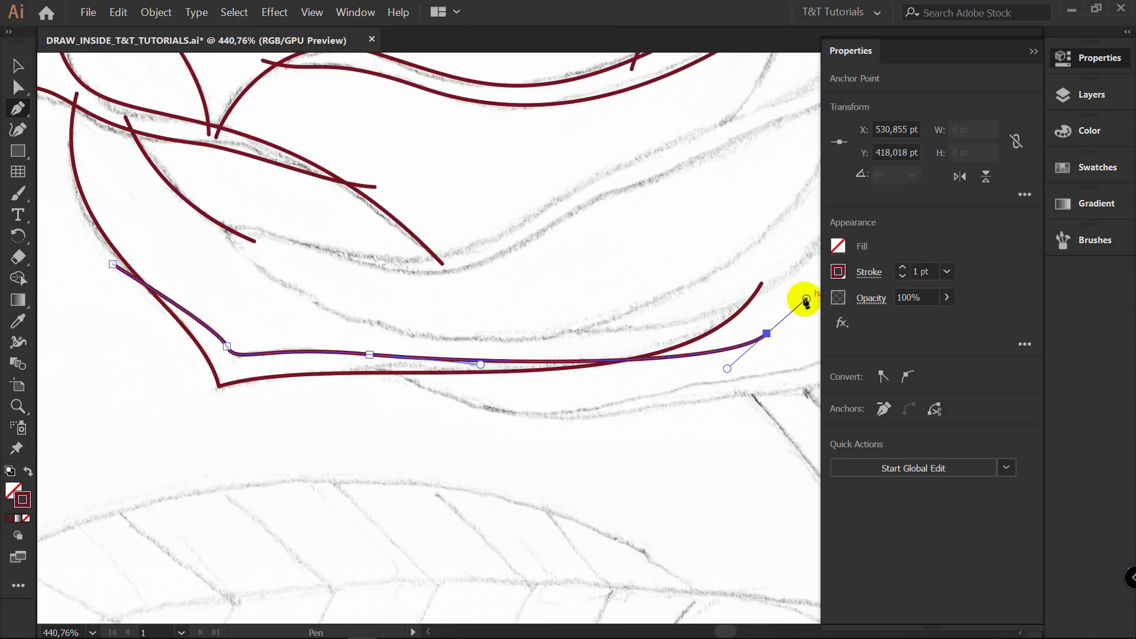
left_click(625, 427, "ctrl")
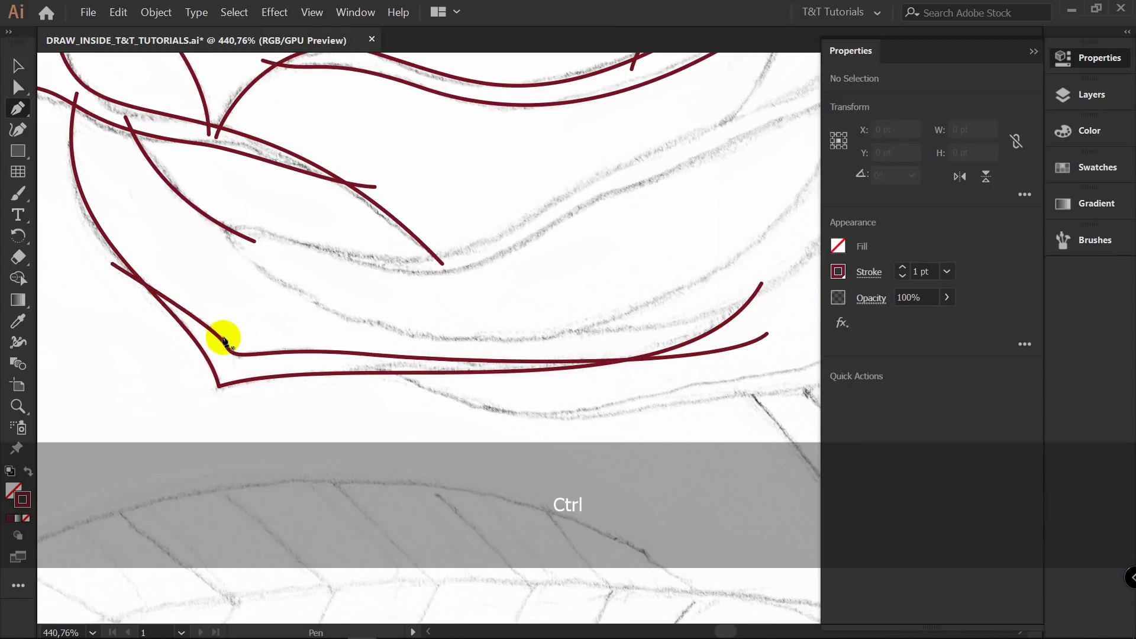
Smooth the left corner of the lowest petal's inner line by adjusting its corner anchor and handles.
key("a")
left_click(226, 346)
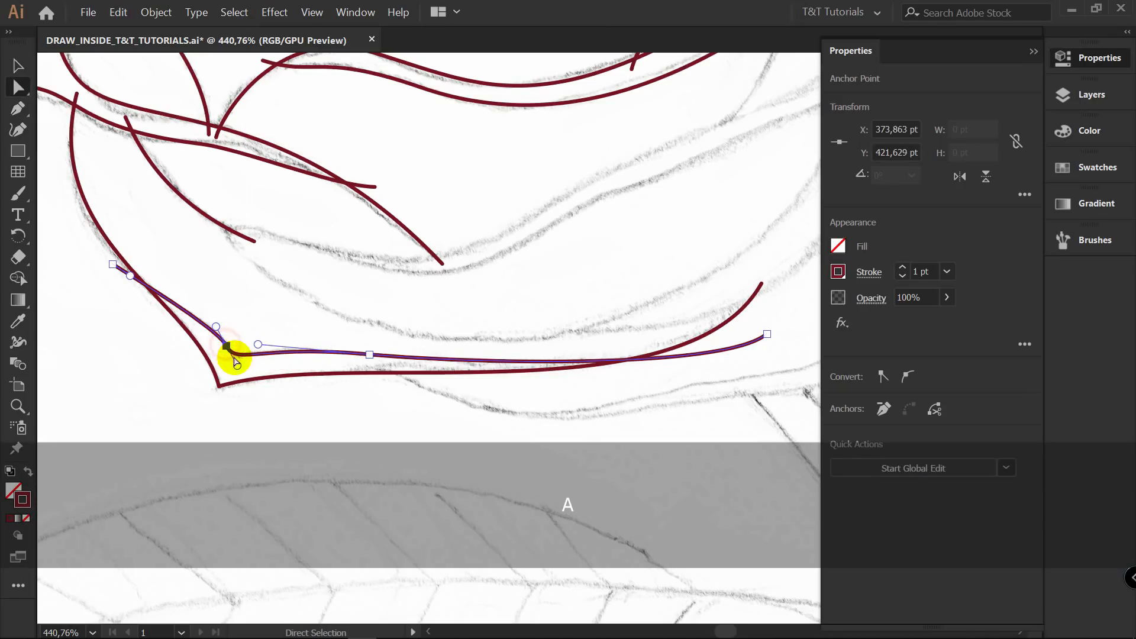
left_click_drag(218, 326, 247, 379)
left_click_drag(219, 342, 220, 344)
left_click(264, 297)
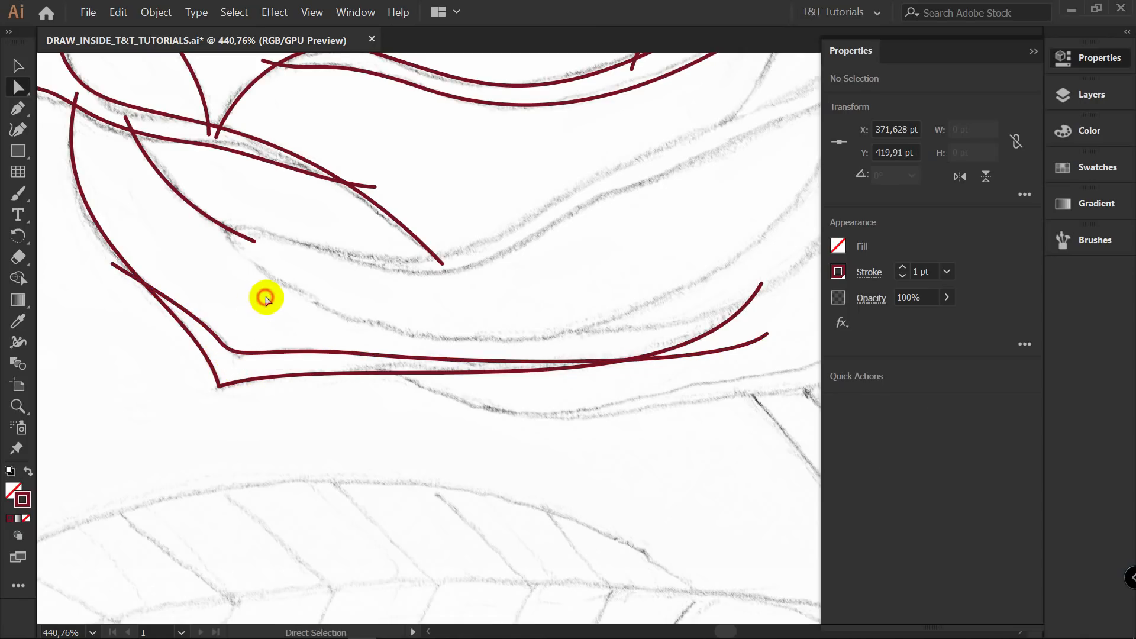
left_click(218, 341)
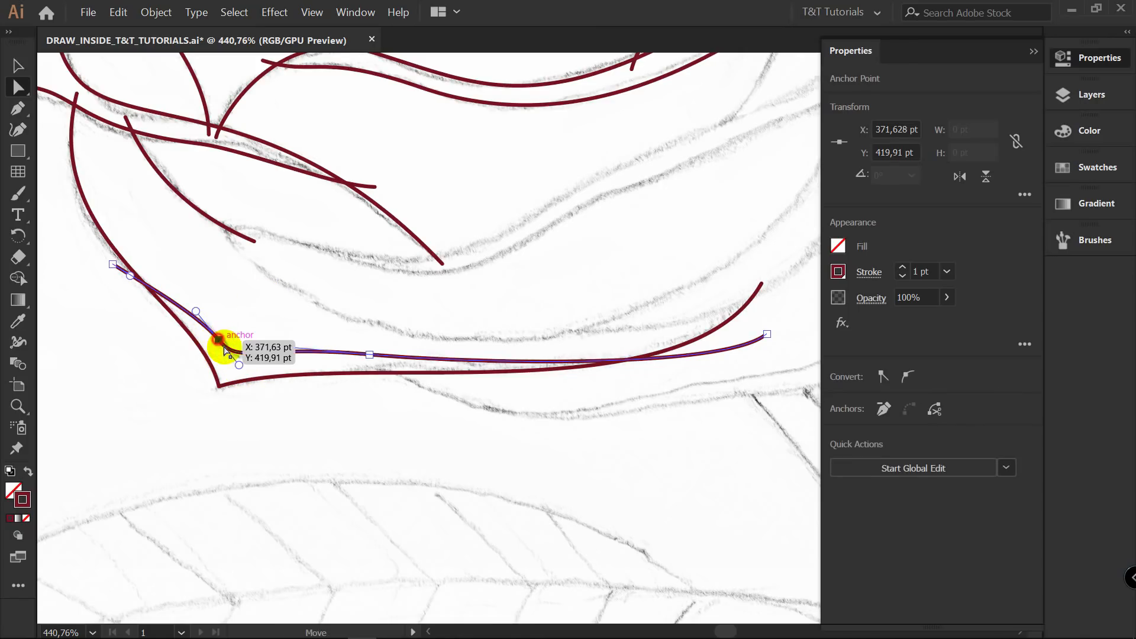
left_click(219, 342)
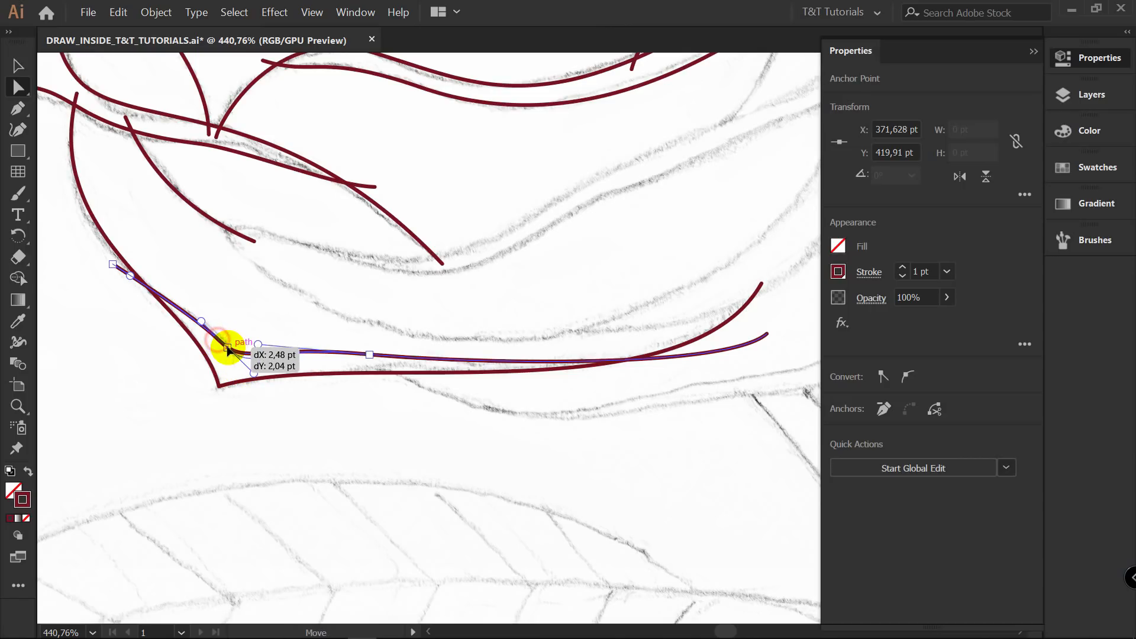
left_click(264, 306)
Steepen the corner anchor's upper handle on the lowest petal's inner line and nudge the anchor slightly up and left along the sketch.
left_click_drag(227, 349, 307, 346)
key("z")
key("a")
left_click(305, 359)
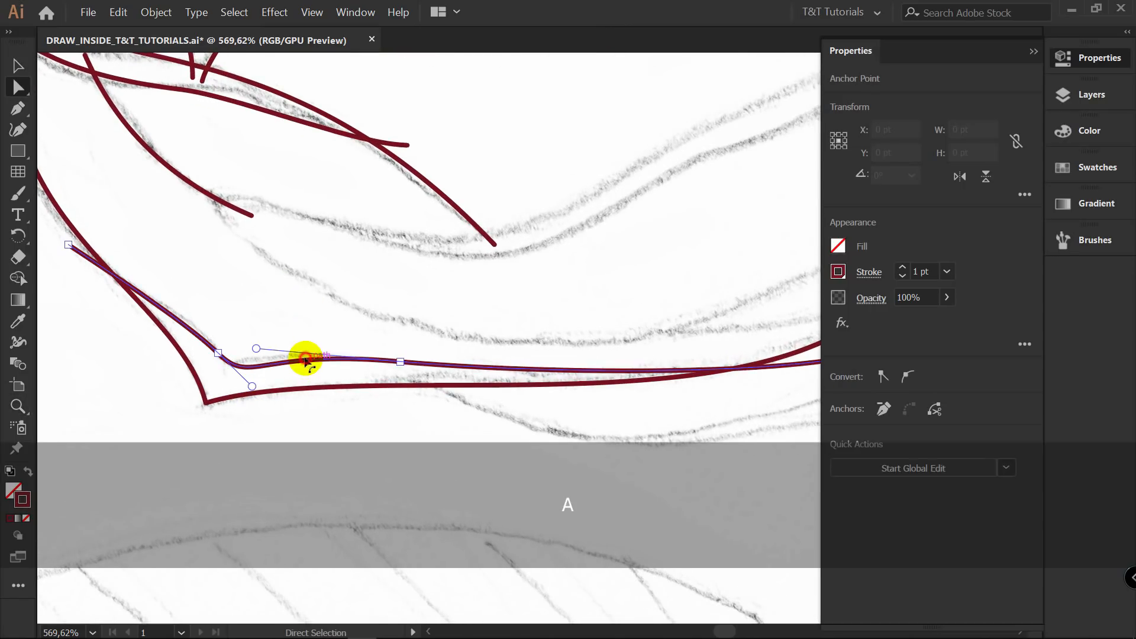
left_click_drag(219, 353, 179, 307)
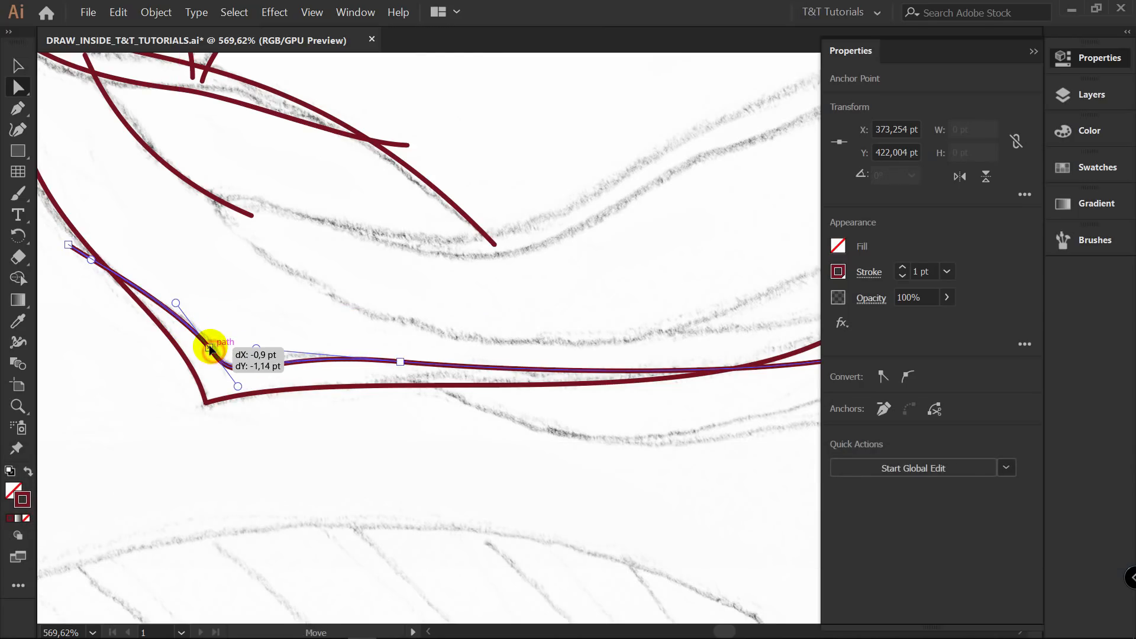
left_click_drag(210, 347, 208, 345)
left_click(266, 314)
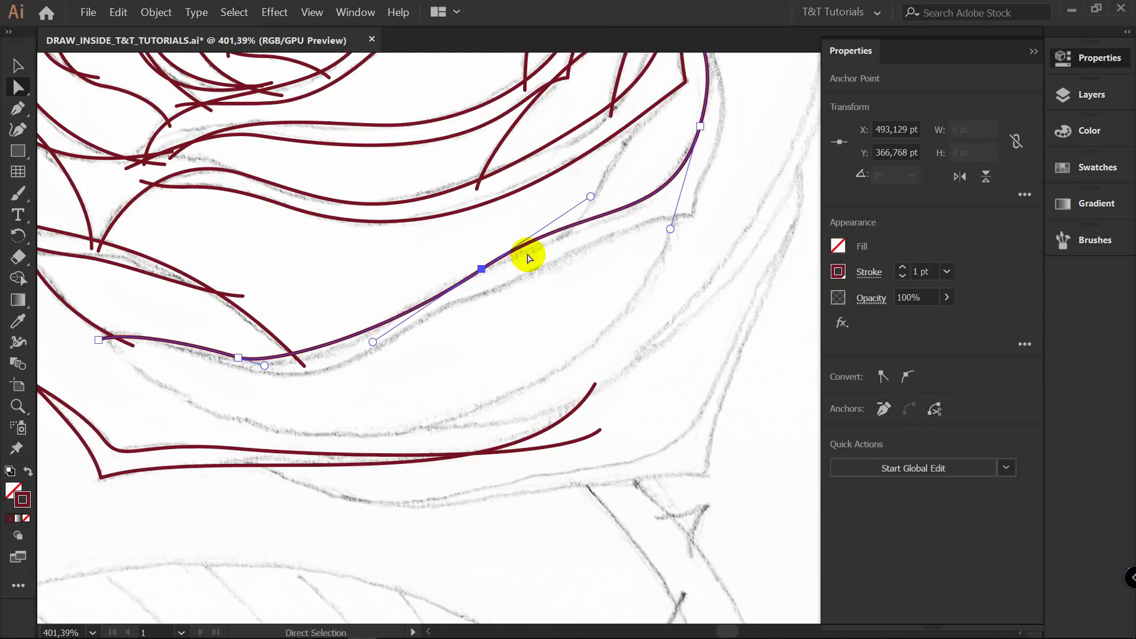
Shift the middle anchor of the second-lowest petal's inner line down and left, and adjust the neighbouring handles to follow the sketch.
left_click_drag(482, 269, 448, 283)
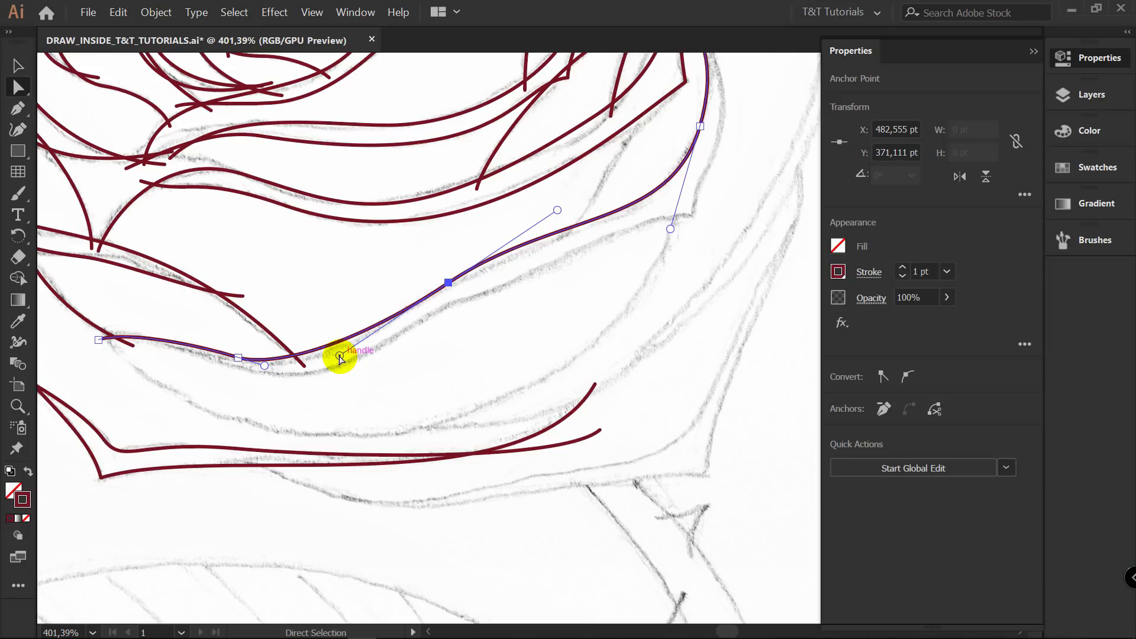
left_click_drag(340, 356, 338, 360)
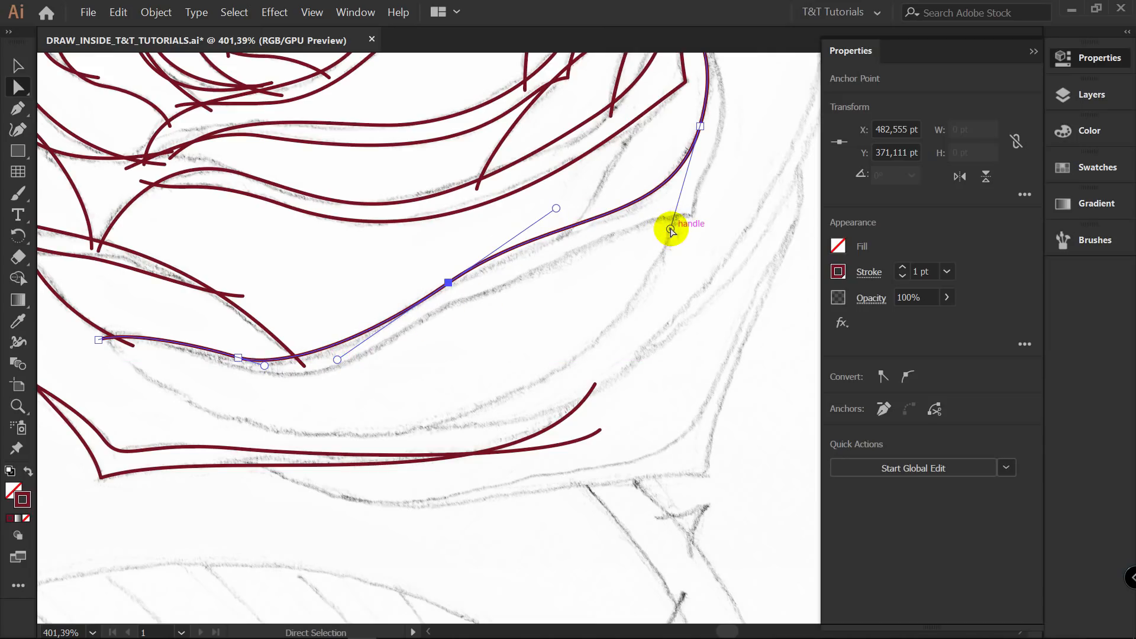
left_click_drag(671, 229, 669, 241)
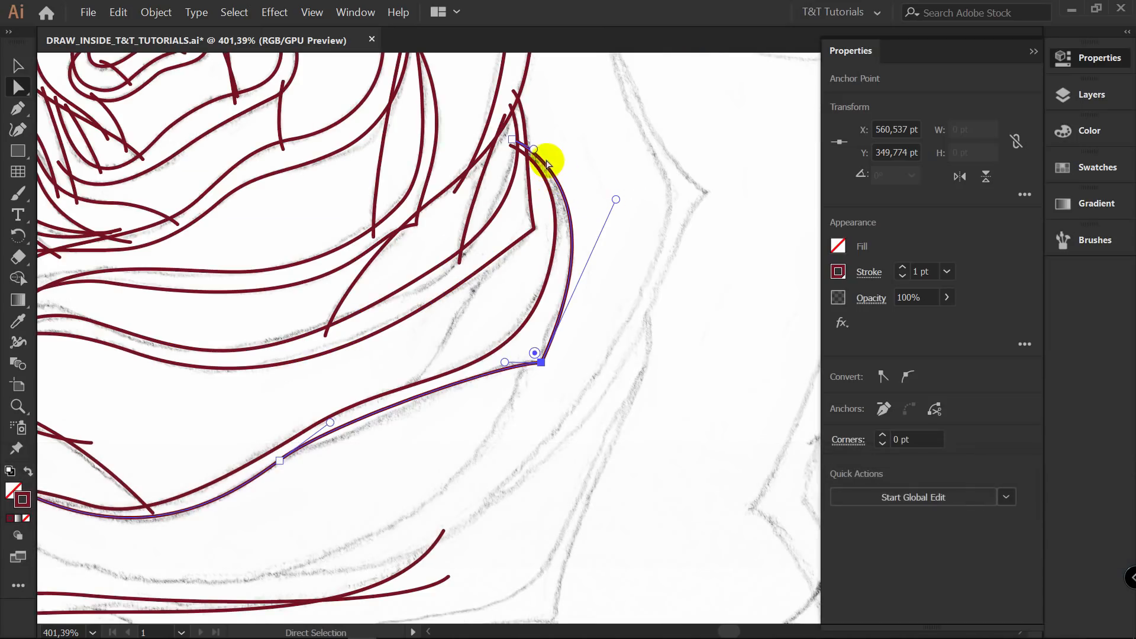
Reshape the second-lowest petal's outer right edge above its pointed corner by adjusting the curve handles, and deselect it.
mouse_move(534, 150)
left_mouse_down()
mouse_move(608, 210)
mouse_move(548, 257)
mouse_move(534, 336)
left_mouse_up()
left_click_drag(611, 211, 640, 233)
left_click(613, 314)
left_click_drag(139, 462, 183, 464)
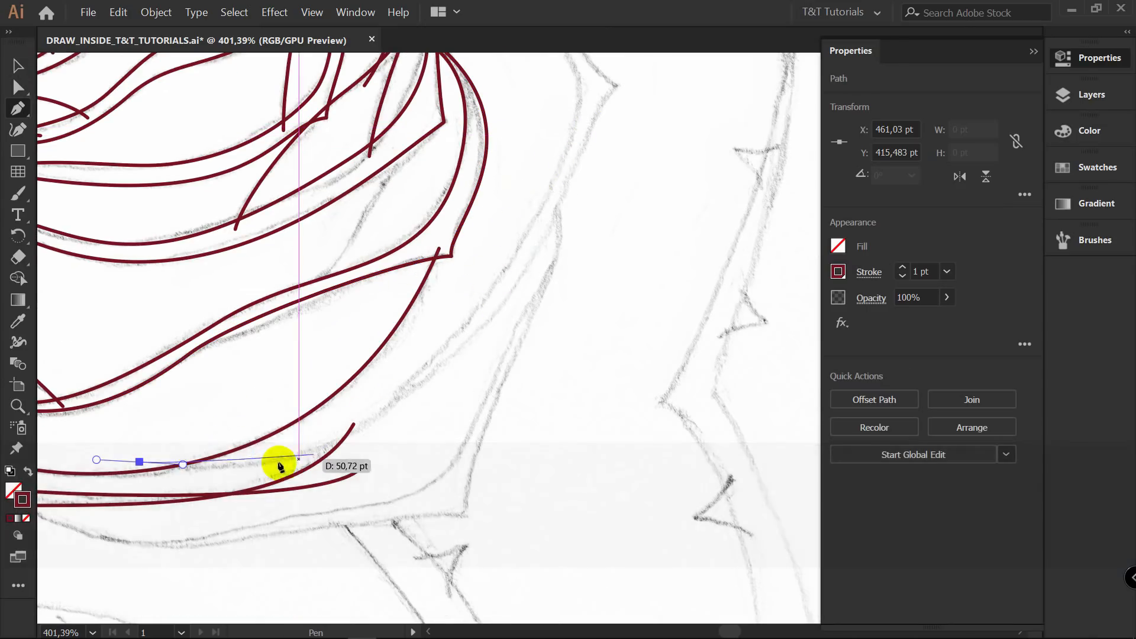
scroll(602, 89, "down", 1)
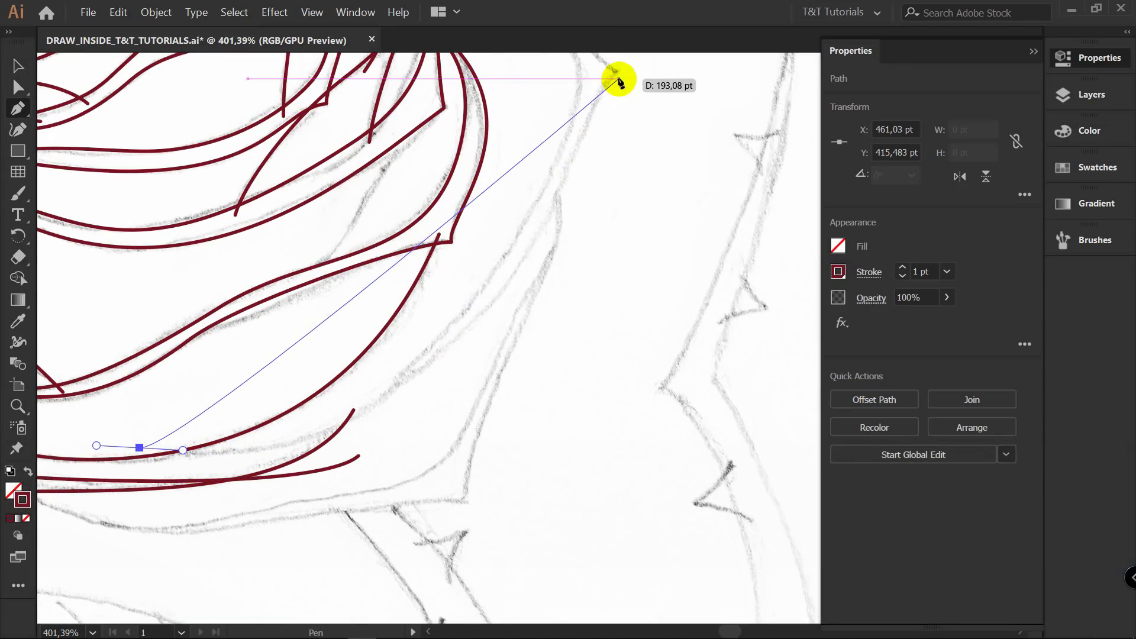
key("z")
left_click(555, 173, "alt")
left_click_drag(467, 195, 463, 213)
left_click_drag(464, 213, 340, 350)
key("p")
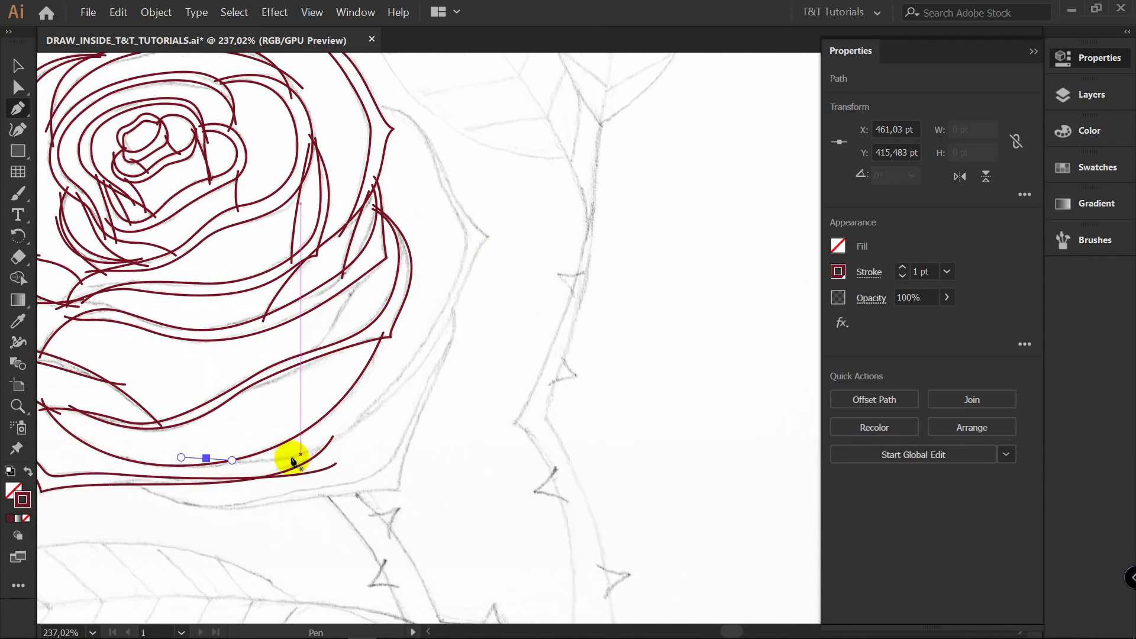
left_click(208, 459)
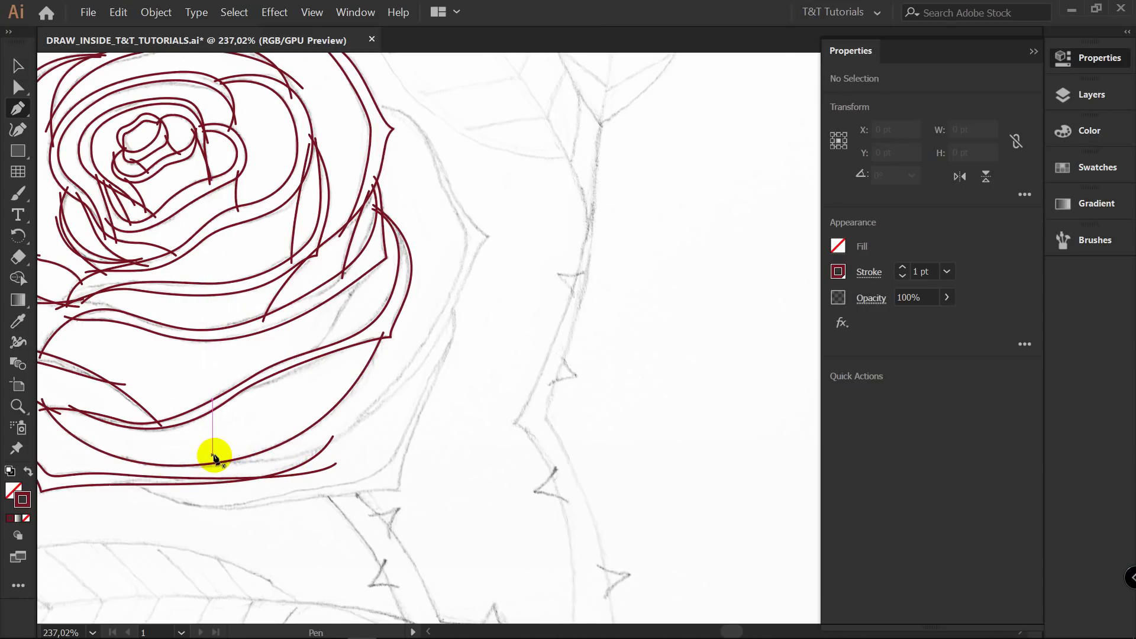
Trace the outermost right petal's lower curve from its overlap at the rose's bottom up to the pointed right tip.
left_click_drag(241, 466, 245, 464)
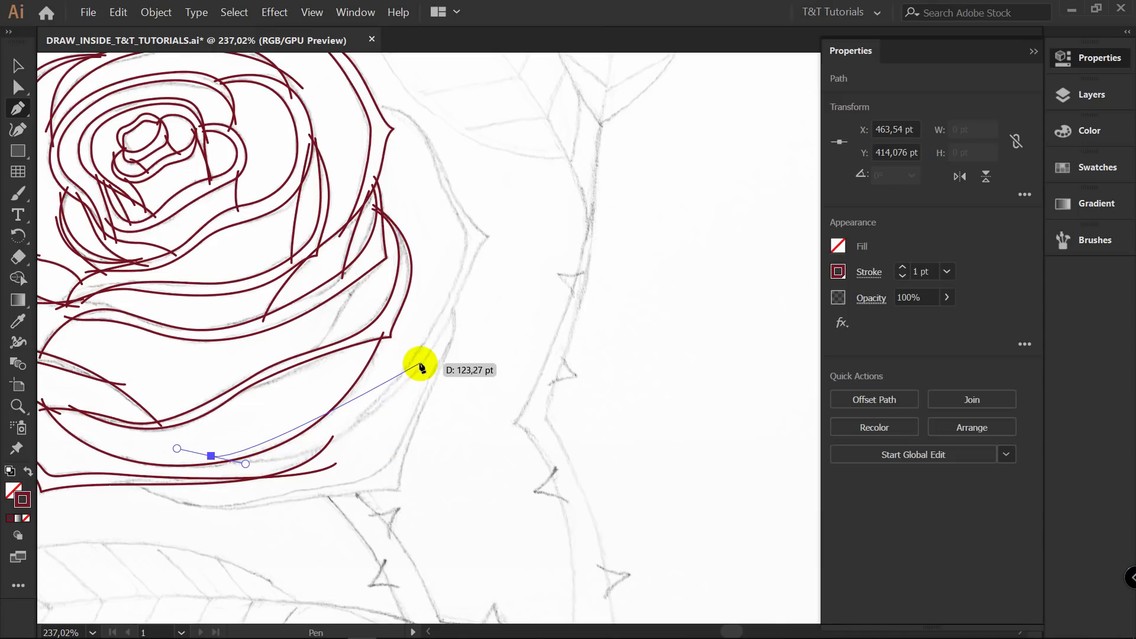
left_click_drag(431, 355, 388, 497)
key("ctrl+z")
key("alt")
key("space")
left_click_drag(556, 119, 536, 257)
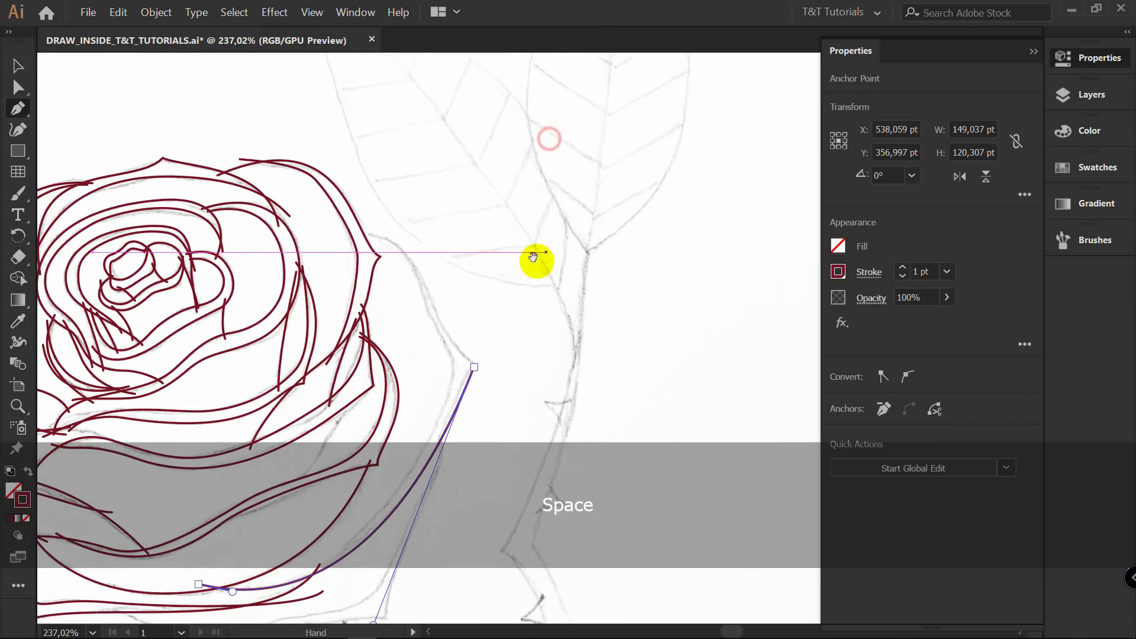
Continue the outermost right petal's outline from the pointed tip up to the overlap with the upper petals, ending the path.
left_click_drag(357, 234, 322, 235)
left_click_drag(490, 335, 447, 343)
left_click_drag(393, 235, 442, 243)
left_click_drag(445, 343, 416, 331)
key("space")
left_click_drag(505, 338, 535, 119)
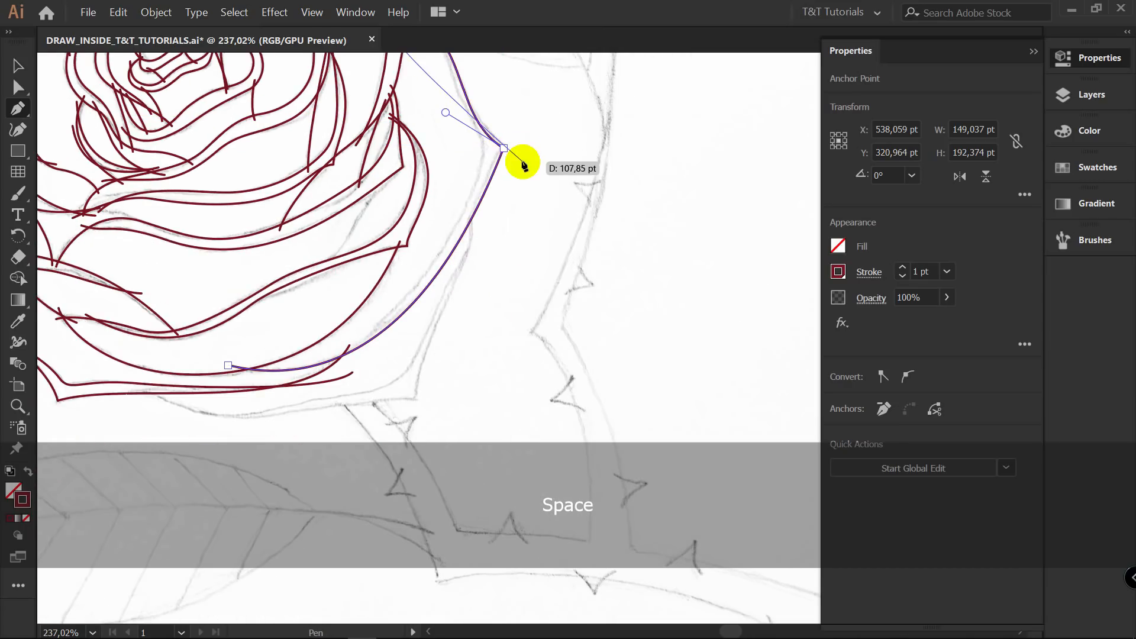
key("space")
left_click_drag(469, 175, 464, 245)
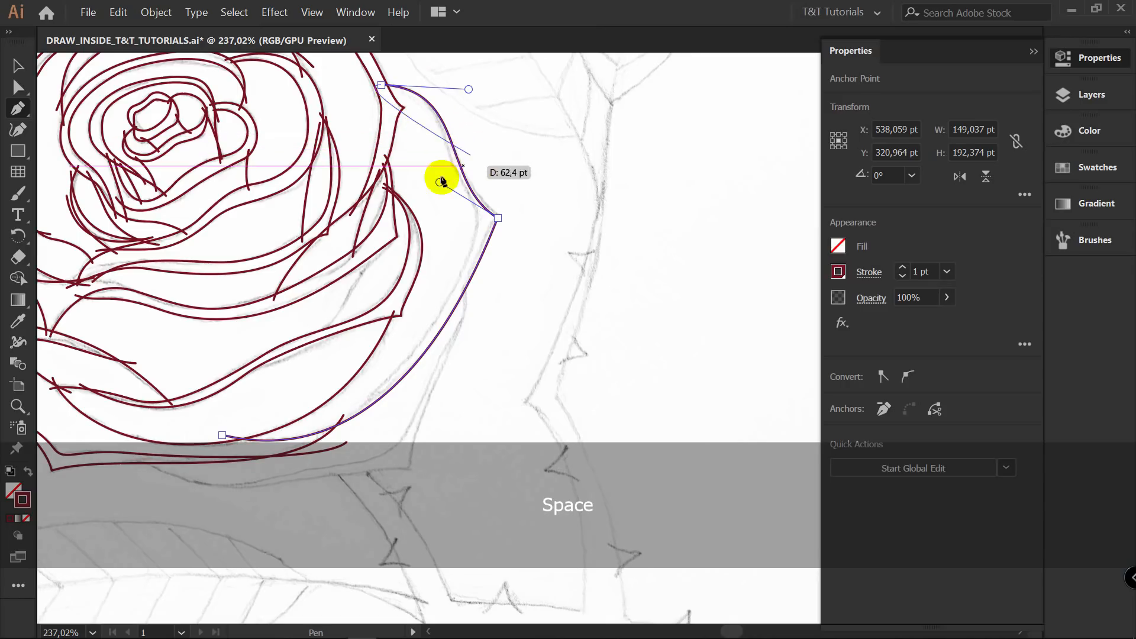
key("a")
left_click(429, 151)
key("space")
left_click_drag(392, 283, 404, 232)
key("a")
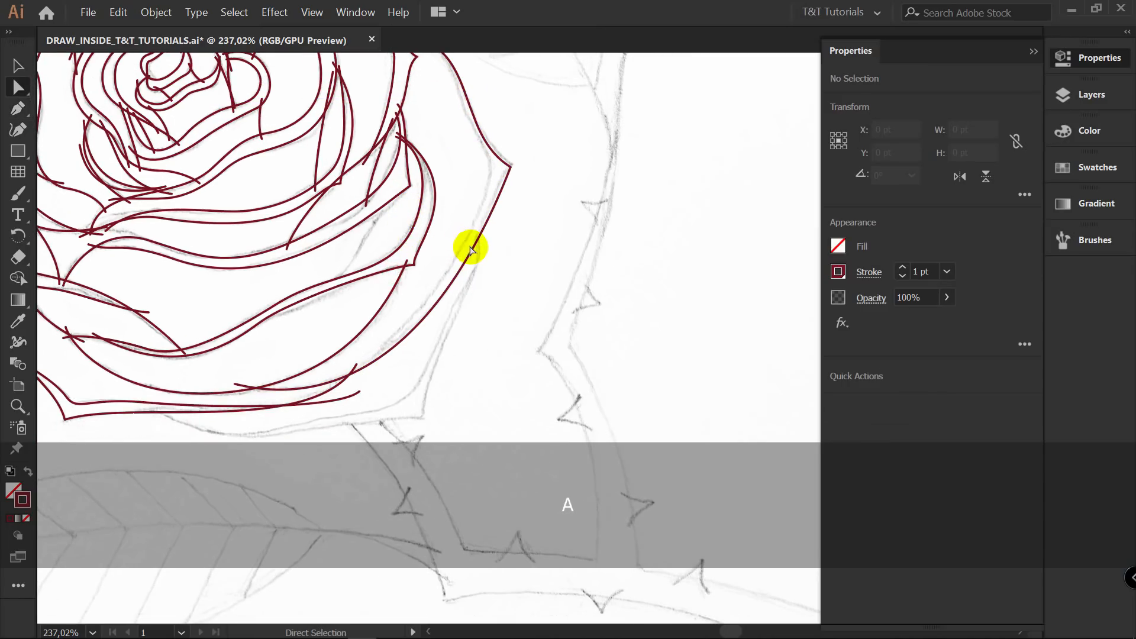
left_click(472, 247)
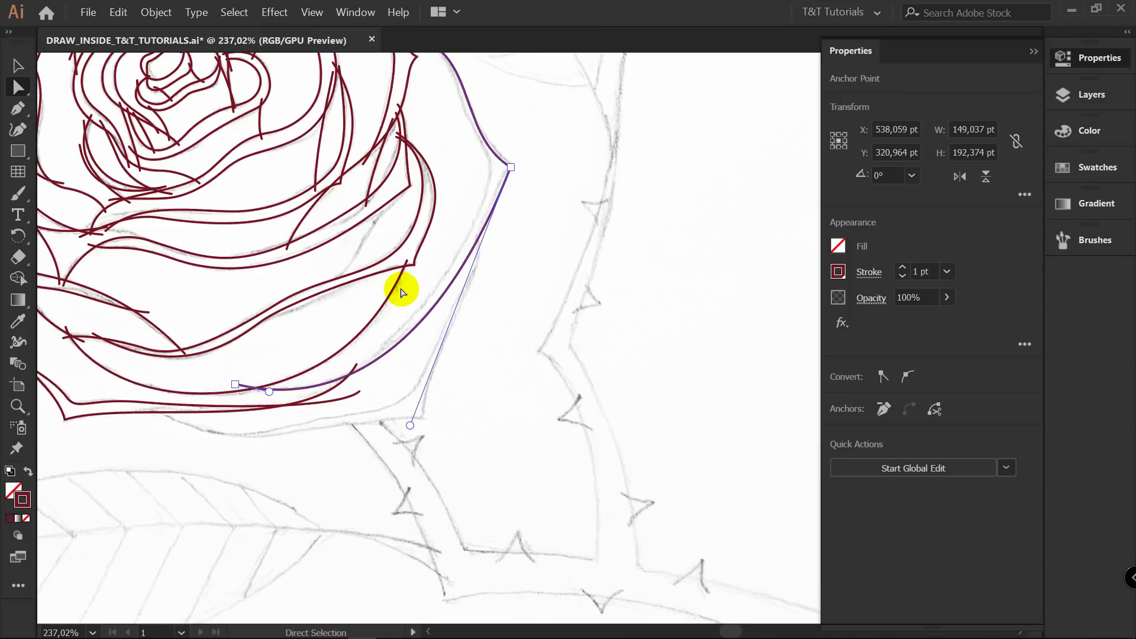
key("p")
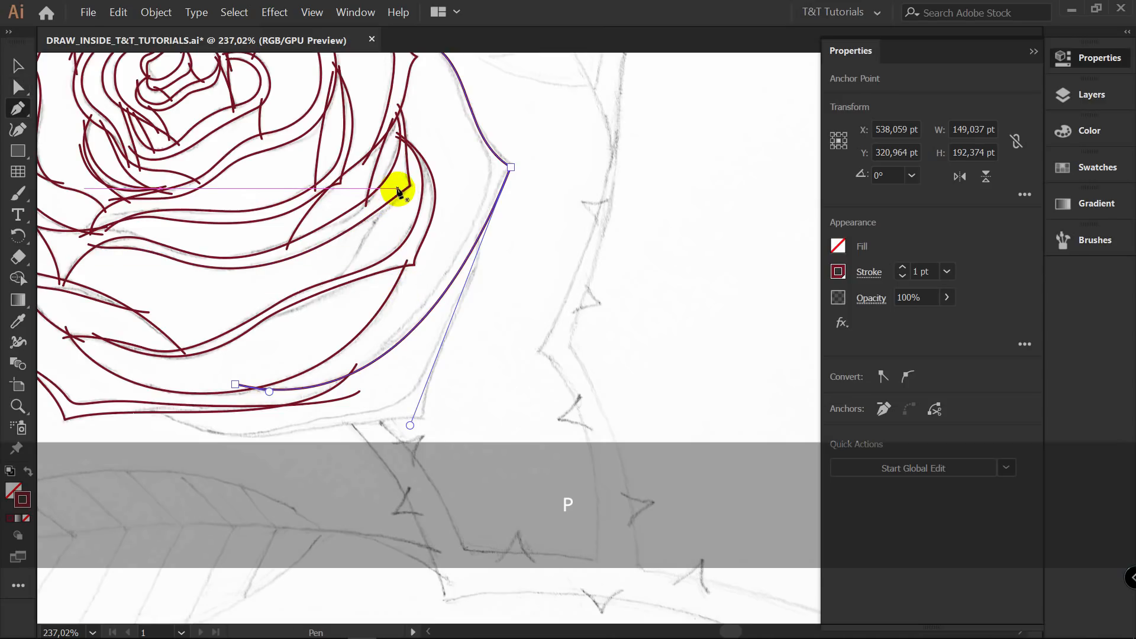
left_click(398, 187, "ctrl")
Trace the short fold line from the inner right petal's corner down to the petal edge below, adjusting its upper handle to the sketch.
key("p")
left_click(400, 187)
left_click_drag(334, 286, 320, 308)
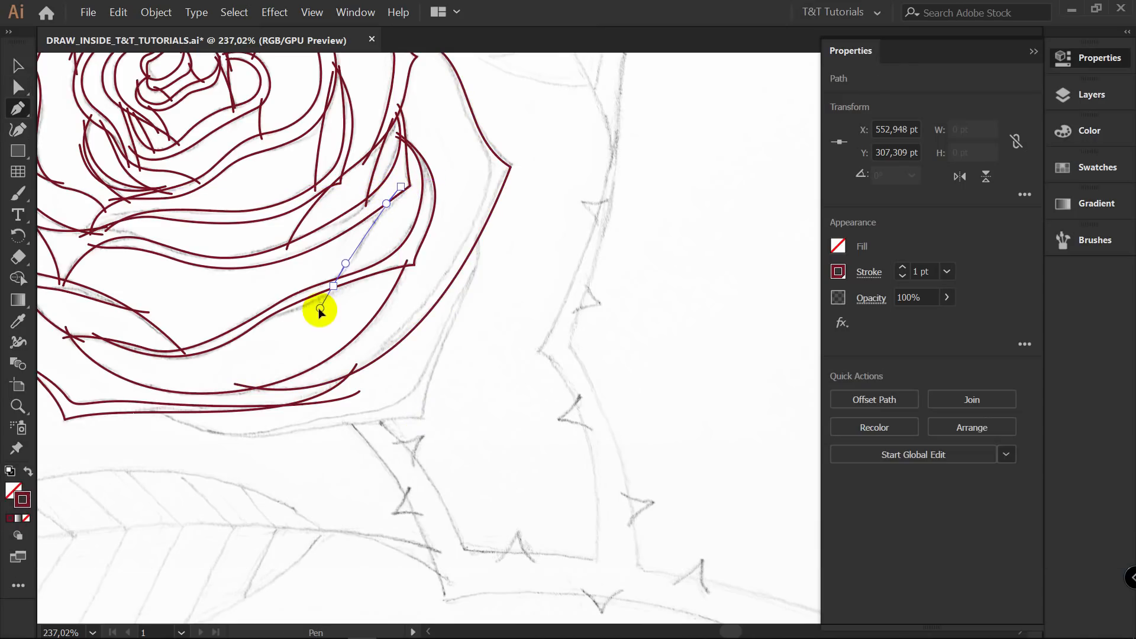
key("a")
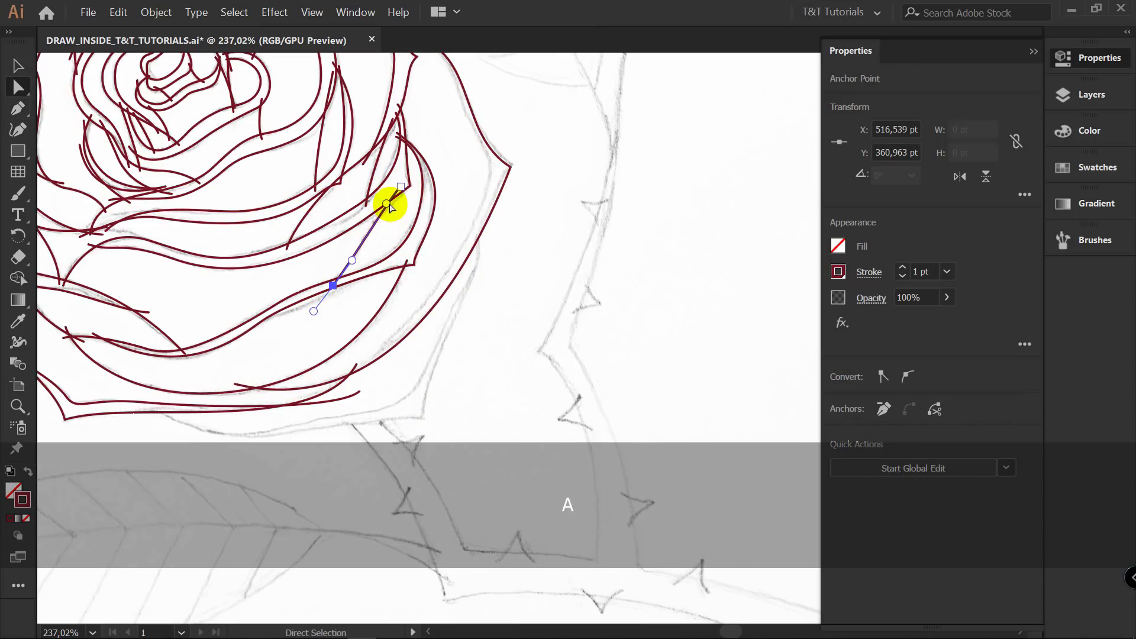
left_click_drag(387, 205, 374, 214)
key("v")
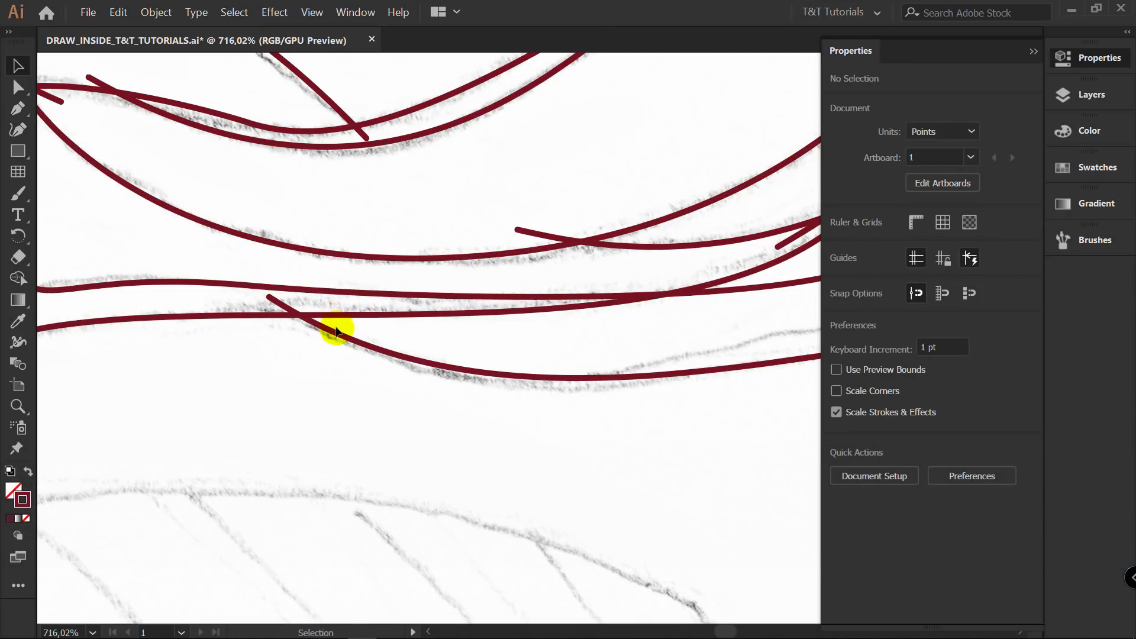
Extend the left end of the rose's bottommost outline up and left past the petal edge, and lengthen its handle to match the sketch.
key("ctrl+space")
left_click_drag(338, 332, 467, 310)
key("z")
key("v")
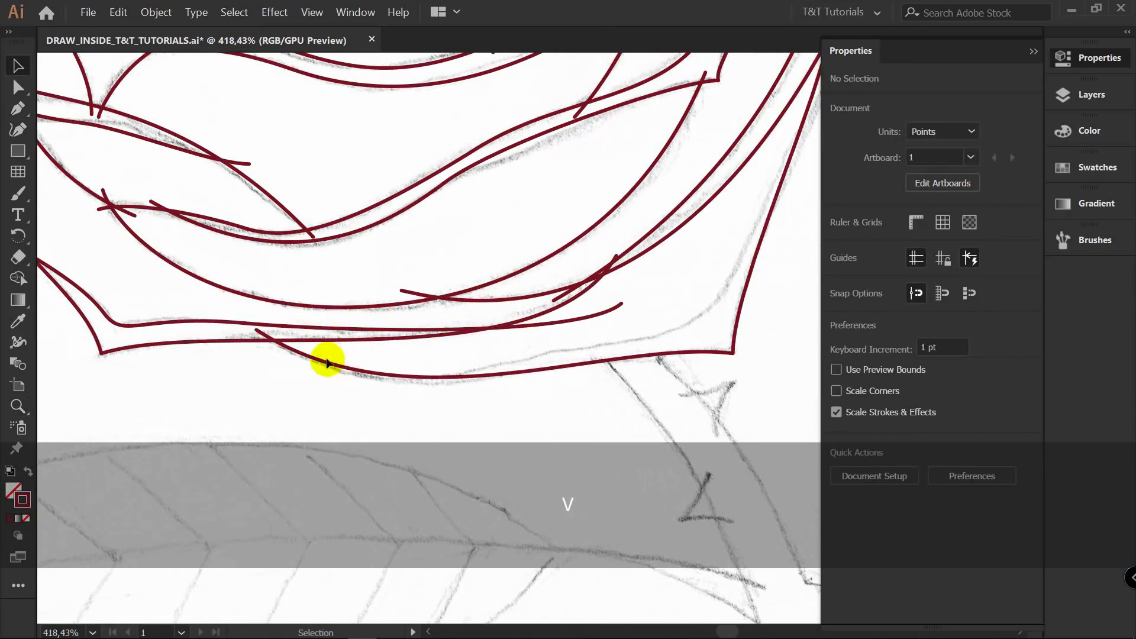
key("a")
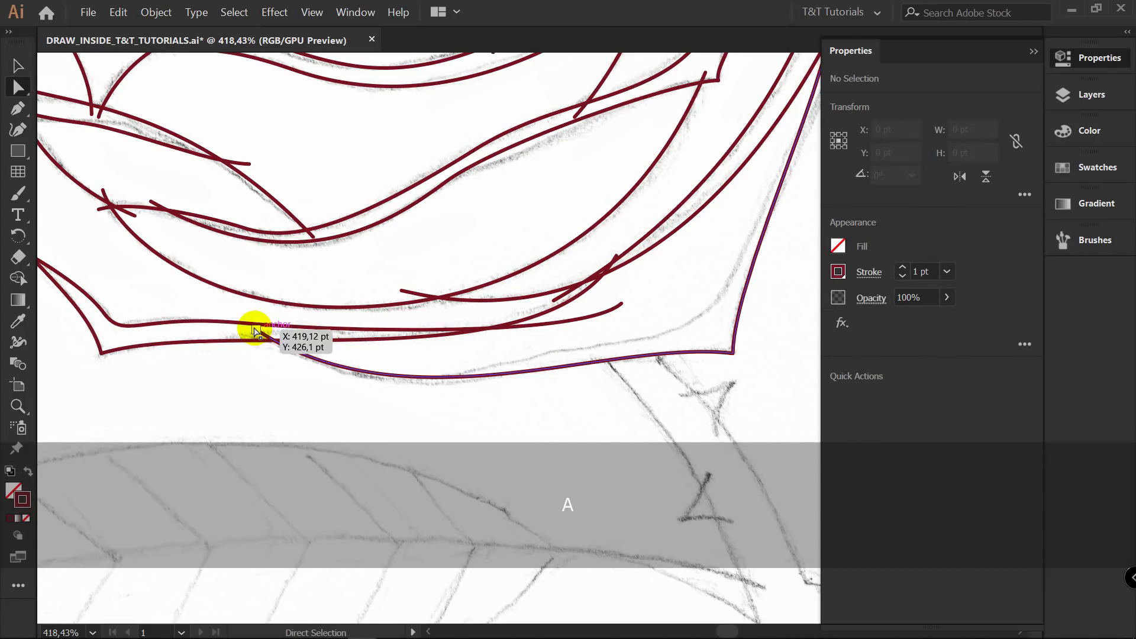
key("a")
left_click(258, 331)
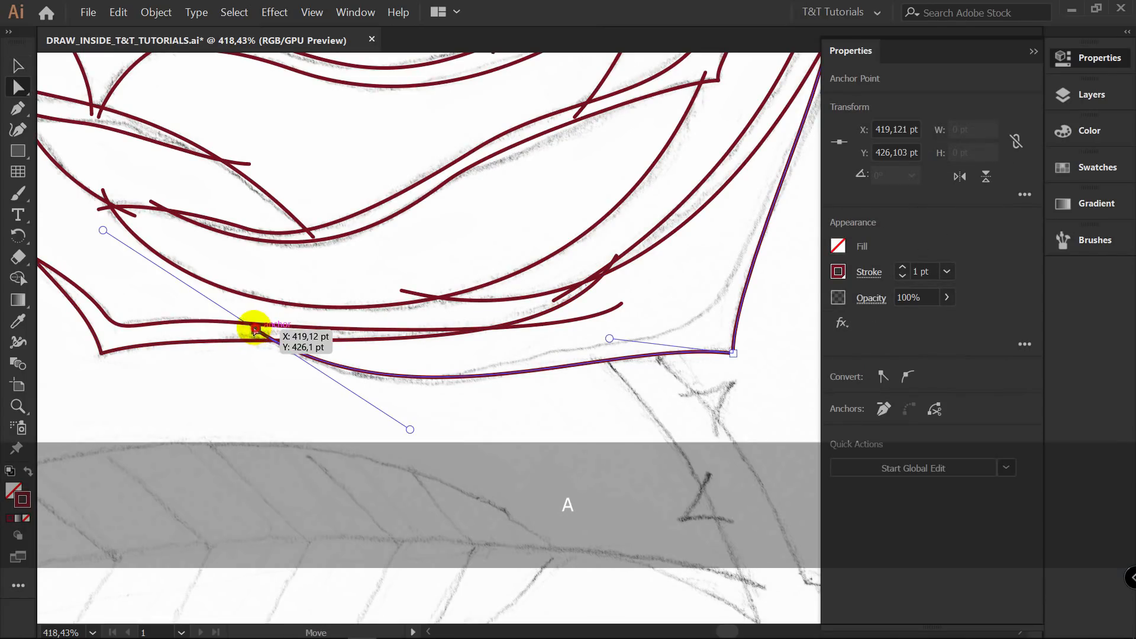
left_click_drag(257, 327, 230, 316)
left_click_drag(381, 413, 418, 449)
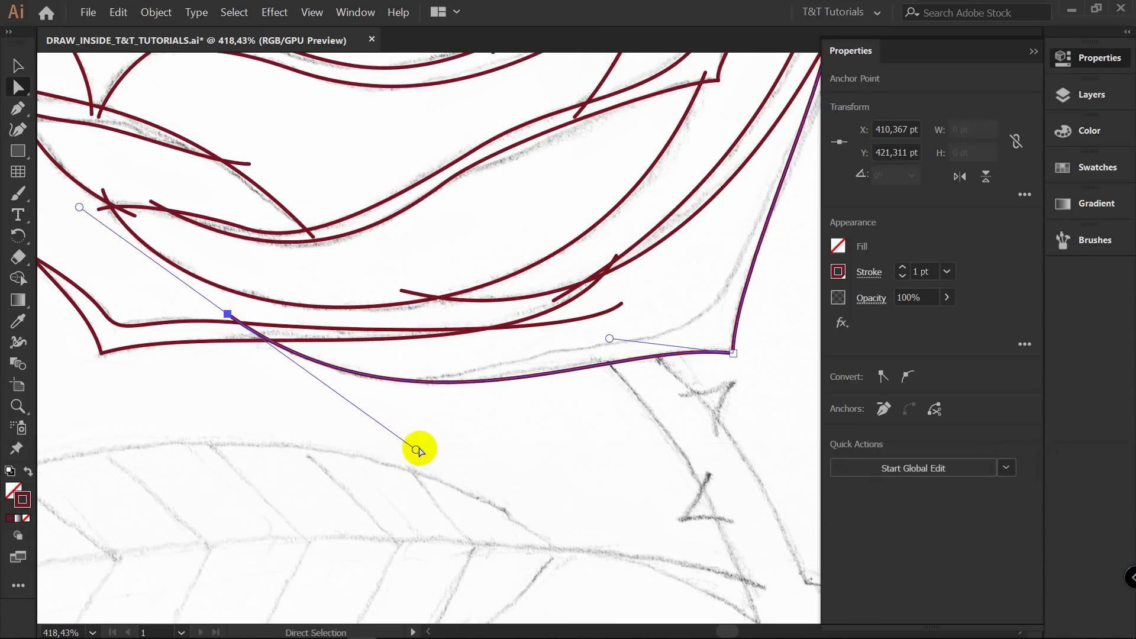
left_click(451, 418)
key("a")
left_click(229, 314)
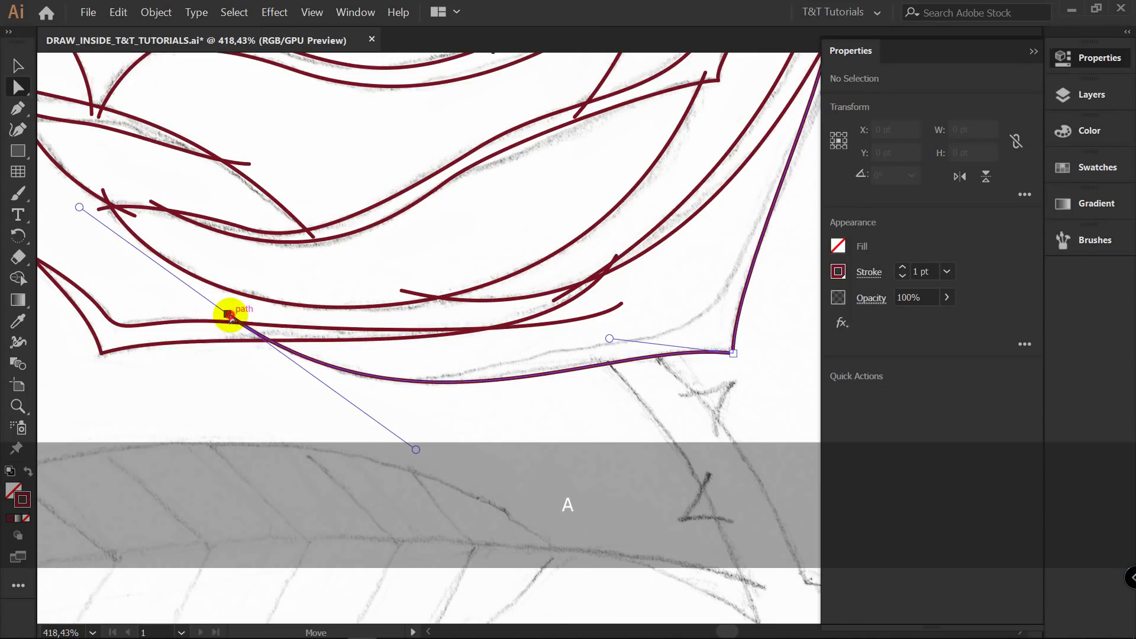
left_click_drag(228, 314, 363, 322)
key("z")
key("v")
left_click(345, 363)
Lock the RED_OUTLINE layer and add a new layer named GREEN_OUTLINE above it.
key("ctrl+0")
key("z")
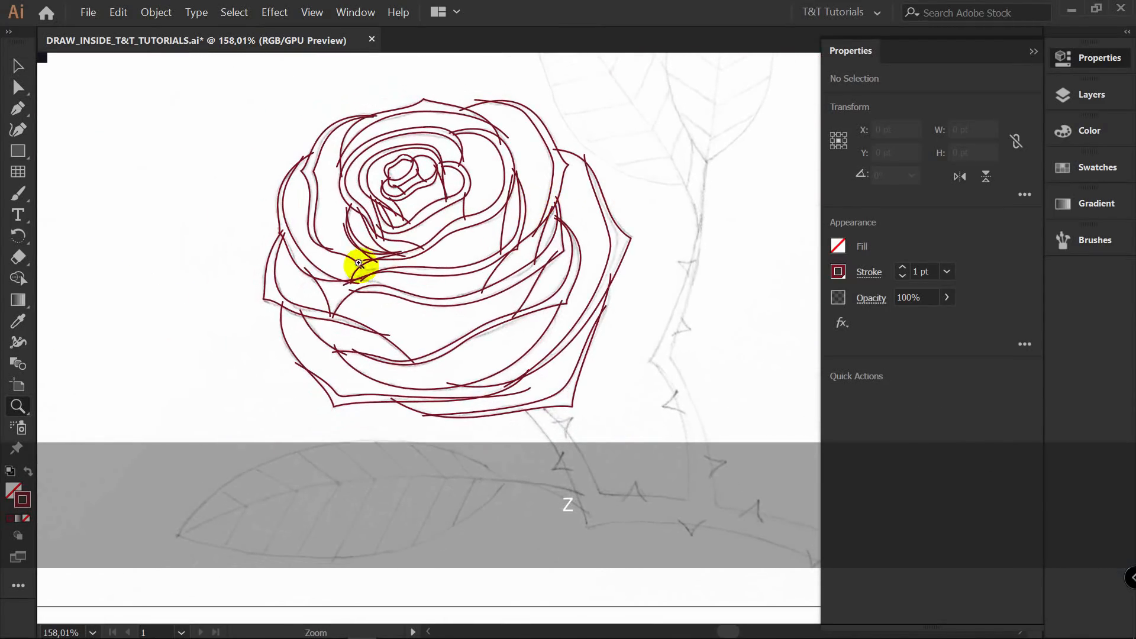
key("v")
key("z")
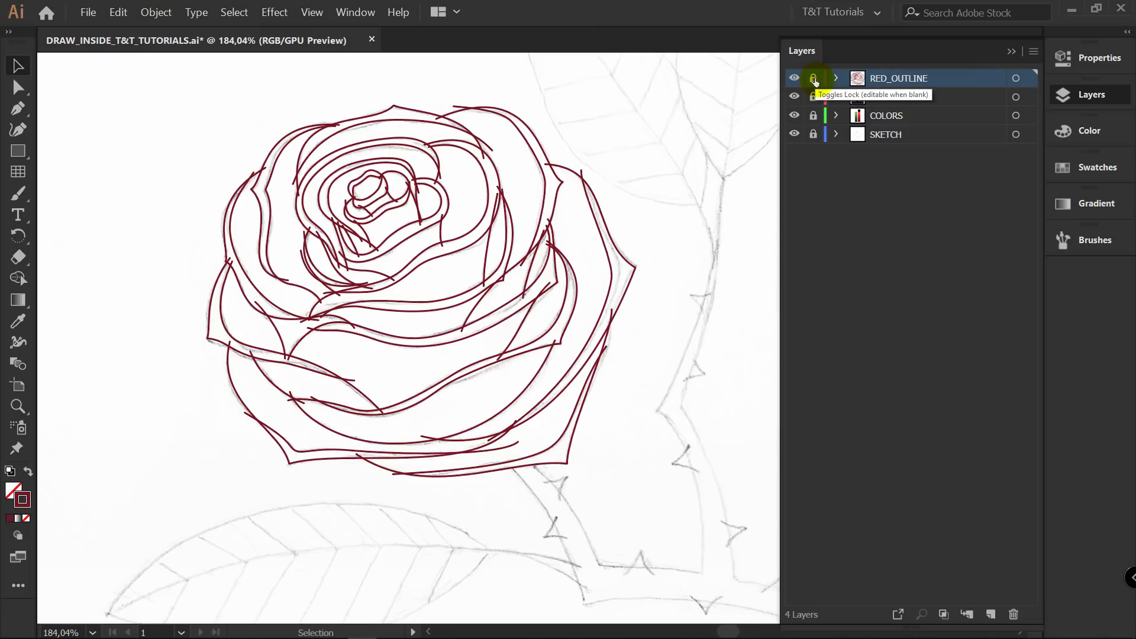
left_click(991, 615)
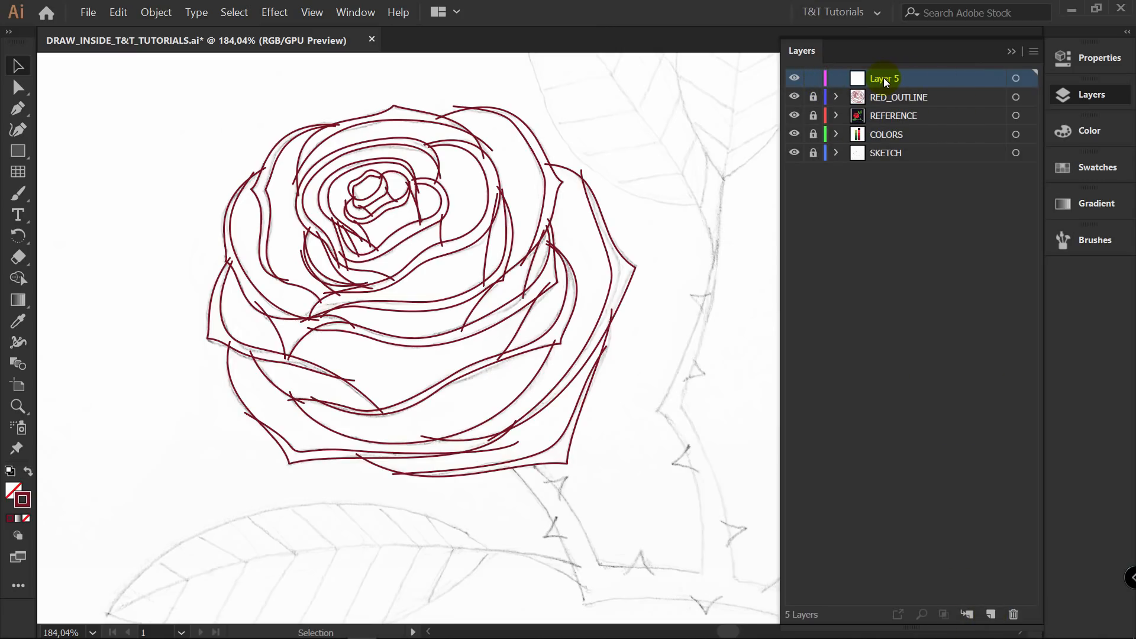
With a dark green stroke and no fill, trace the flower stem's left edge from the rose's base down to the branch corner.
left_click(1095, 167)
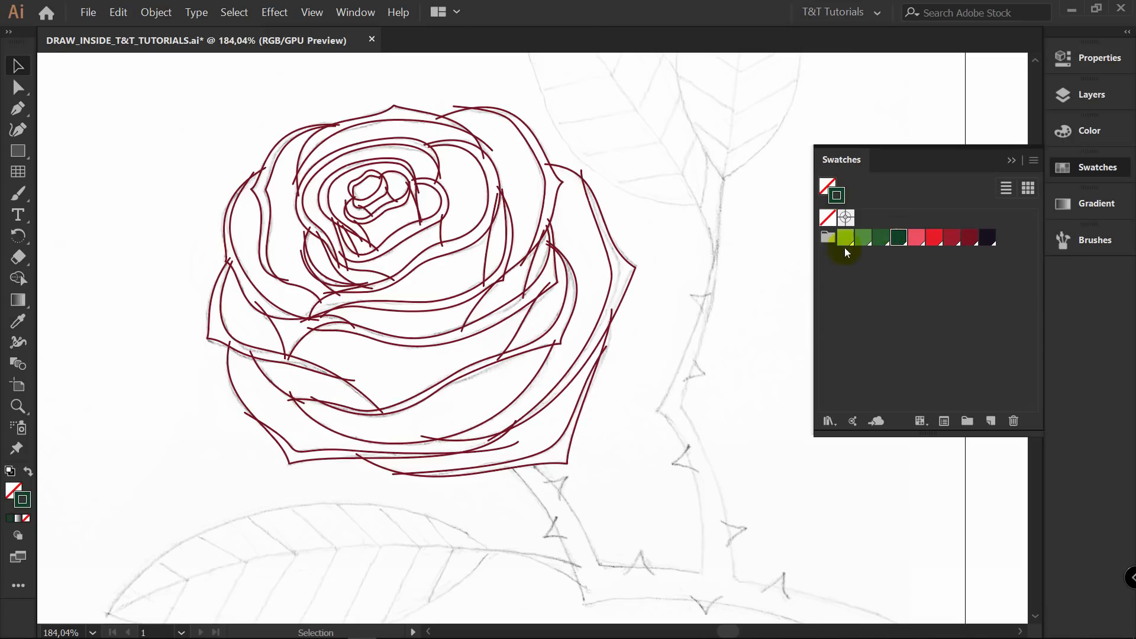
left_click_drag(526, 362, 507, 322)
key("p")
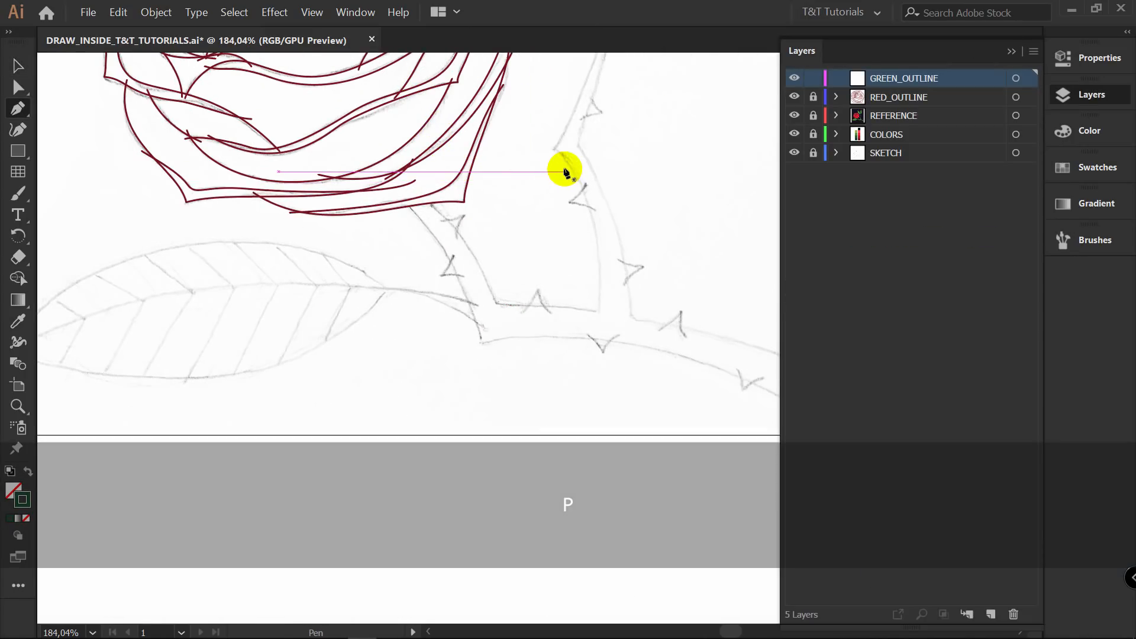
scroll(601, 190, "up", 3)
left_click_drag(244, 210, 269, 233)
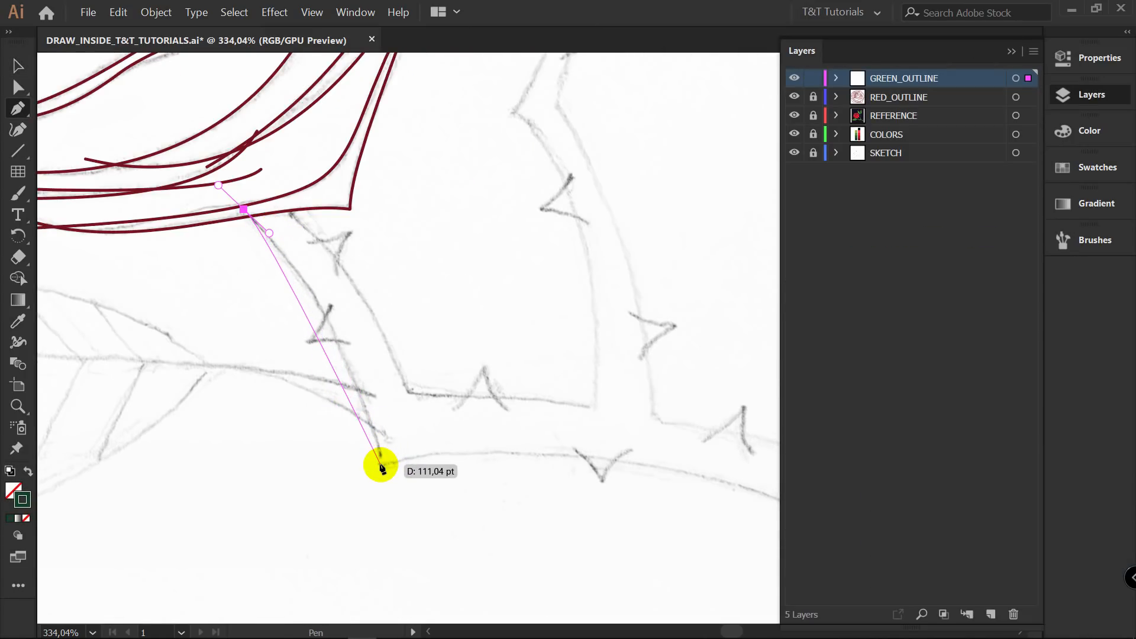
left_click_drag(381, 465, 381, 505)
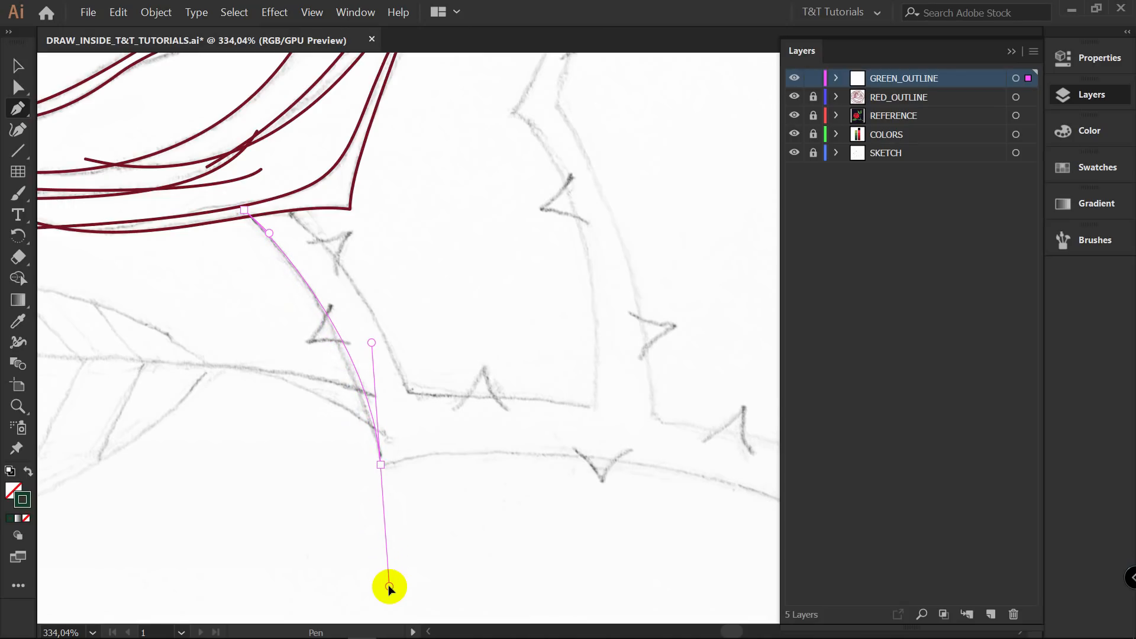
left_click_drag(390, 587, 389, 586)
key("alt")
left_click_drag(453, 439, 459, 448)
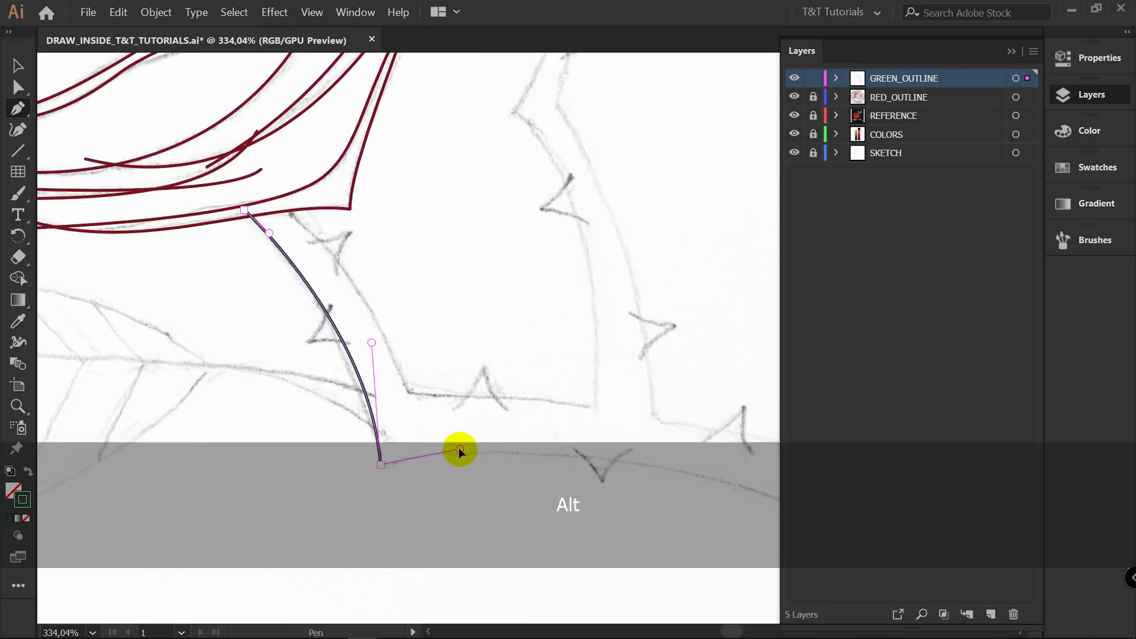
key("space")
left_click_drag(538, 419, 392, 339)
left_click_drag(580, 377, 498, 311)
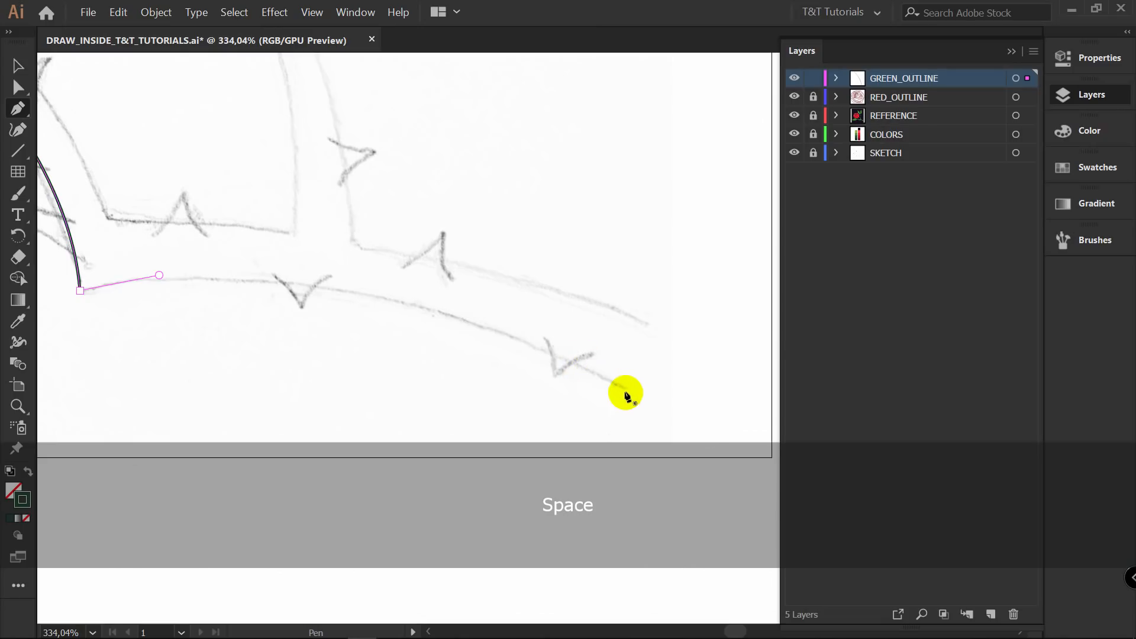
left_click_drag(620, 386, 664, 418)
left_click_drag(459, 381, 533, 393)
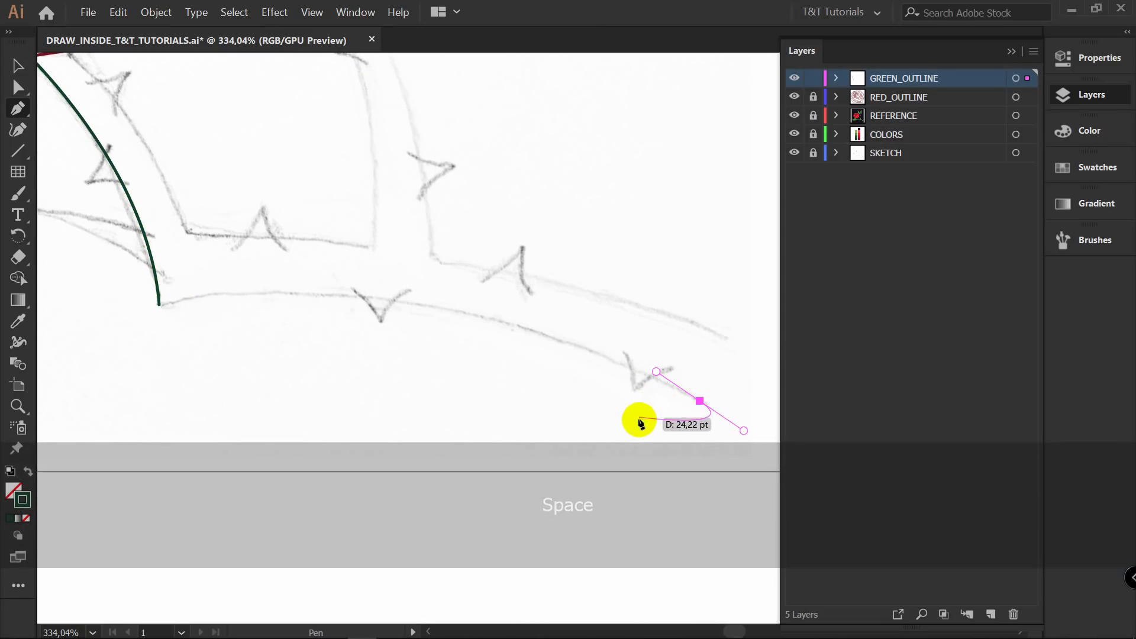
key("ctrl+z")
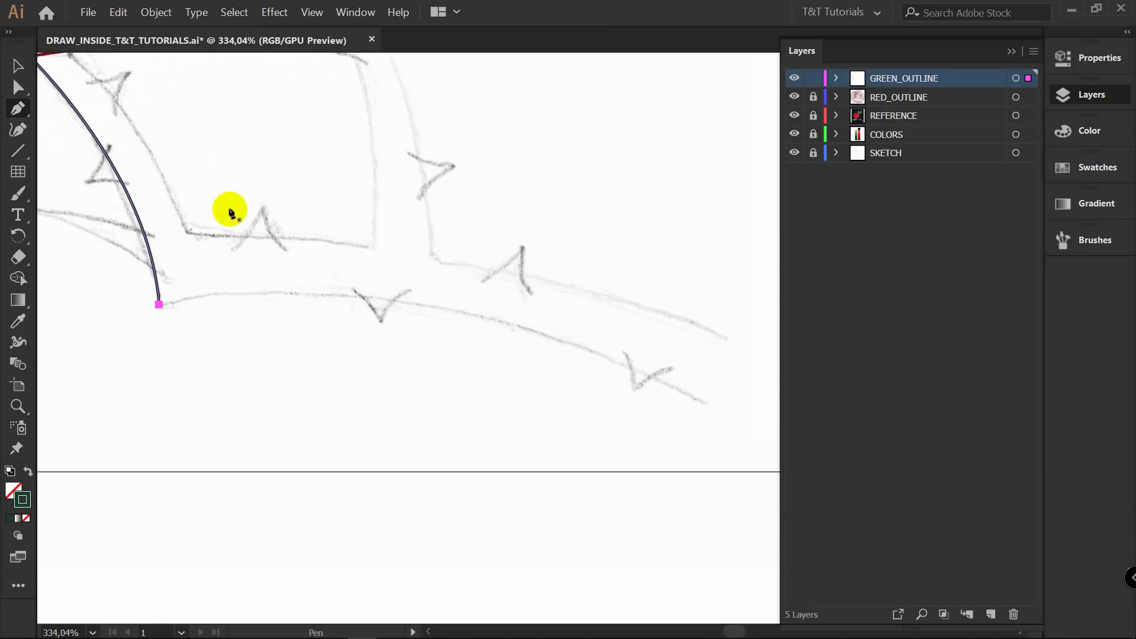
Continue the stem outline along the branch's lower edge, across its cut end and back along the upper edge to the side stem's corner.
key("alt")
left_click_drag(160, 305, 181, 291)
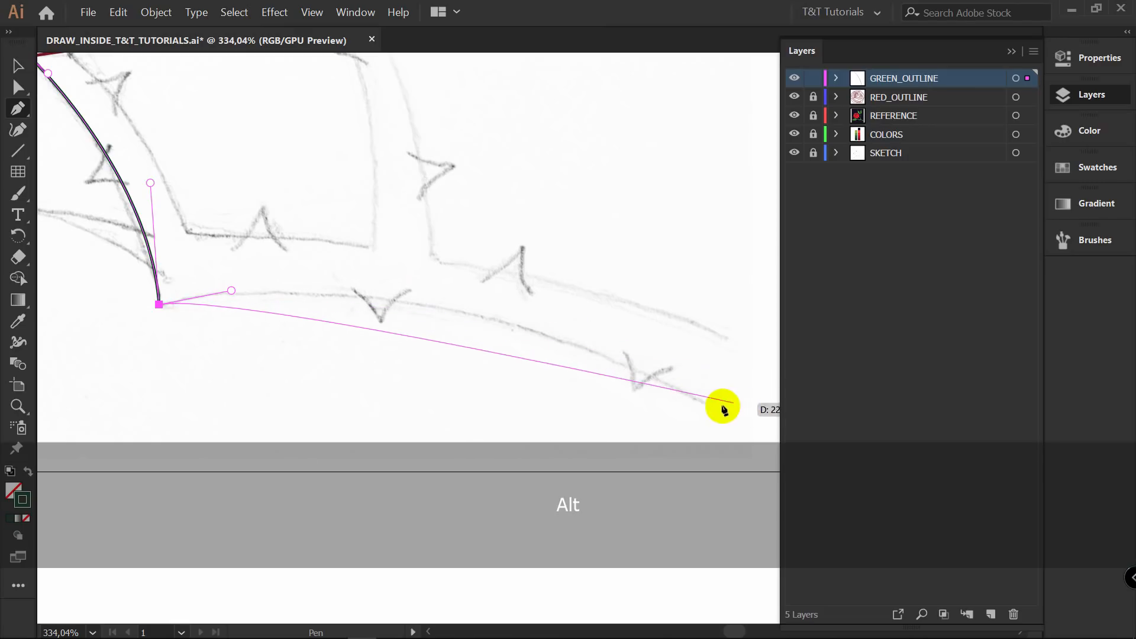
left_click_drag(703, 403, 743, 431)
key("alt")
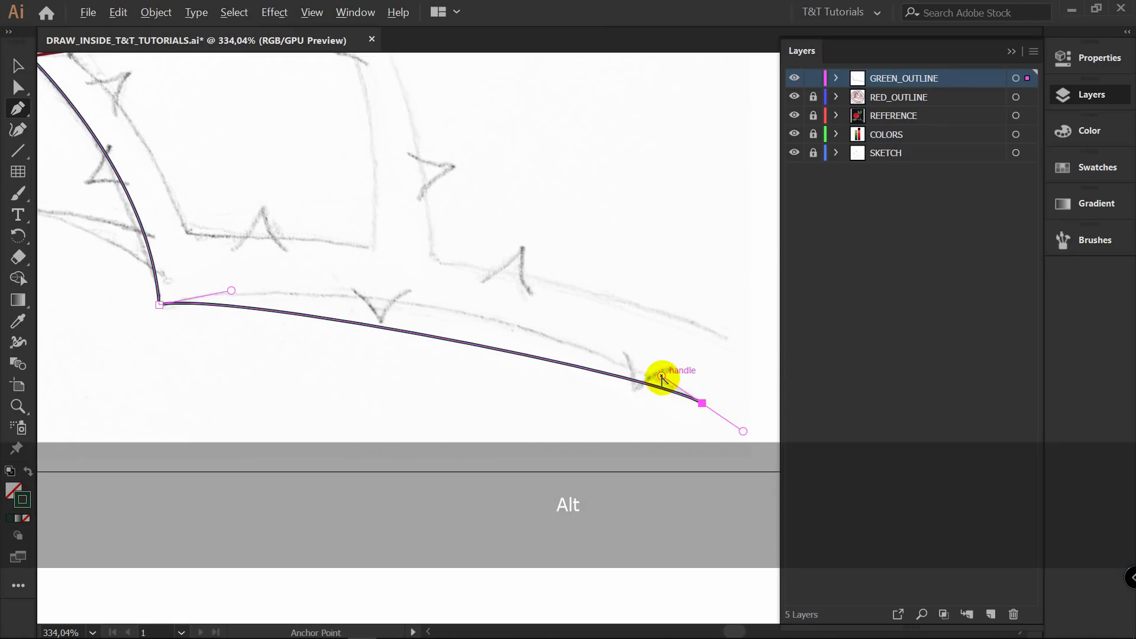
left_click_drag(666, 377, 417, 260)
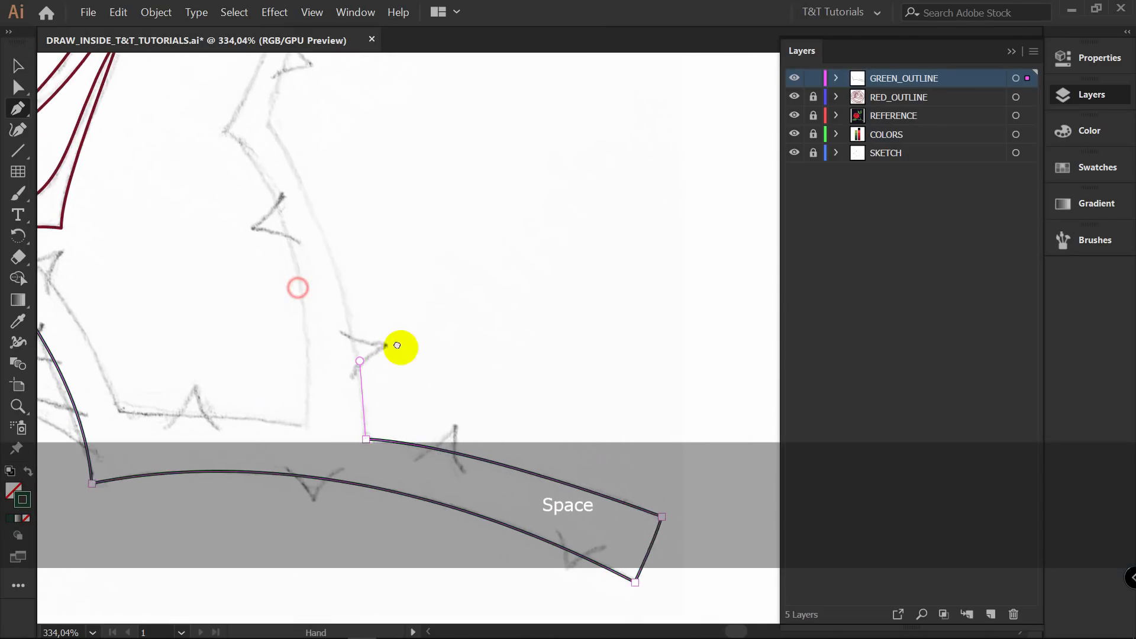
left_click_drag(398, 345, 436, 333)
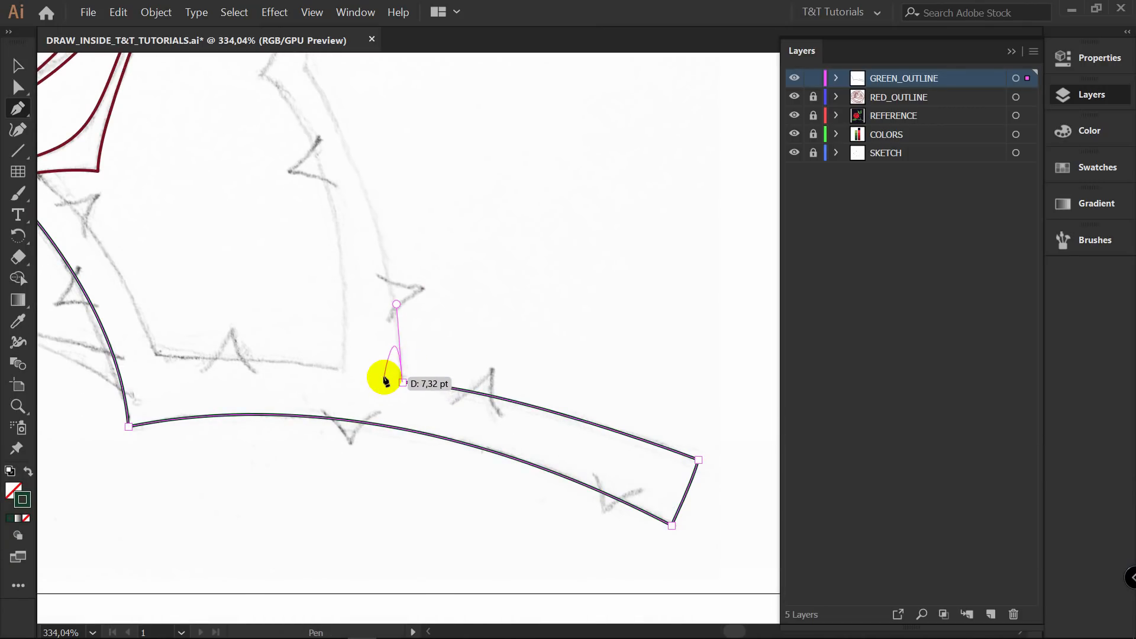
Trace the side stem's outer edge from the branch corner up past the bend to its tip, turning the tip's handle back downward.
left_click(1086, 60)
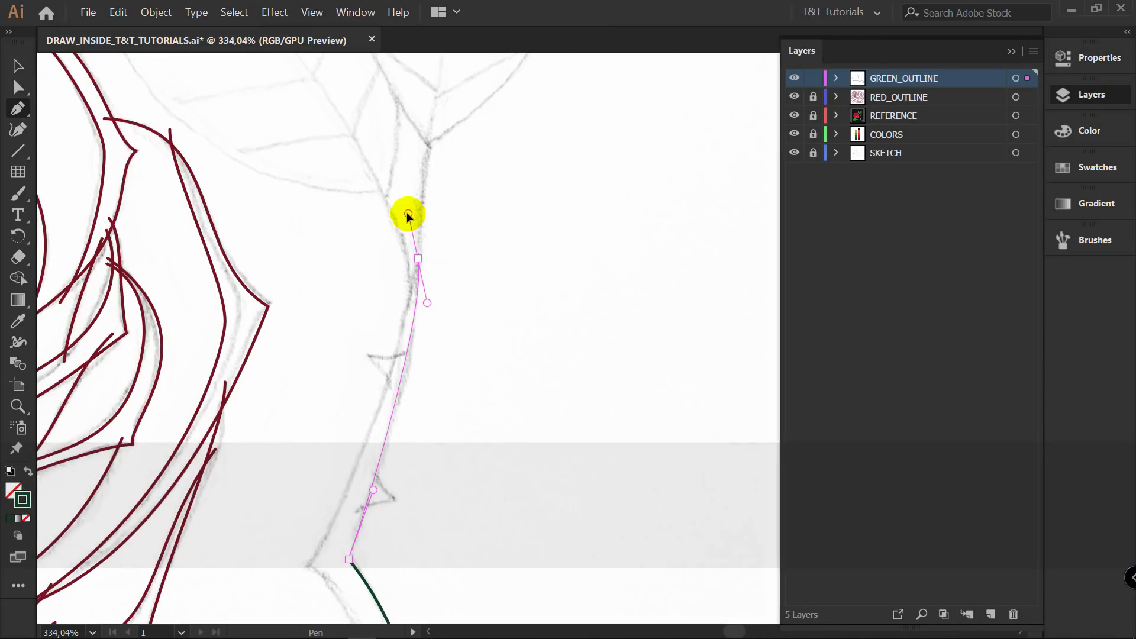
left_click_drag(406, 216, 404, 320)
key("alt")
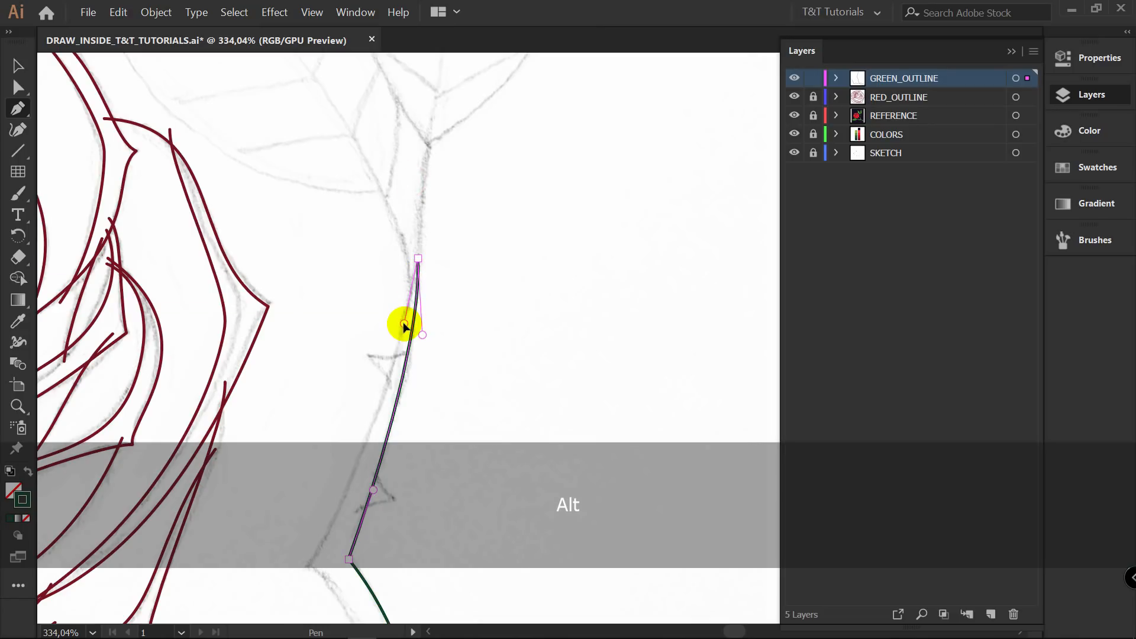
Trace the side stem's inner edge from the tip down to the bend and adjust the tip's handle toward the sketch line.
key("space")
left_click_drag(358, 477, 439, 276)
left_click_drag(390, 363, 392, 441)
key("space")
key("a")
left_click_drag(462, 208, 460, 236)
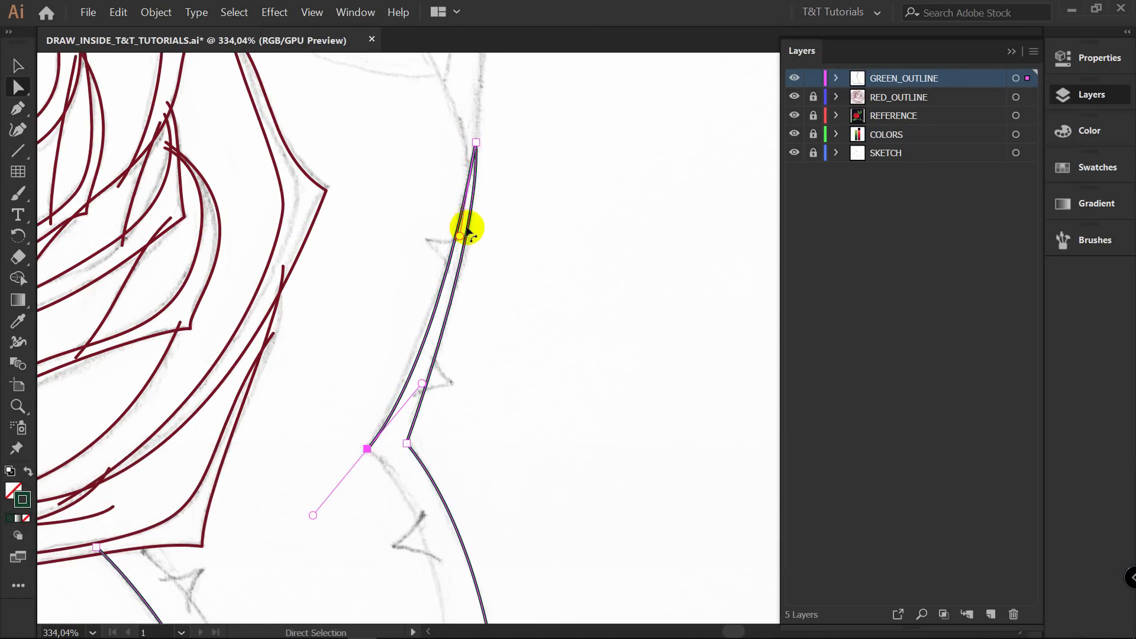
left_click(477, 142)
Trace the inner edge from the bend down to the branch, along its upper edge and up to the rose's base, closing the outline.
left_click_drag(368, 235, 414, 168)
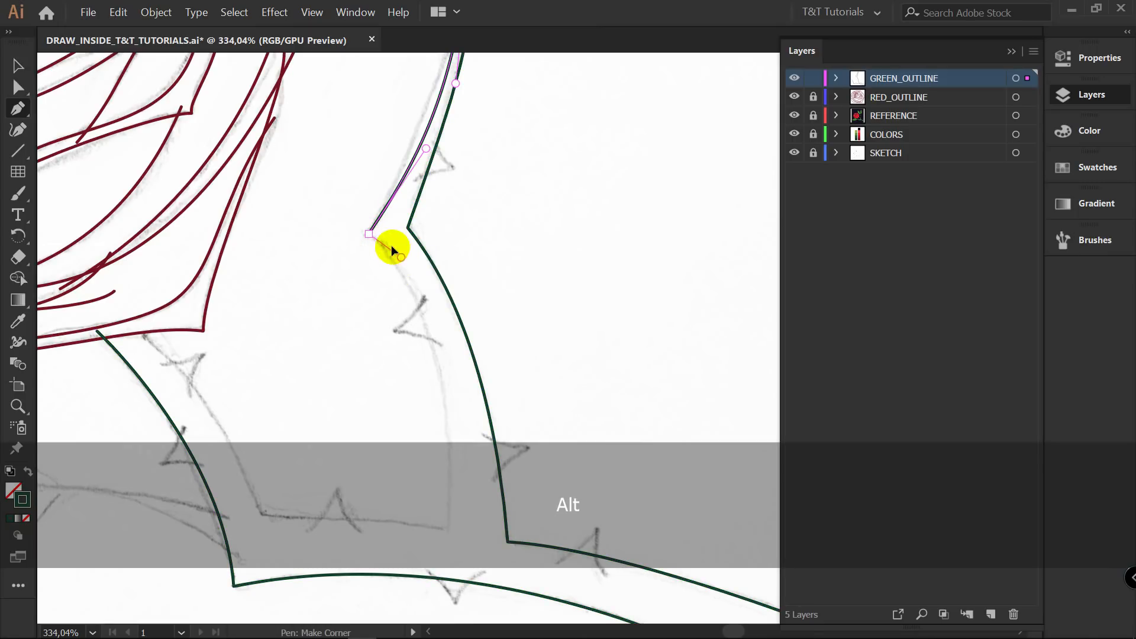
key("space")
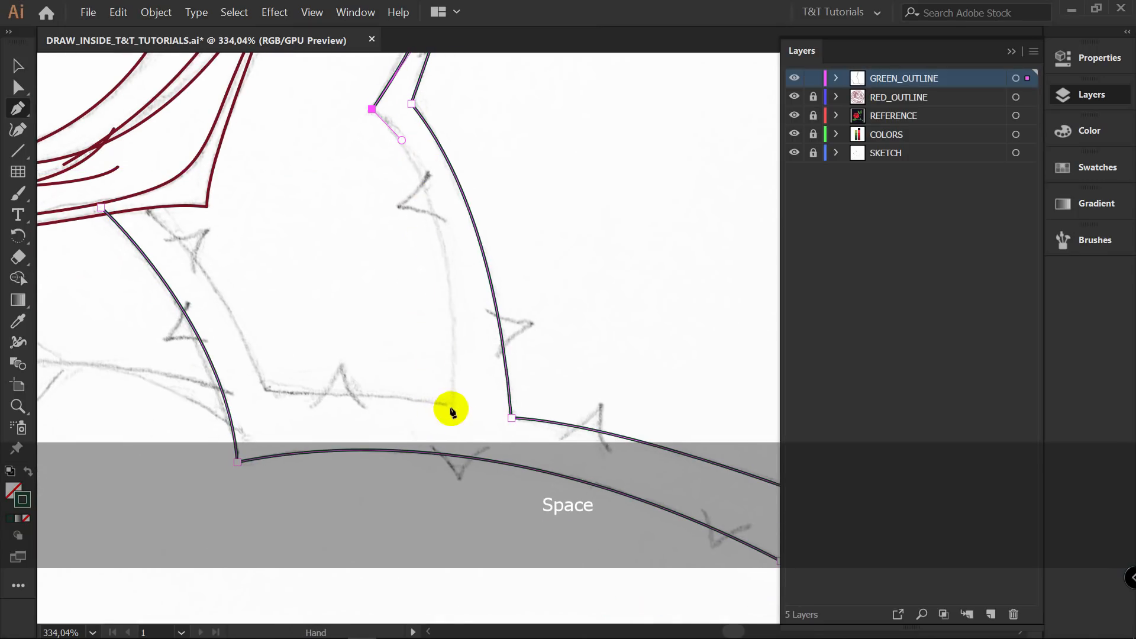
left_click_drag(451, 411, 452, 456)
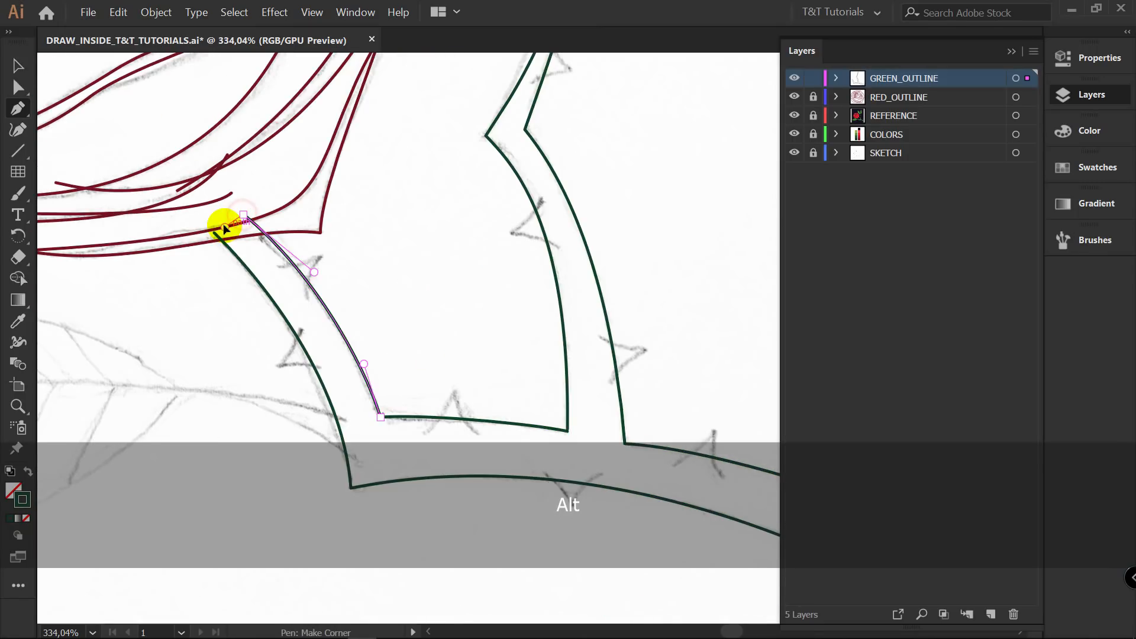
left_click_drag(223, 223, 214, 233)
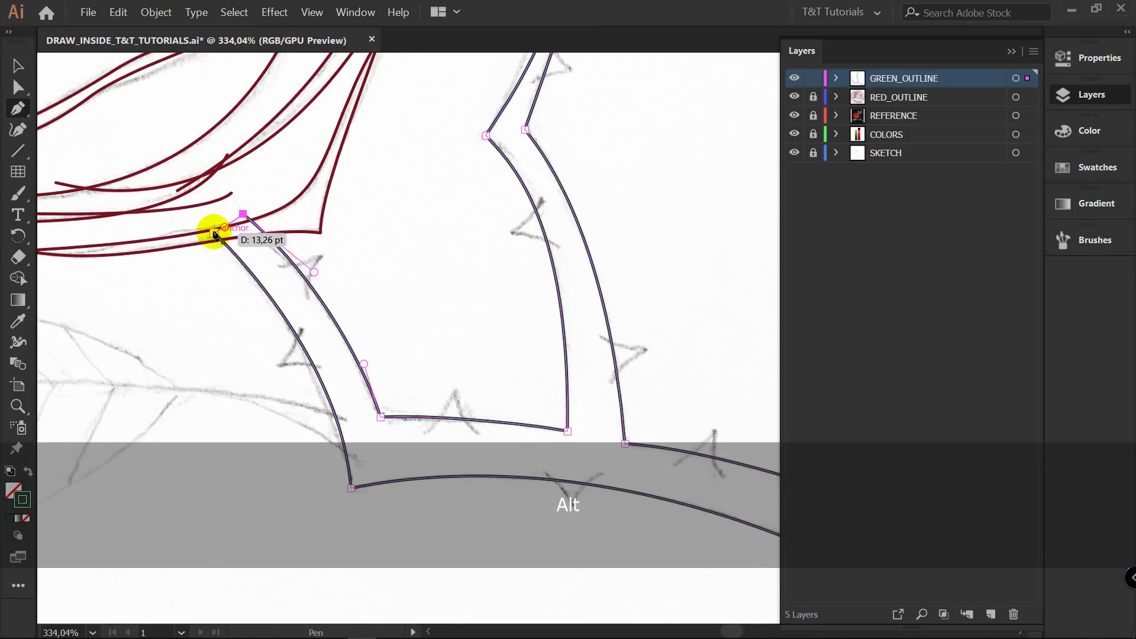
key("p")
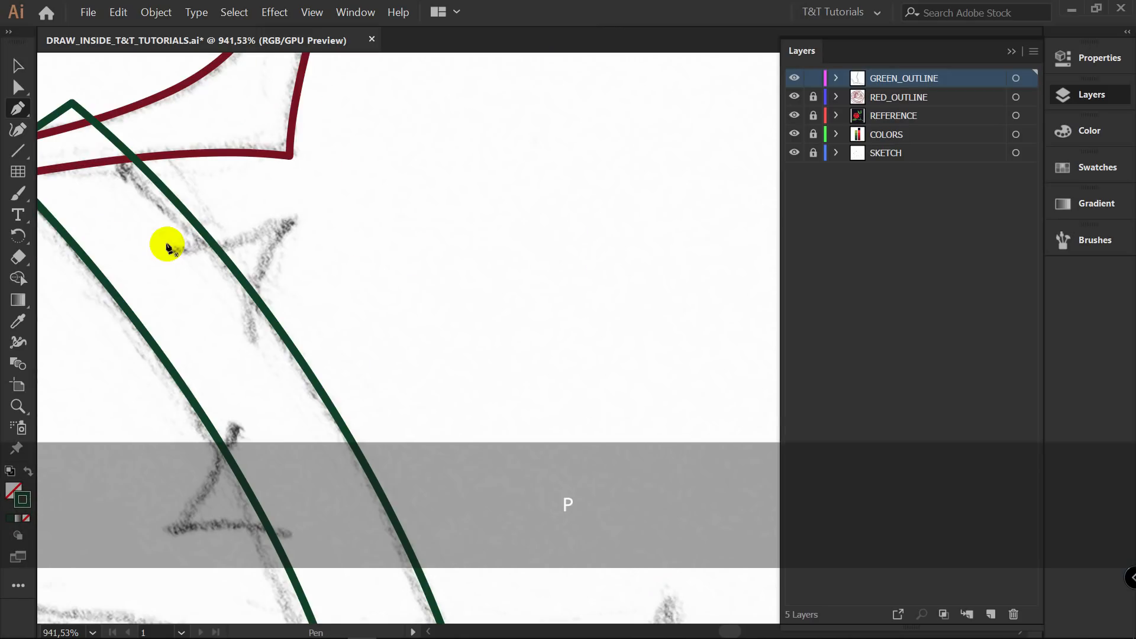
left_click(167, 246)
left_click(297, 214)
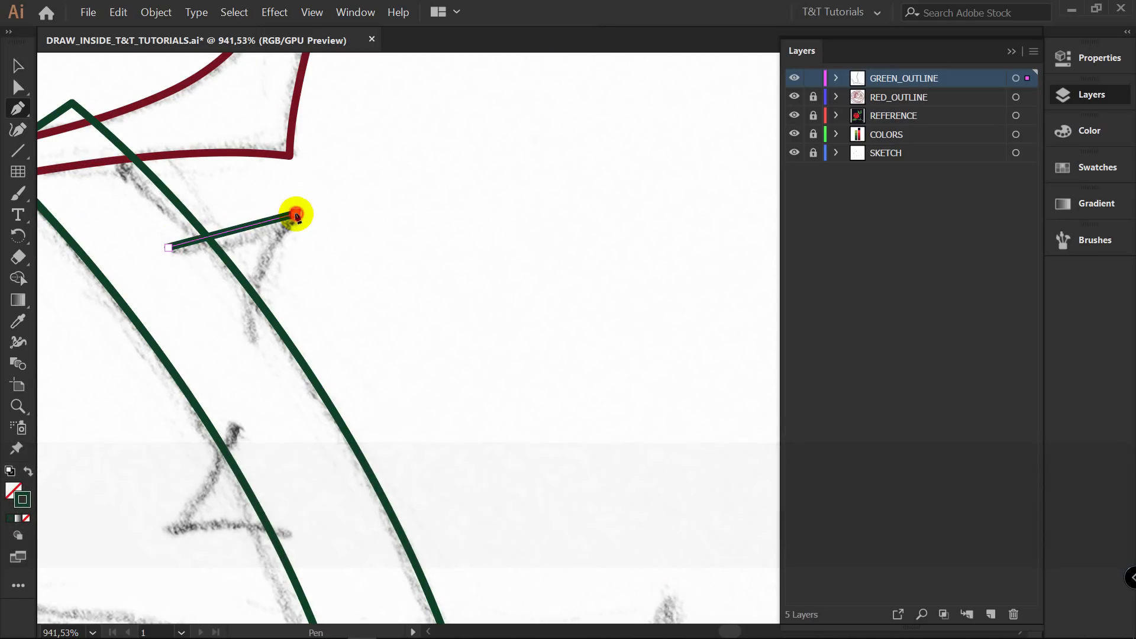
left_click(247, 338)
key("Delete")
Draw a curved, pointed thorn on the flower stem's right edge just below the rose, following the sketch, and deselect it.
left_click_drag(163, 245, 183, 250)
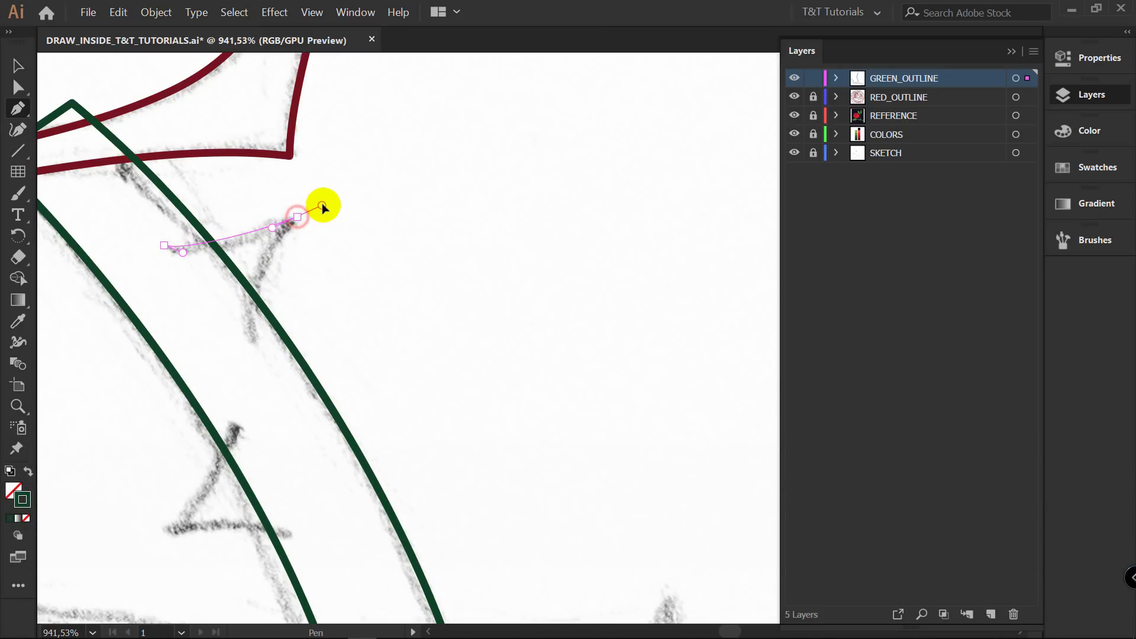
key("alt")
left_click_drag(324, 207, 249, 393)
left_click(380, 292, "ctrl")
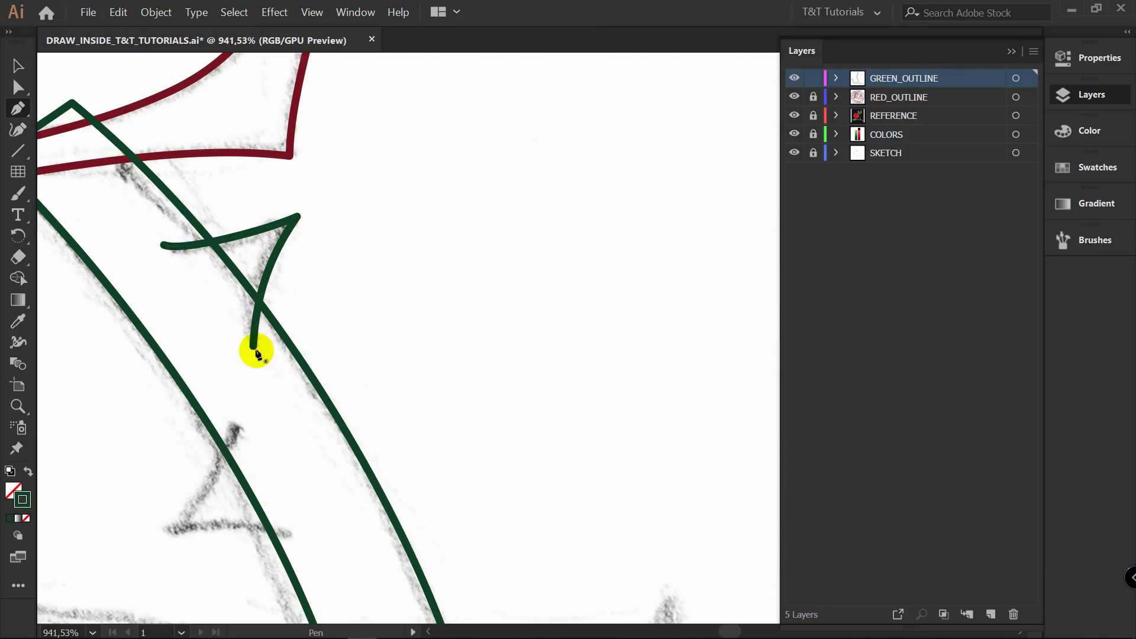
Draw curved thorns on the flower stem's left edge and the branch's upper edge between the stems, moving the latter up onto the sketch.
left_click_drag(321, 203, 318, 222)
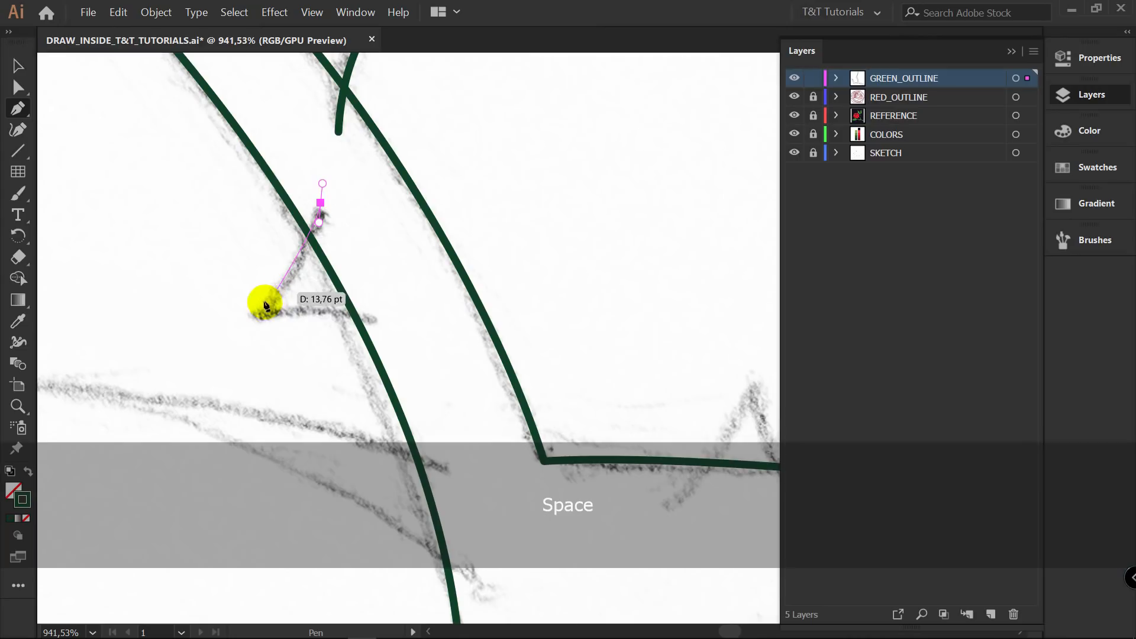
mouse_move(254, 317)
left_mouse_down()
mouse_move(226, 342)
mouse_move(304, 309)
left_mouse_up()
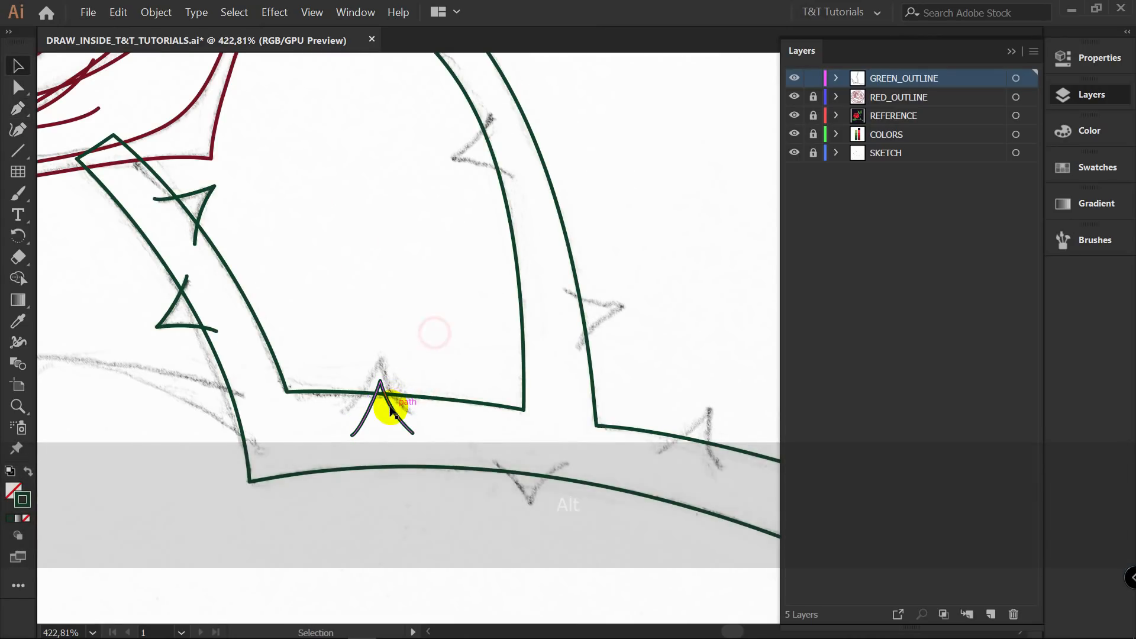
left_click_drag(385, 406, 379, 385)
left_click(434, 354)
Draw curved thorns on the middle of the branch's lower edge and on its upper edge to the right of the side stem.
key("space")
left_click_drag(454, 338, 299, 269)
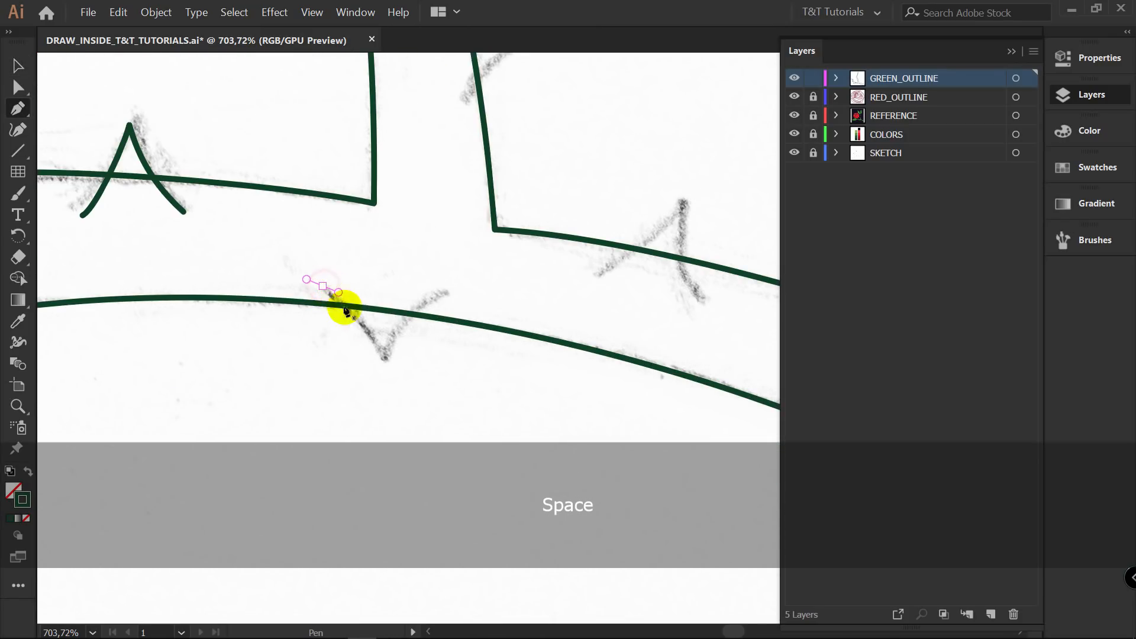
left_click_drag(386, 361, 397, 389)
key("alt")
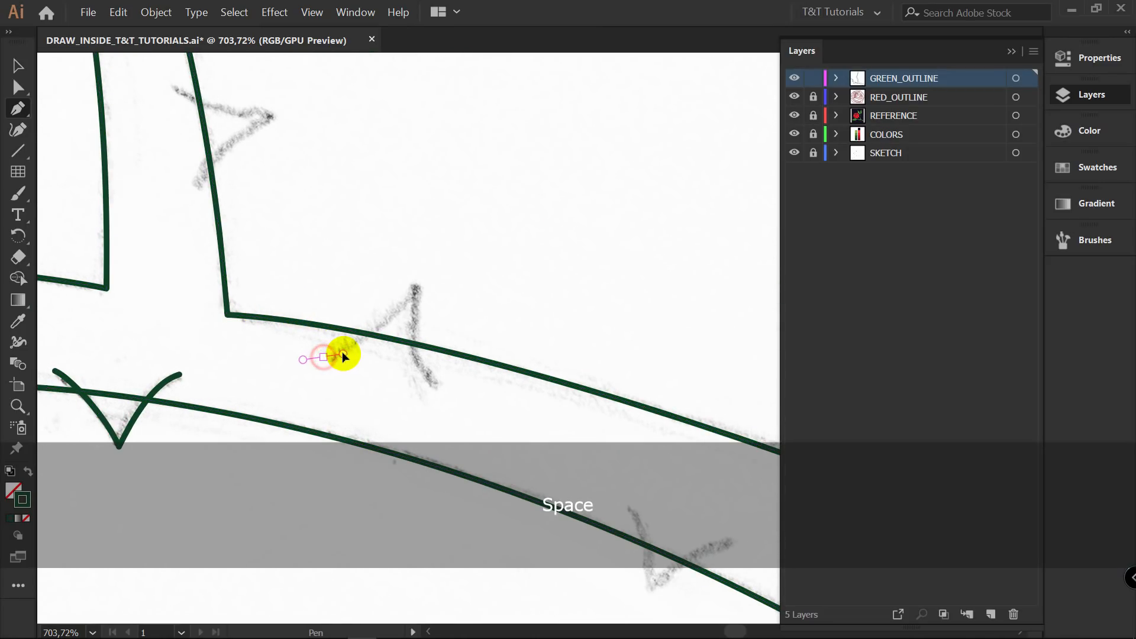
left_click_drag(418, 283, 417, 312)
key("alt")
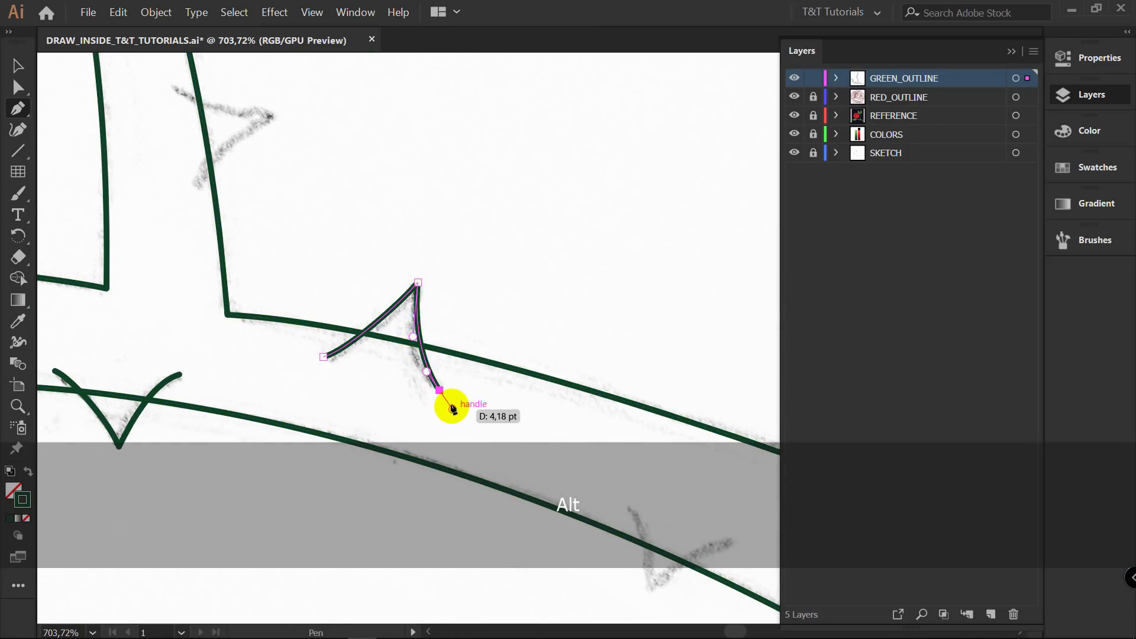
left_click_drag(453, 409, 453, 410)
left_click(510, 308, "ctrl")
Draw curved thorns near the branch's cut end, on both side stem edges below the bend, and on its right edge above the bend.
left_click_drag(515, 310, 341, 106)
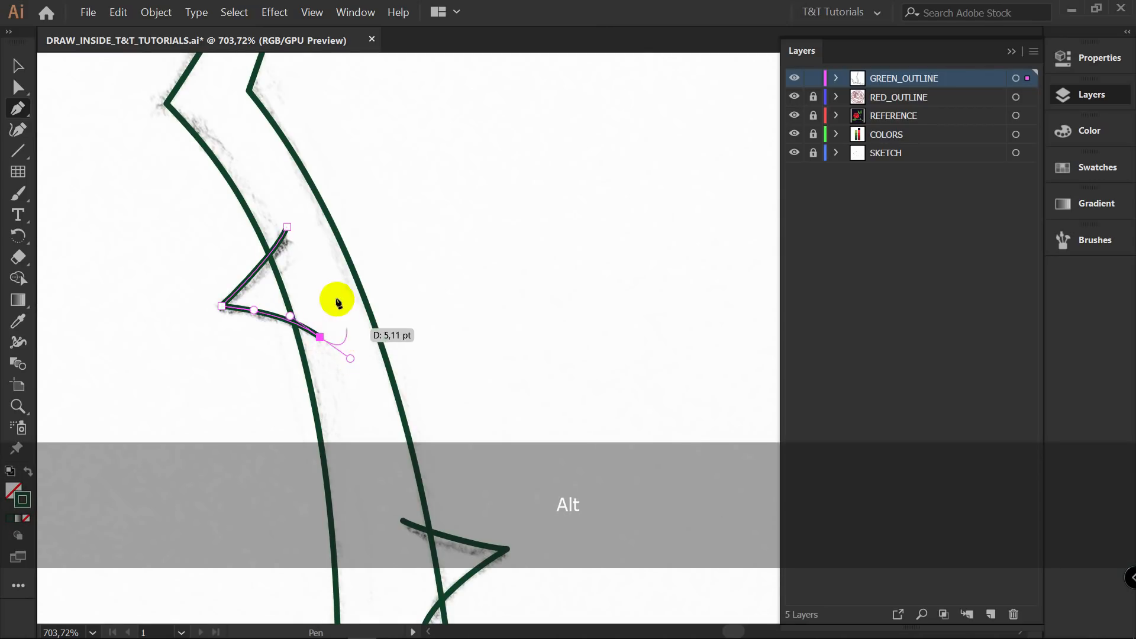
key("space")
left_click_drag(312, 204, 347, 529)
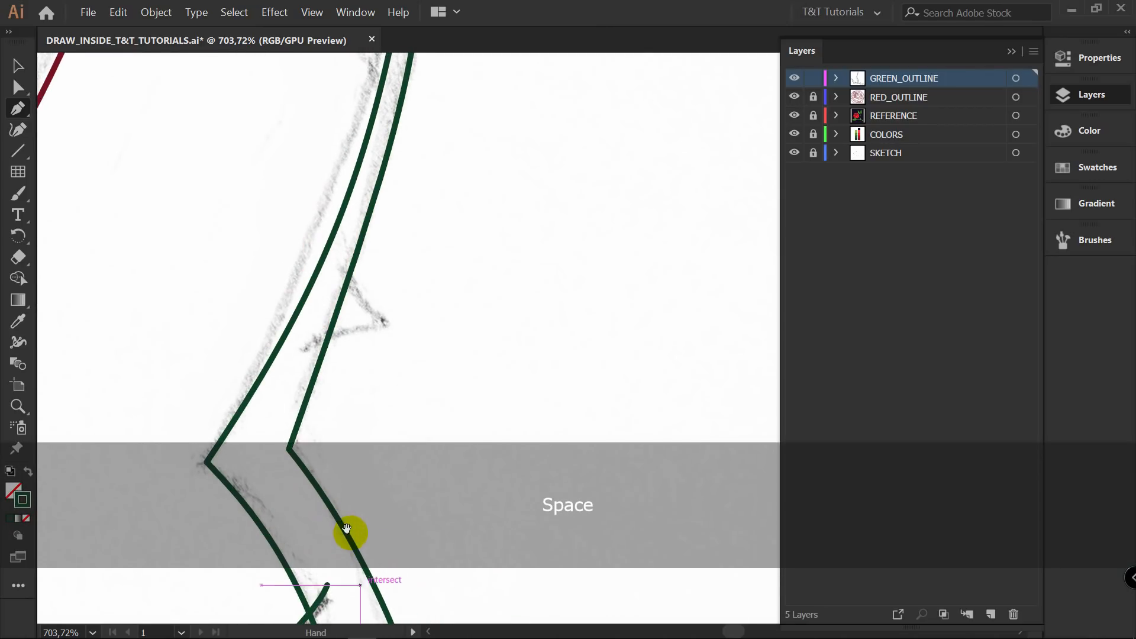
left_click(350, 260)
left_click_drag(389, 321, 295, 354)
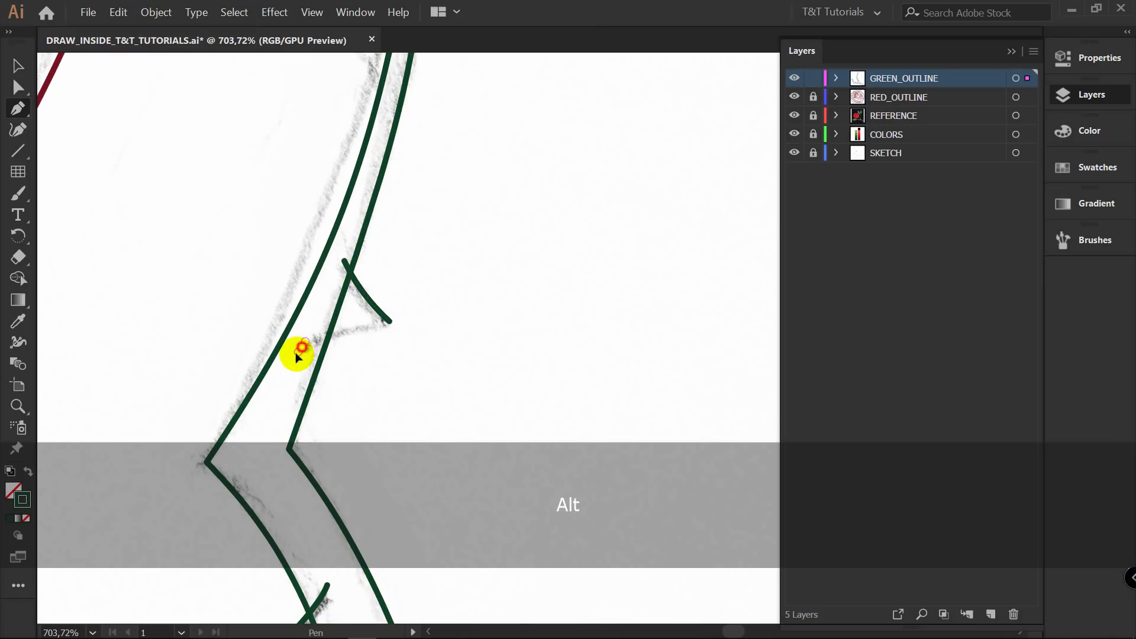
left_click(417, 322, "ctrl")
Draw a curved thorn on the side stem's left edge near its tip and deselect it.
left_click_drag(485, 214, 434, 379)
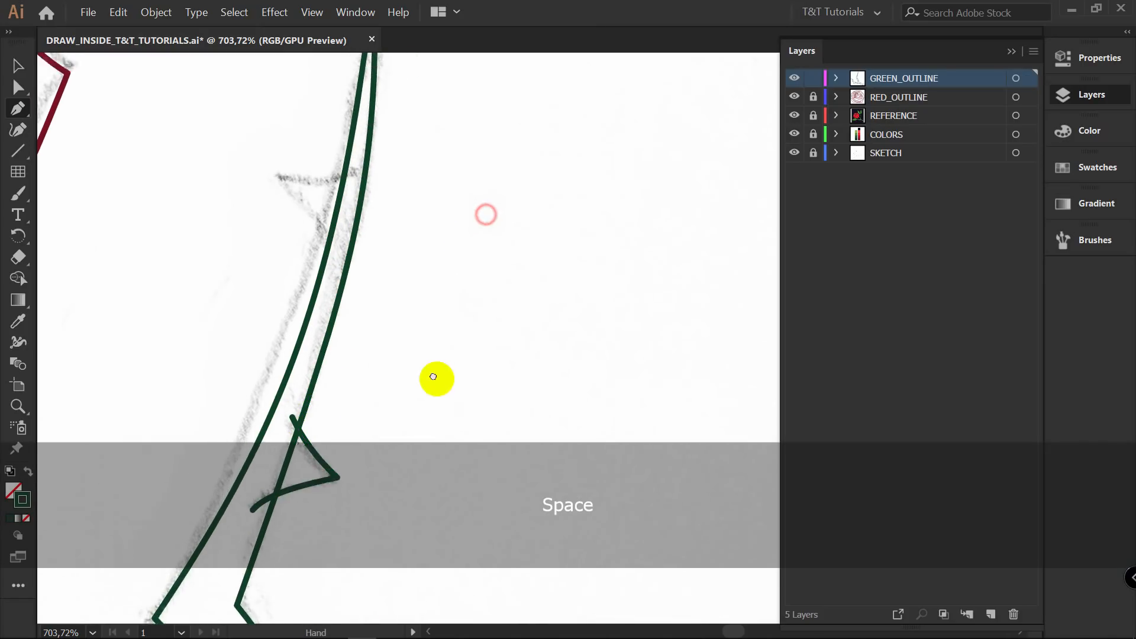
left_click_drag(318, 335, 317, 325)
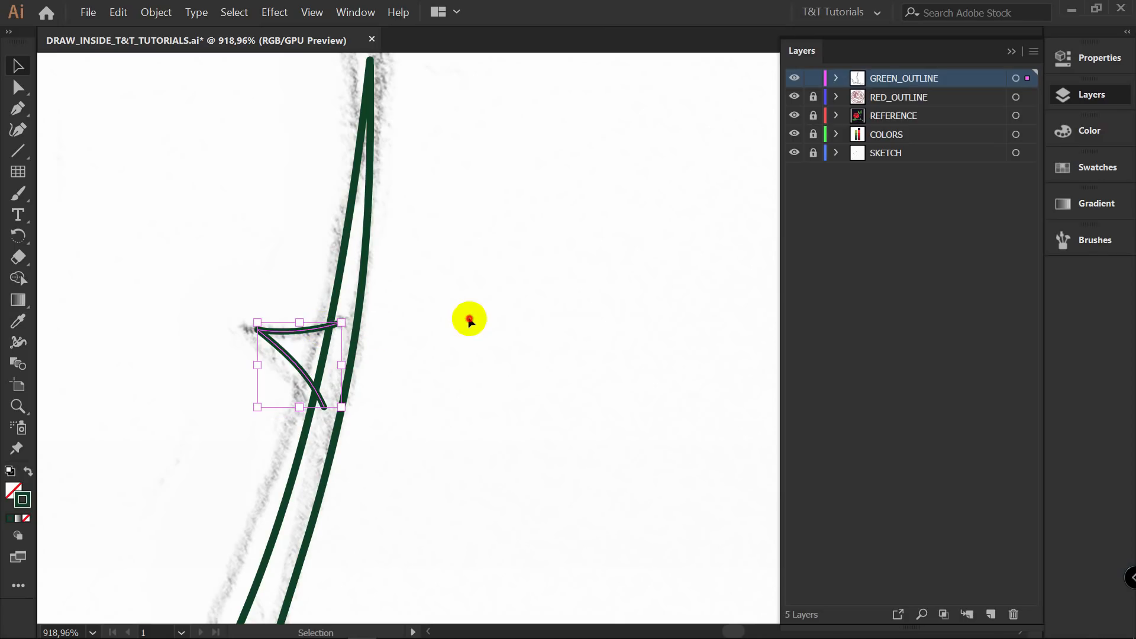
left_click(468, 318)
Trace the lower leaf's stalk with two curves meeting at the leaf base, both ending inside the flower stem.
key("z")
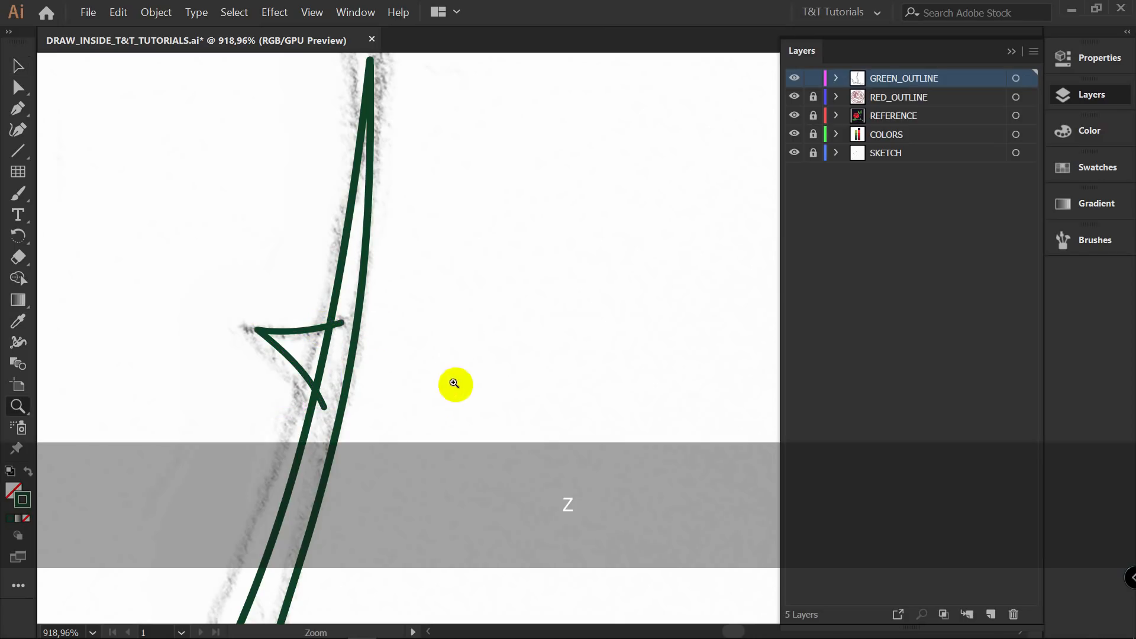
left_click_drag(454, 383, 406, 424)
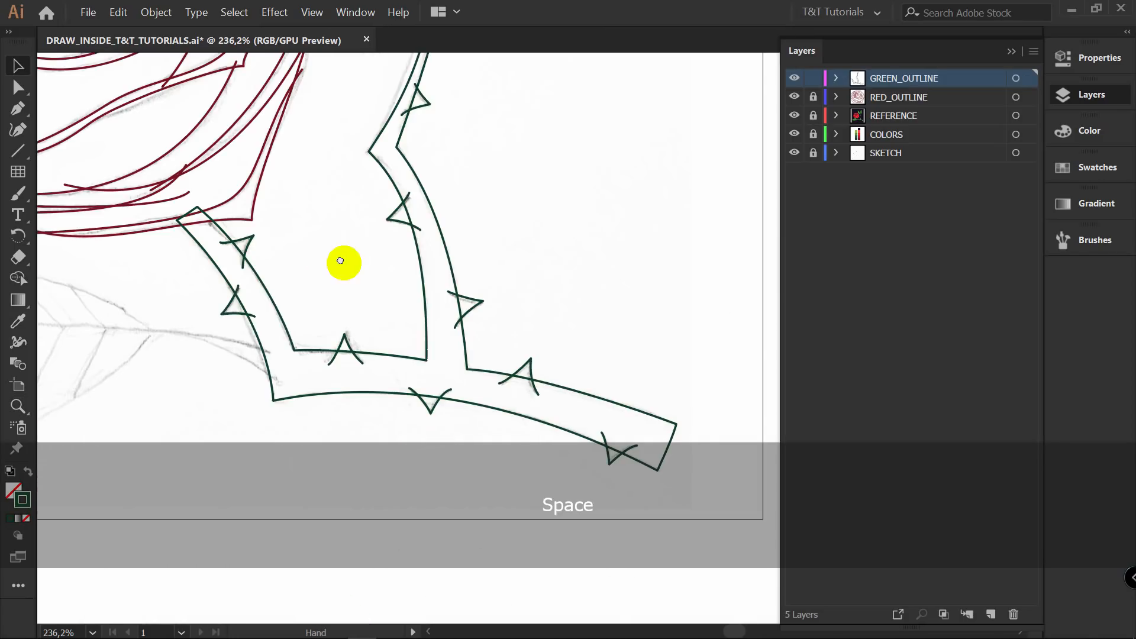
mouse_move(341, 260)
left_mouse_down()
mouse_move(495, 261)
mouse_move(503, 292)
left_mouse_up()
key("z")
left_click(503, 293)
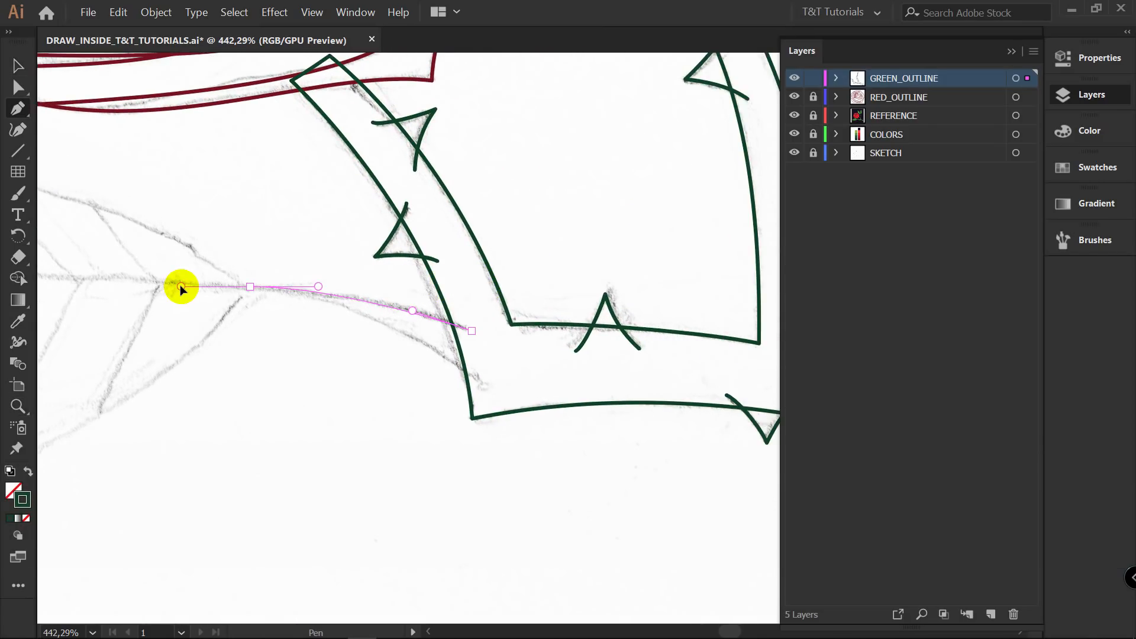
key("alt")
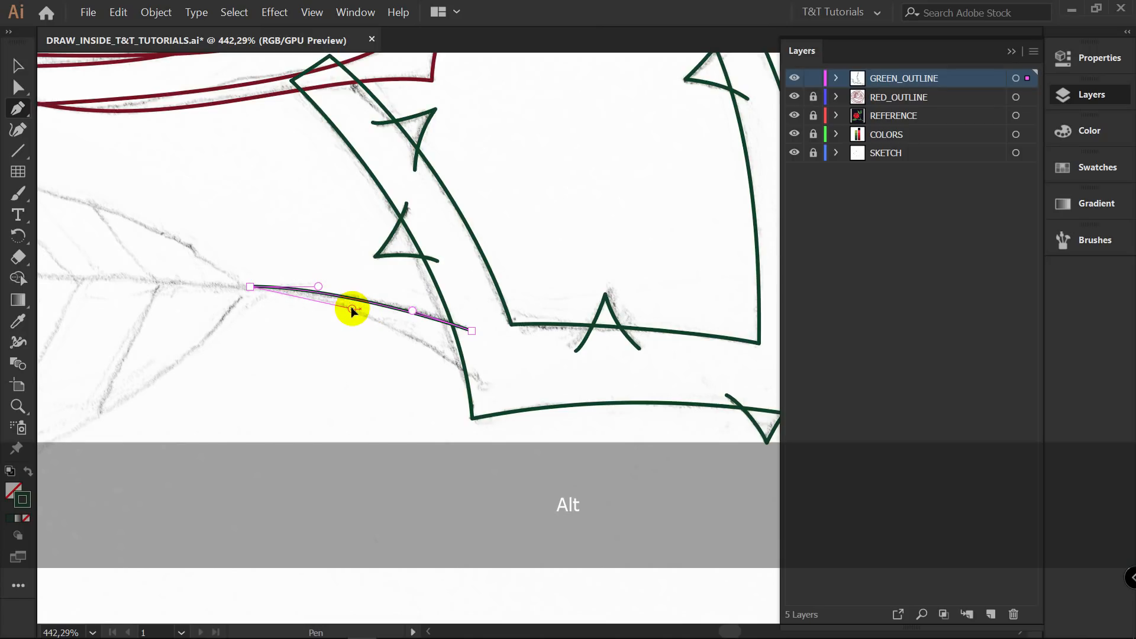
left_click_drag(487, 385, 573, 454)
key("v")
left_click(612, 427)
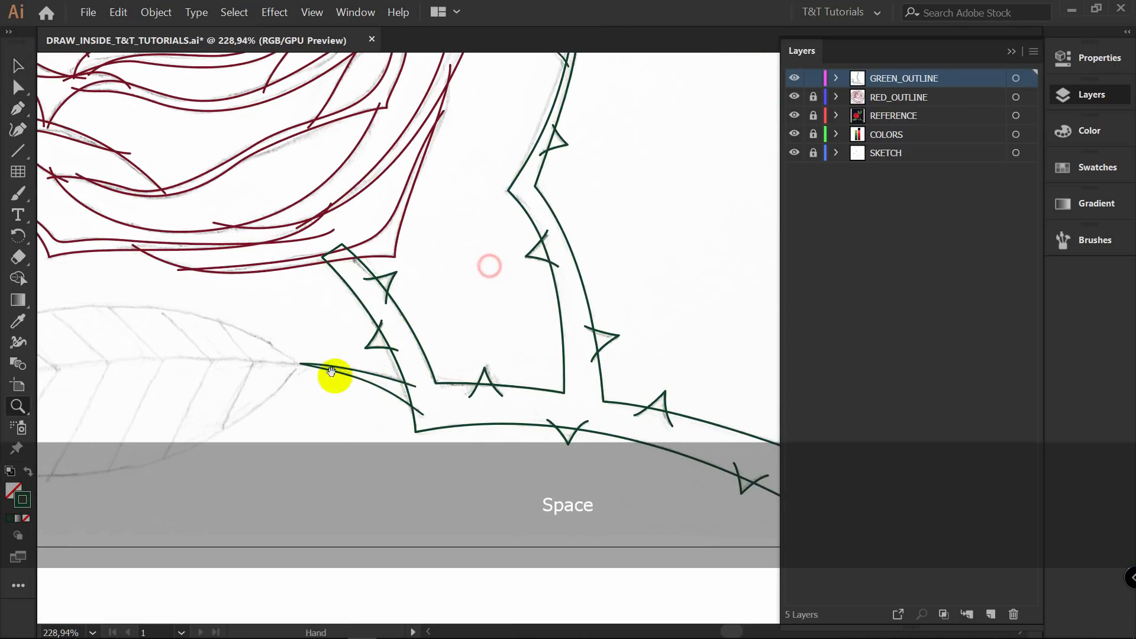
Check the traced stem, thorns and leaf stalk against the sketch.
key("v")
key("z")
left_click_drag(550, 241, 495, 299)
key("space")
left_click_drag(584, 191, 474, 342)
key("v")
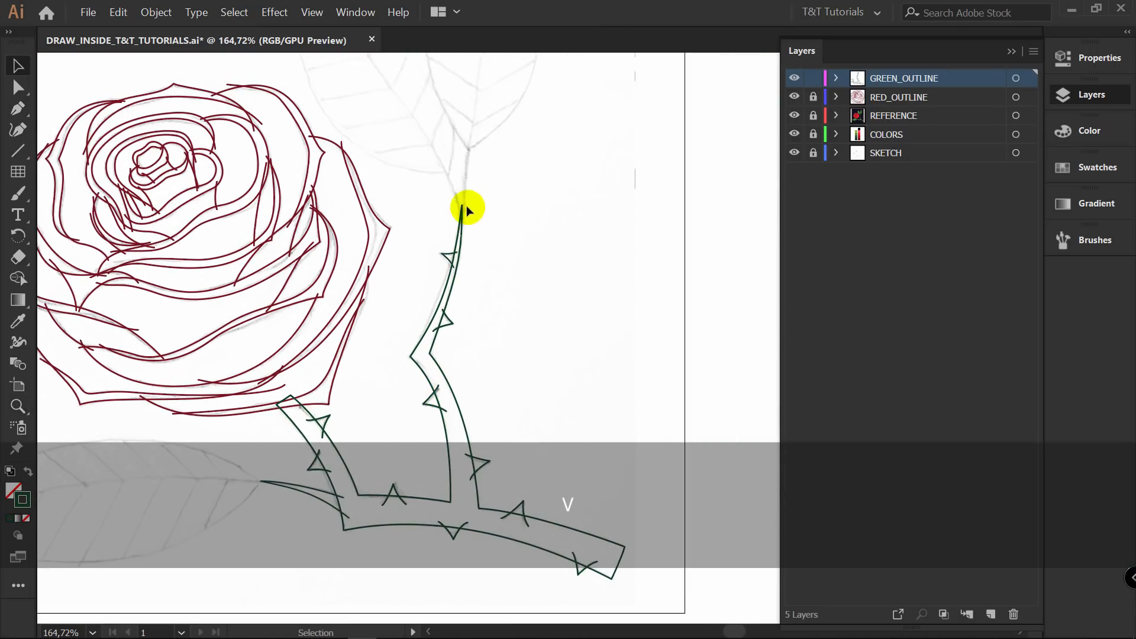
key("space")
left_click_drag(482, 276, 499, 215)
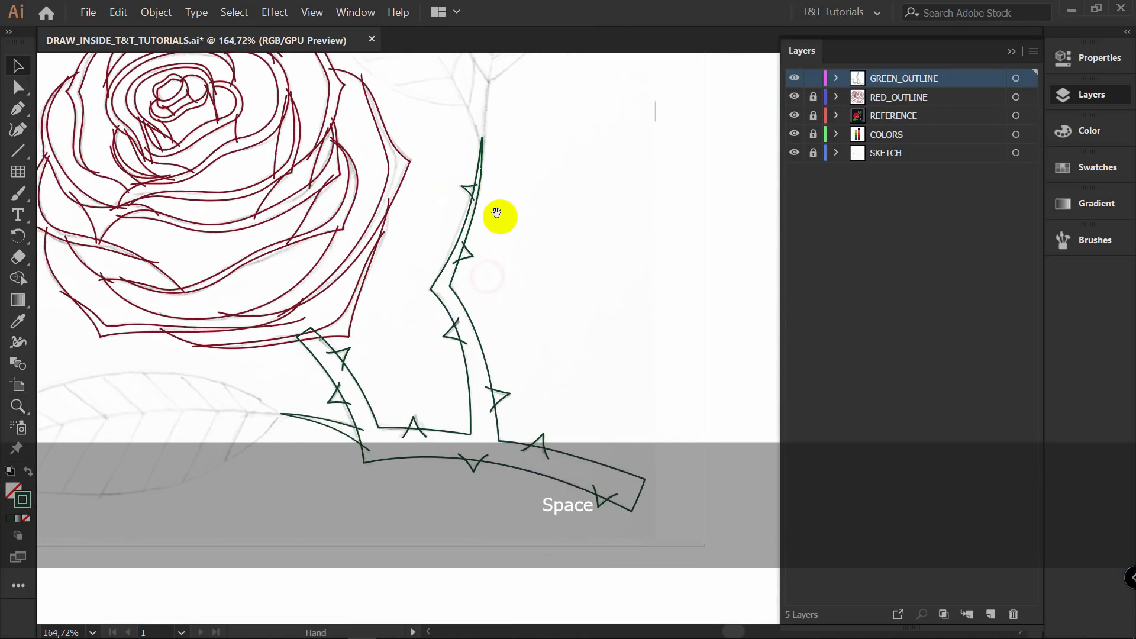
Trace the lower leaf's upper edge as one arch from the stalk end to the leaf tip, adjusting its handles to follow the sketch.
key("p")
left_click_drag(578, 258, 540, 236)
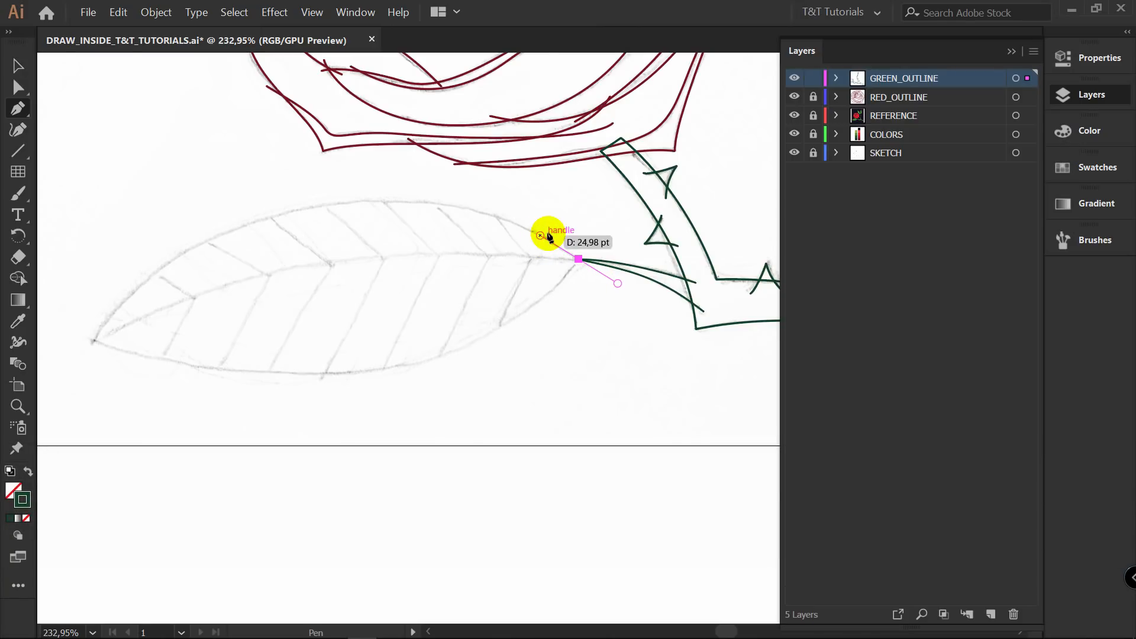
left_click(93, 342)
left_click_drag(86, 347, 245, 107)
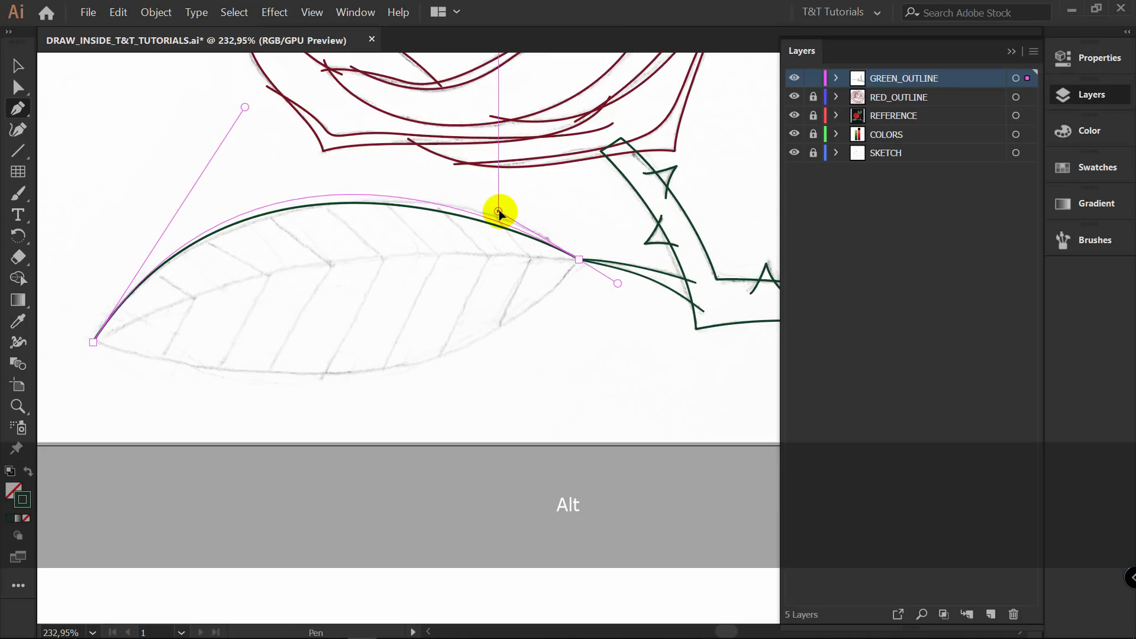
left_click_drag(512, 212, 513, 209)
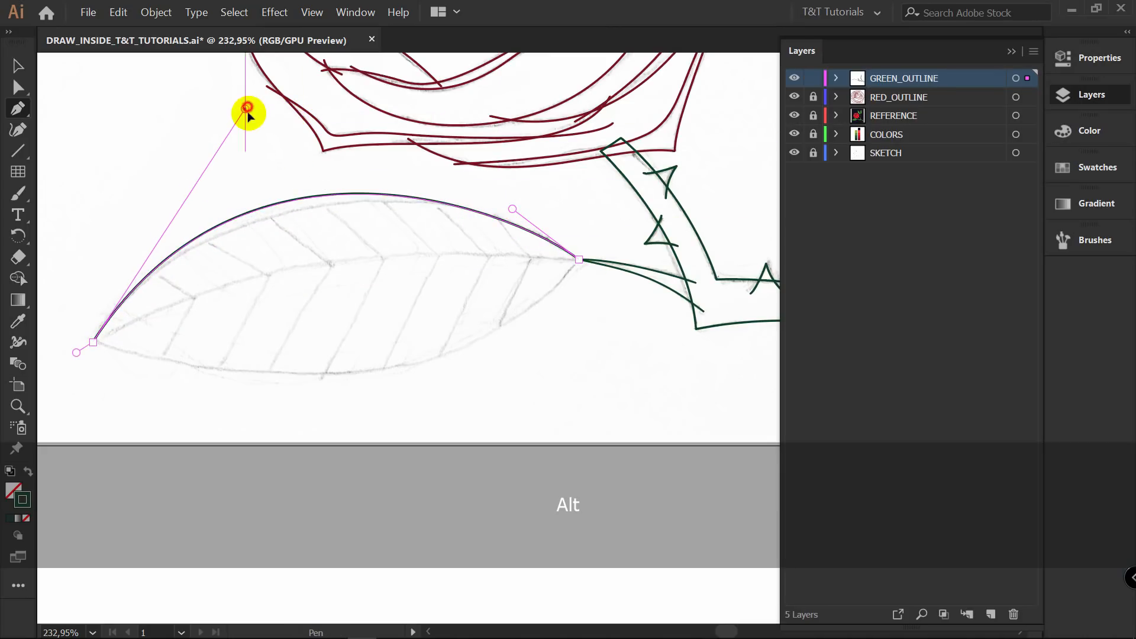
left_click_drag(247, 109, 223, 171)
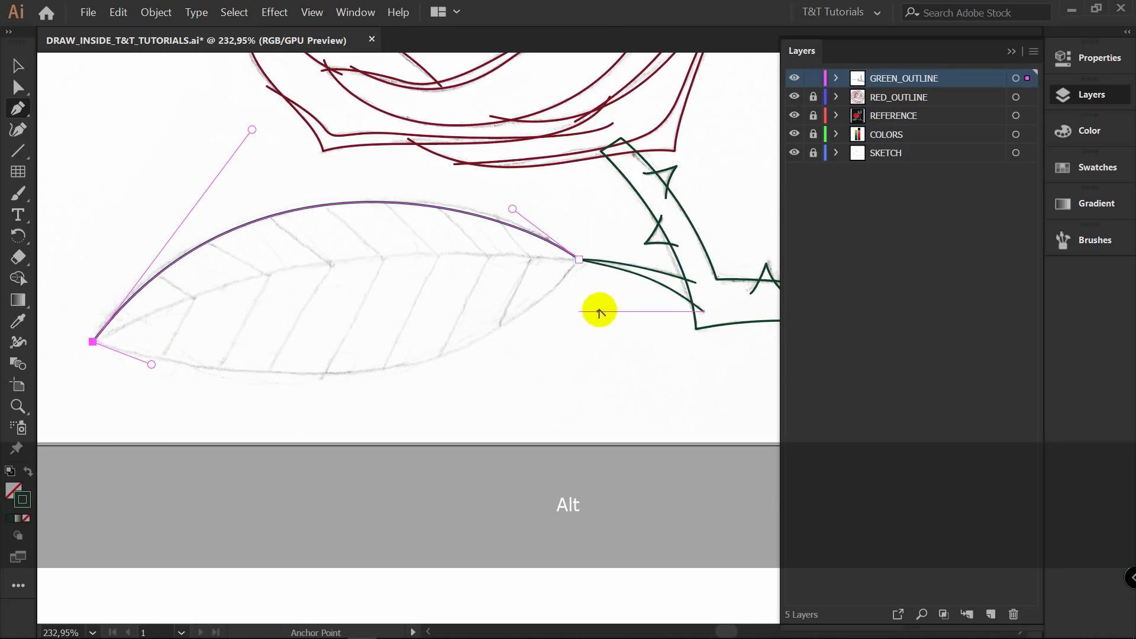
Close the leaf outline with a curved lower edge back to its base, and draw a curved midrib from base to tip.
left_click_drag(579, 259, 639, 194)
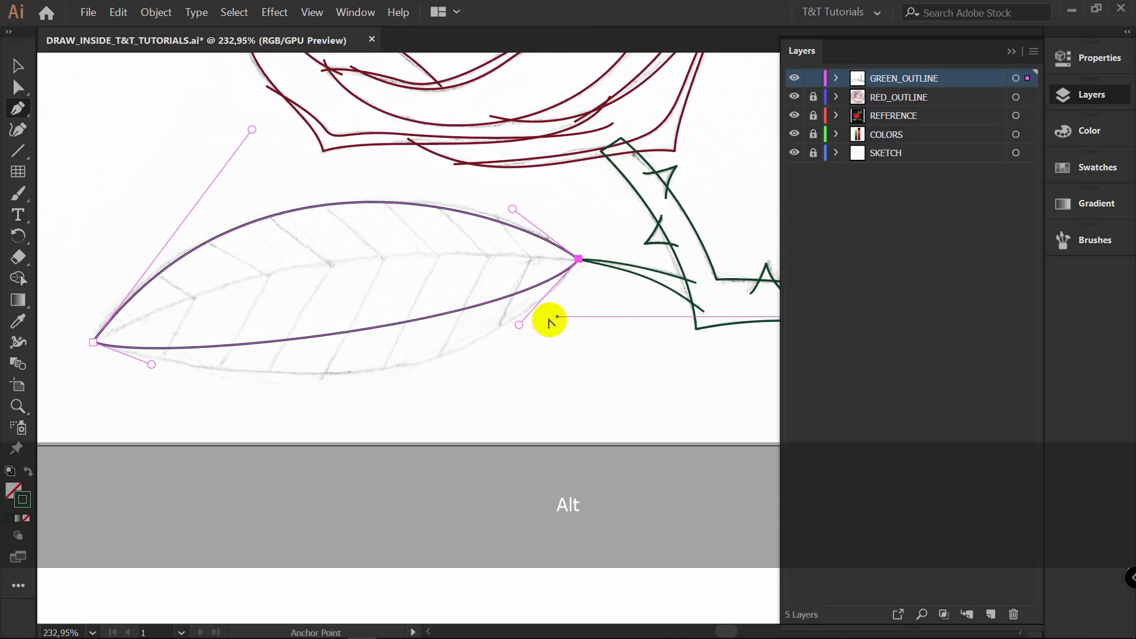
left_click_drag(519, 326, 435, 437)
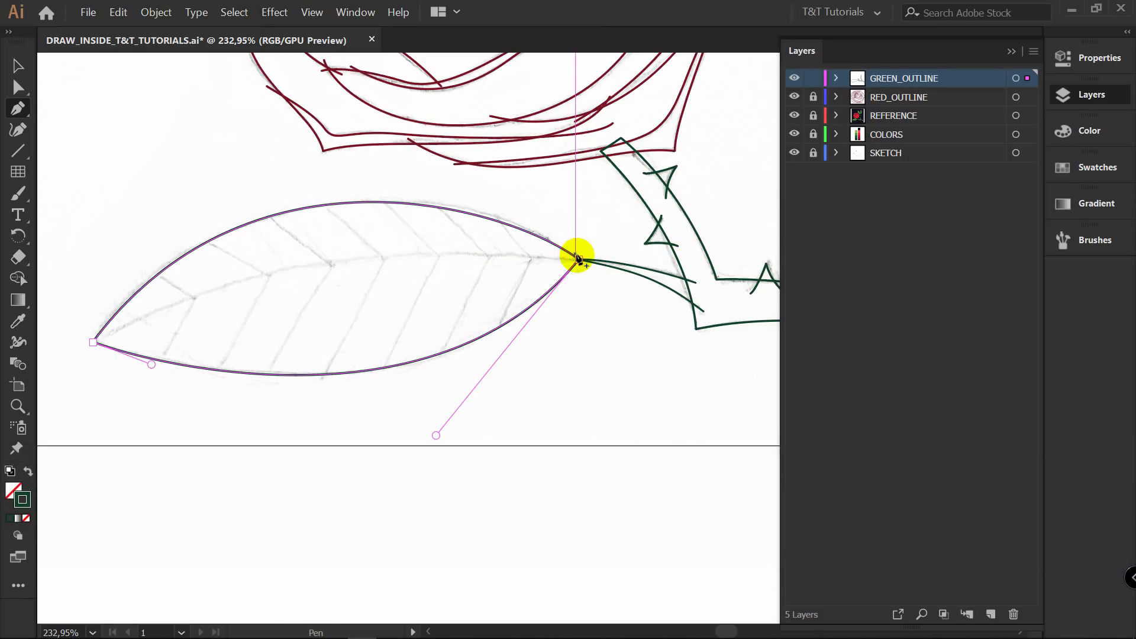
left_click(482, 256, "ctrl")
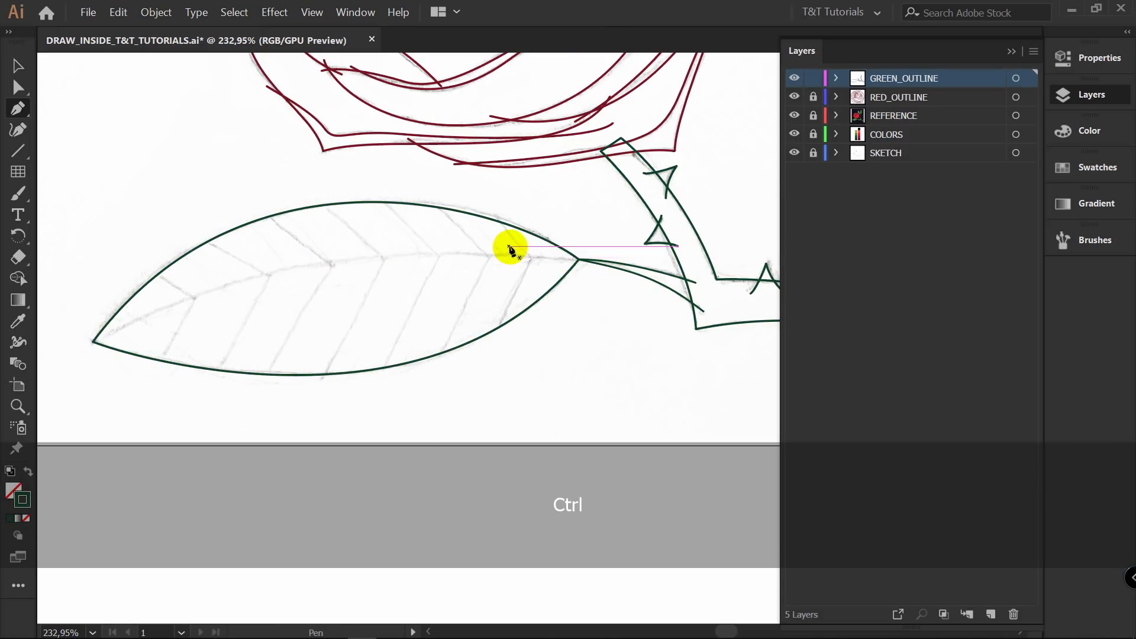
left_click_drag(579, 259, 545, 257)
mouse_move(93, 342)
left_mouse_down()
mouse_move(76, 350)
mouse_move(203, 283)
mouse_move(267, 228)
mouse_move(320, 223)
left_mouse_up()
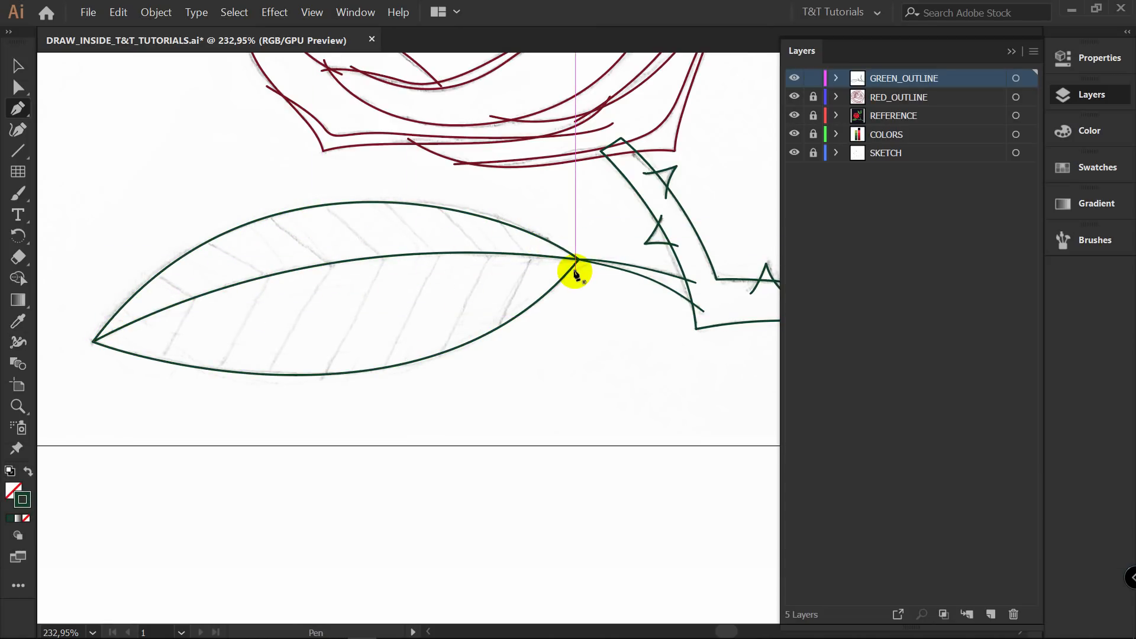
Draw three straight slanted veins on the leaf's lower half near the base, from the midrib to beyond the lower edge.
left_click(530, 255)
left_click(542, 334, "ctrl")
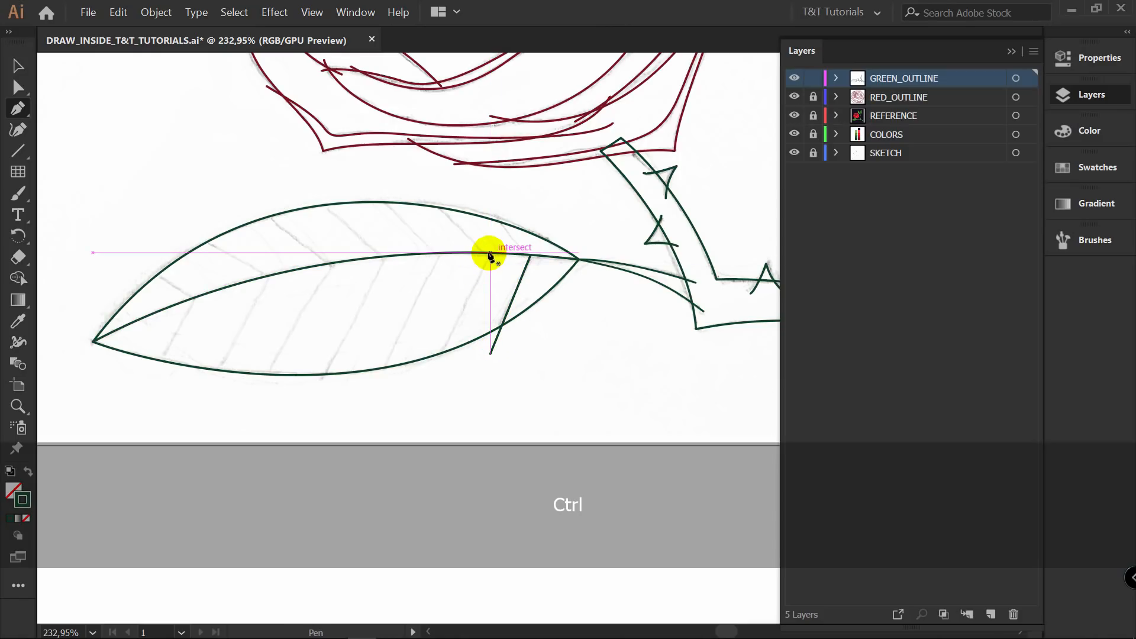
left_click(490, 254)
left_click(427, 376)
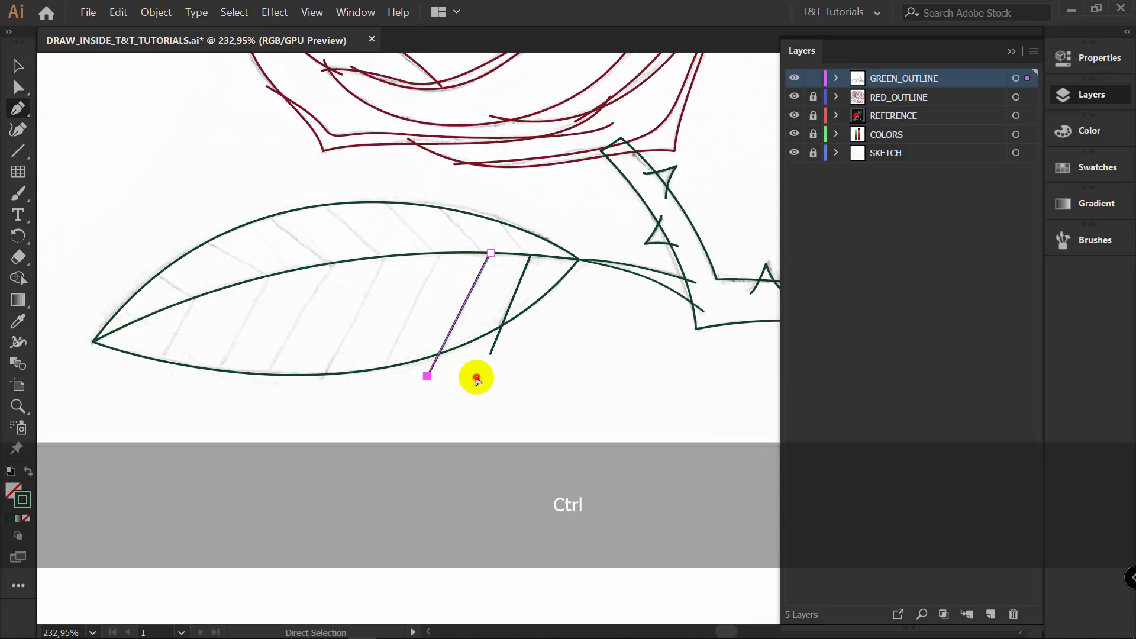
left_click(440, 253)
left_click(376, 385)
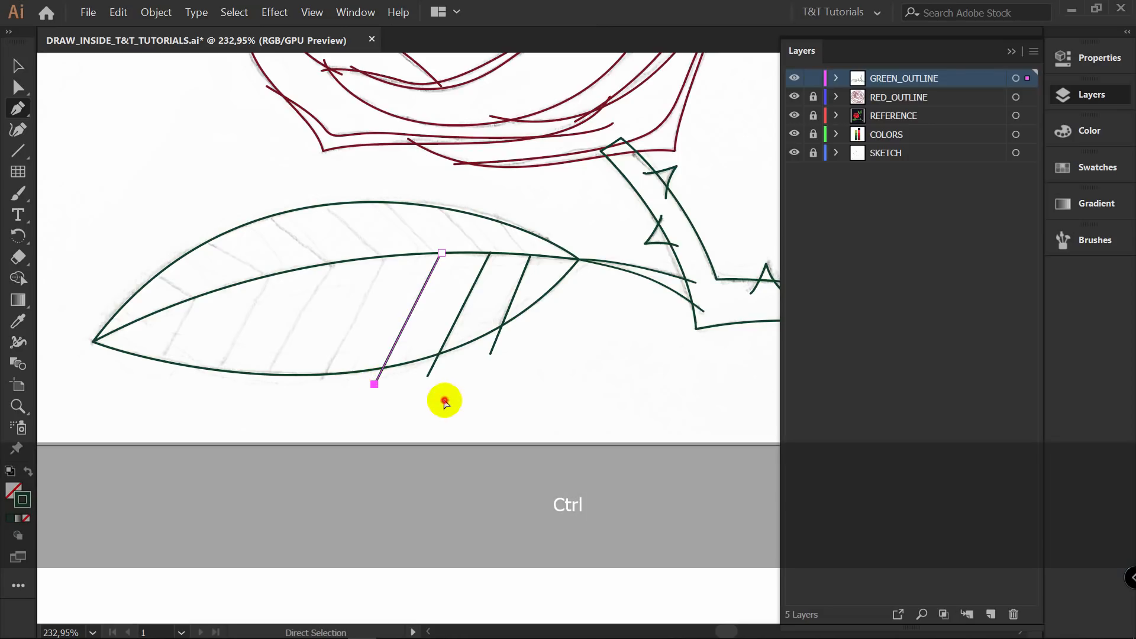
left_click(444, 398, "ctrl")
Trace the fourth vein from the leaf base as a straight line from the midrib to the leaf's lower edge.
left_click_drag(479, 244, 474, 378)
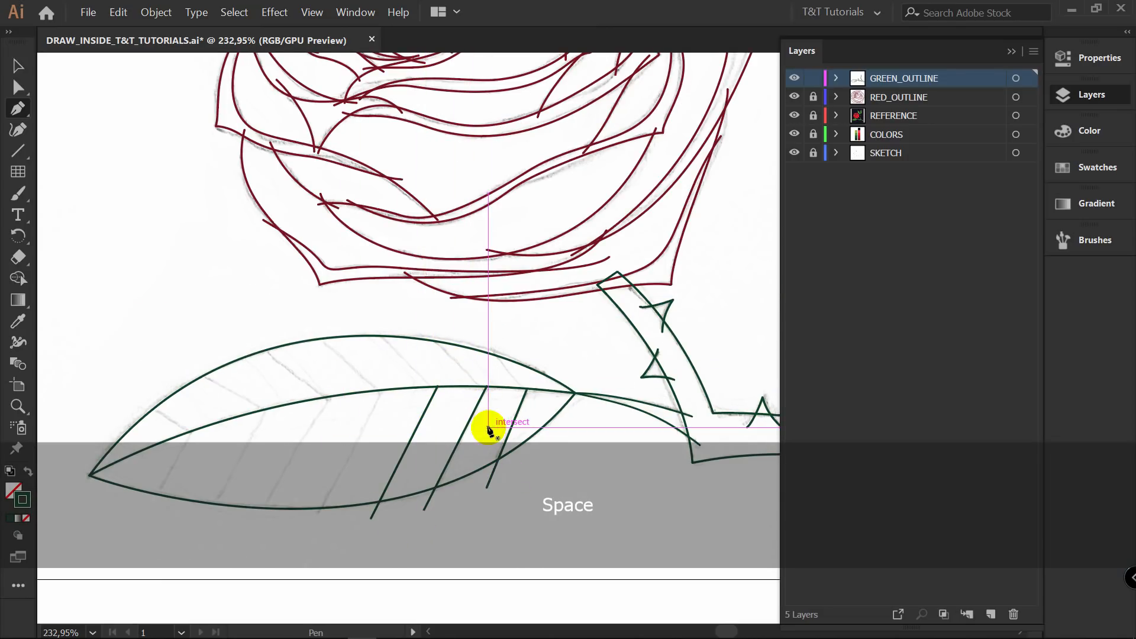
scroll(484, 172, "up", 4)
key("v")
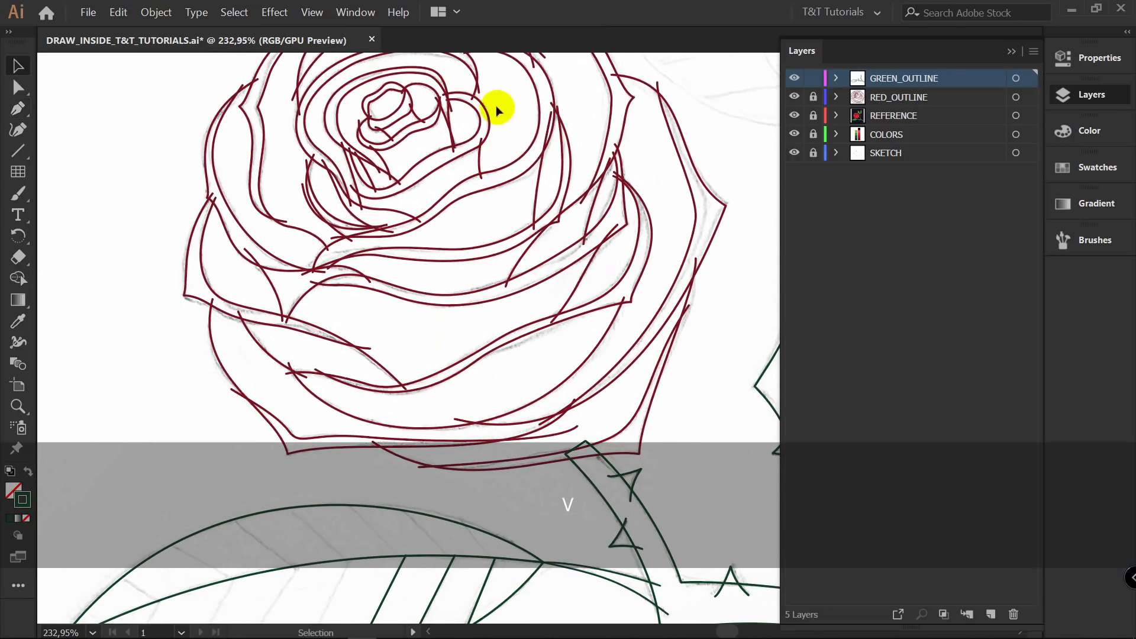
left_click_drag(520, 320, 531, 131)
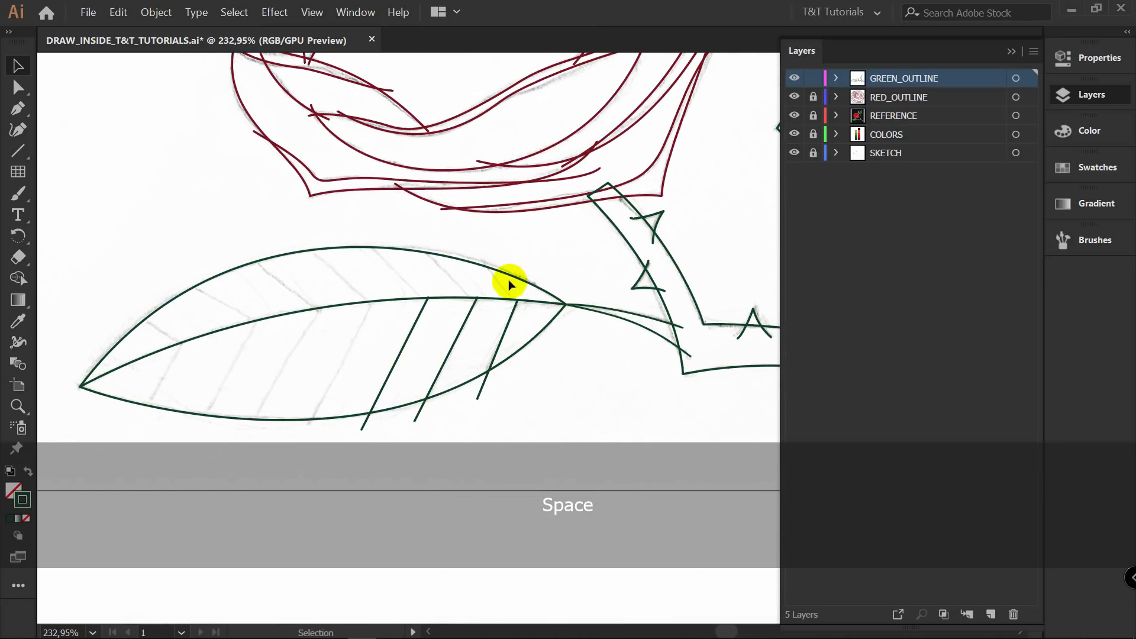
scroll(385, 387, "up", 3)
key("p")
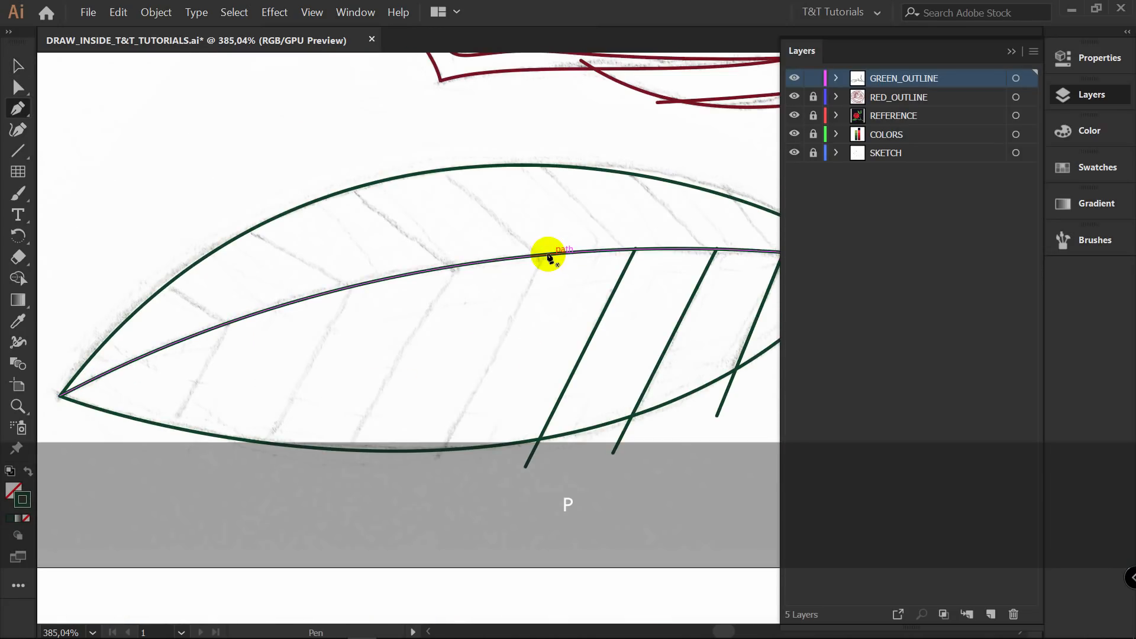
left_click(548, 254)
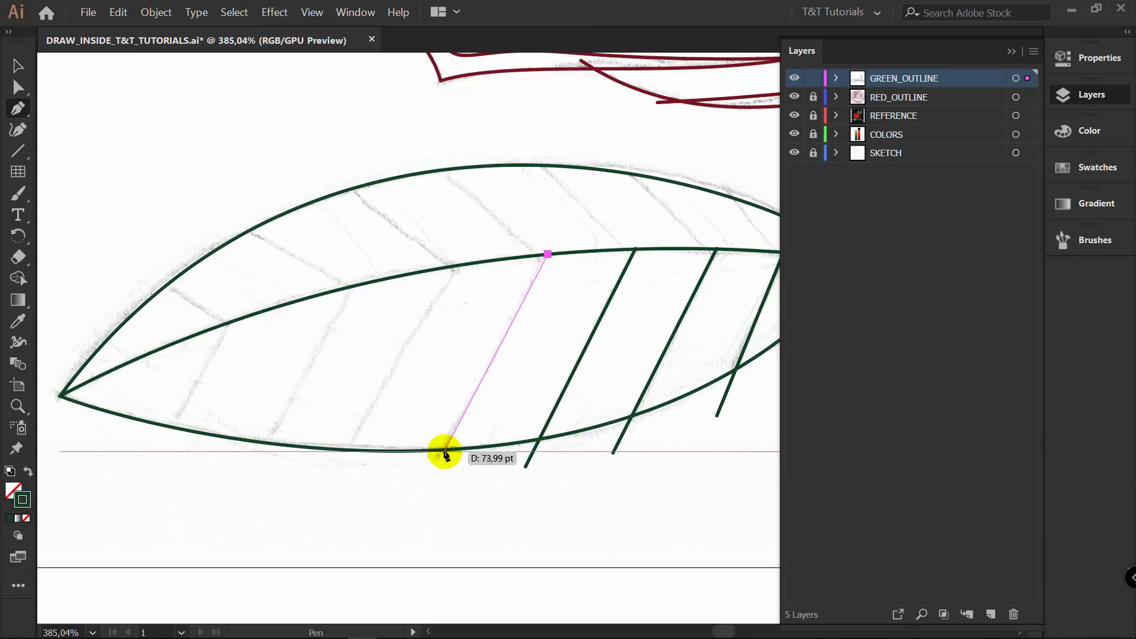
left_click(445, 451)
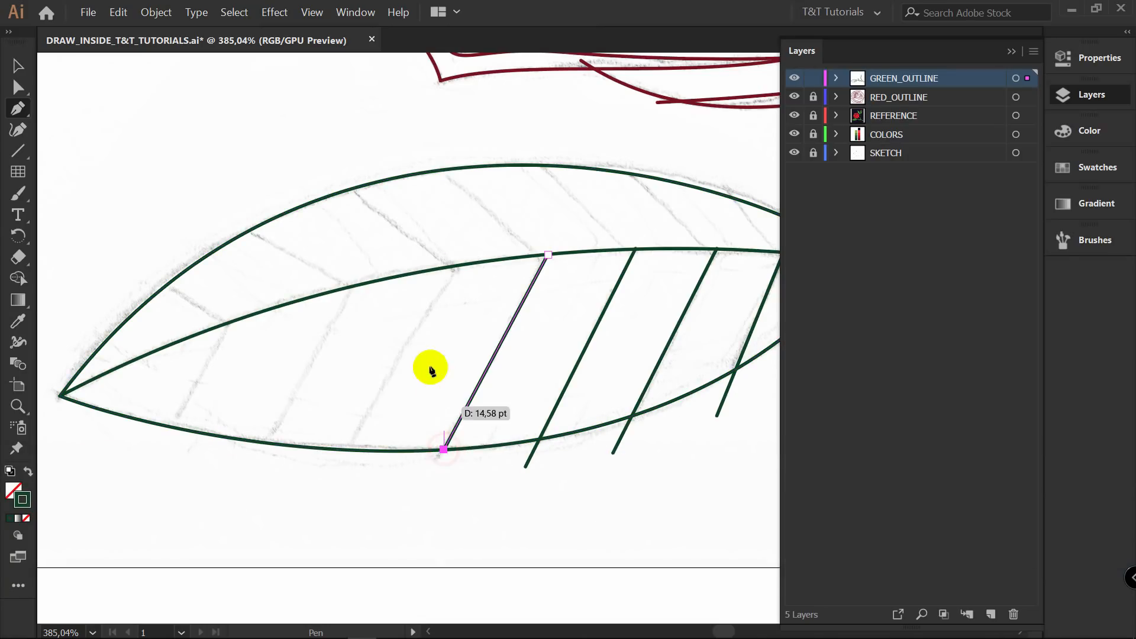
left_click(427, 355, "ctrl")
Draw two more straight veins toward the leaf tip, each running from the midrib to the lower edge.
left_click(462, 266)
left_click(346, 451)
key("space")
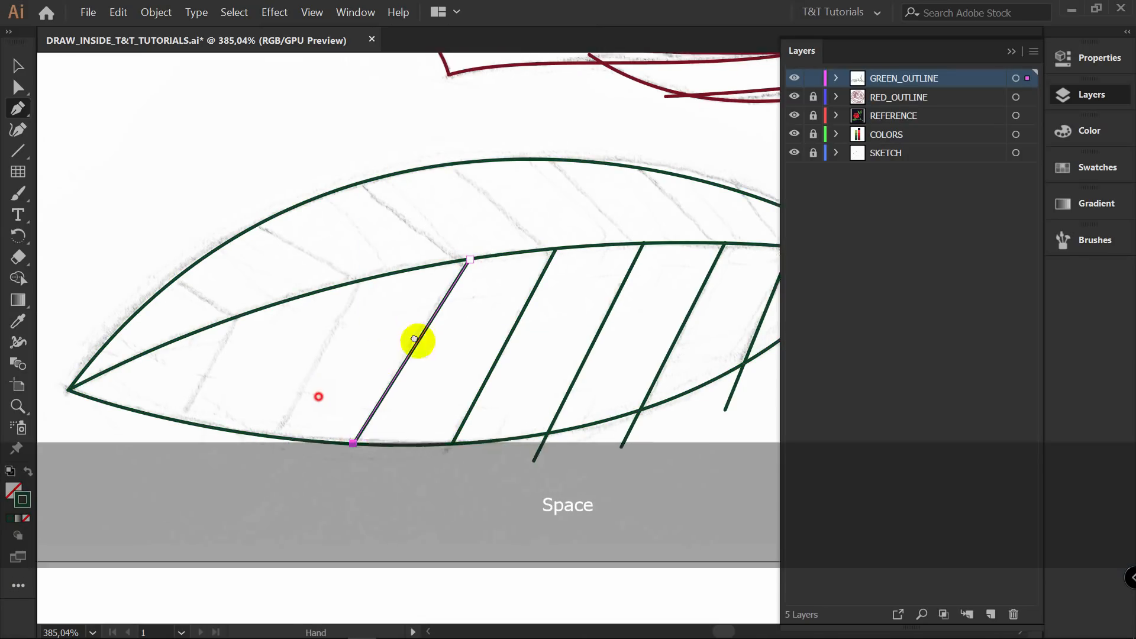
left_click_drag(343, 362, 510, 274)
left_click(510, 274, "ctrl")
left_click(520, 198)
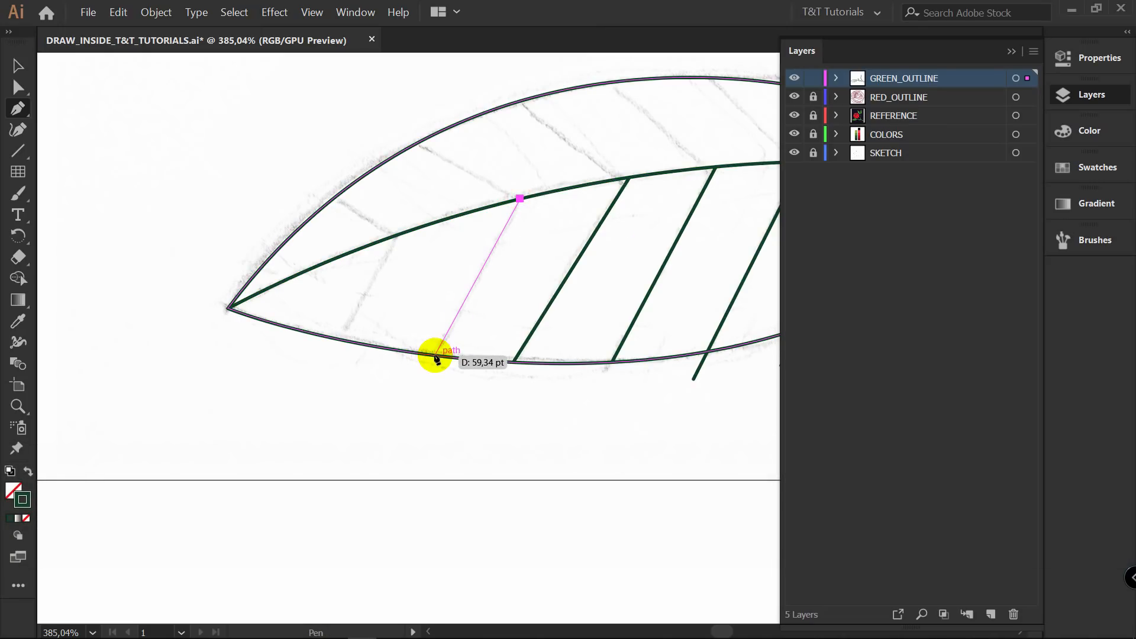
left_click(426, 322, "ctrl")
Add the last straight vein of the leaf's lower half near the tip, from the midrib to the lower edge.
key("space")
left_click_drag(562, 257, 246, 328)
key("v")
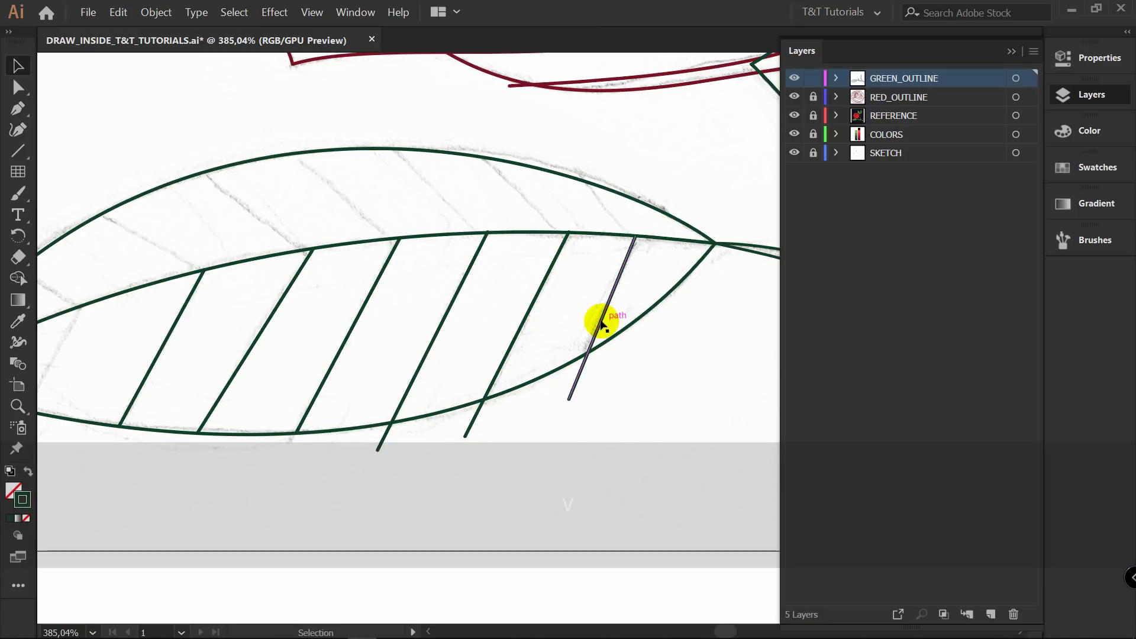
key("space")
left_click_drag(538, 229, 407, 193)
key("v")
key("space")
left_click_drag(312, 182, 380, 177)
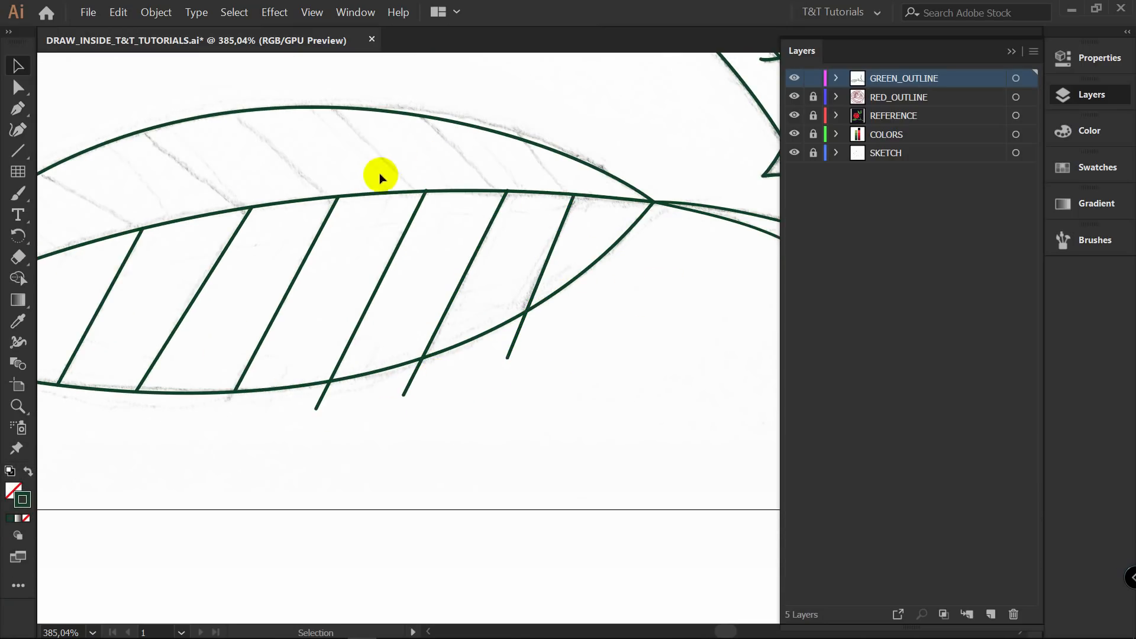
key("z")
left_click_drag(424, 277, 447, 250)
key("v")
key("space")
key("z")
key("z")
key("v")
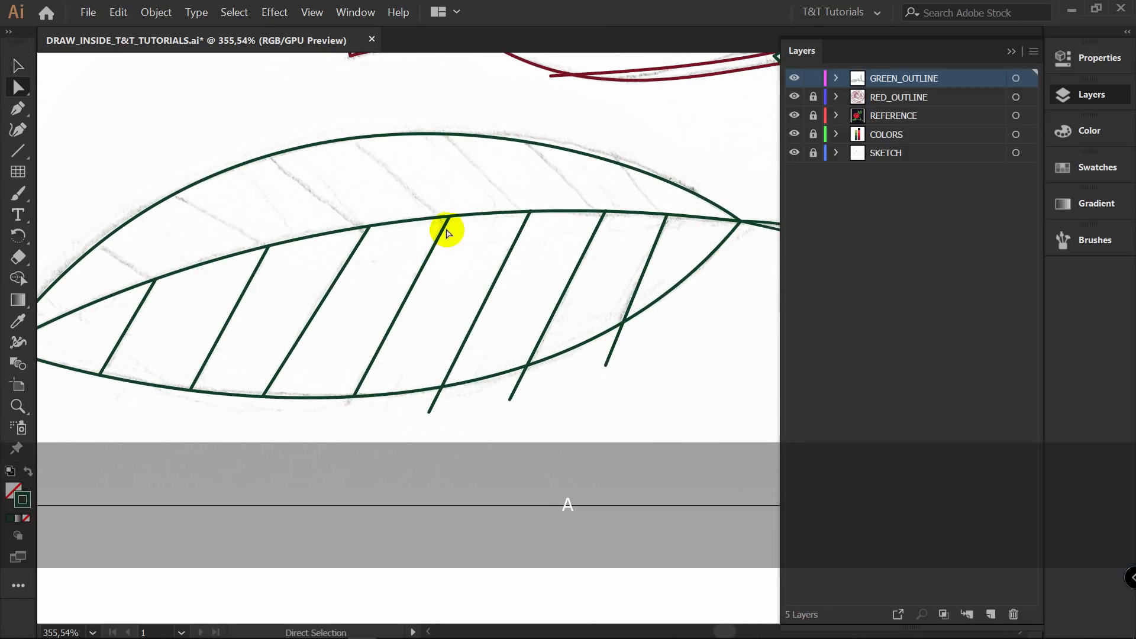
Shift the middle of the seven veins slightly toward the leaf tip and move its upper end onto the midrib.
key("v")
left_click(439, 256)
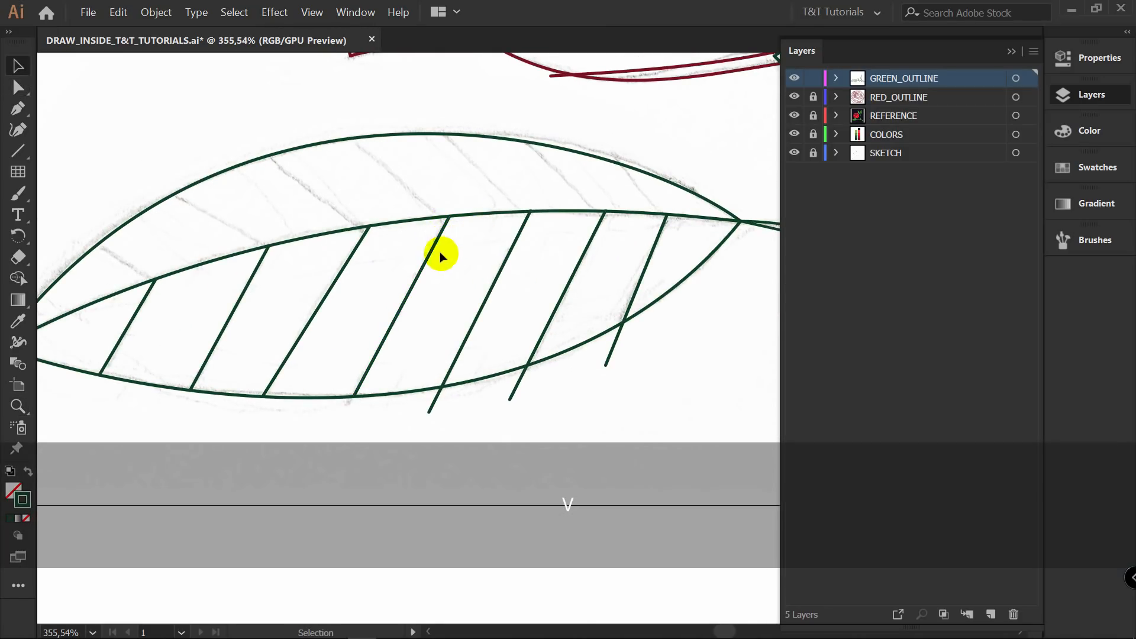
mouse_move(417, 294)
left_mouse_down()
mouse_move(441, 299)
mouse_move(399, 299)
left_mouse_up()
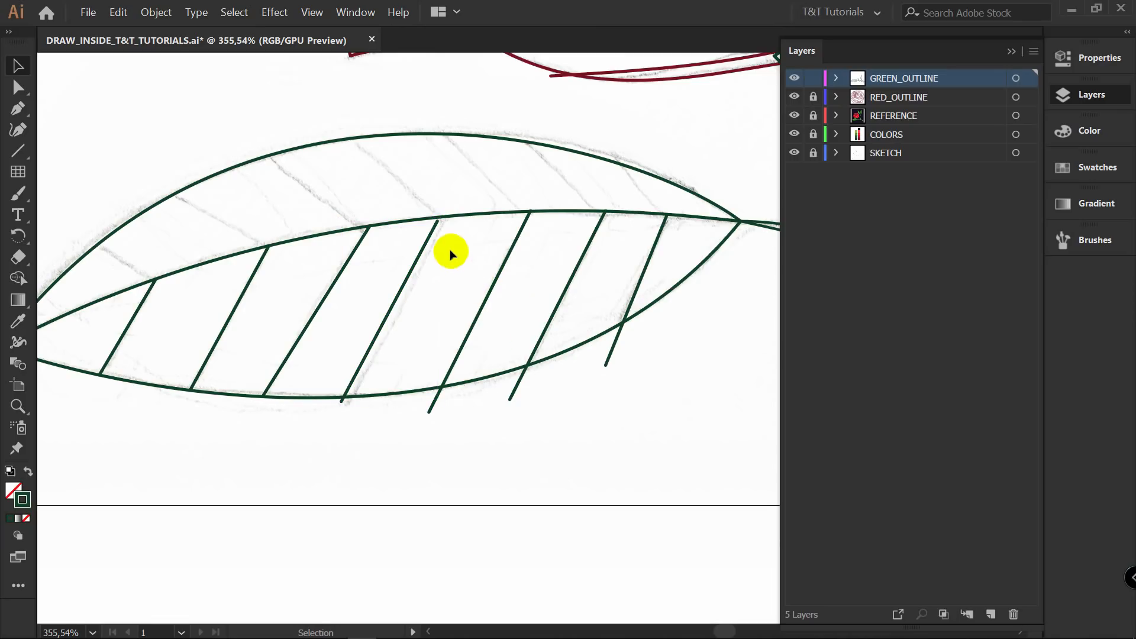
key("z")
left_click(436, 213)
key("a")
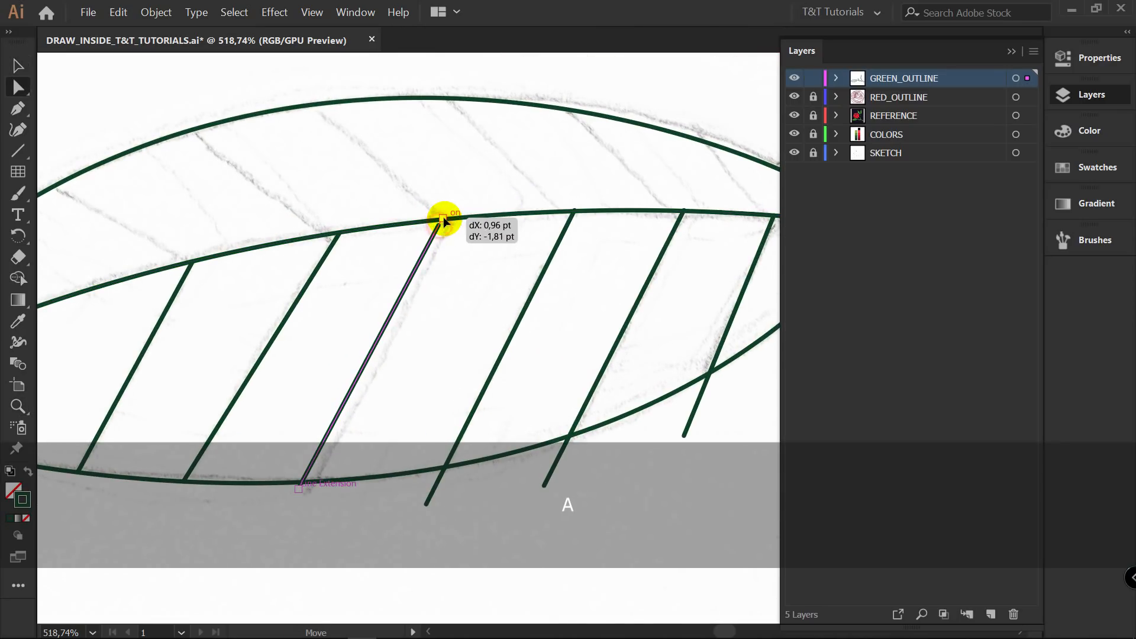
Try to snap one lower vein's ends onto the leaf's midrib and lower edge, and shift the neighbouring vein.
left_click_drag(444, 221, 441, 220)
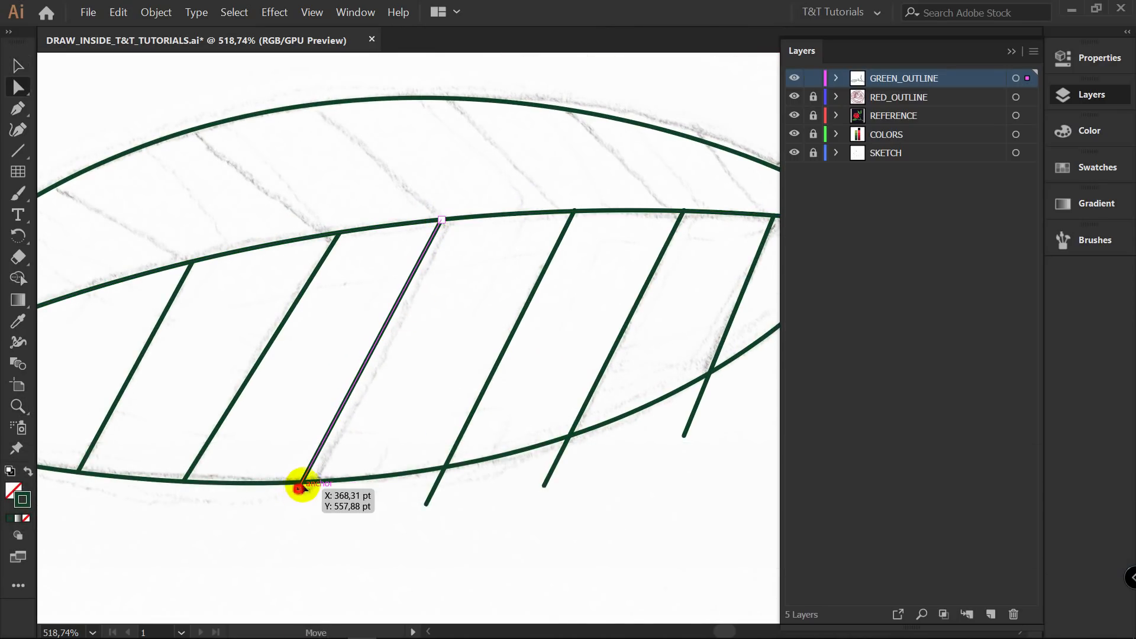
left_click_drag(300, 489, 303, 481)
left_click(406, 404)
key("v")
mouse_move(515, 329)
left_mouse_down()
mouse_move(477, 329)
mouse_move(444, 285)
mouse_move(393, 294)
mouse_move(442, 292)
mouse_move(436, 275)
mouse_move(416, 272)
mouse_move(401, 289)
mouse_move(392, 280)
mouse_move(460, 290)
left_mouse_up()
key("z")
key("z")
key("v")
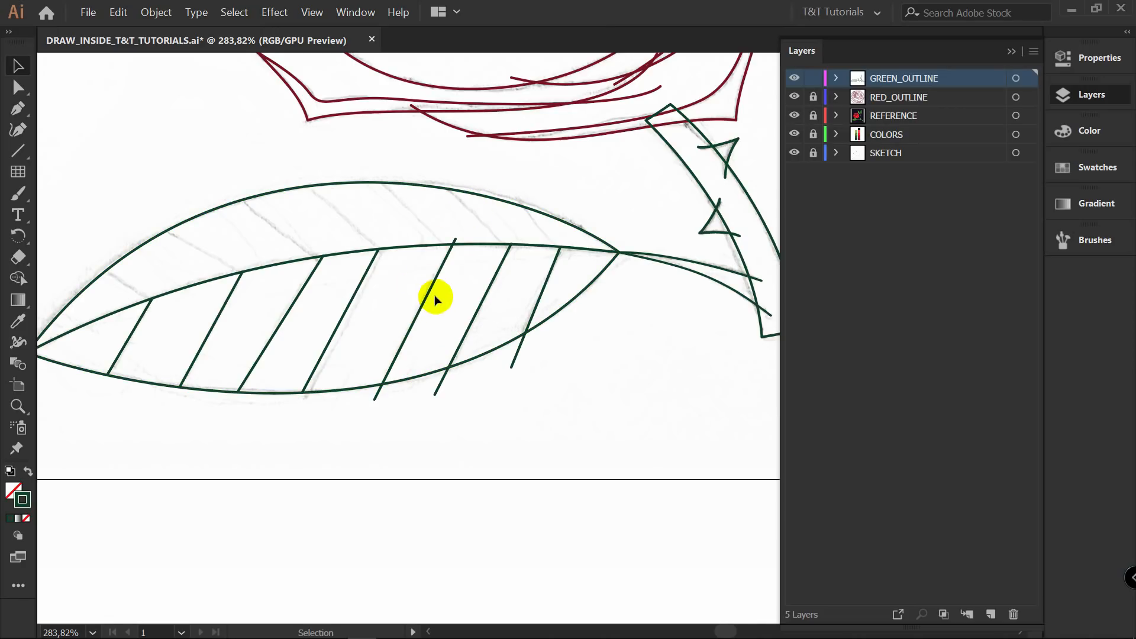
Try moving the next vein toward the leaf tip with its upper end above the midrib, and undo the vein adjustments.
mouse_move(426, 296)
left_mouse_down()
mouse_move(380, 299)
mouse_move(370, 343)
left_mouse_up()
key("a")
left_click_drag(397, 290, 408, 236)
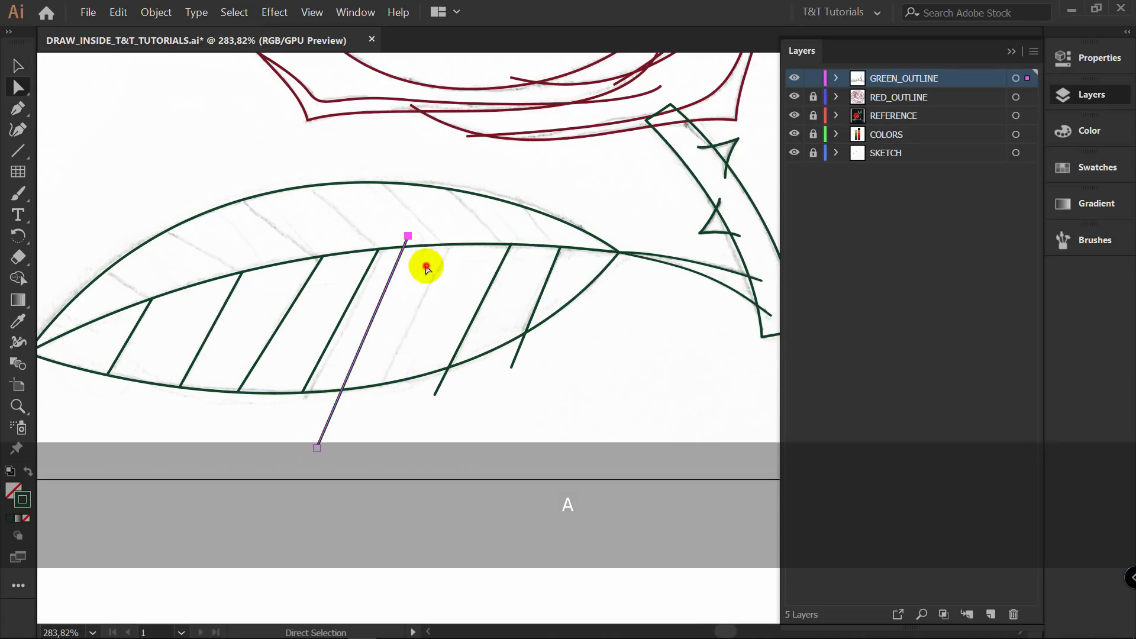
left_click(430, 283)
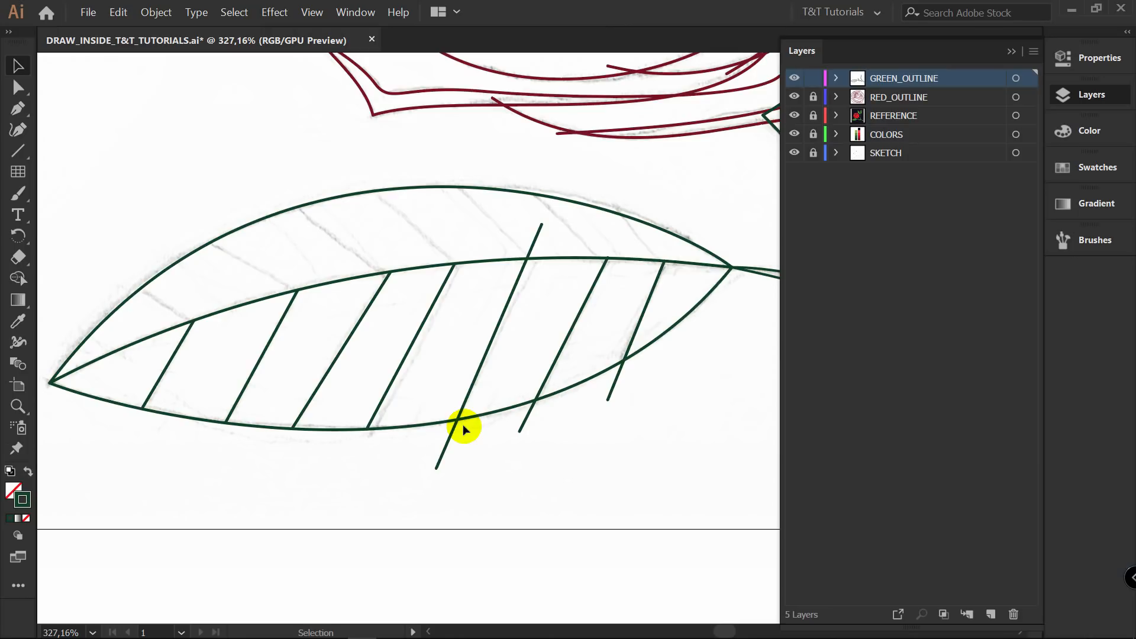
key("ctrl+z")
key("ctrl+z")
Draw straight veins along the sketch on the lower half of the leaf, each crossing the midrib and lower edge.
left_click(483, 463)
key("space")
left_click_drag(371, 437, 380, 450)
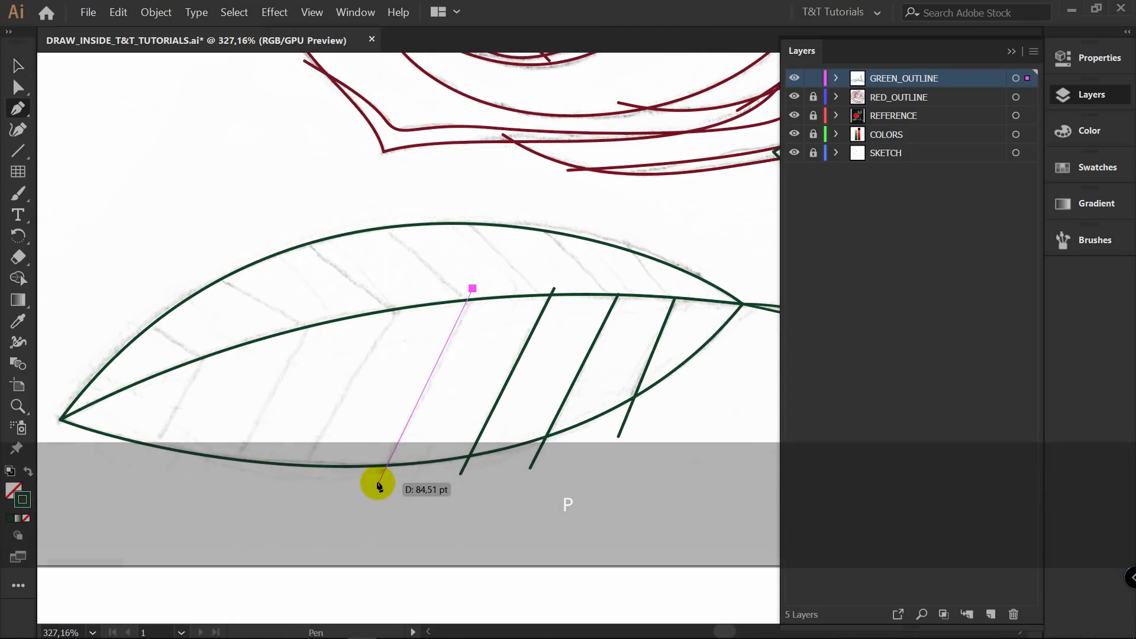
left_click(373, 482)
left_click(375, 388, "ctrl")
left_click(406, 299)
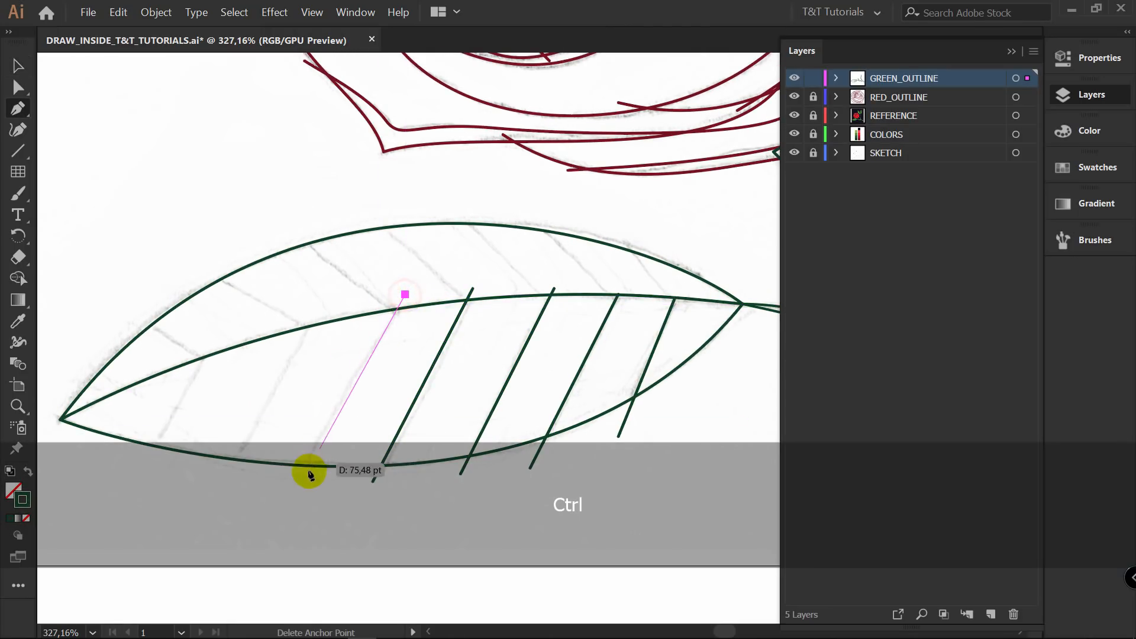
left_click(293, 481)
Draw straight veins on the upper half of the leaf with the Pen tool, each overlapping the outline and midrib.
left_click(293, 235)
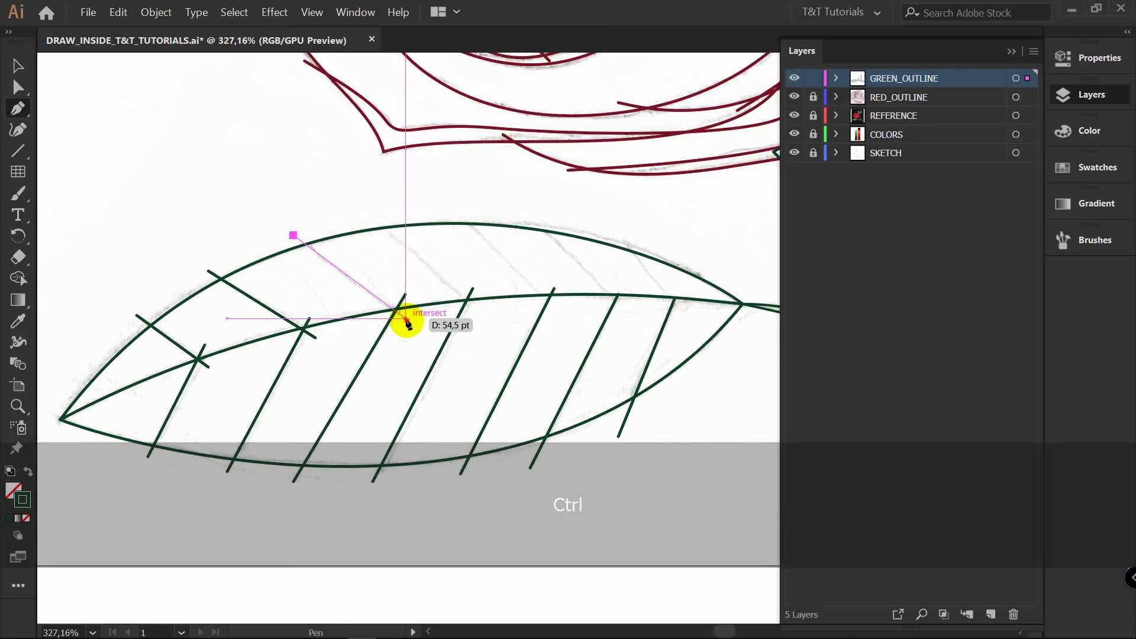
left_click(406, 319)
left_click(408, 274, "ctrl")
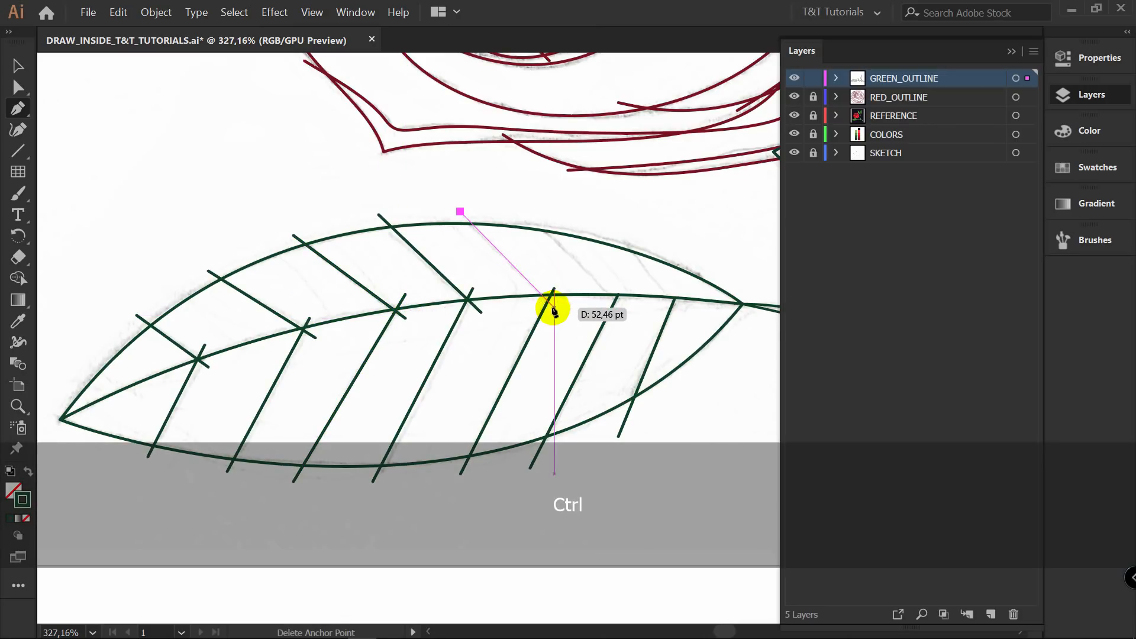
left_click(554, 307)
left_click(570, 266, "ctrl")
key("space")
left_click_drag(628, 244, 572, 251)
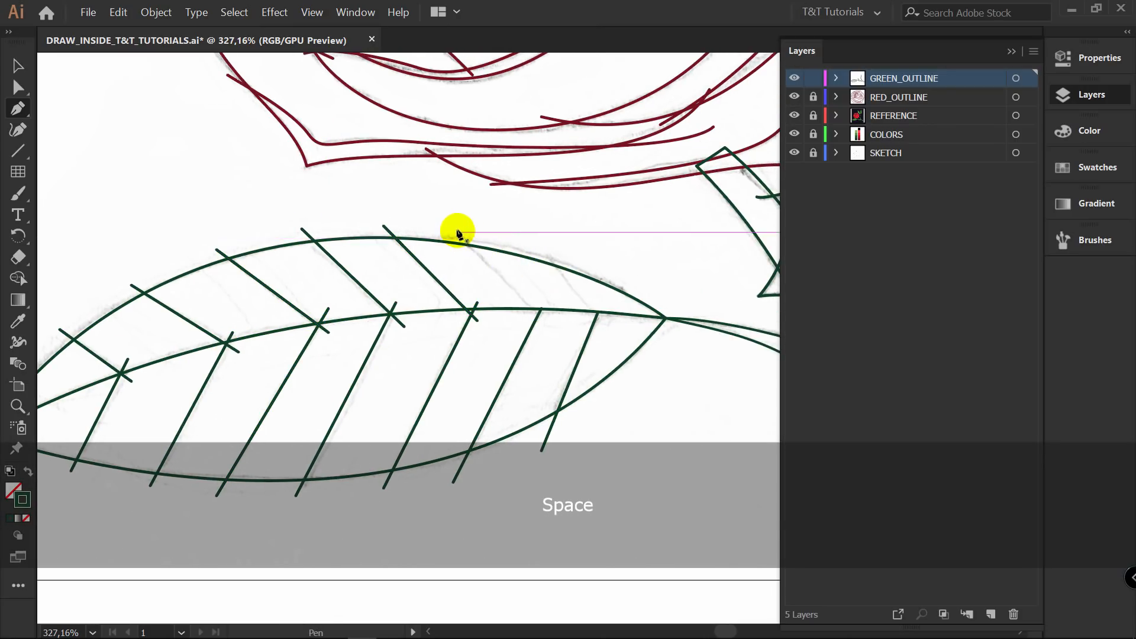
left_click(453, 229)
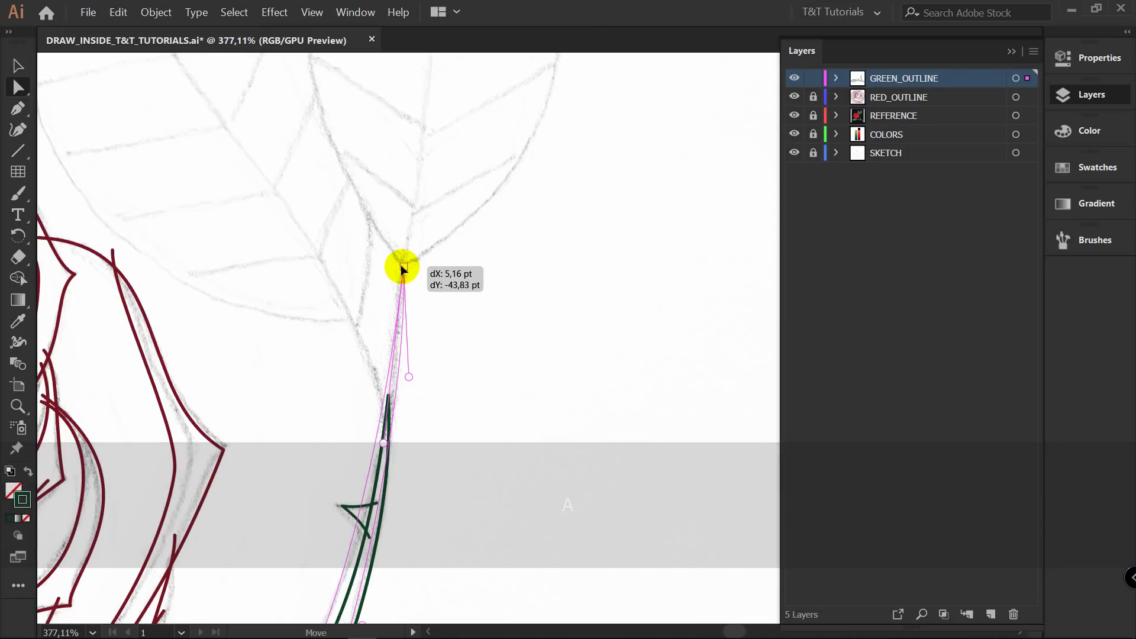
Move the tall stem's end anchor to the base of the upright leaf sketch and reshape its curve with the handle.
left_click_drag(401, 264, 403, 271)
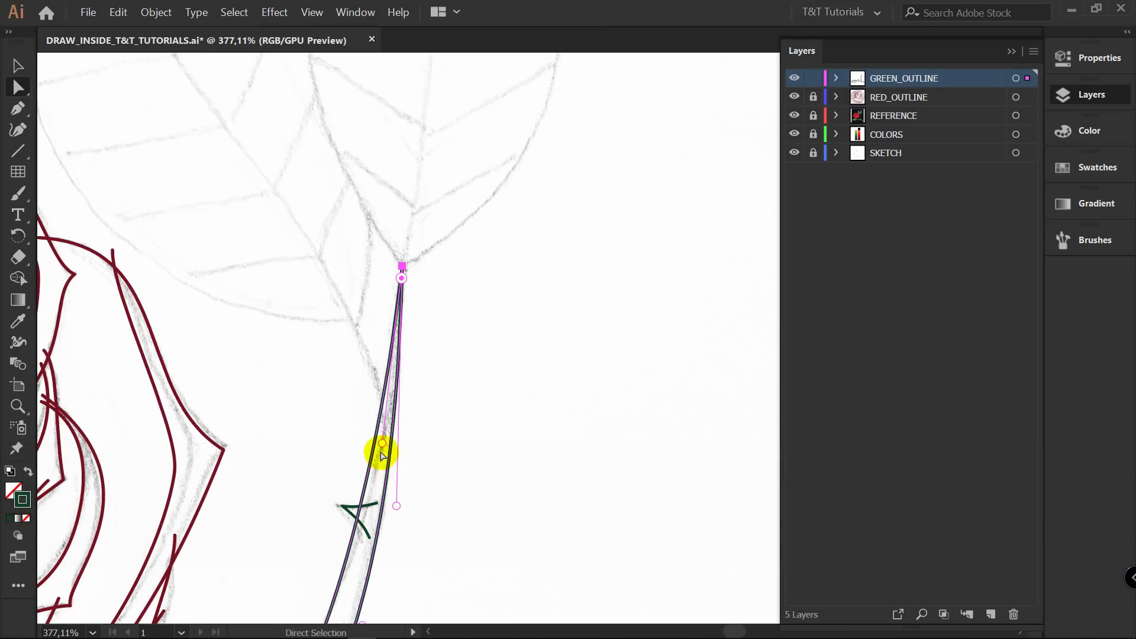
left_click_drag(382, 454, 382, 500)
key("space")
left_click_drag(431, 532, 442, 301)
Select the complete lower leaf and place a copy of it over the upright leaf sketch above the tall stem.
key("z")
key("v")
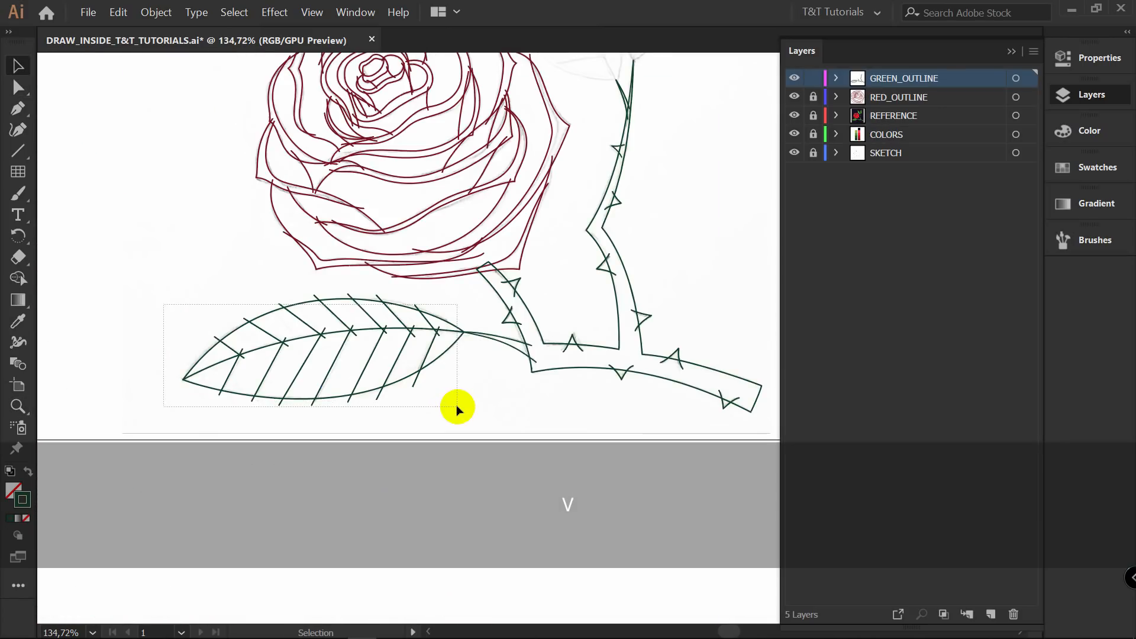
left_click(446, 396)
key("space")
left_click_drag(629, 241, 375, 453)
left_click_drag(260, 532, 579, 177)
key("space")
left_click_drag(578, 177, 453, 472)
Rotate the leaf copy upright and position its base at the end of the tall stem.
left_click_drag(516, 216, 492, 252)
left_click_drag(440, 361, 444, 276)
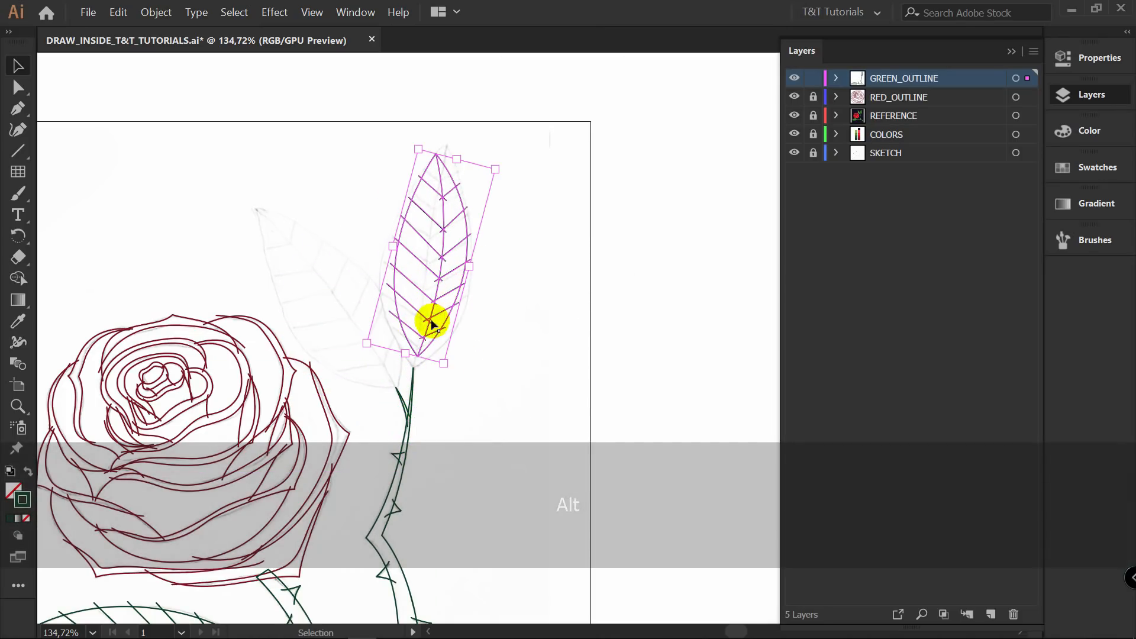
left_click_drag(432, 345, 429, 360)
Reshape the upright leaf's outline with its tip handles and extend the upper right-hand veins past the edge.
left_click_drag(421, 155, 378, 186)
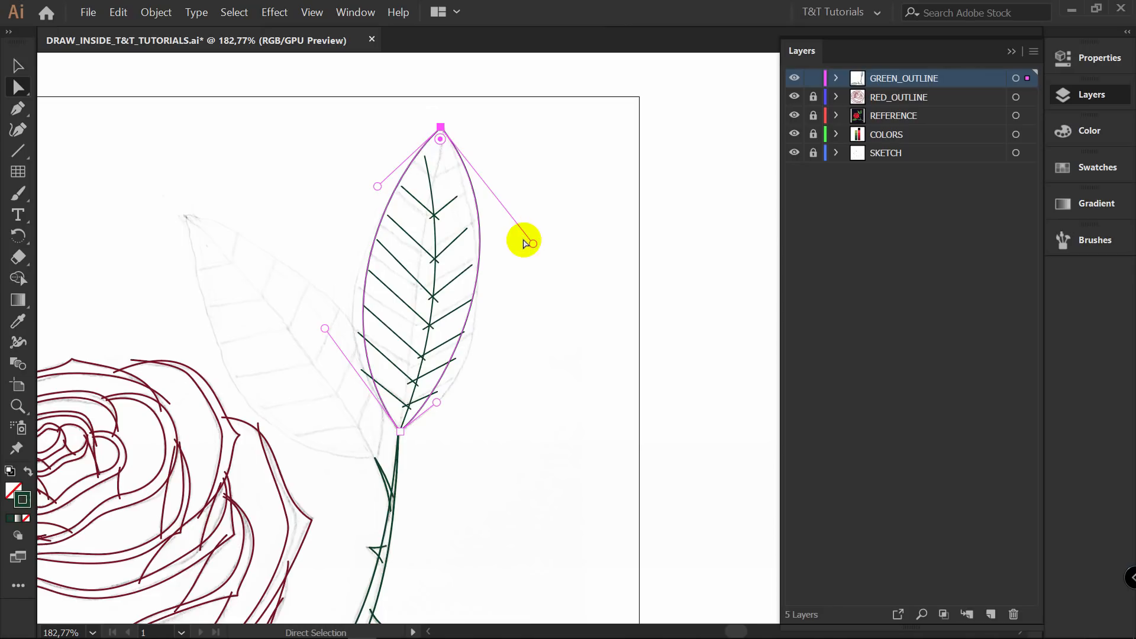
left_click_drag(530, 245, 522, 289)
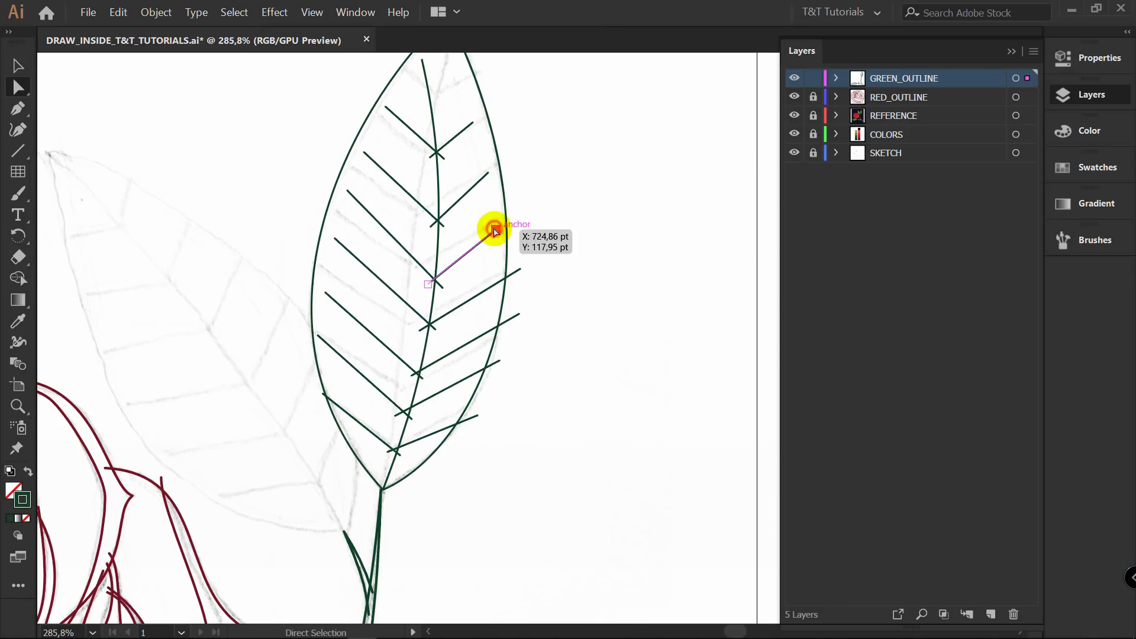
left_click_drag(495, 231, 514, 214)
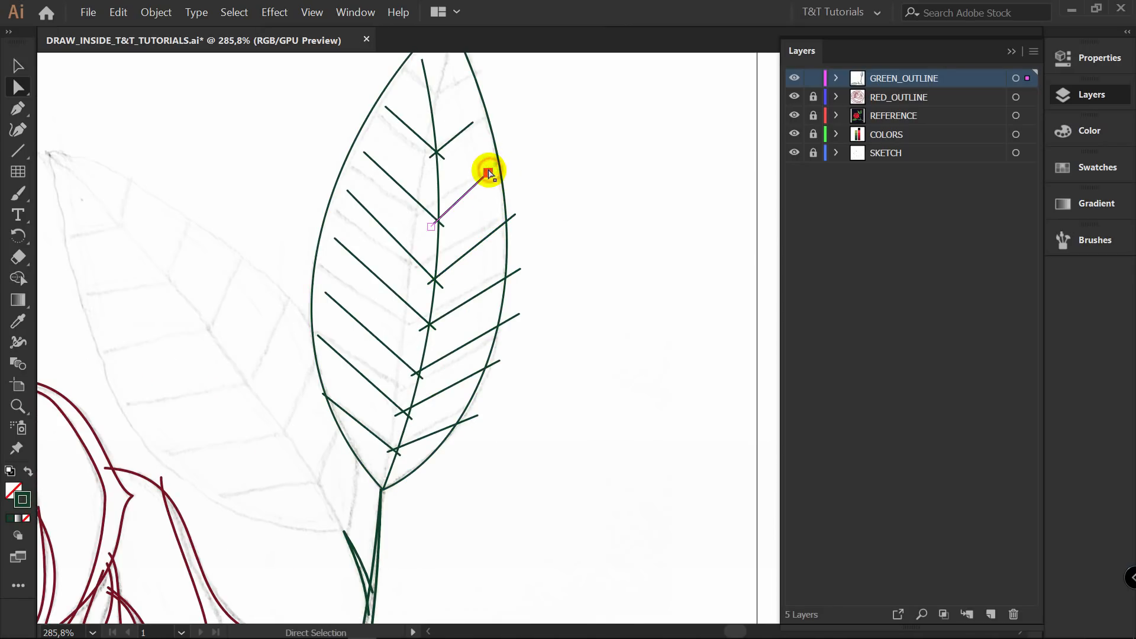
left_click_drag(489, 174, 496, 106)
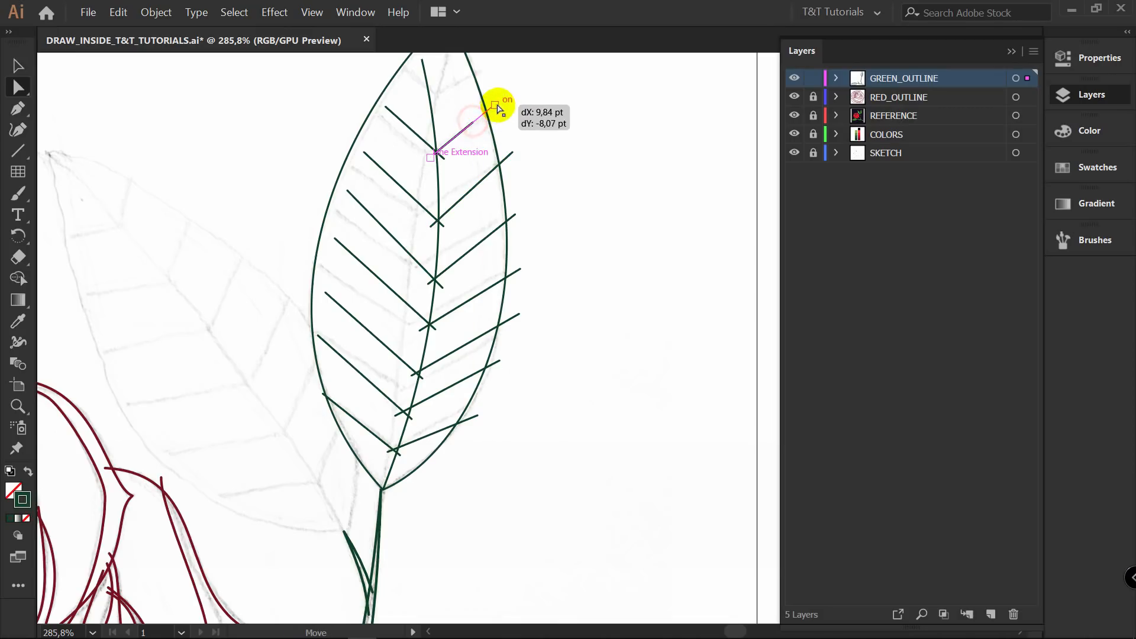
Move the upright leaf's midrib end to the leaf tip and bend its curve to follow the sketch.
key("a")
left_click_drag(403, 183, 428, 136)
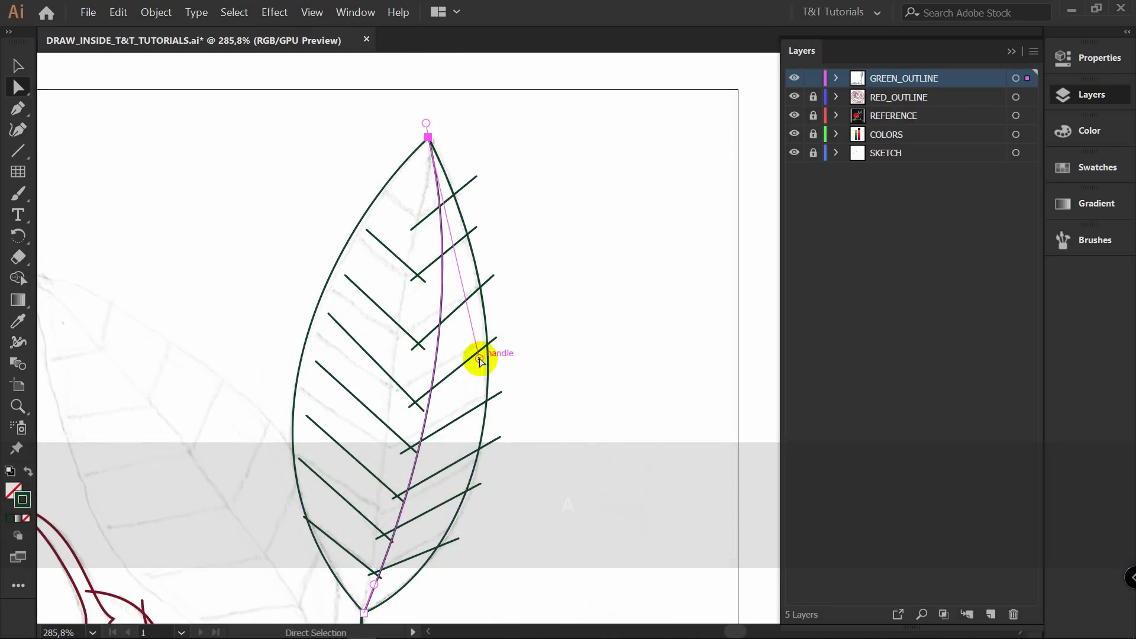
left_click_drag(481, 357, 393, 375)
Shift a left-hand vein along the sketch, delete one extra right-hand vein, and reposition its neighbour.
left_click_drag(399, 430, 399, 425)
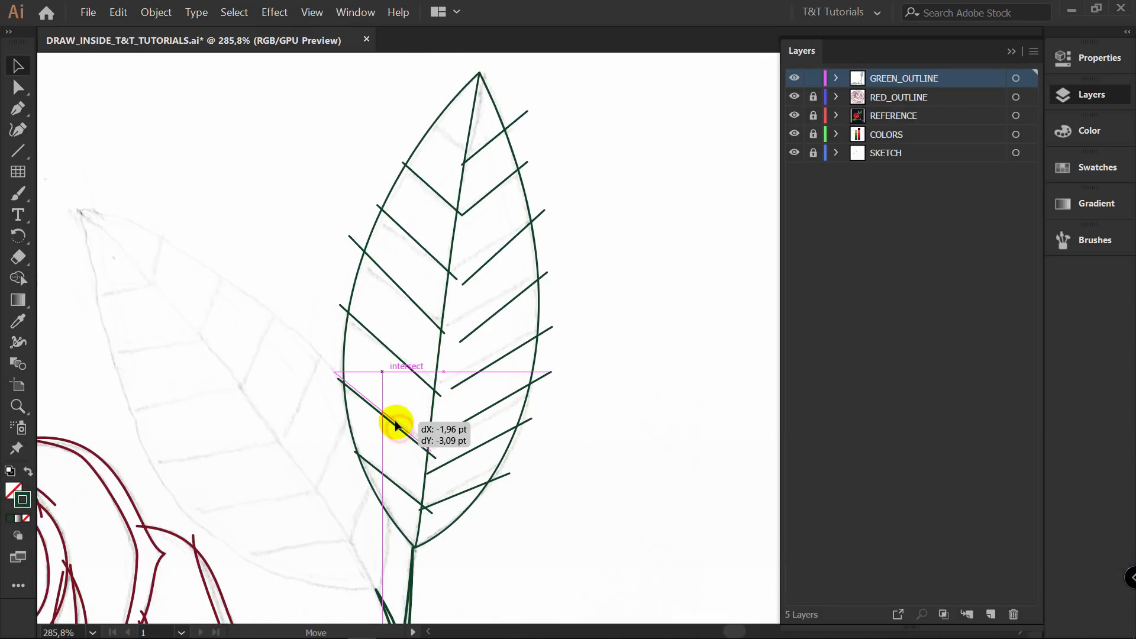
left_click(472, 450)
key("Delete")
left_click_drag(493, 404, 518, 399)
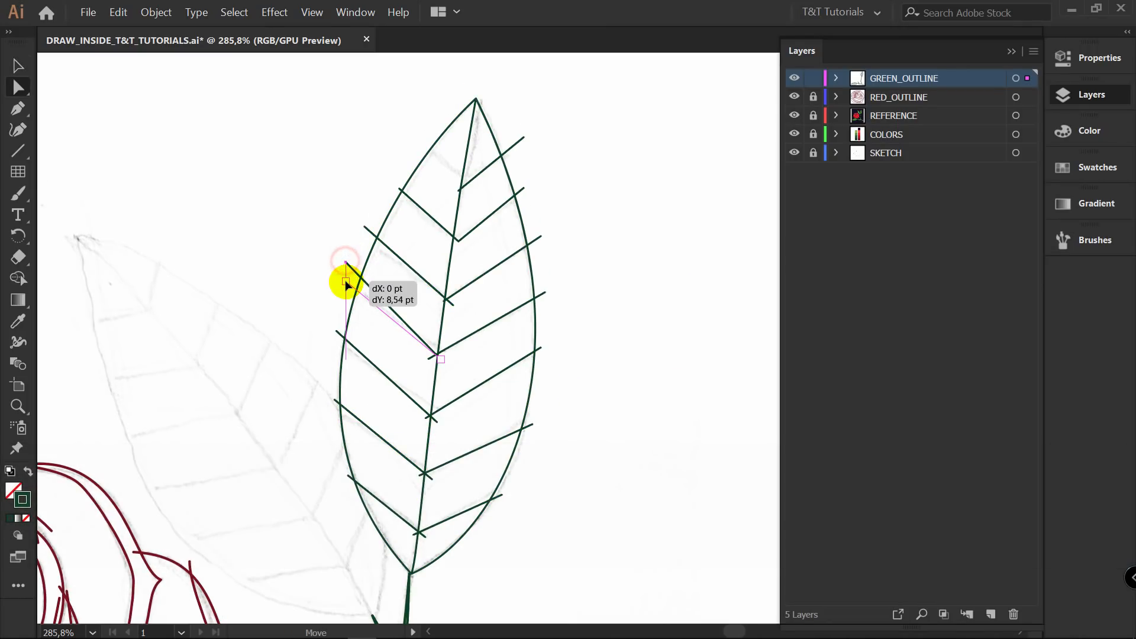
Adjust the end of a left-hand vein to match the sketch and extend an upper right-hand vein across the midrib.
left_click_drag(346, 282, 345, 281)
left_click(345, 243)
key("space")
left_click_drag(584, 200, 512, 251)
key("a")
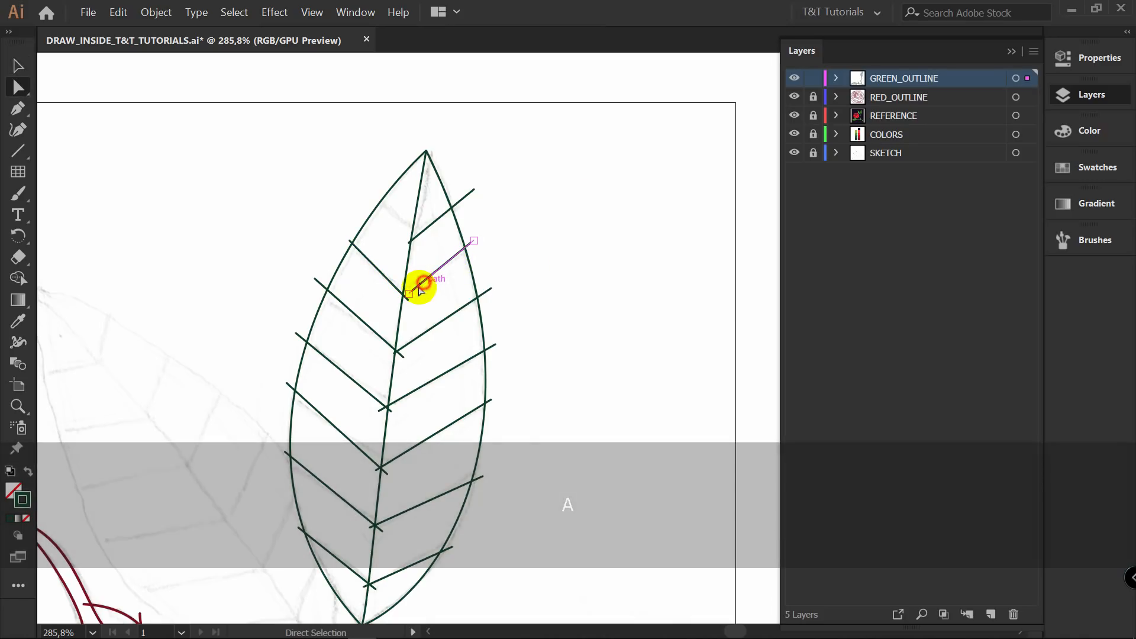
left_click_drag(409, 294, 397, 300)
left_click_drag(409, 293, 408, 300)
Examine the traced rose, thorny stems and both leaves against the underlying sketch.
key("z")
key("space")
left_click_drag(496, 351, 554, 151)
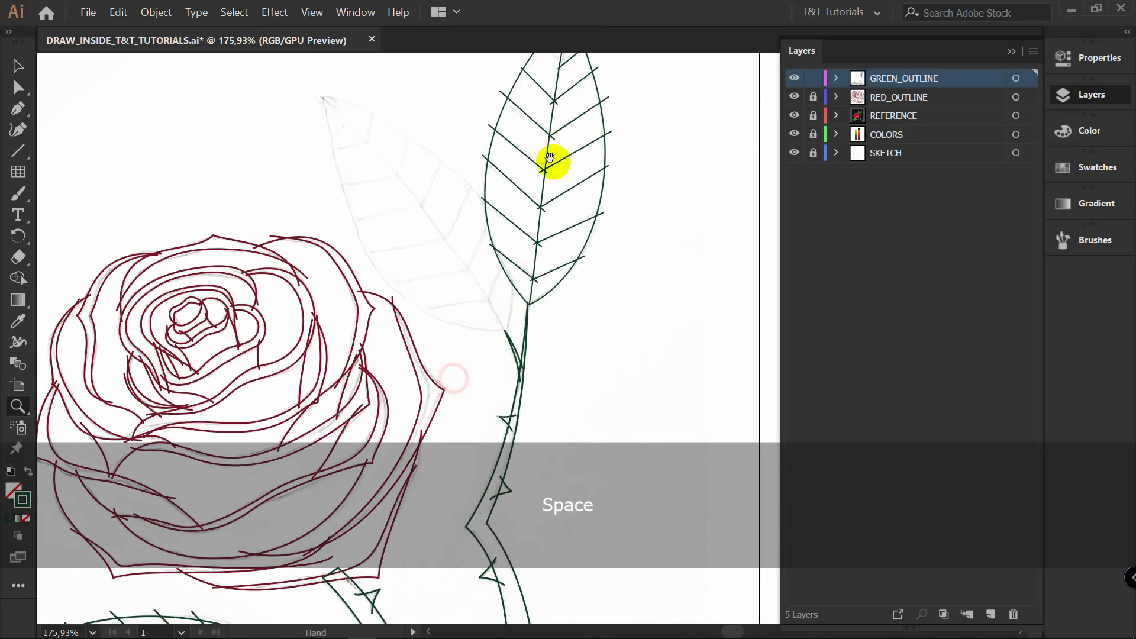
key("z")
left_click_drag(515, 183, 532, 154)
key("space")
key("z")
key("v")
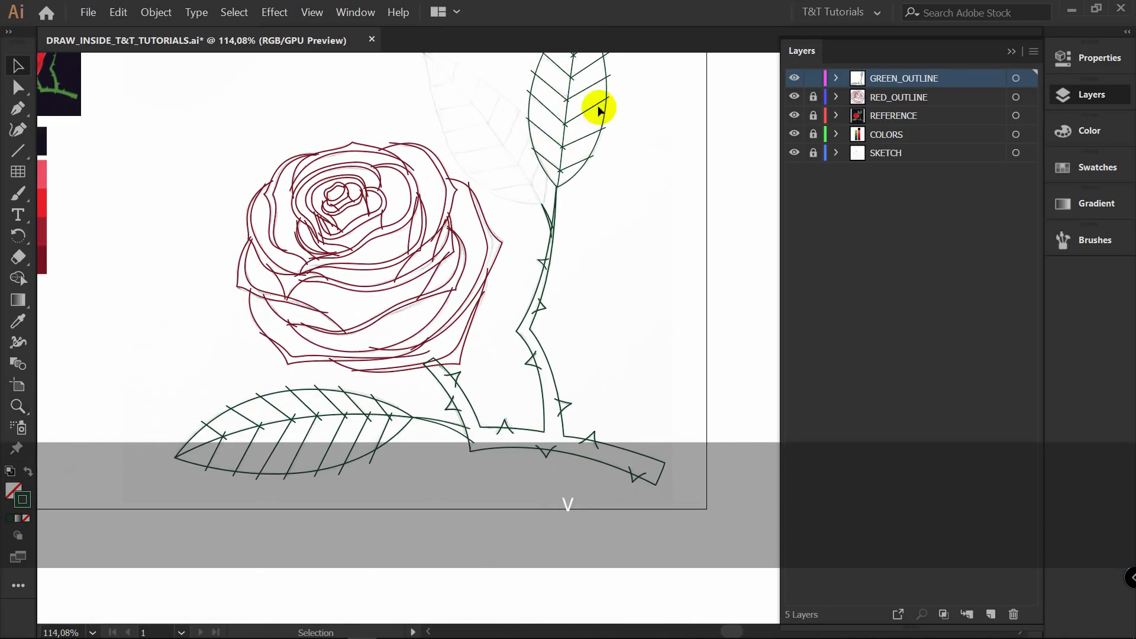
key("space")
left_click_drag(594, 114, 482, 281)
key("z")
left_click_drag(338, 210, 426, 208)
key("space")
left_click_drag(530, 300, 473, 212)
key("z")
key("space")
left_click_drag(544, 228, 537, 192)
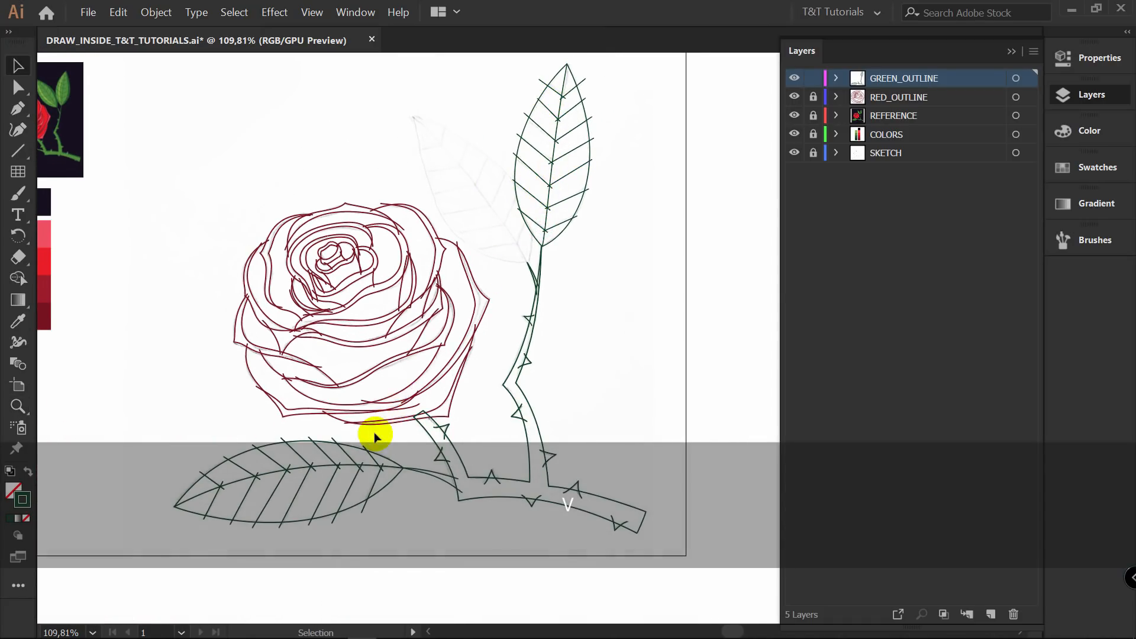
key("z")
left_click(594, 251)
left_click_drag(472, 274, 582, 192)
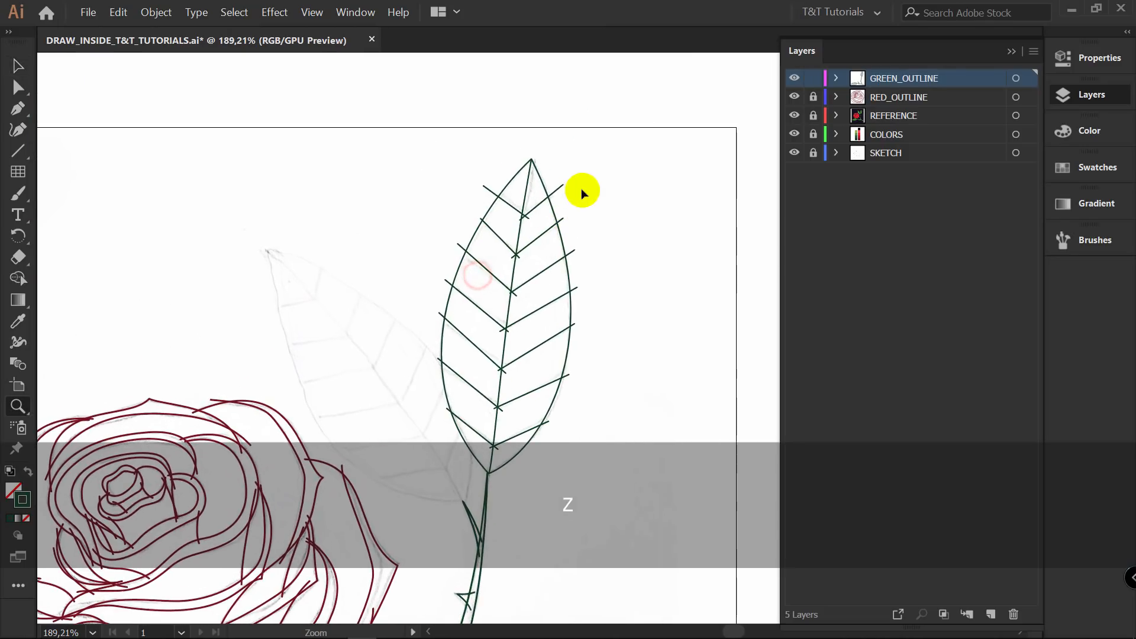
key("space")
left_click_drag(441, 408, 448, 308)
key("v")
key("space")
left_click_drag(435, 264, 422, 287)
key("v")
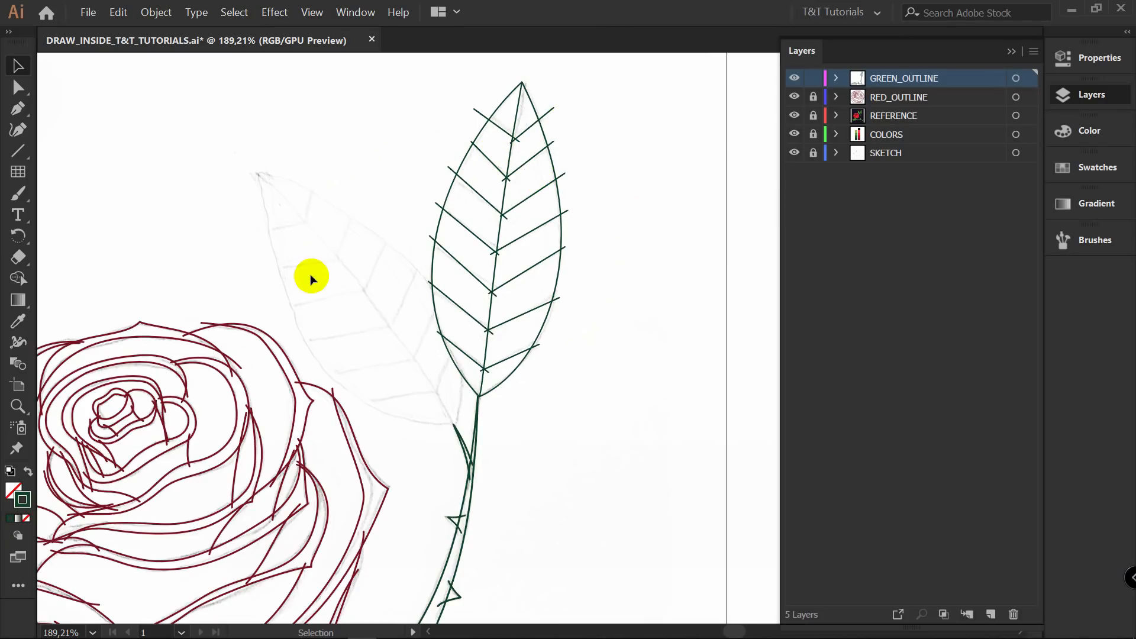
Lock the GREEN_OUTLINE layer and unlock the RED_OUTLINE layer.
key("v")
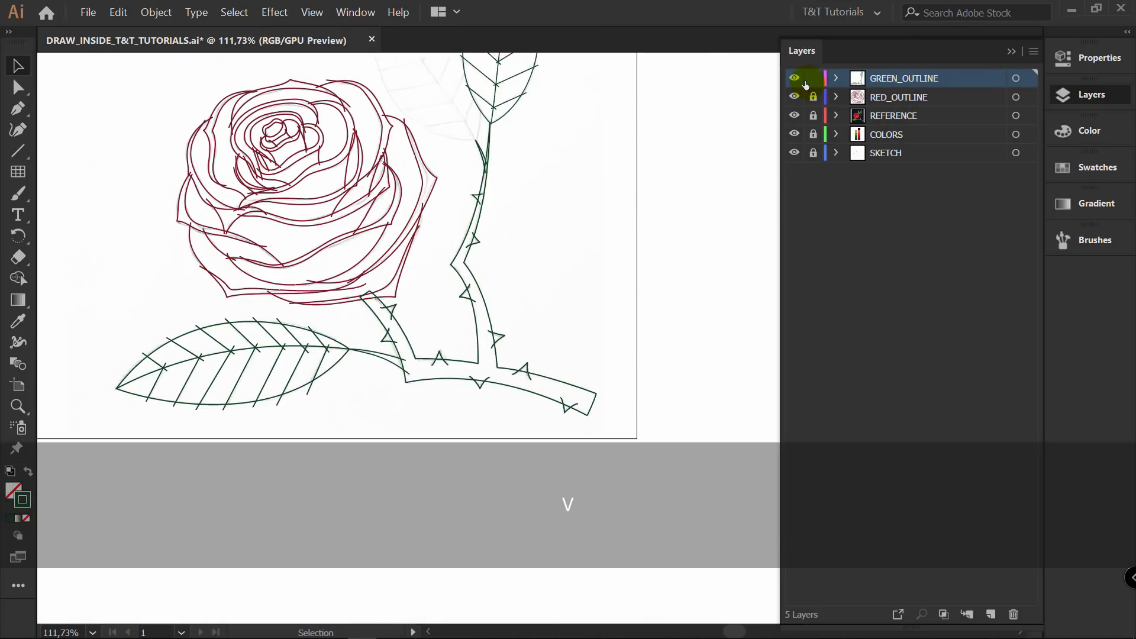
key("space")
left_click_drag(618, 171, 606, 246)
key("v")
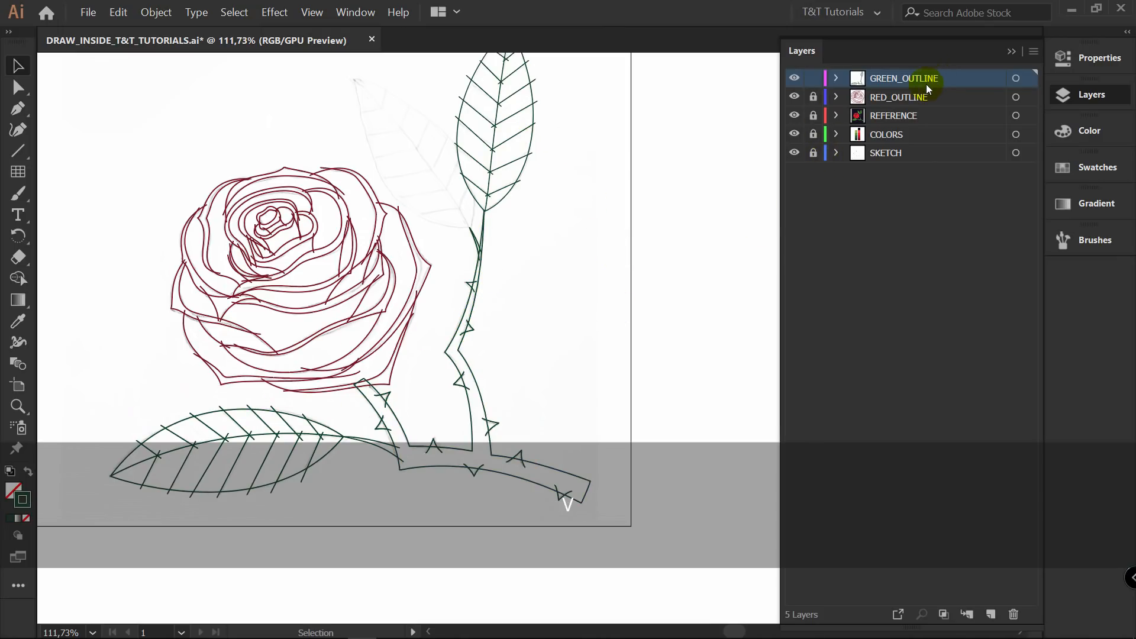
left_click(814, 78)
left_click(813, 96)
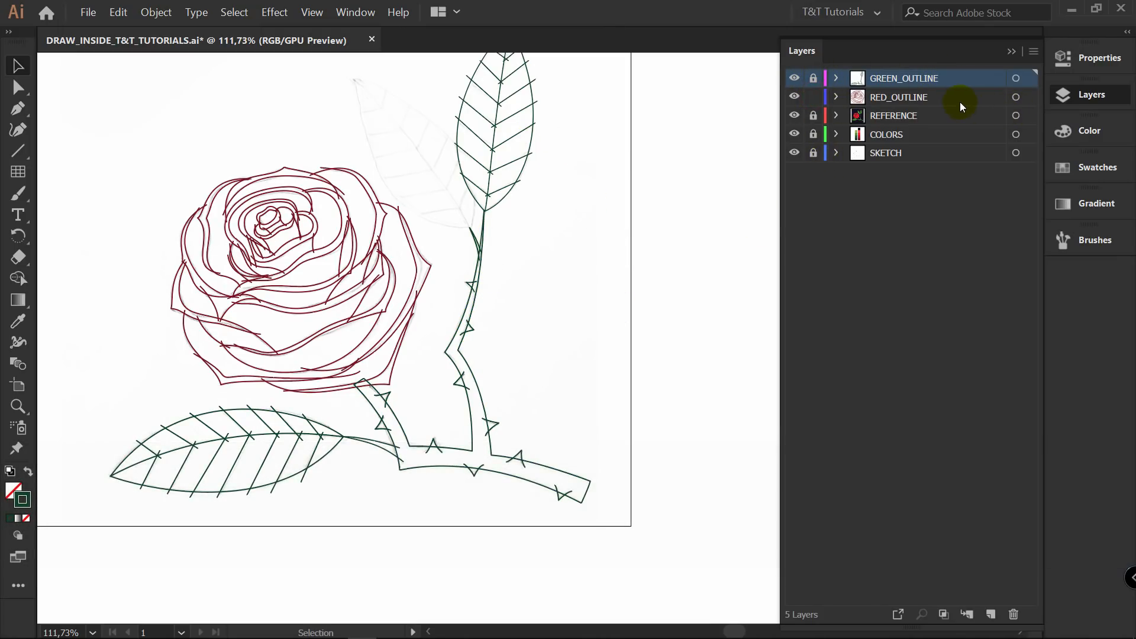
Select all of the rose's paths on the RED_OUTLINE layer.
key("space")
left_click_drag(487, 223, 592, 217)
scroll(431, 257, "up", 1)
key("v")
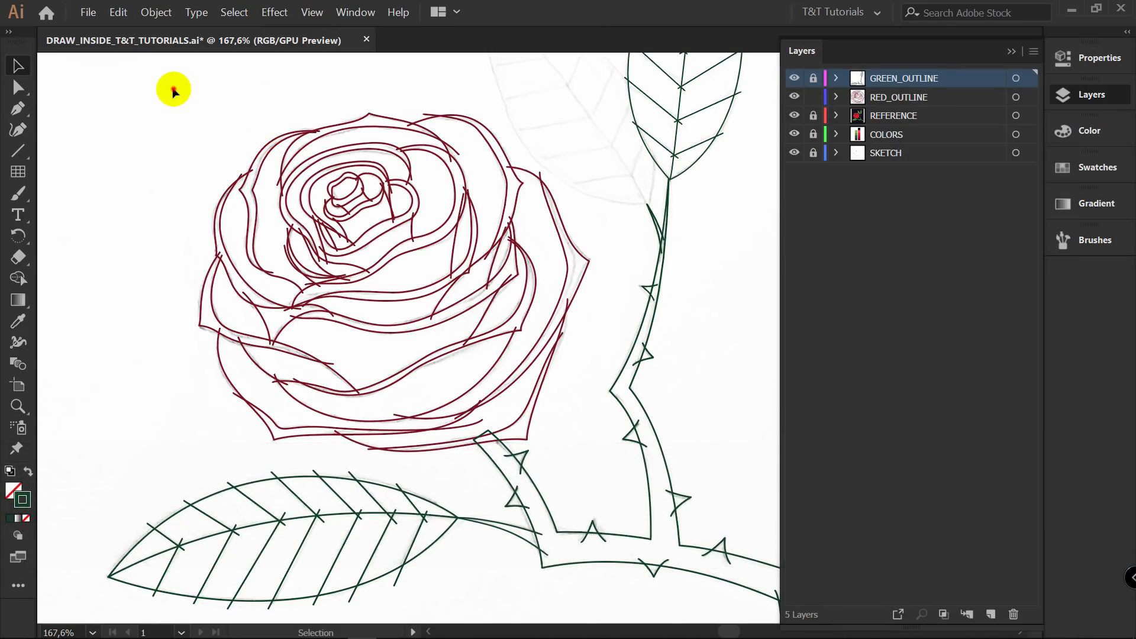
left_click_drag(173, 90, 613, 467)
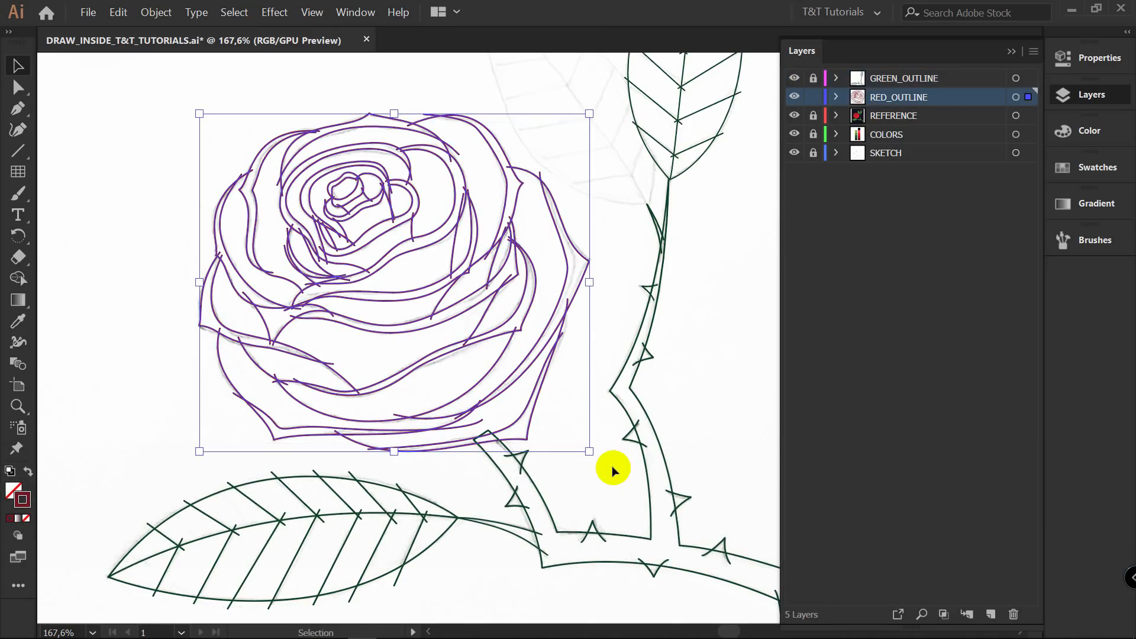
left_click(690, 325)
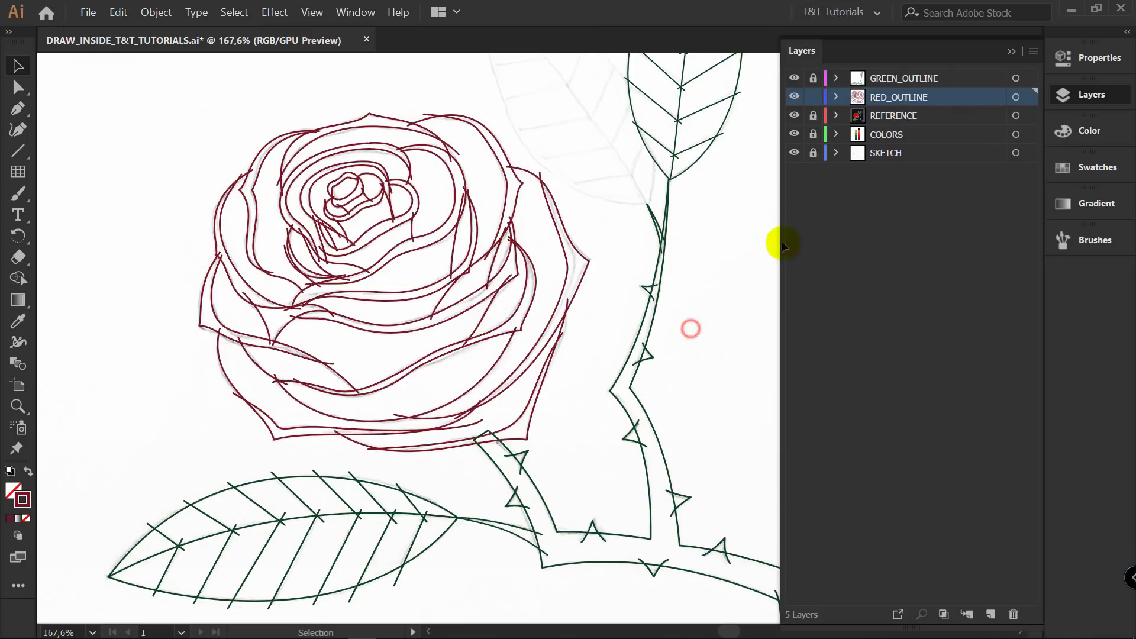
left_click(1028, 98)
Remove the overshooting path ends around the rose's innermost petals with Shape Builder, undoing any wrongly erased lines.
scroll(485, 217, "up", 3)
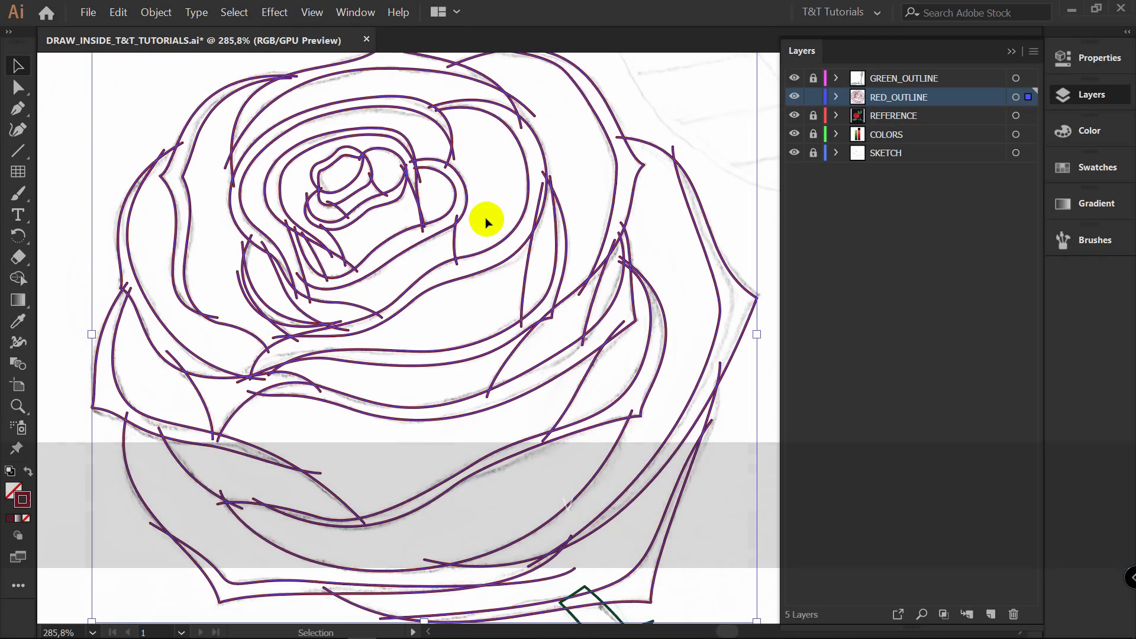
key("shift+m")
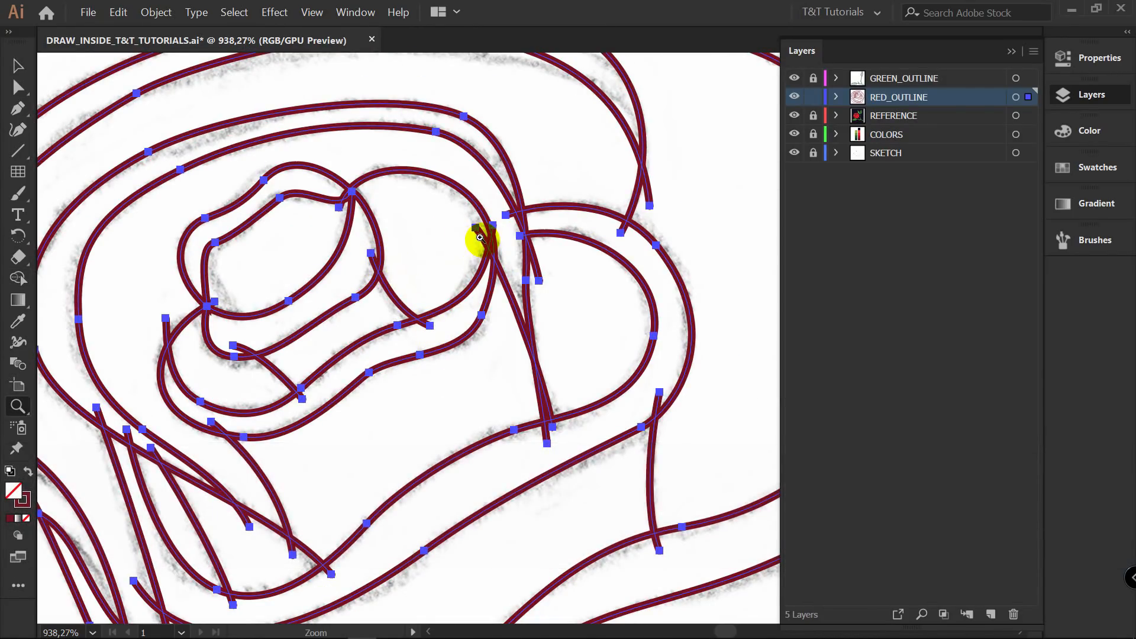
key("shift+m")
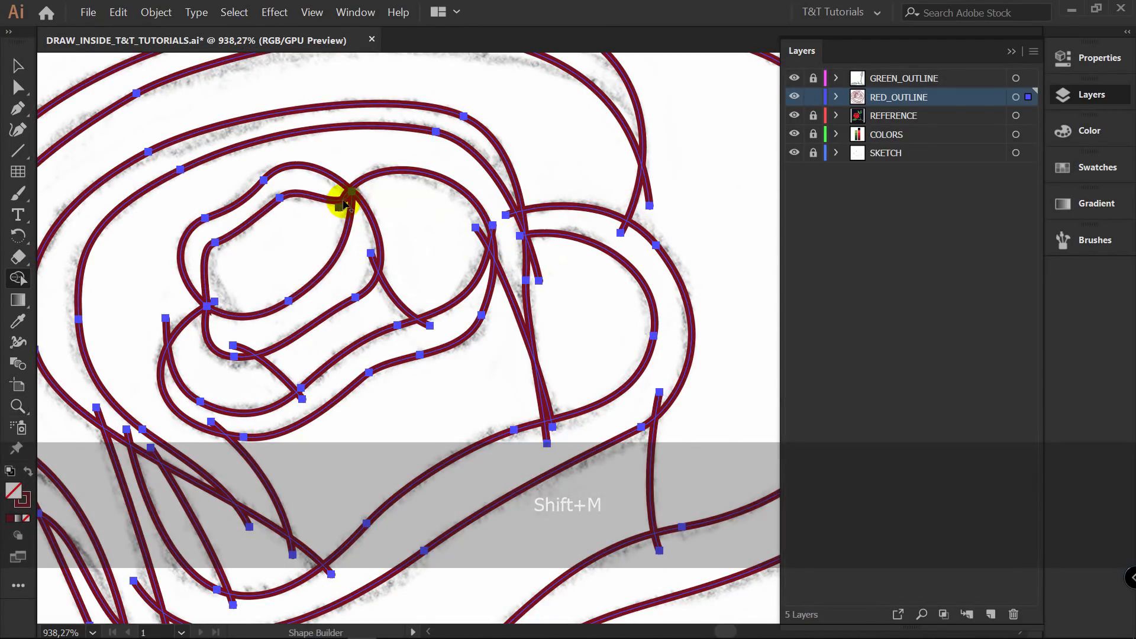
left_click_drag(431, 182, 388, 190)
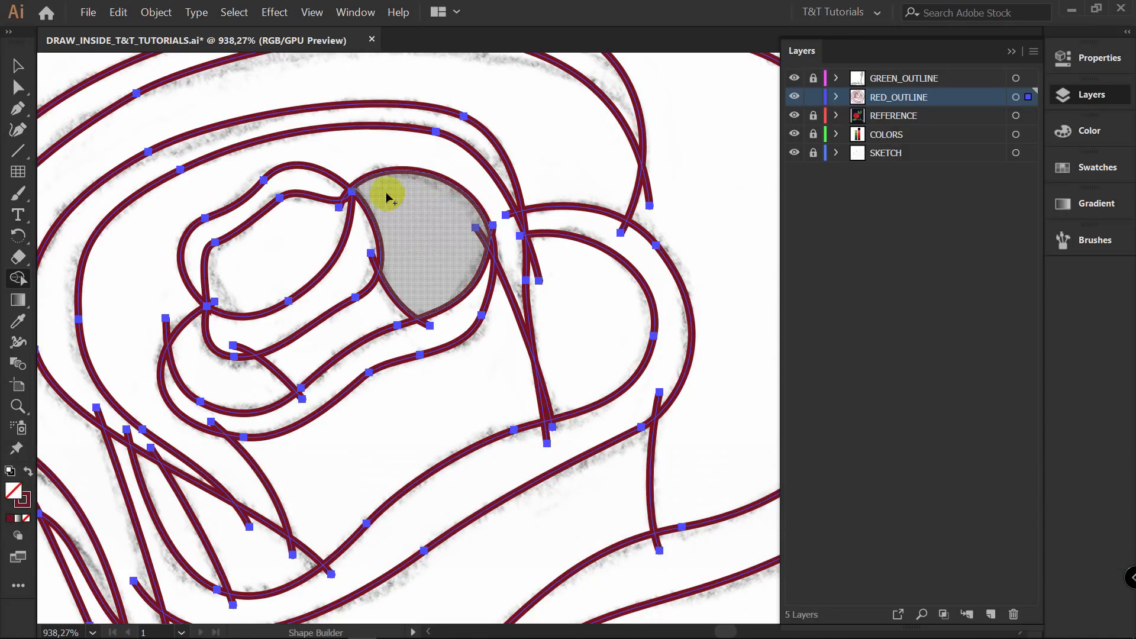
left_click(308, 277, "alt")
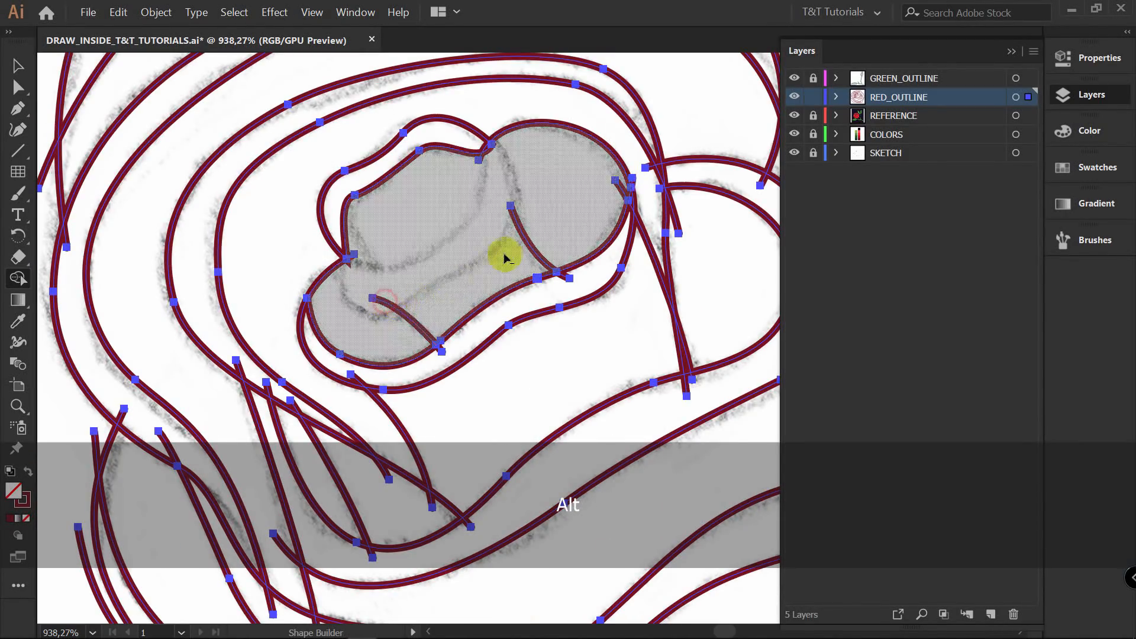
key("ctrl+z")
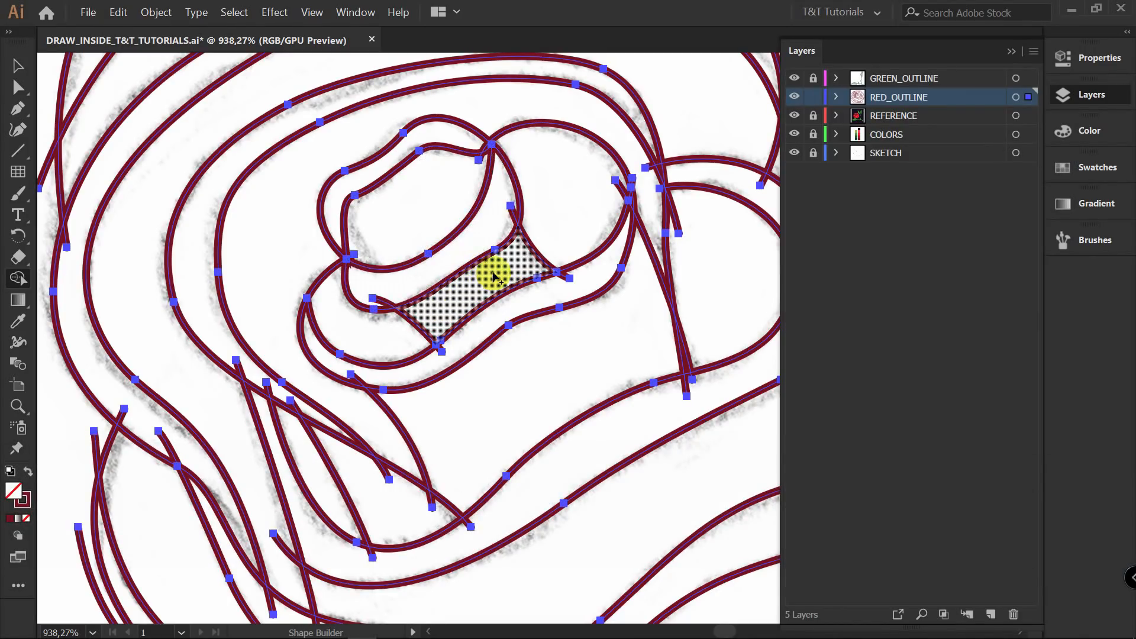
key("alt")
left_click(380, 302, "alt")
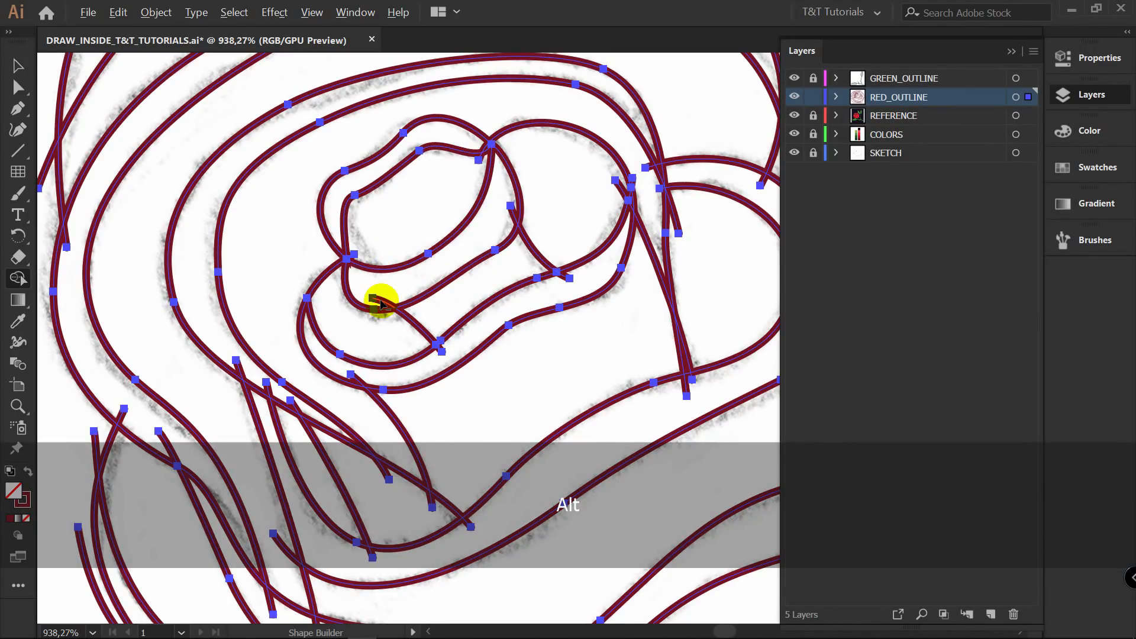
left_click(482, 157, "alt")
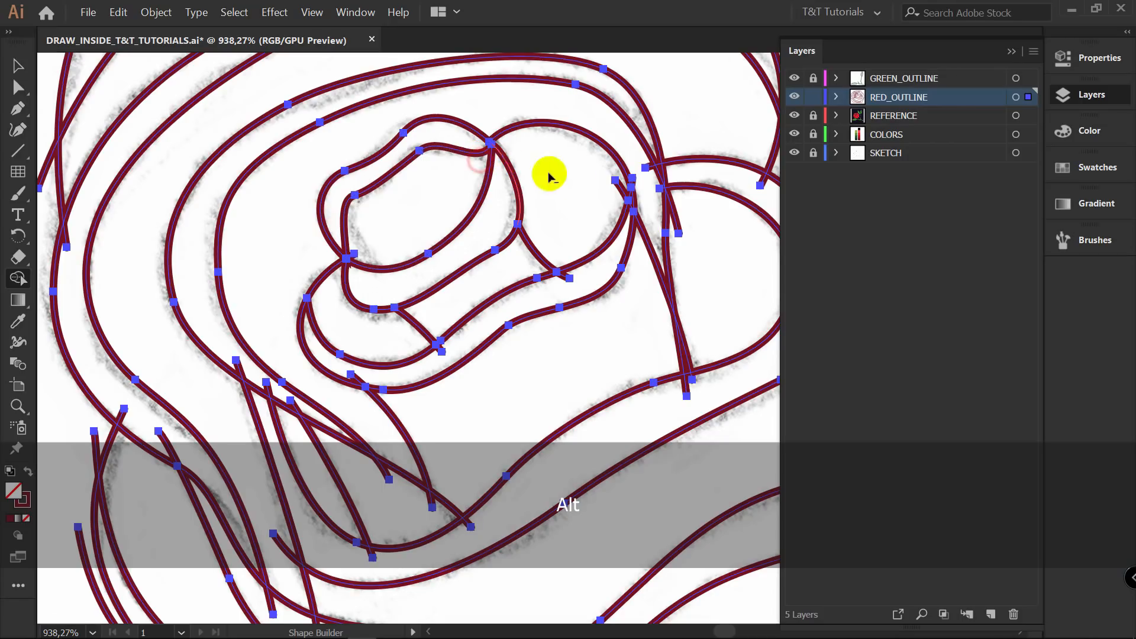
left_click(620, 189, "alt")
left_click(563, 274, "alt")
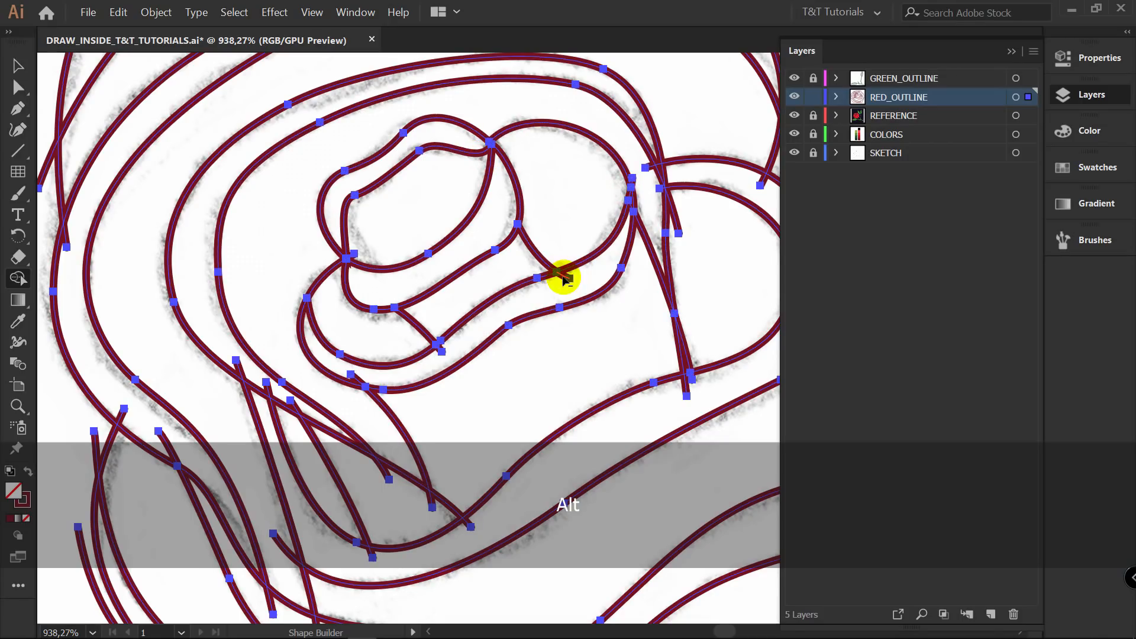
left_click(437, 344, "alt")
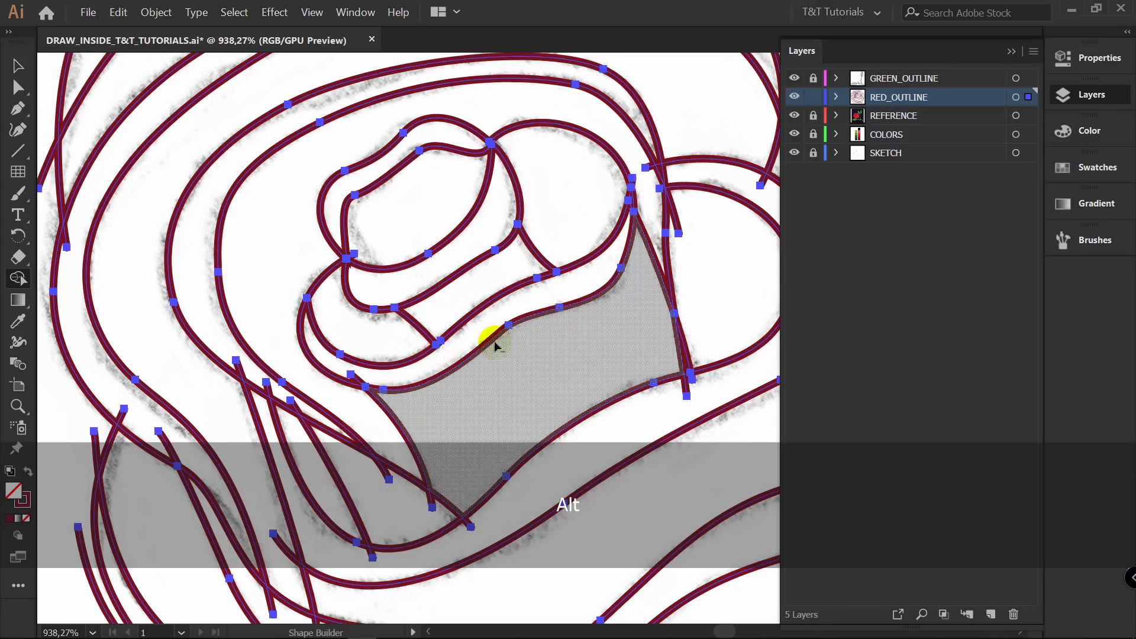
Erase the stray path ends just below the central bud and at the innermost petal's left corner with Shape Builder.
left_click(356, 379, "alt")
left_click(378, 395, "alt")
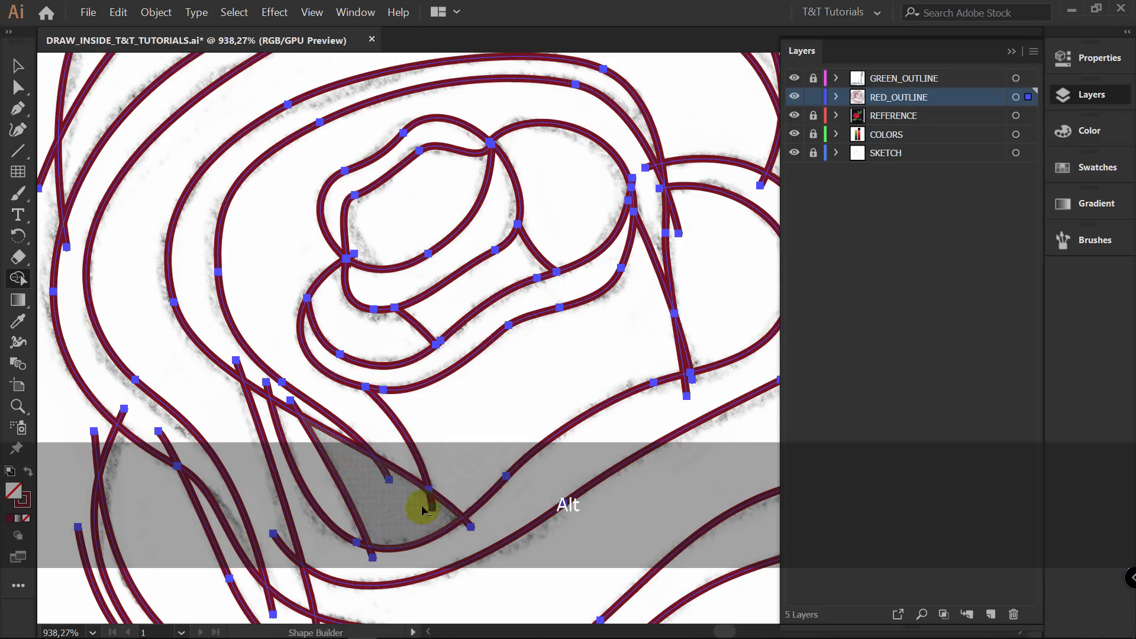
left_click(387, 474, "alt")
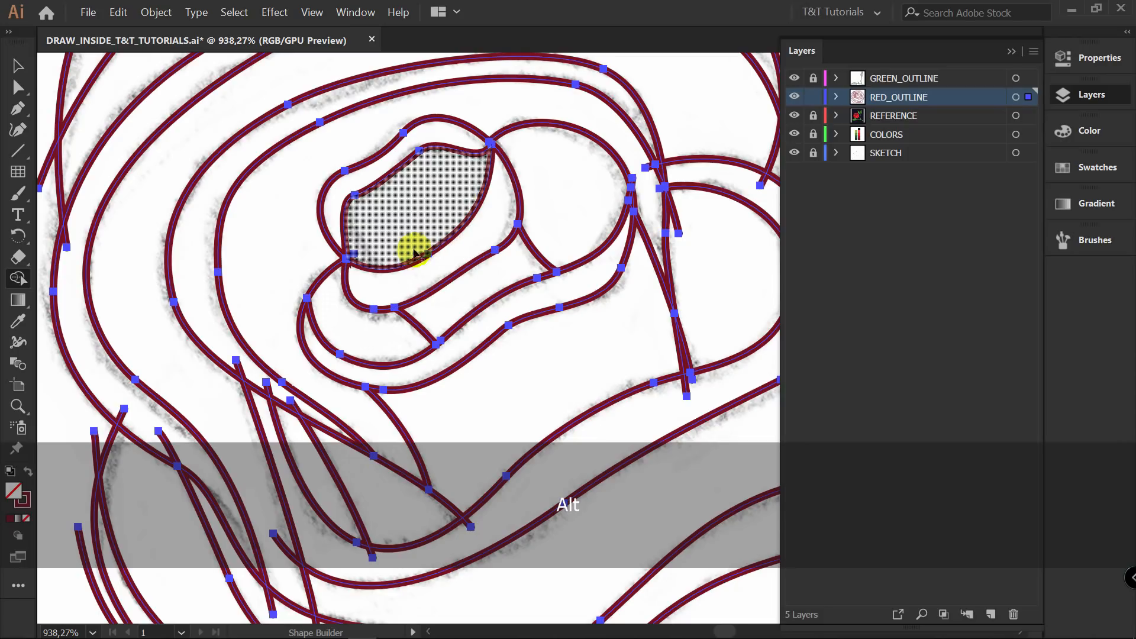
left_click(355, 254, "alt")
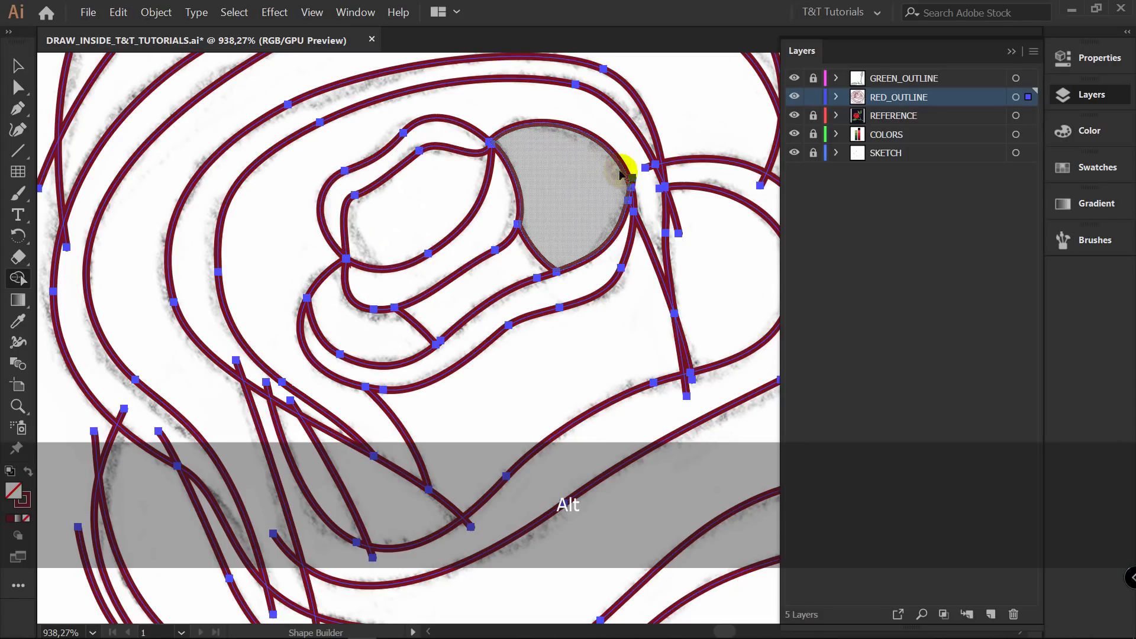
Trim the overshooting line ends around the small petal right of the rose's centre and deselect the artwork.
left_click_drag(616, 170, 373, 176)
left_click(425, 221, "alt")
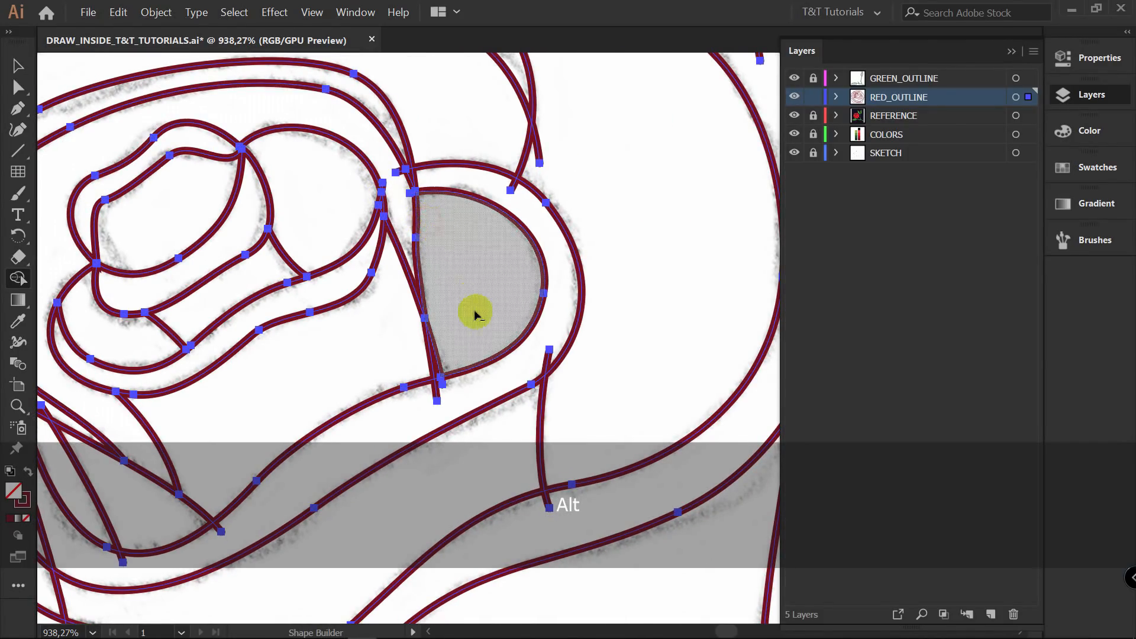
left_click(438, 382, "alt")
left_click(547, 362, "alt")
left_click_drag(547, 358, 519, 508)
key("z")
left_click_drag(594, 263, 331, 296)
key("v")
left_click_drag(543, 281, 394, 188)
key("v")
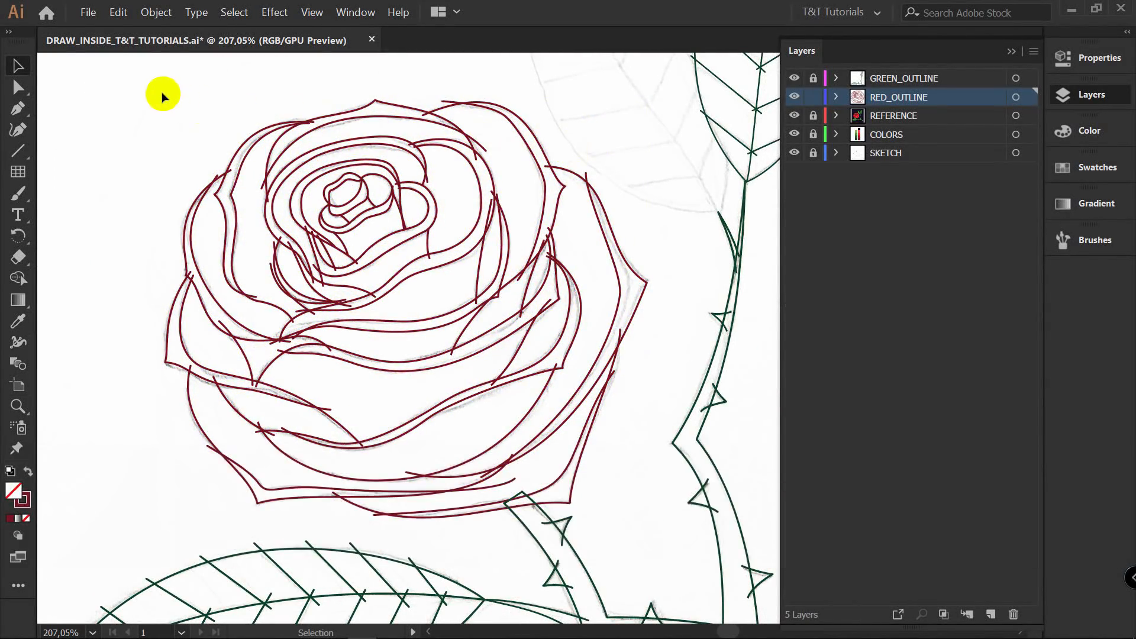
Unlock the GREEN_OUTLINE layer and create a new layer named 1_BACKUP above RED_OUTLINE.
left_click(813, 78)
left_click(991, 614)
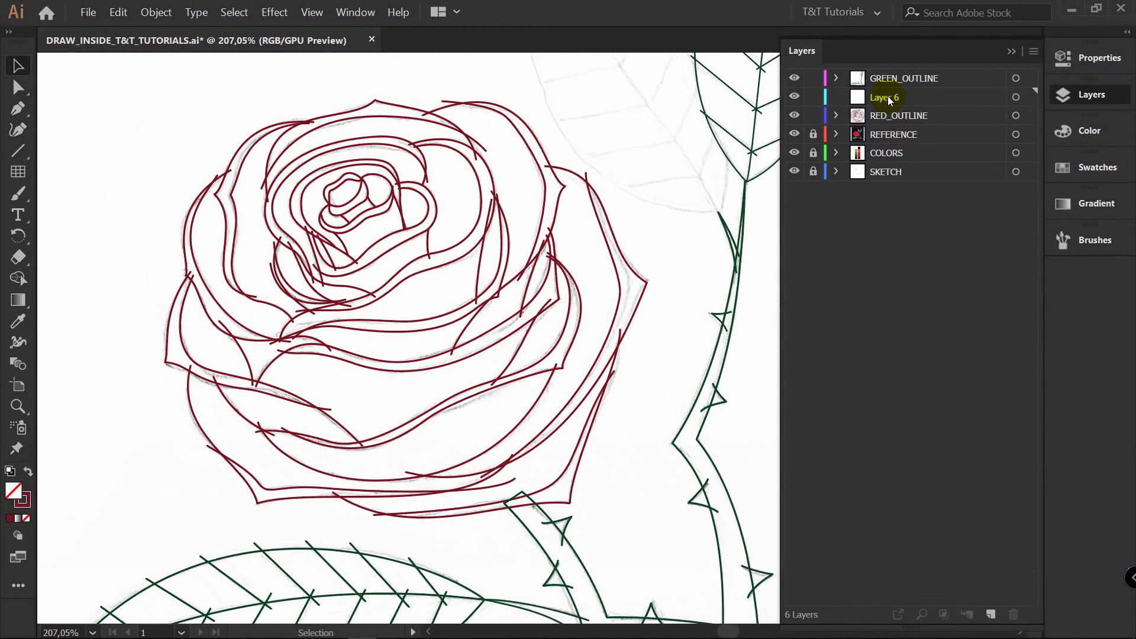
double_click(888, 97)
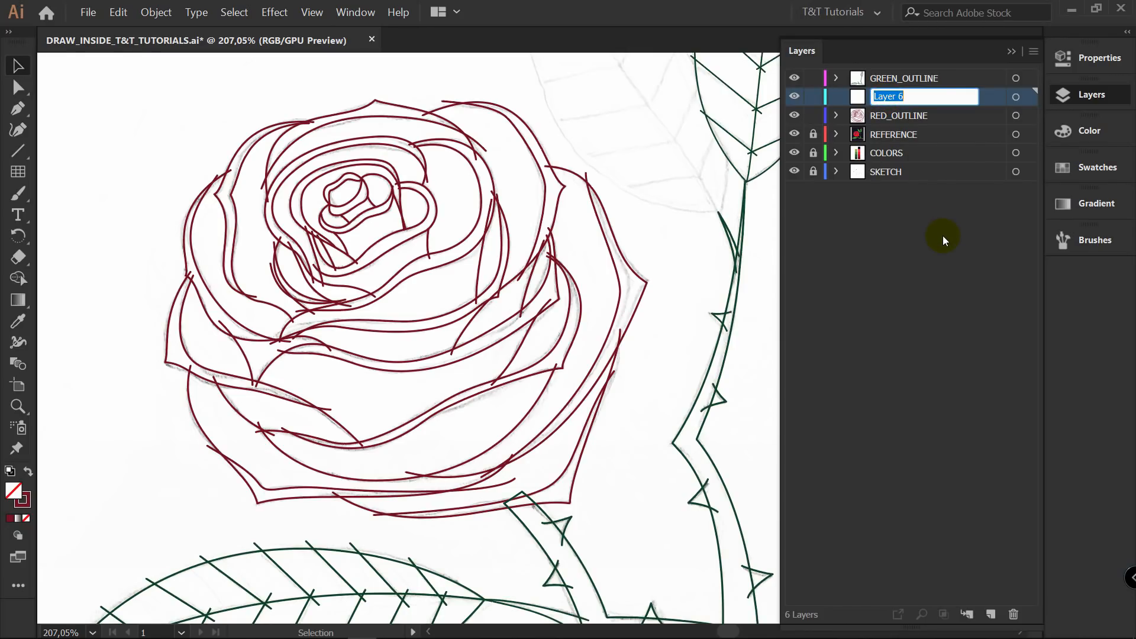
type("1_BACKUP")
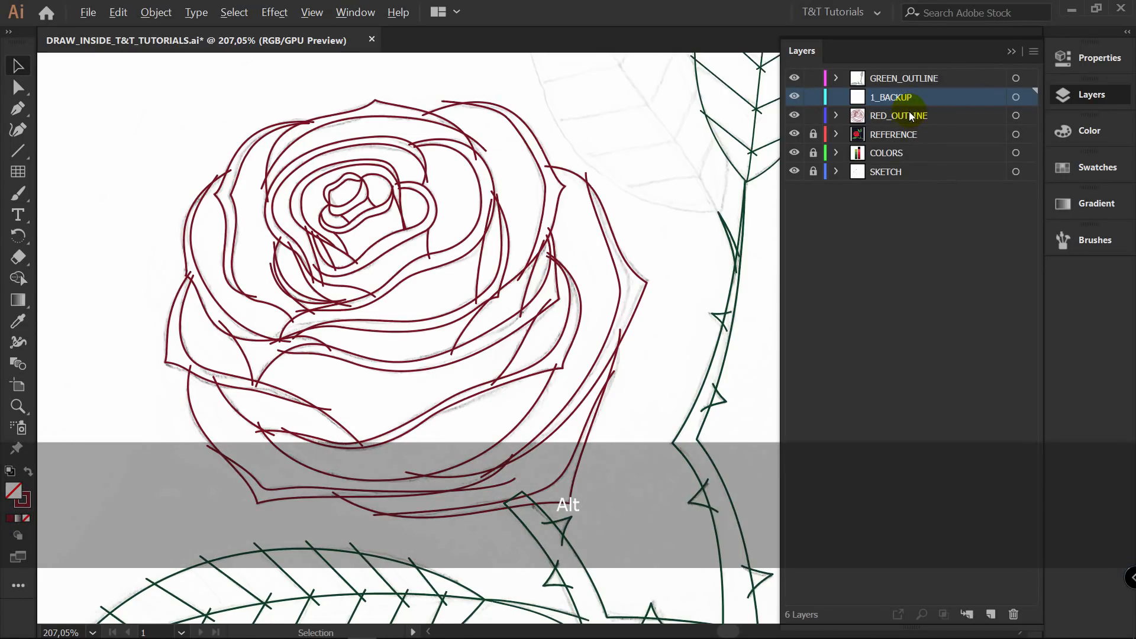
Place copies of the GREEN_OUTLINE and RED_OUTLINE layers inside 1_BACKUP beneath the originals, and hide the backup layer.
left_click_drag(900, 116, 887, 162)
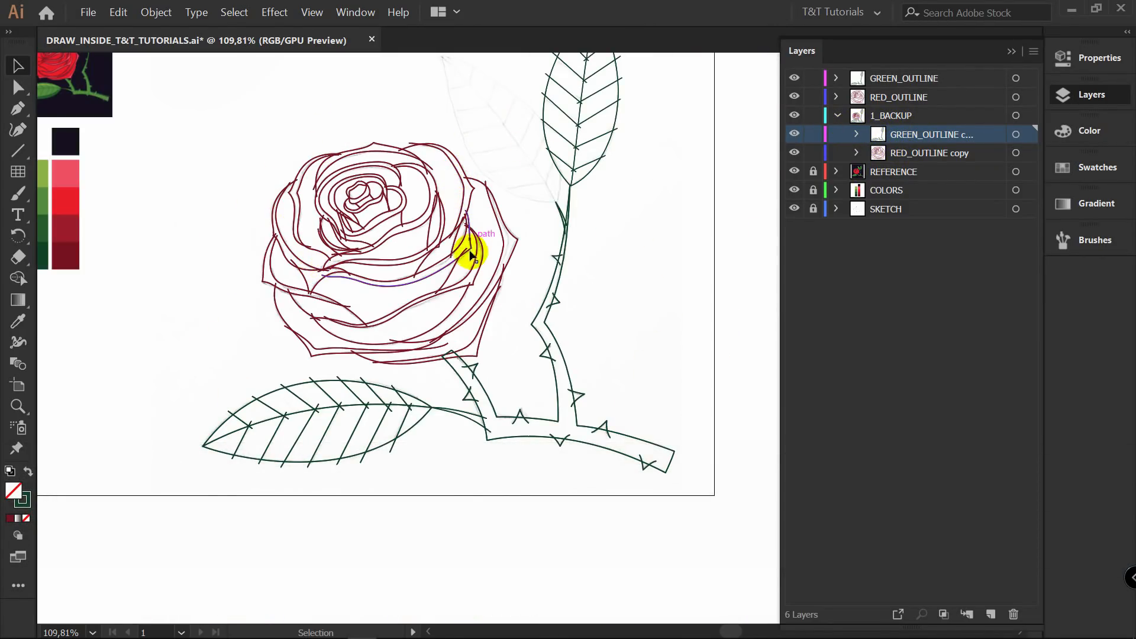
left_click(838, 115)
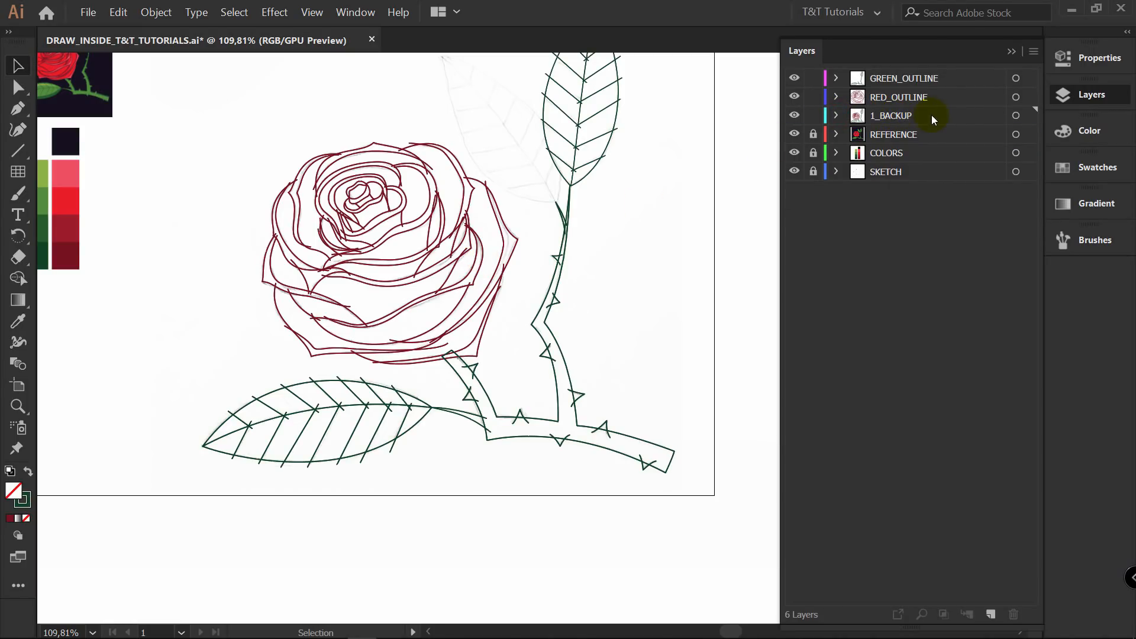
left_click(800, 116)
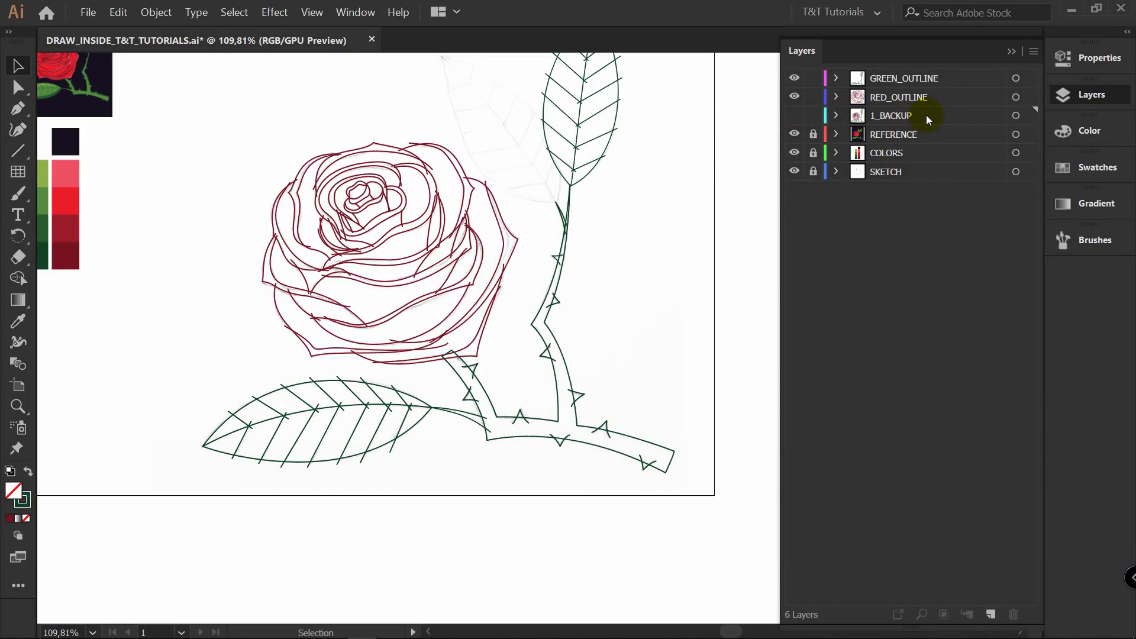
Show 1_BACKUP, try moving its red outline copy to the top level as RED_OUTLINE, and undo the move and rename.
scroll(372, 213, "up", 5)
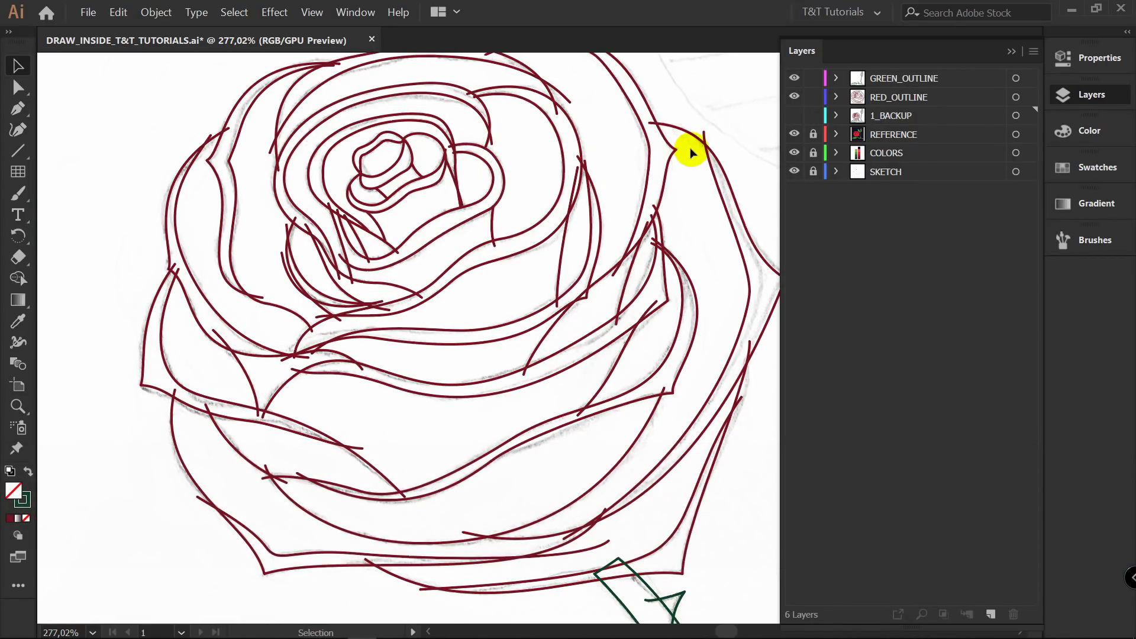
left_click(795, 116)
left_click(836, 115)
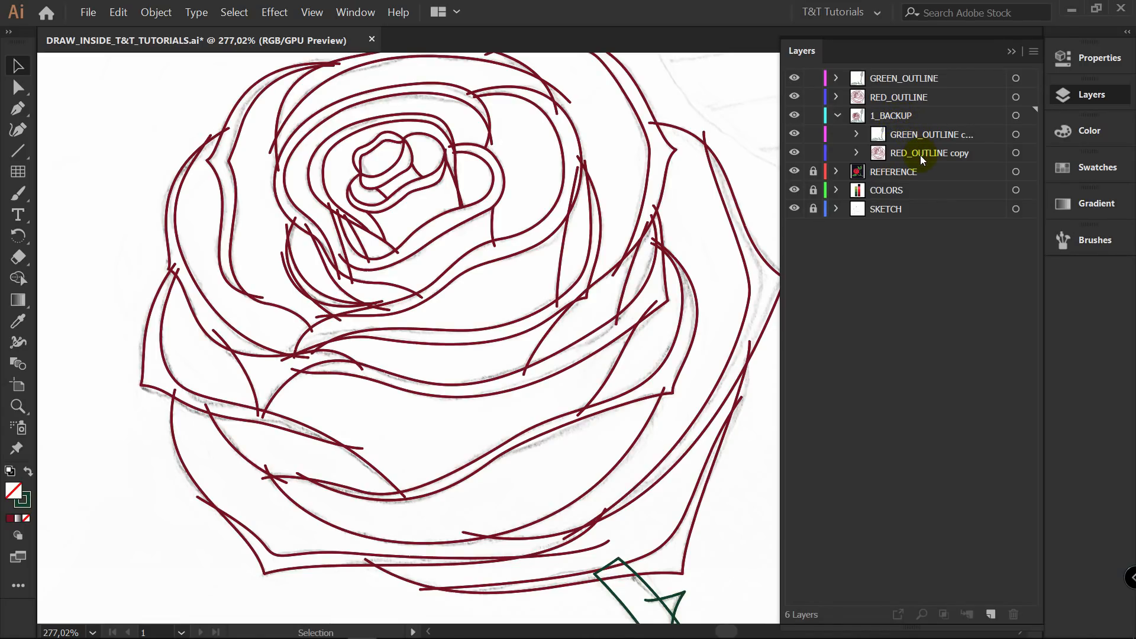
left_click_drag(921, 153, 984, 79)
double_click(914, 78)
key("BackSpace")
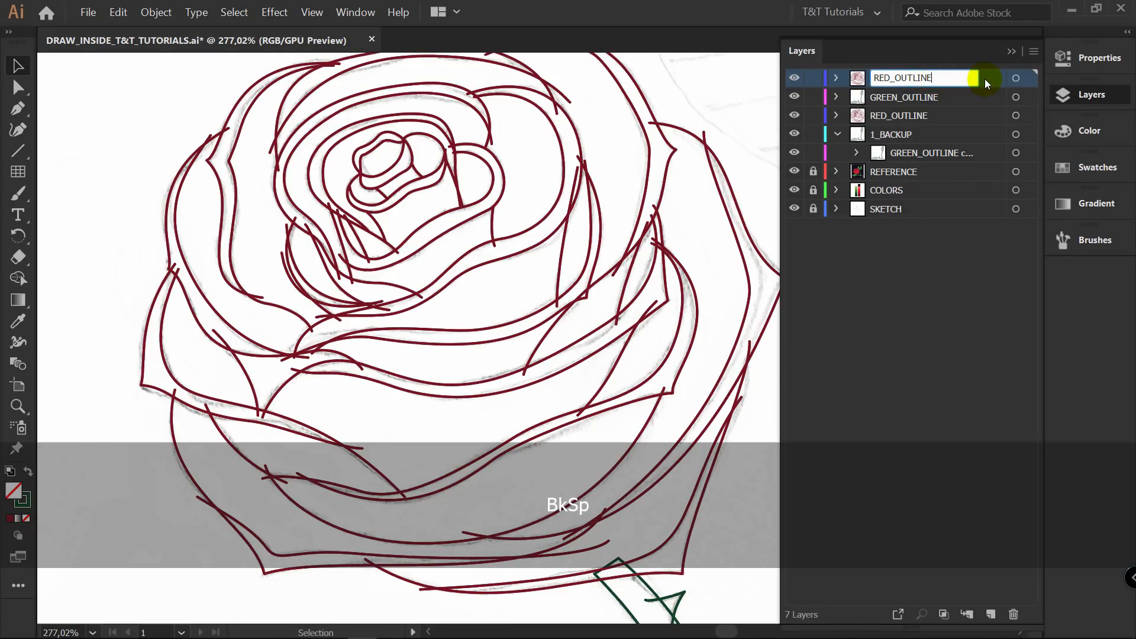
key("Return")
key("ctrl+z")
key("ctrl+z")
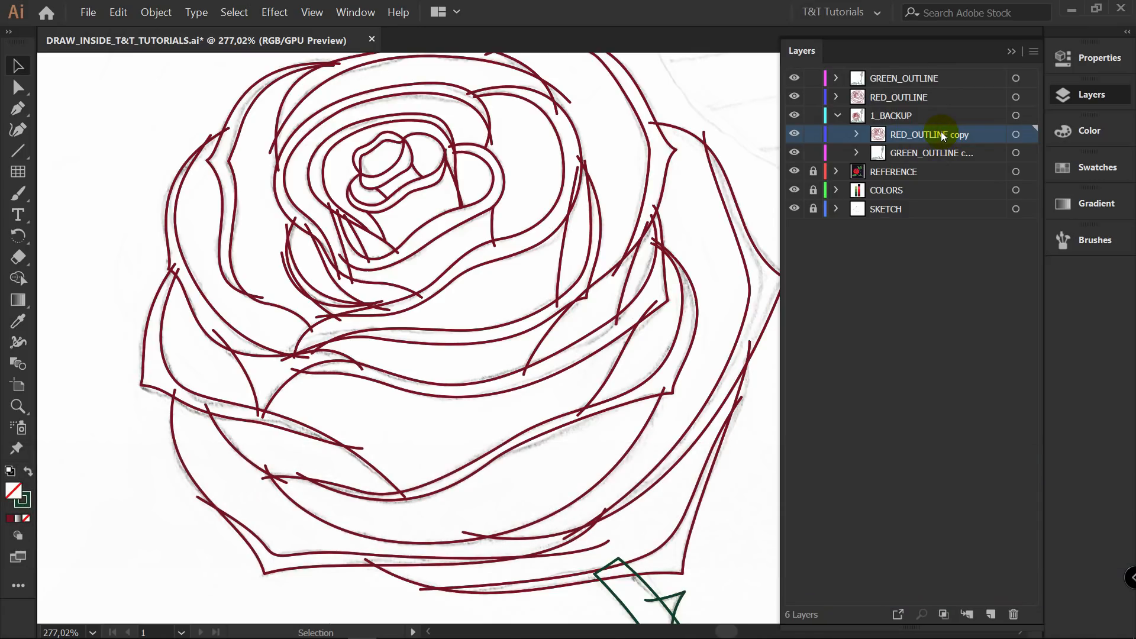
Duplicate the backed-up red outline sublayer to the top of the layer stack and delete that duplicate.
key("alt")
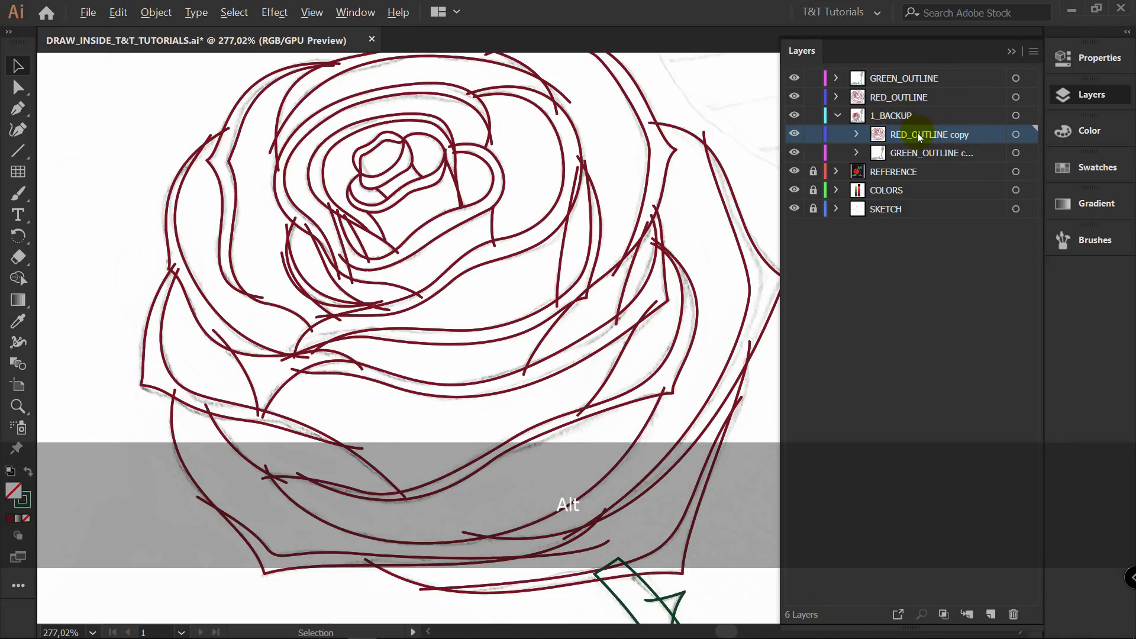
left_click_drag(917, 132, 921, 71)
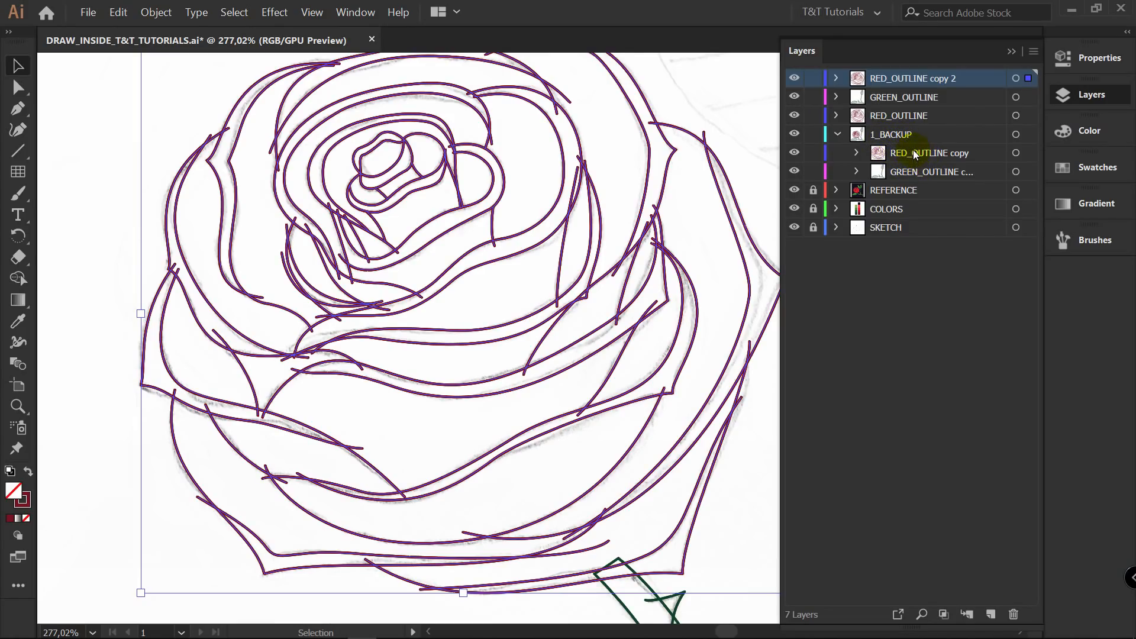
left_click(1013, 614)
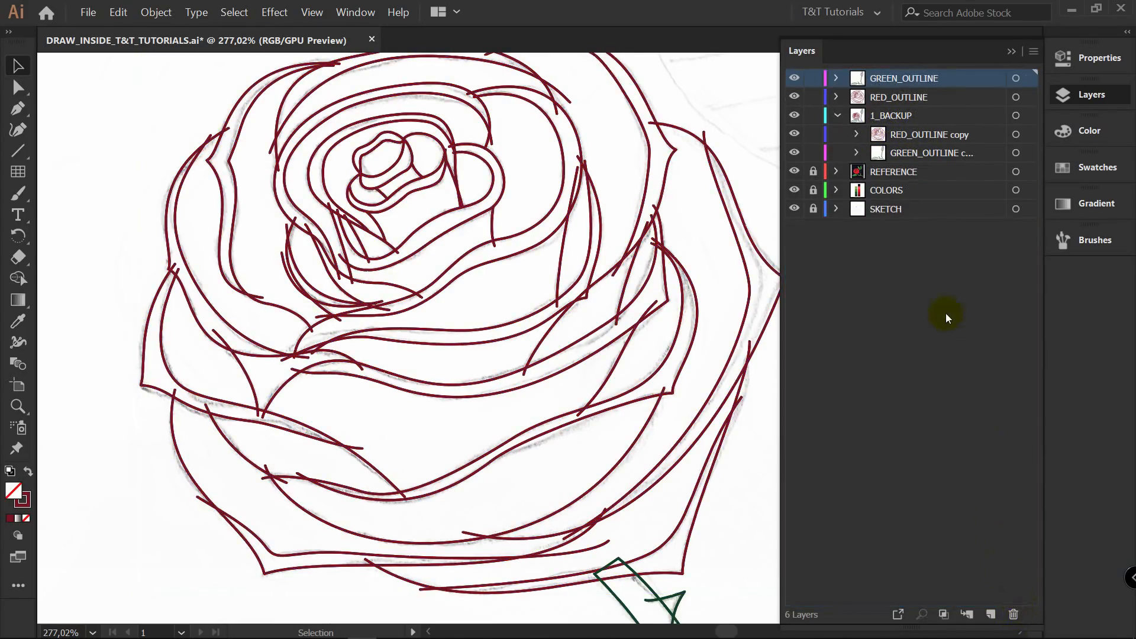
Lock the 1_BACKUP and GREEN_OUTLINE layers and select only the rose's paths on RED_OUTLINE.
left_click(904, 115)
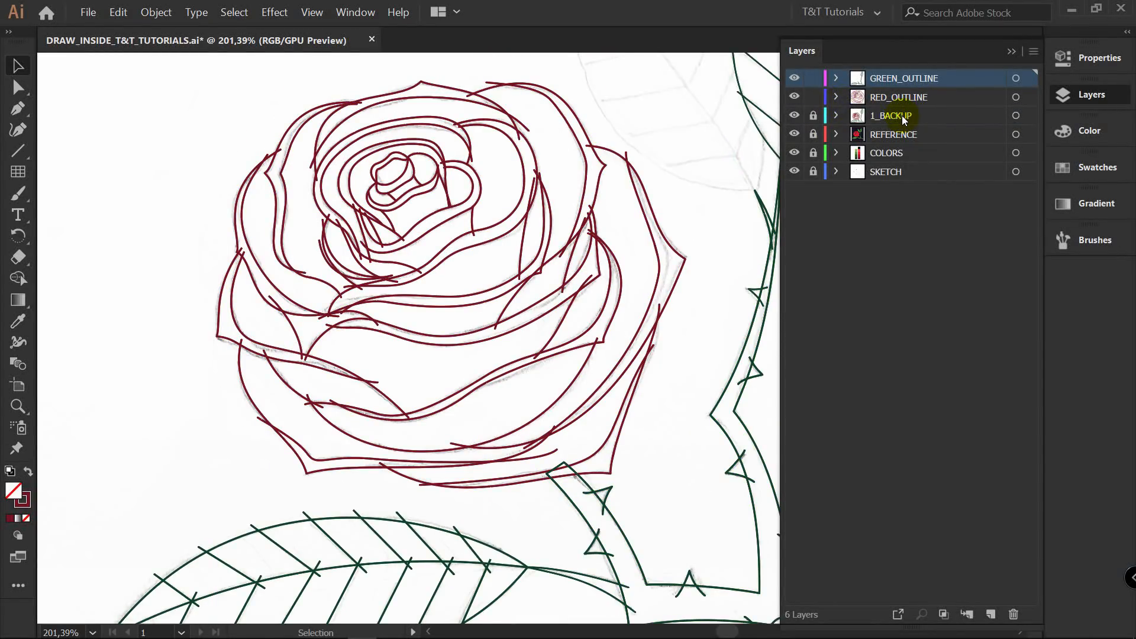
left_click_drag(211, 79, 687, 331)
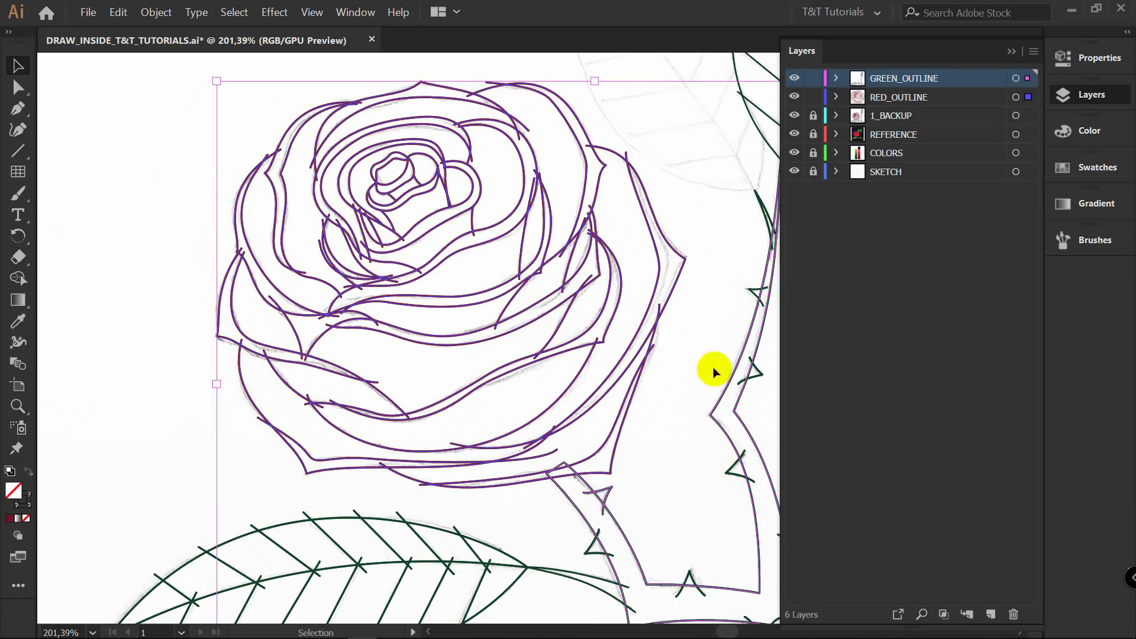
left_click(727, 225)
left_click(813, 78)
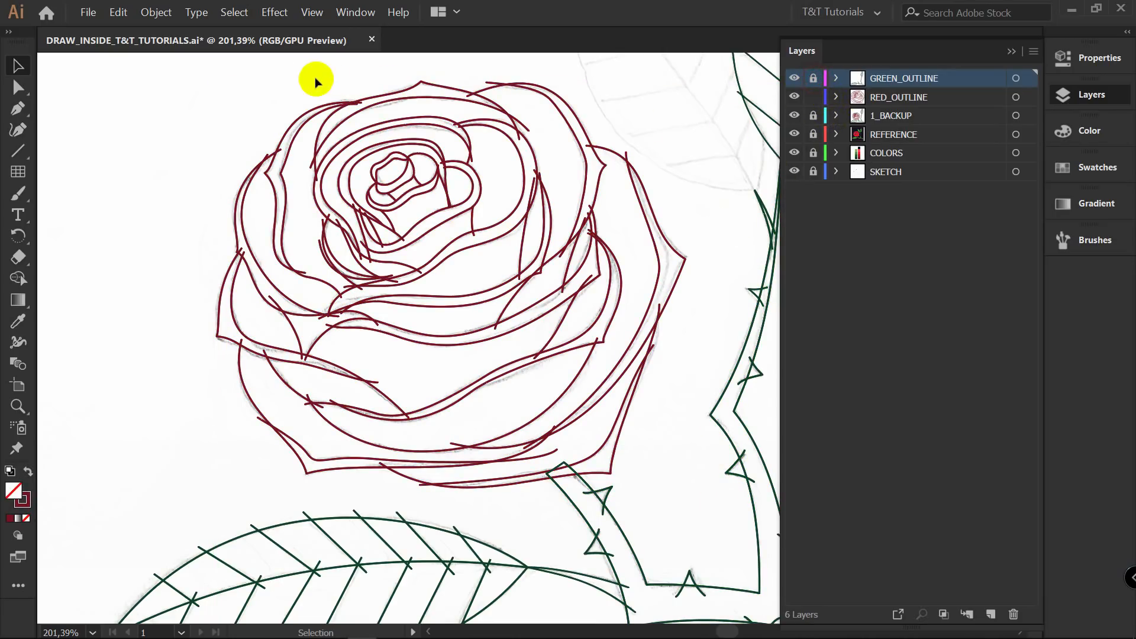
left_click_drag(183, 70, 720, 494)
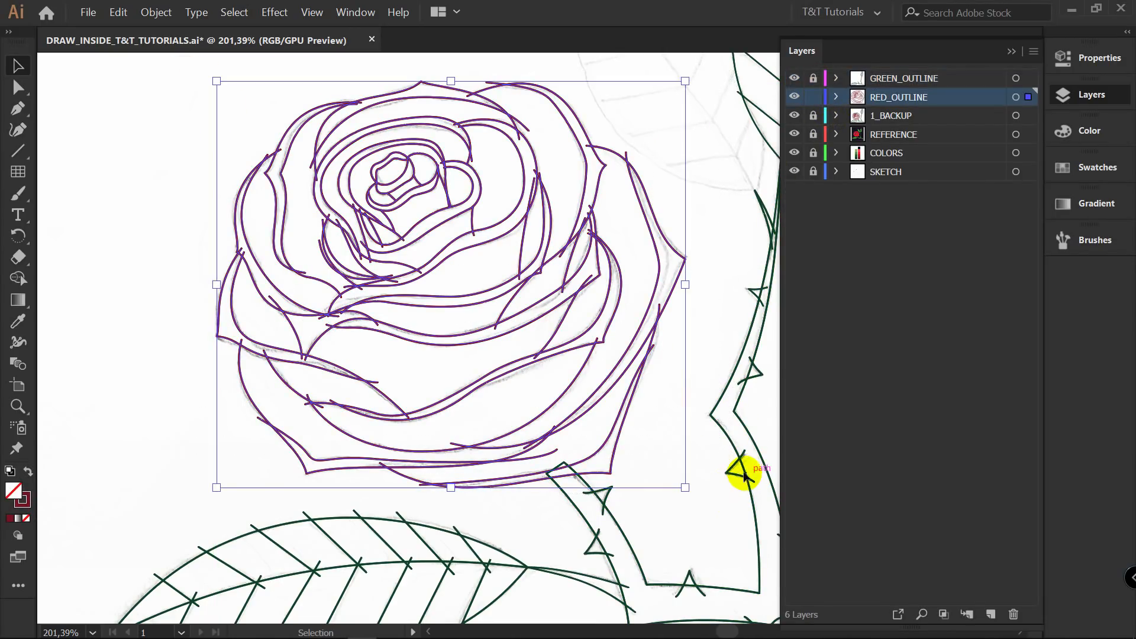
Activate Shape Builder on the selected rose paths and hide the 1_BACKUP layer.
key("z")
left_click_drag(507, 233, 578, 180)
key("v")
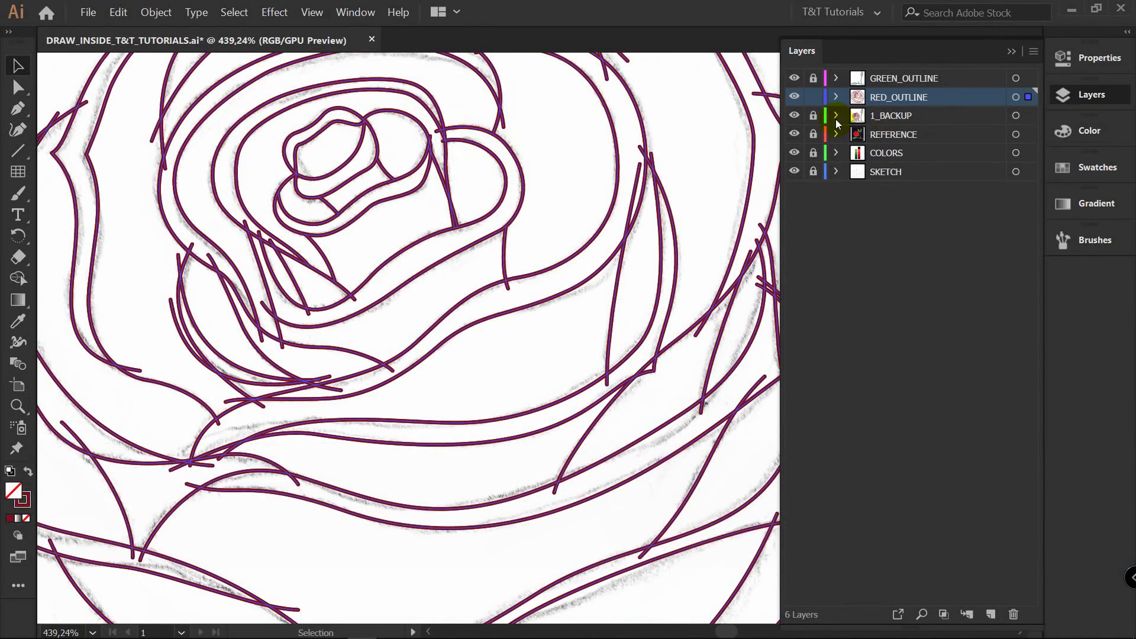
left_click_drag(543, 180, 616, 174)
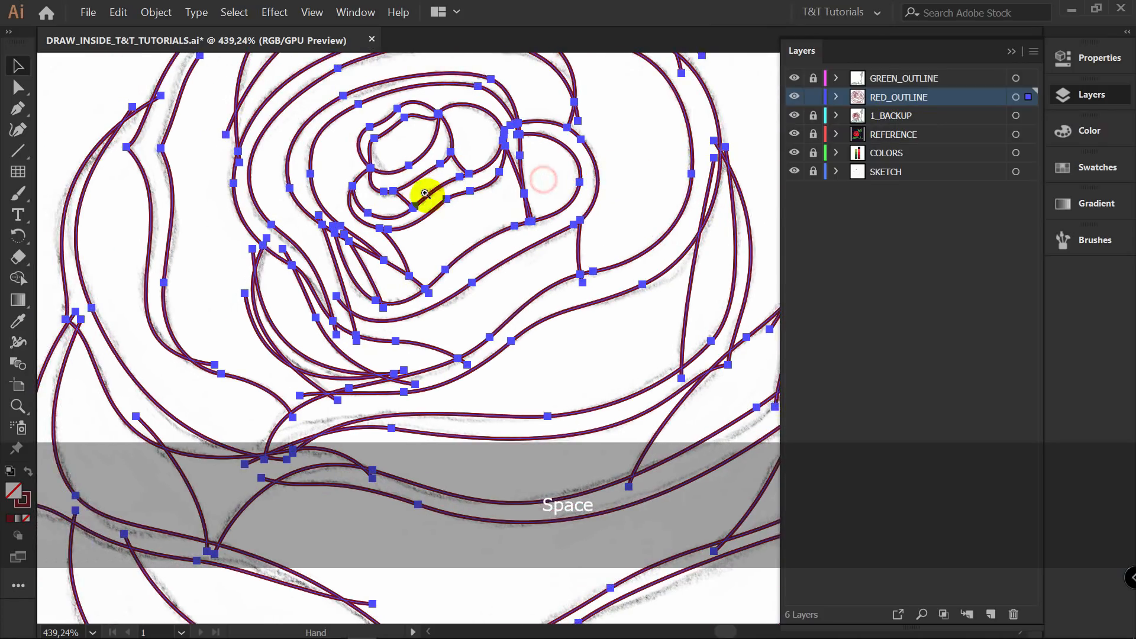
scroll(421, 195, "up", 2)
key("shift+m")
key("x")
scroll(418, 175, "up", 2)
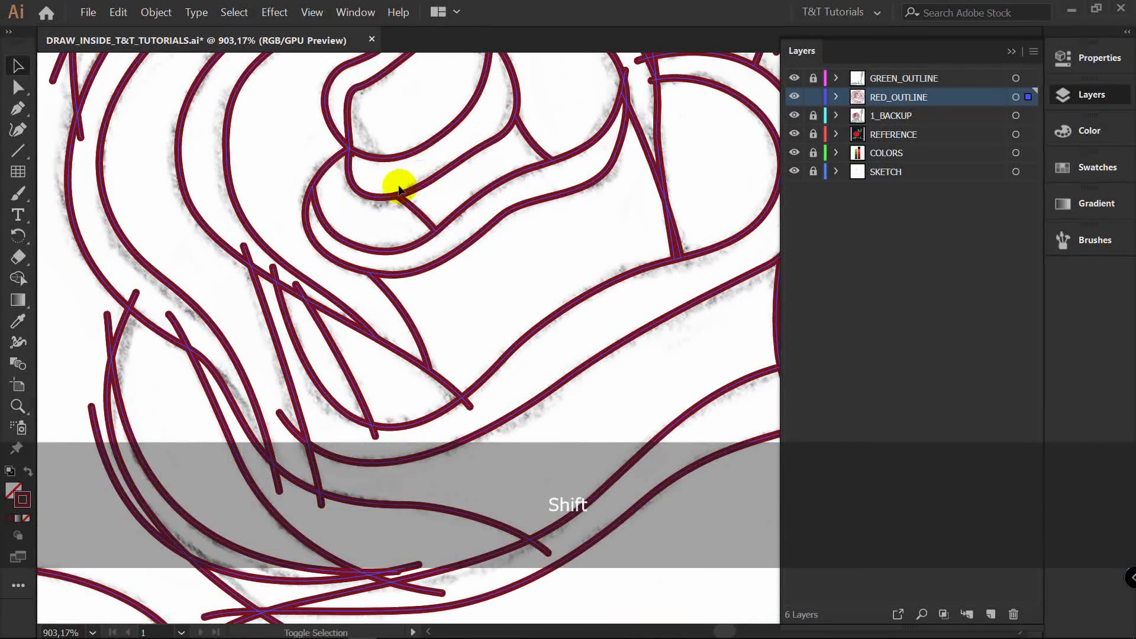
key("shift+m")
key("alt")
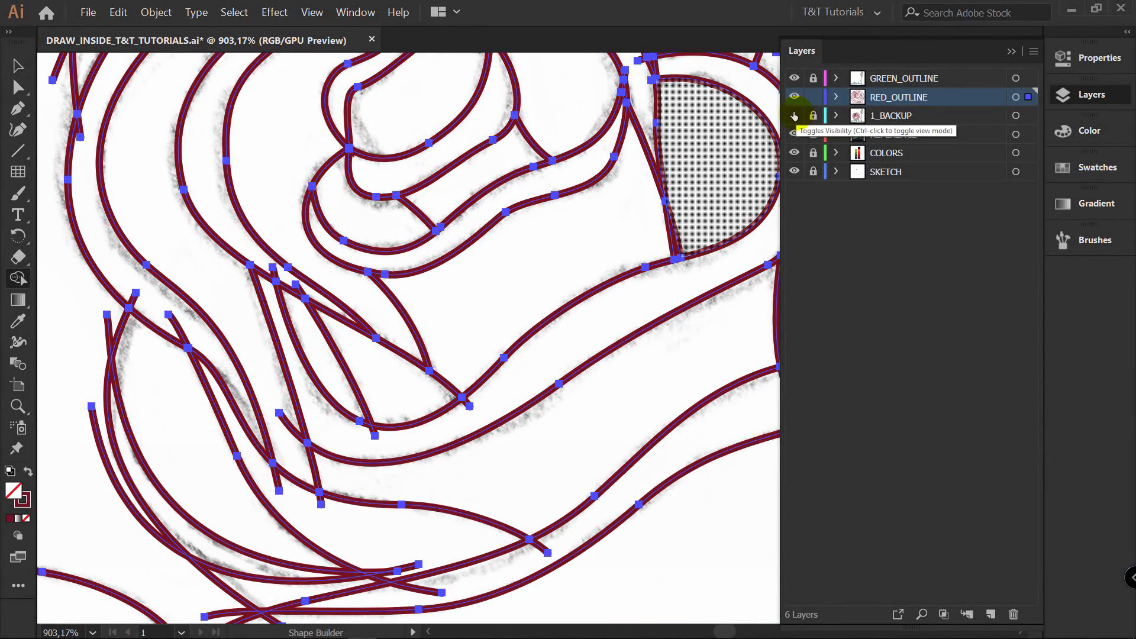
left_click(795, 115)
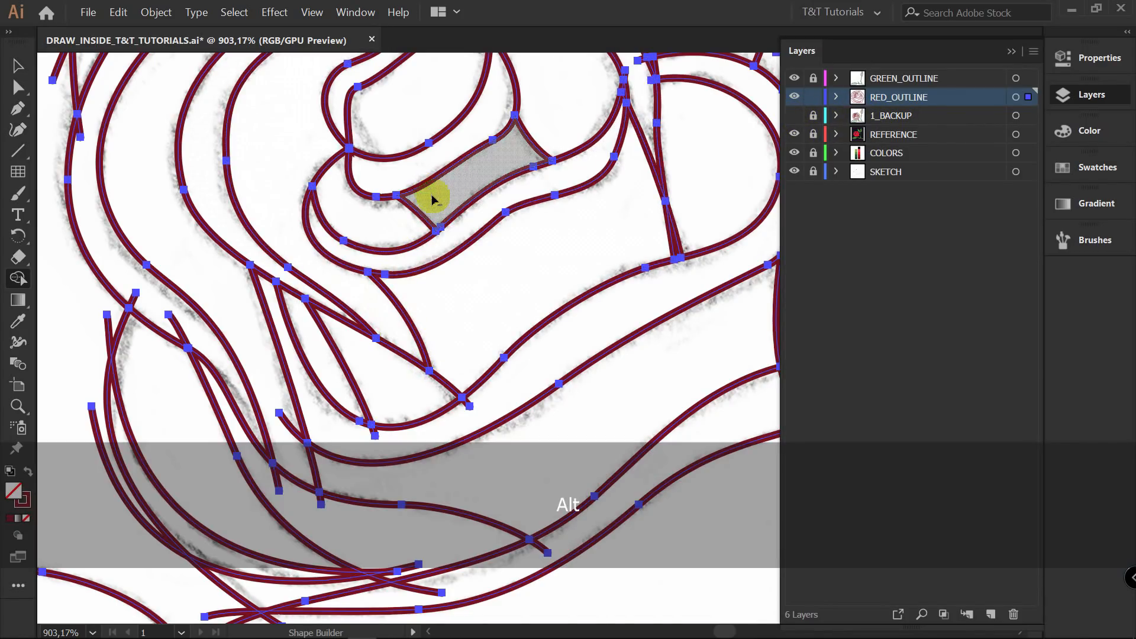
Use Shape Builder to remove the line ends protruding past the small inner petals below the rose's centre.
key("space")
left_click_drag(456, 337, 473, 125)
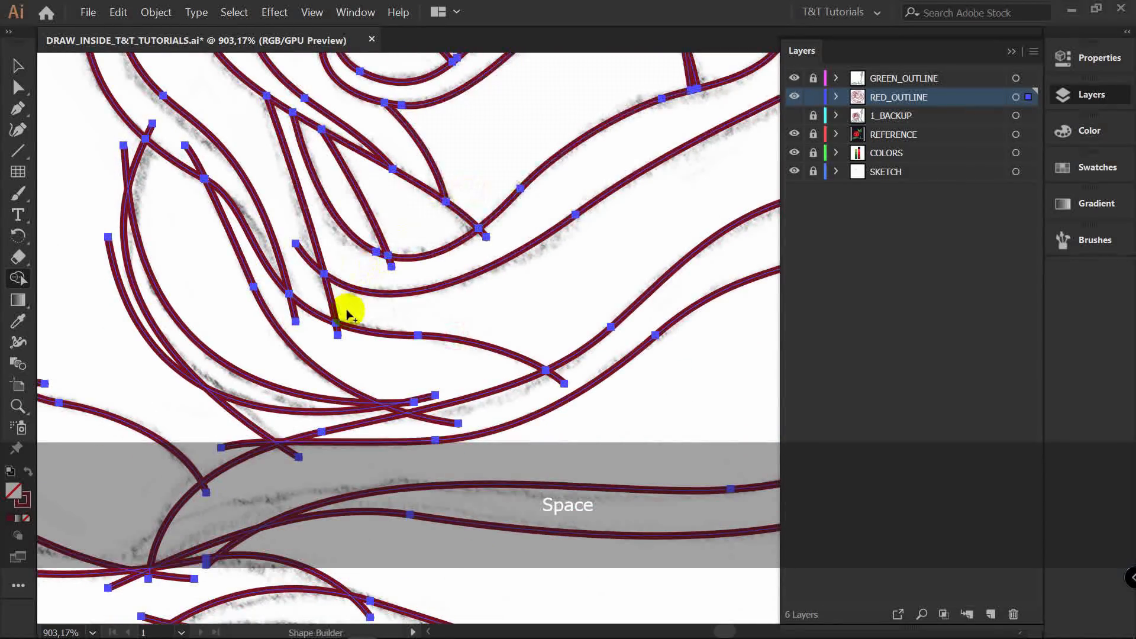
left_click(292, 318, "alt")
left_click(389, 263, "alt")
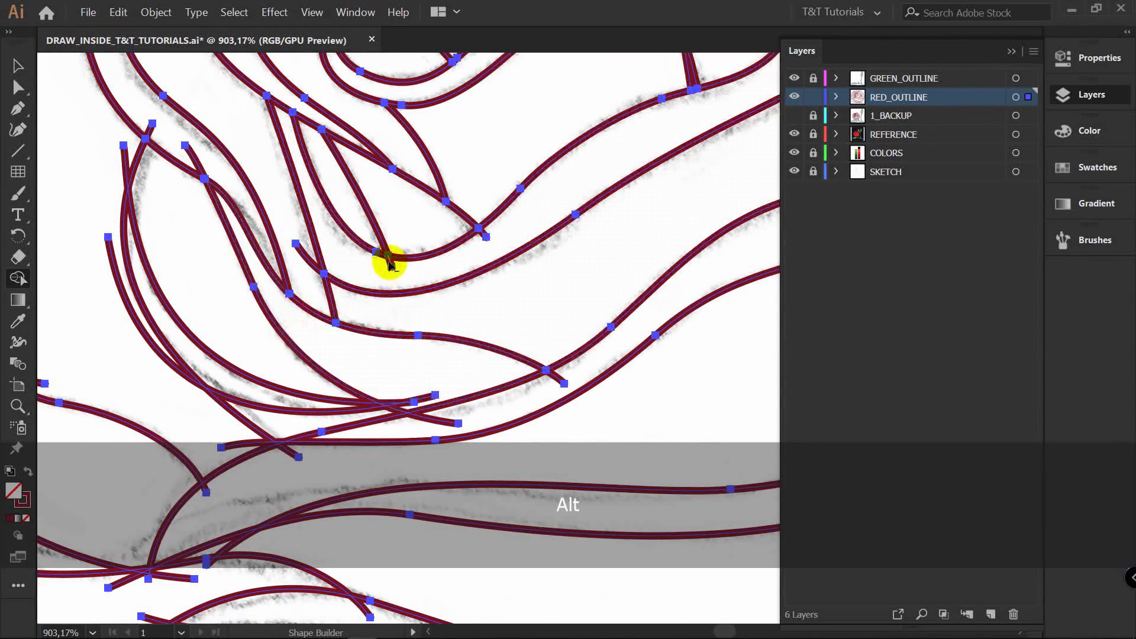
left_click(485, 236, "alt")
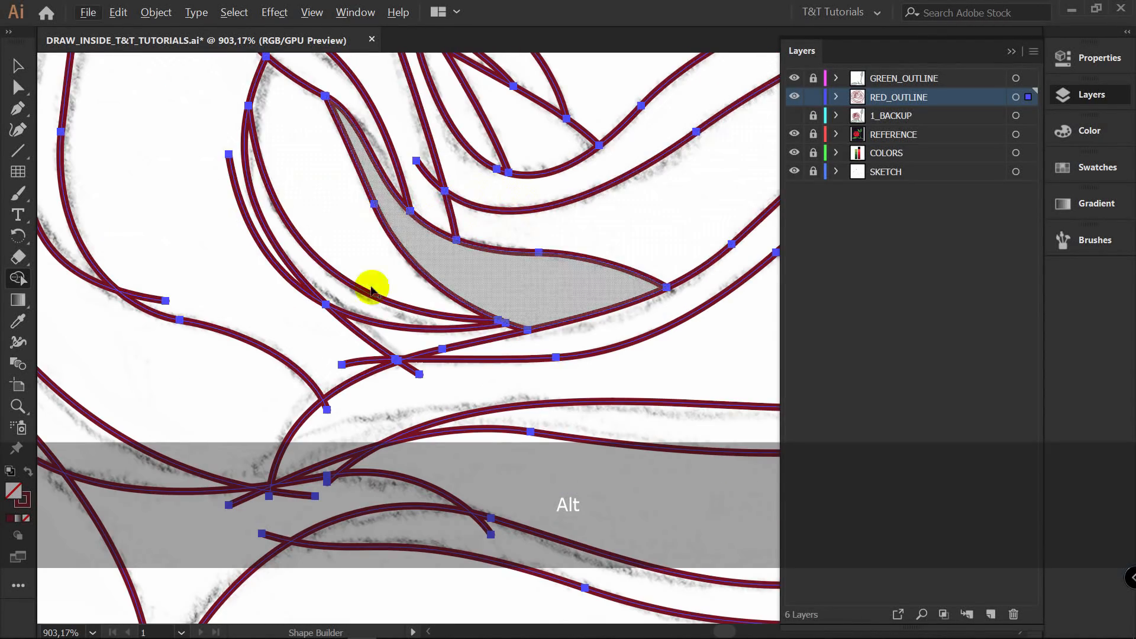
Remove the loose outermost curve and the short crossing tail beside the inner petals at the rose's lower left.
key("z")
left_click_drag(507, 197, 357, 224)
left_click_drag(428, 198, 283, 389)
key("z")
left_click_drag(338, 298, 293, 322)
key("v")
left_click_drag(350, 373, 380, 276)
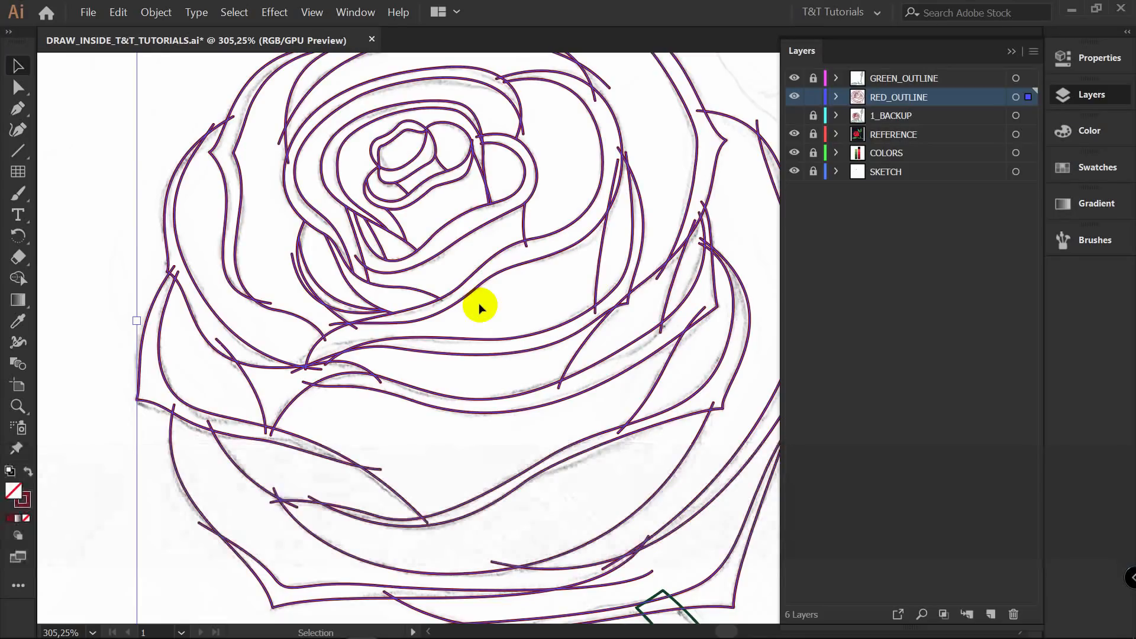
key("z")
left_click_drag(304, 274, 511, 268)
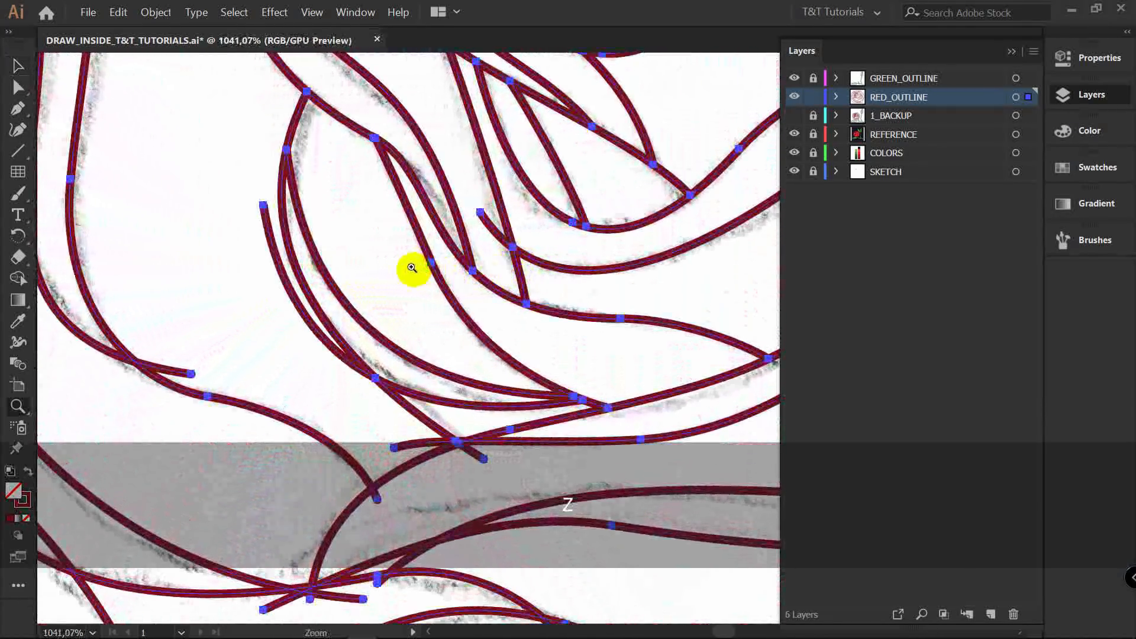
key("shift+m")
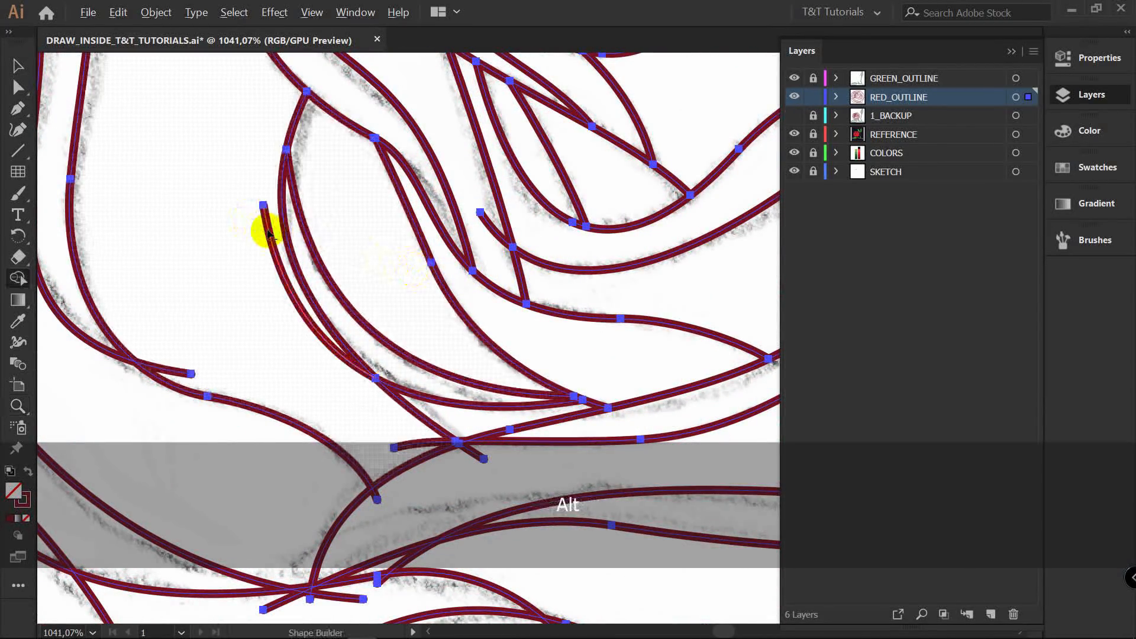
left_click(267, 231, "alt")
left_click(479, 459, "alt")
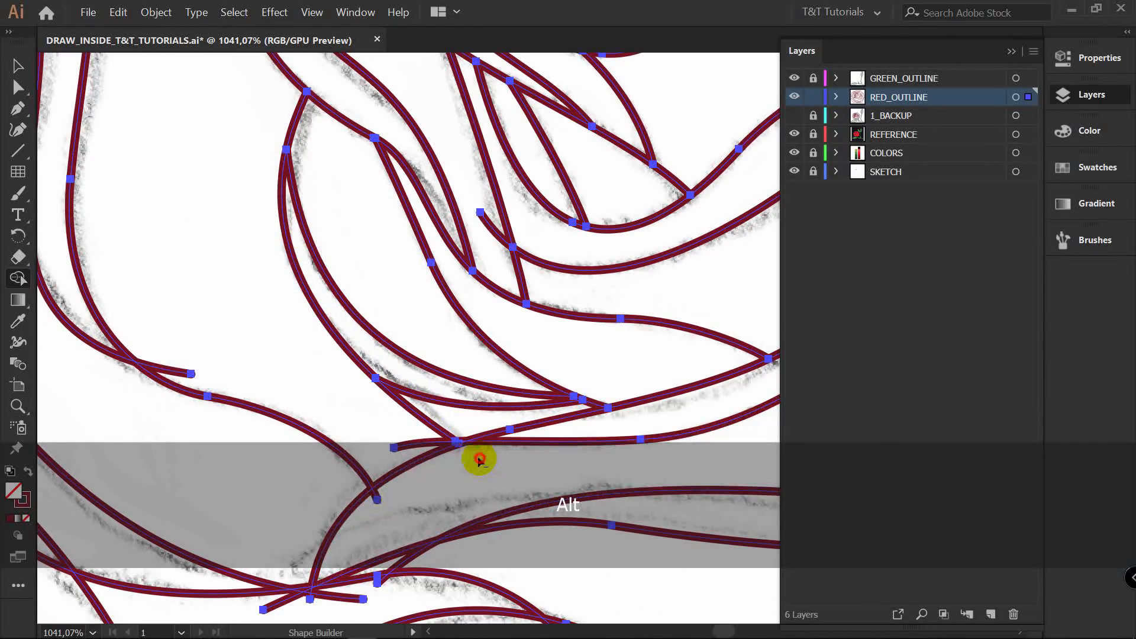
Trim the line tail that extends past the crossing of the left petal's fold.
key("space")
mouse_move(610, 317)
left_mouse_down()
mouse_move(450, 211)
mouse_move(393, 213)
left_mouse_up()
key("space")
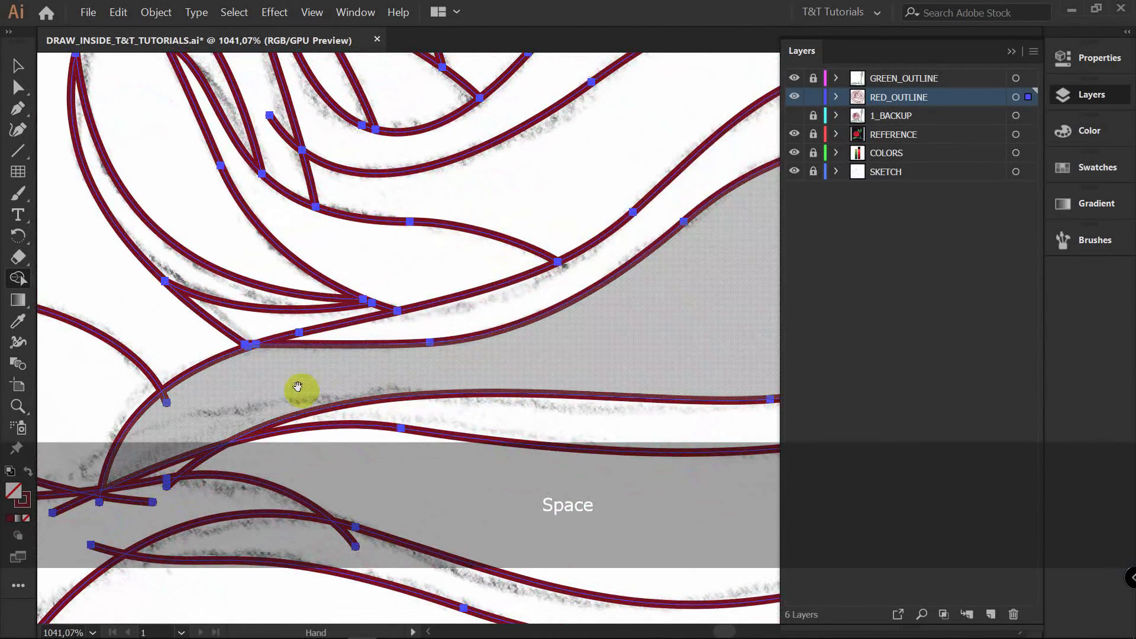
left_click_drag(298, 386, 606, 202)
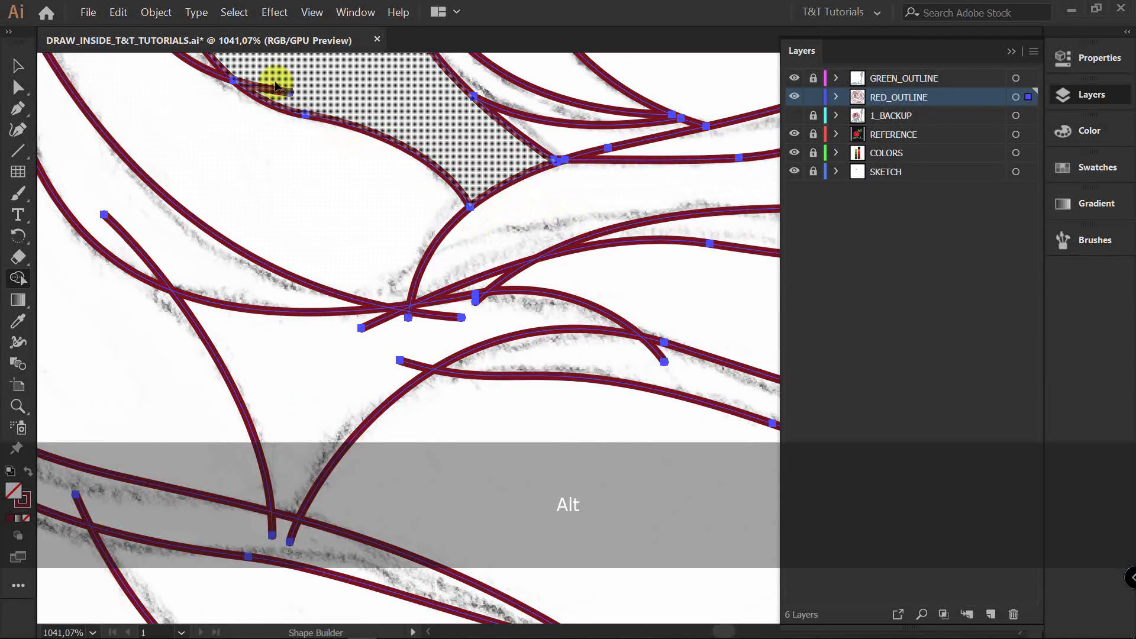
left_click(271, 87, "alt")
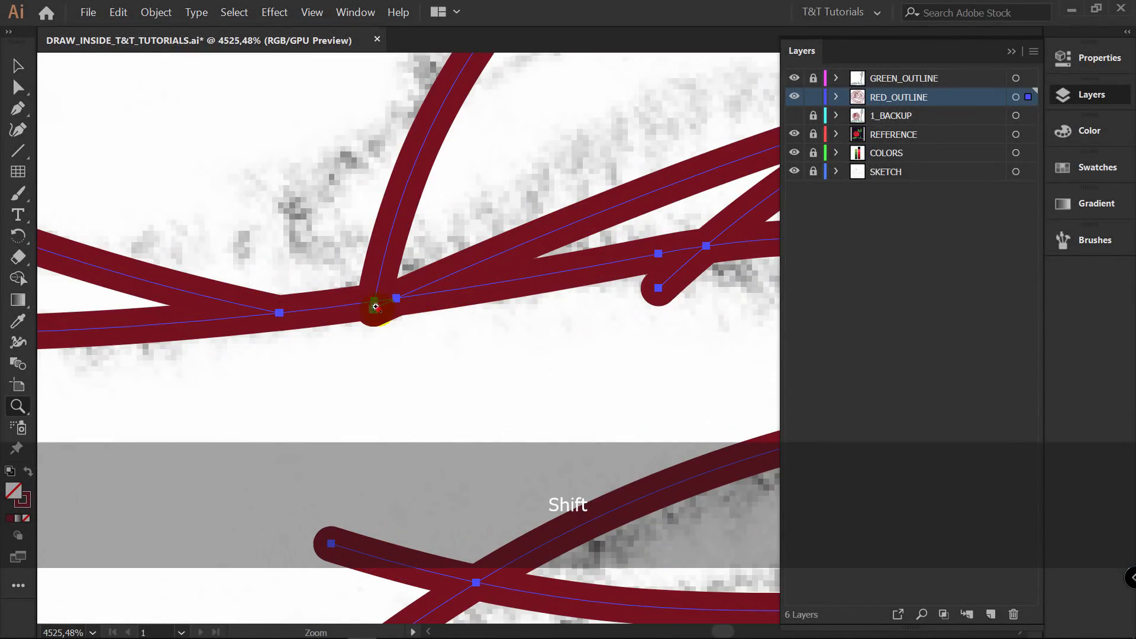
Remove the tiny triangular sliver and the line stub where the left petal curves converge.
left_click_drag(376, 306, 487, 286)
key("shift+m")
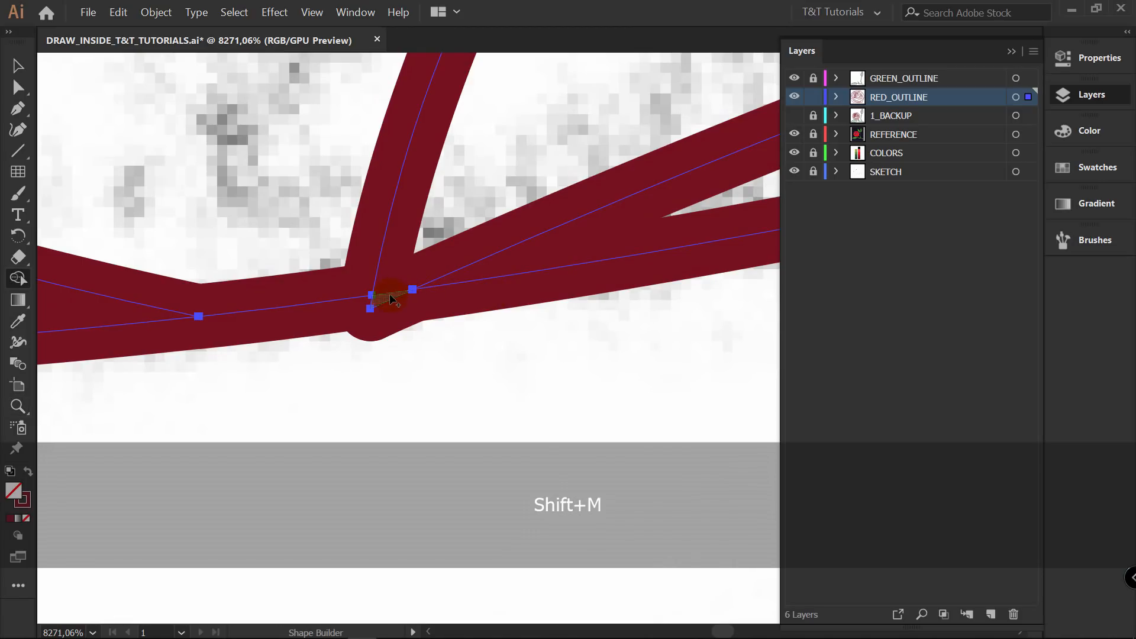
left_click(391, 300, "alt")
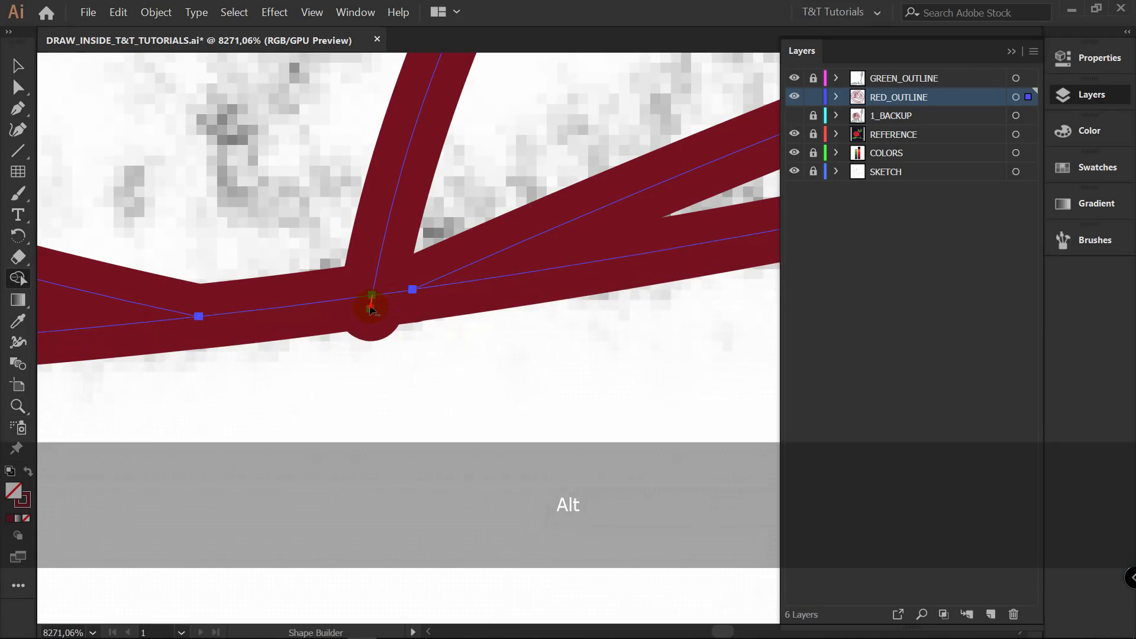
left_click(371, 303, "alt")
Trim the line end sticking up past the lower edge of the rose's outer left petal.
key("z")
left_click_drag(573, 279, 251, 295)
key("space")
left_click_drag(517, 251, 177, 305)
key("z")
left_click_drag(331, 295, 387, 290)
key("space")
left_click_drag(218, 426, 349, 266)
left_click_drag(269, 241, 310, 335)
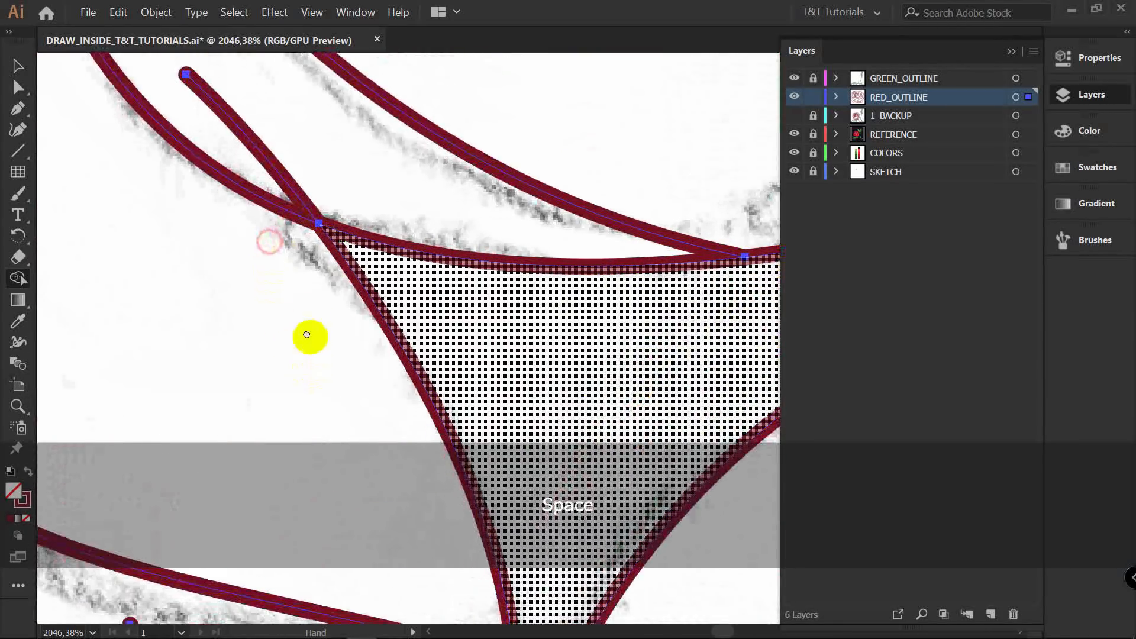
mouse_move(370, 603)
left_mouse_down()
mouse_move(340, 424)
mouse_move(413, 607)
left_mouse_up()
left_click_drag(357, 231, 493, 399)
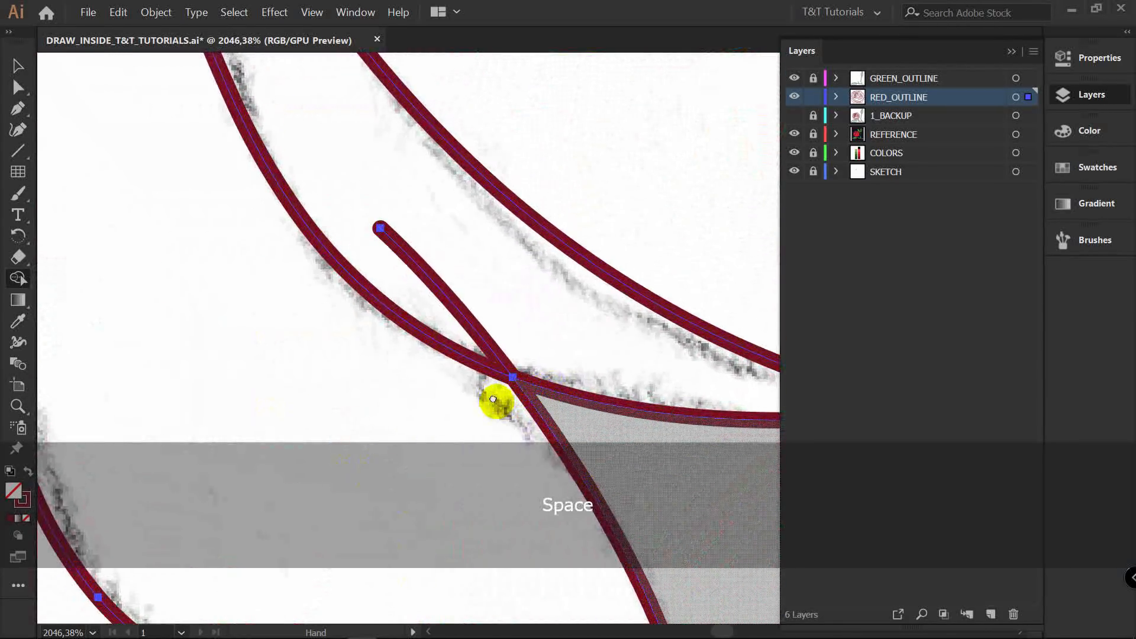
left_click(427, 275, "alt")
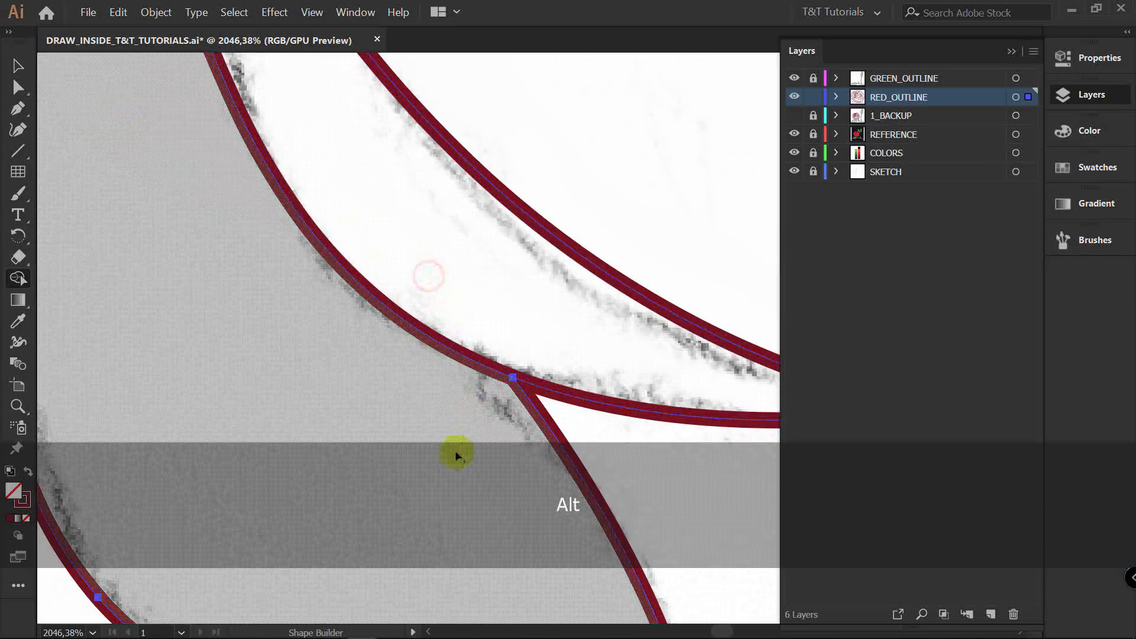
Remove the four line ends that overhang into the narrow petal band at the rose's lower left.
key("space")
left_click_drag(419, 462, 218, 129)
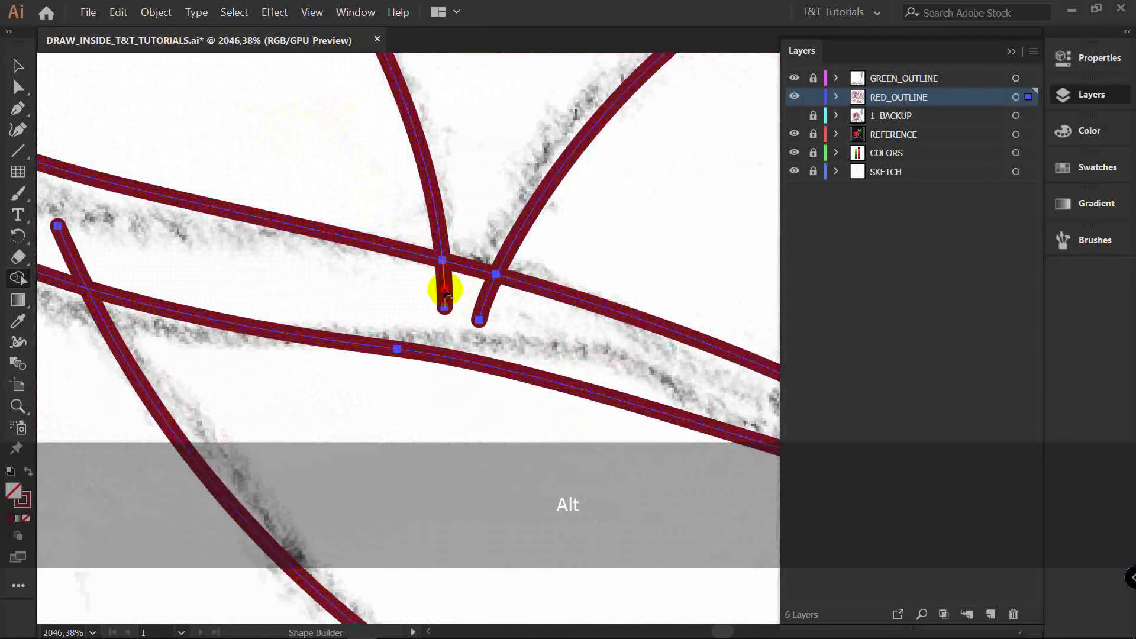
left_click(444, 290, "alt")
left_click(489, 304, "alt")
left_click_drag(482, 297, 510, 236)
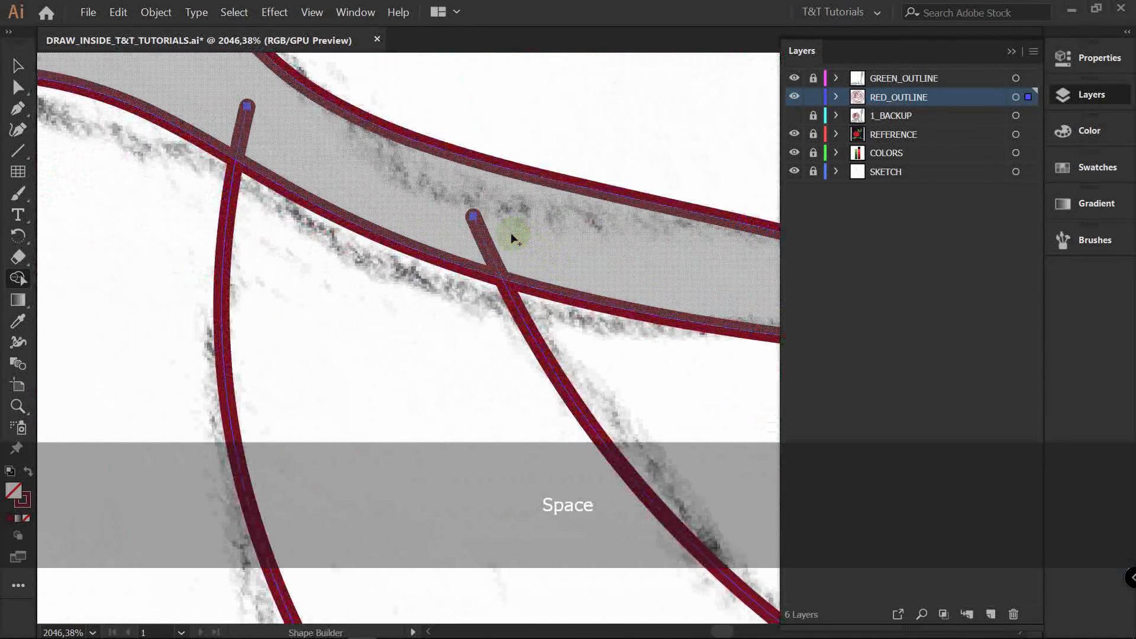
left_click(484, 243, "alt")
left_click(246, 115, "alt")
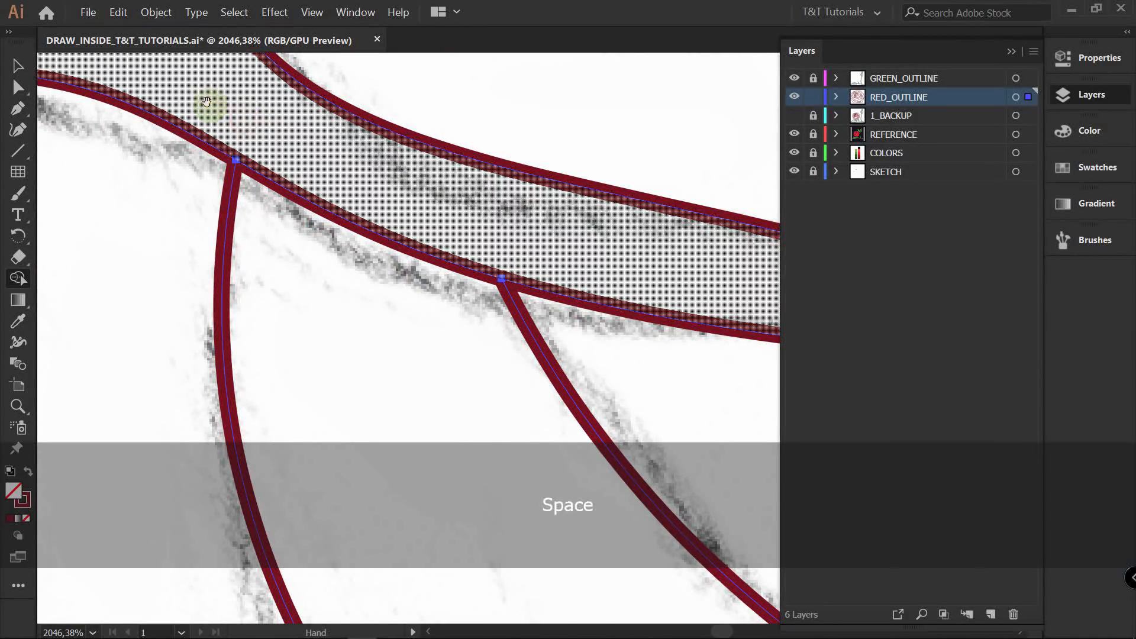
Remove the two line stubs protruding above the pointed petal on the rose's far left edge.
key("space")
left_click_drag(275, 145, 683, 407)
left_click_drag(580, 274, 266, 462)
left_click_drag(495, 206, 327, 510)
left_click_drag(485, 152, 432, 340)
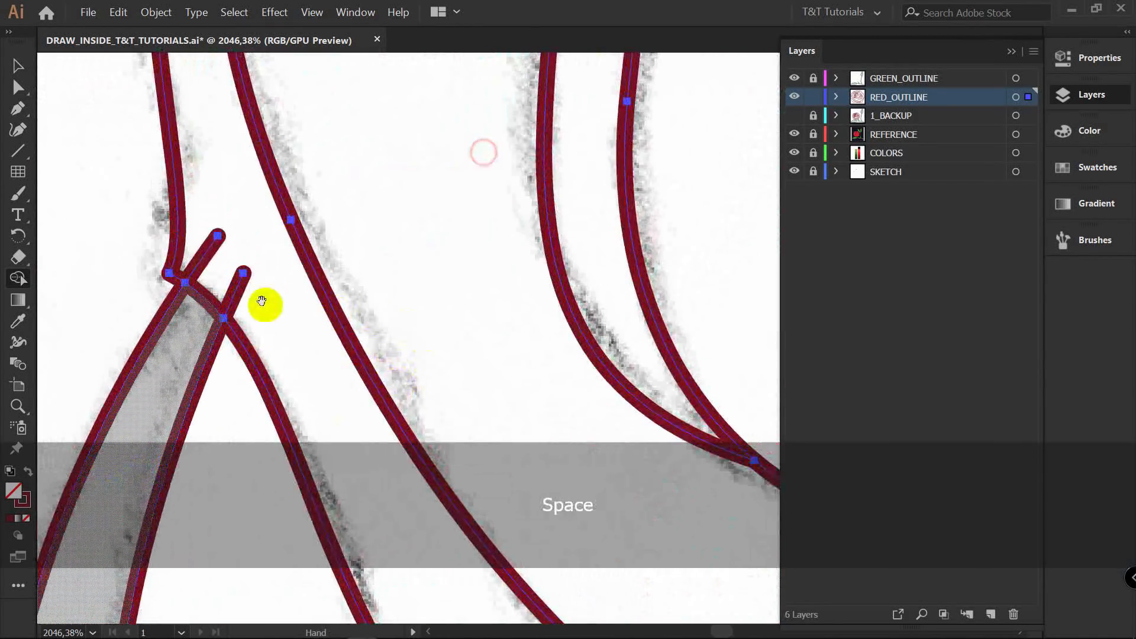
left_click(237, 292, "alt")
left_click(207, 249, "alt")
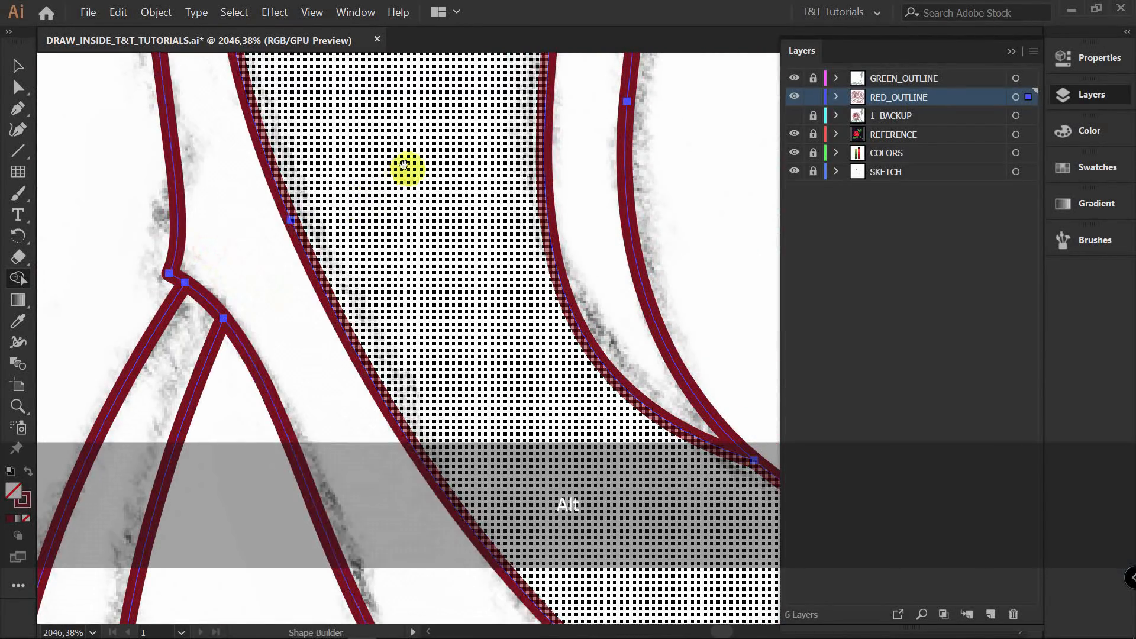
Trim the line end overhanging the crossing of the outer petal curves at the top of the rose.
key("space")
left_click_drag(406, 170, 278, 237)
left_click_drag(670, 188, 327, 234)
left_click_drag(655, 264, 363, 329)
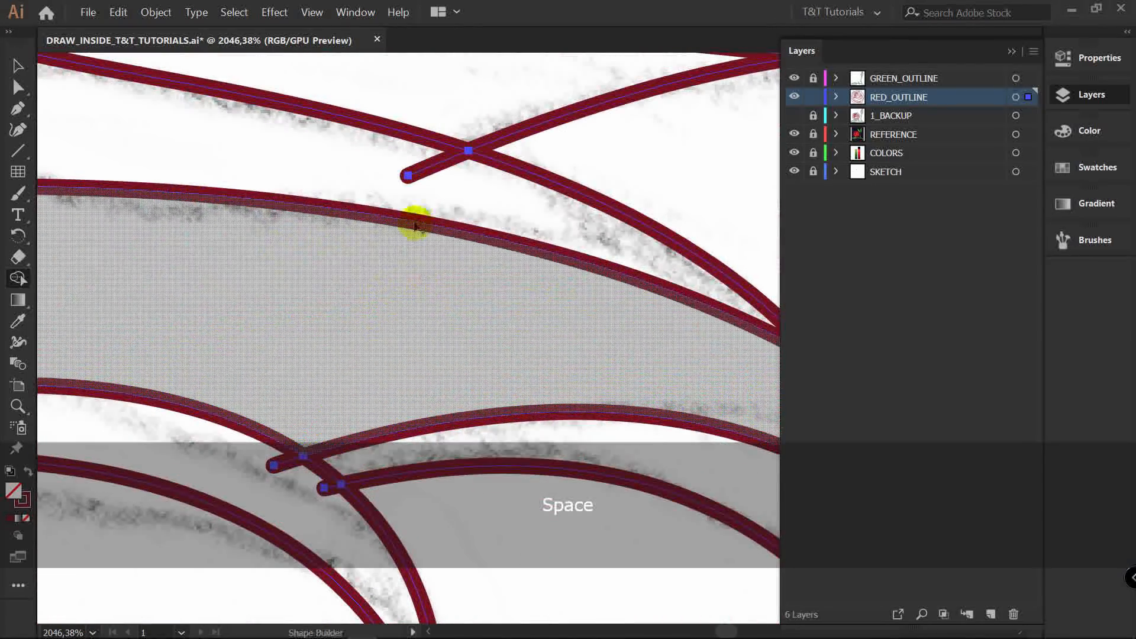
left_click(430, 172, "alt")
Trim the three line tails hanging below the crossings of the petals on the rose's right side.
scroll(368, 400, "down", 3)
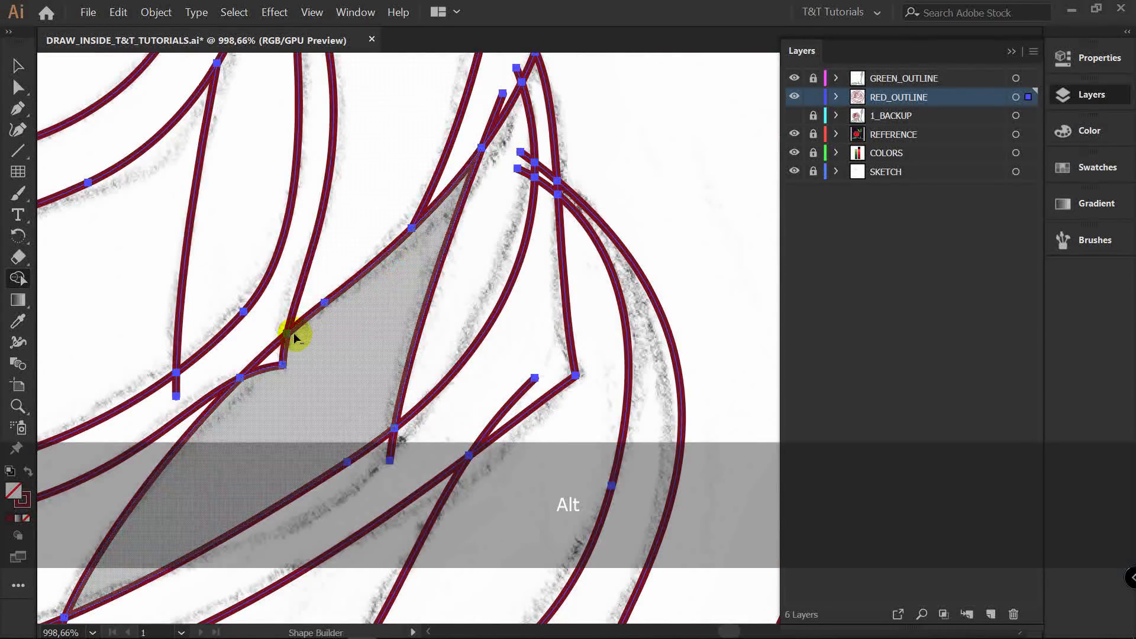
key("space")
left_click_drag(296, 368, 455, 234)
left_click(347, 265, "alt")
key("space")
left_click_drag(280, 462, 393, 317)
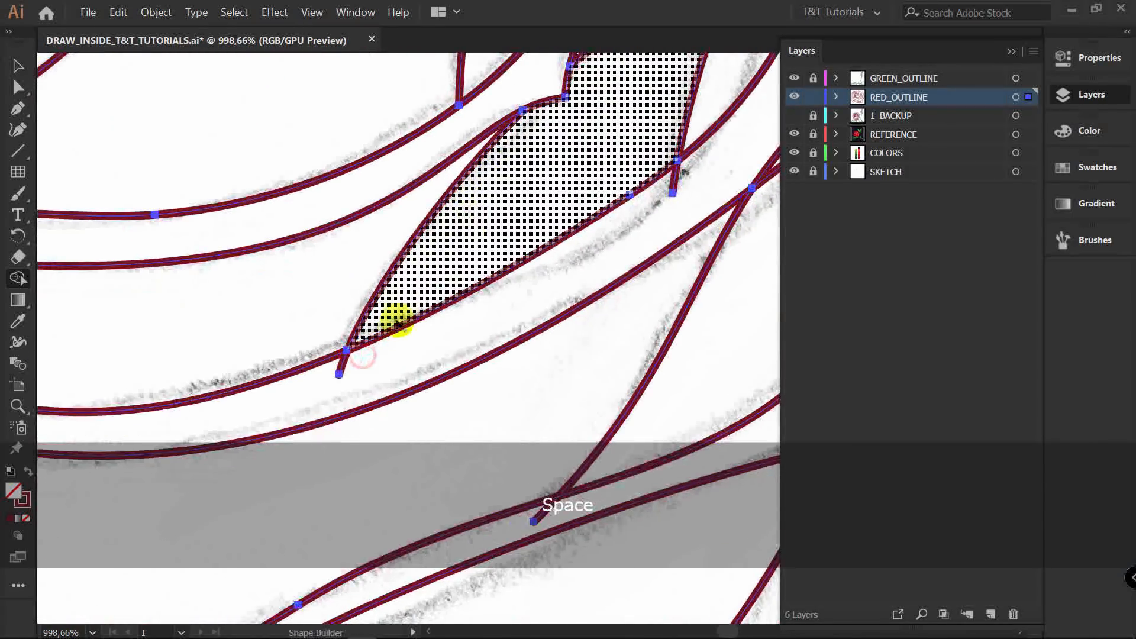
left_click(342, 367, "alt")
key("space")
left_click_drag(580, 177, 414, 262)
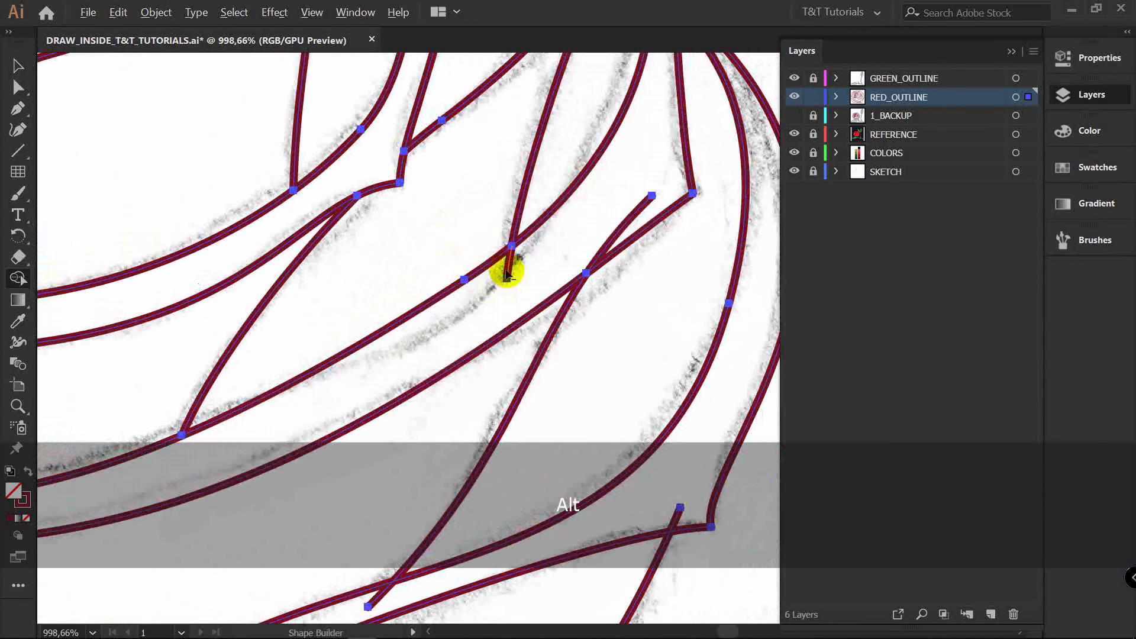
left_click(508, 269, "alt")
Remove the overhanging line ends along the rose's lower petals, working from the left towards the stem.
key("space")
left_click_drag(607, 177, 510, 236)
scroll(510, 237, "up", 4)
left_click_drag(284, 307, 667, 158)
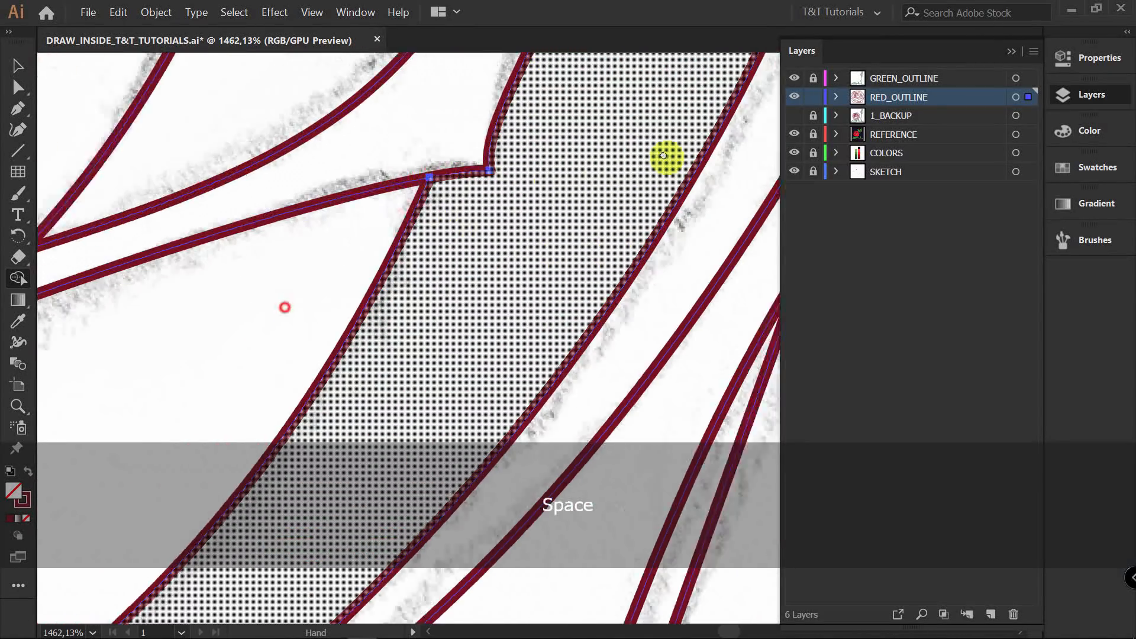
mouse_move(273, 333)
left_mouse_down()
mouse_move(749, 128)
mouse_move(614, 153)
mouse_move(414, 213)
mouse_move(730, 399)
mouse_move(441, 162)
mouse_move(553, 112)
mouse_move(515, 277)
mouse_move(401, 271)
left_mouse_up()
key("space")
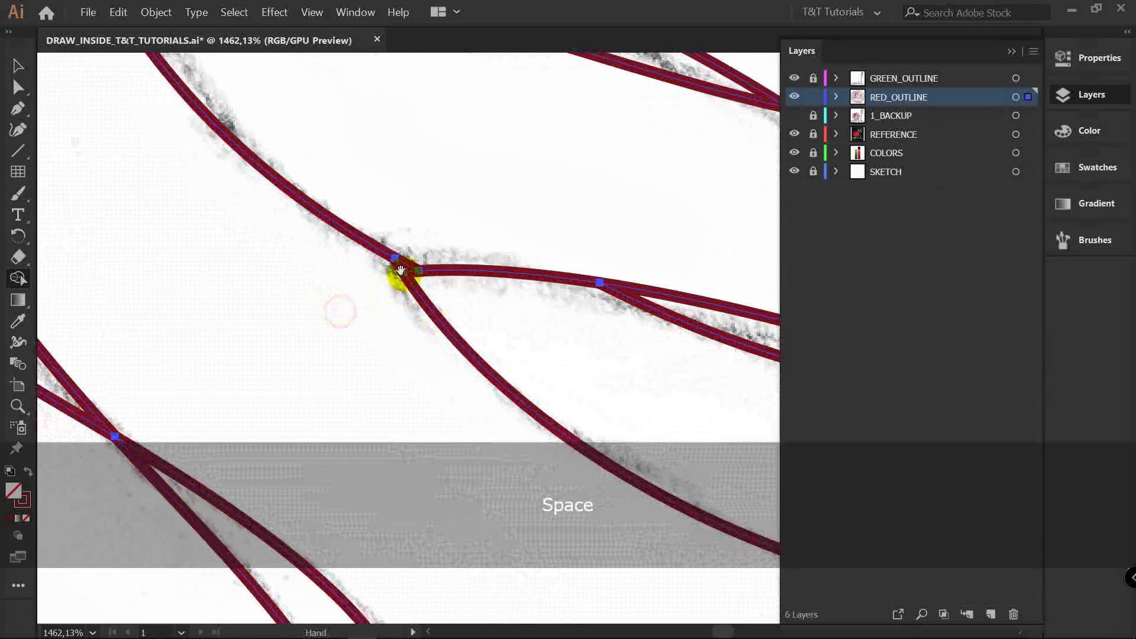
left_click_drag(284, 248, 401, 114)
left_click_drag(677, 165, 308, 324)
left_click(247, 201, "alt")
mouse_move(670, 172)
left_mouse_down()
mouse_move(279, 239)
mouse_move(234, 279)
left_mouse_up()
left_click(356, 313, "alt")
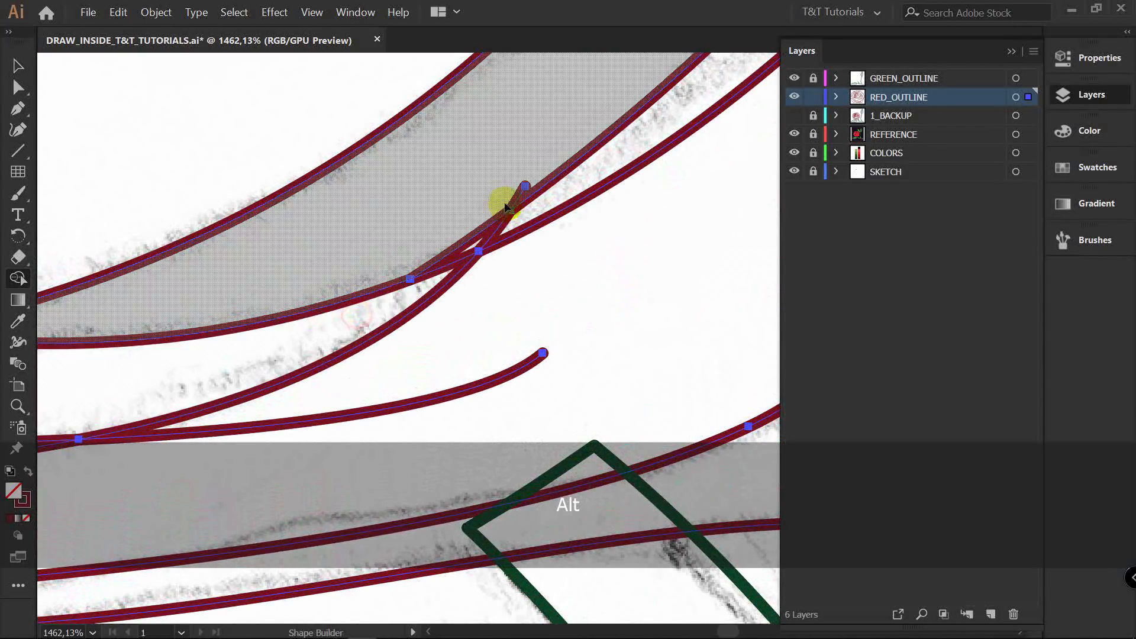
Remove the line stub and the short connecting segment where the lower right petal curves cross above the stem.
left_click(523, 189, "alt")
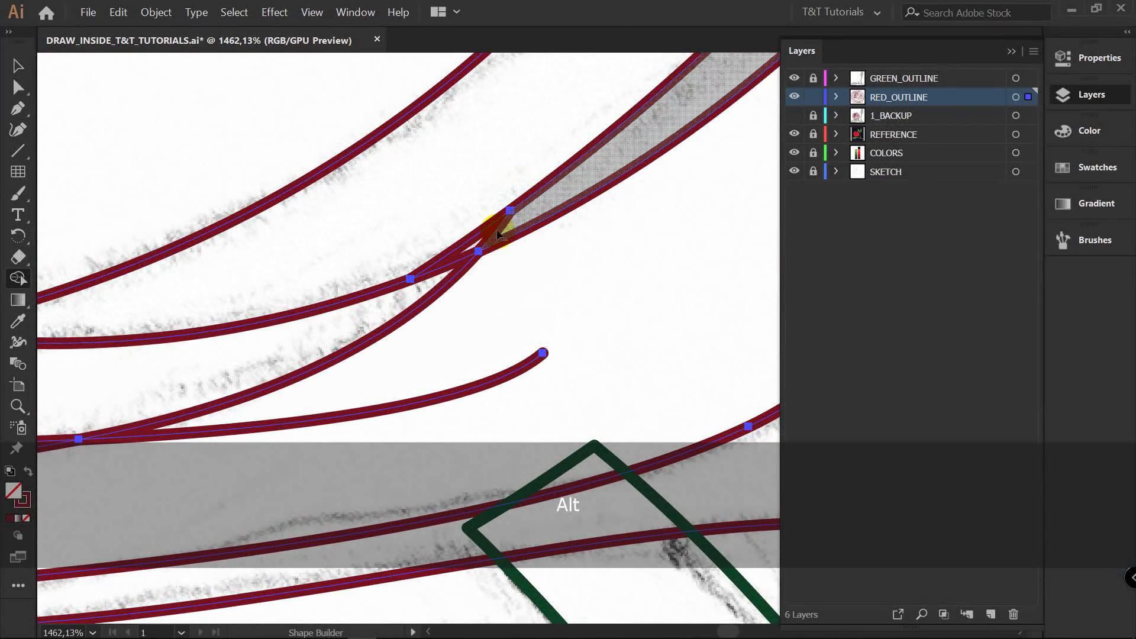
left_click(496, 228, "alt")
scroll(496, 231, "down", 4)
left_click_drag(475, 287, 471, 435)
left_click_drag(471, 435, 427, 269)
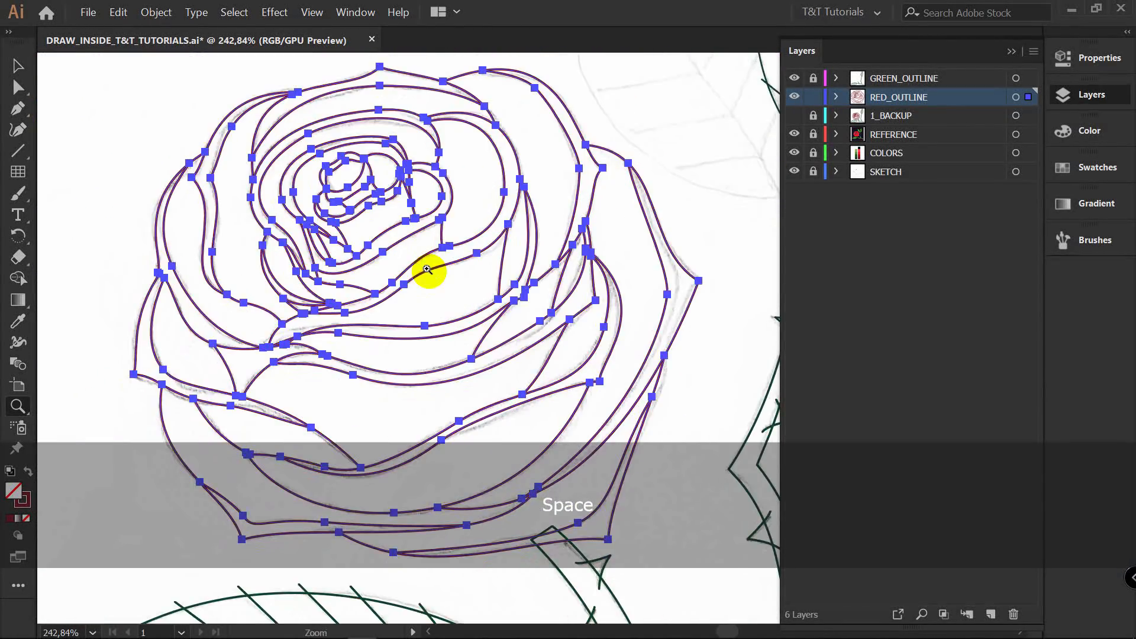
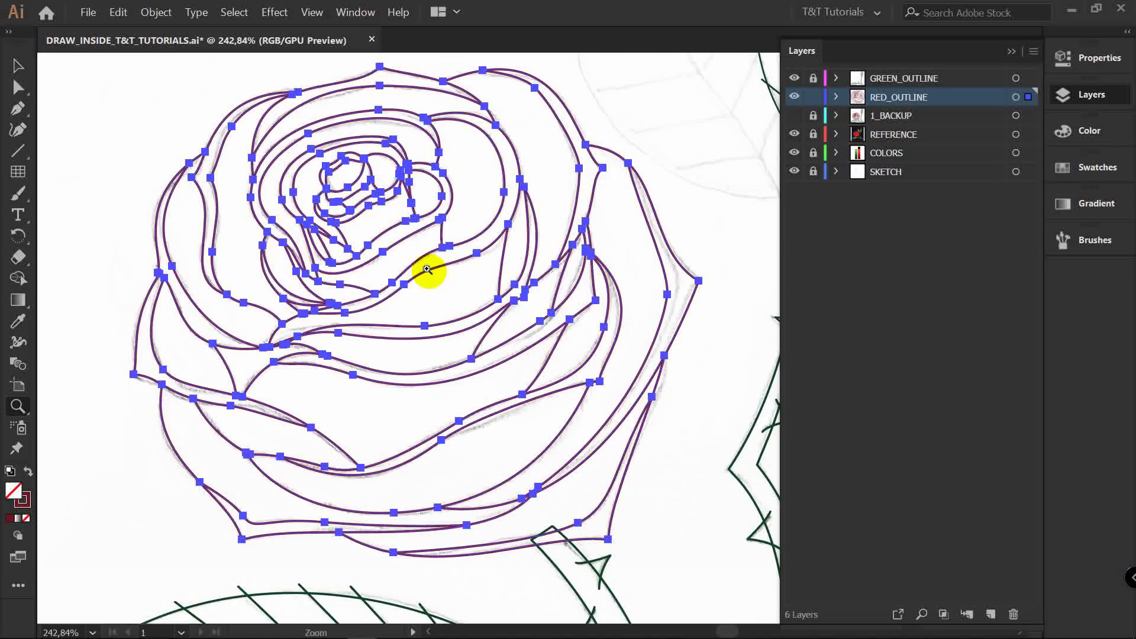
Deselect the rose paths, hide the RED_OUTLINE layer and unlock the GREEN_OUTLINE layer.
left_click_drag(446, 271, 456, 273)
key("ctrl+shift+a")
mouse_move(660, 364)
left_mouse_down()
mouse_move(641, 385)
mouse_move(648, 341)
left_mouse_up()
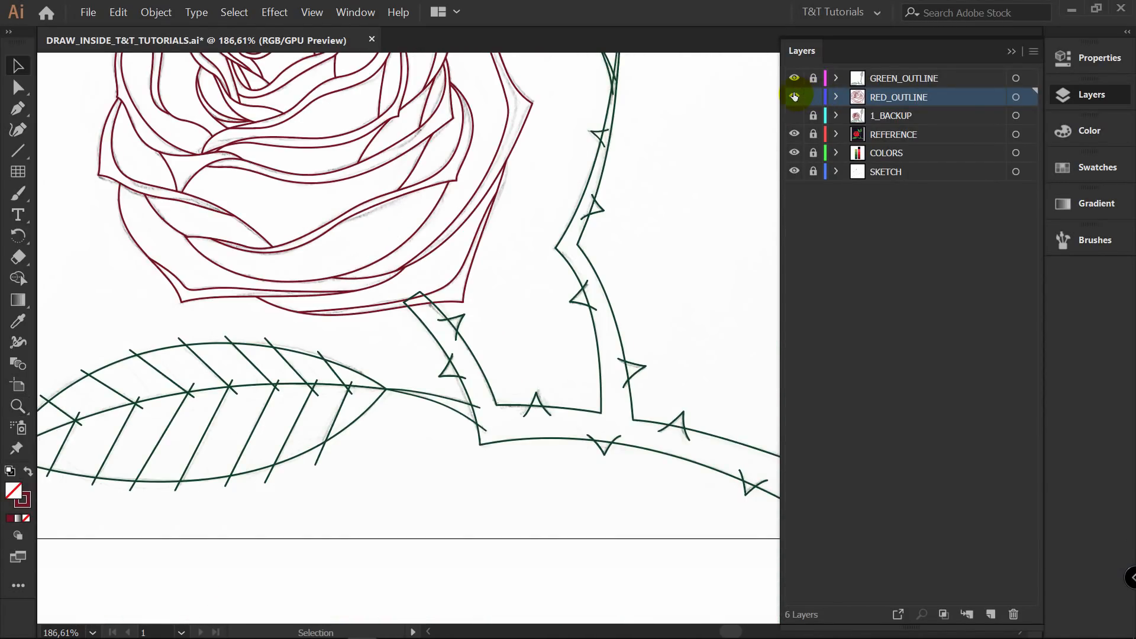
left_click(794, 97)
left_click_drag(474, 271, 696, 181)
scroll(407, 303, "up", 3)
key("v")
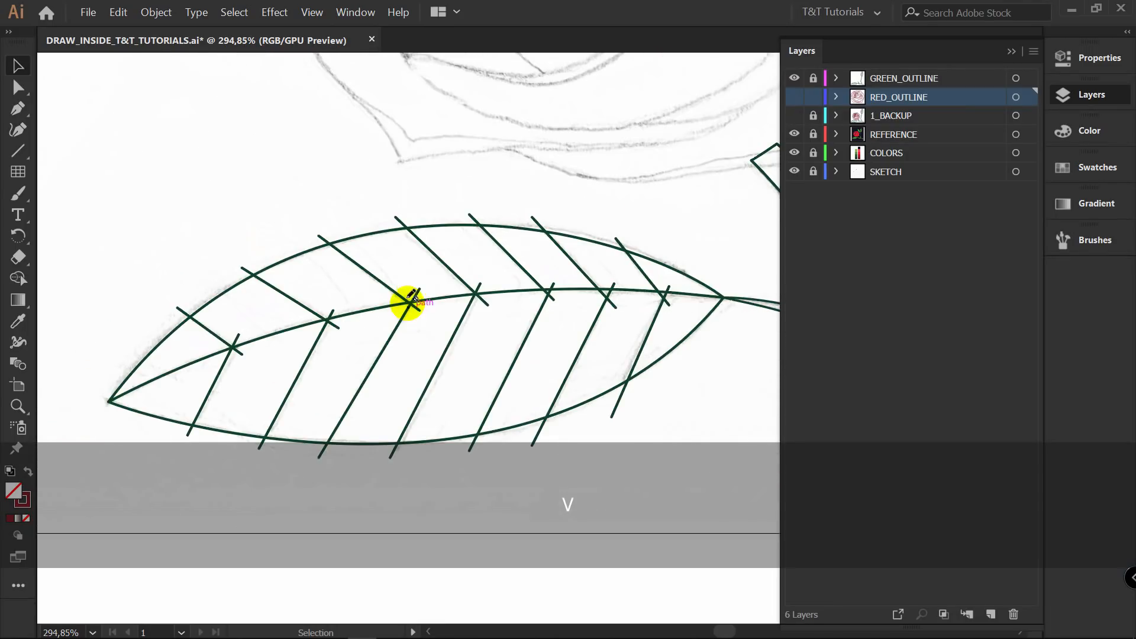
left_click(814, 78)
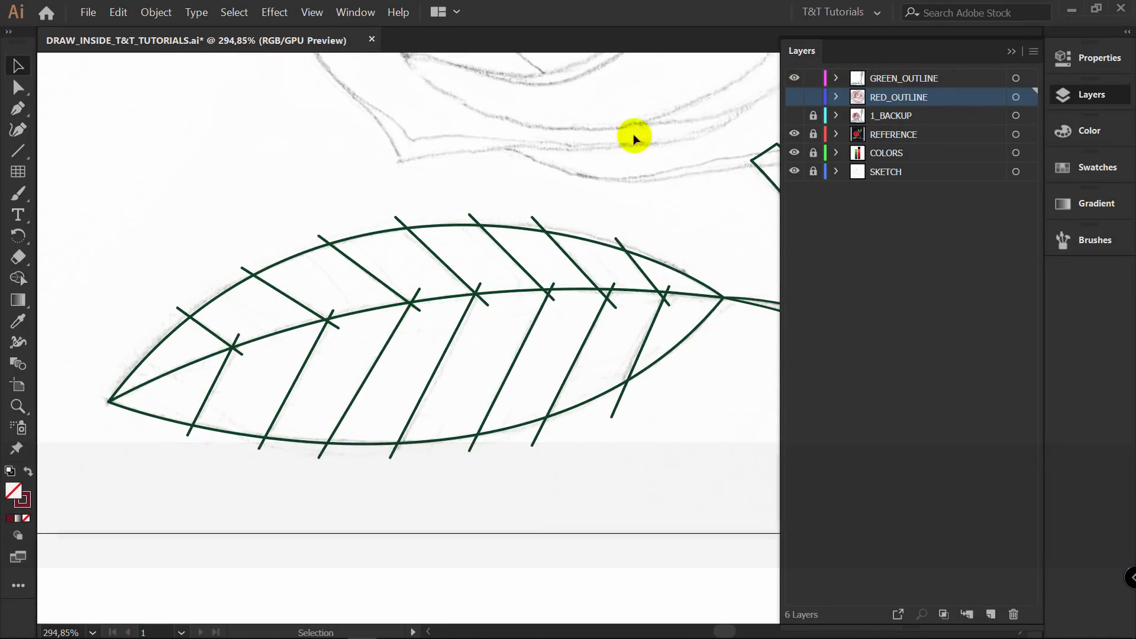
Move the inner vein ends of the leaf below the rose onto its midrib so each vein pair meets at one point.
key("a")
left_click_drag(620, 277, 609, 259)
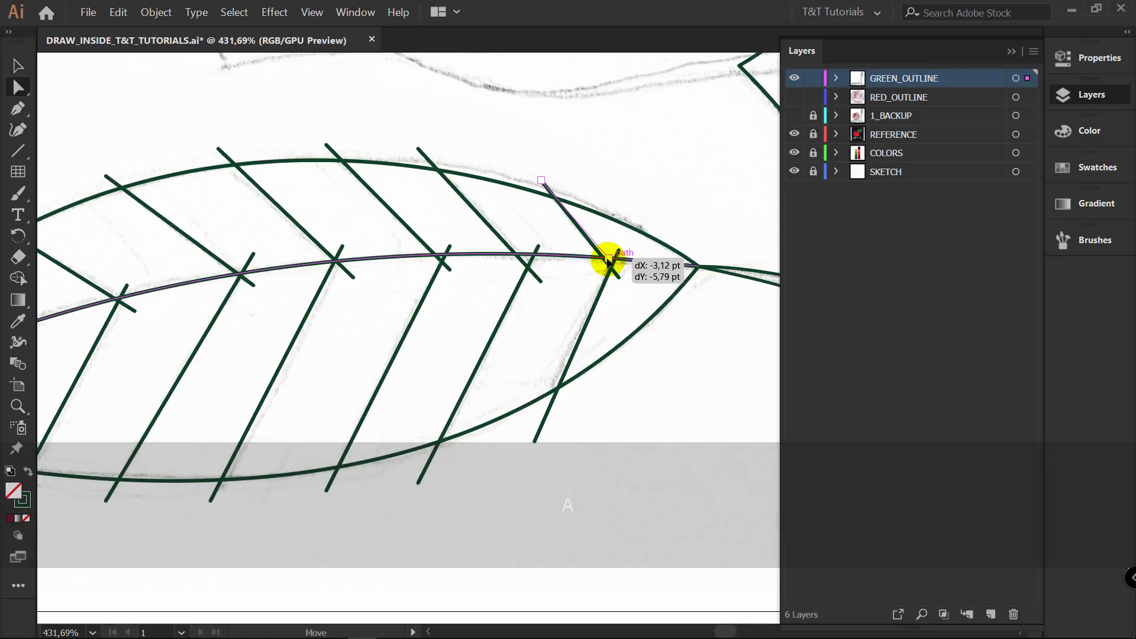
left_click_drag(541, 281, 435, 255)
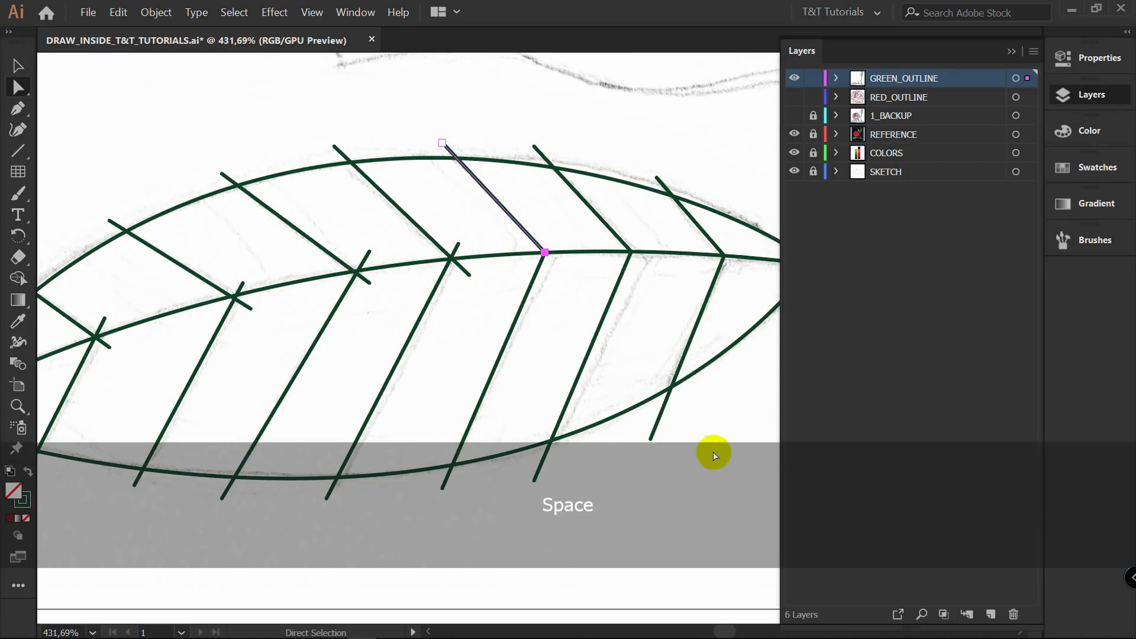
key("space")
left_click_drag(712, 454, 754, 320)
key("space")
left_click_drag(477, 254, 508, 355)
left_click_drag(442, 218, 424, 238)
Select all paths of the leaf and trim the vein ends overhanging its upper edge with Shape Builder.
key("v")
left_click_drag(132, 204, 540, 405)
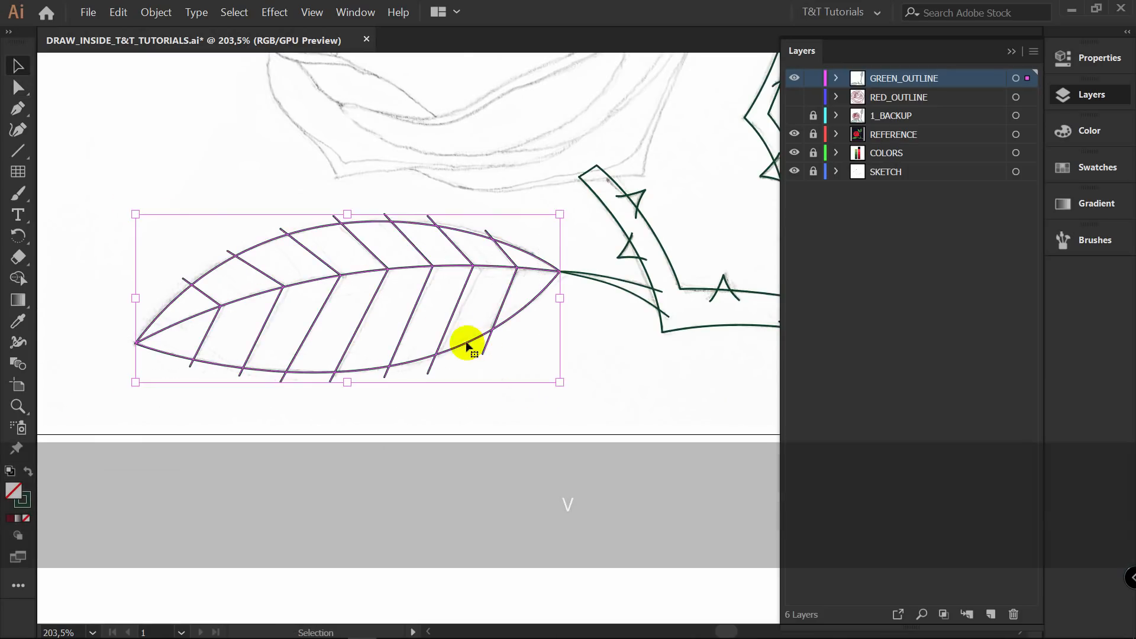
key("shift+m")
key("z")
left_click_drag(394, 269, 459, 251)
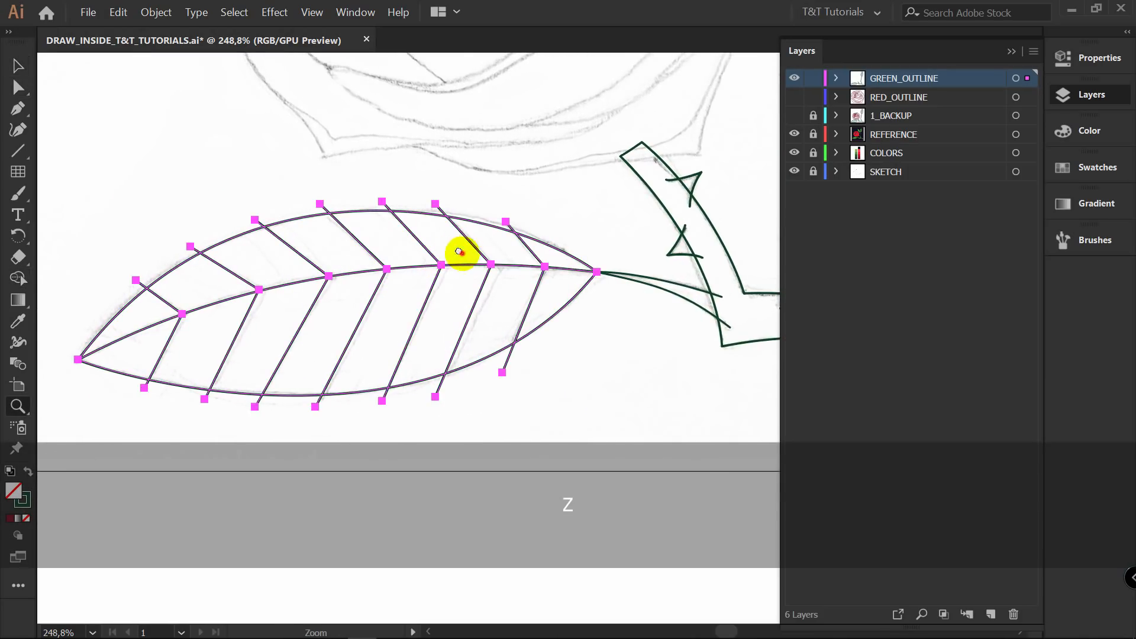
key("alt")
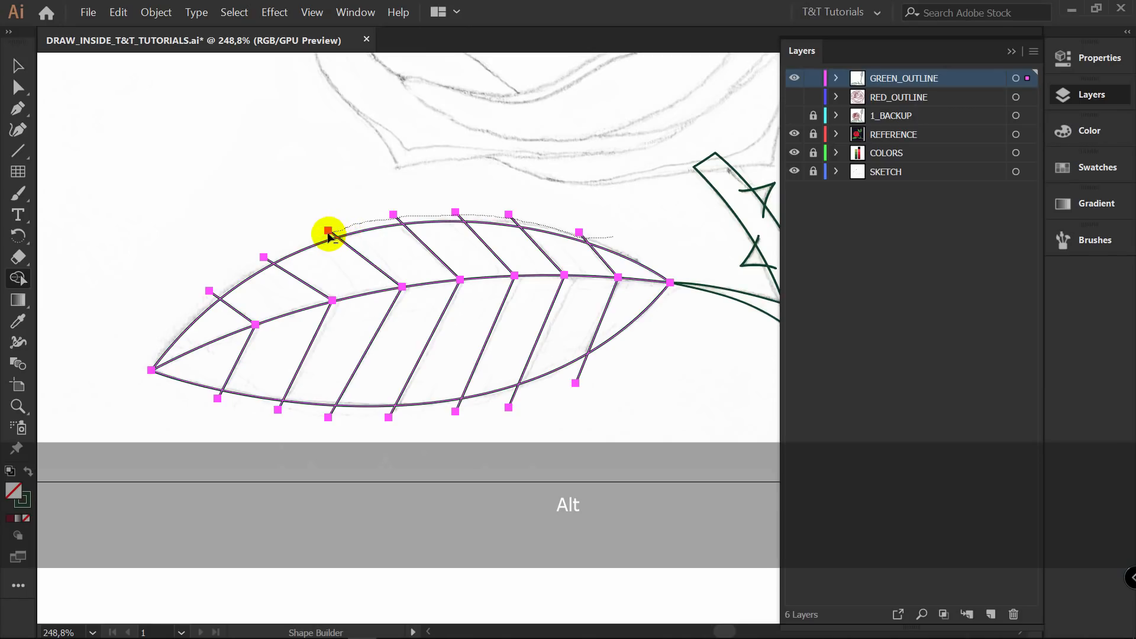
Trim the vein ends overhanging the lower edge of the same leaf.
left_click_drag(313, 401, 398, 367)
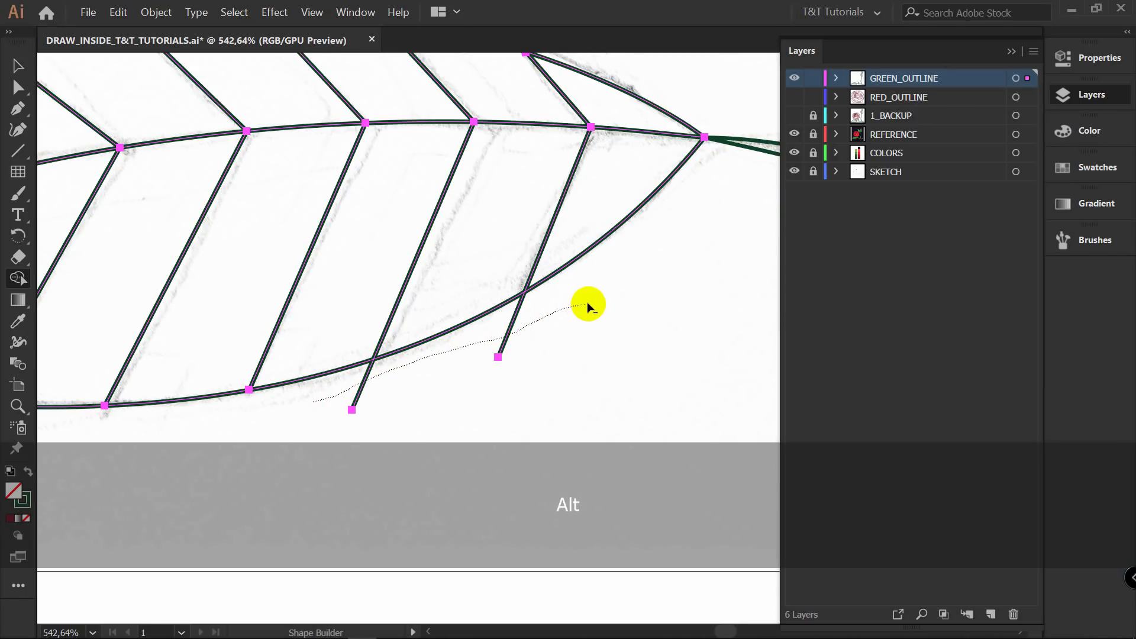
key("z")
left_click(602, 286, "alt")
key("v")
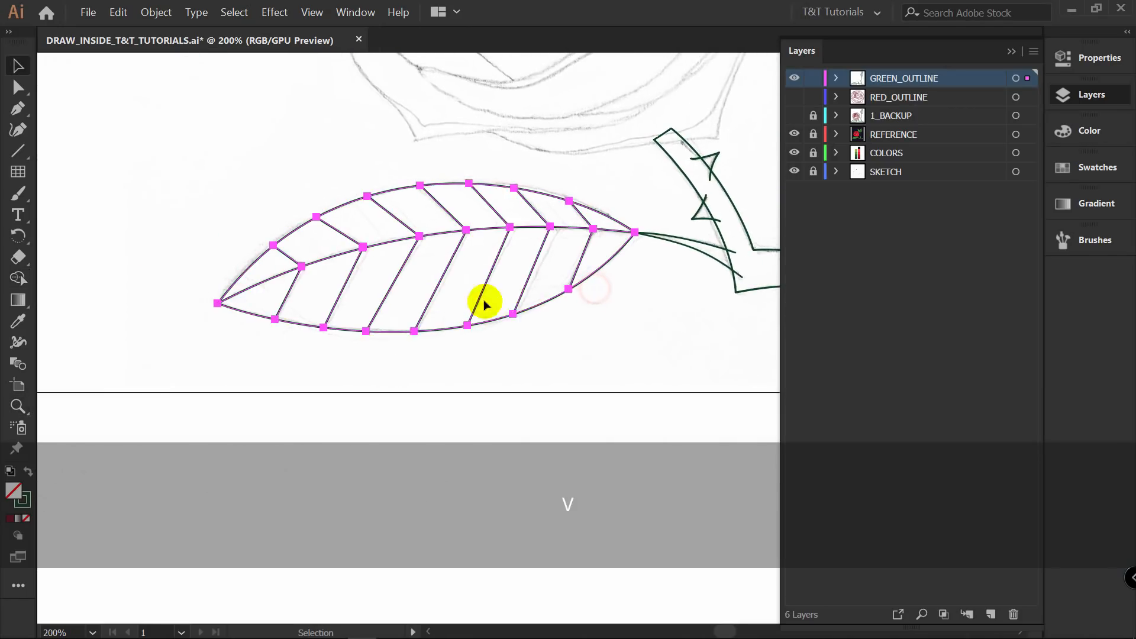
Move the inner vein ends of the upright leaf onto its midrib, working from the base towards the tip.
key("space")
left_click_drag(659, 274, 256, 394)
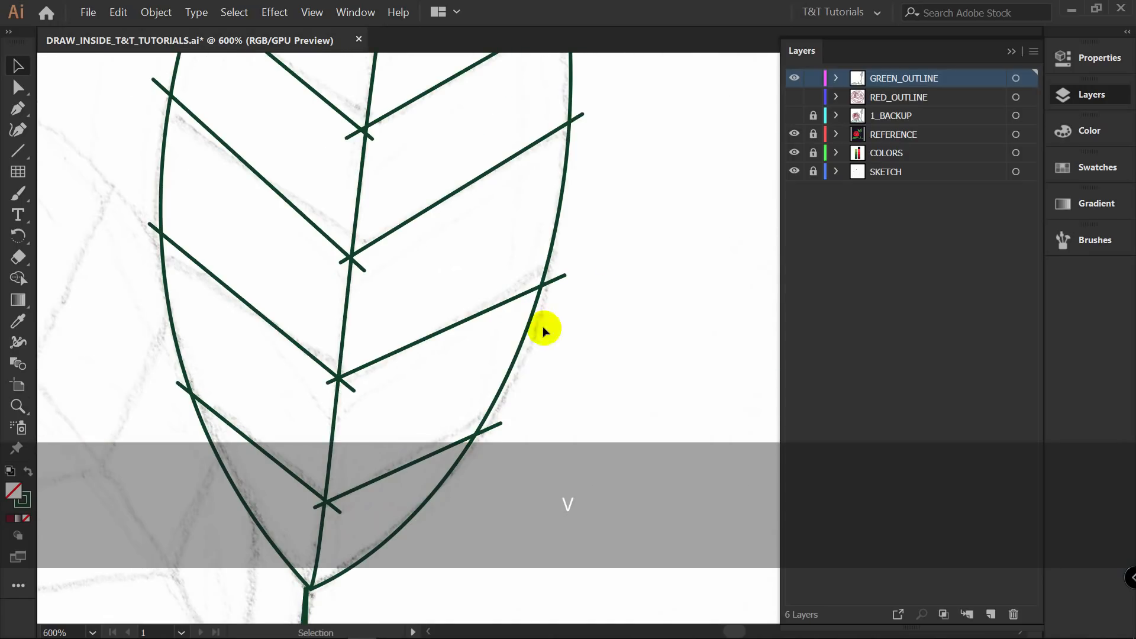
key("a")
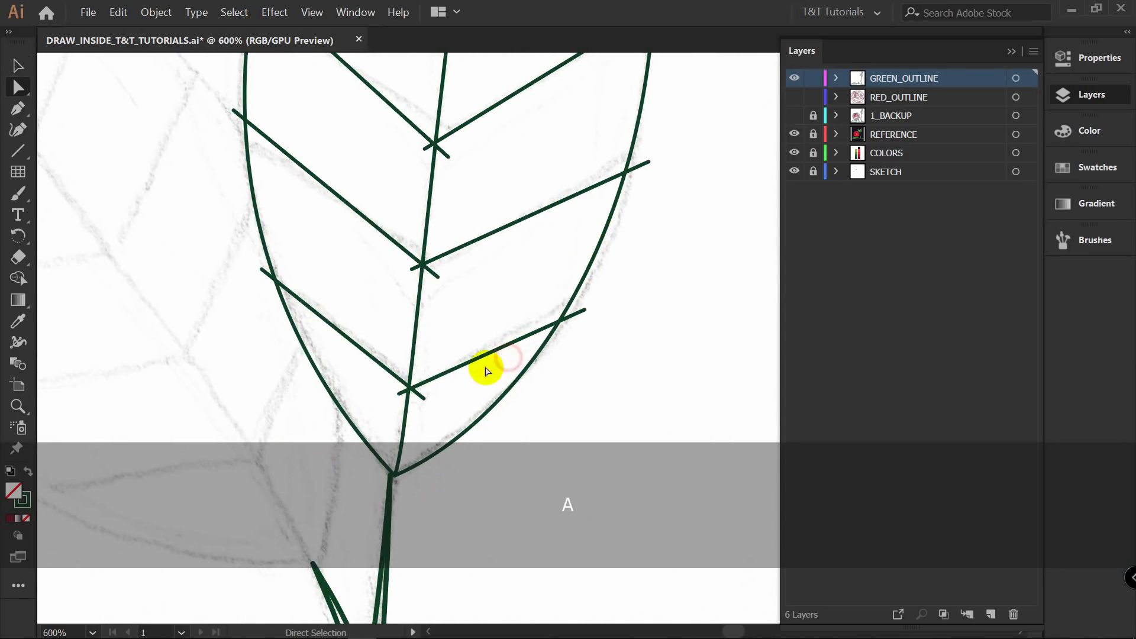
left_click_drag(413, 394, 406, 393)
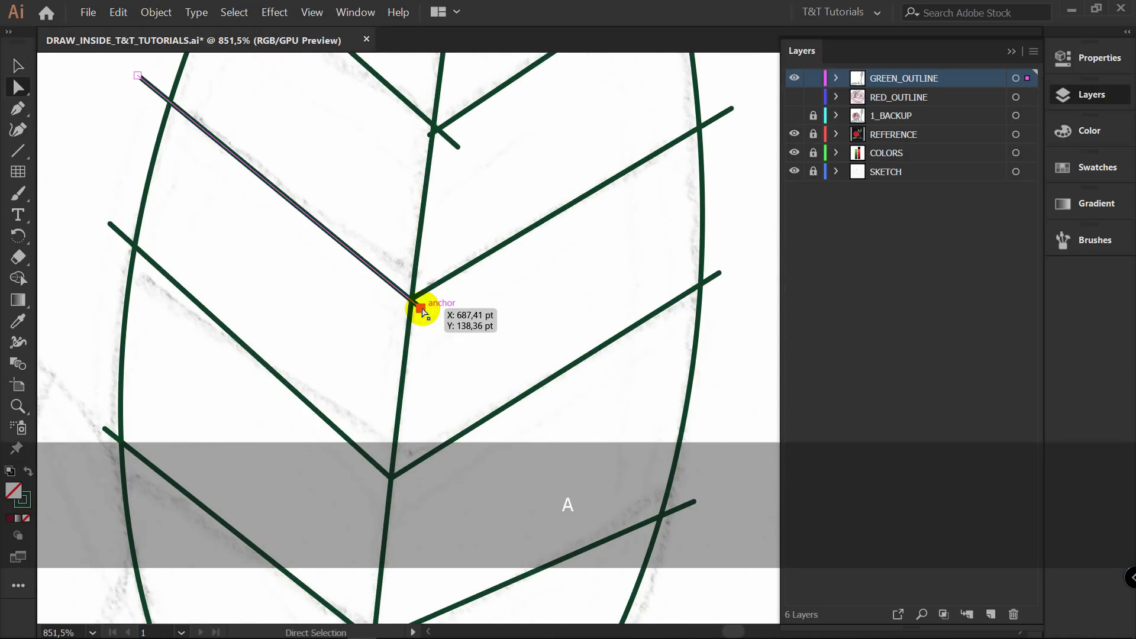
left_click_drag(424, 309, 406, 292)
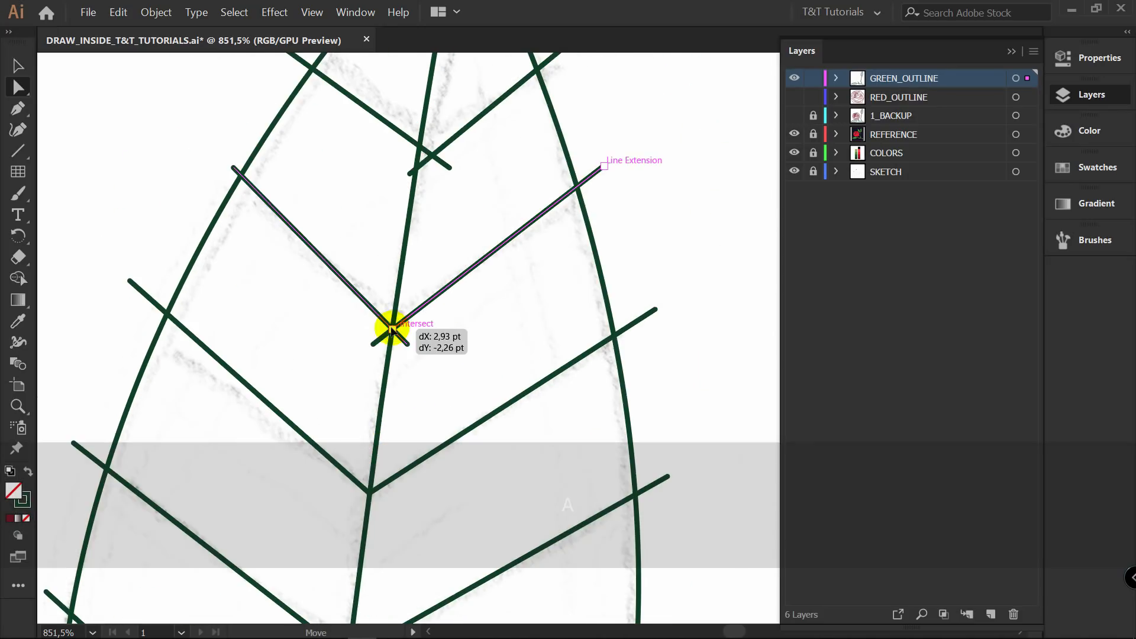
mouse_move(392, 329)
left_mouse_down()
mouse_move(423, 339)
mouse_move(371, 344)
mouse_move(425, 338)
mouse_move(375, 337)
mouse_move(391, 334)
left_mouse_up()
left_click(482, 333)
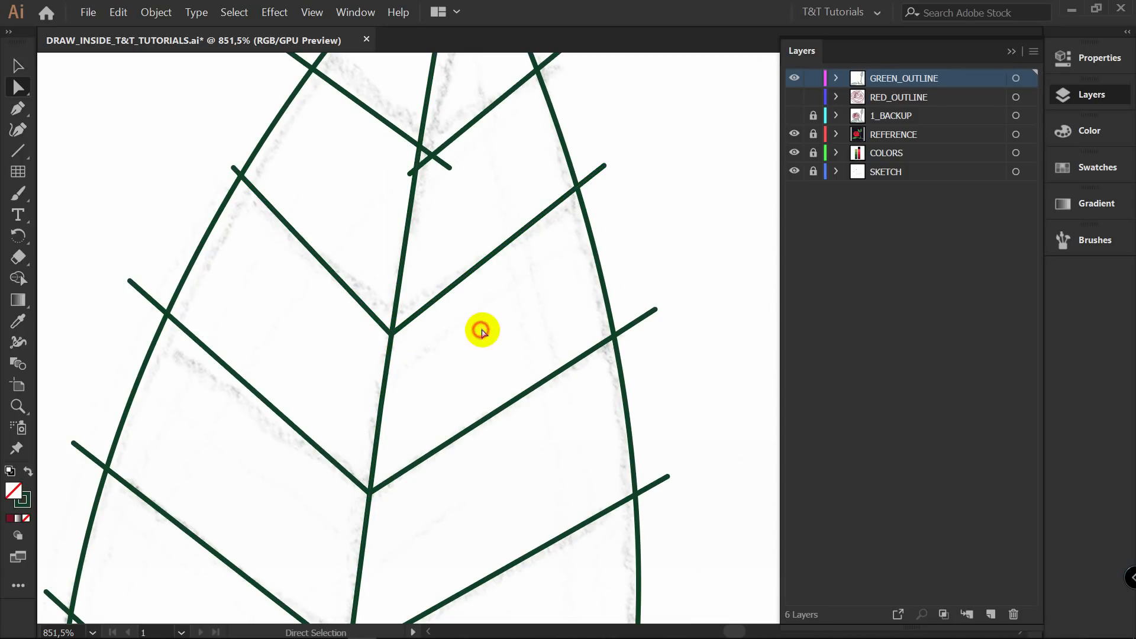
key("space")
left_click_drag(423, 173, 400, 289)
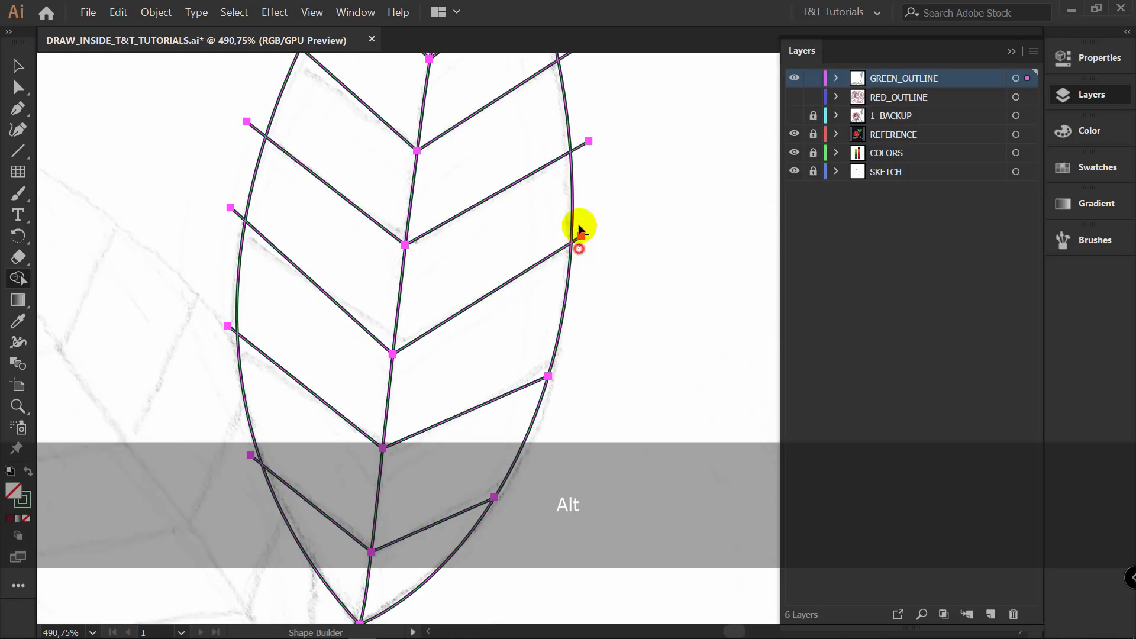
Trim the vein ends overhanging the upright leaf's edges with Shape Builder.
key("space")
left_click_drag(589, 137, 613, 379)
key("v")
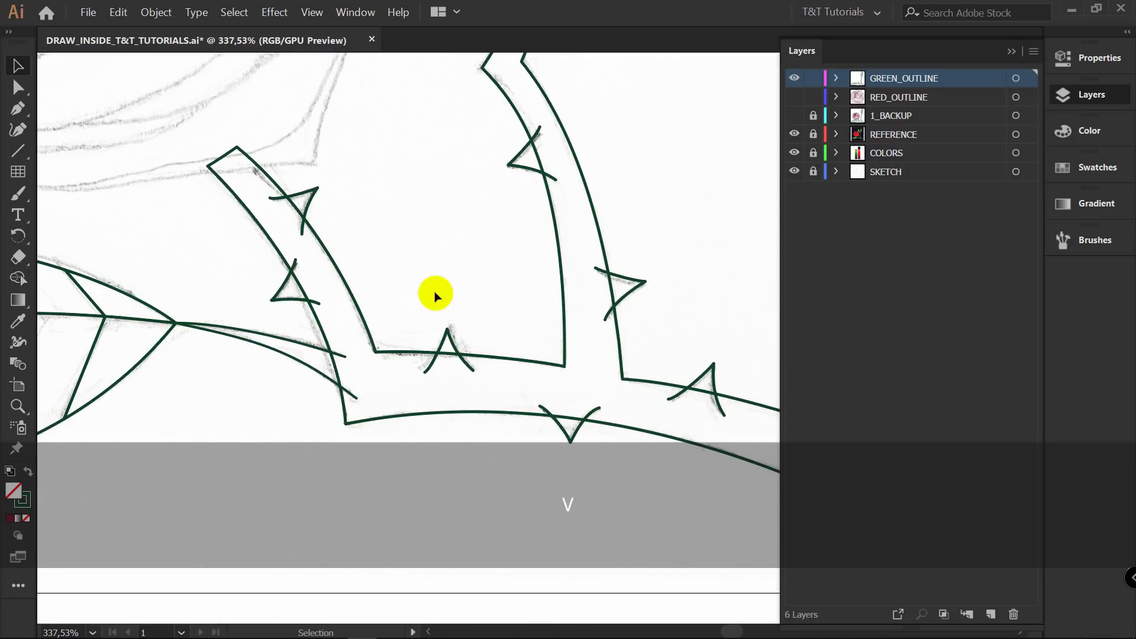
Try to remove the stem segment between the two leaf stalk lines with Shape Builder.
key("space")
left_click_drag(454, 306, 398, 310)
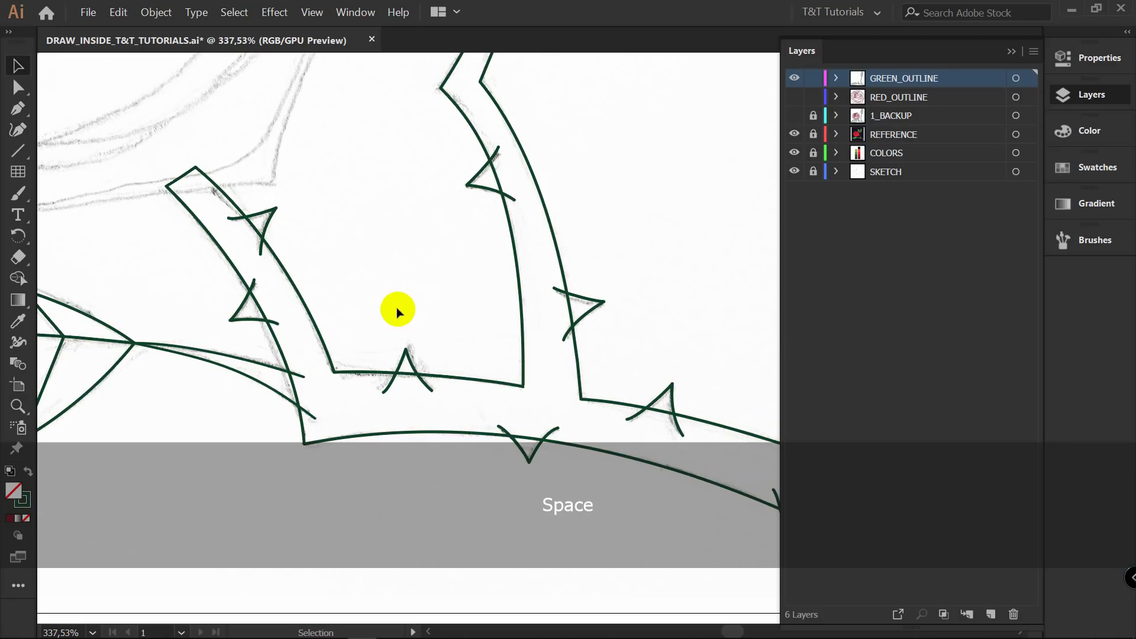
scroll(296, 387, "up", 5)
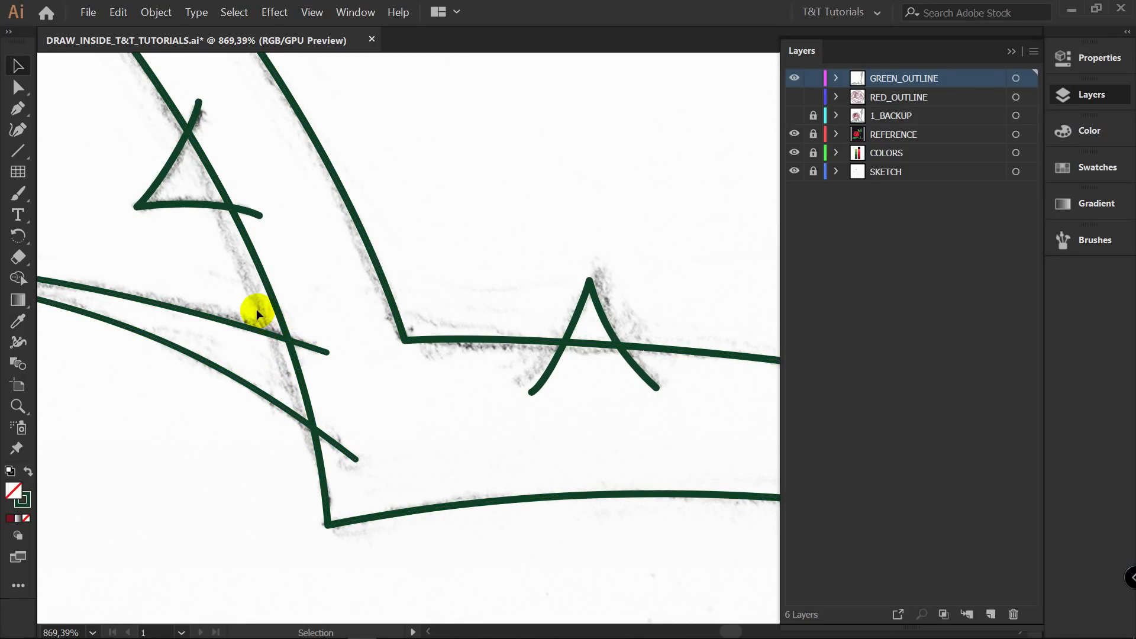
left_click_drag(257, 309, 294, 359)
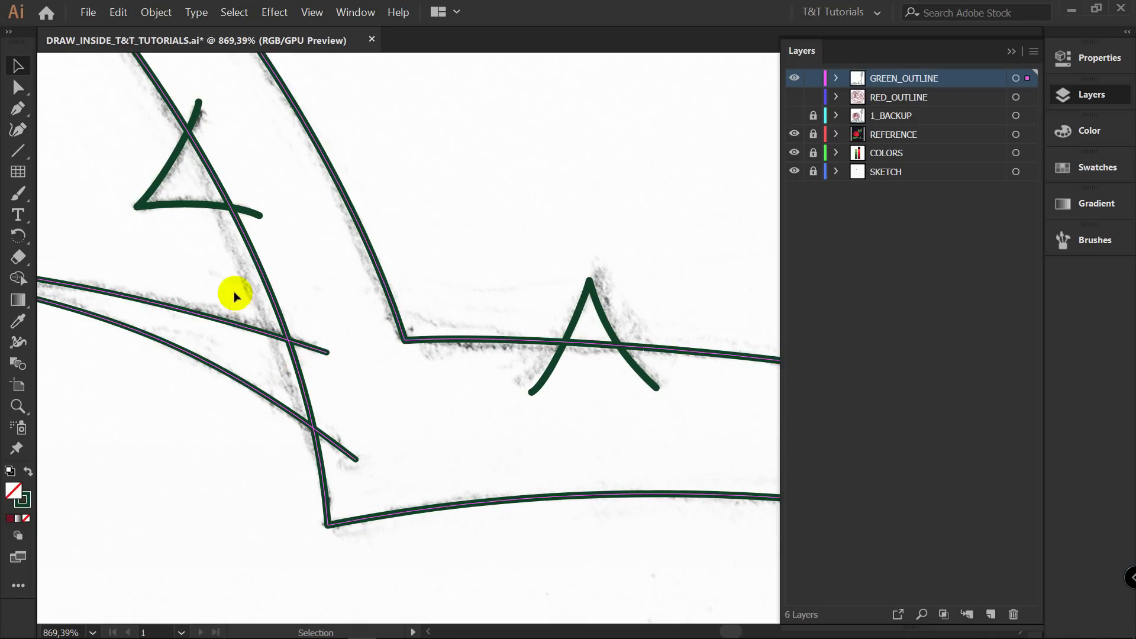
left_click(228, 293)
left_click_drag(371, 455, 371, 455)
key("shift+m")
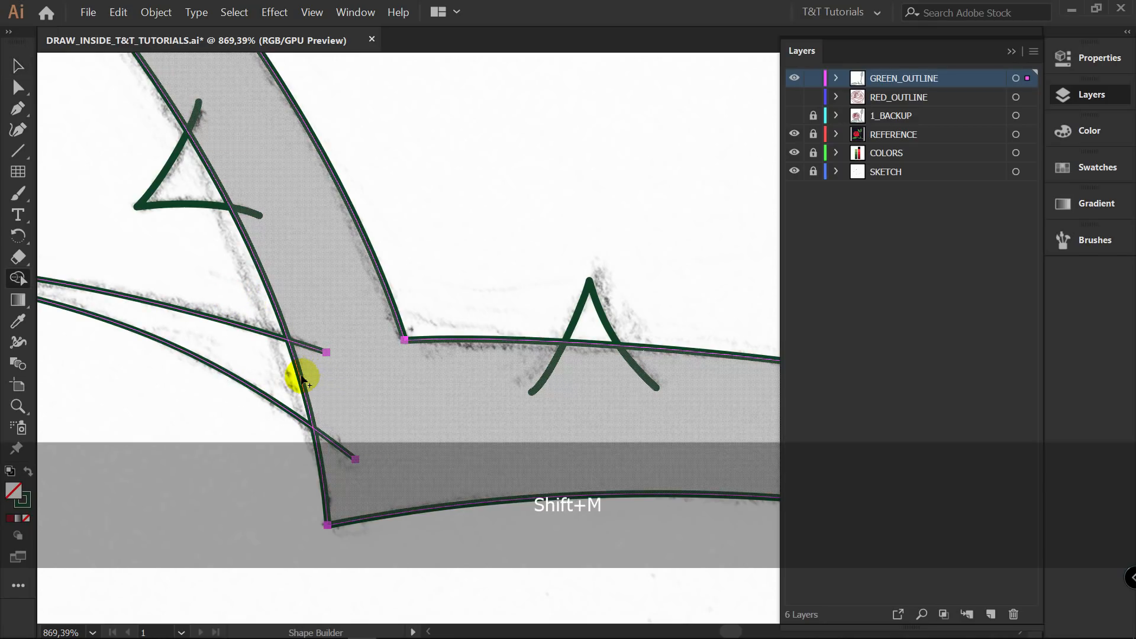
left_click(300, 379)
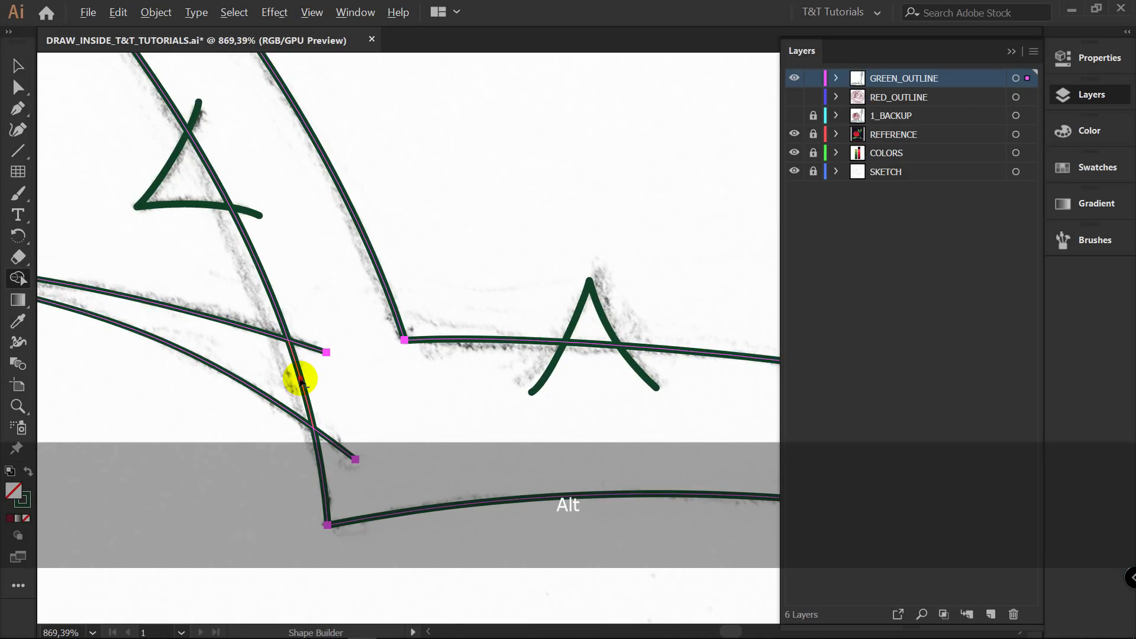
left_click(300, 378, "alt")
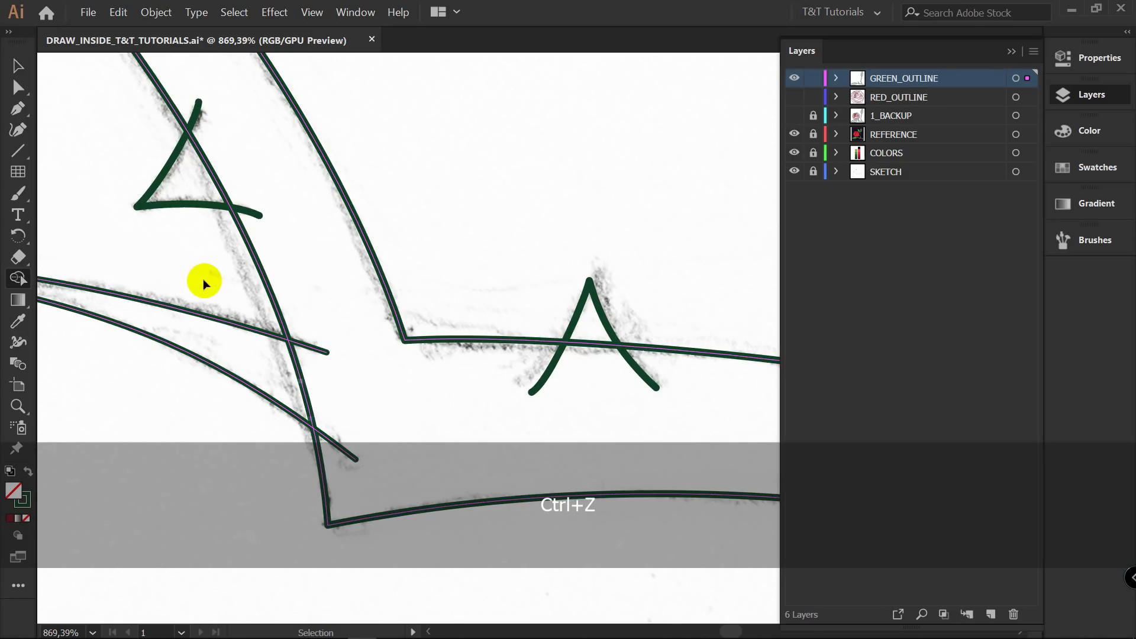
key("v")
left_click(229, 292)
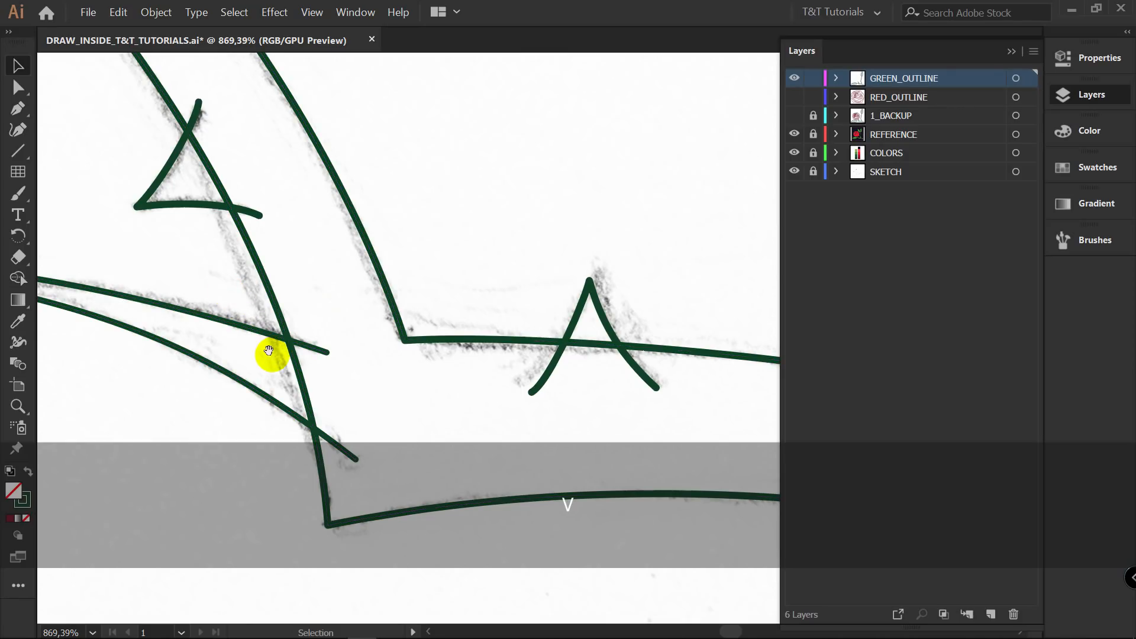
key("z")
left_click_drag(269, 350, 322, 318)
left_click(276, 256, "ctrl")
key("c")
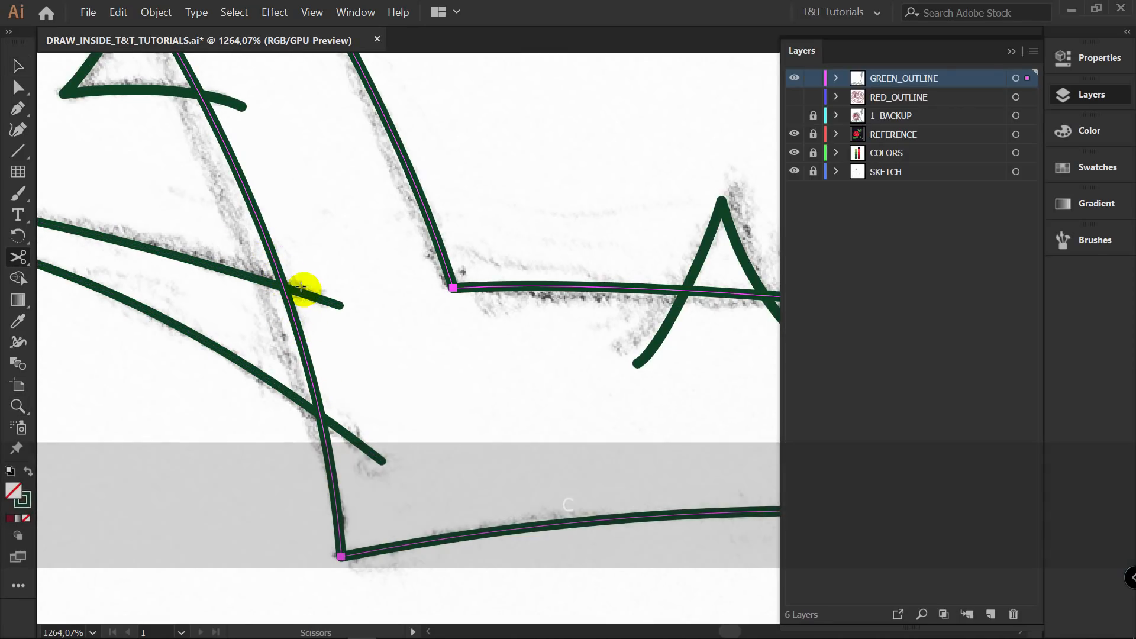
left_click(361, 300, "ctrl")
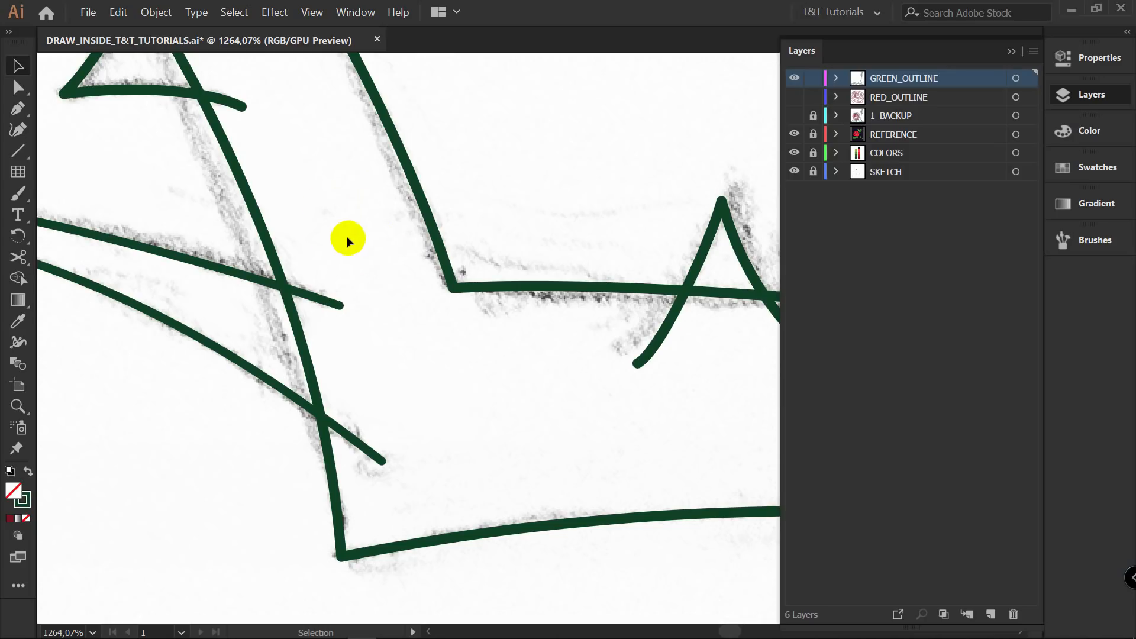
Cut the two leaf stalk lines where they cross the stem with Scissors and delete their overhanging ends.
left_click(251, 280)
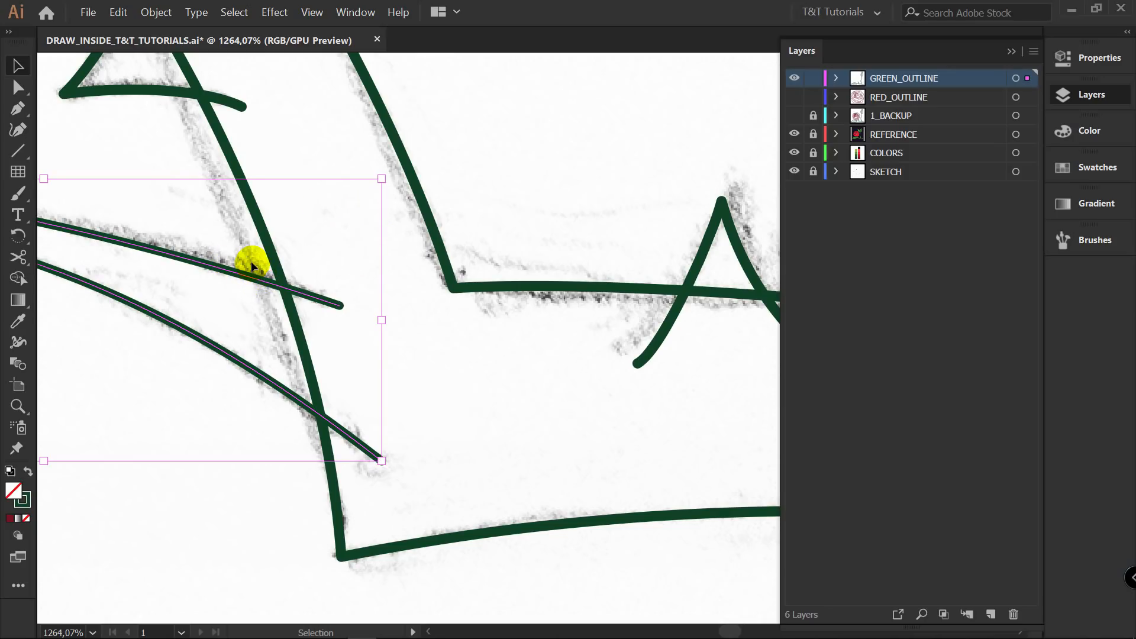
key("c")
left_click(284, 287)
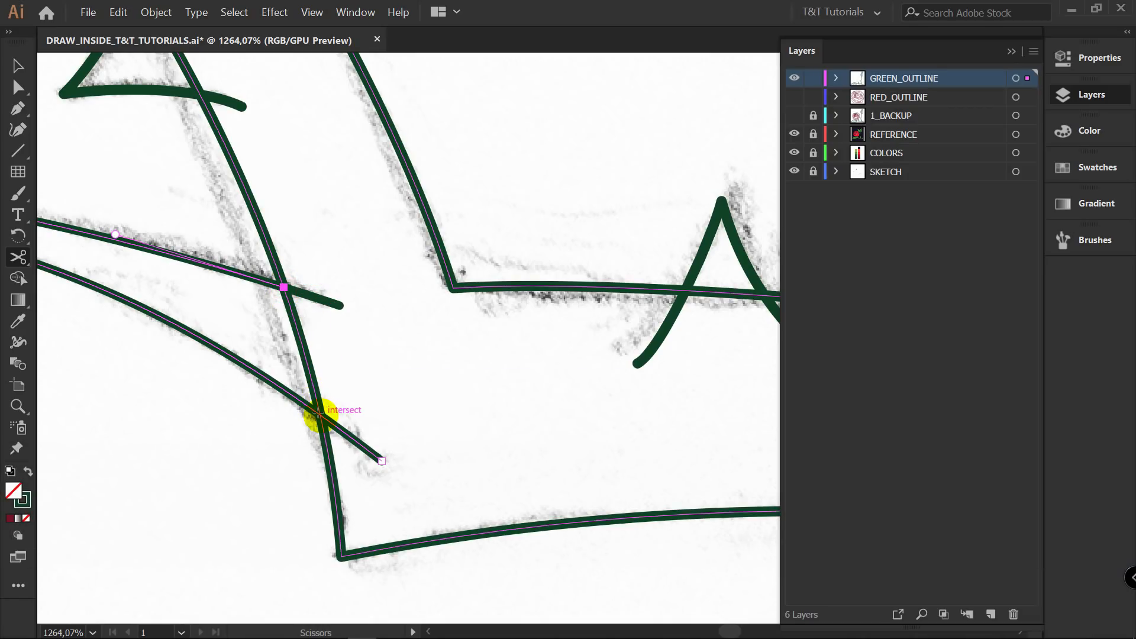
left_click(320, 413)
key("v")
key("Delete")
left_click(327, 303)
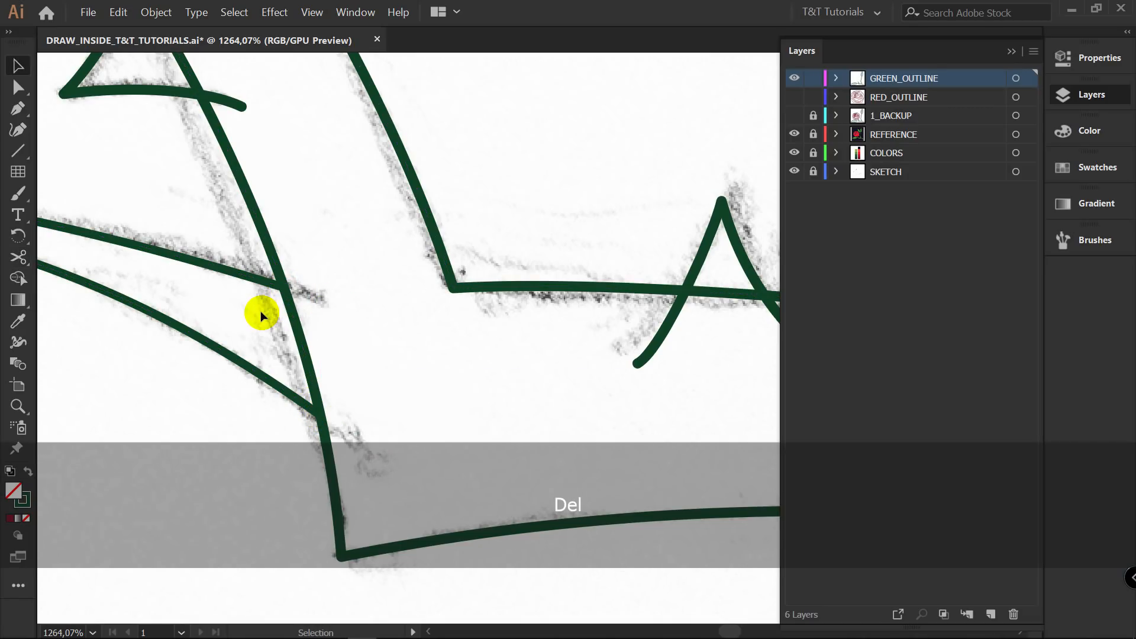
Cut the stem outline just inside the two leaf stalk lines and delete the segment between the cuts.
left_click(296, 322)
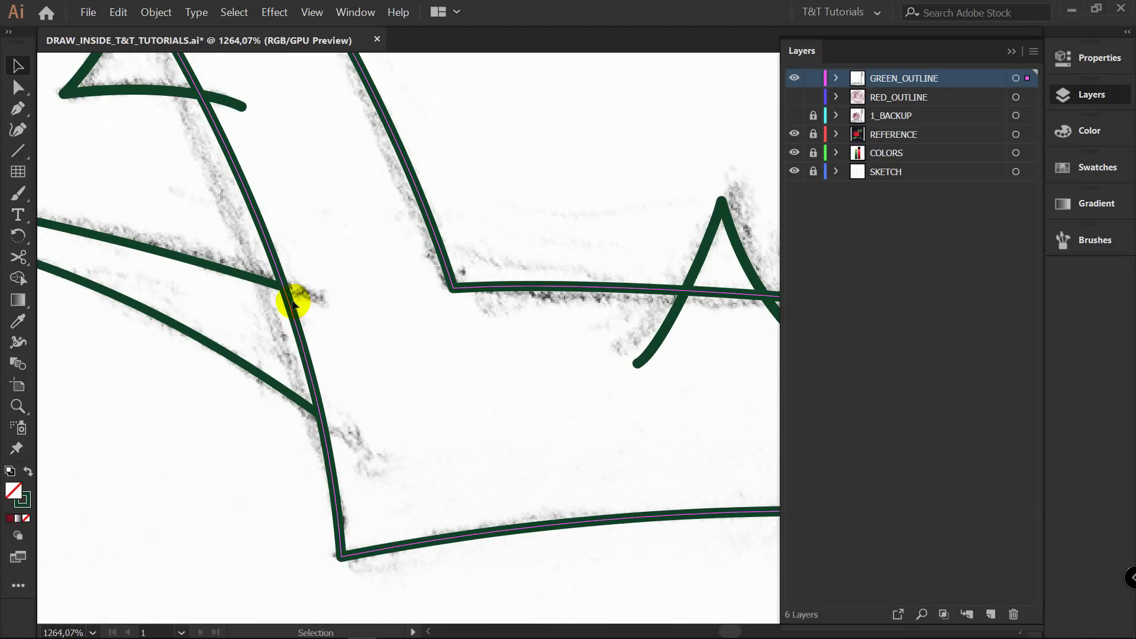
key("c")
left_click(288, 301)
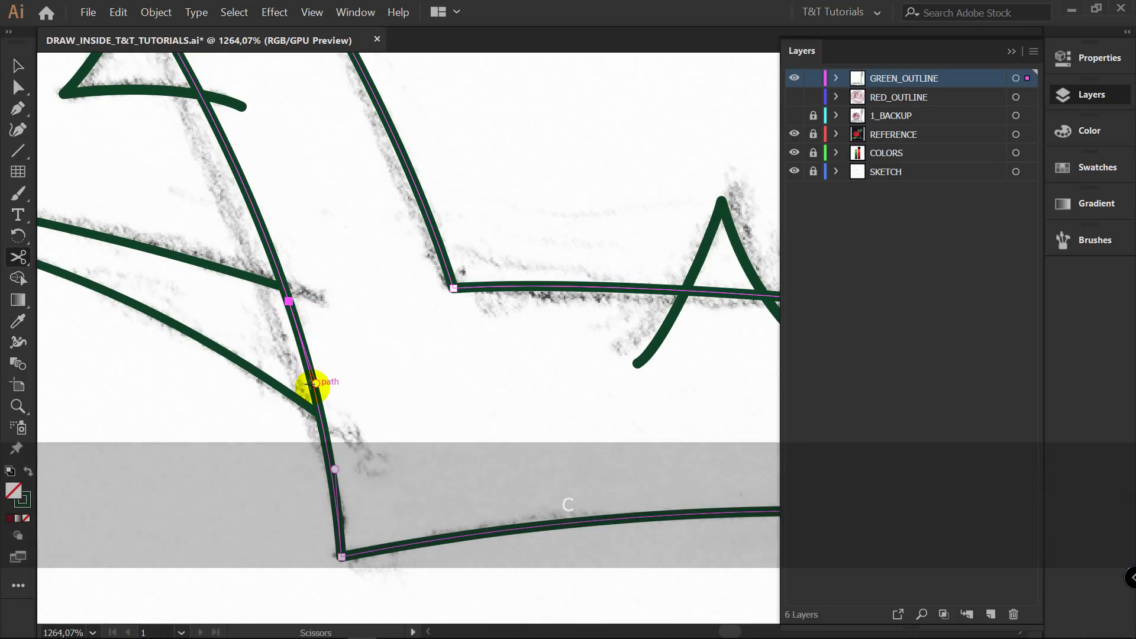
left_click(314, 390)
key("v")
left_click_drag(326, 333, 289, 347)
key("Delete")
key("v")
scroll(330, 320, "down", 1)
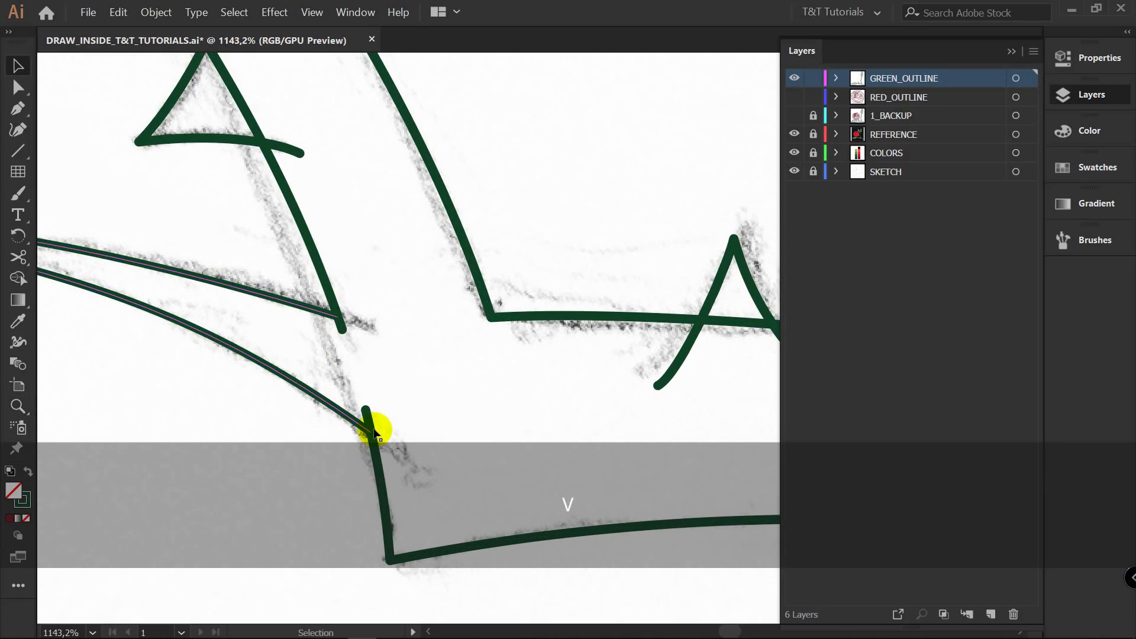
Cut the short stem's outline with Scissors where the lower thorn crosses it and delete the segment across the thorn's base.
key("z")
left_click_drag(393, 337, 312, 335)
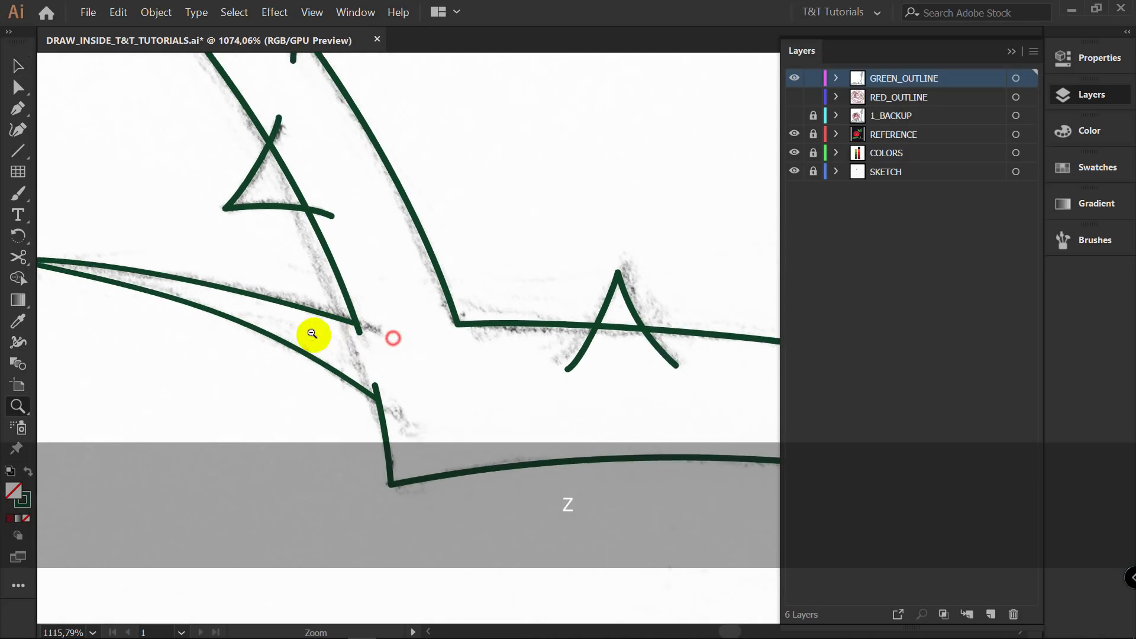
key("c")
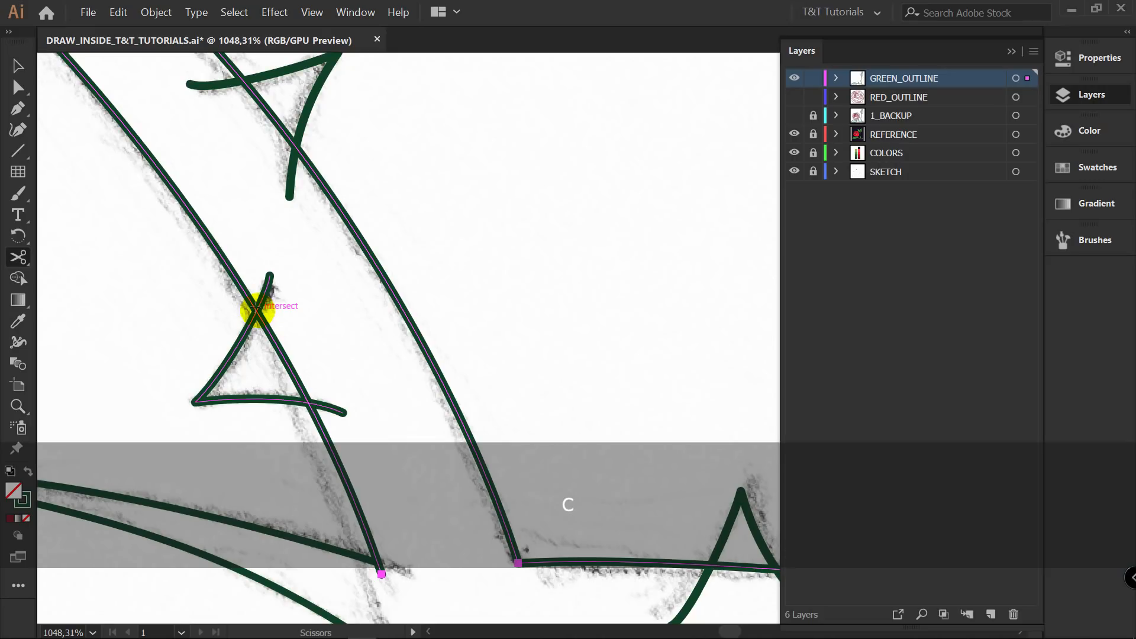
left_click(257, 311)
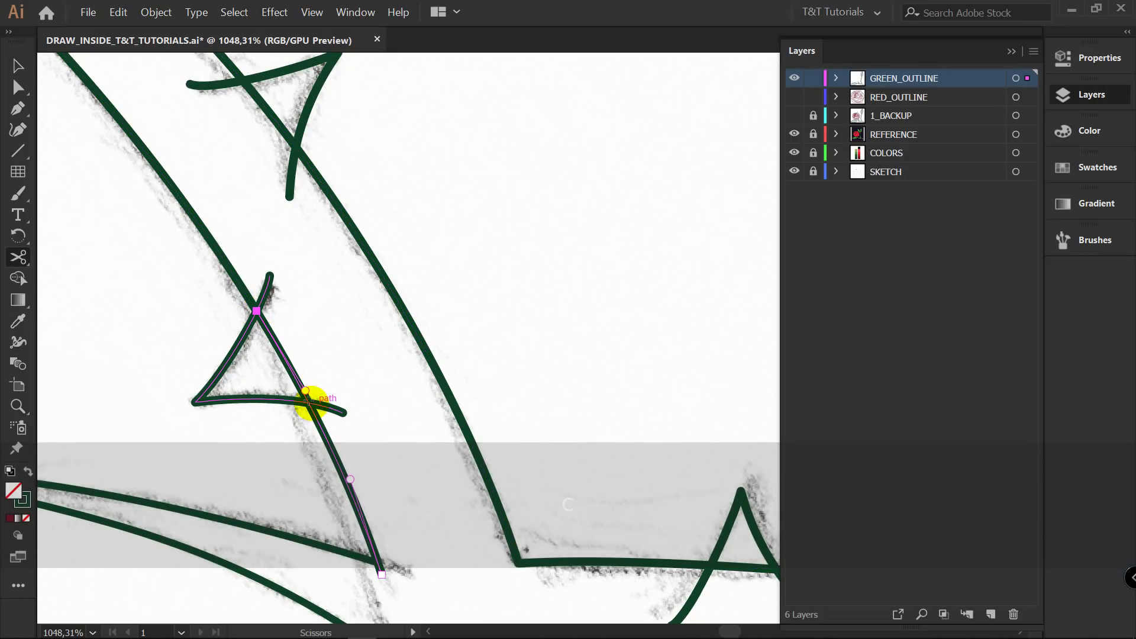
left_click(308, 403)
key("v")
key("Delete")
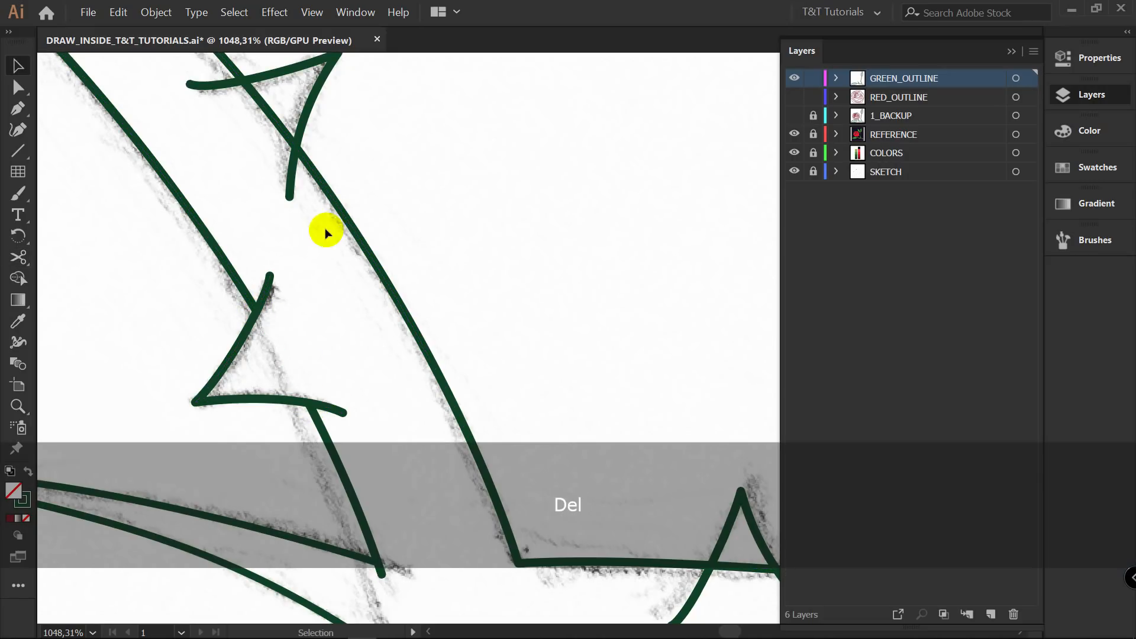
Remove the stem line segment running through the upper thorn of the short stem with Shape Builder.
key("space")
left_click_drag(368, 184, 436, 333)
key("v")
key("alt")
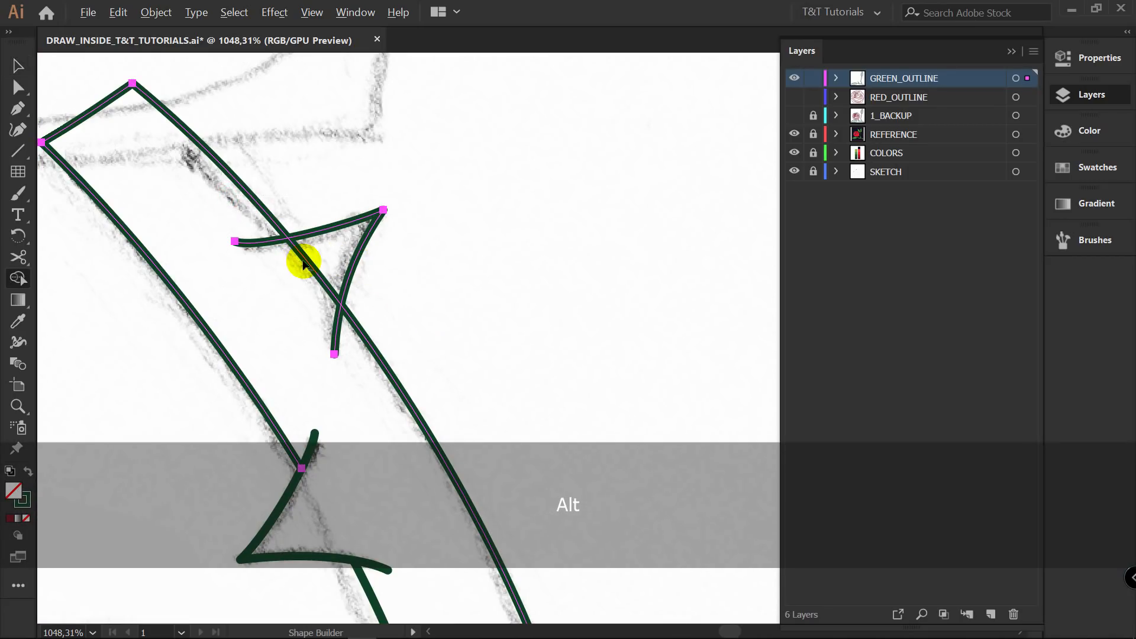
left_click(307, 264, "alt")
key("v")
left_click(411, 278)
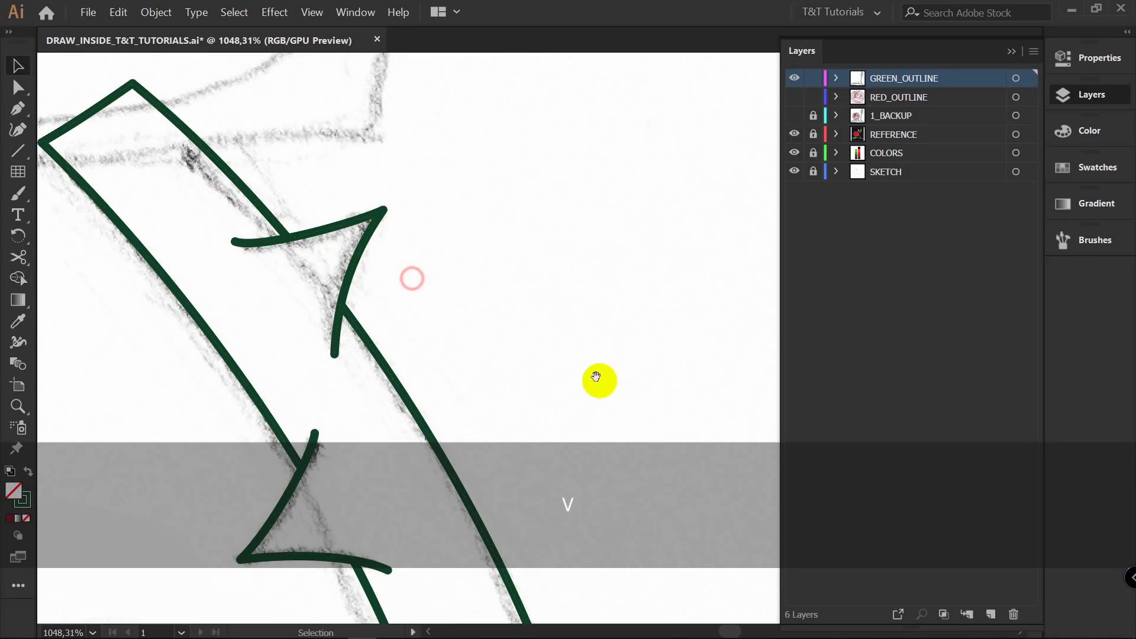
Remove the segment across the thorn on the horizontal branch's upper edge, between the two upright stems, with Shape Builder.
mouse_move(596, 379)
left_mouse_down()
mouse_move(321, 193)
mouse_move(533, 388)
left_mouse_up()
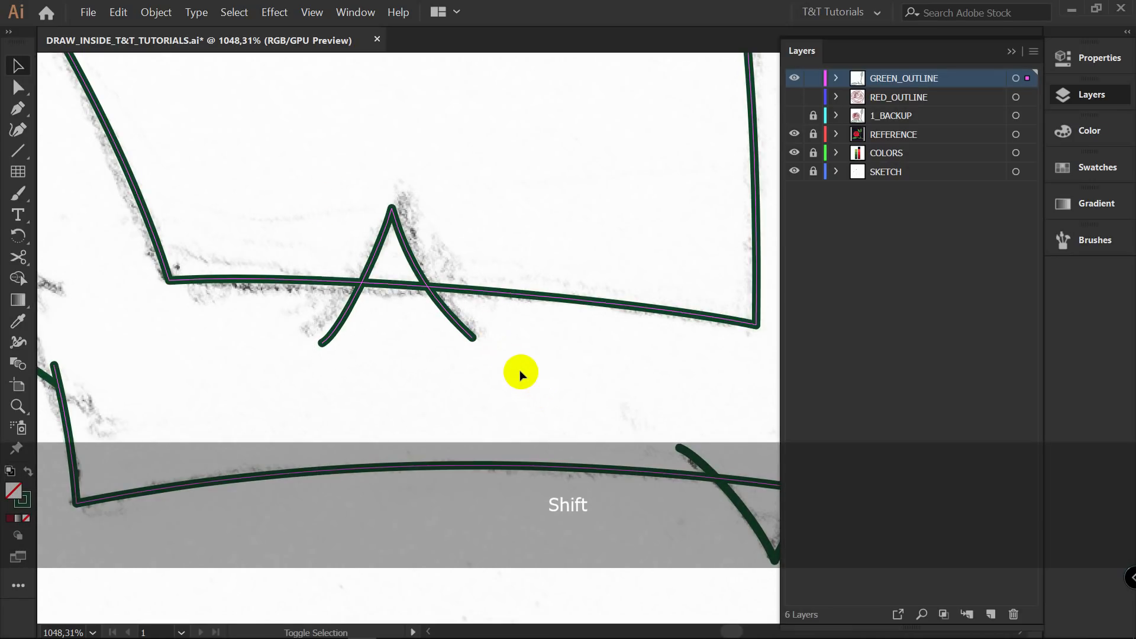
key("shift+m")
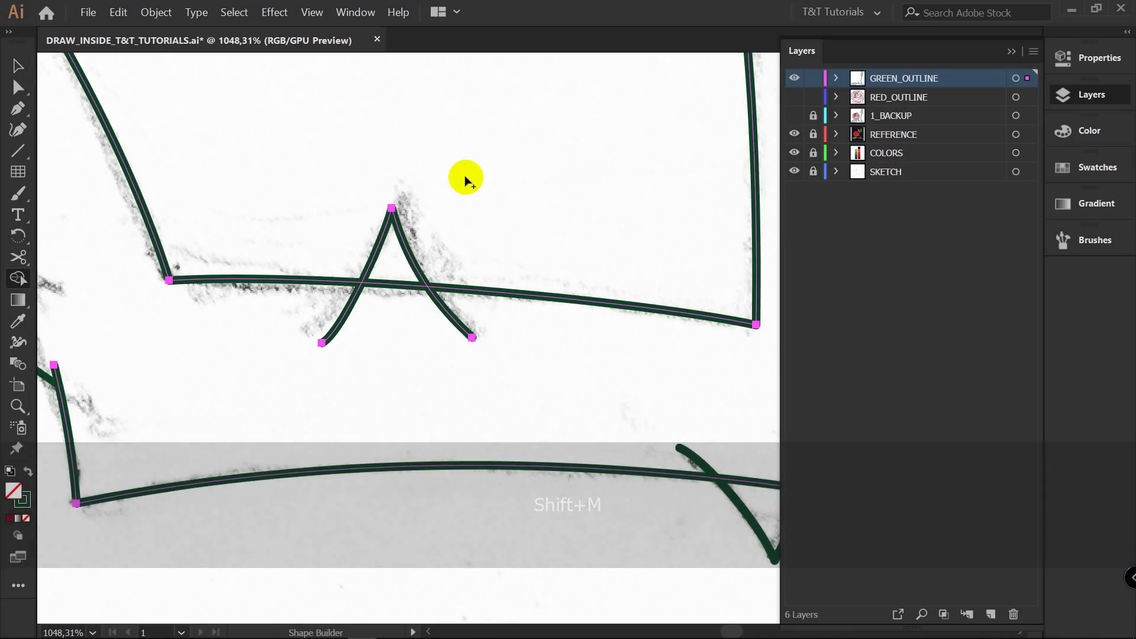
key("alt")
left_click_drag(400, 329, 394, 260, "alt")
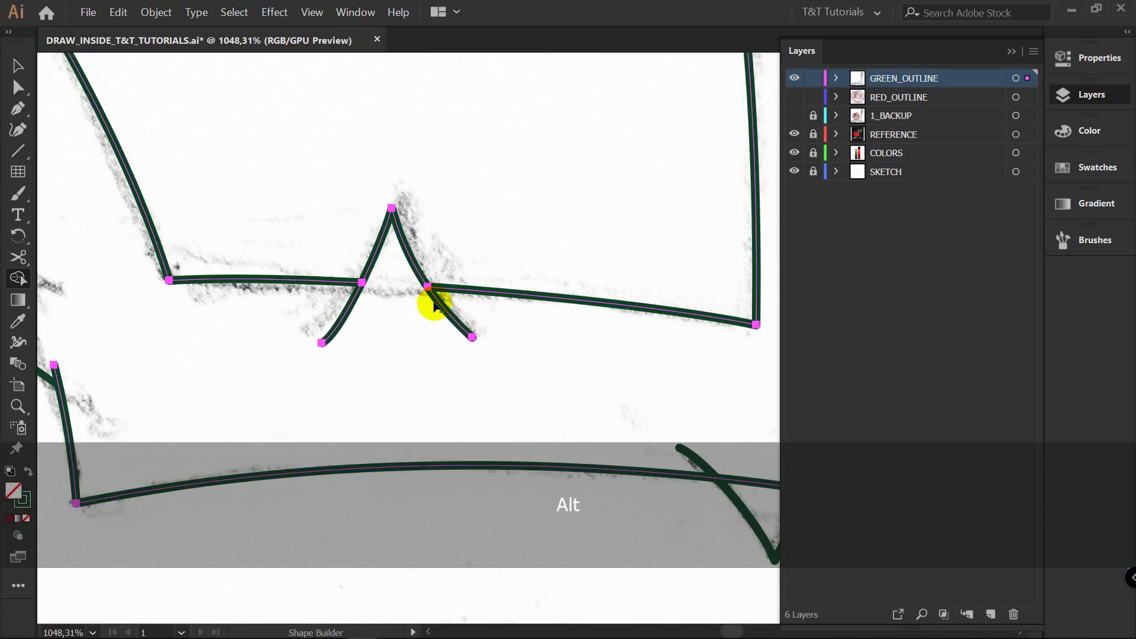
key("v")
left_click(480, 251)
Remove the segment across the middle thorn on the horizontal branch's lower edge with Shape Builder.
key("space")
left_click_drag(631, 281, 291, 175)
key("v")
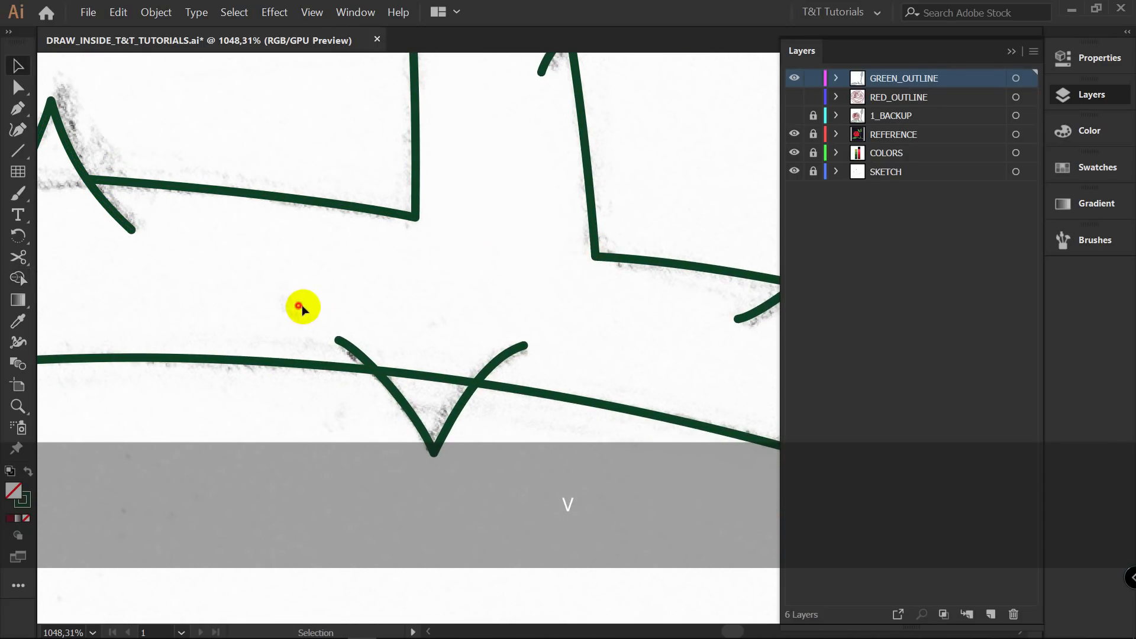
left_click_drag(298, 306, 577, 473)
key("shift+m")
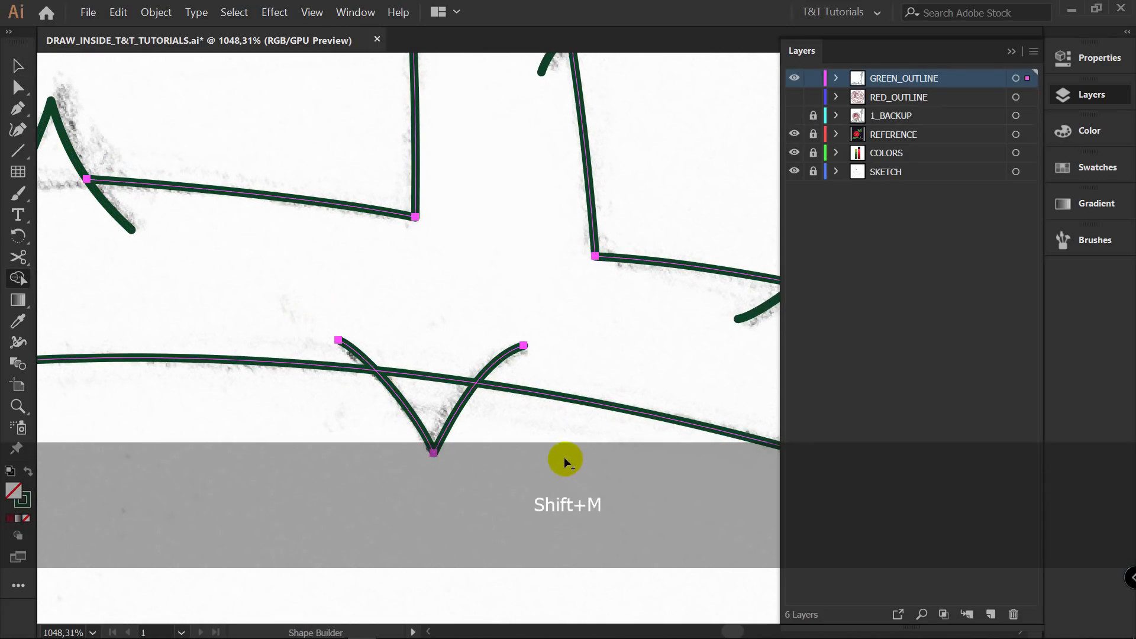
mouse_move(432, 266)
left_mouse_down("alt")
mouse_move(430, 402)
mouse_move(395, 314)
mouse_move(223, 317)
left_mouse_up("alt")
key("v")
Cut the branch's upper edge with Scissors at both crossings of the thorn beyond the tall stem and delete the segment between.
key("space")
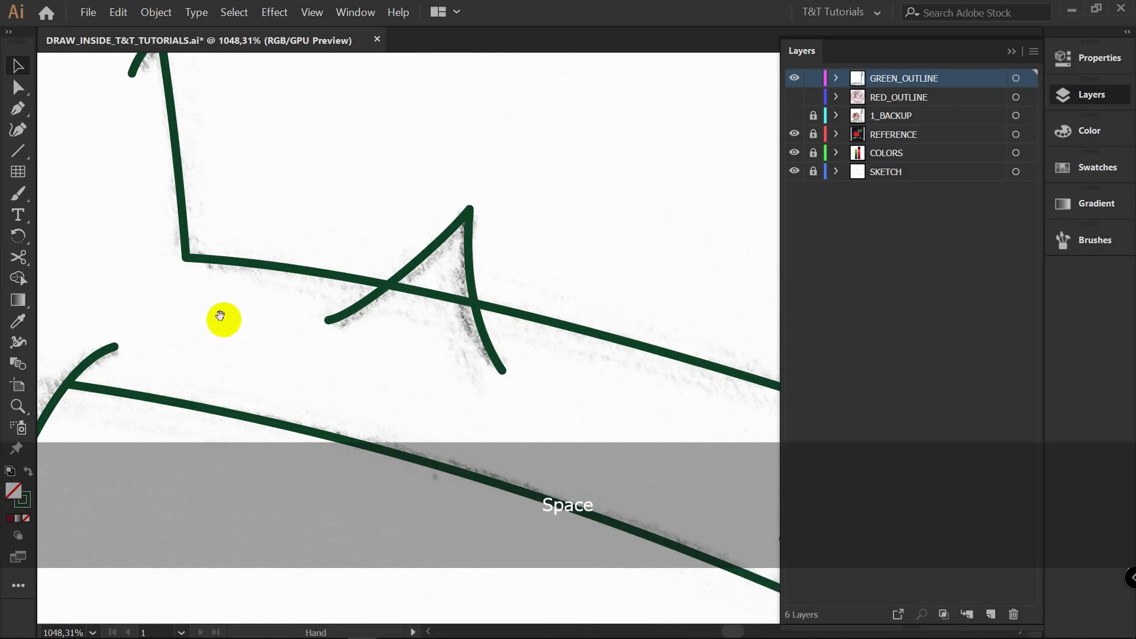
key("c")
left_click(386, 282)
left_click(471, 303)
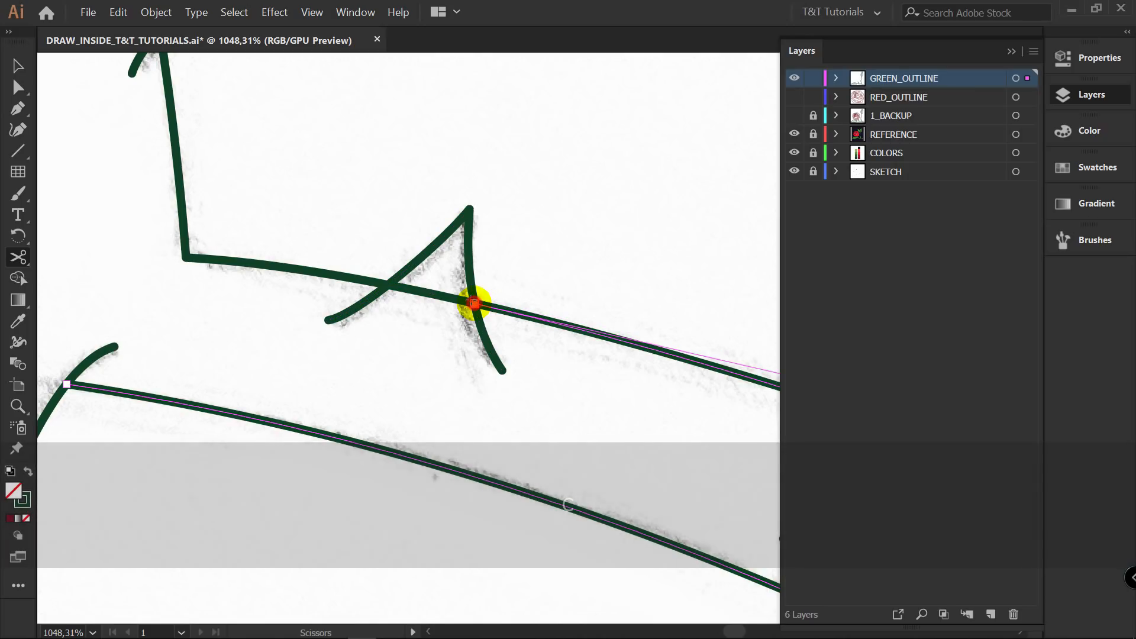
key("v")
left_click(456, 285)
left_click(448, 299)
key("Delete")
Cut a short piece out of the branch's upper edge between the tall stem's corner and the adjacent thorn with Scissors and delete it.
key("space")
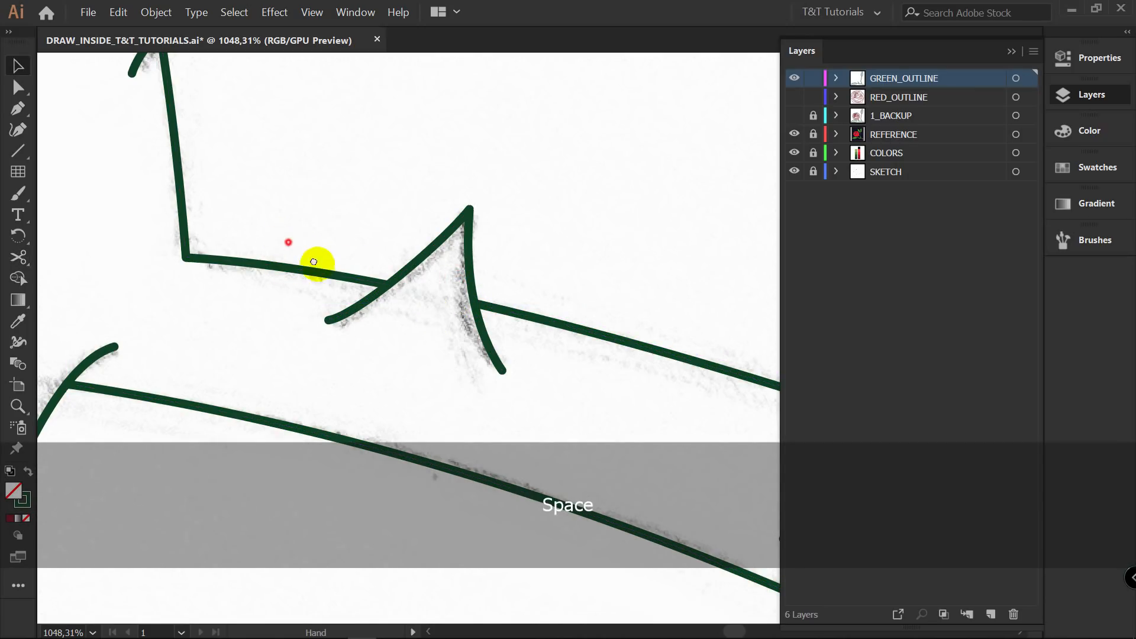
left_click_drag(320, 259, 368, 332)
key("v")
left_click(366, 332)
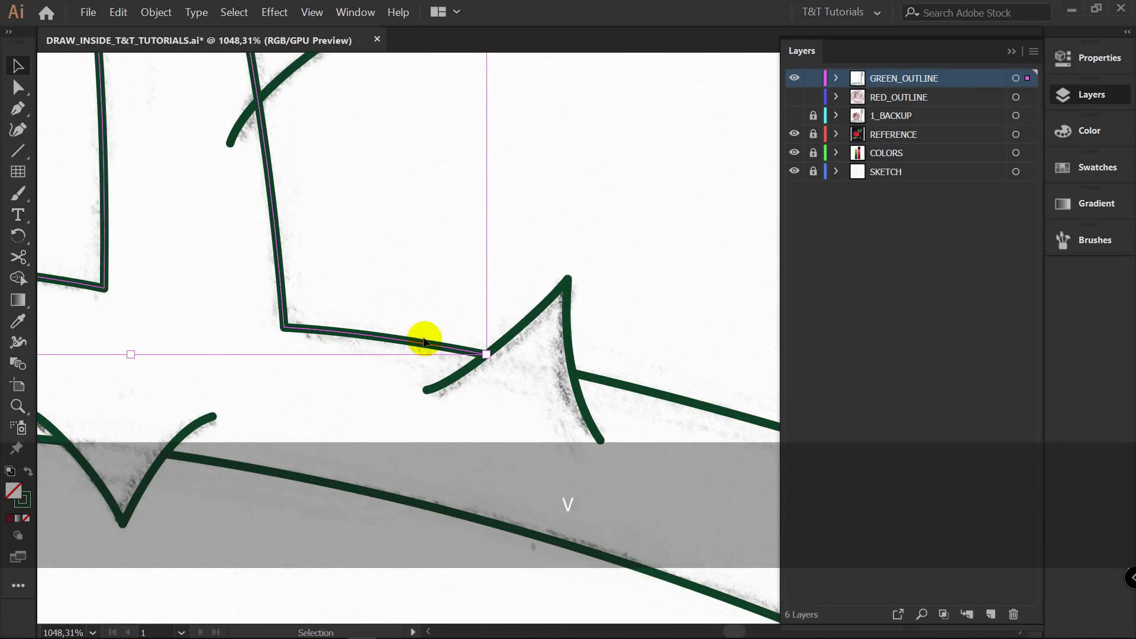
key("c")
left_click(358, 334)
left_click(420, 343)
key("v")
left_click(406, 307)
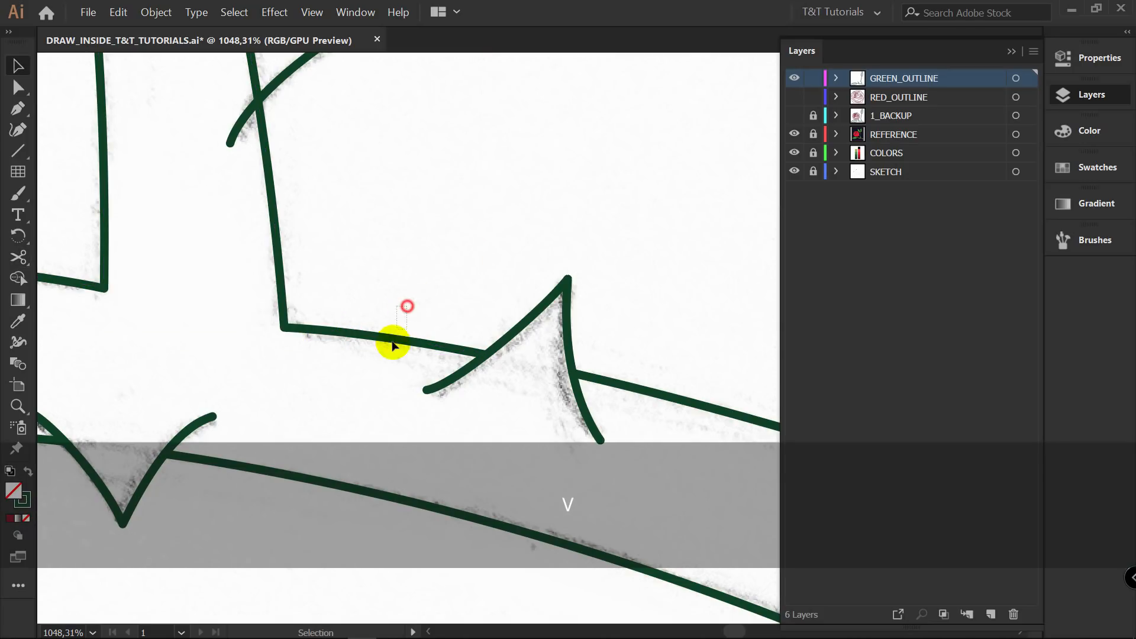
left_click(392, 339)
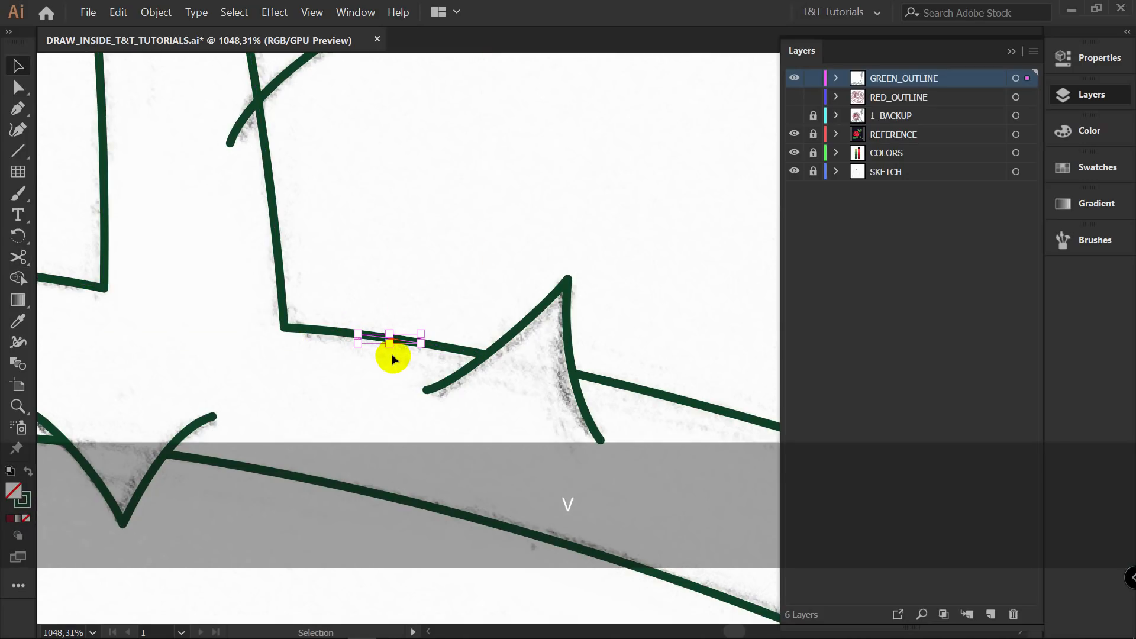
key("Delete")
Return to the whole-artboard view and show the RED_OUTLINE layer.
key("z")
left_click(436, 301, "alt")
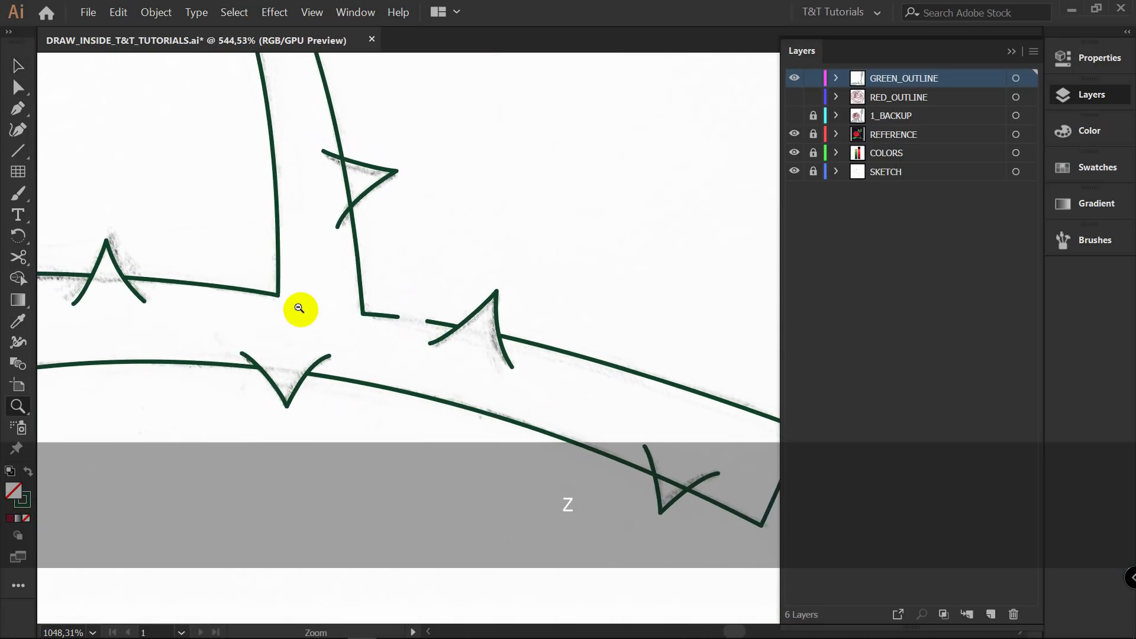
key("ctrl+0")
key("v")
left_click(794, 97)
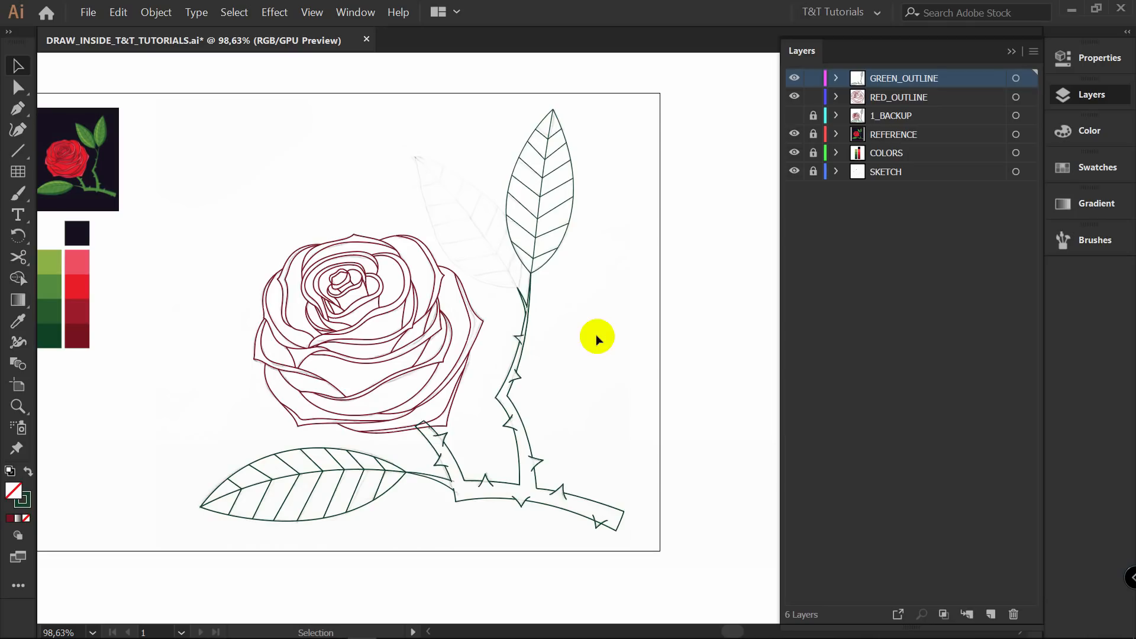
Create a layer named 2_BACKUP below RED_OUTLINE and place copies of the GREEN_OUTLINE and RED_OUTLINE layers in it.
left_click(990, 615)
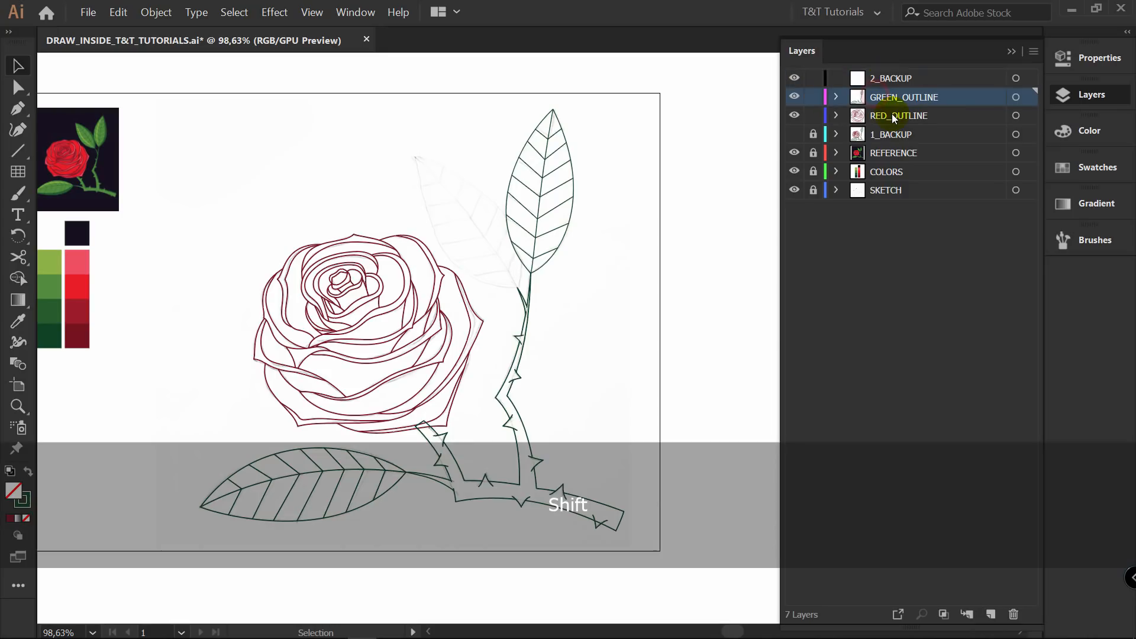
left_click(893, 116, "shift")
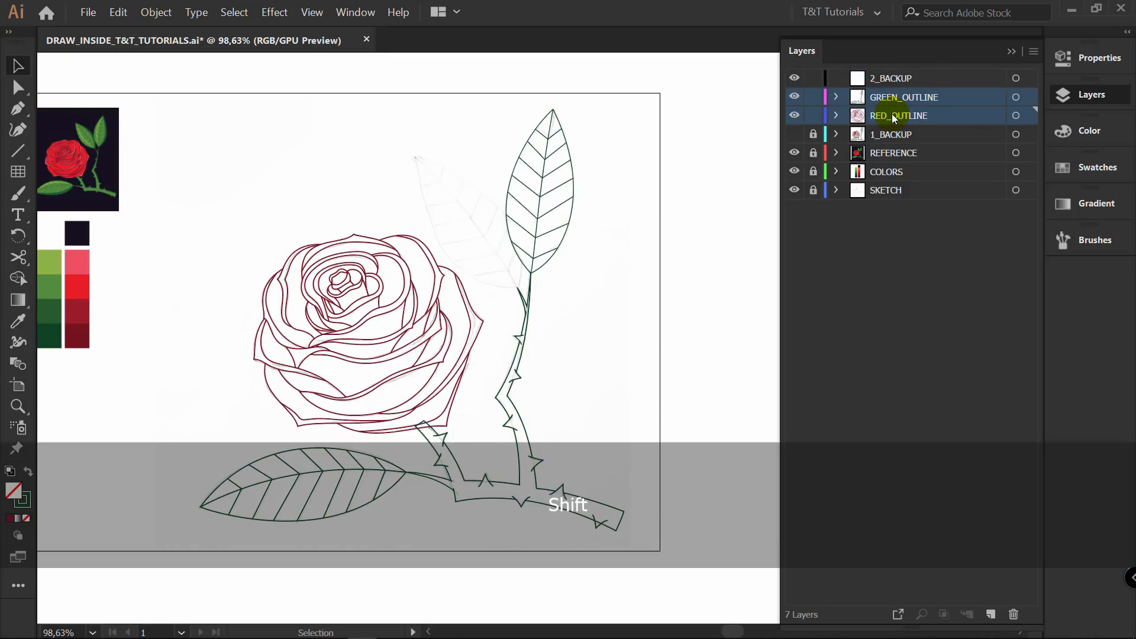
mouse_move(894, 101)
left_mouse_down()
mouse_move(889, 74)
mouse_move(902, 122)
left_mouse_up()
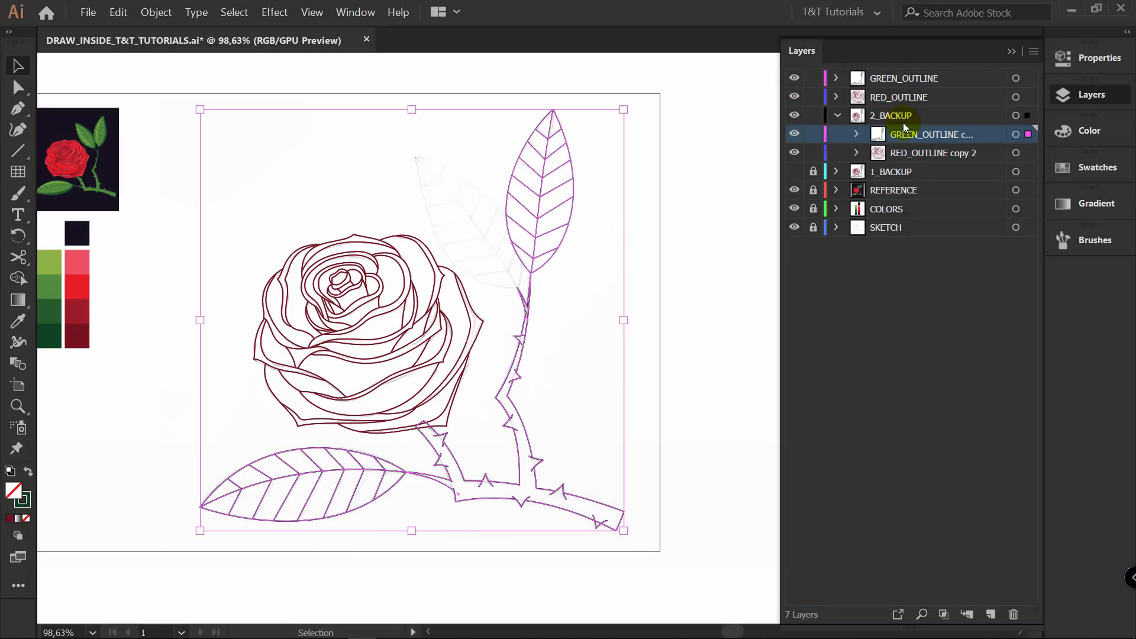
Collapse, lock and hide the 2_BACKUP layer.
left_click(842, 115)
left_click(813, 116)
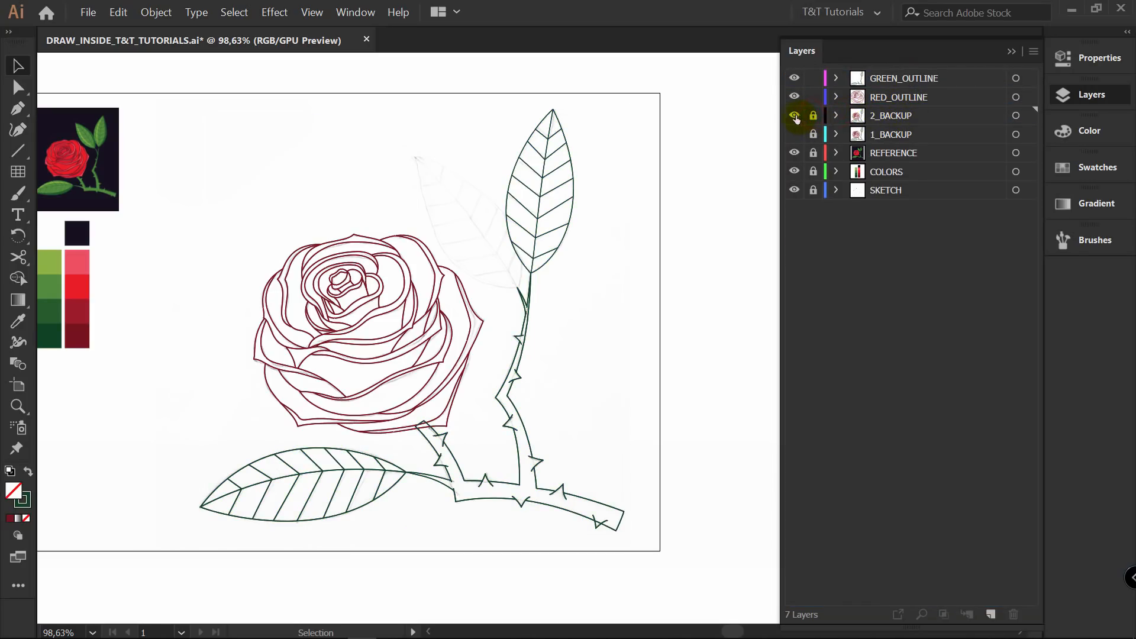
left_click(794, 115)
Examine the rose's red stroke paths up close and in the overall drawing.
scroll(507, 209, "up", 1)
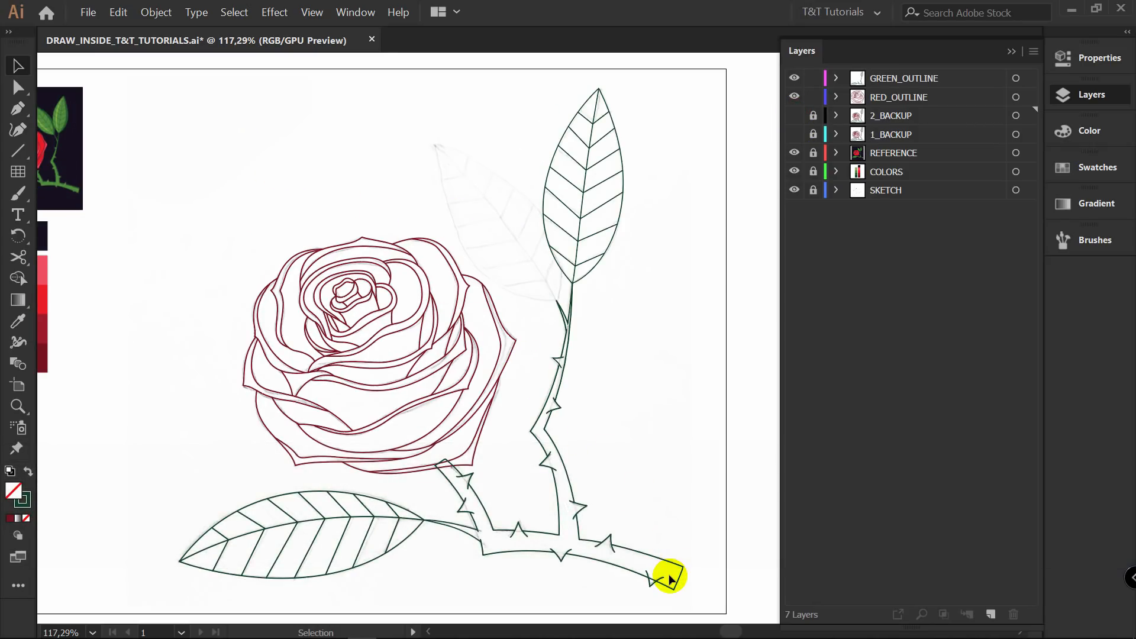
key("z")
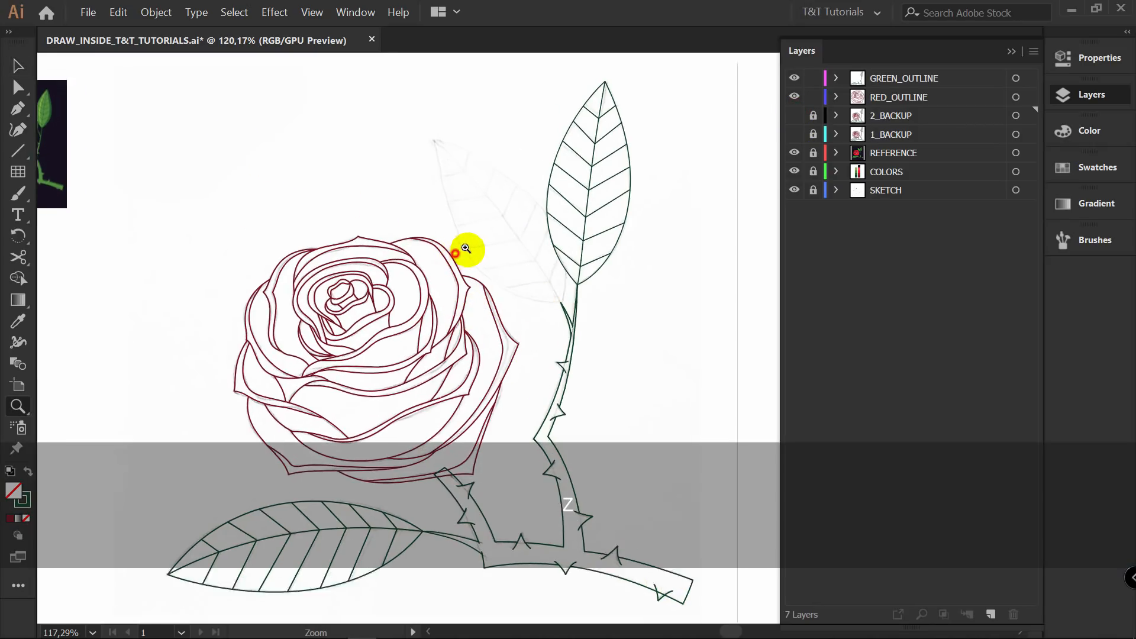
left_click_drag(464, 246, 744, 286)
key("v")
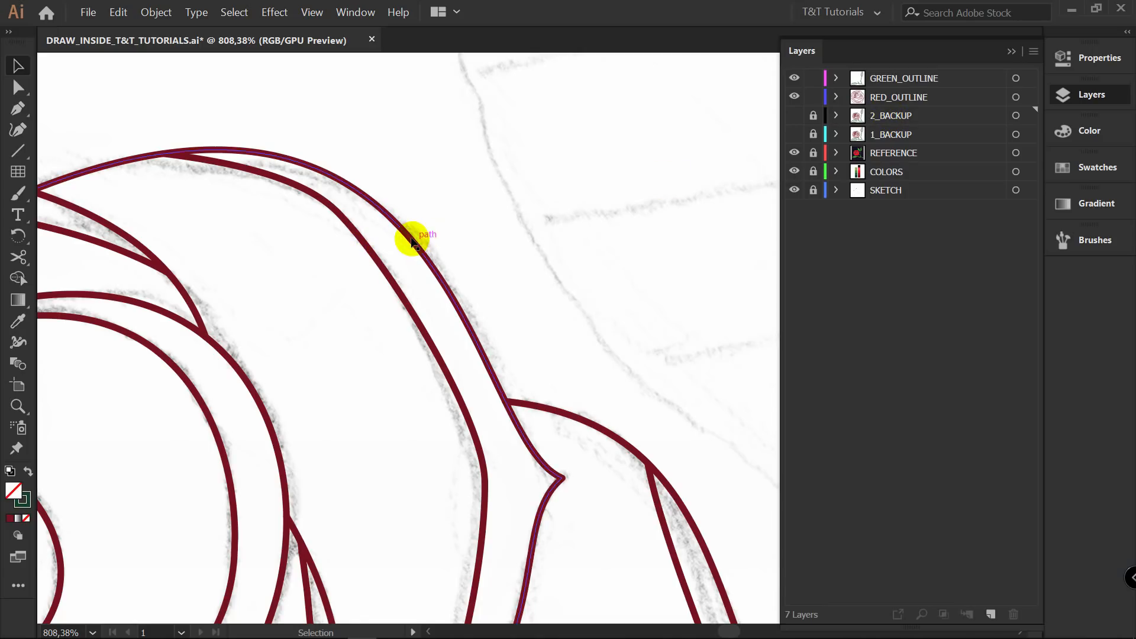
key("z")
left_click_drag(542, 247, 218, 310)
key("ctrl+0")
left_click_drag(482, 287, 360, 185)
key("v")
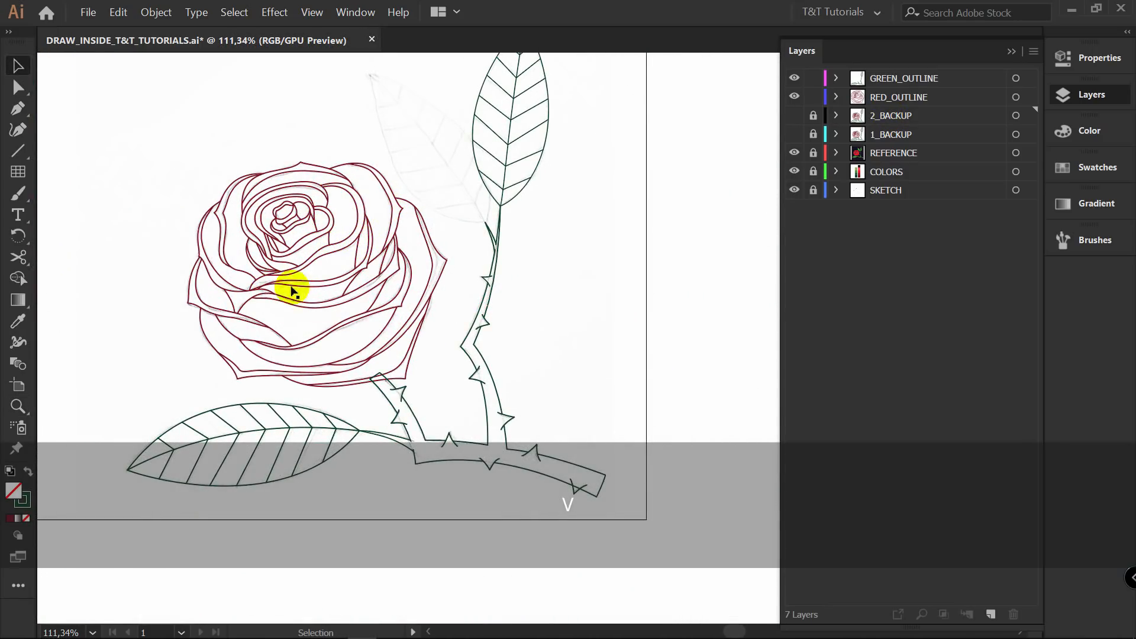
key("z")
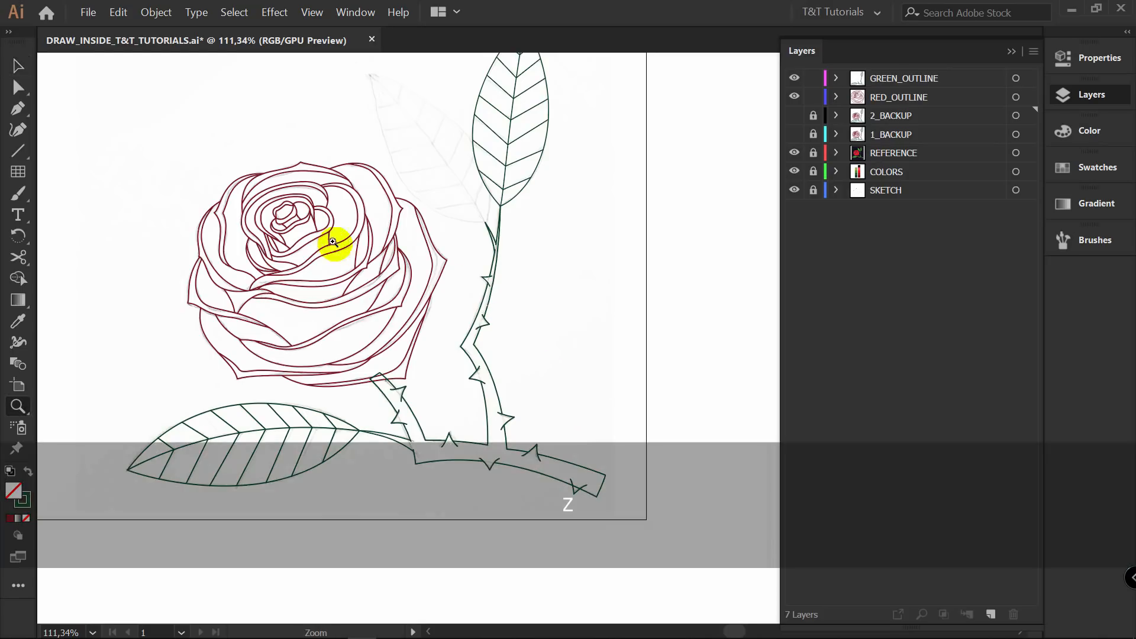
left_click_drag(329, 241, 355, 246)
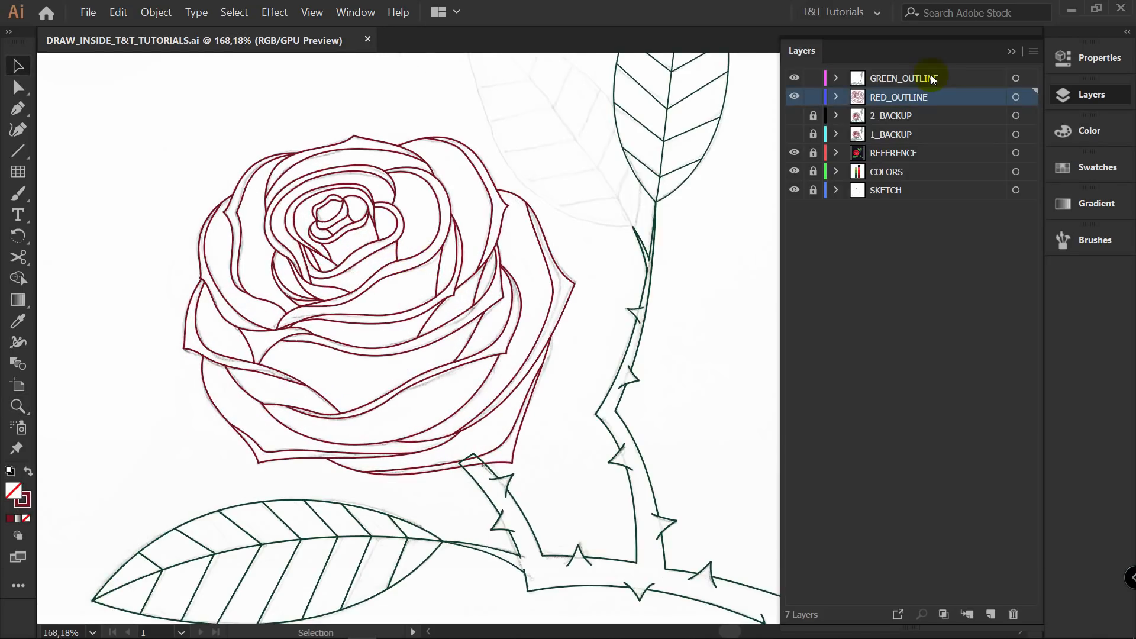
Hide the GREEN_OUTLINE layer and expand all of the RED_OUTLINE artwork into filled shapes.
left_click(794, 78)
left_click(1029, 98)
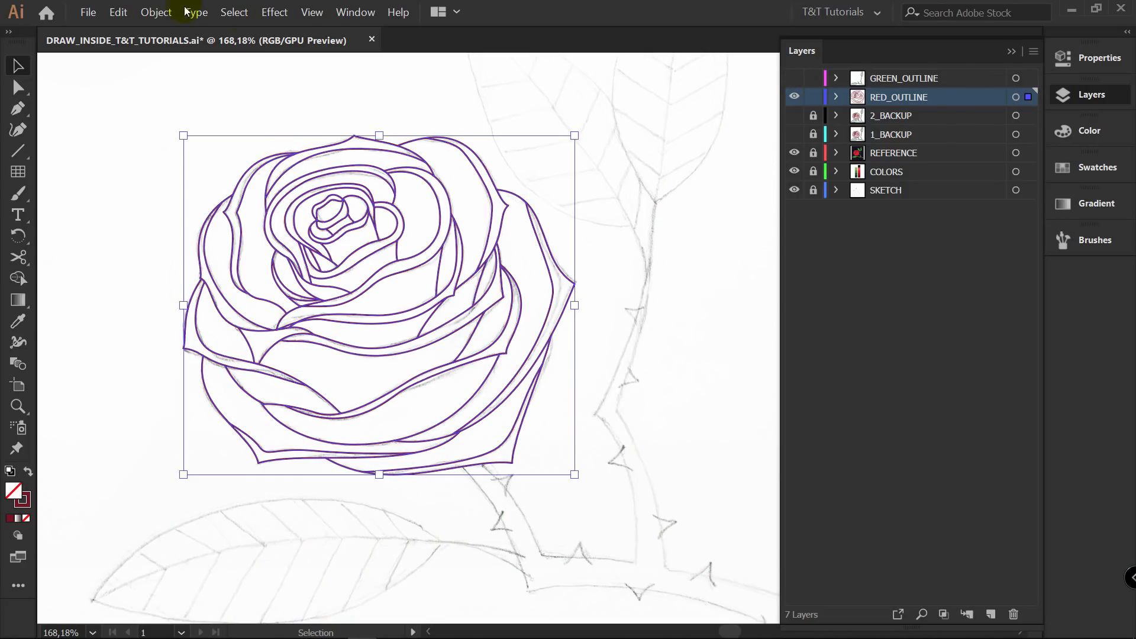
left_click(153, 13)
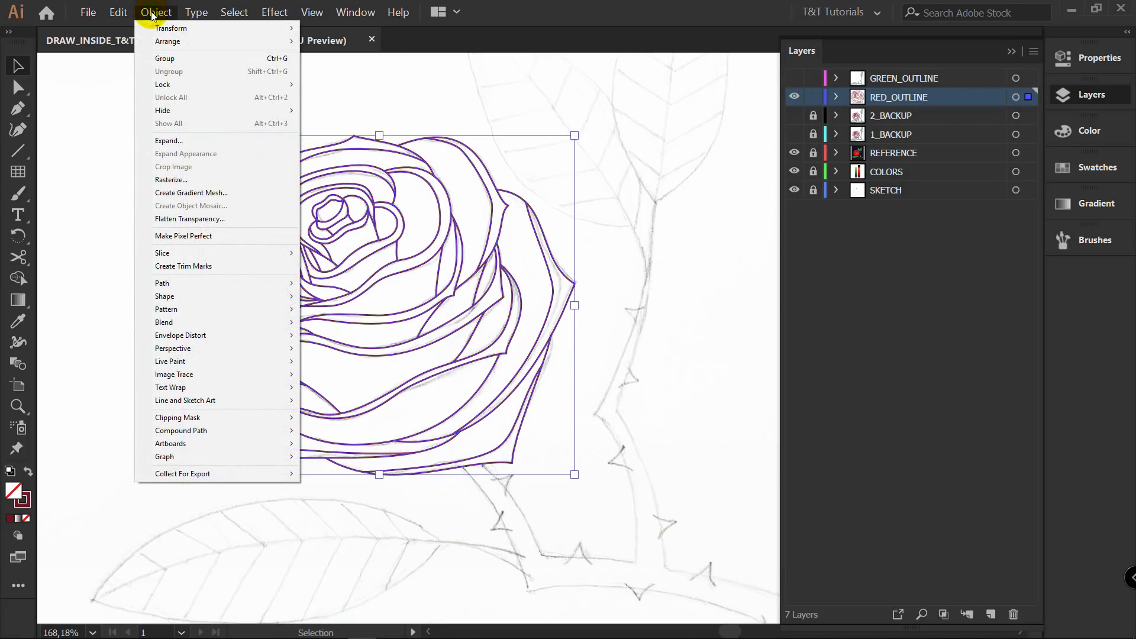
left_click(177, 140)
left_click(523, 428)
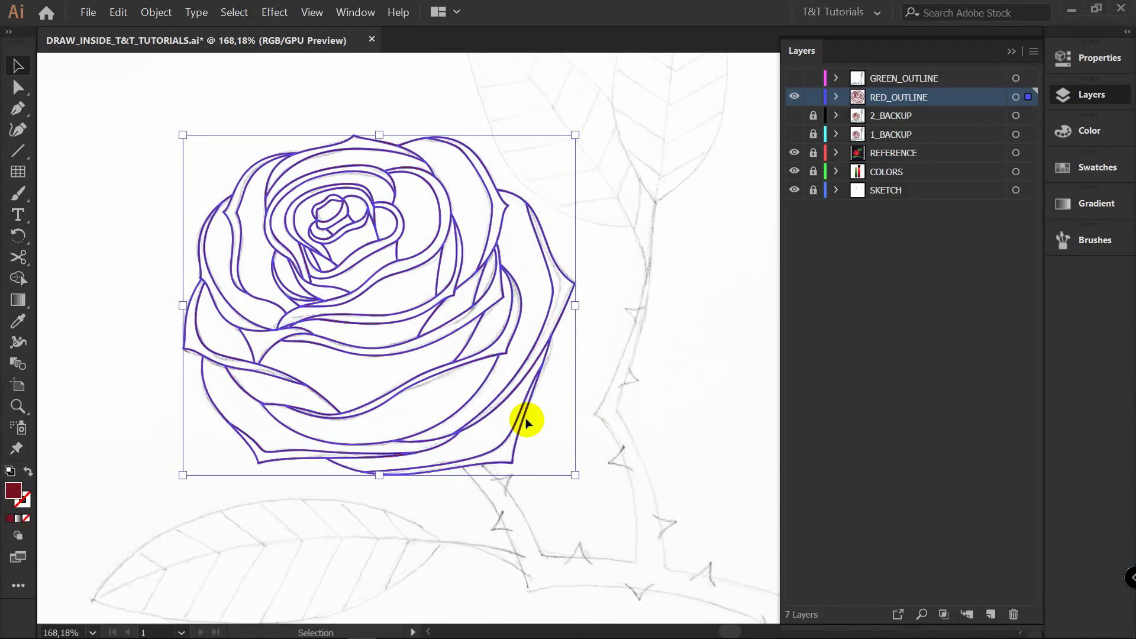
Show the selected rose artwork's properties and inspect the overlapping ends of its expanded outline shapes up close.
left_click(1096, 58)
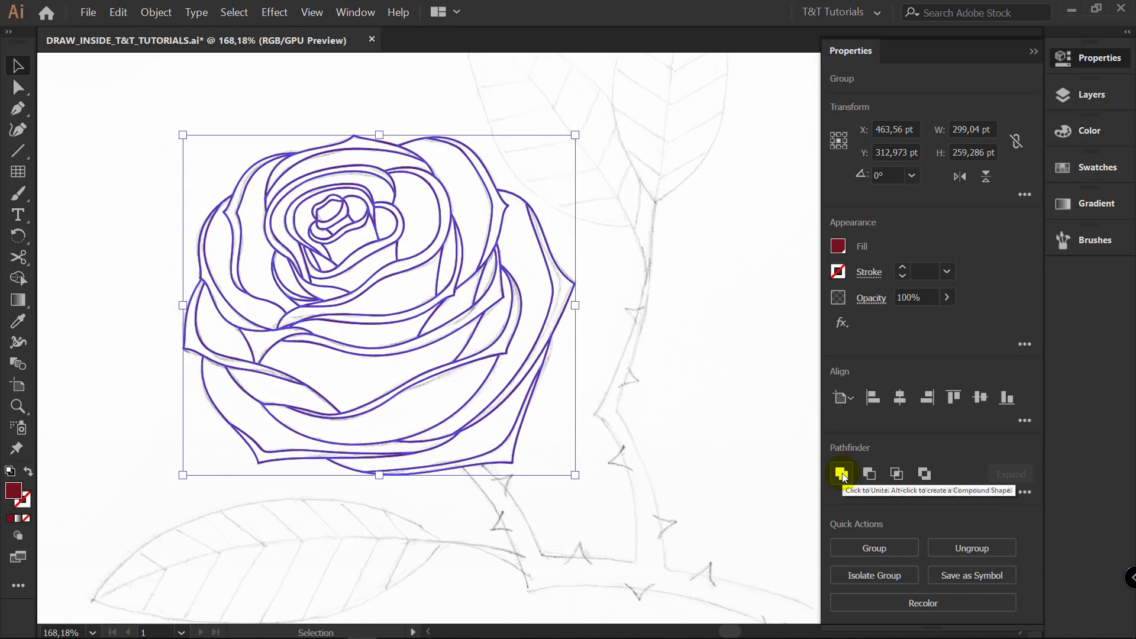
key("z")
left_click_drag(463, 253, 801, 254)
key("v")
scroll(680, 247, "up", 5)
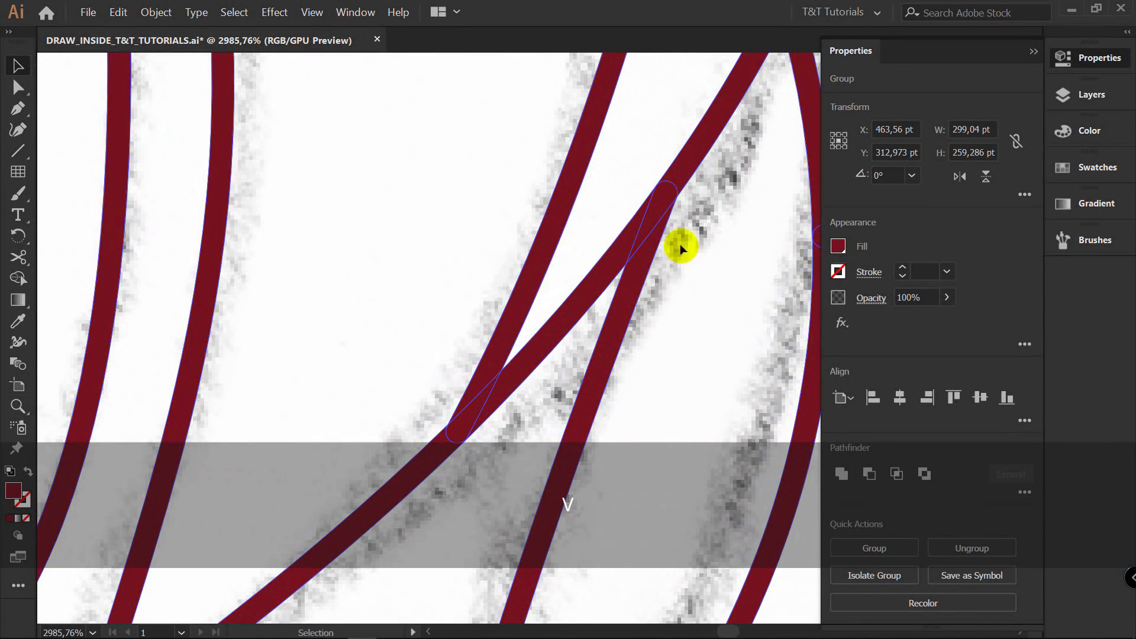
key("z")
left_click_drag(670, 200, 567, 267)
key("v")
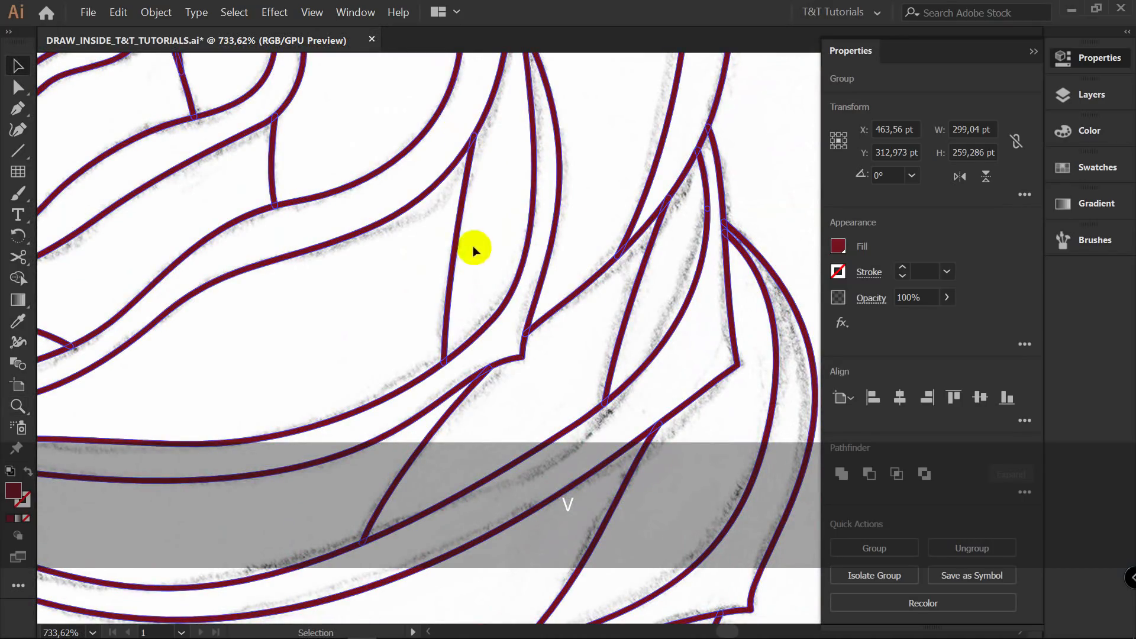
Unite the expanded red rose outlines into a single merged shape and hide the SKETCH layer.
key("z")
left_click_drag(514, 363, 658, 347)
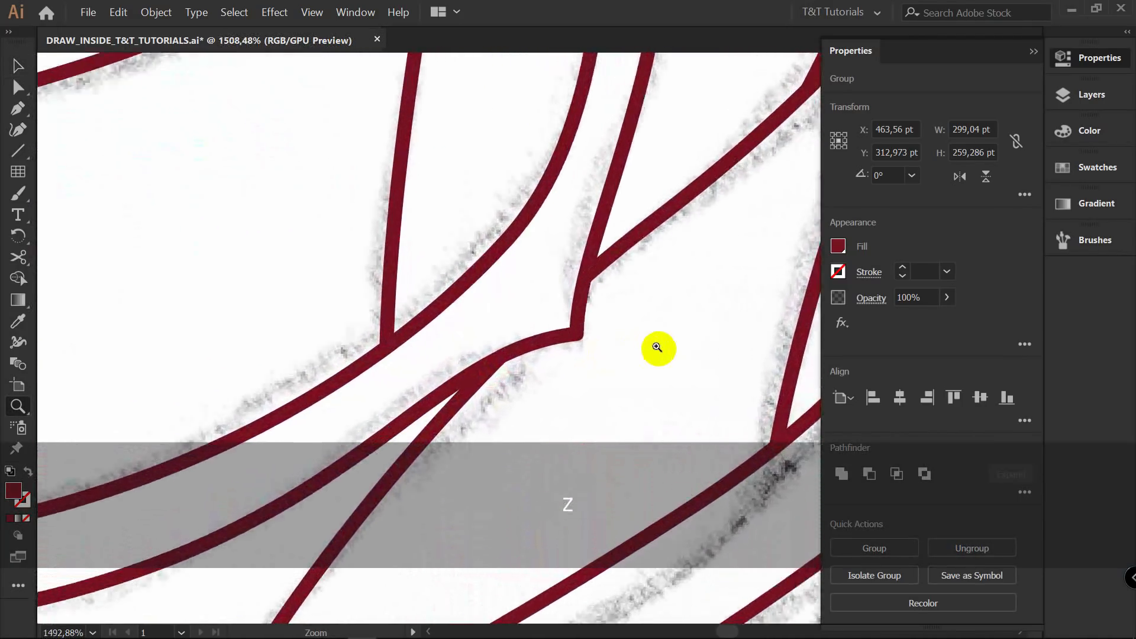
key("v")
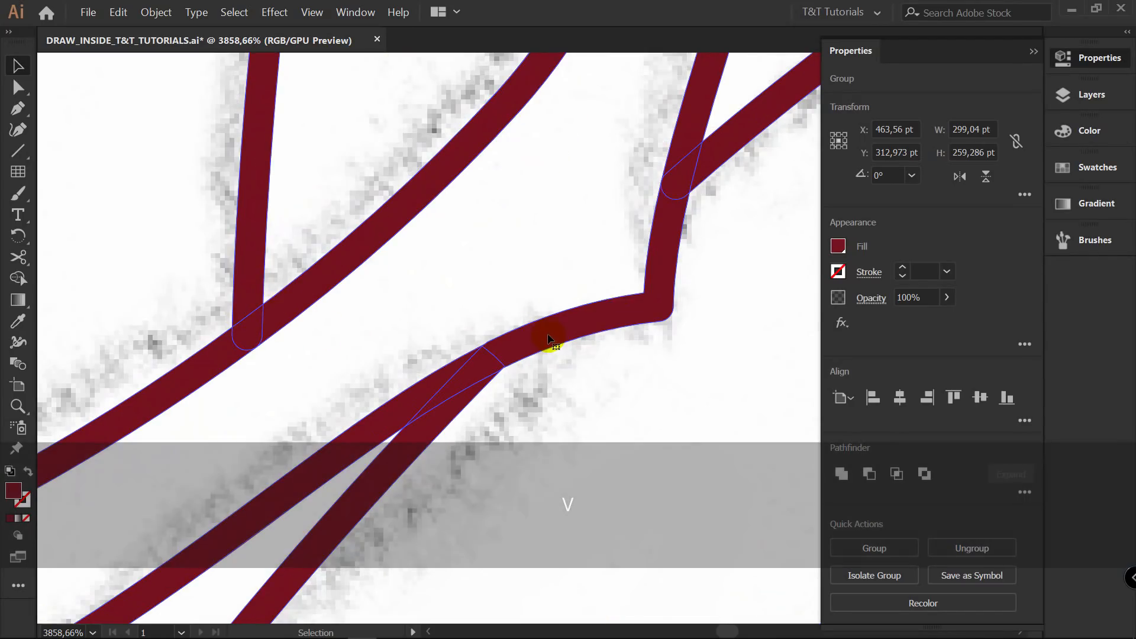
left_click(840, 473)
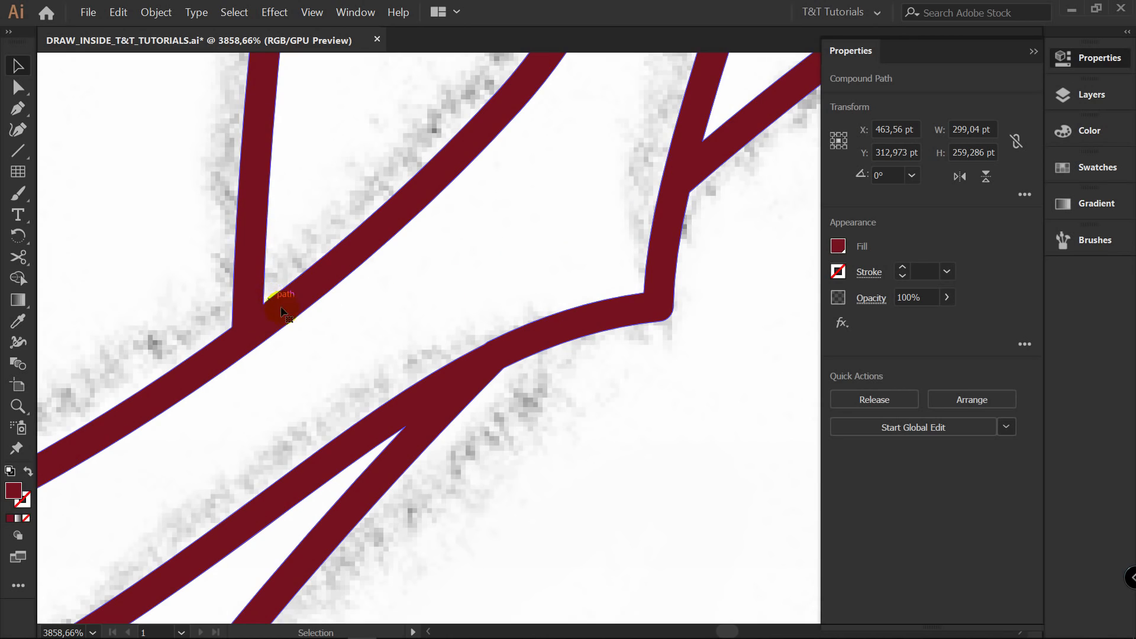
key("z")
left_click_drag(283, 312, 45, 386)
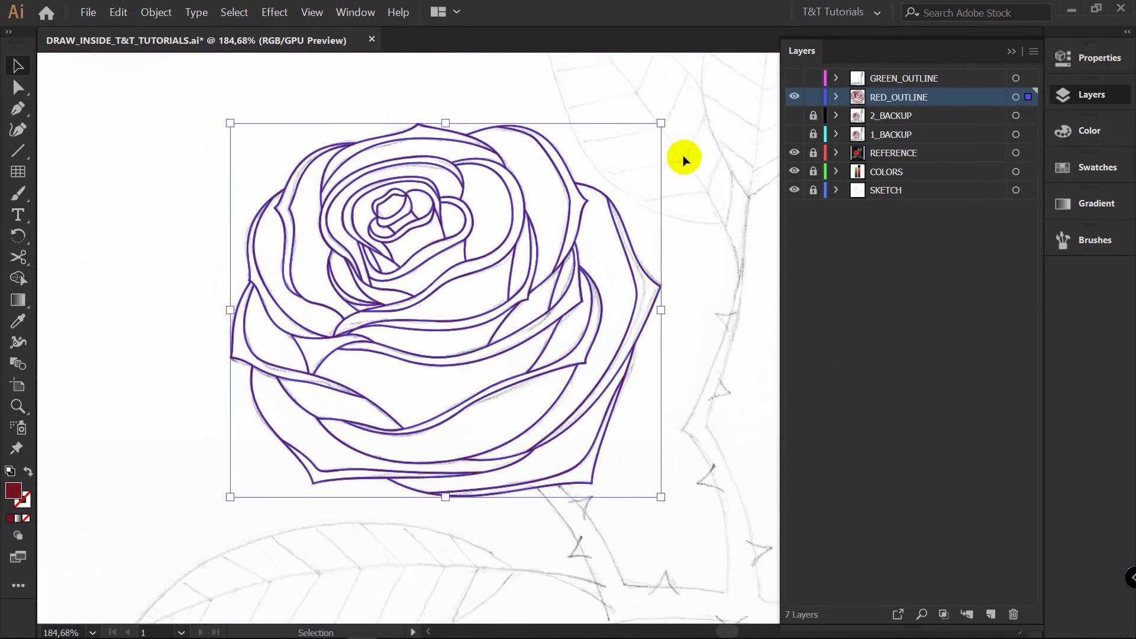
left_click(687, 152)
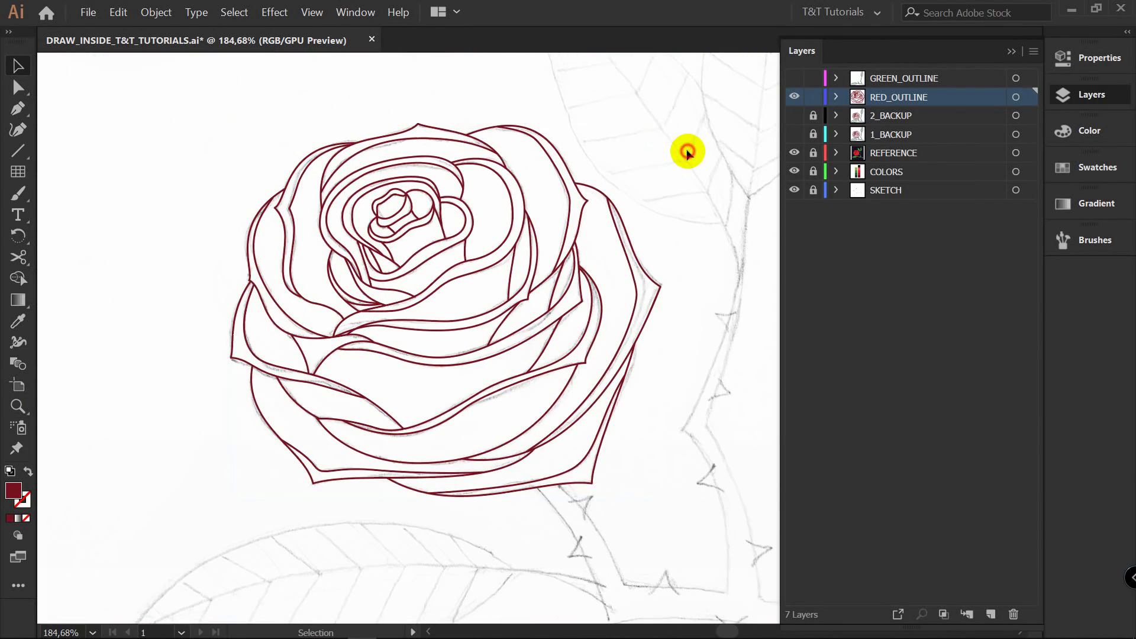
left_click(794, 190)
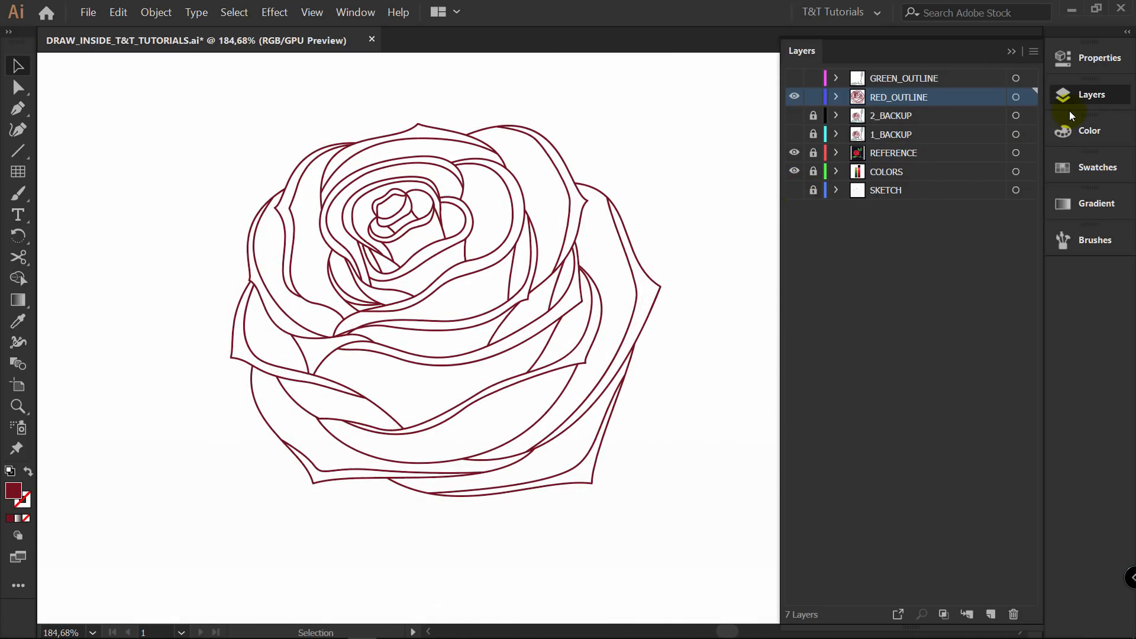
Draw a bright red rectangle about 362 × 323 pt covering the rose and send it behind the outlines.
left_click(1065, 167)
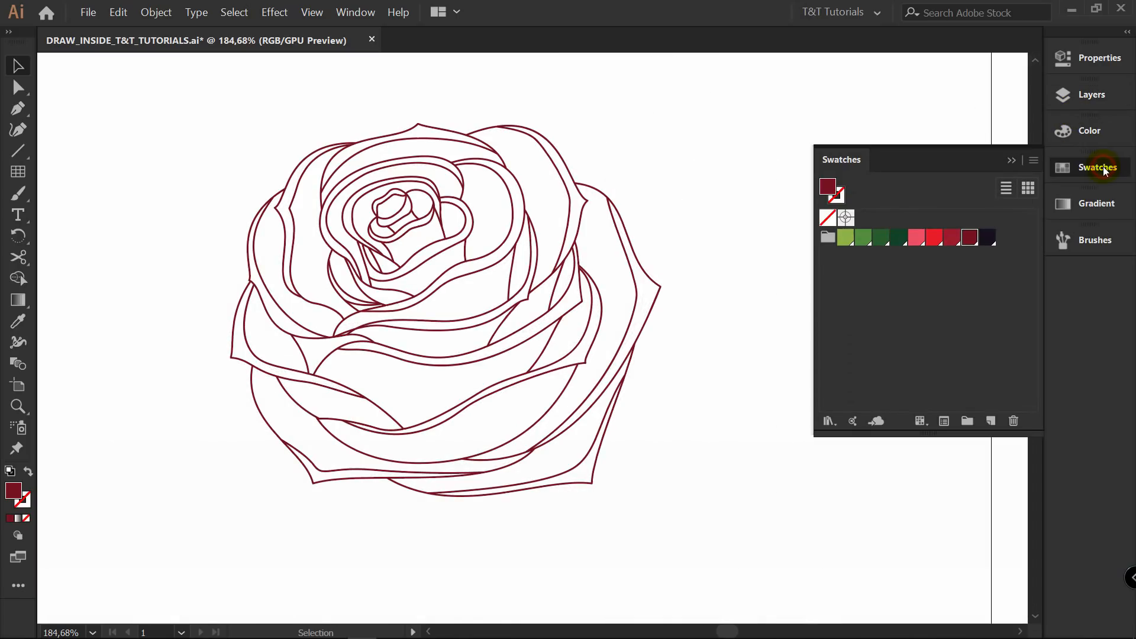
left_click(934, 240)
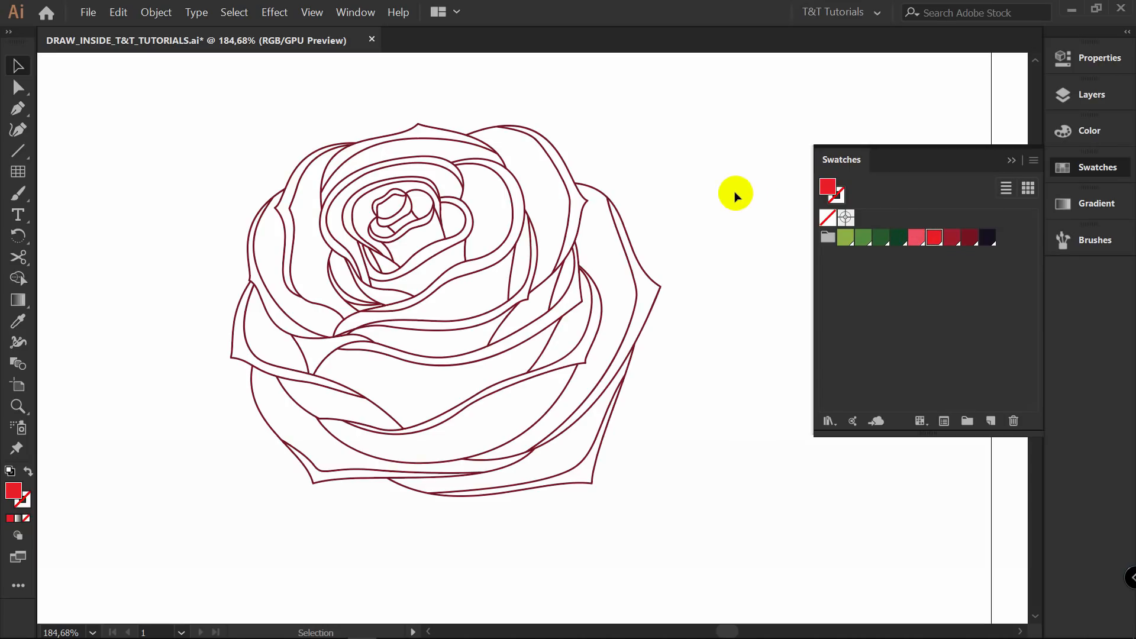
key("m")
left_click_drag(179, 80, 699, 544)
right_click(612, 175)
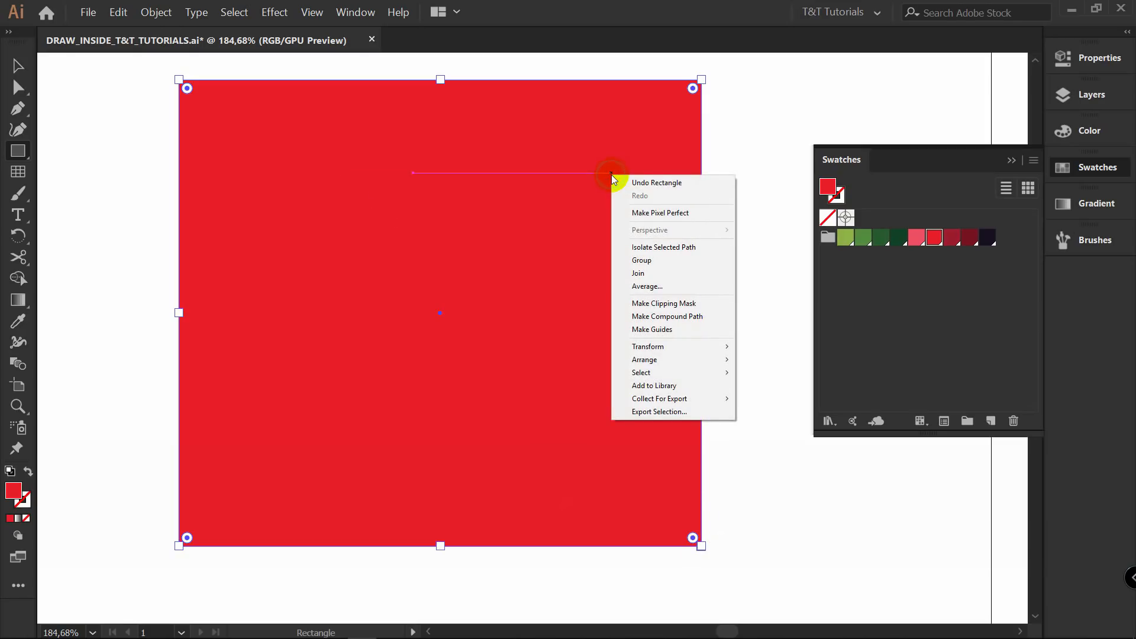
mouse_move(655, 360)
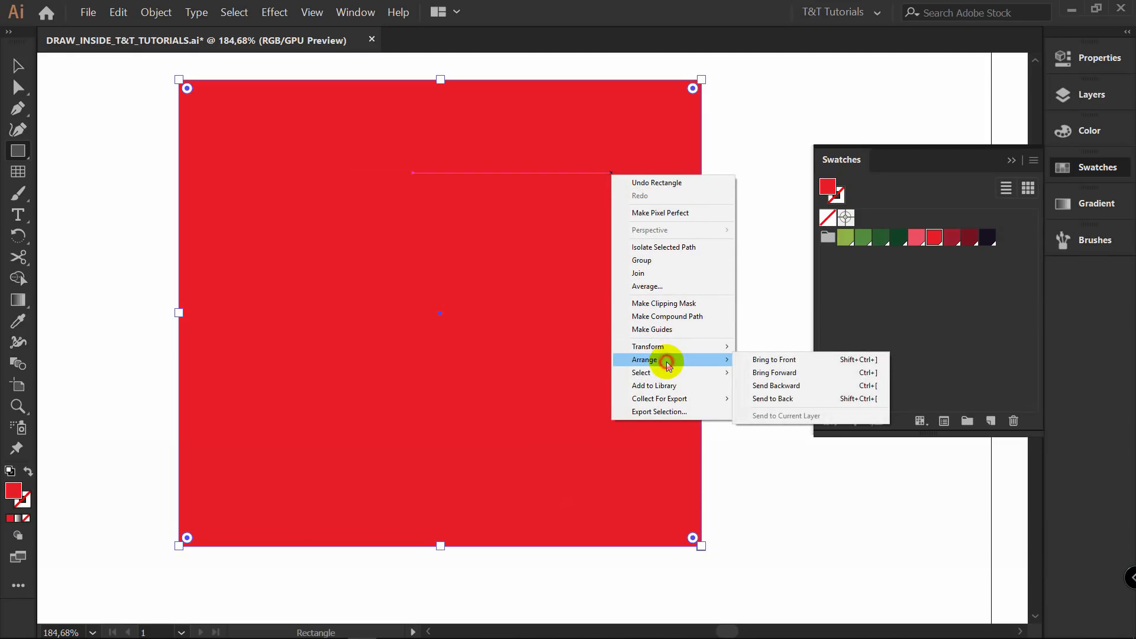
left_click(775, 400)
Select the red rectangle together with the rose outlines and split them with Pathfinder Divide.
key("v")
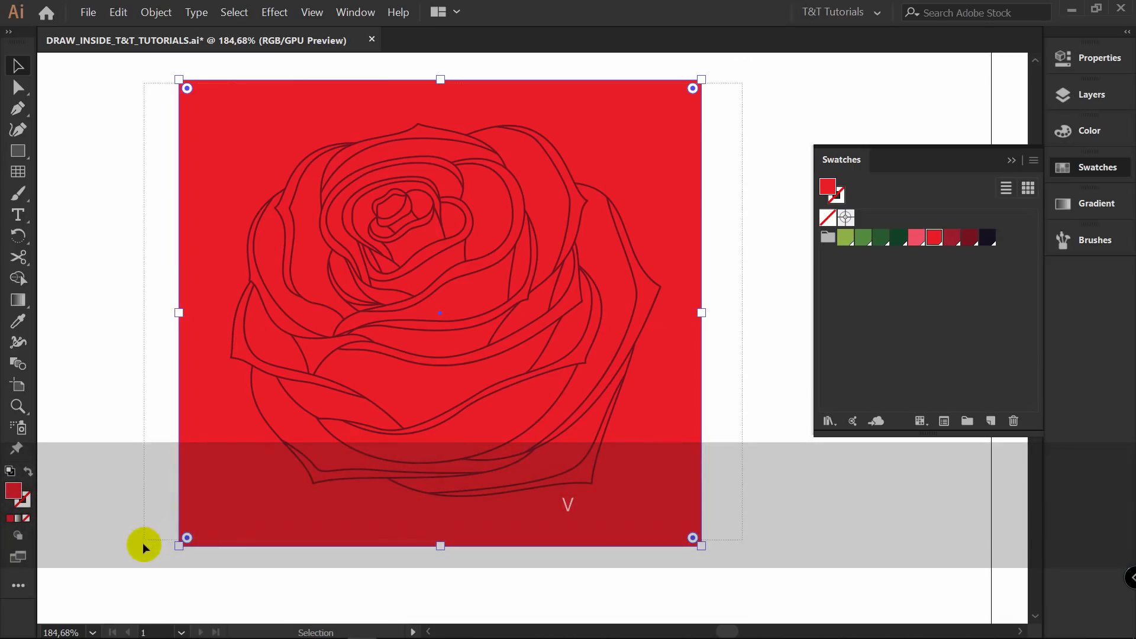
left_click_drag(143, 542, 141, 575)
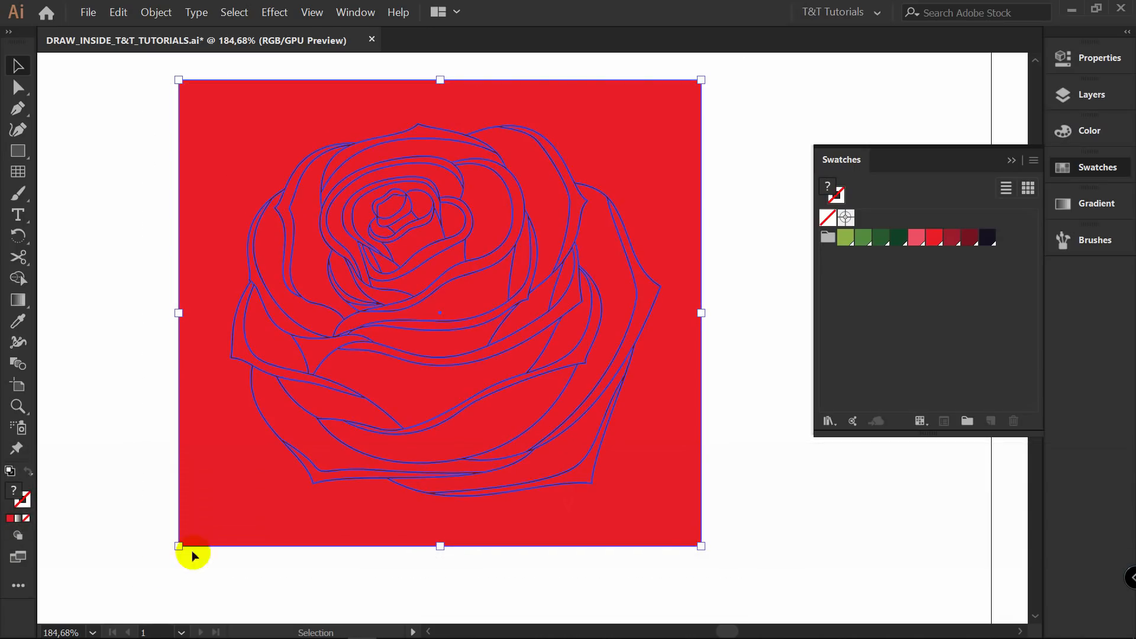
left_click(1100, 58)
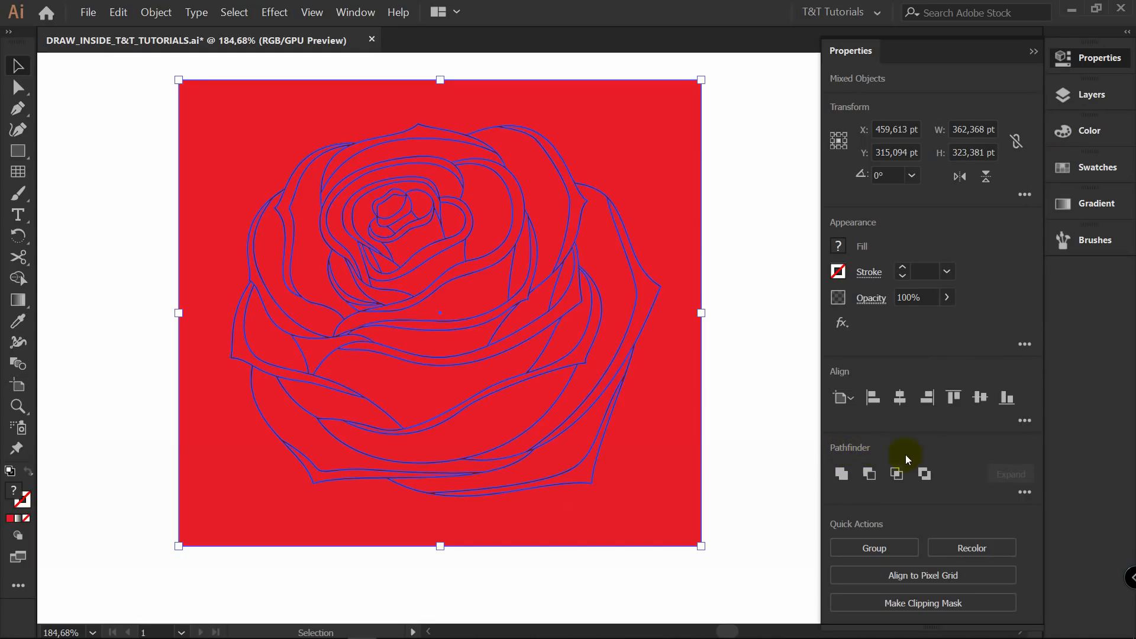
left_click(1027, 497)
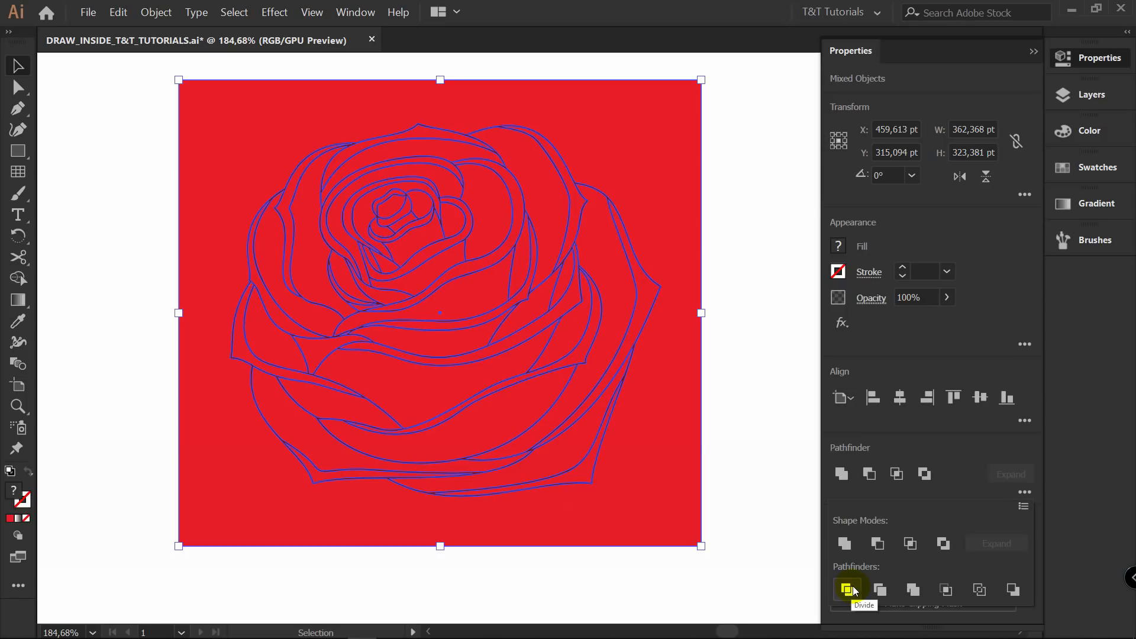
left_click(848, 589)
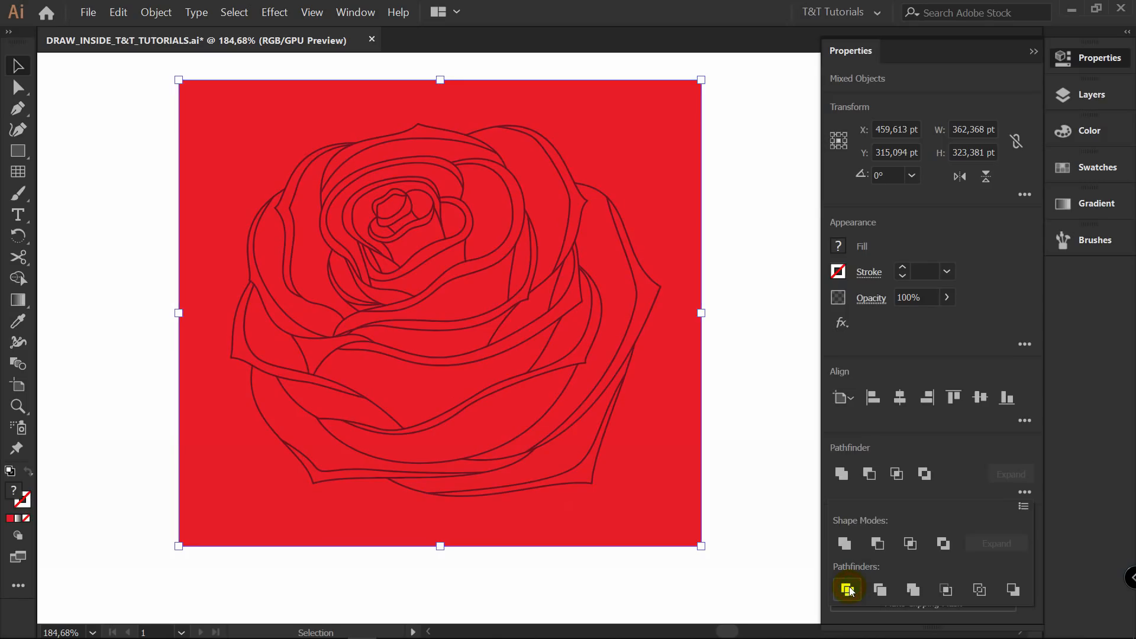
left_click(725, 180)
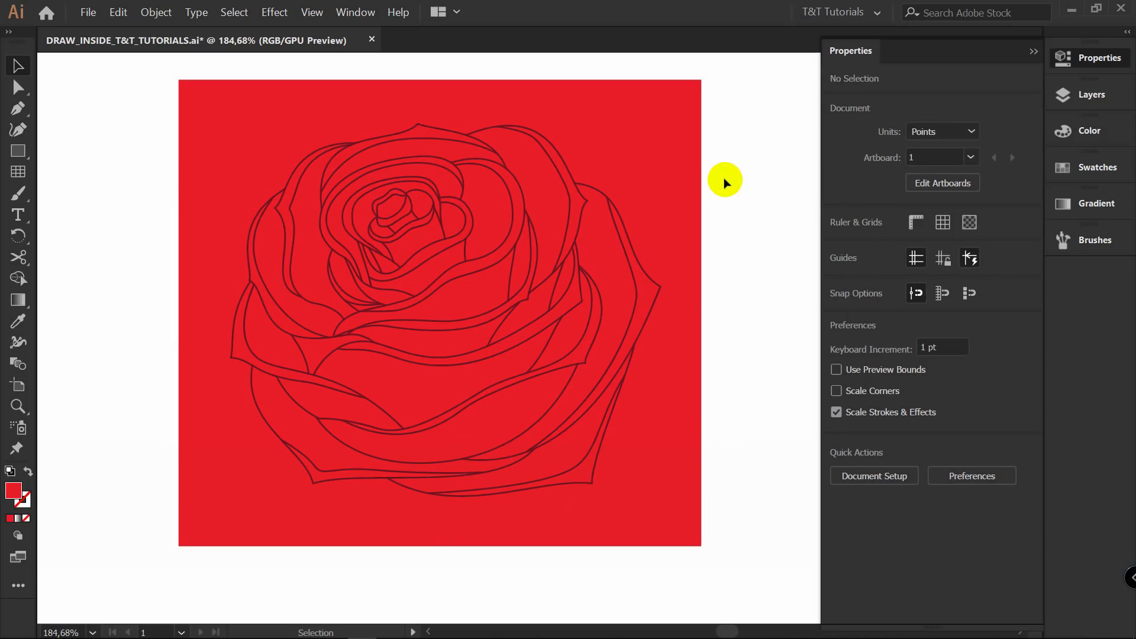
Ungroup the divided artwork and delete the surplus red background around the rose.
left_click(630, 153)
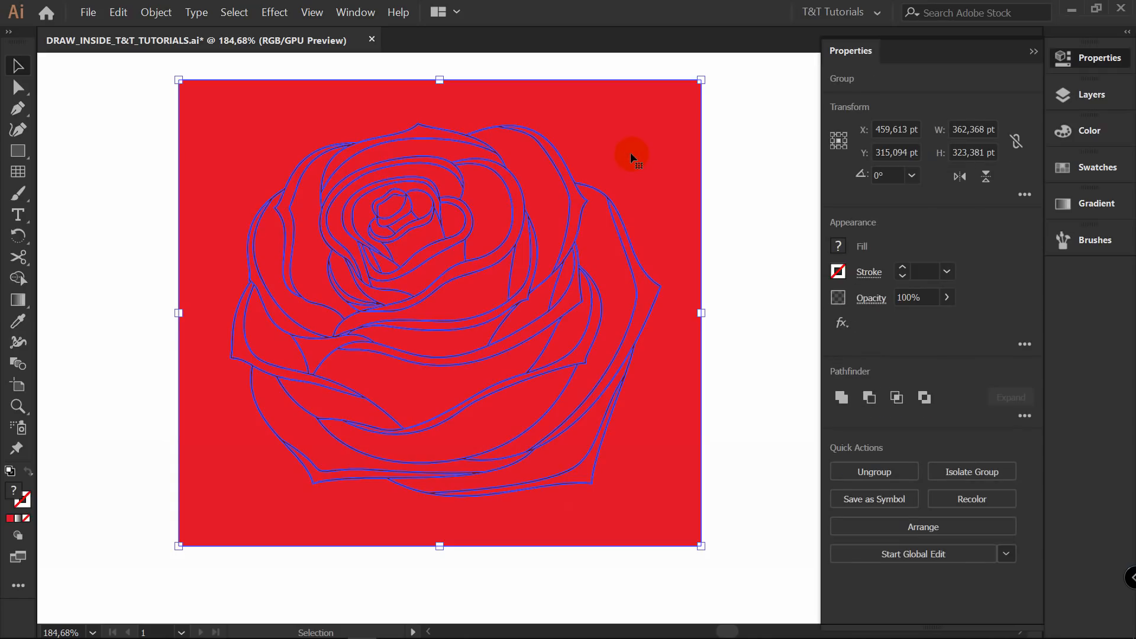
right_click(631, 154)
left_click(665, 254)
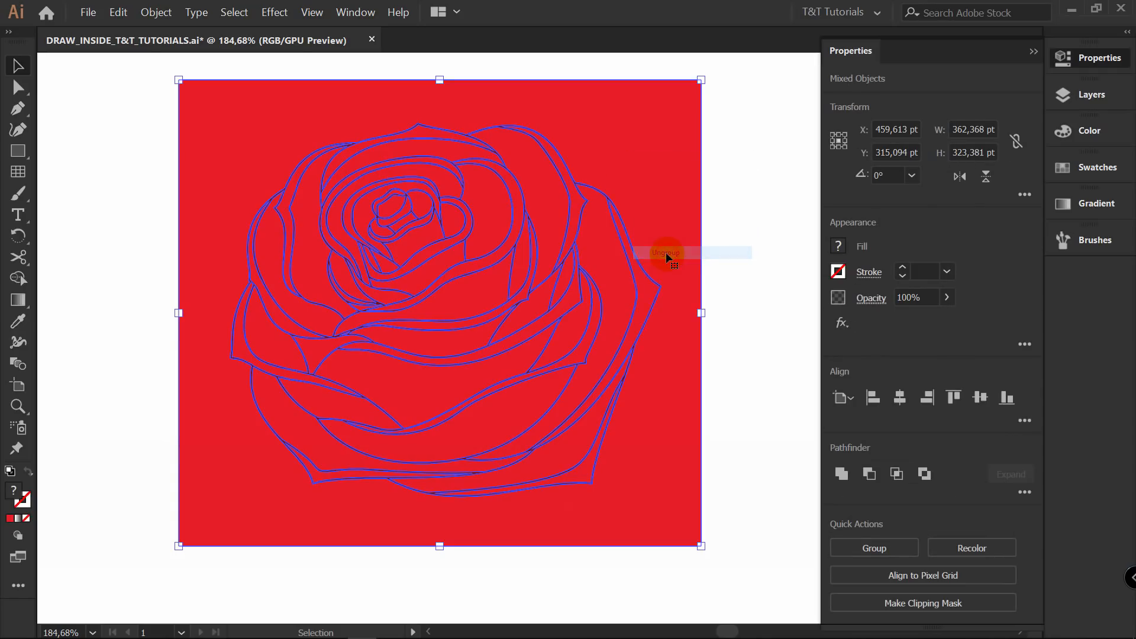
left_click(728, 183)
left_click(635, 142)
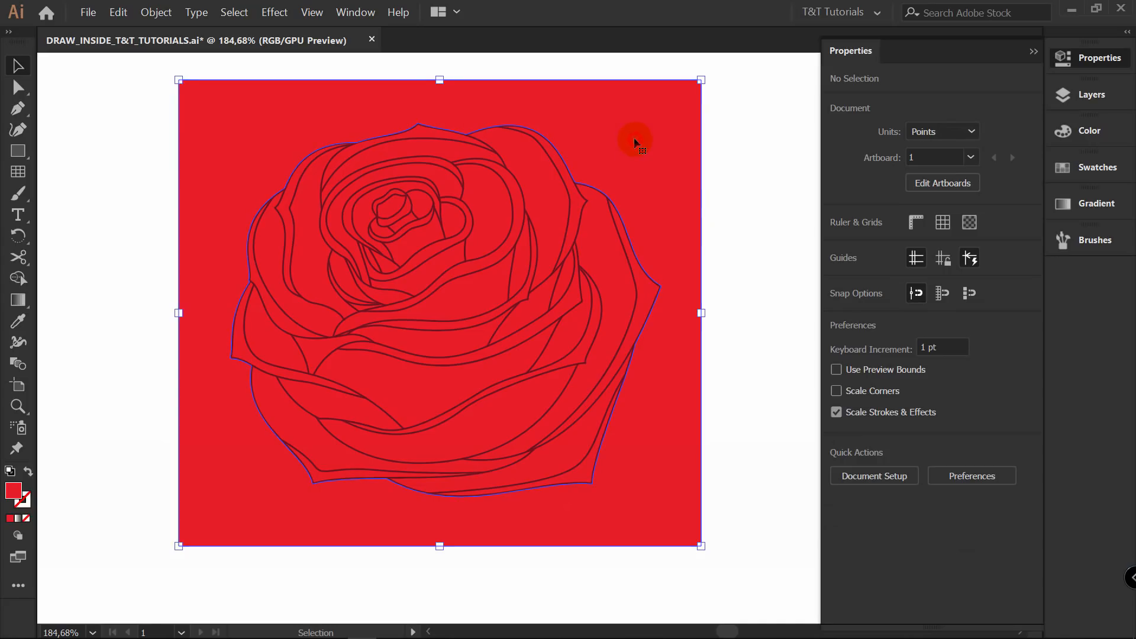
left_click(650, 98)
key("Delete")
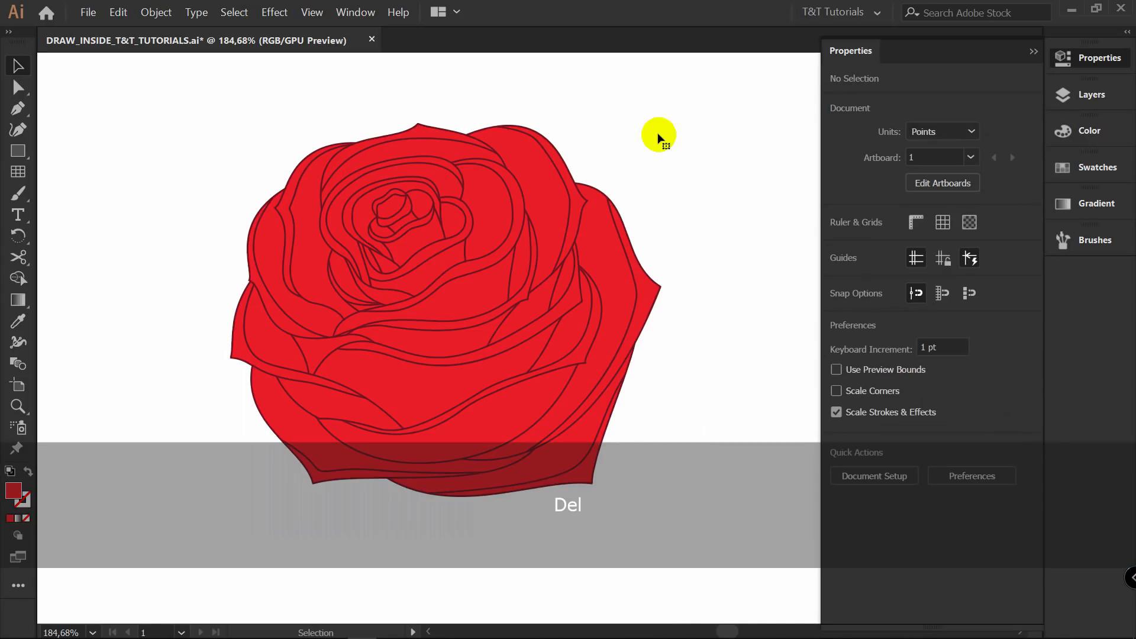
Display the RED_OUTLINE layer's paths and try pulling several divided petal shapes away from the rose.
left_click(1091, 94)
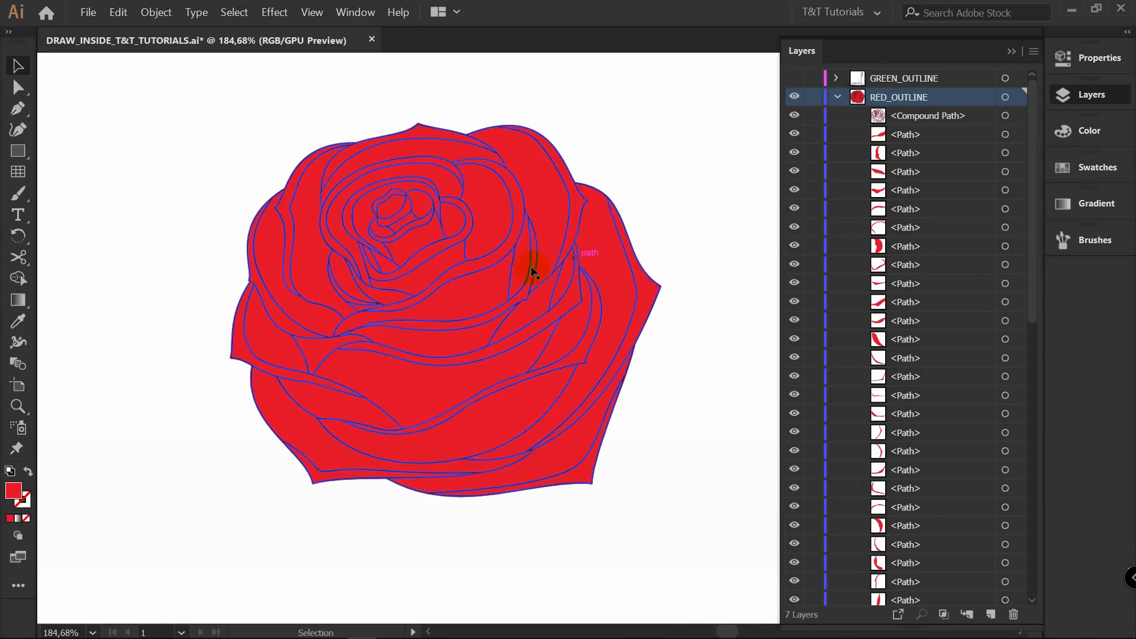
left_click_drag(476, 288, 678, 141)
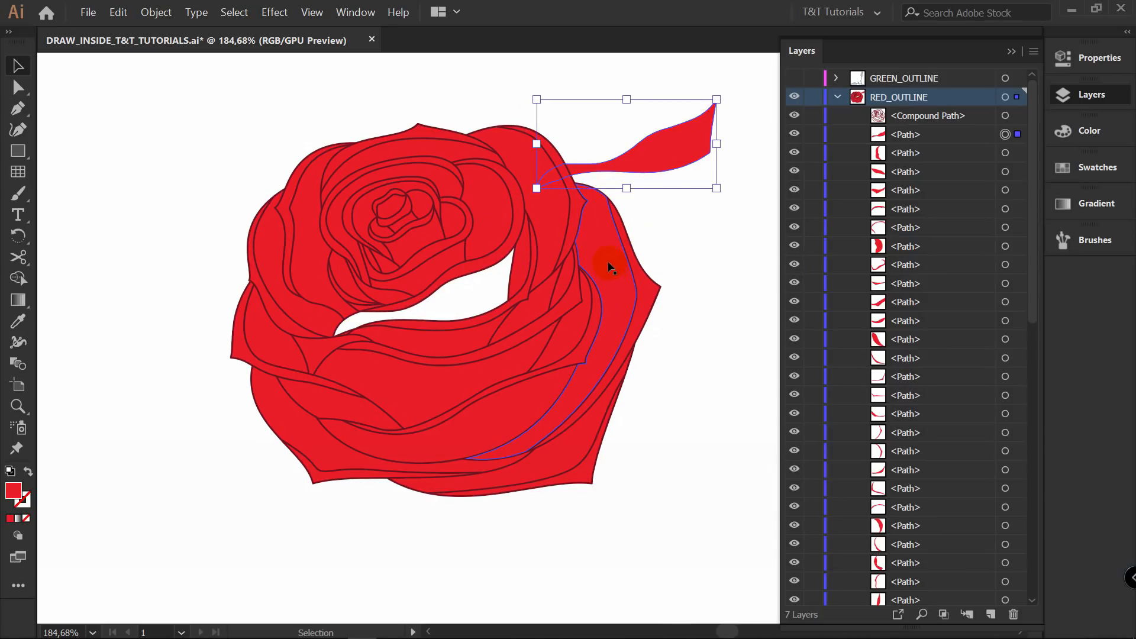
left_click_drag(610, 261, 734, 388)
left_click_drag(531, 420, 480, 492)
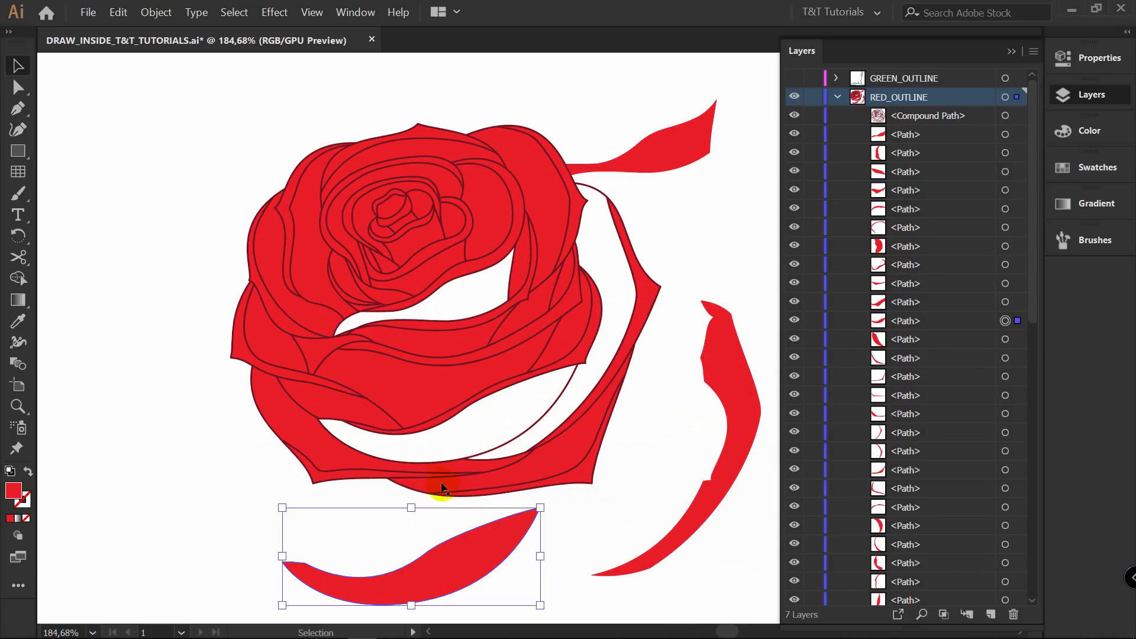
left_click_drag(331, 405, 134, 435)
left_click_drag(275, 438, 152, 549)
left_click_drag(413, 379, 554, 521)
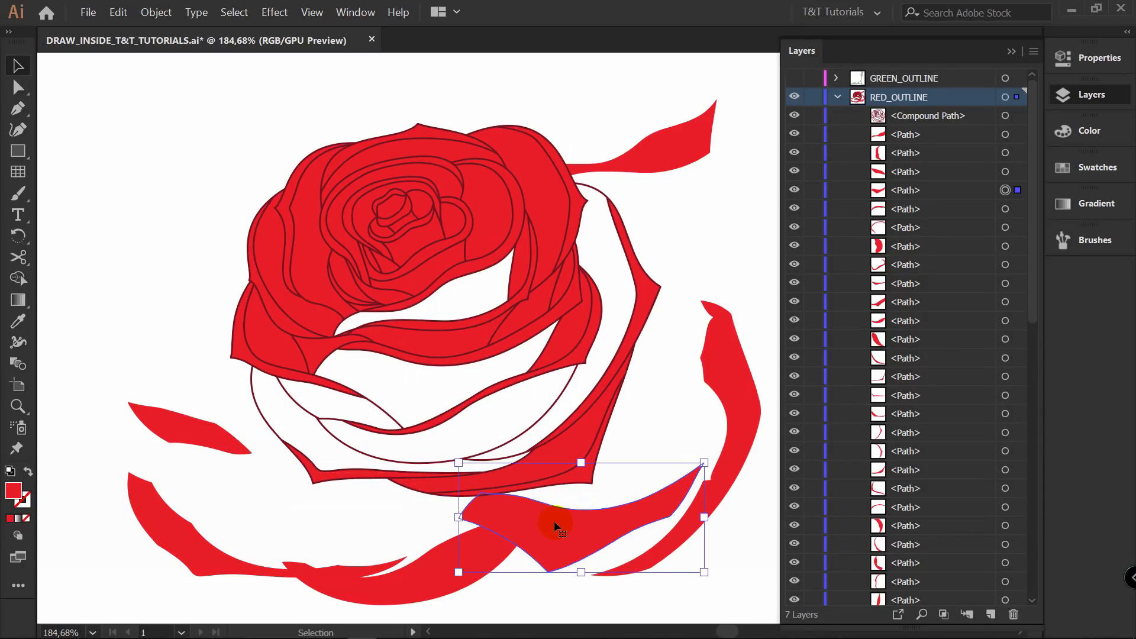
left_click(532, 438)
Select the narrow curled petal edges throughout the rose and fill them with the light pinkish-red swatch.
key("z")
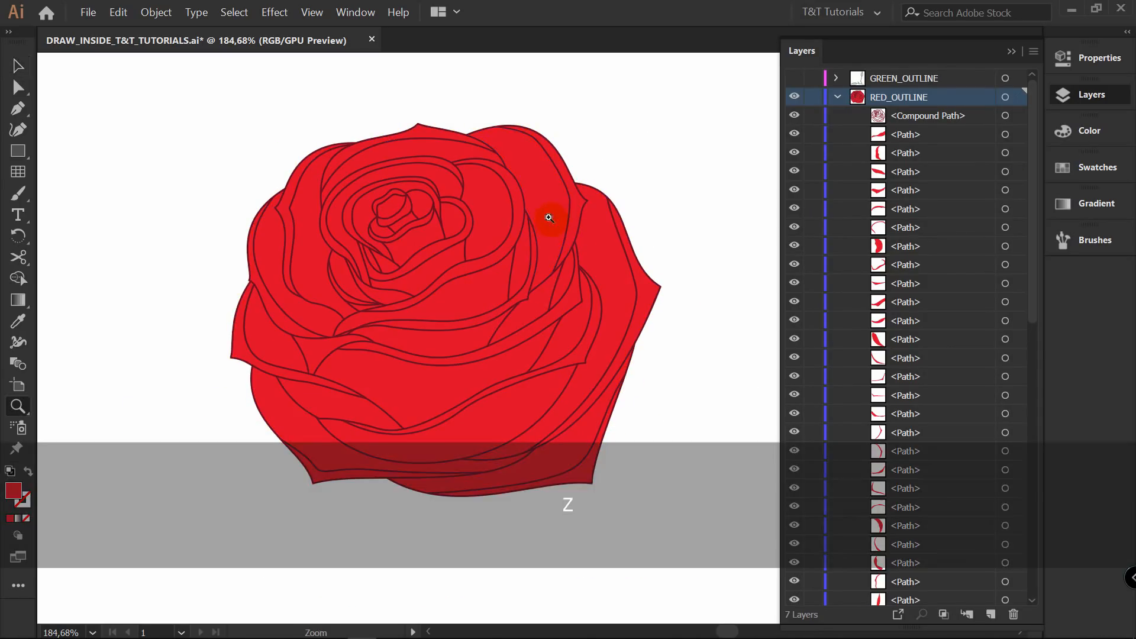
left_click(549, 217)
key("space")
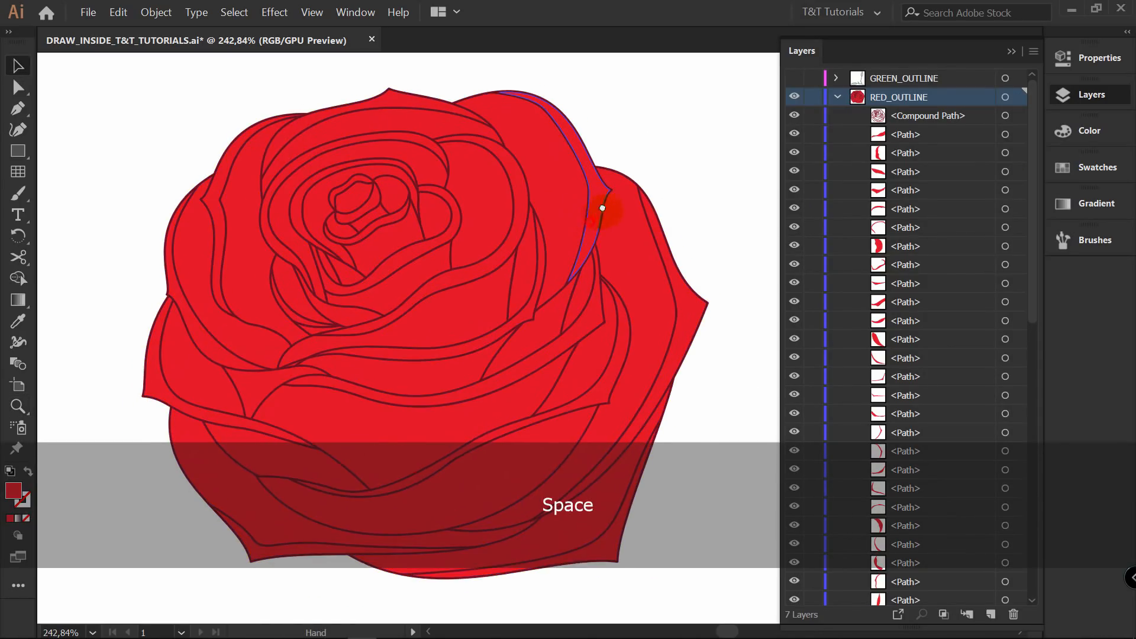
key("v")
left_click(721, 299)
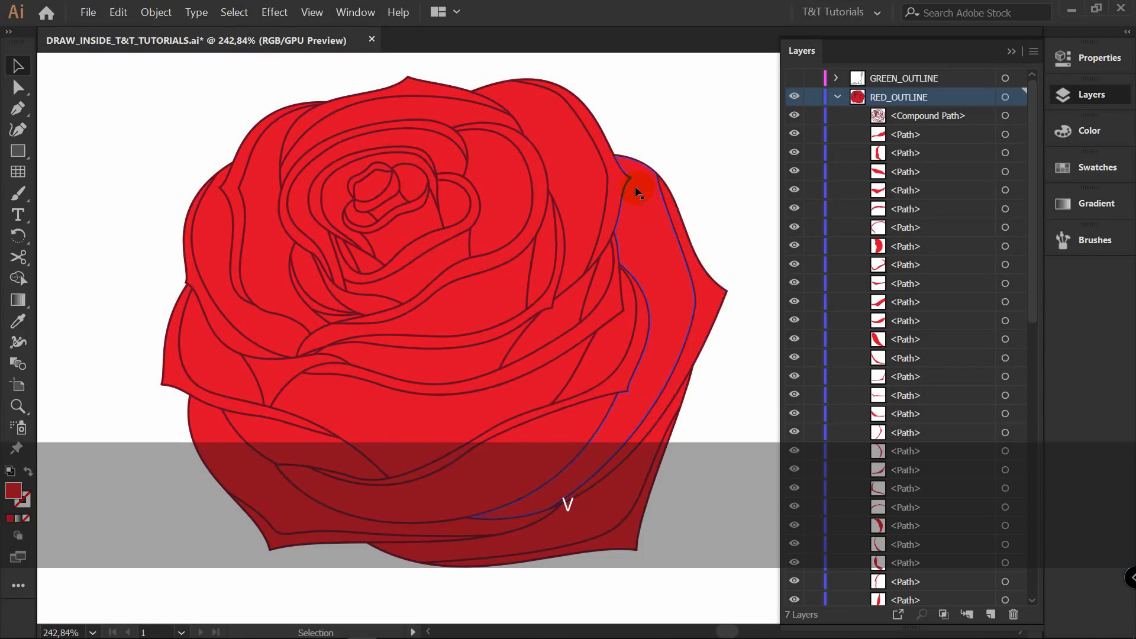
key("a")
left_click(616, 178, "shift")
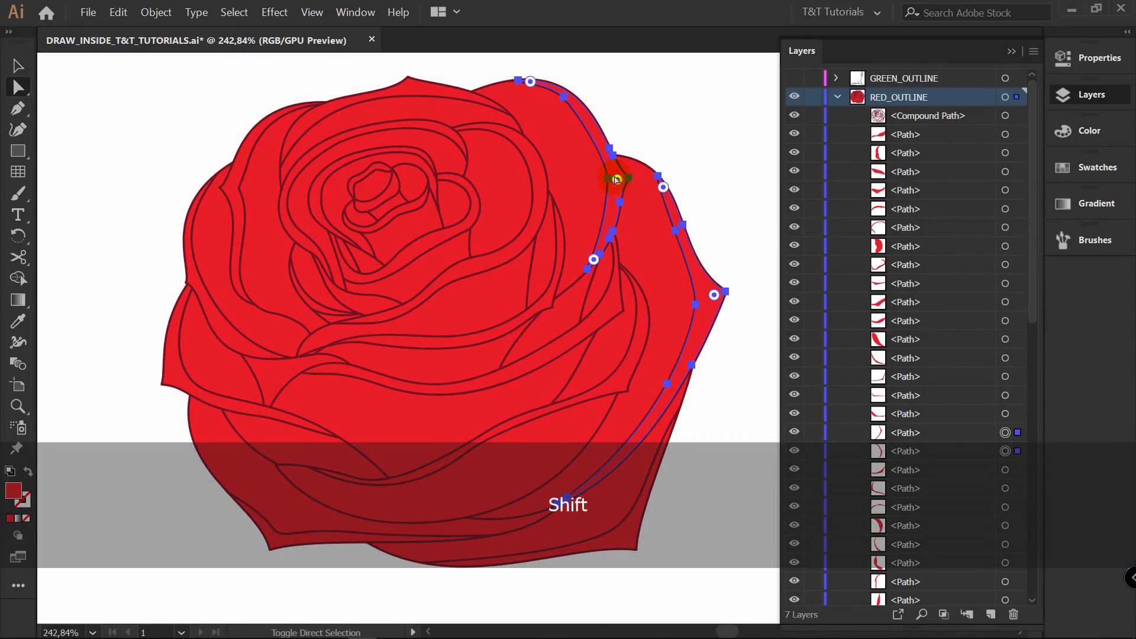
left_click(546, 306, "shift")
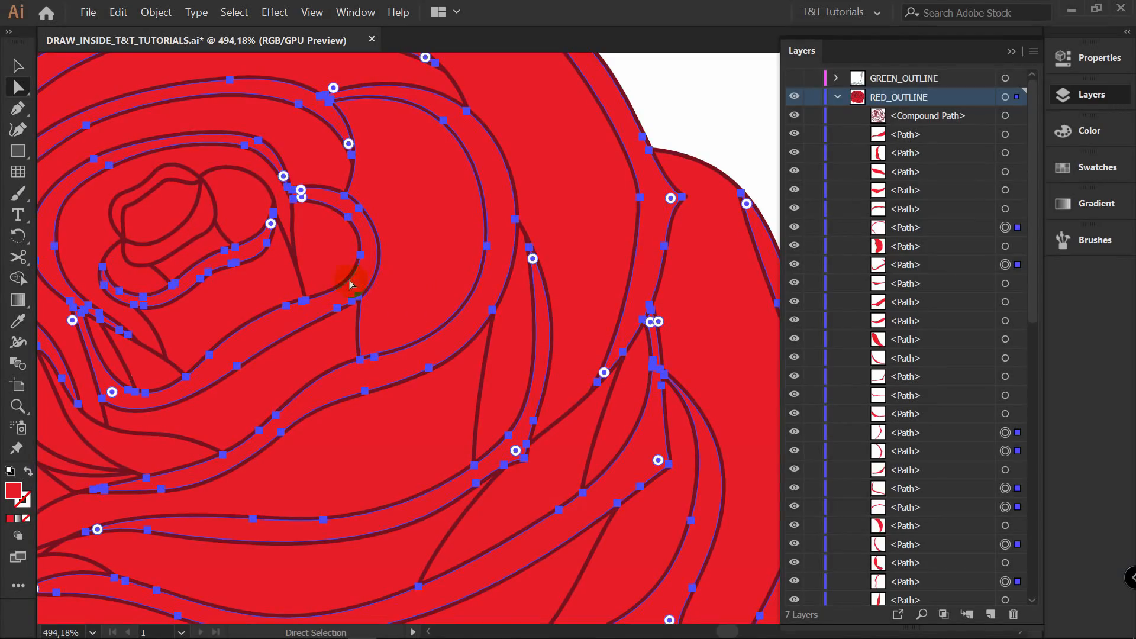
left_click(172, 177, "shift")
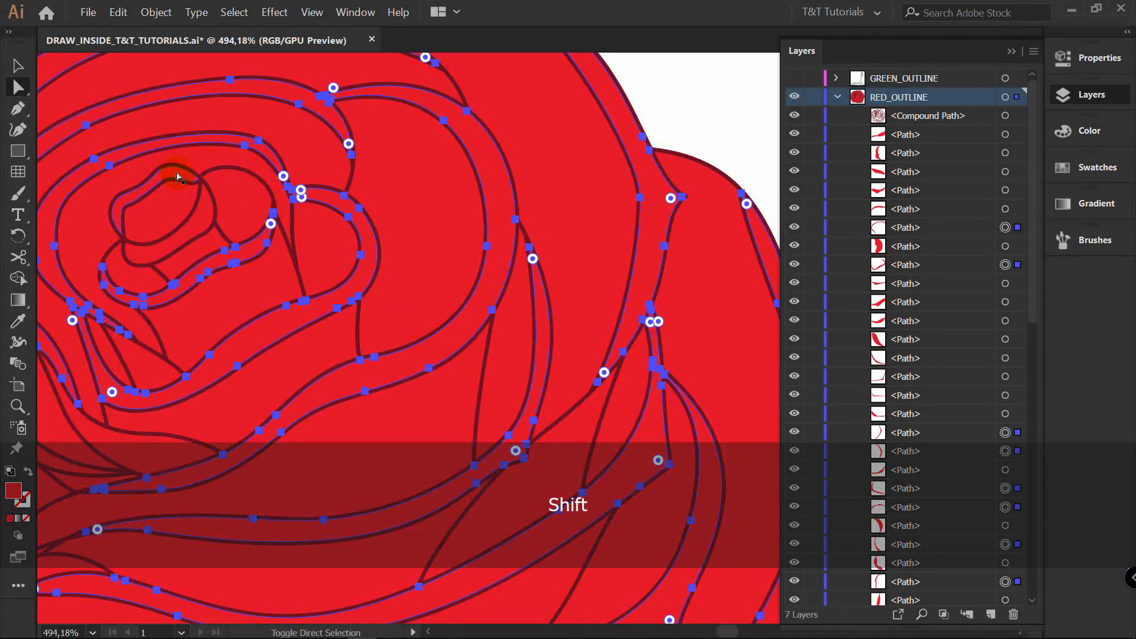
left_click(1094, 168)
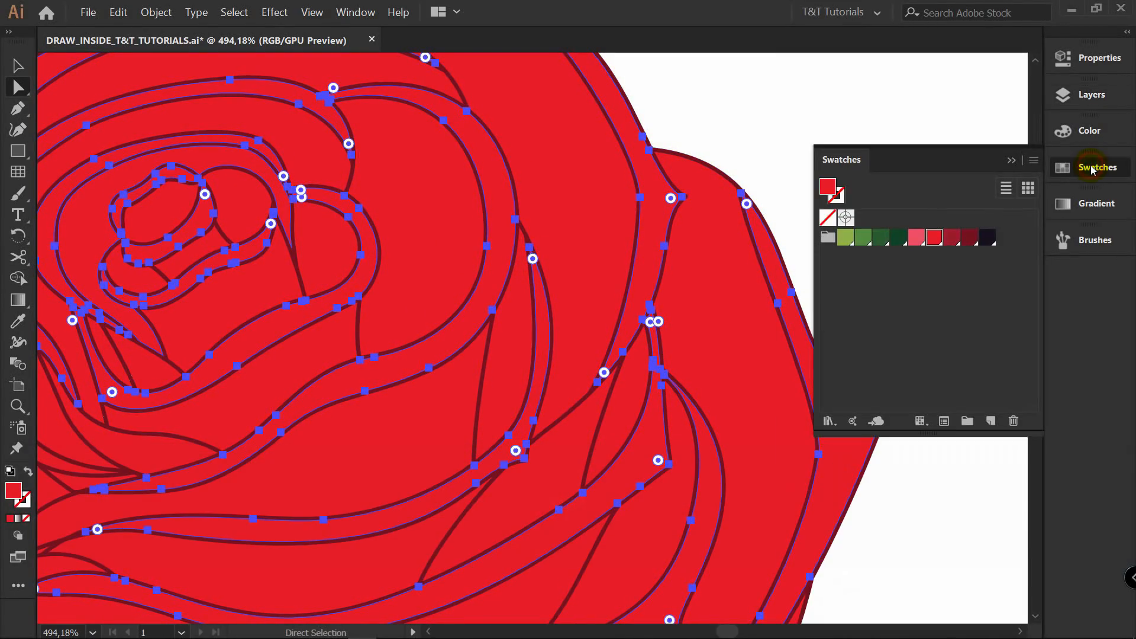
left_click(916, 238)
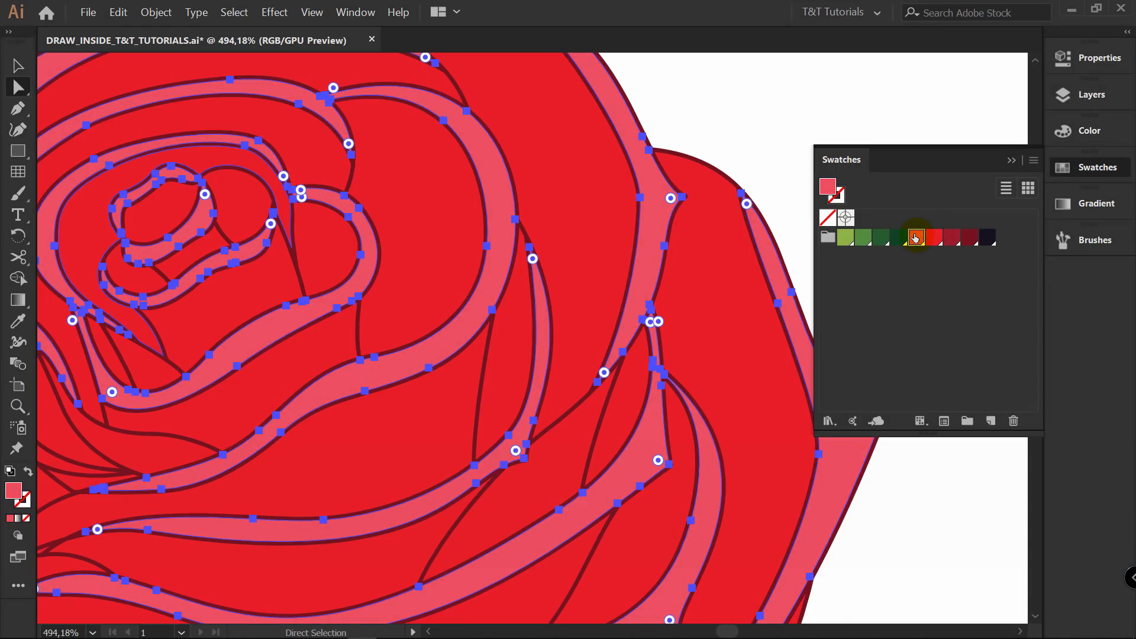
left_click(714, 115)
Fill the two narrow curled petal edges along the rose's bottom outline with the light pinkish-red swatch.
key("z")
left_click_drag(578, 162, 462, 169)
key("space")
left_click_drag(320, 271, 352, 244)
key("a")
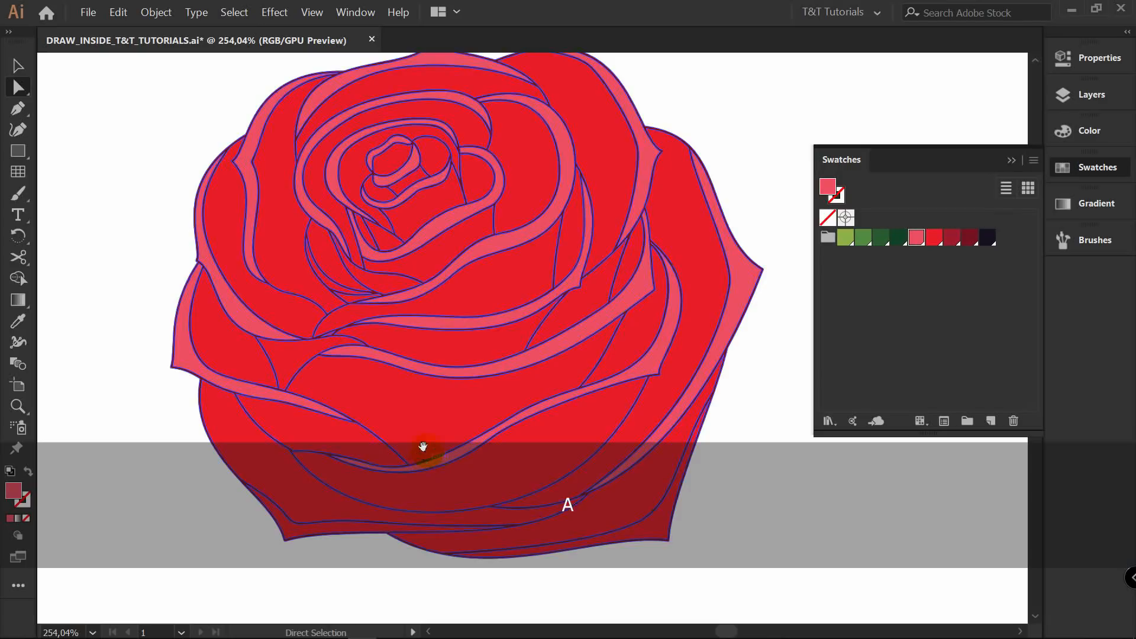
key("space")
left_click_drag(424, 448, 442, 373)
left_click(323, 457)
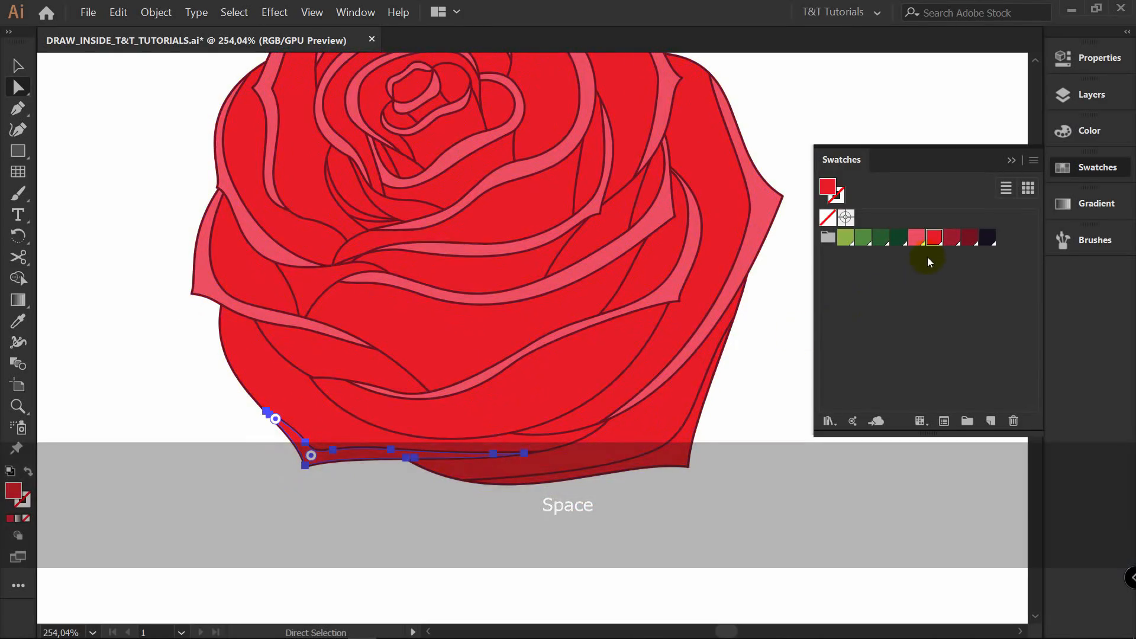
left_click(916, 238)
left_click(690, 450)
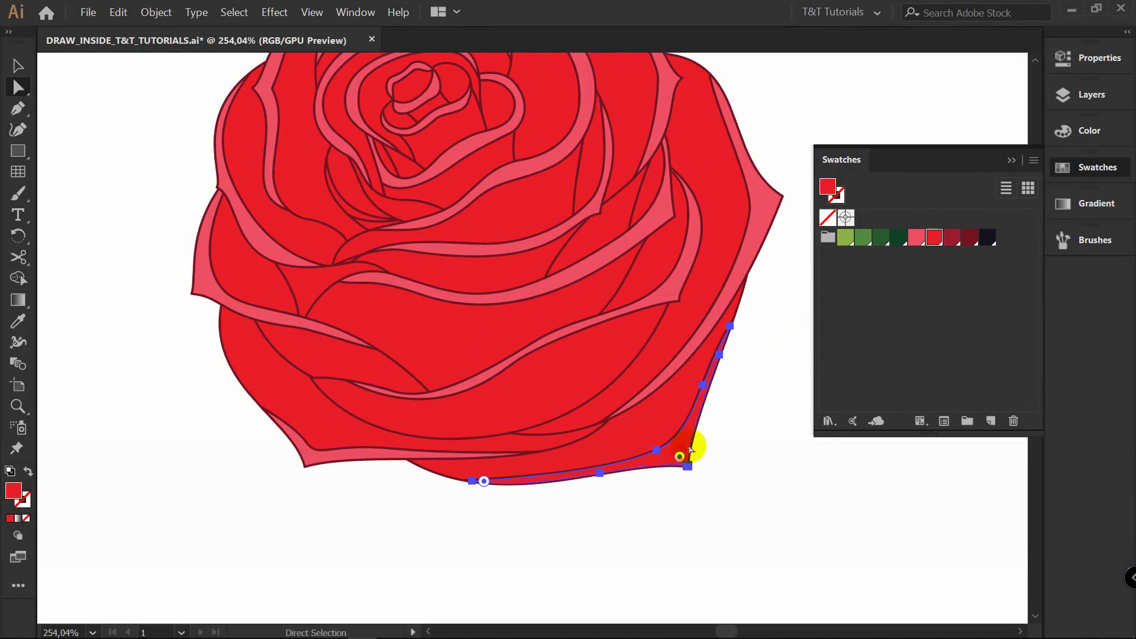
left_click(917, 237)
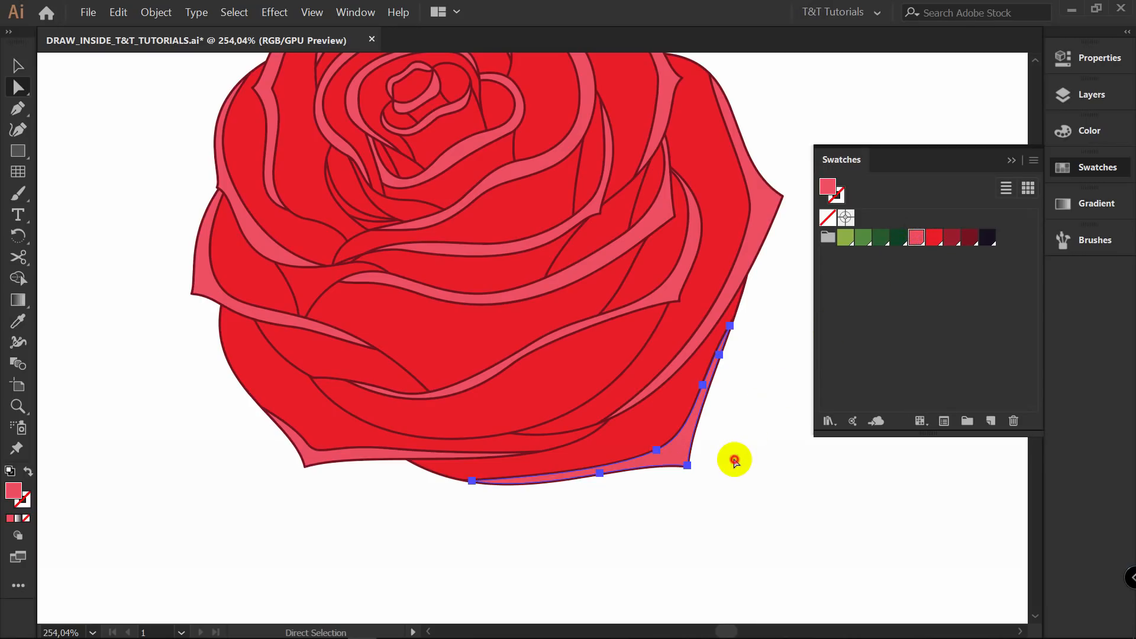
Select the remaining narrow edge of the small inner petal below left of the rose's centre and fill it light pinkish-red.
key("space")
left_click_drag(728, 378, 667, 484)
key("z")
left_click_drag(288, 303, 392, 282)
key("a")
left_click(303, 327)
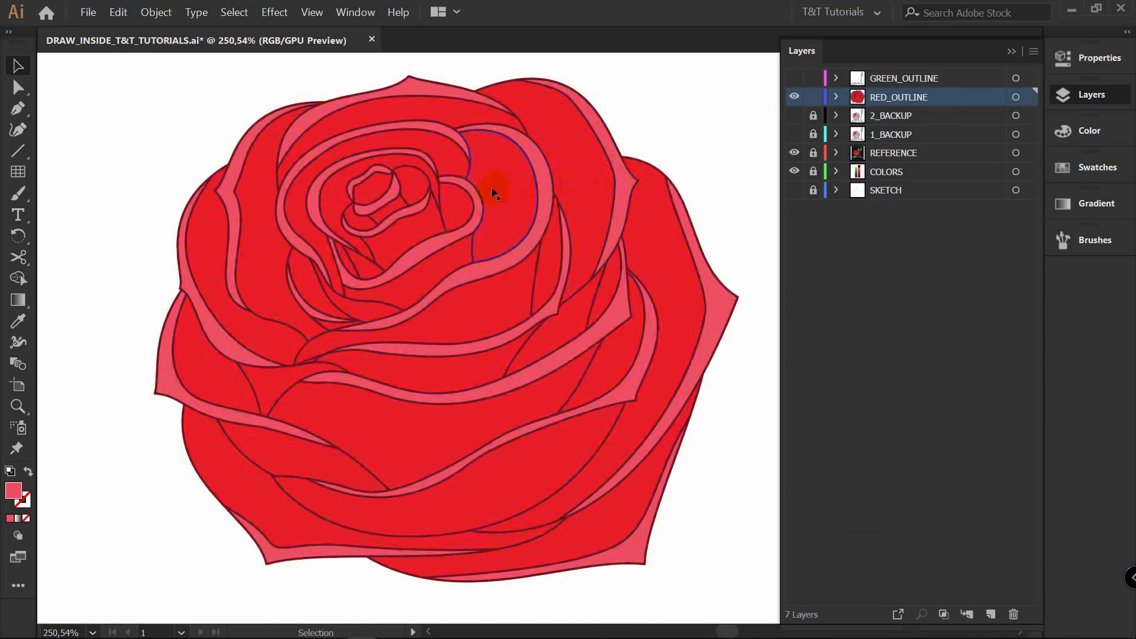
Select the red petal just below the rose's central bud, switch to Draw Inside mode for it, and deselect the petal.
scroll(406, 266, "up", 3)
left_click(424, 272)
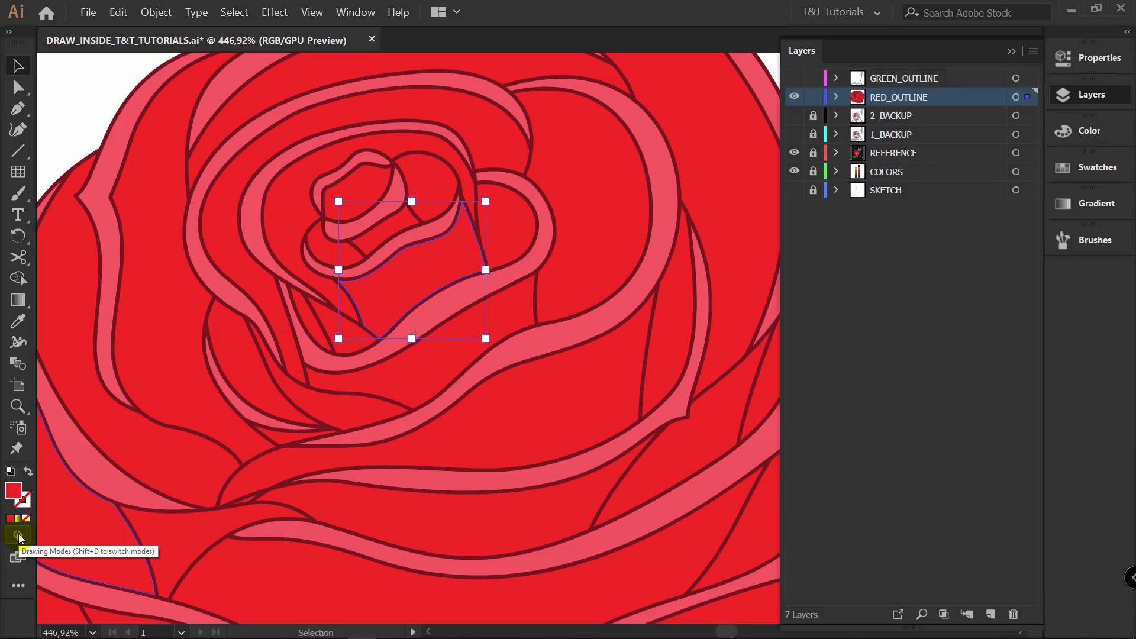
left_click(17, 536)
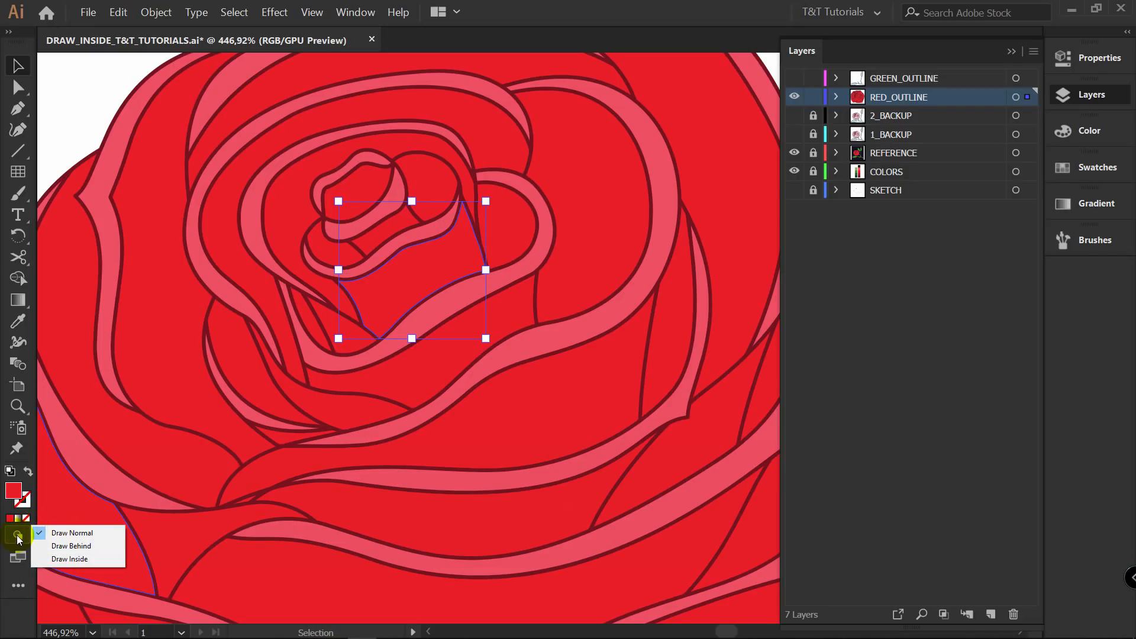
left_click(432, 261)
key("shift")
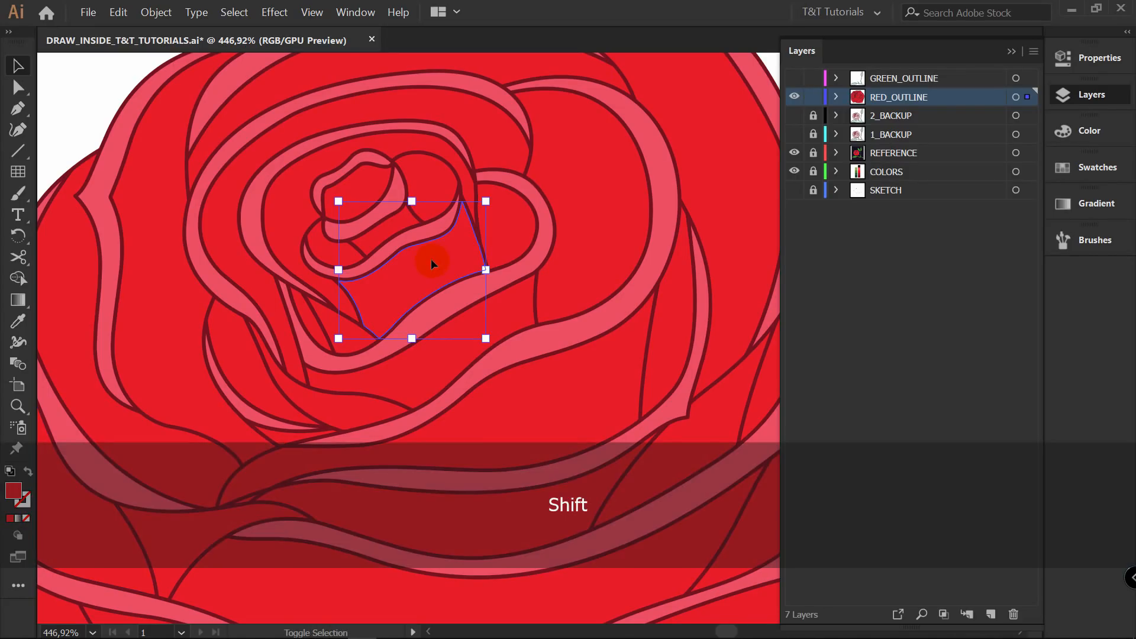
key("shift+d")
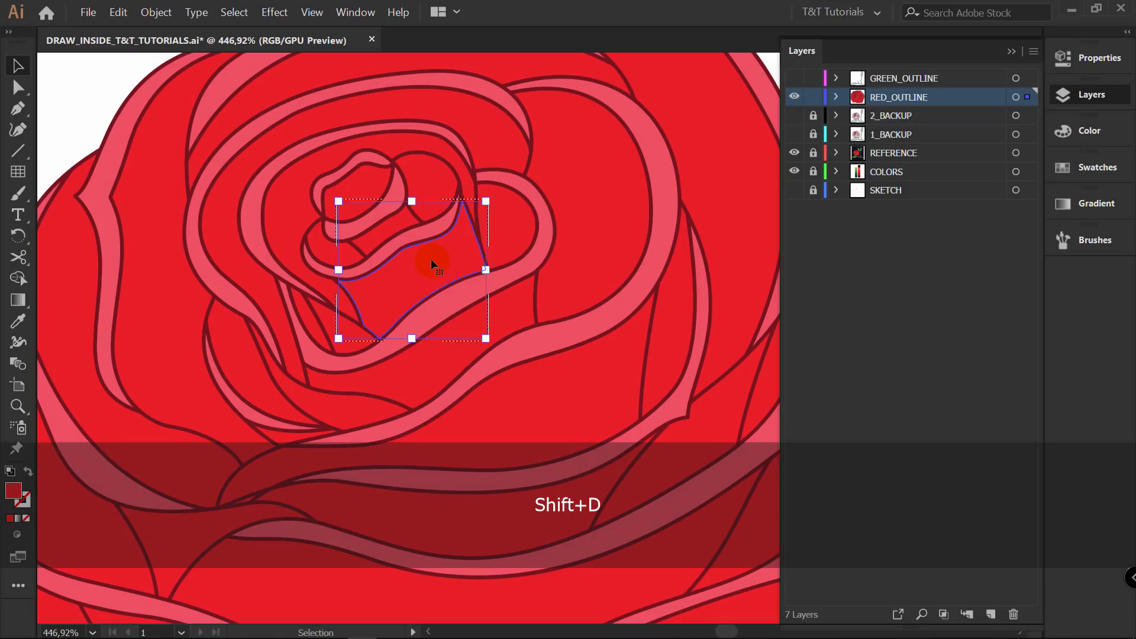
left_click(85, 99)
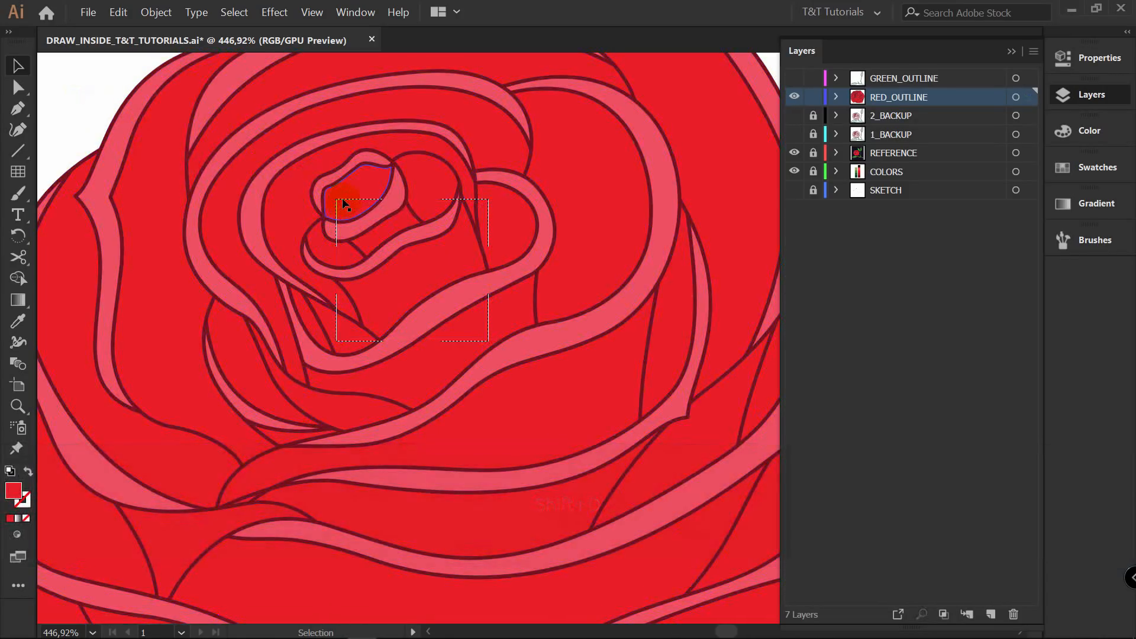
left_click(348, 327)
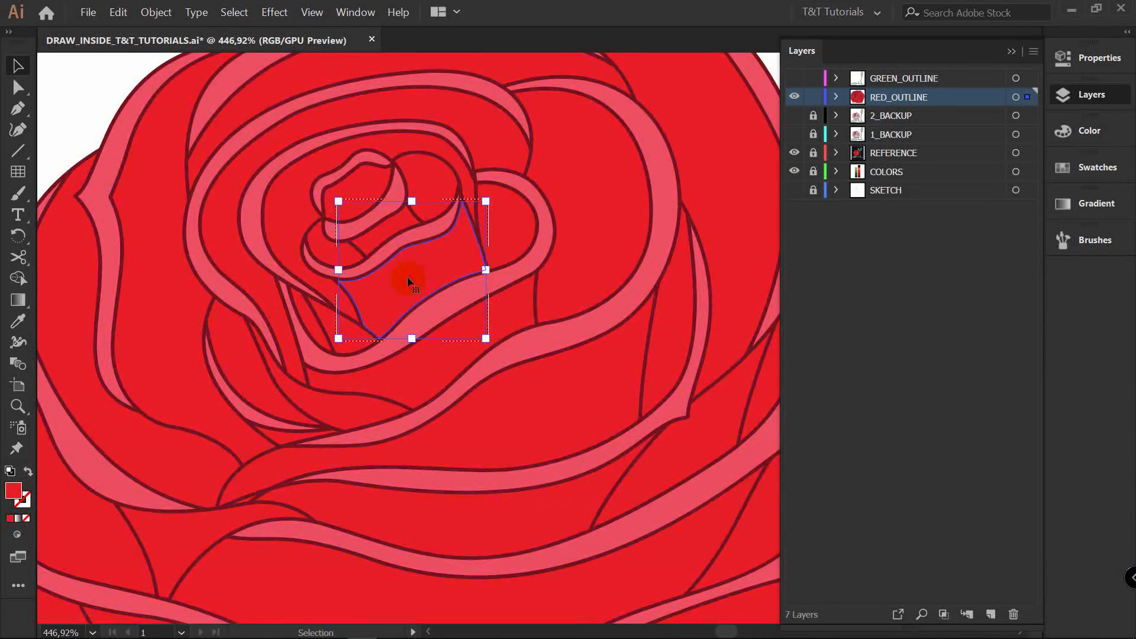
left_click(76, 90)
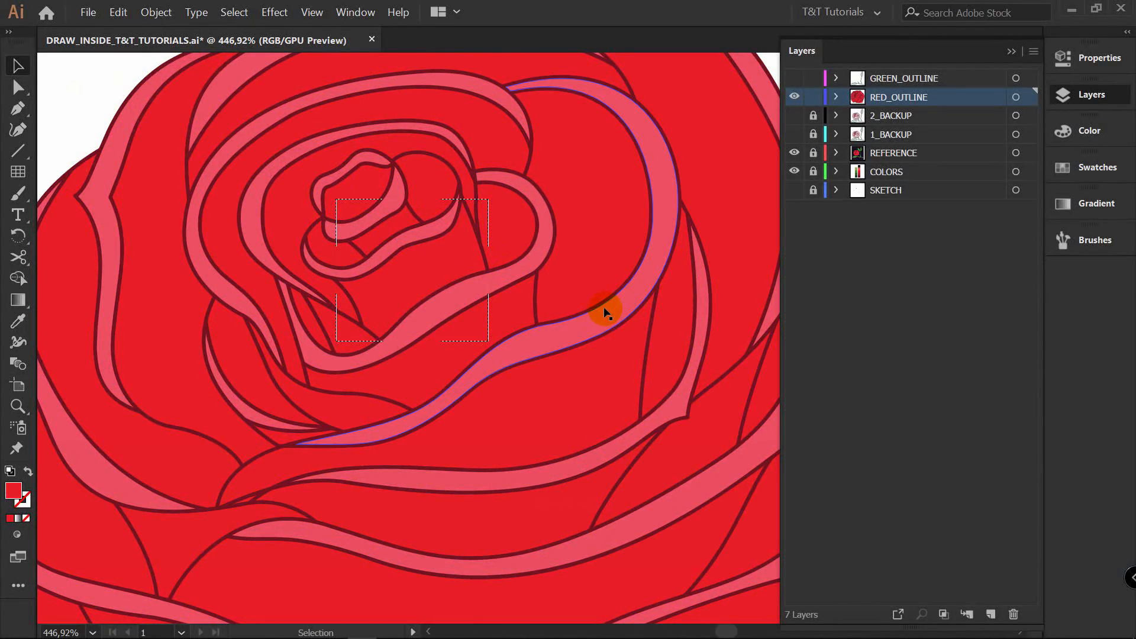
Paint a wide dark red Paintbrush stroke without fill along the petal's lower edge as a shadow.
left_click(1095, 168)
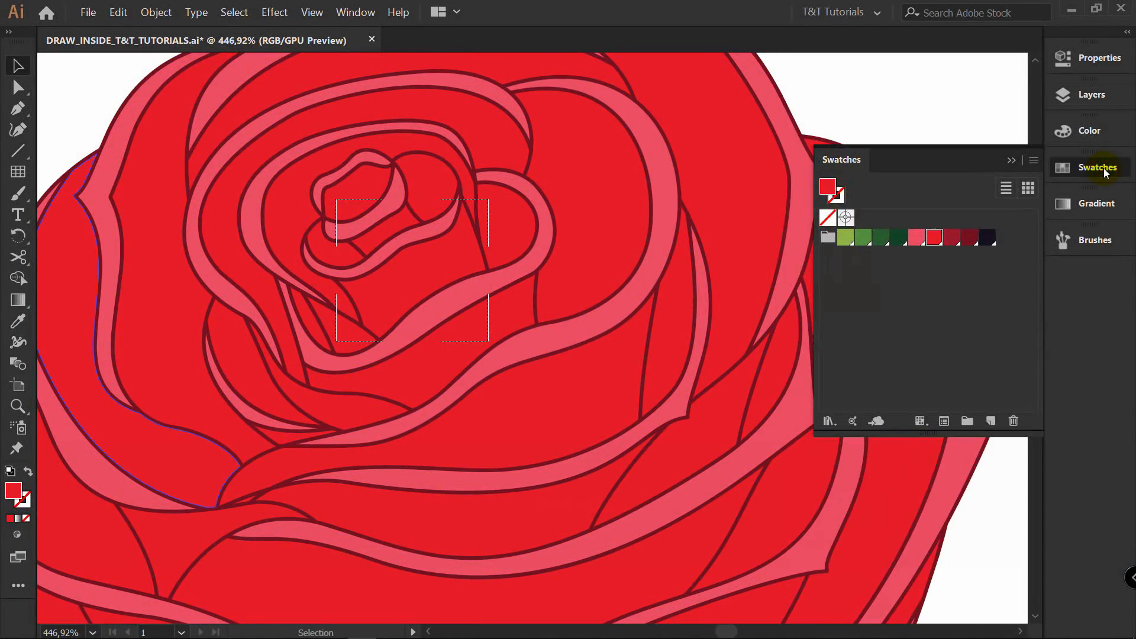
left_click(951, 238)
key("b")
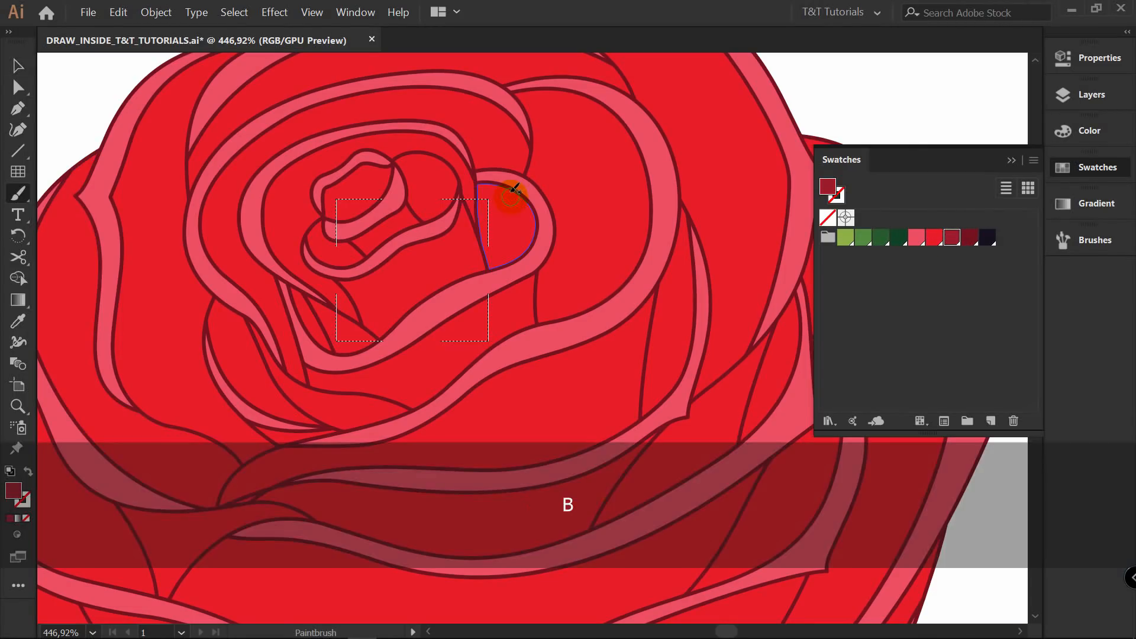
key("slash")
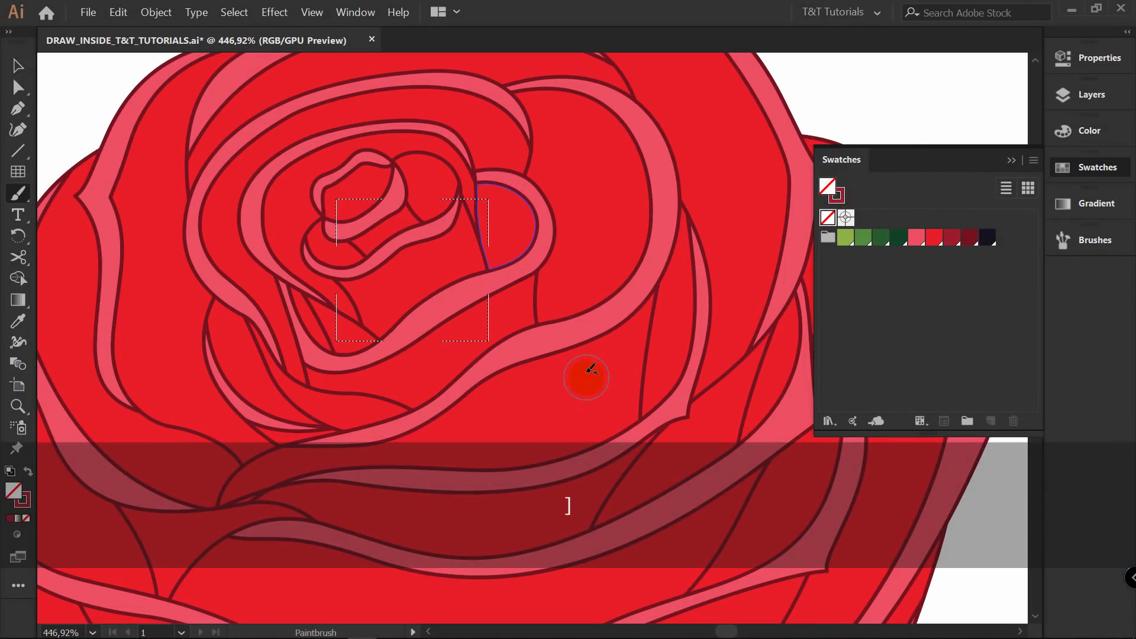
key("bracketleft")
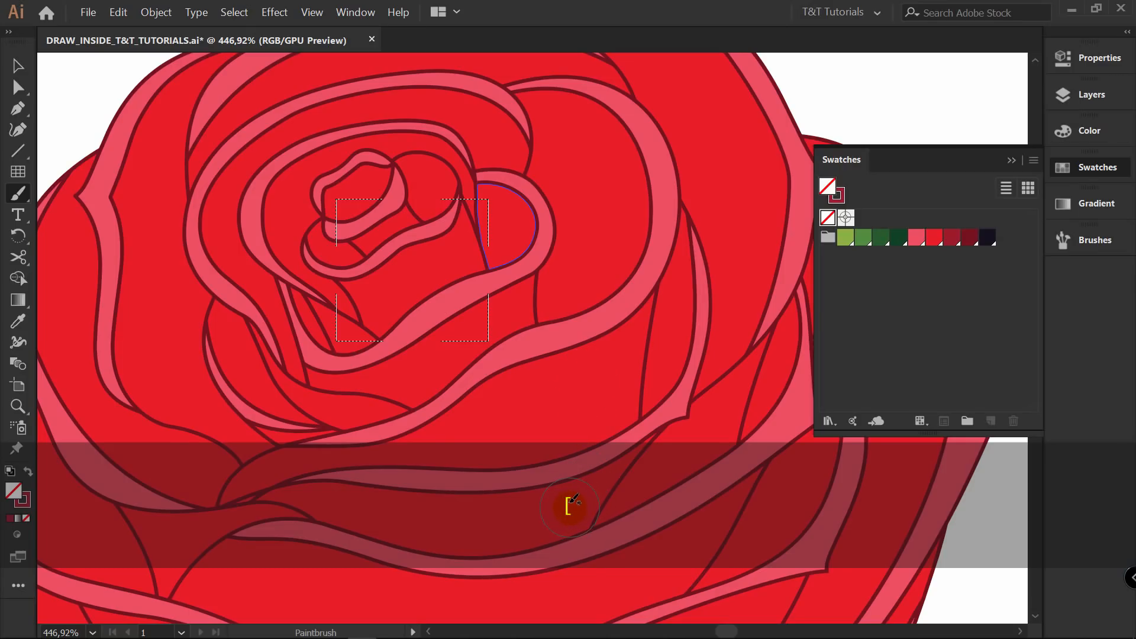
mouse_move(315, 312)
left_mouse_down()
mouse_move(347, 339)
mouse_move(390, 332)
mouse_move(487, 281)
mouse_move(510, 236)
left_mouse_up()
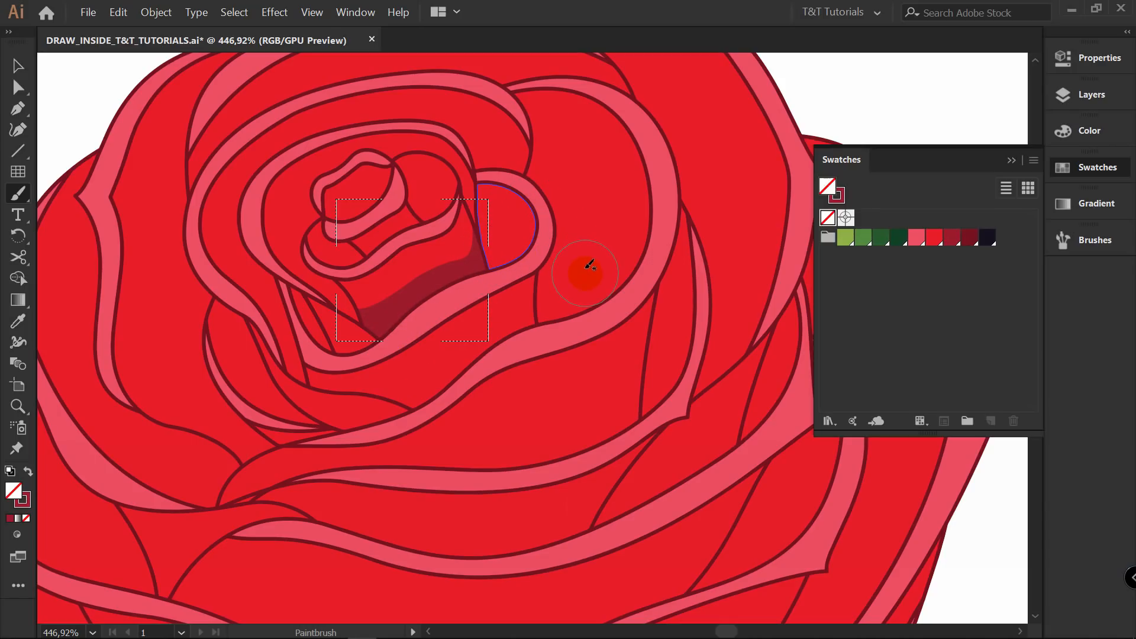
Smooth the shadow stroke by removing its middle anchor points and adjusting the remaining anchors and handles.
key("a")
left_click(422, 288)
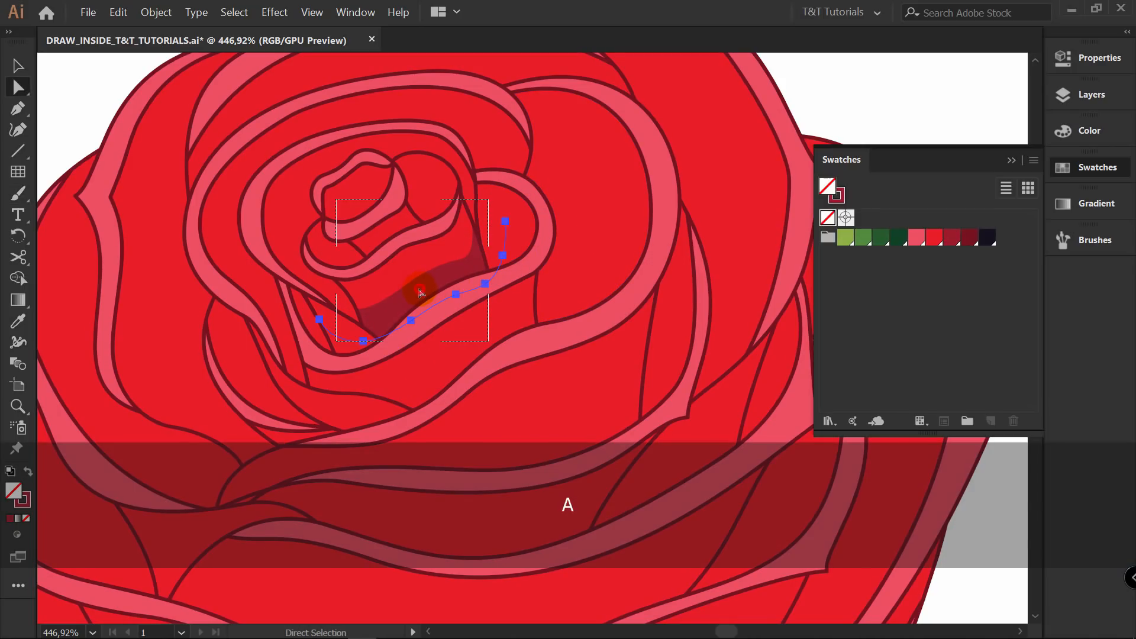
left_click(411, 321)
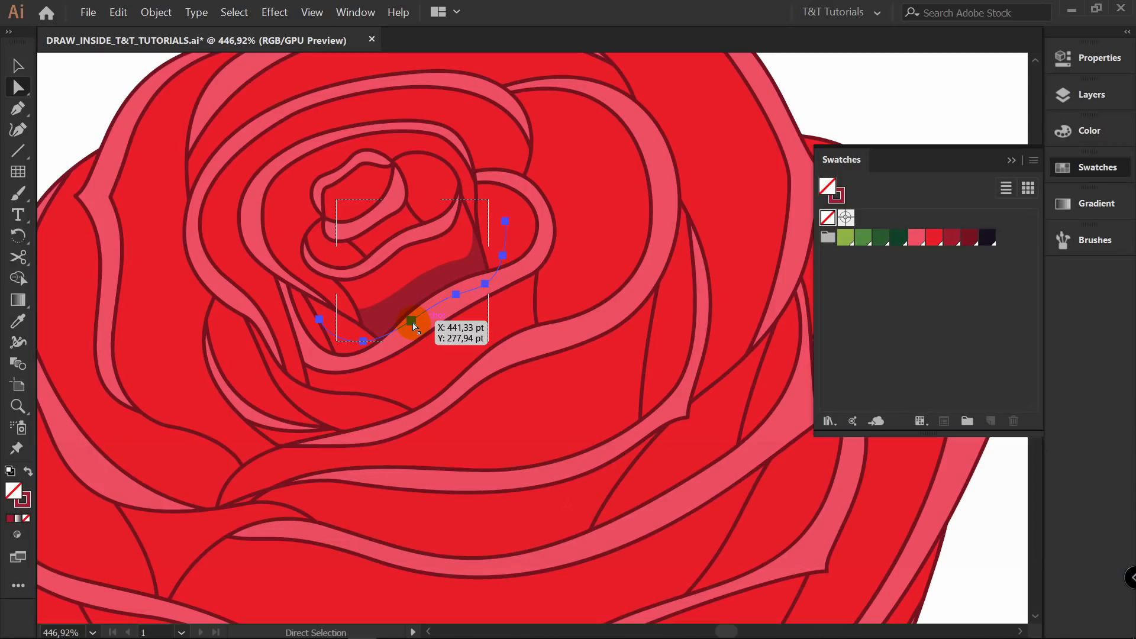
key("p")
mouse_move(412, 323)
left_mouse_down()
mouse_move(482, 294)
mouse_move(501, 265)
mouse_move(494, 304)
left_mouse_up()
key("a")
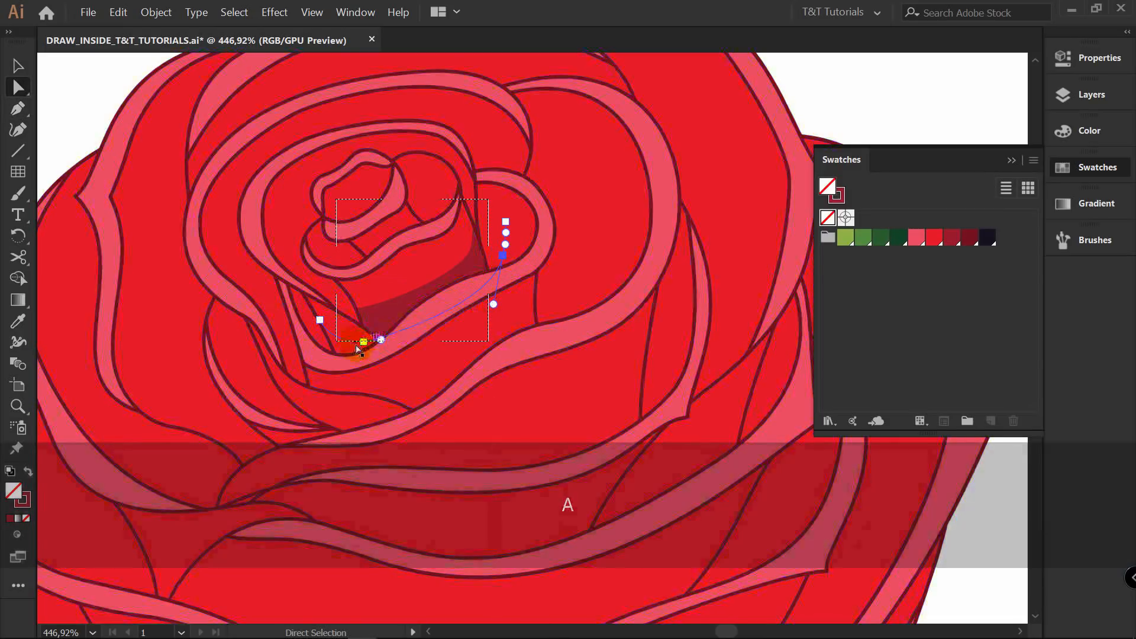
left_click_drag(364, 342, 419, 320)
left_click_drag(377, 359, 391, 351)
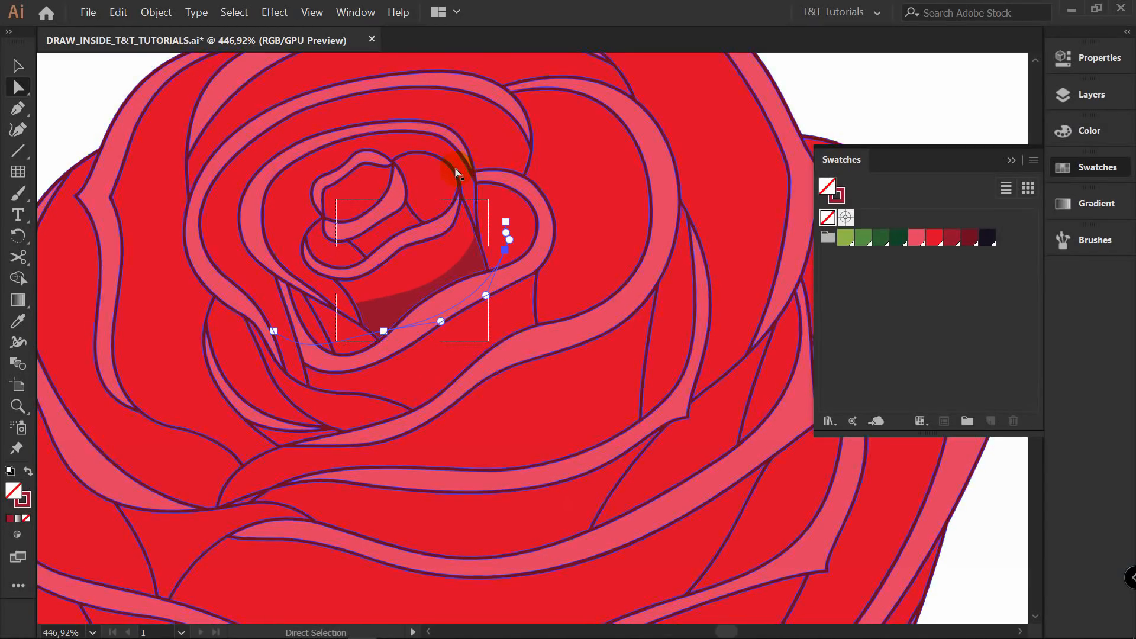
Return to Draw Normal mode and deselect the shadow stroke.
key("shift")
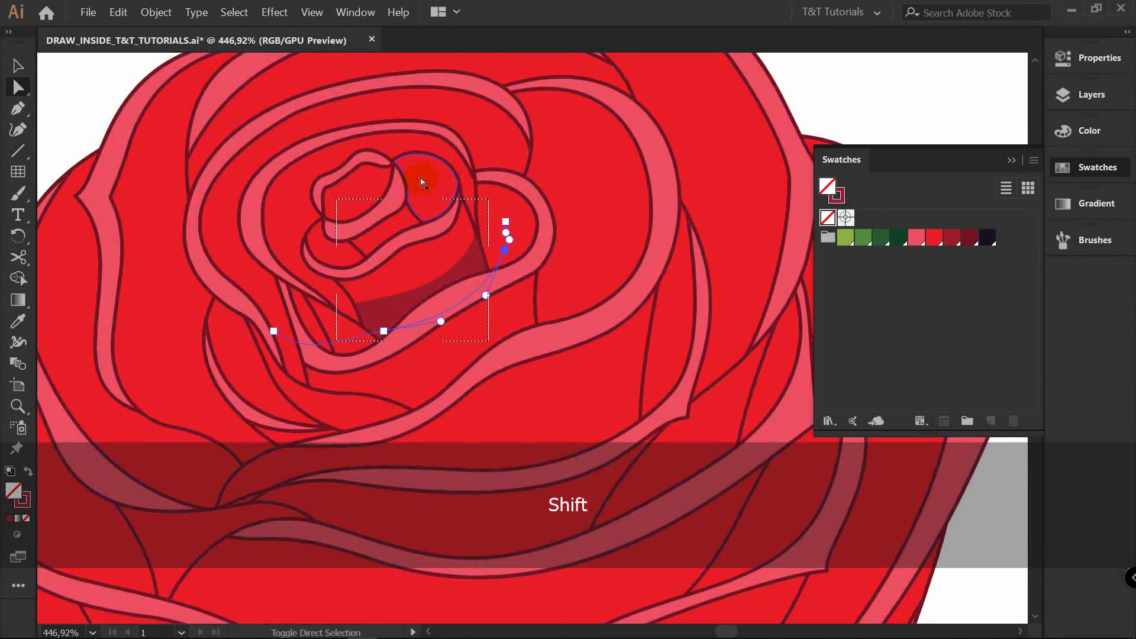
key("shift+d")
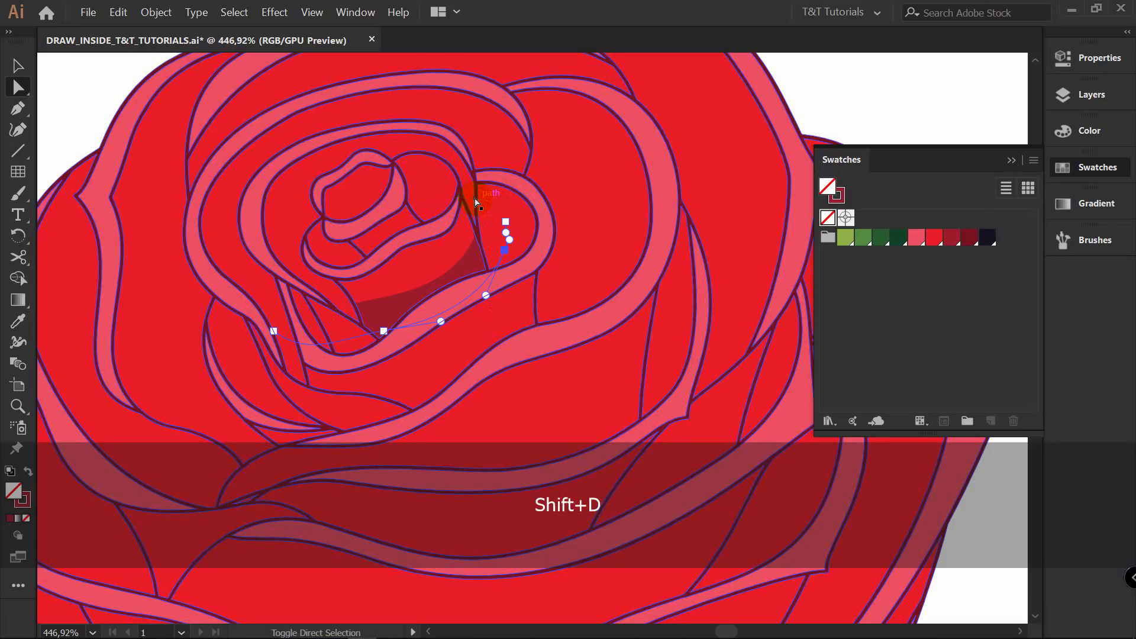
left_click(800, 103)
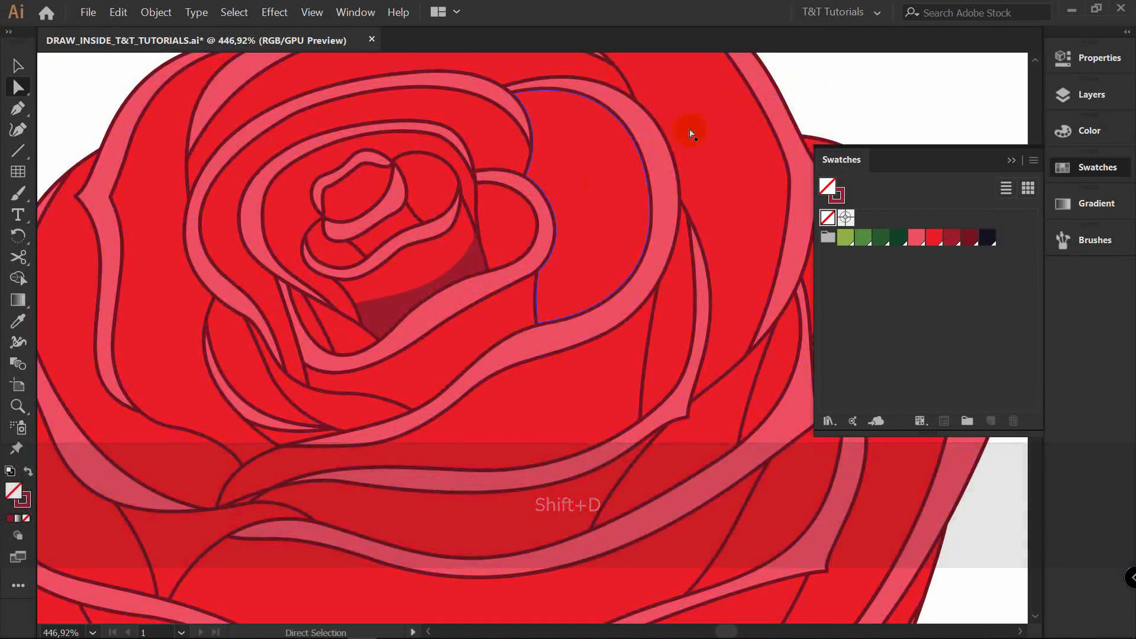
Try to turn on Draw Inside for the whole shaded petal group.
key("v")
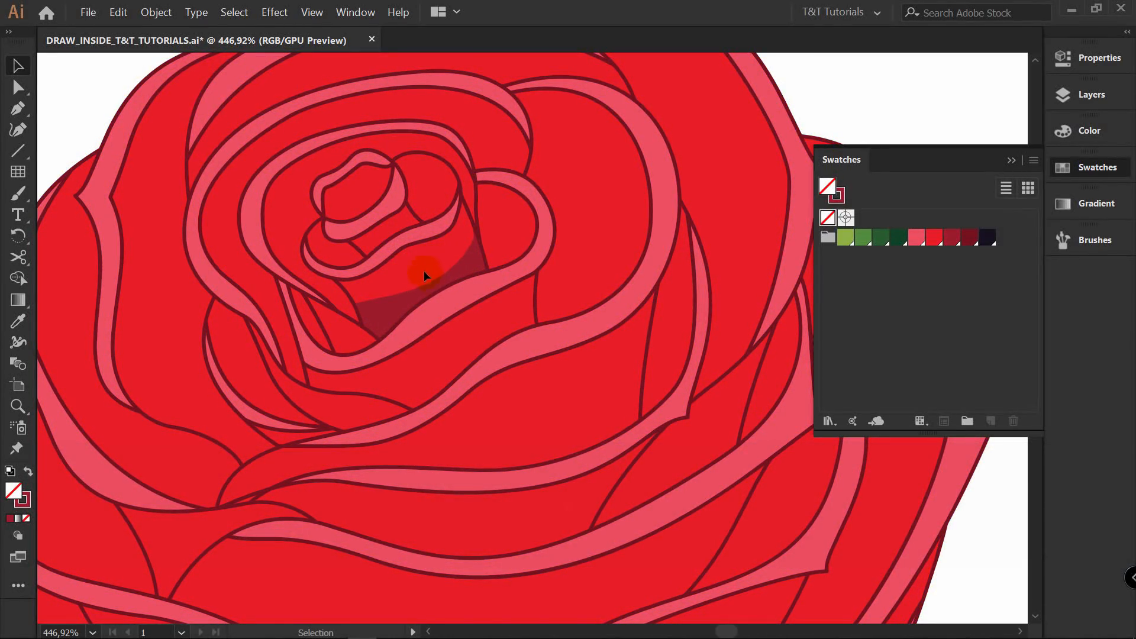
left_click(396, 306)
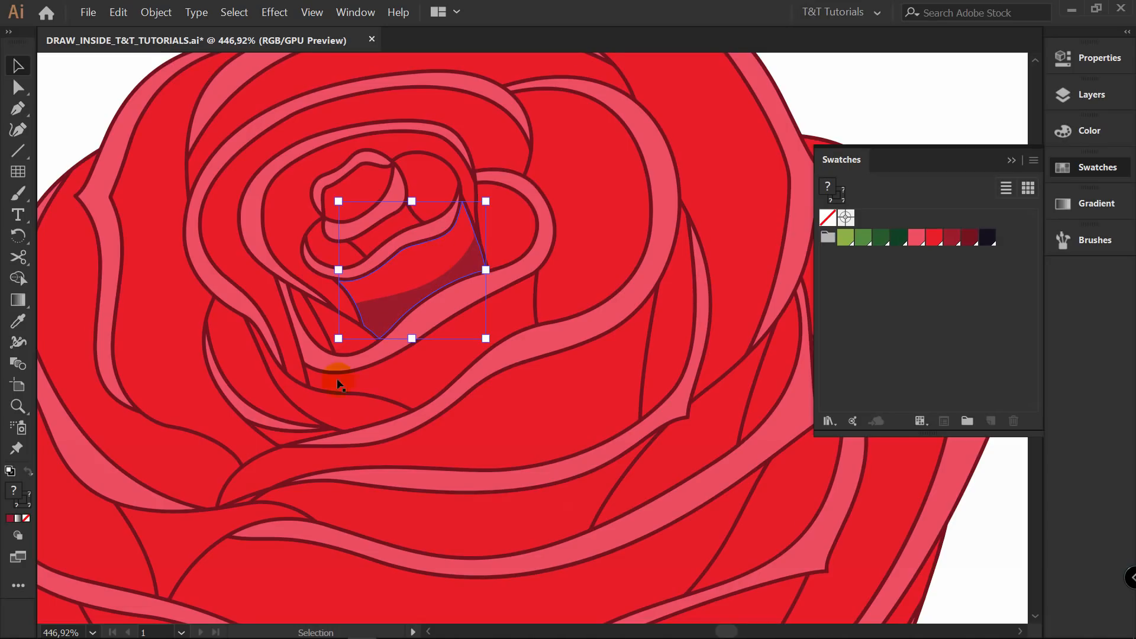
left_click(19, 533)
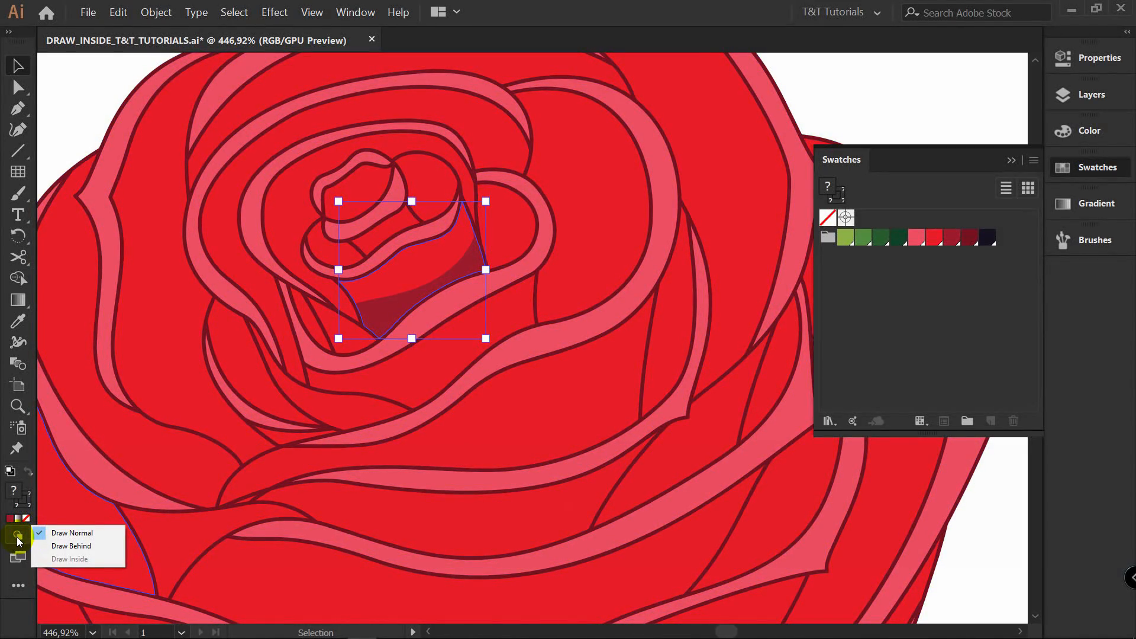
left_click(71, 559)
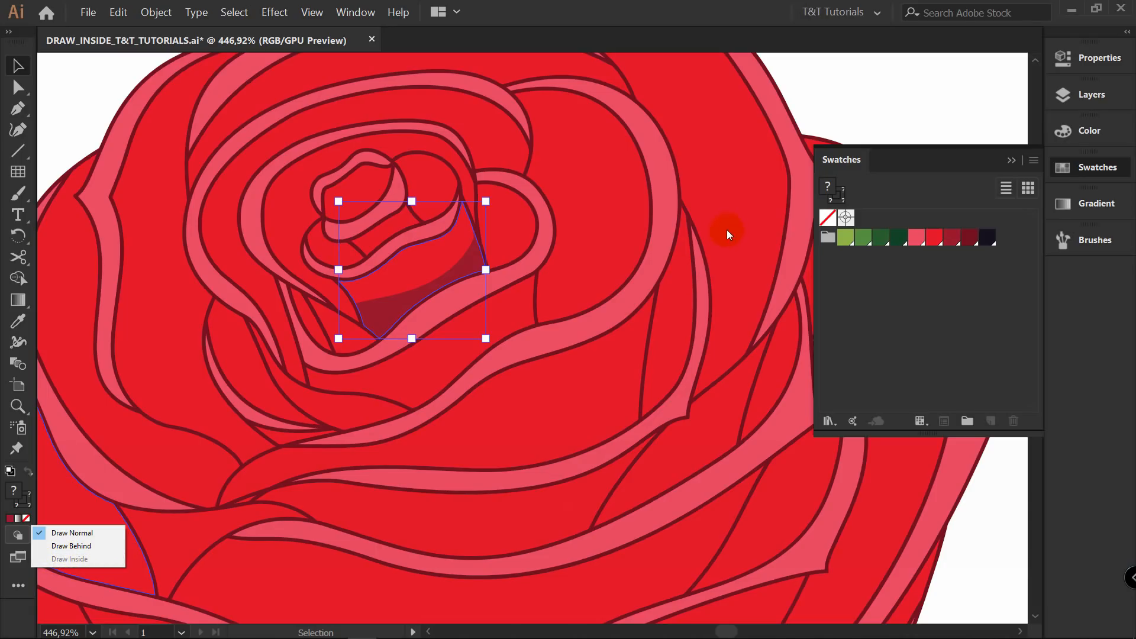
left_click(438, 245)
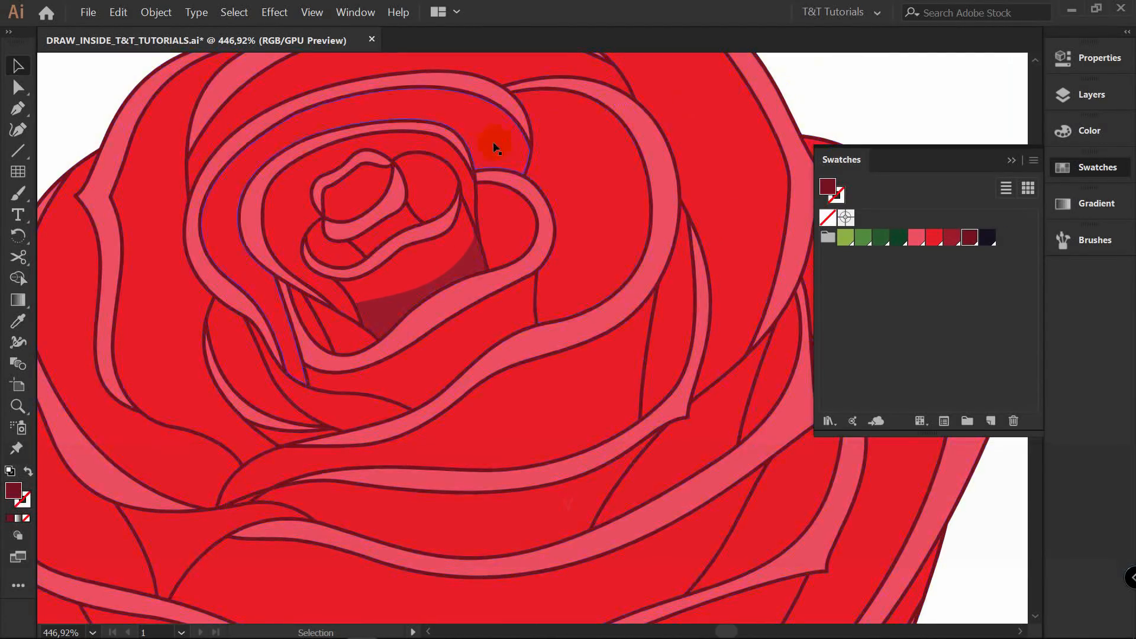
Expand the RED_OUTLINE layer and lock the compound path of the rose's outlines.
left_click(466, 148)
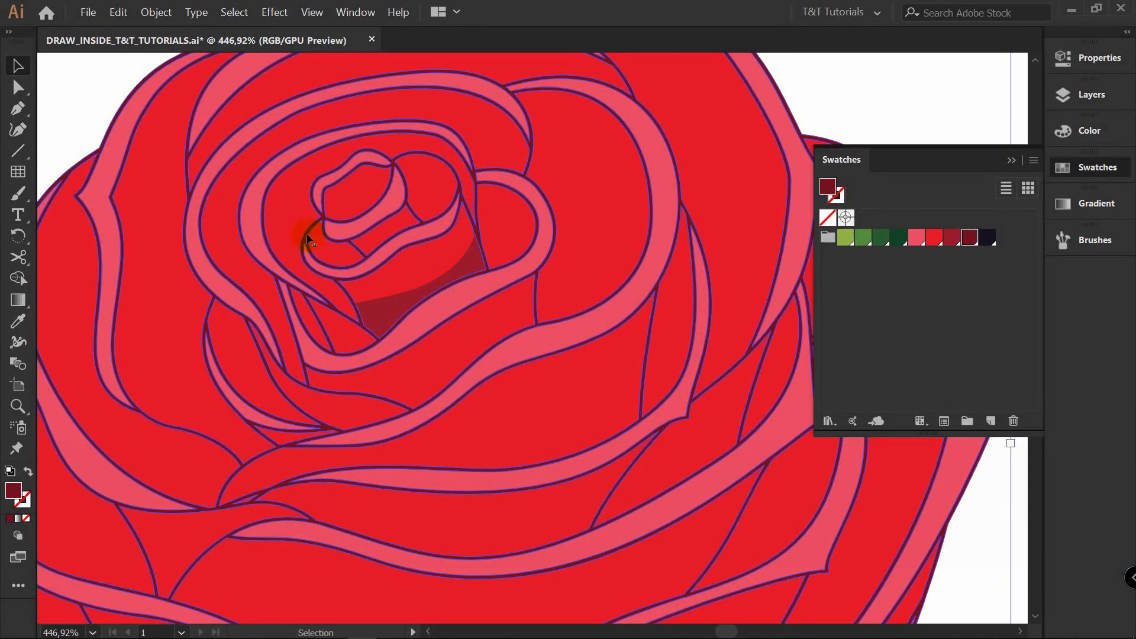
left_click(1092, 94)
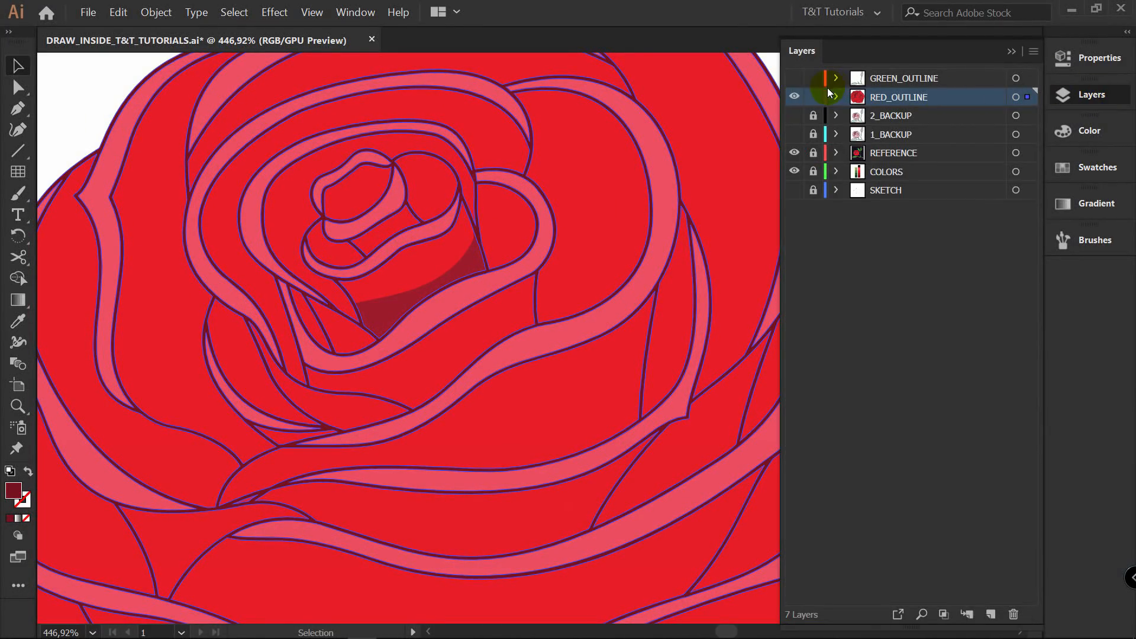
left_click(834, 95)
left_click(814, 116)
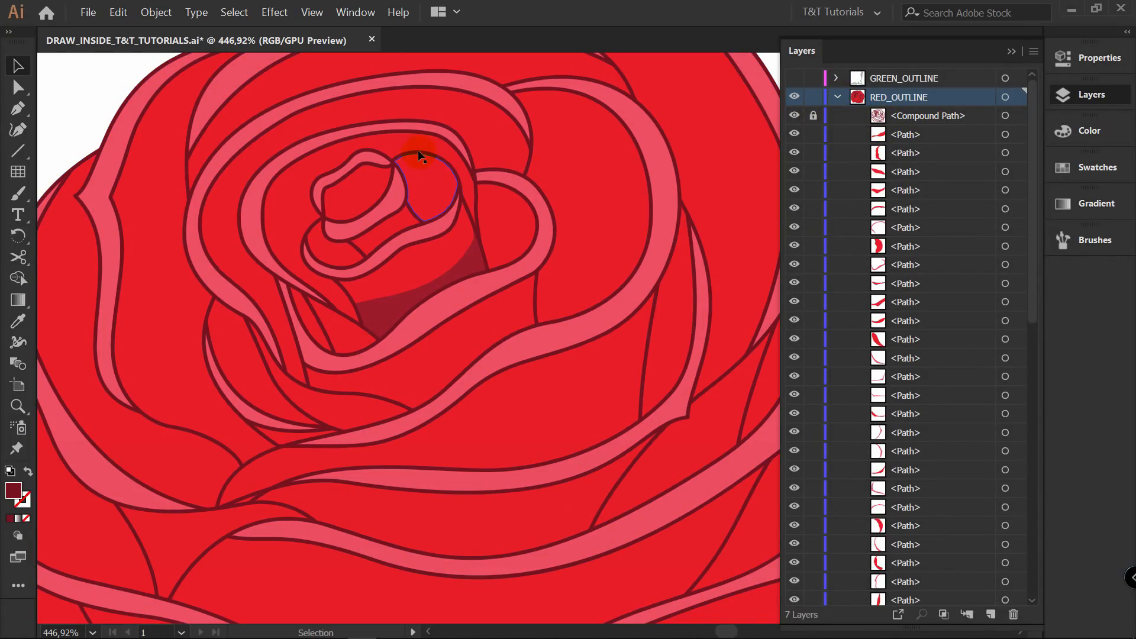
key("a")
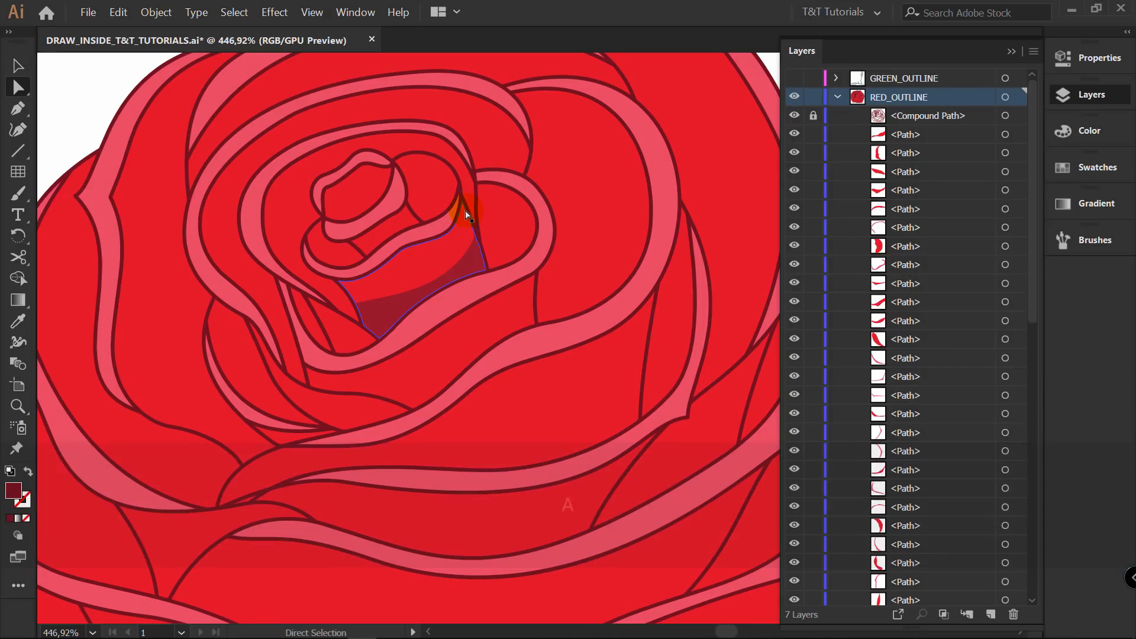
left_click(468, 215)
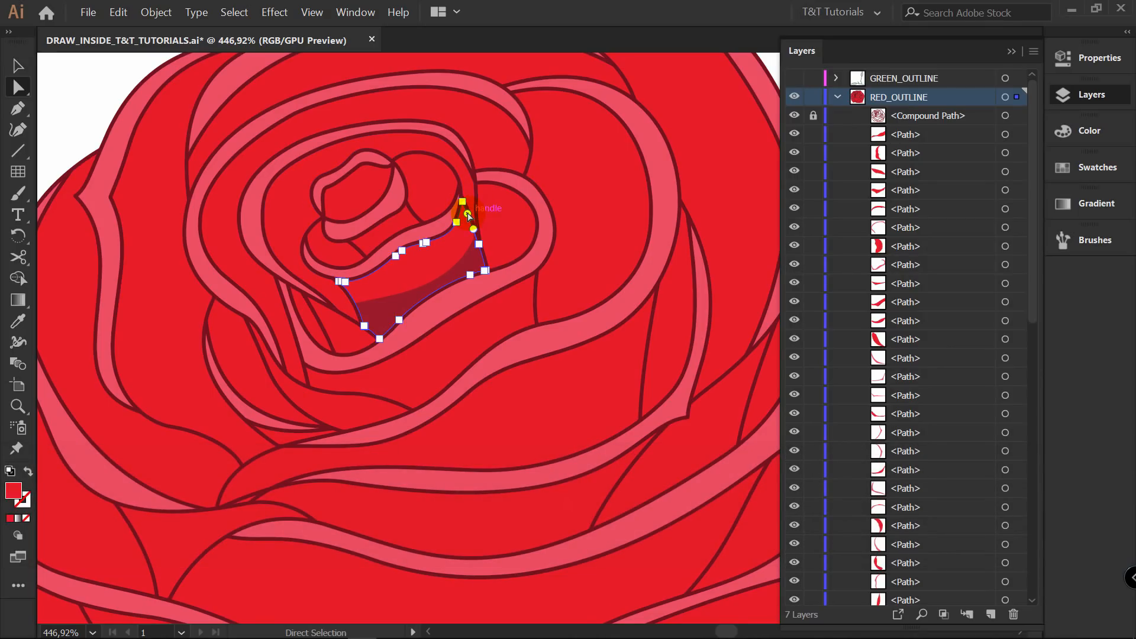
left_click(18, 536)
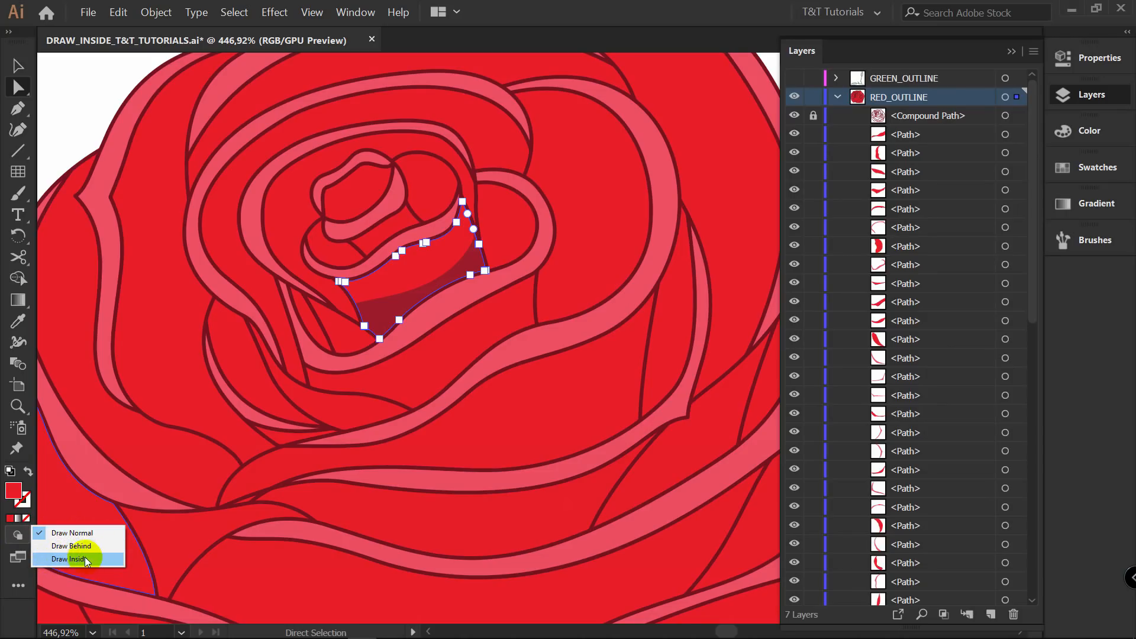
key("v")
left_click(97, 71)
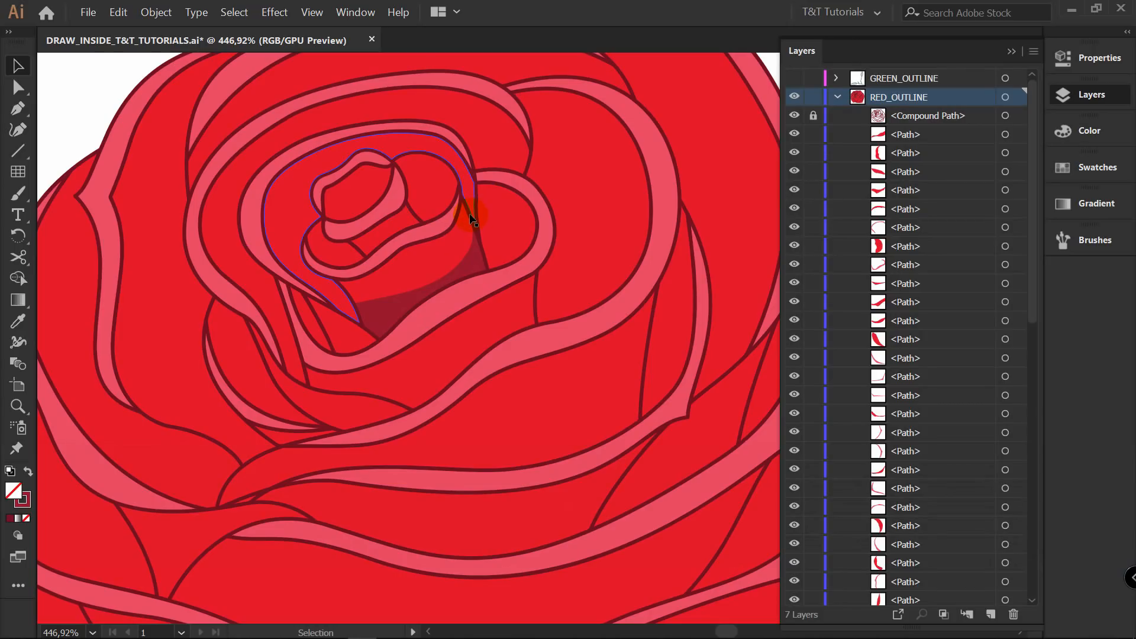
Select the hidden shadow path inside the shaded central petal and locate it in the layer list.
left_click(436, 288)
left_click(500, 242)
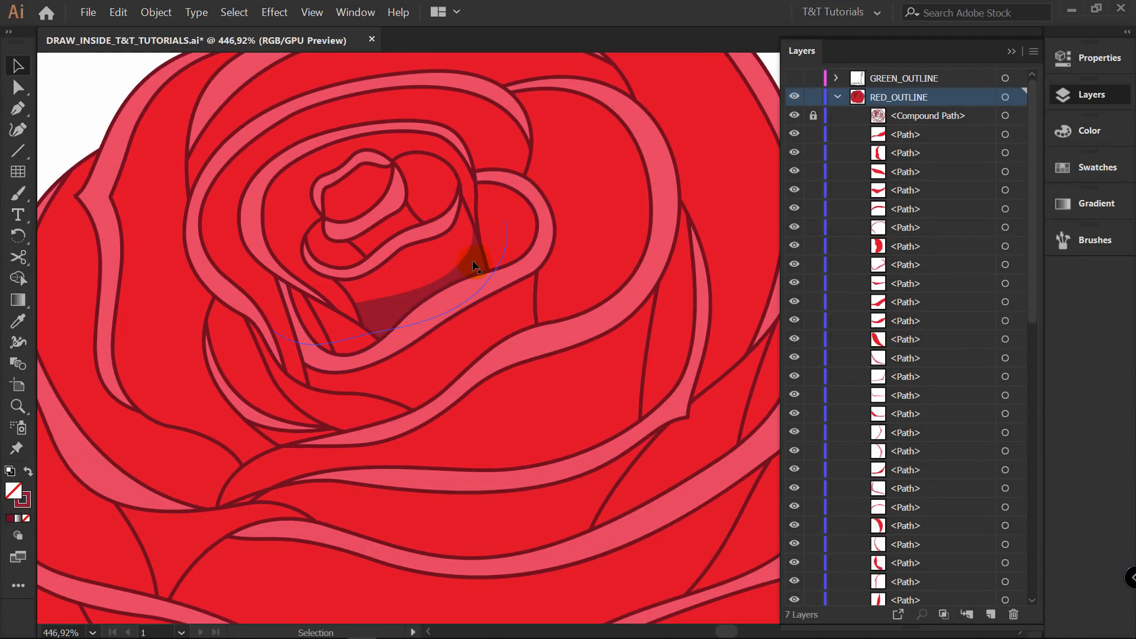
key("a")
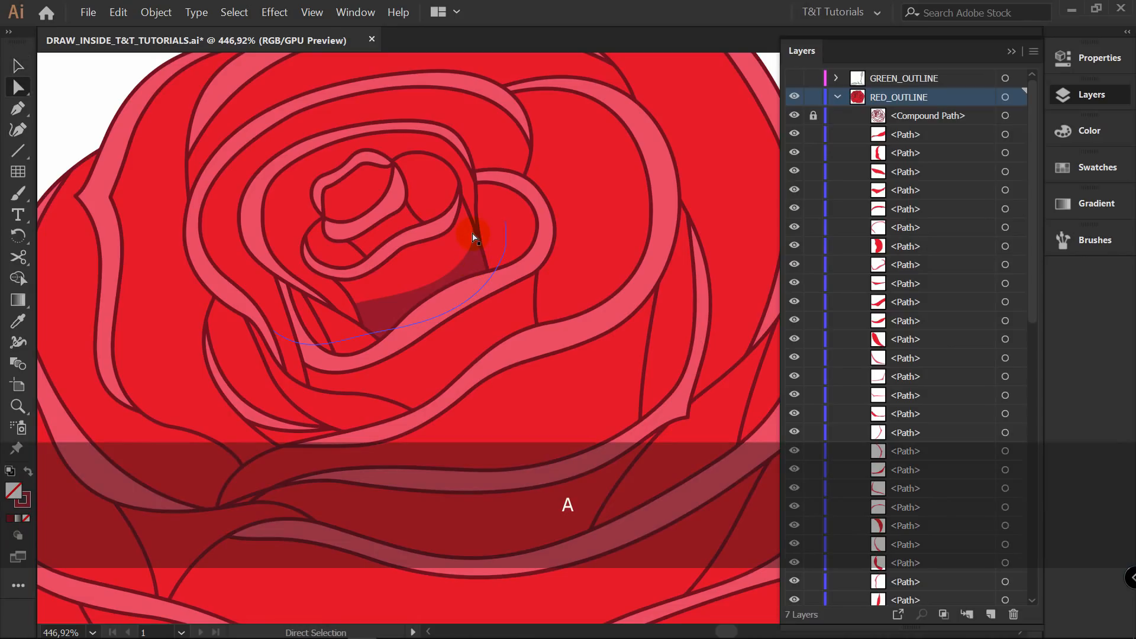
left_click(409, 317)
left_click(474, 287)
left_click(417, 323)
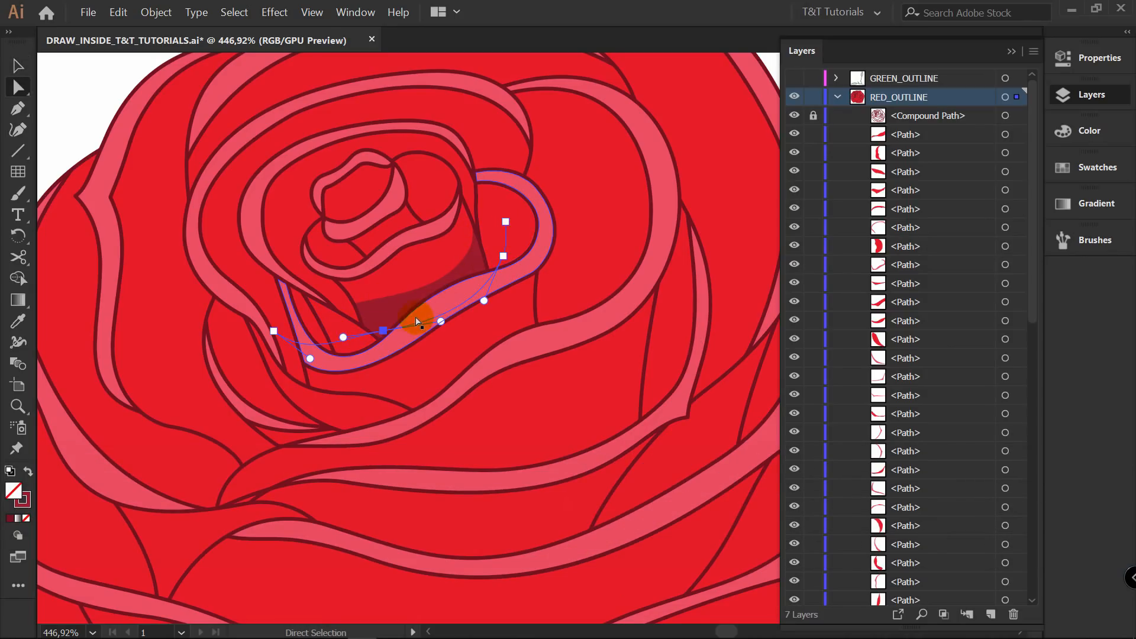
left_click_drag(383, 330, 391, 319)
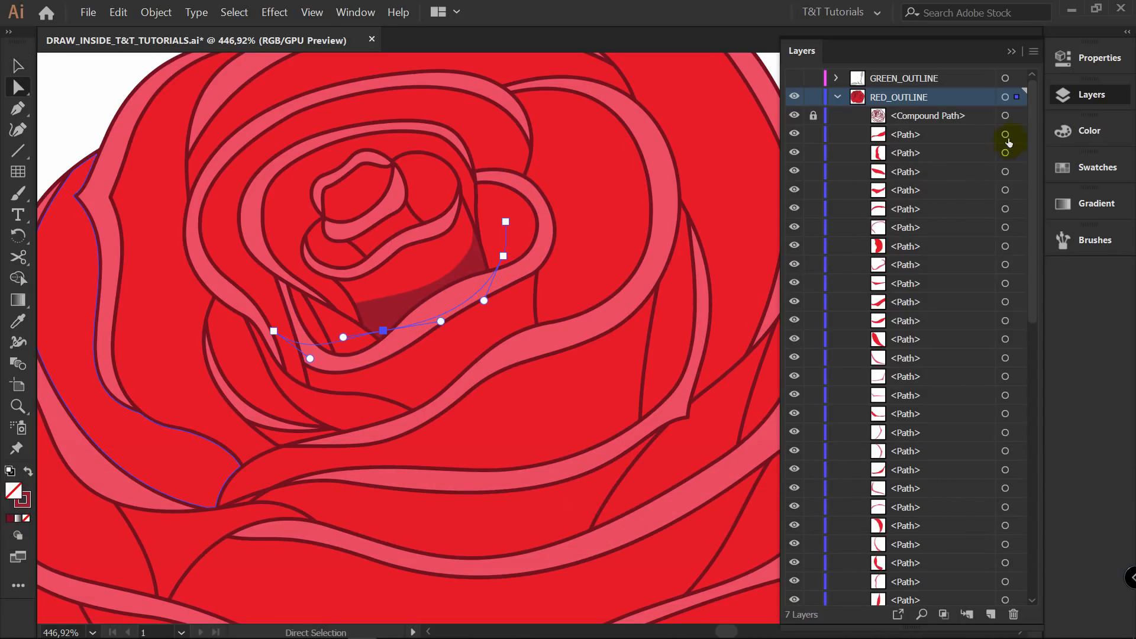
left_click_drag(1032, 126, 1057, 95)
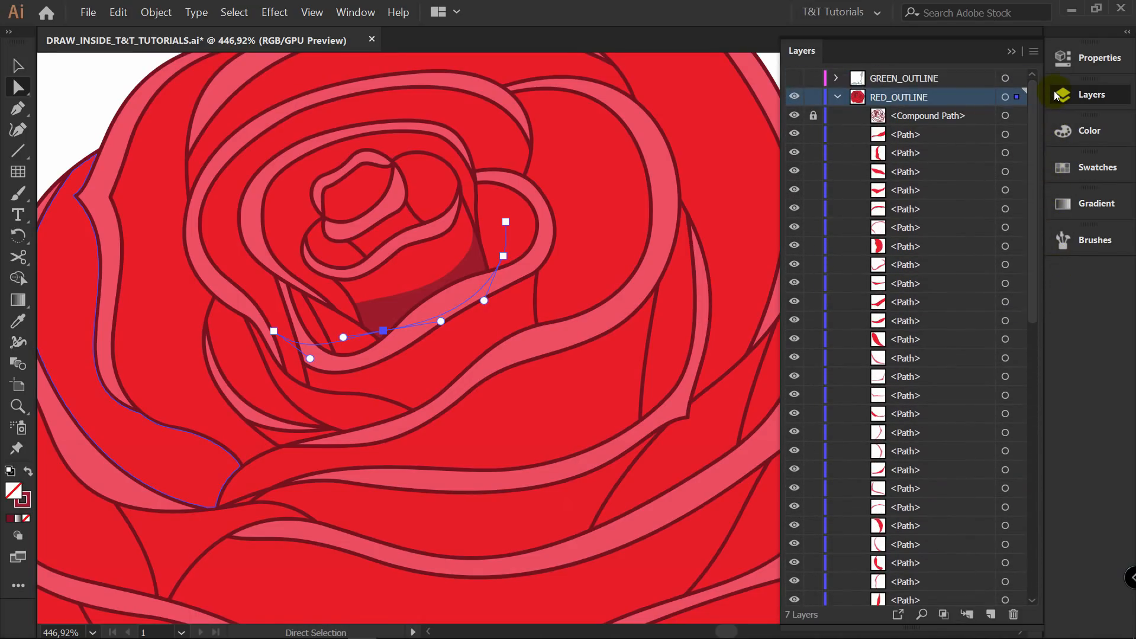
left_click(922, 615)
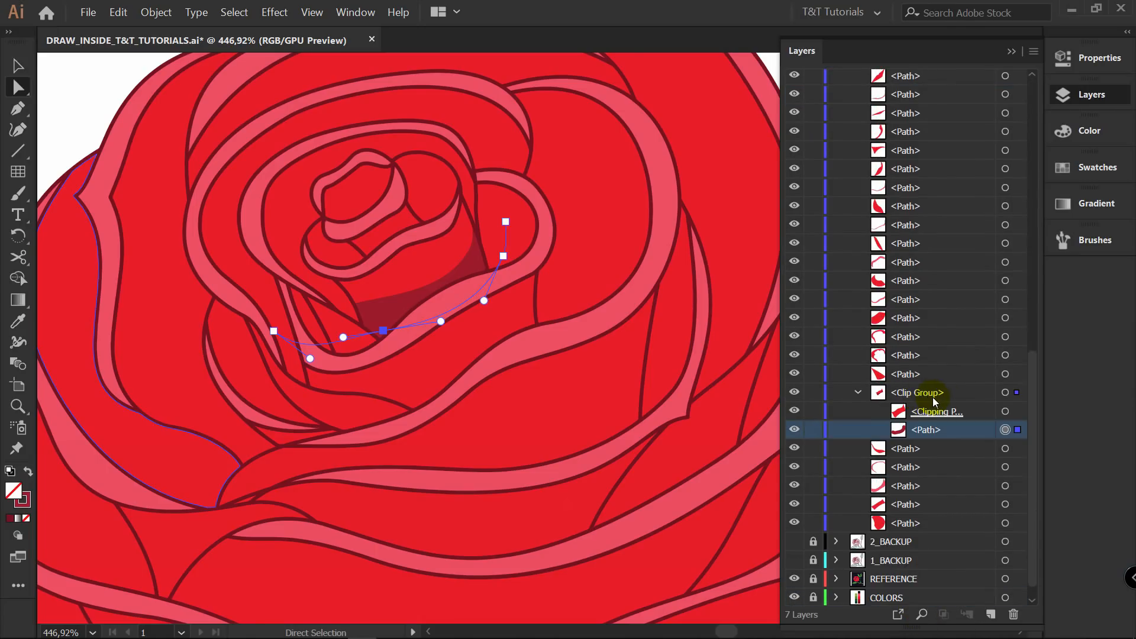
Select the clipping path of the shaded petal's clip group, turn on Draw Inside for it and deselect it.
left_click(1018, 412)
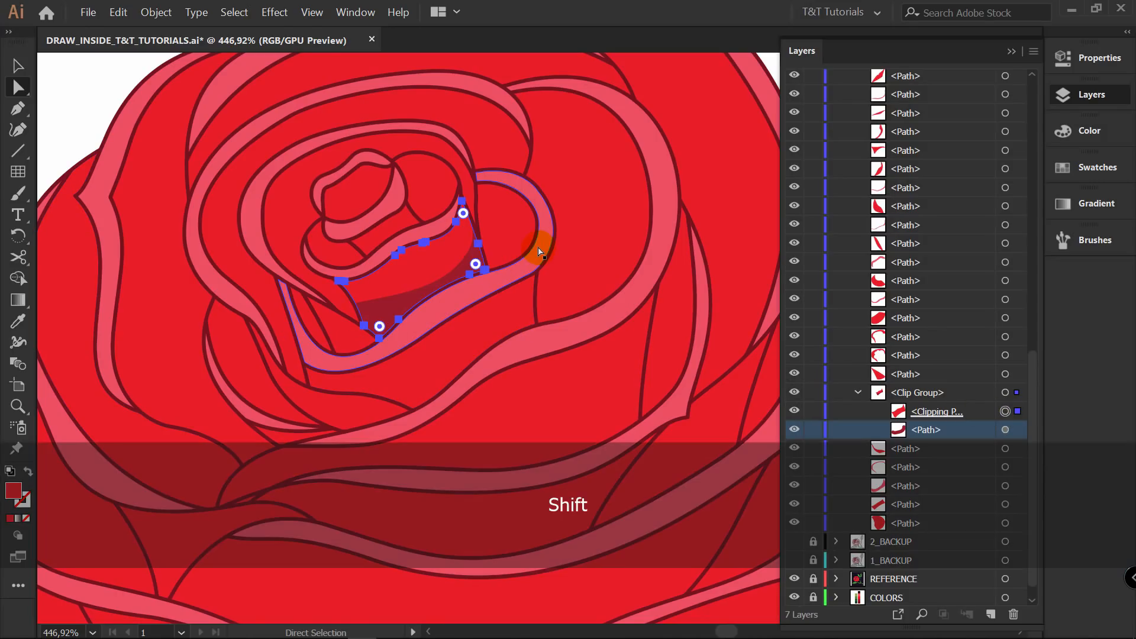
key("shift+d")
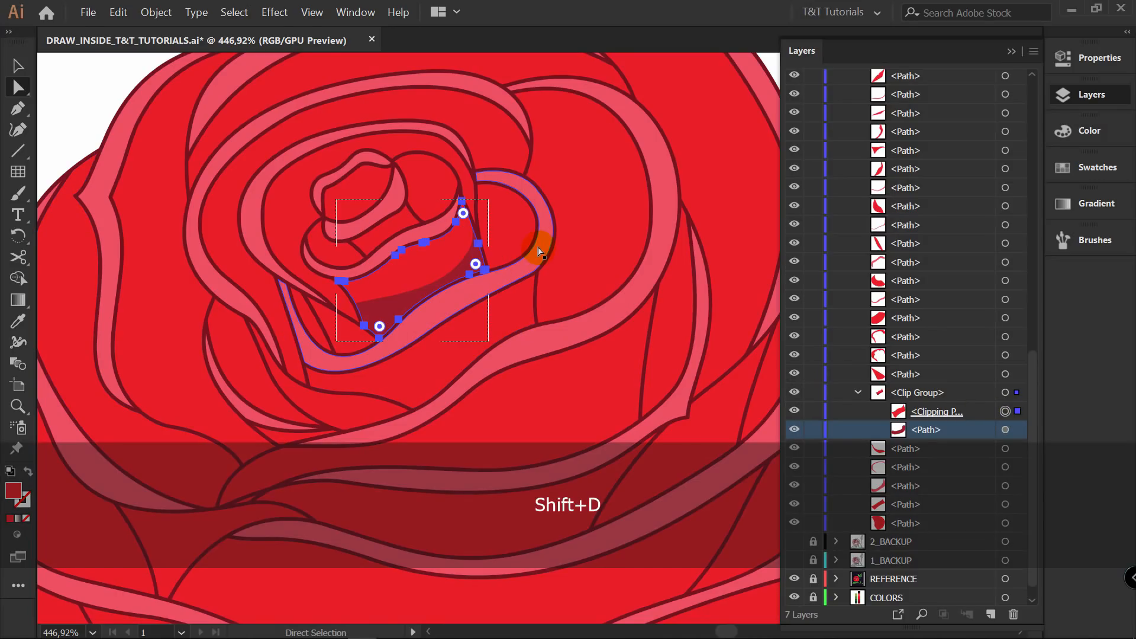
left_click(74, 77)
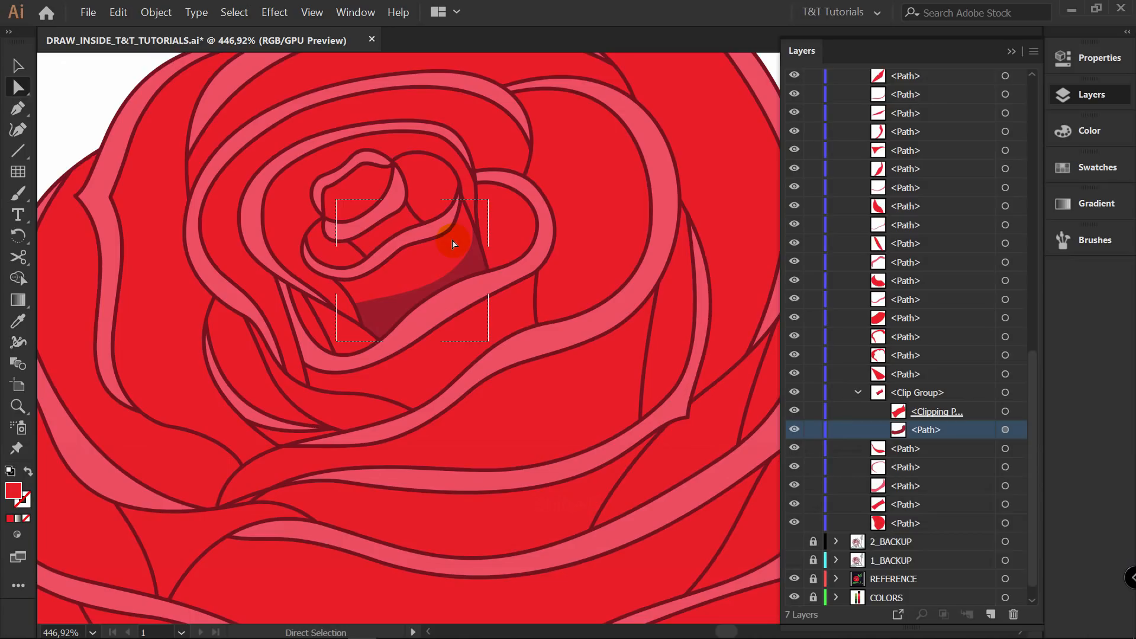
Sample the petal's existing dark red shadow stroke with the Eyedropper for use with the Paintbrush.
key("b")
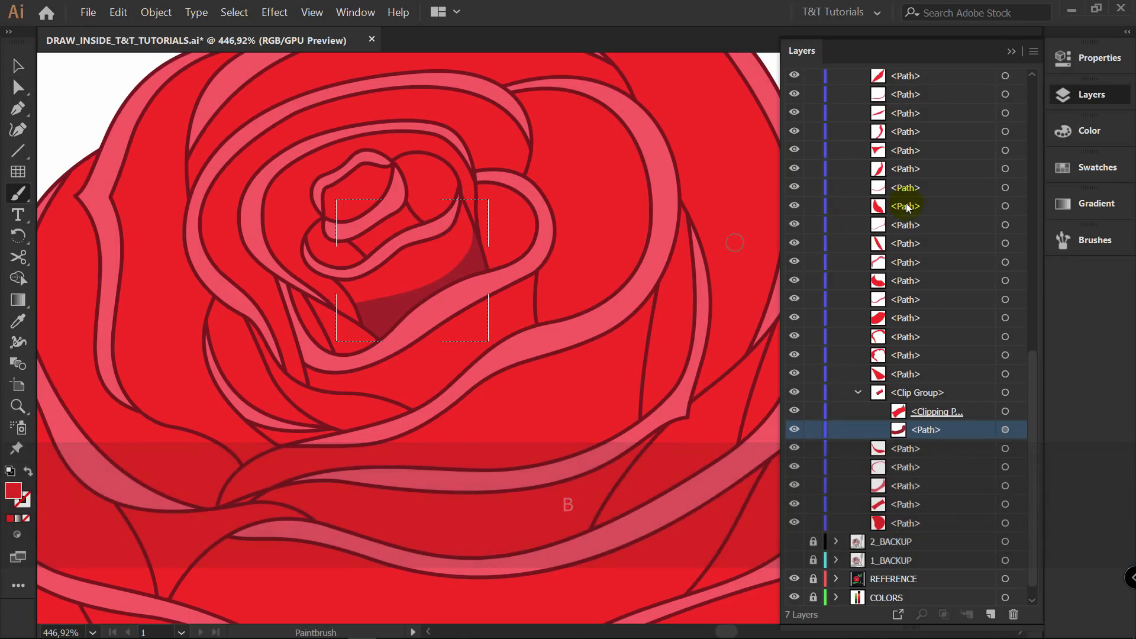
left_click(1098, 168)
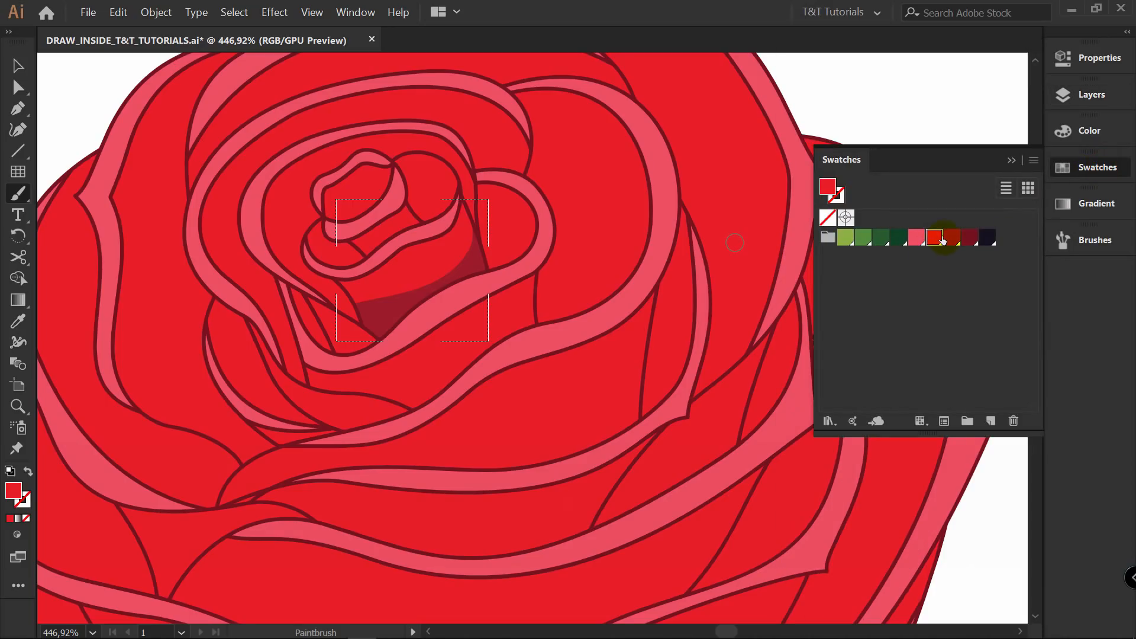
left_click(509, 216)
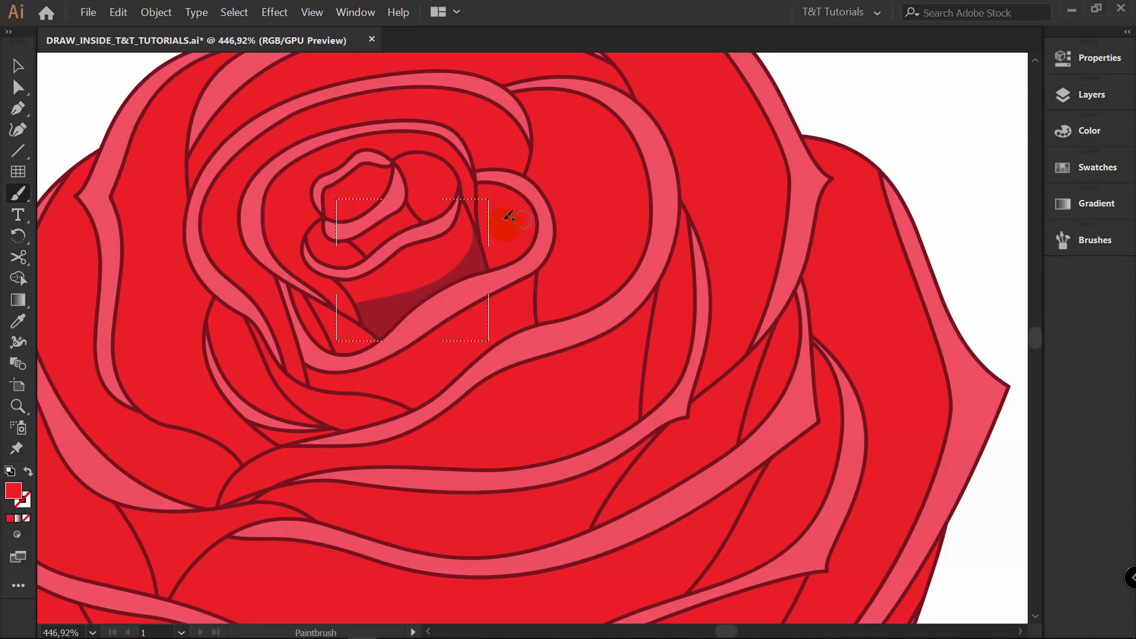
key("i")
left_click(443, 236)
left_click(384, 326)
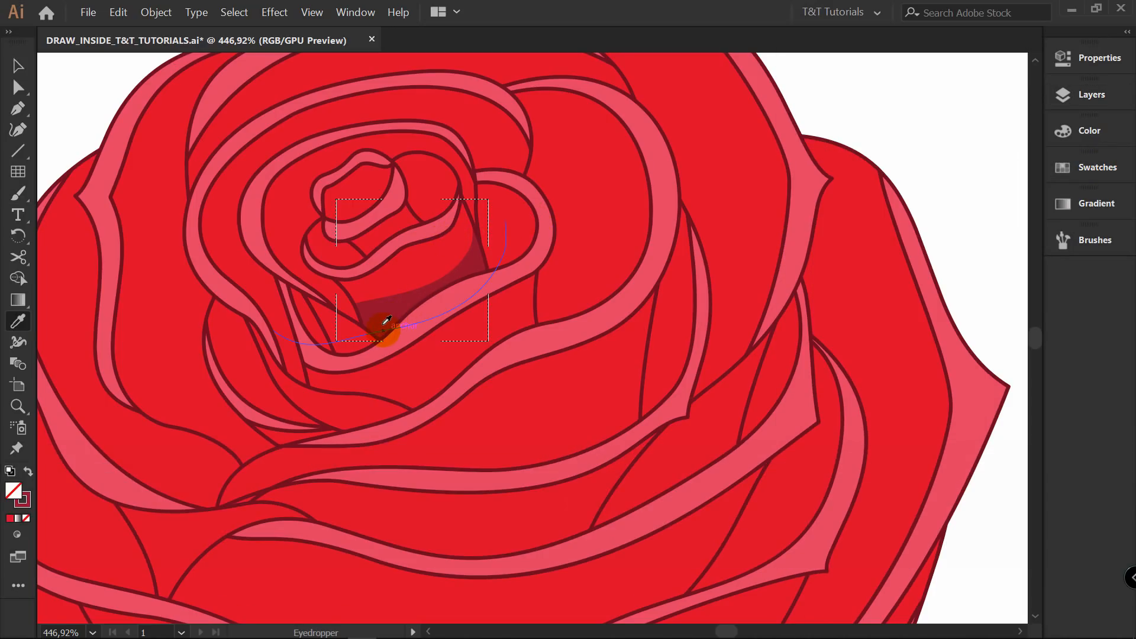
key("b")
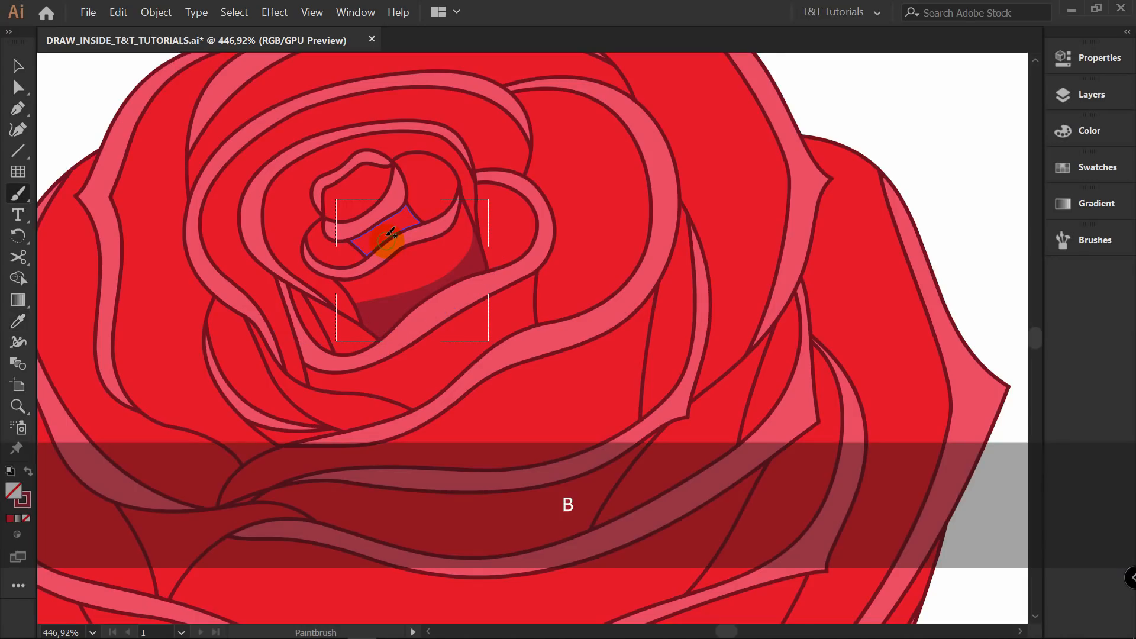
Paint a second shadow with a larger brush inside the petal, just below the inner pink edge, and save the document.
key("bracketright")
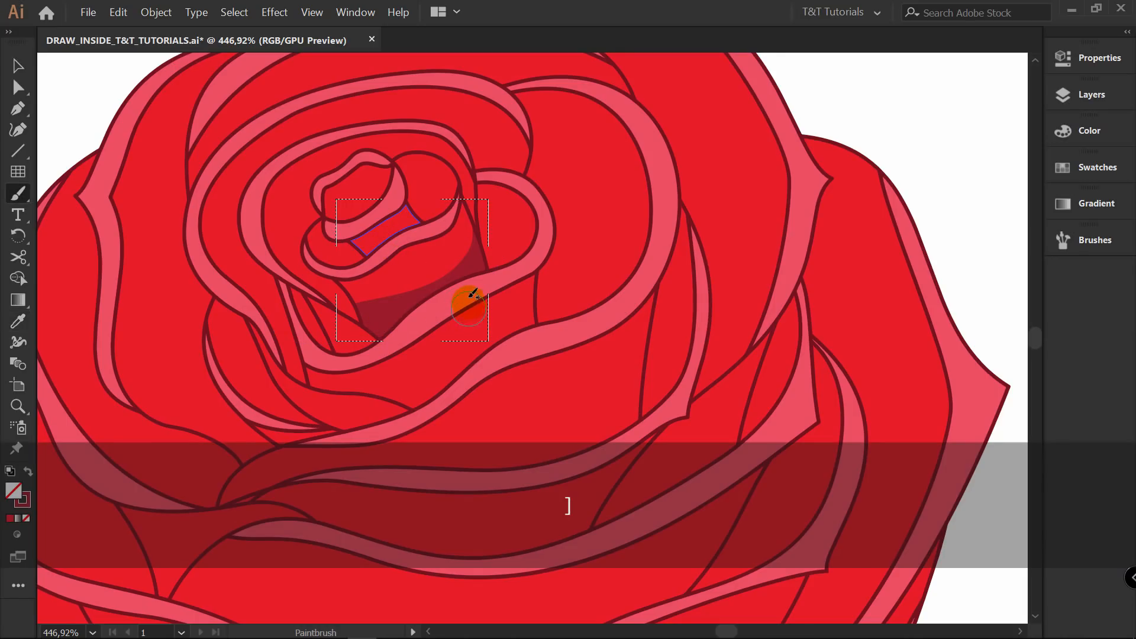
mouse_move(462, 188)
left_mouse_down()
mouse_move(451, 221)
mouse_move(329, 278)
left_mouse_up()
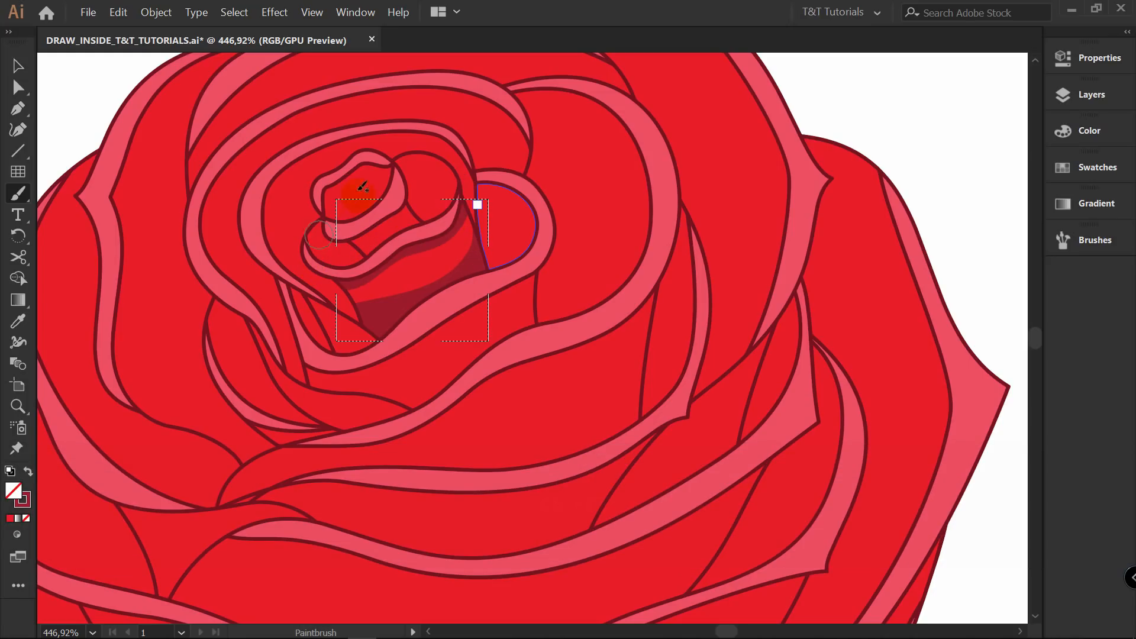
key("ctrl+s")
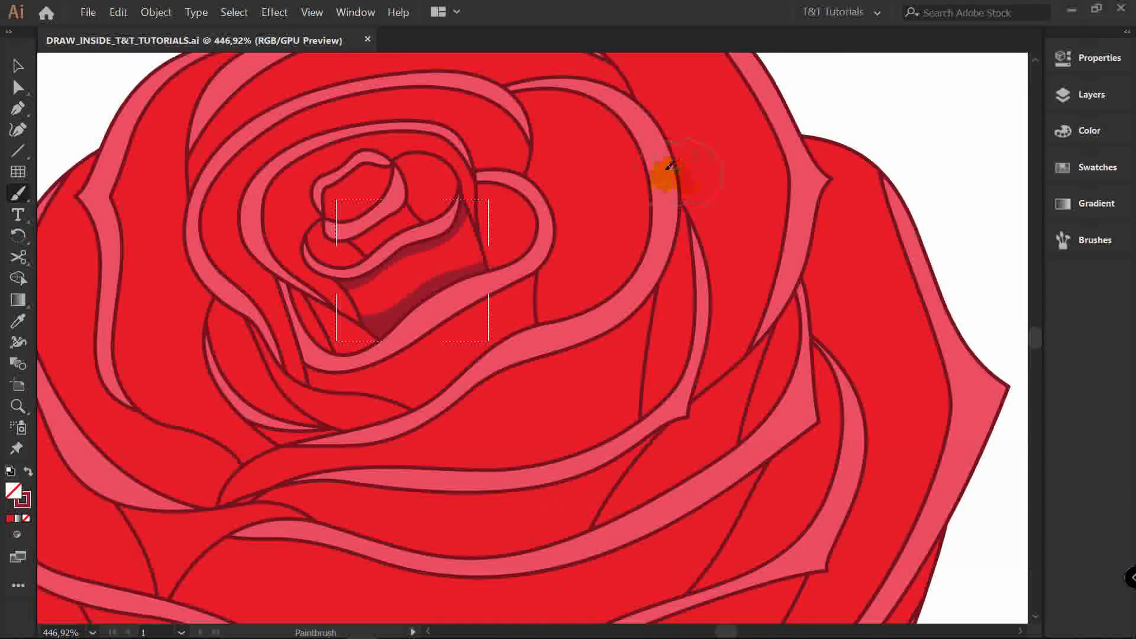
Return to Draw Normal, then turn on Draw Inside for the small round petal beside the rose's central bud.
key("shift")
key("shift+d")
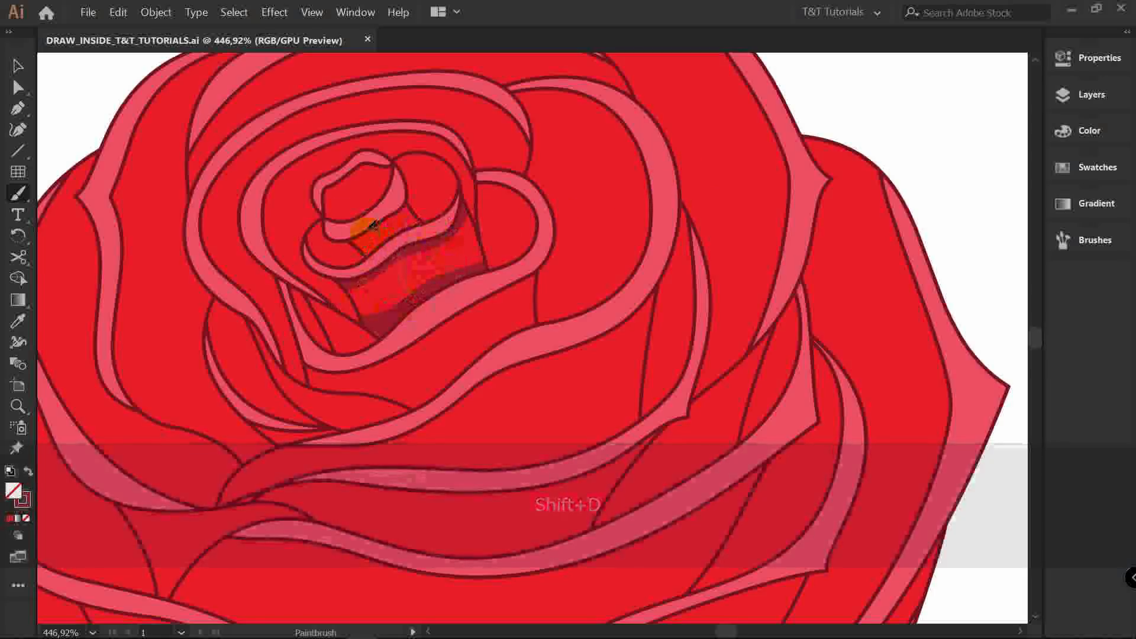
key("v")
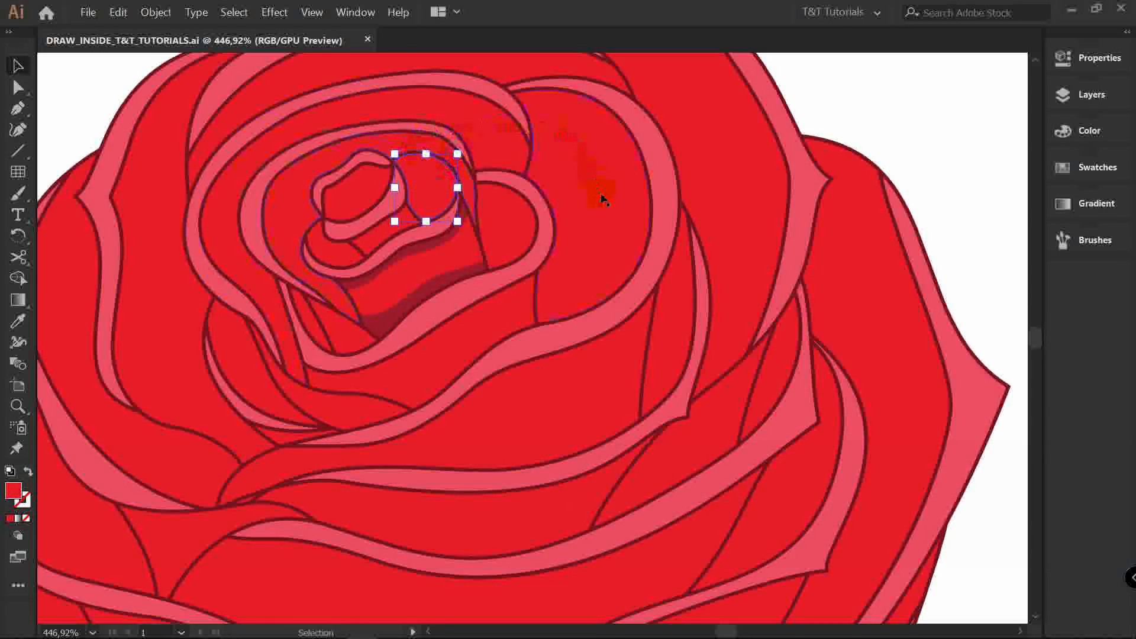
key("shift+d")
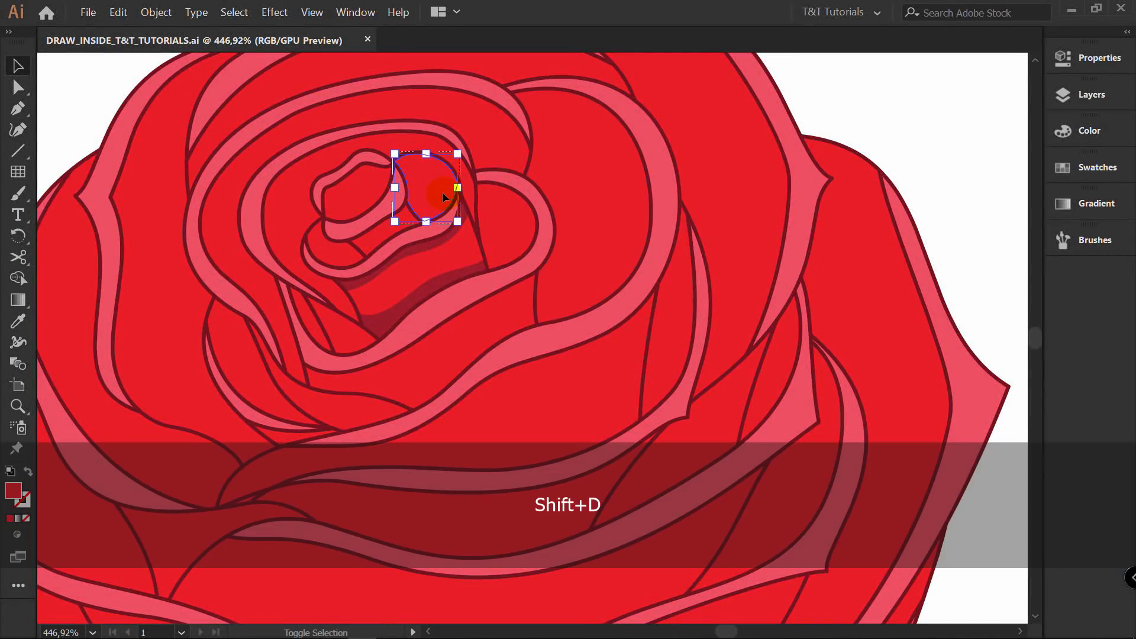
key("v")
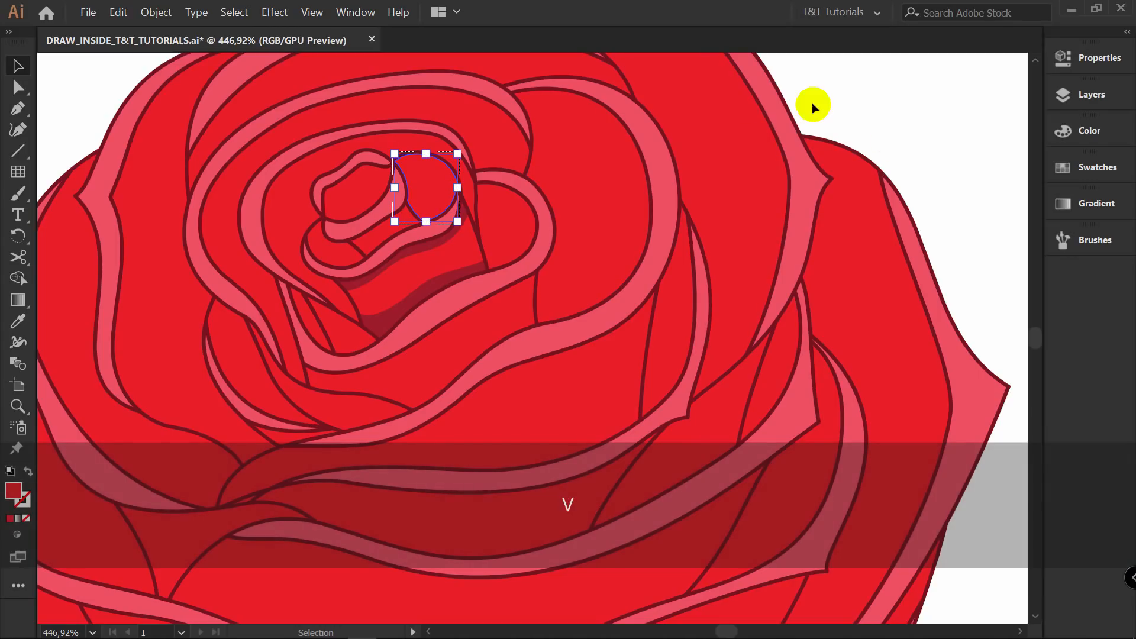
left_click(844, 89)
Sample the neighbouring petal's dark red shadow stroke with the Eyedropper and adjust the Paintbrush size.
key("i")
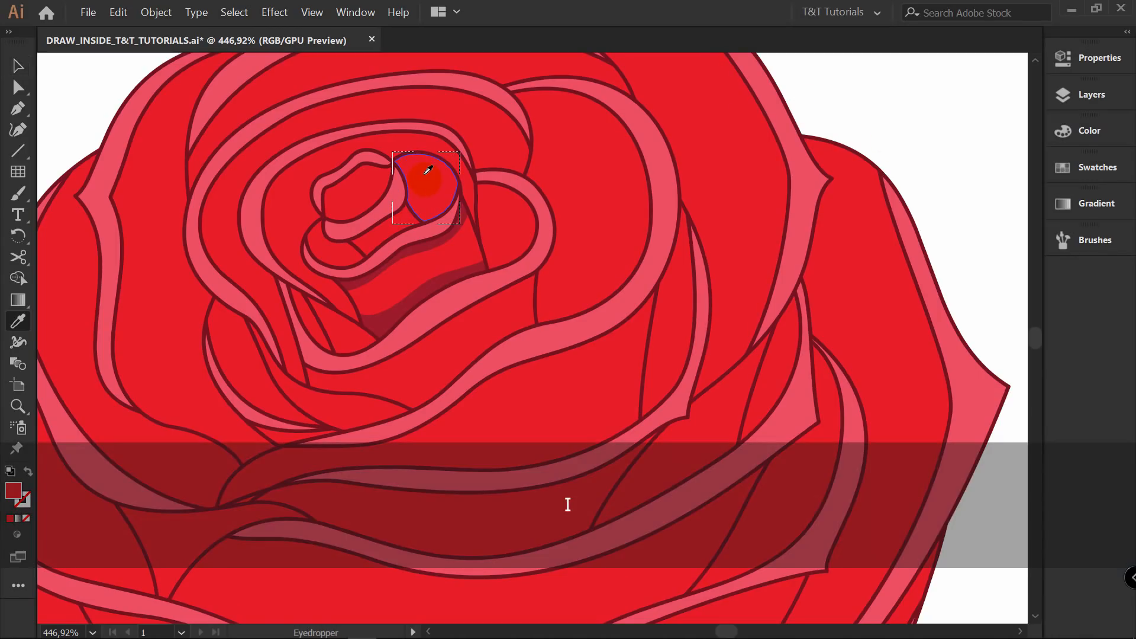
left_click(405, 267)
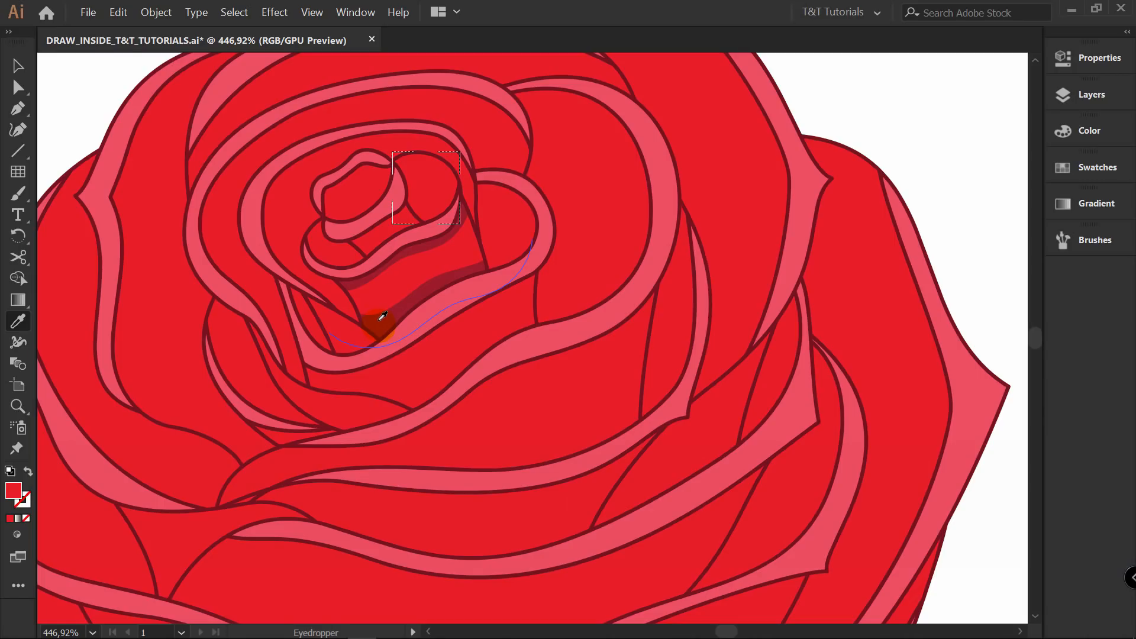
key("b")
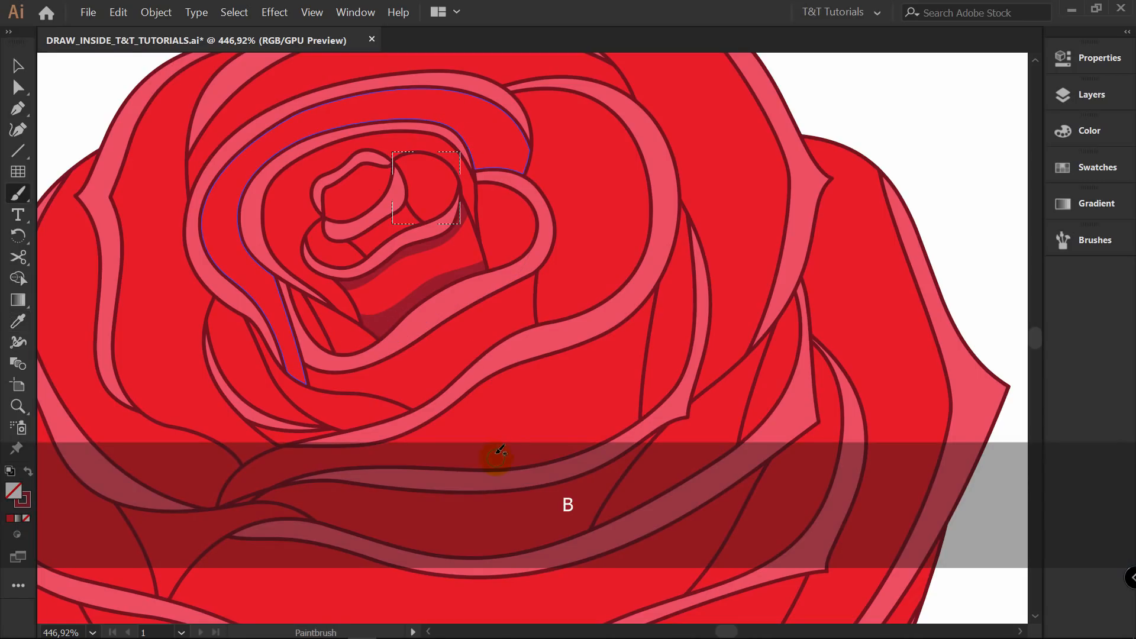
key("bracketright")
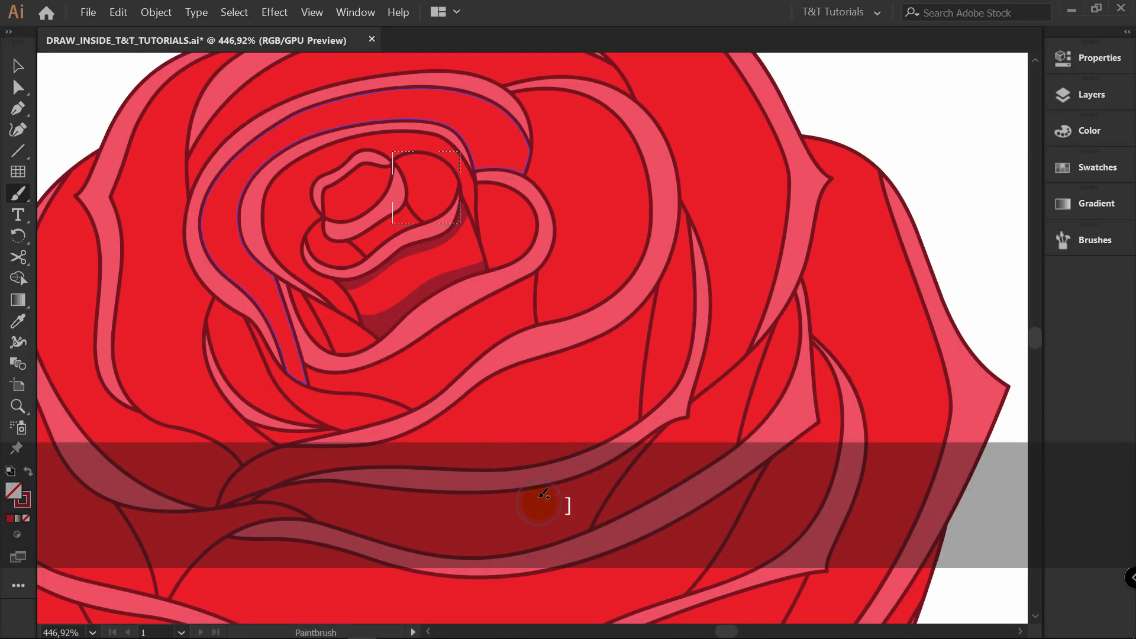
key("bracketleft")
Paint a dark red shadow over the lower part of the small round petal, undoing and repainting unsatisfactory strokes.
mouse_move(384, 161)
left_mouse_down()
mouse_move(424, 208)
mouse_move(424, 258)
left_mouse_up()
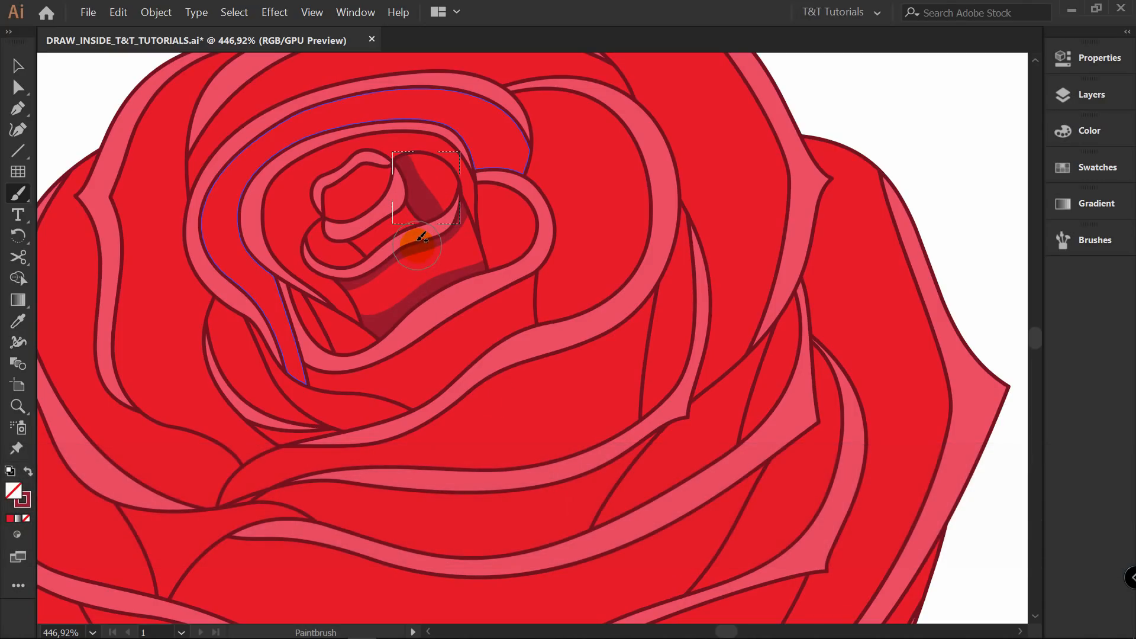
key("ctrl+z")
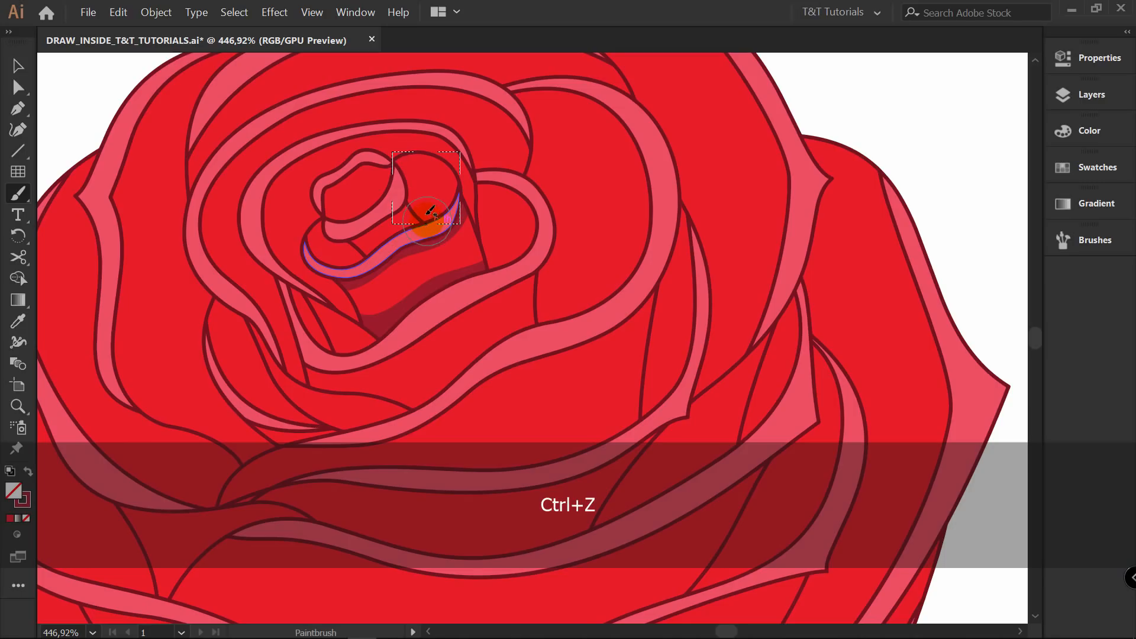
mouse_move(390, 189)
left_mouse_down()
mouse_move(418, 222)
mouse_move(405, 289)
mouse_move(419, 203)
mouse_move(437, 208)
mouse_move(367, 195)
left_mouse_up()
key("ctrl+z")
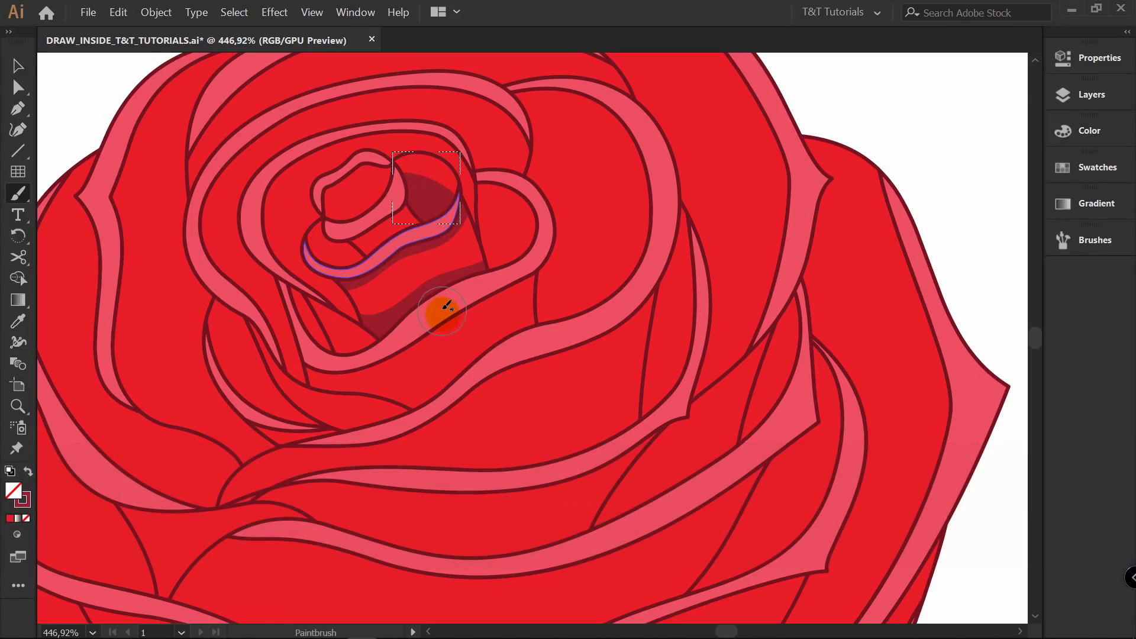
Return to Draw Normal, then turn on Draw Inside for the innermost petal of the rose's central bud.
key("shift")
key("shift+d")
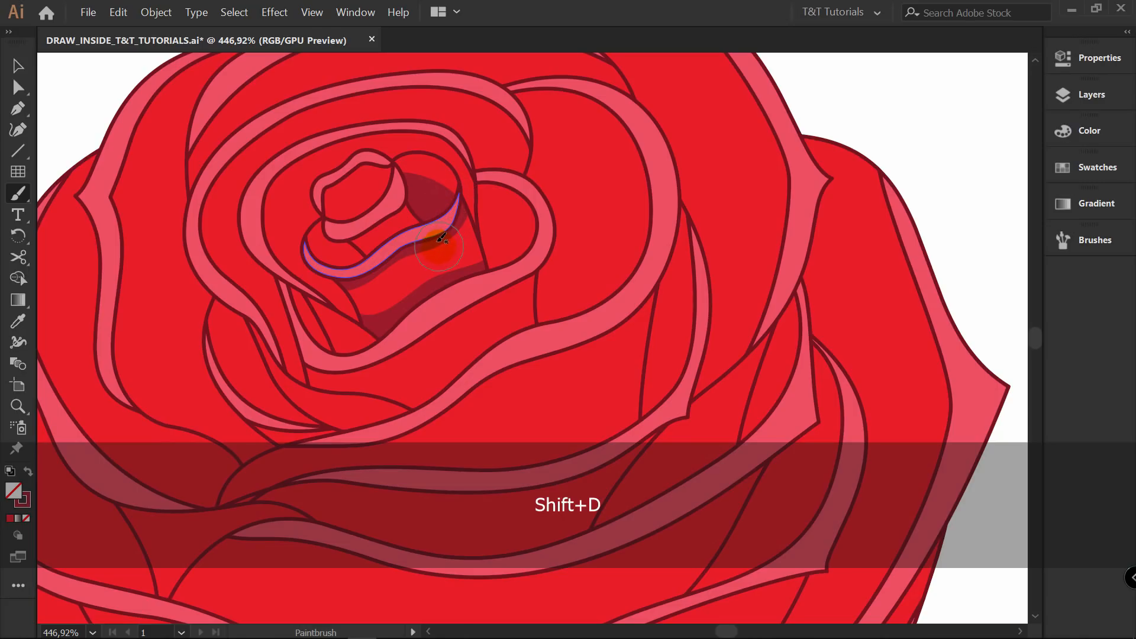
key("z")
mouse_move(385, 157)
left_mouse_down()
mouse_move(428, 156)
mouse_move(451, 232)
left_mouse_up()
key("v")
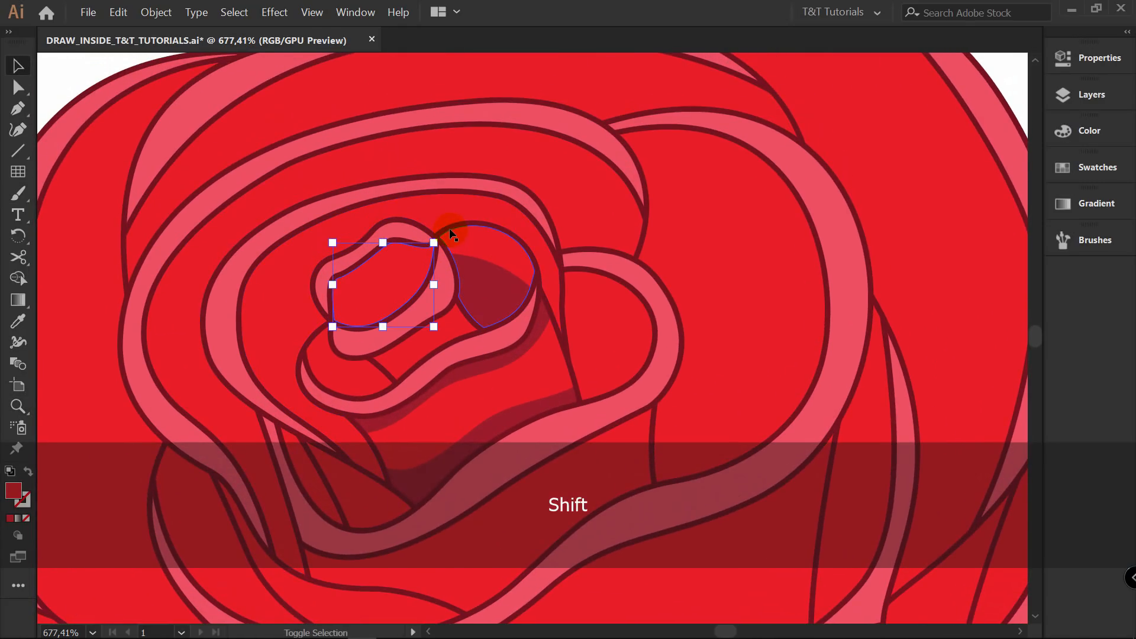
key("shift+d")
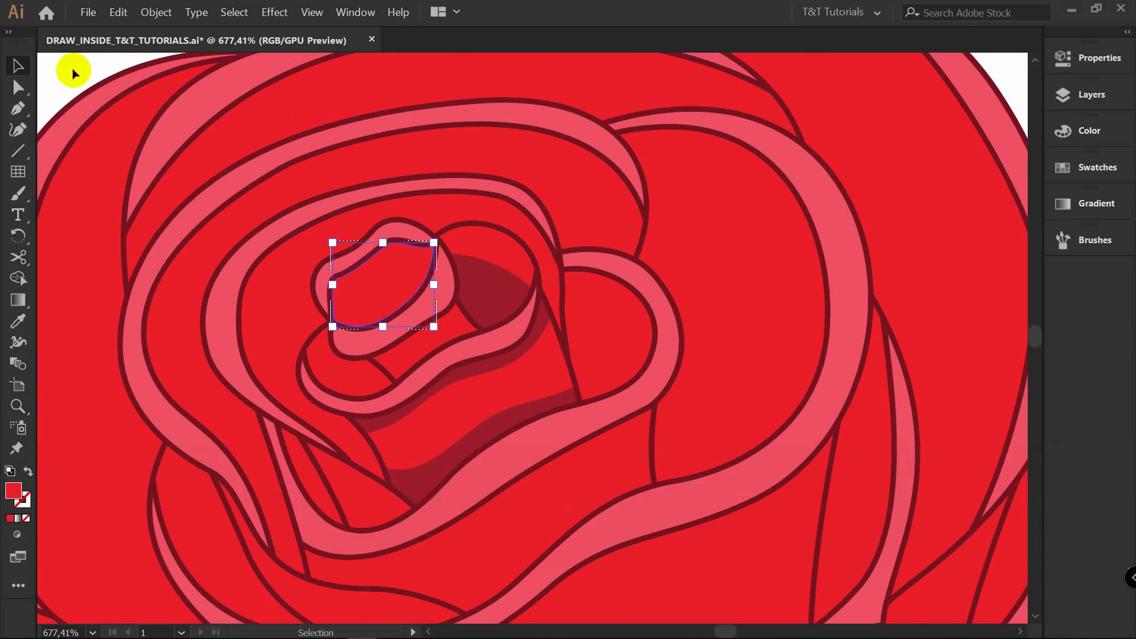
Sample the neighbouring petal's dark red shadow stroke with the Eyedropper and adjust the Paintbrush size.
left_click(72, 69)
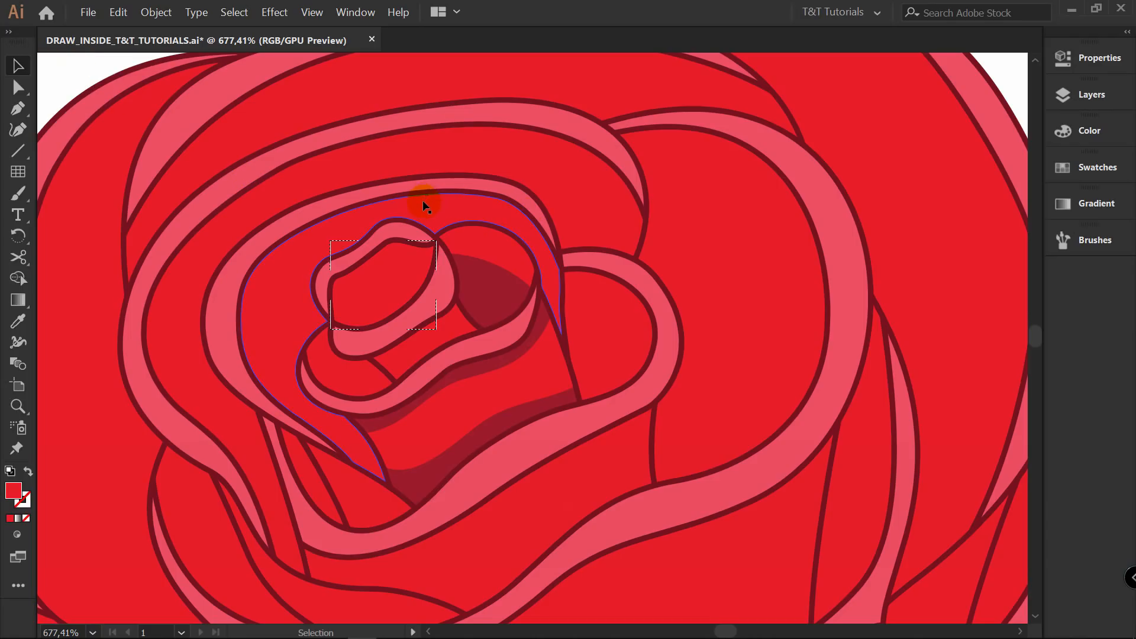
key("i")
left_click(485, 290)
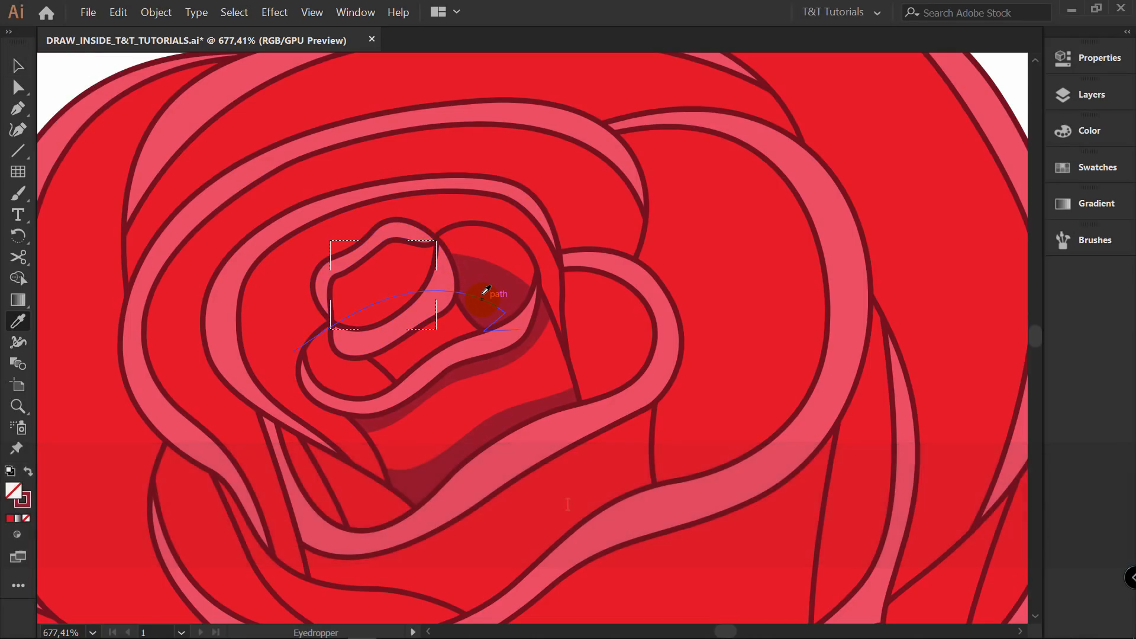
key("b")
key("bracketleft")
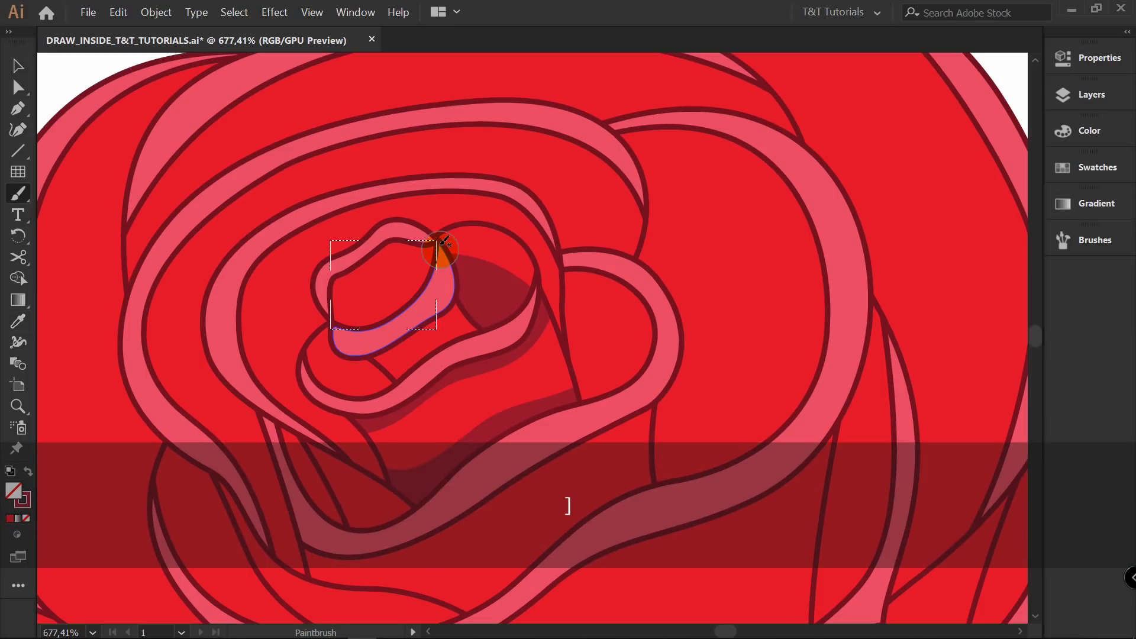
Paint dark red shadows along the upper and lower parts of the central bud's innermost petal.
mouse_move(432, 241)
left_mouse_down()
mouse_move(380, 240)
mouse_move(338, 265)
mouse_move(322, 329)
left_mouse_up()
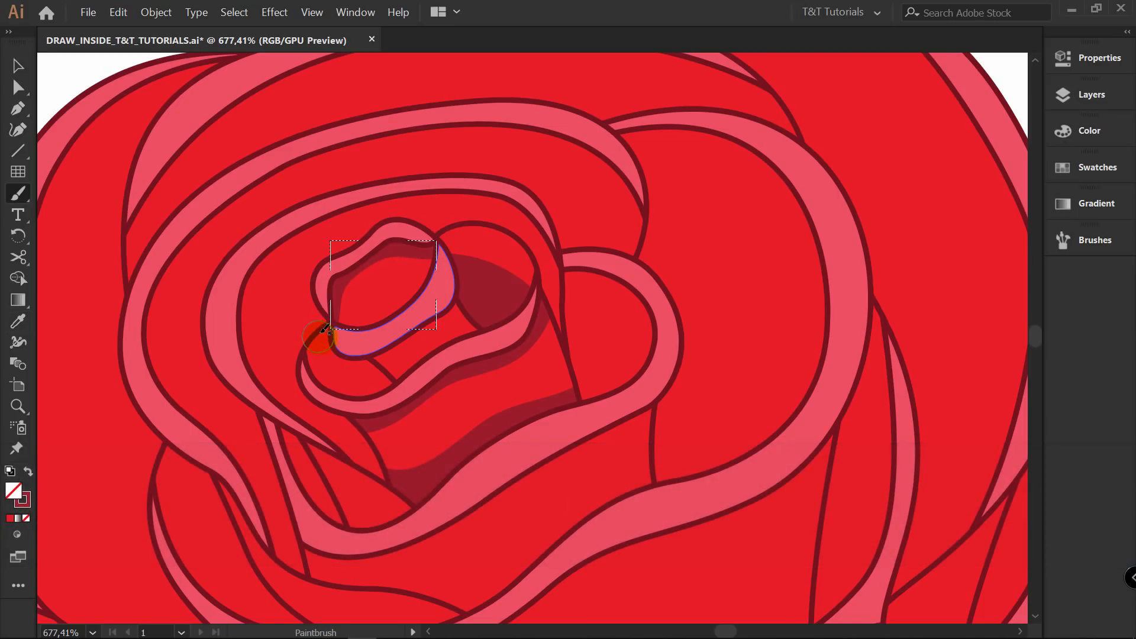
key("bracketright")
mouse_move(433, 293)
left_mouse_down()
mouse_move(362, 337)
mouse_move(408, 300)
left_mouse_up()
left_click_drag(426, 294, 428, 293)
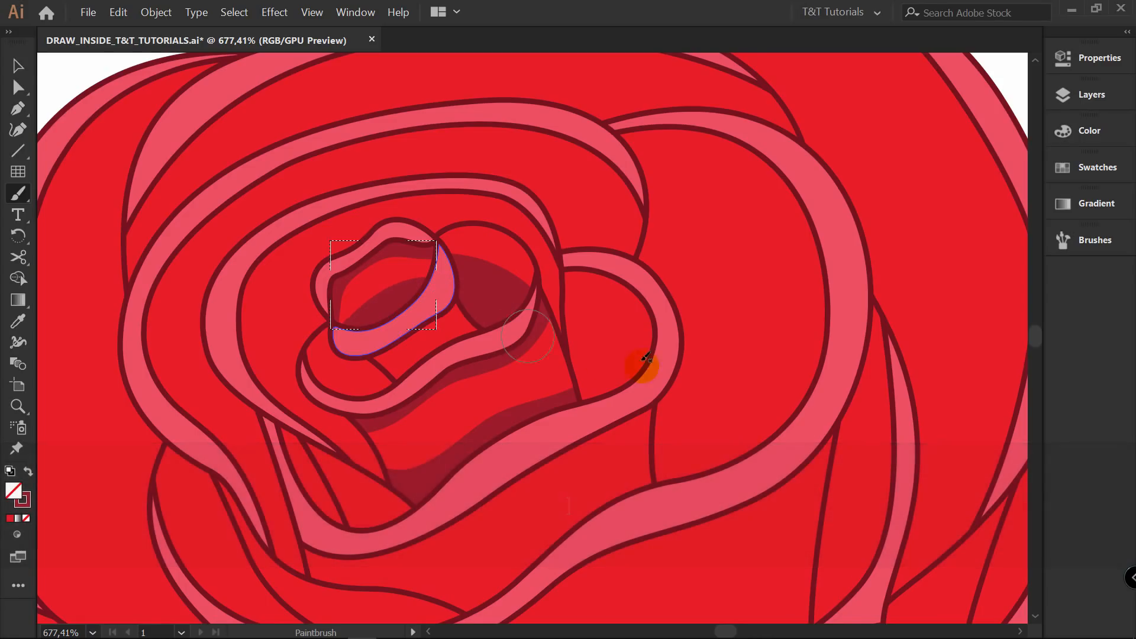
Return to Draw Normal, then turn on Draw Inside for the petal that wraps around the rose's central bud.
key("shift+d")
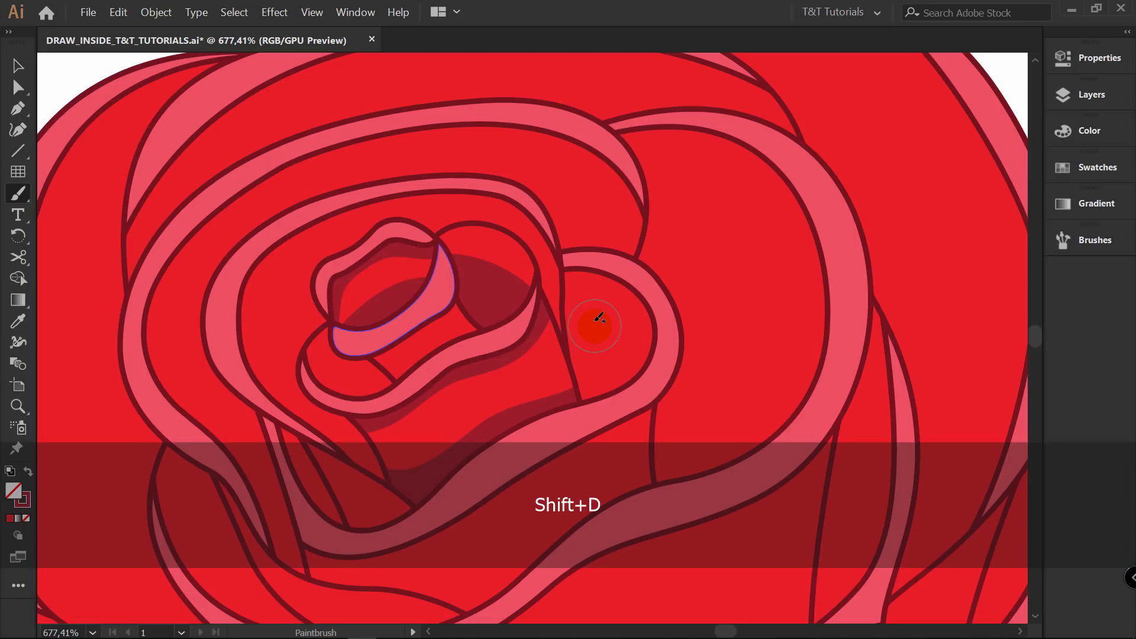
key("space")
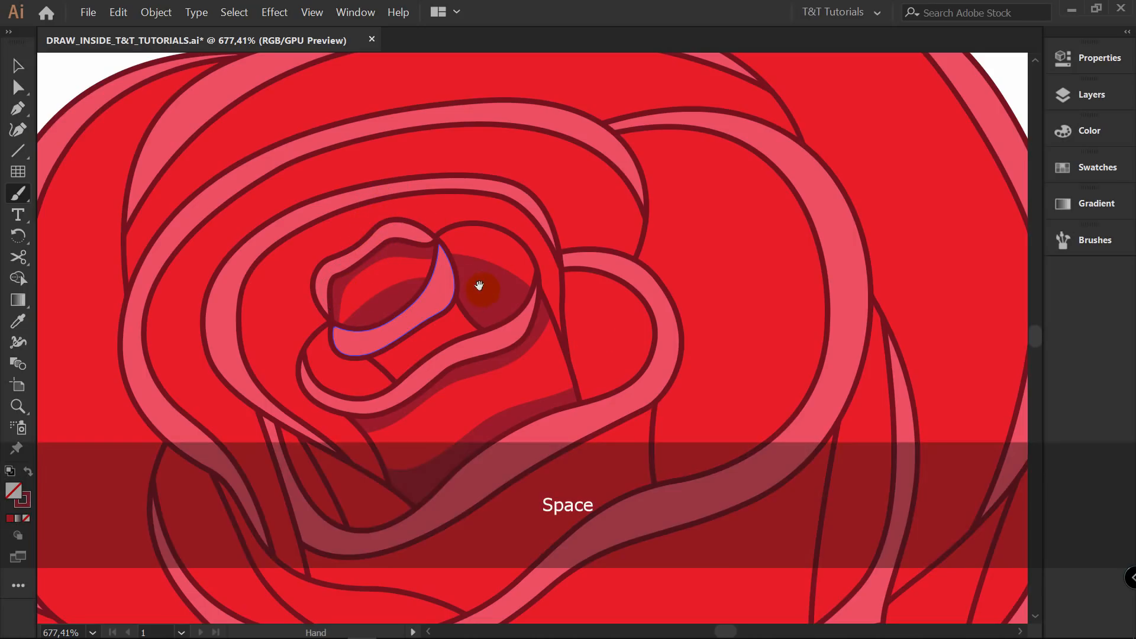
left_click_drag(480, 286, 423, 272)
key("shift+d")
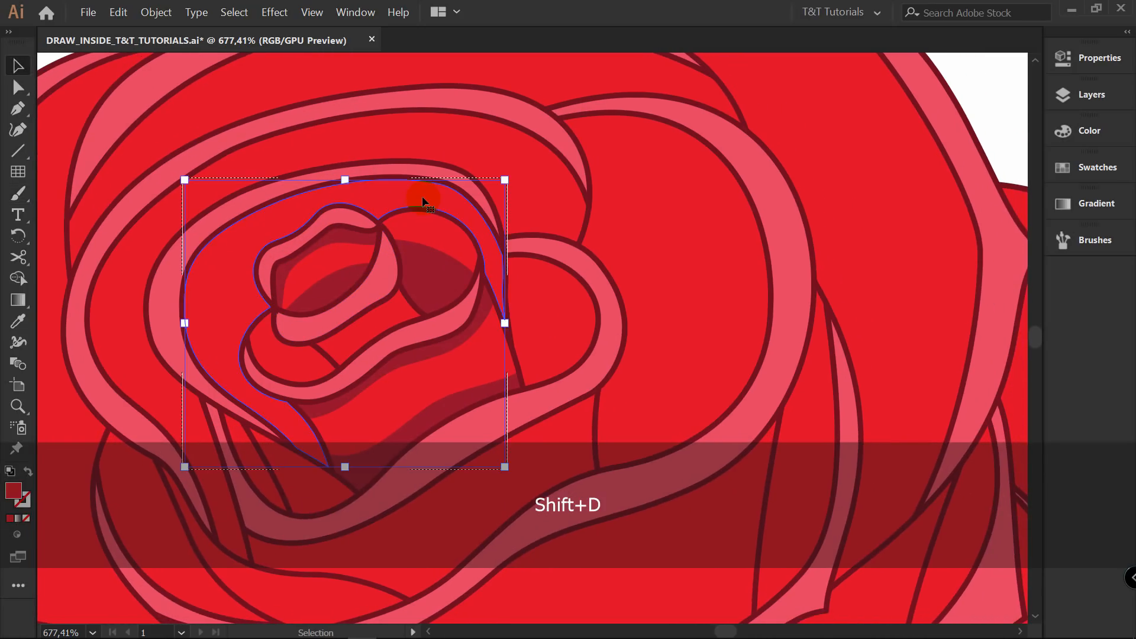
left_click(983, 91)
Enlarge the Paintbrush and paint dark red shadows along the right side and the left and upper edges of the wrapping petal.
key("b")
key("]")
left_click_drag(517, 336, 444, 235)
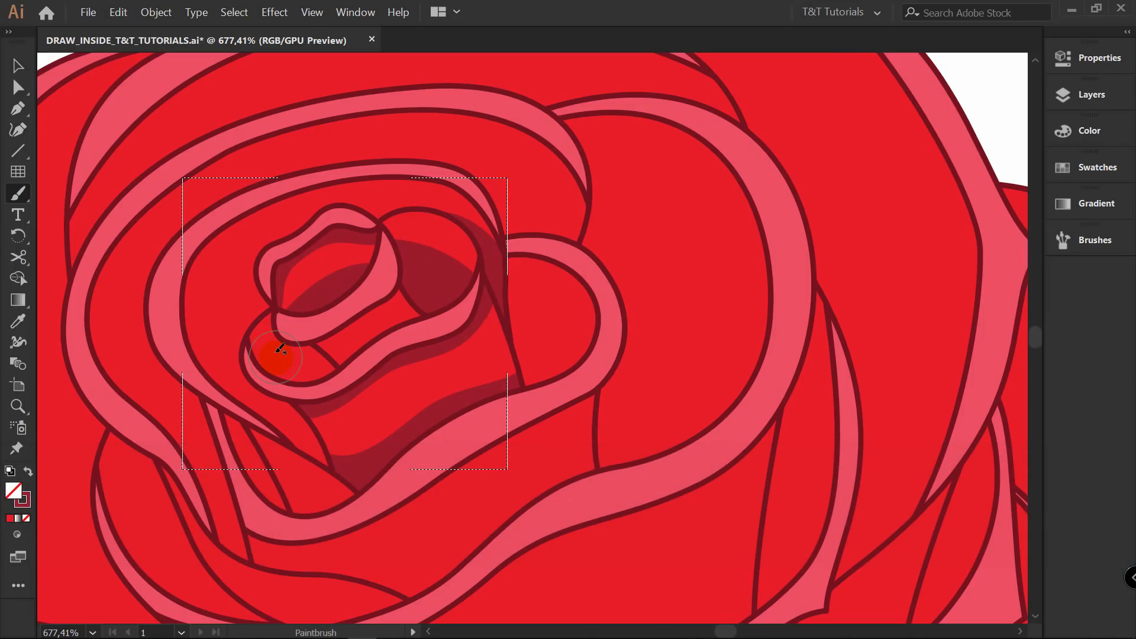
mouse_move(287, 452)
left_mouse_down()
mouse_move(190, 248)
mouse_move(215, 216)
mouse_move(316, 177)
mouse_move(447, 175)
mouse_move(473, 198)
left_mouse_up()
Reshape the wrapping petal's shadow stroke by moving its left and upper anchor points outward with Direct Selection.
key("a")
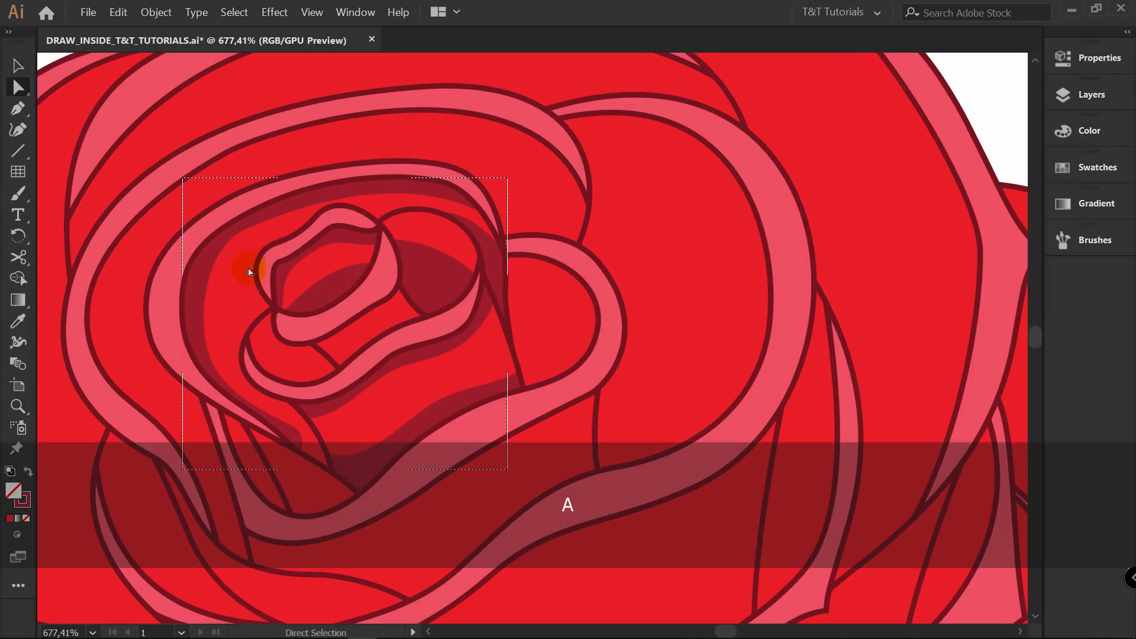
left_click(202, 307)
left_click_drag(189, 271, 178, 272)
left_click_drag(255, 205, 270, 188)
left_click(385, 172)
left_click_drag(385, 172, 393, 158)
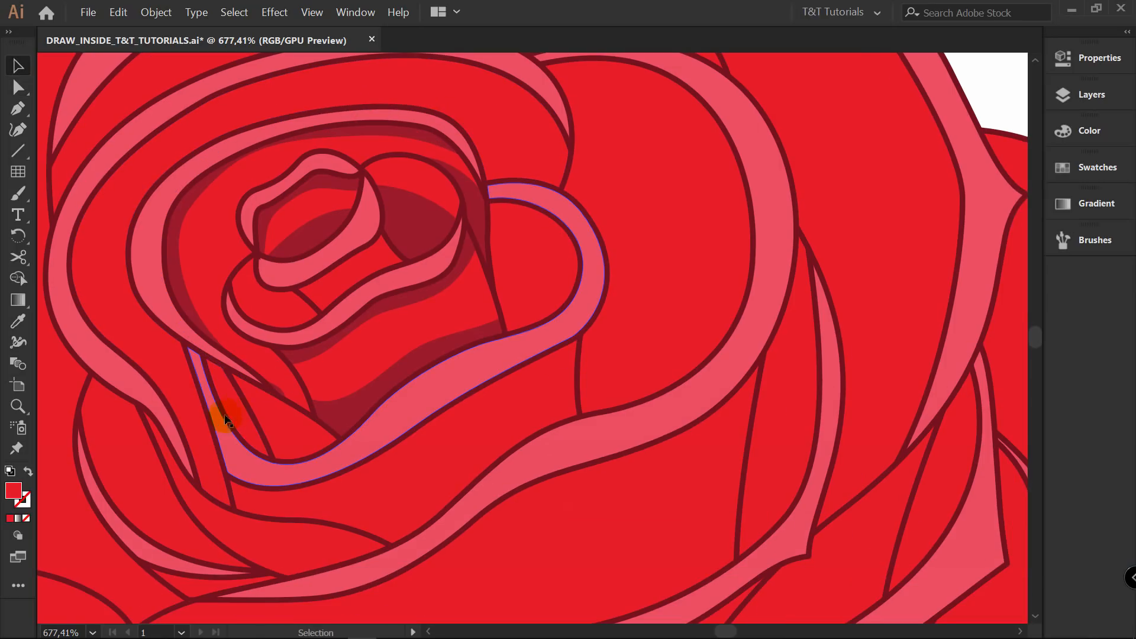
Fill the narrow petal piece below-left of the bud and the rounded petal area right of it with the dark red swatch.
left_click(235, 410)
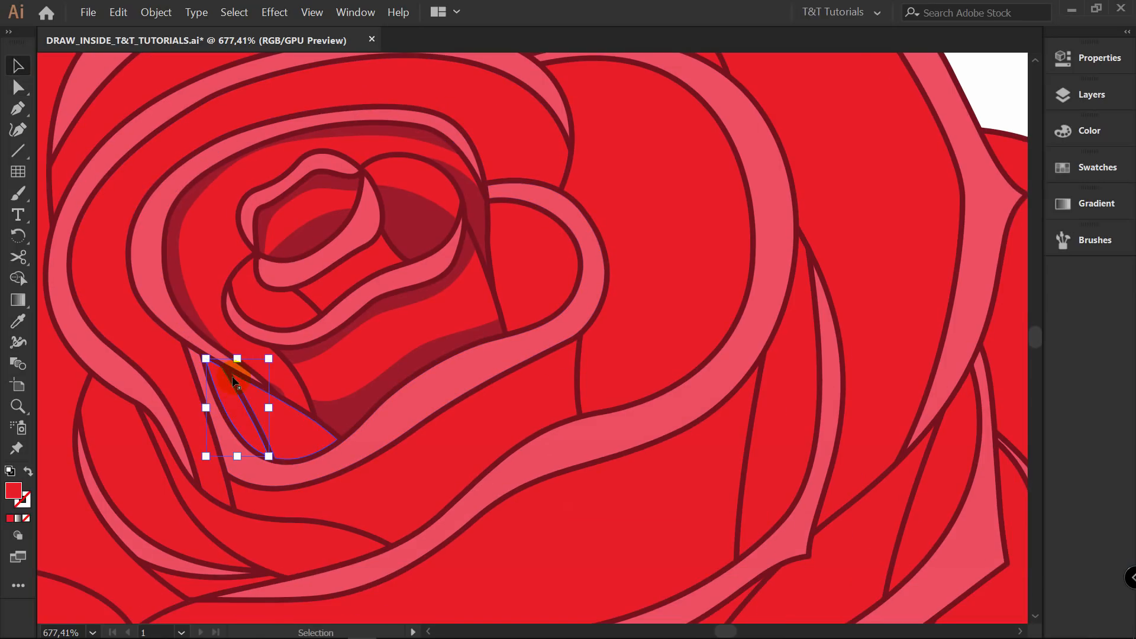
left_click(1093, 166)
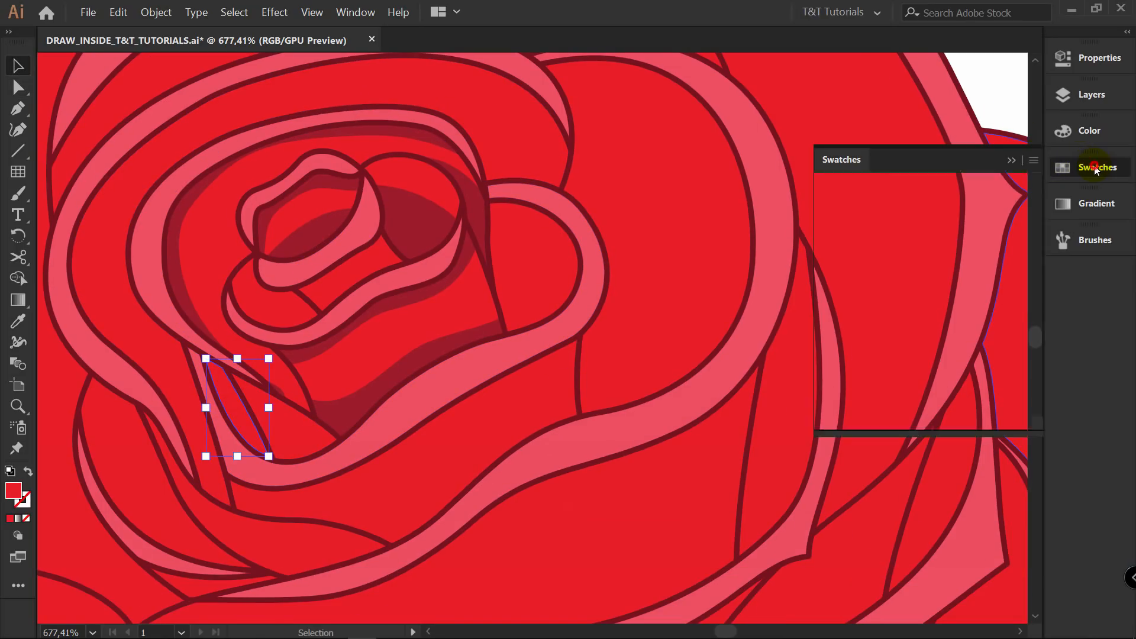
left_click(951, 238)
left_click(984, 71)
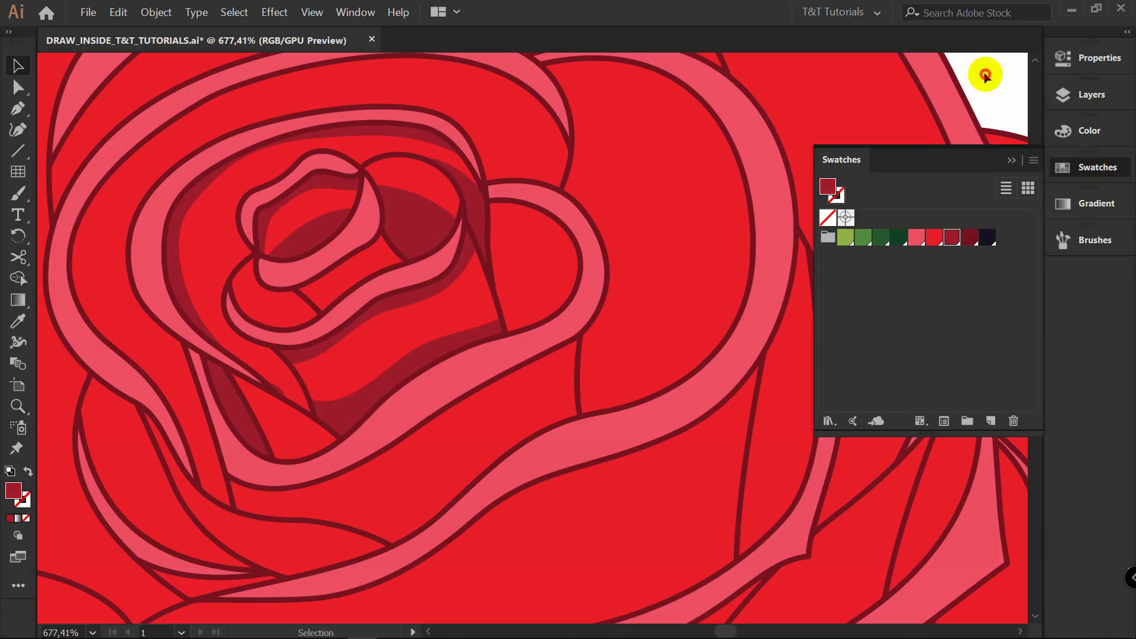
scroll(520, 254, "down", 1, "alt")
left_click(513, 269)
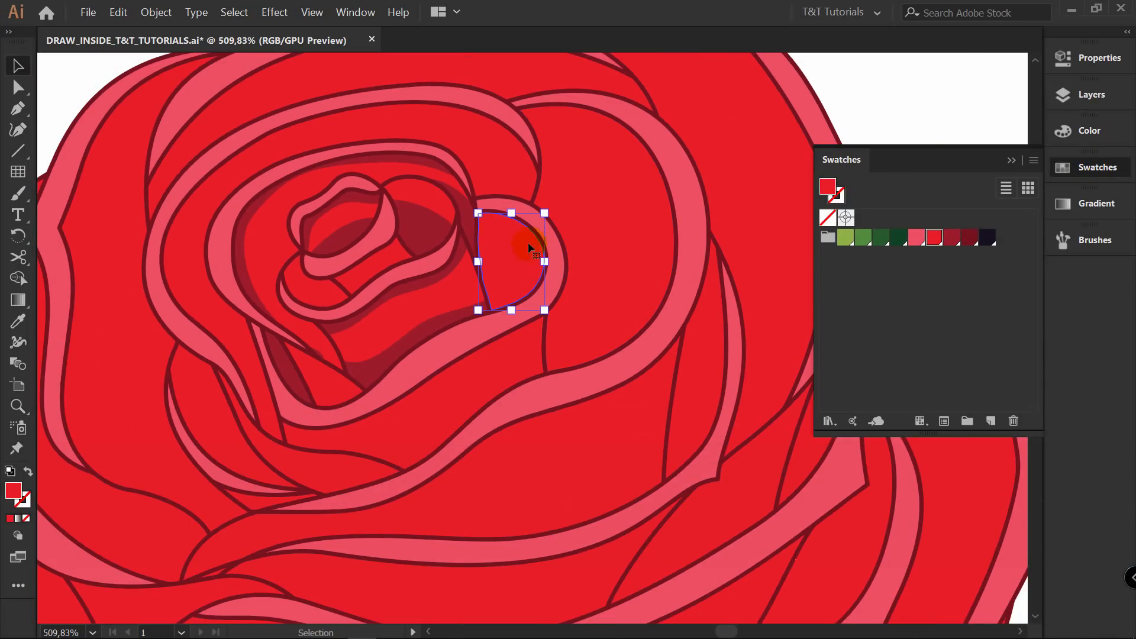
left_click(934, 238)
left_click(949, 238)
Fill the narrow inner petal areas on the rose's right side with the dark red swatch.
left_click(634, 360)
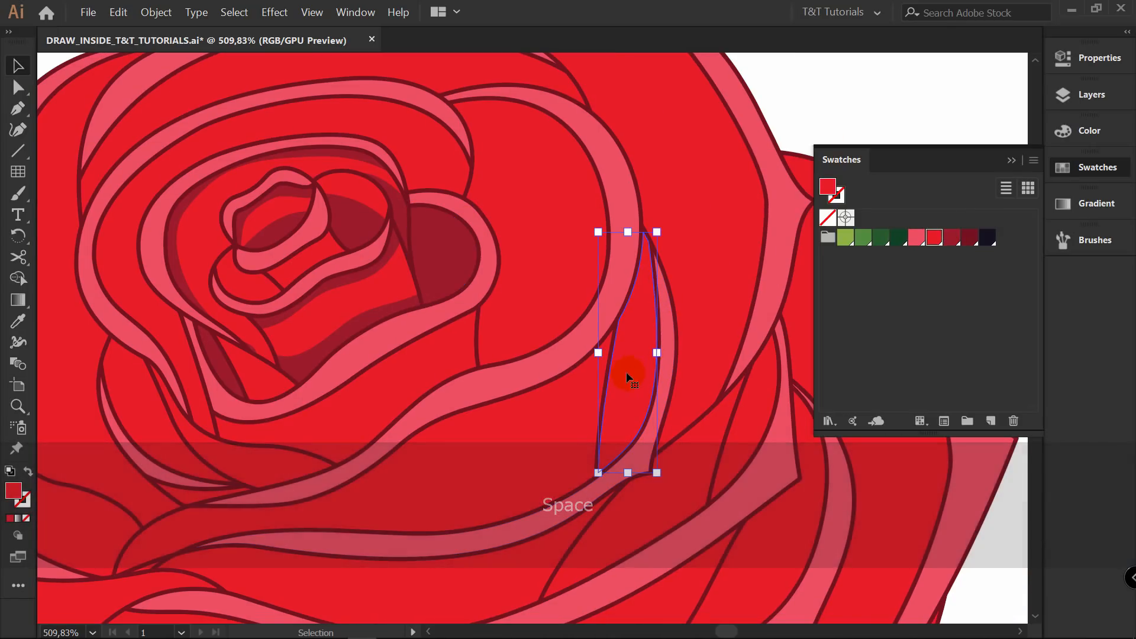
left_click(951, 238)
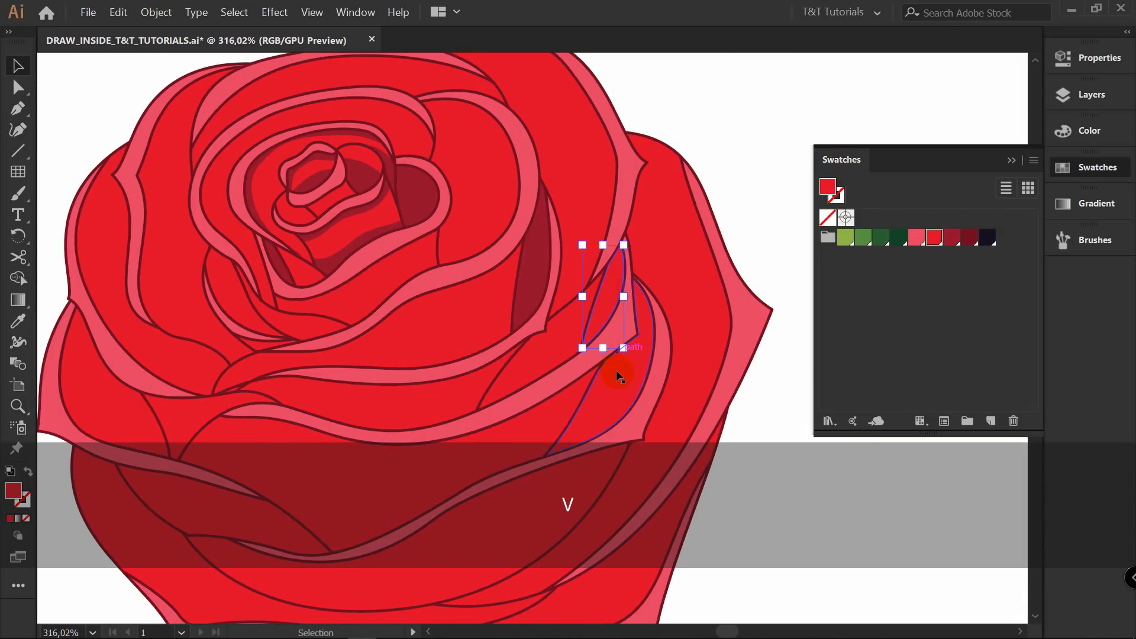
left_click(642, 384, "shift")
left_click(945, 240)
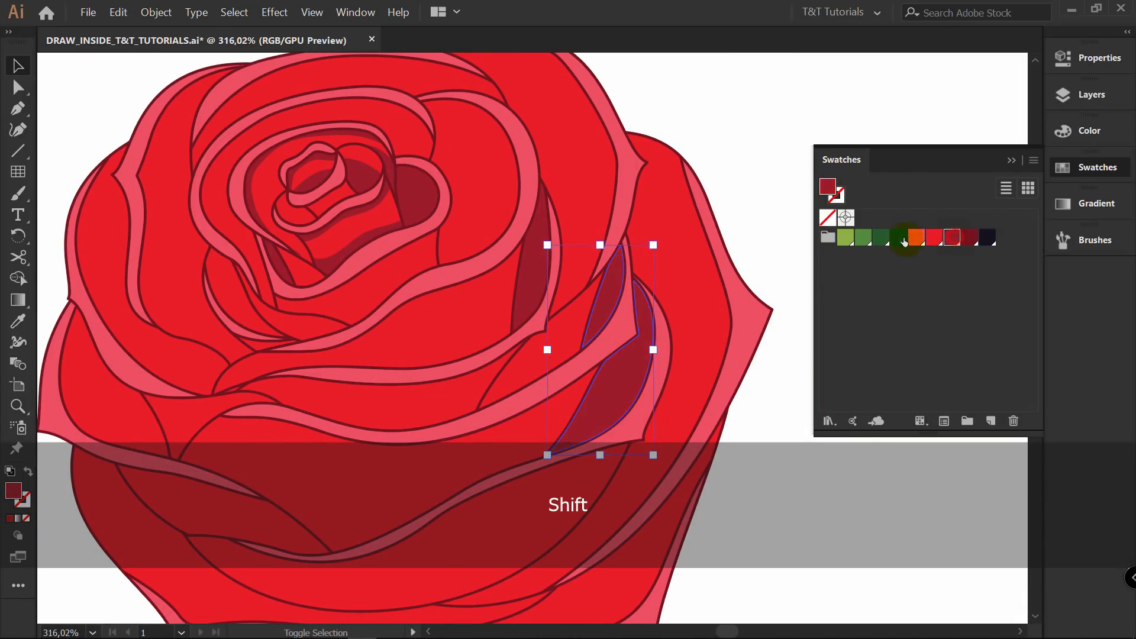
left_click(748, 104)
Turn on Draw Inside for the next petal ring around the centre and paint a dark red shadow along its upper and left edges.
key("z")
left_click_drag(608, 119, 657, 153)
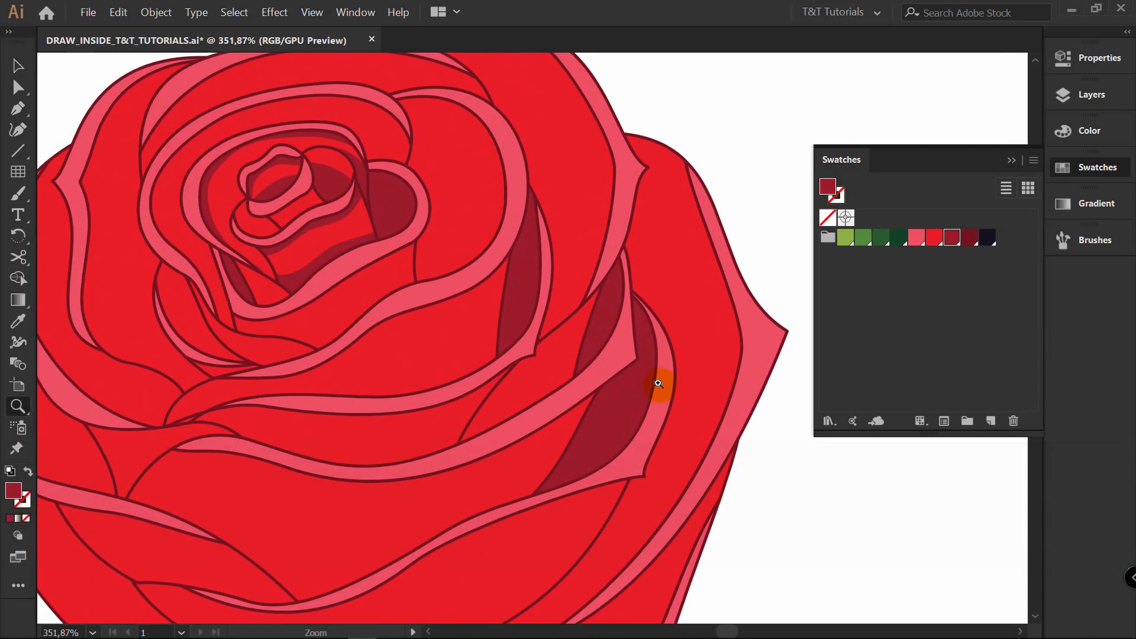
key("space")
left_click_drag(614, 367, 787, 369)
key("z")
left_click_drag(585, 230, 502, 245)
key("space")
left_click_drag(537, 234, 444, 295)
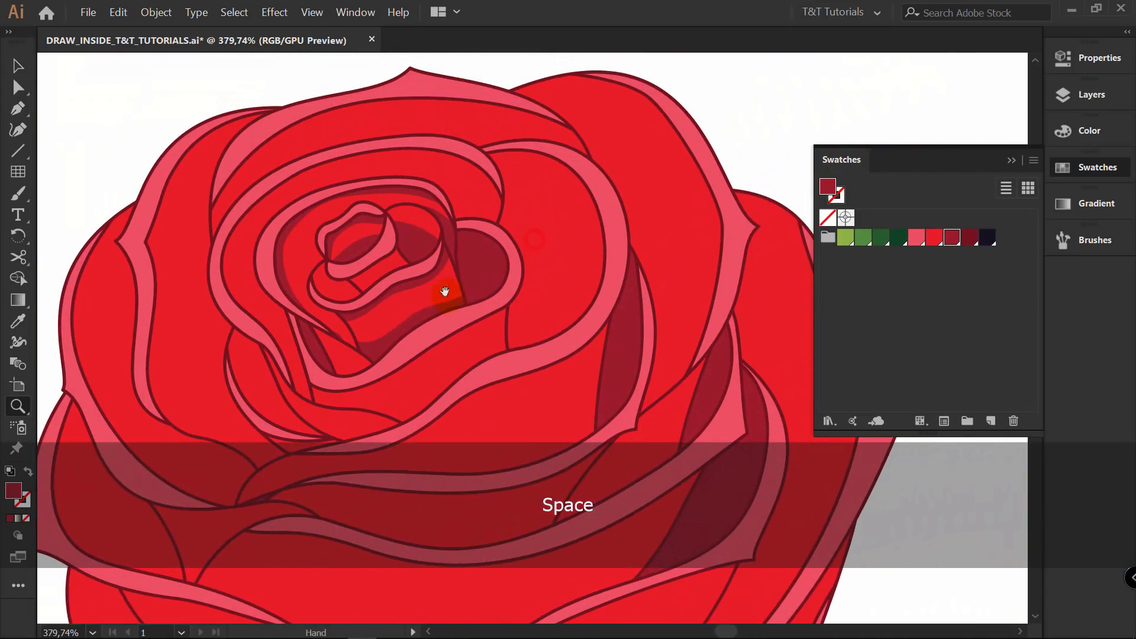
key("v")
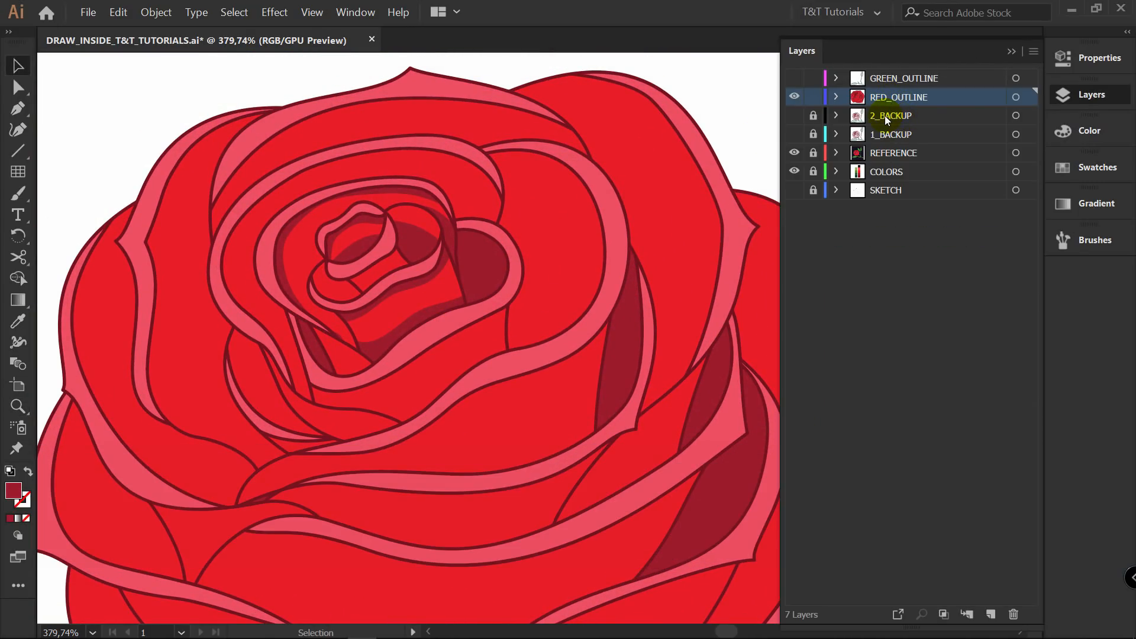
left_click(477, 190)
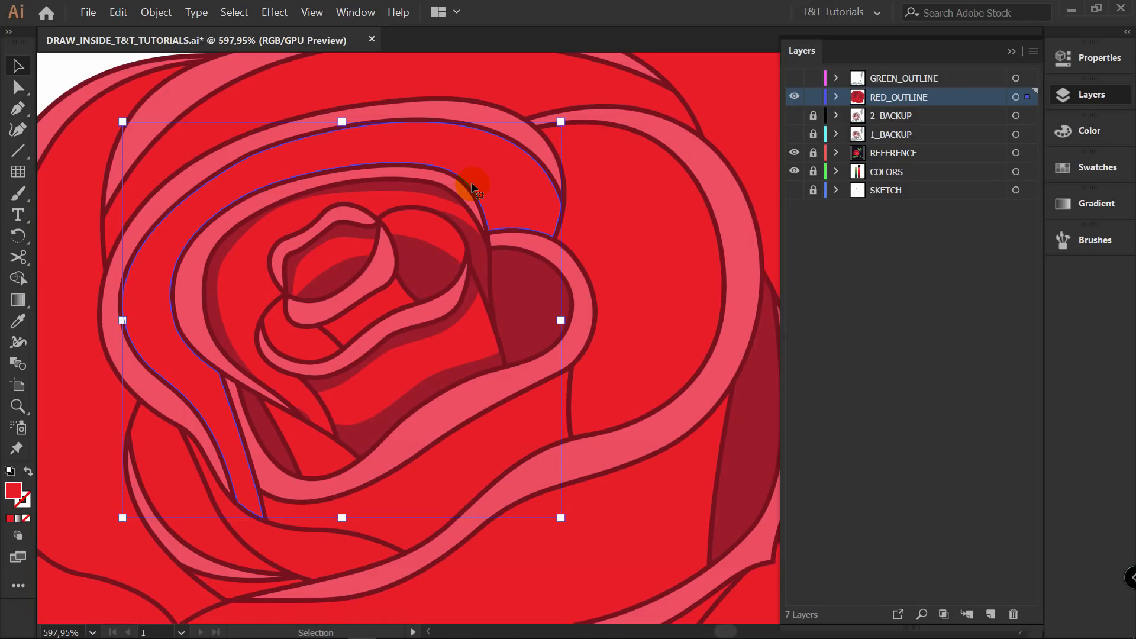
key("b")
key("shift+d")
mouse_move(583, 208)
left_mouse_down()
mouse_move(515, 145)
mouse_move(432, 119)
mouse_move(325, 119)
mouse_move(177, 185)
mouse_move(140, 237)
mouse_move(125, 293)
mouse_move(172, 401)
mouse_move(234, 496)
left_mouse_up()
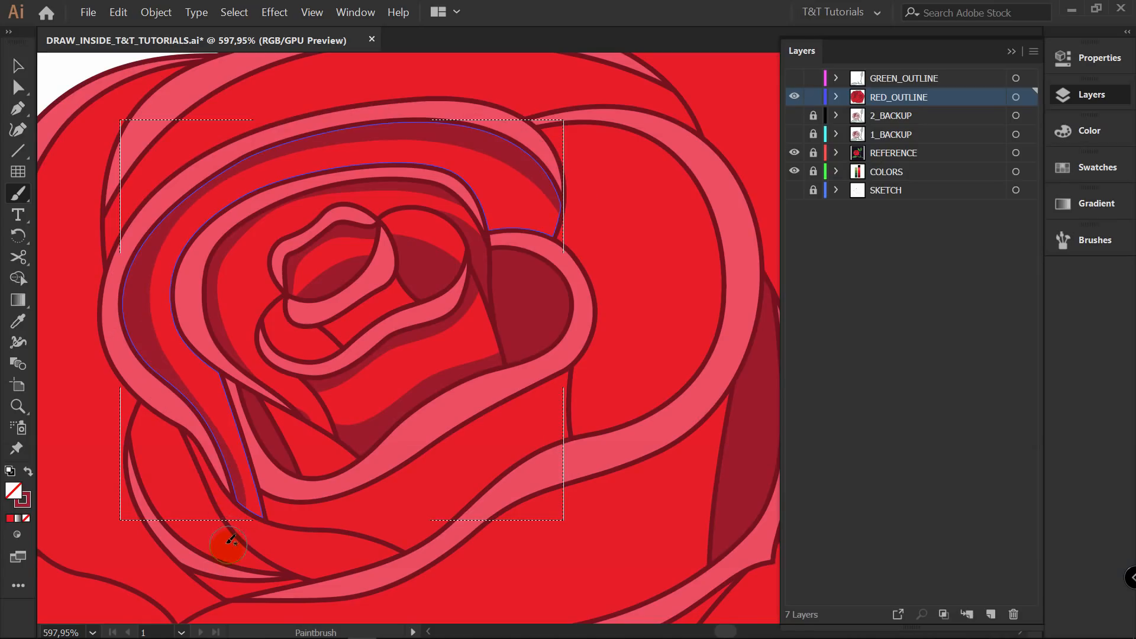
Return to Draw Normal, then turn on Draw Inside for the petal directly below the central petals.
key("space")
left_click_drag(444, 299, 529, 155)
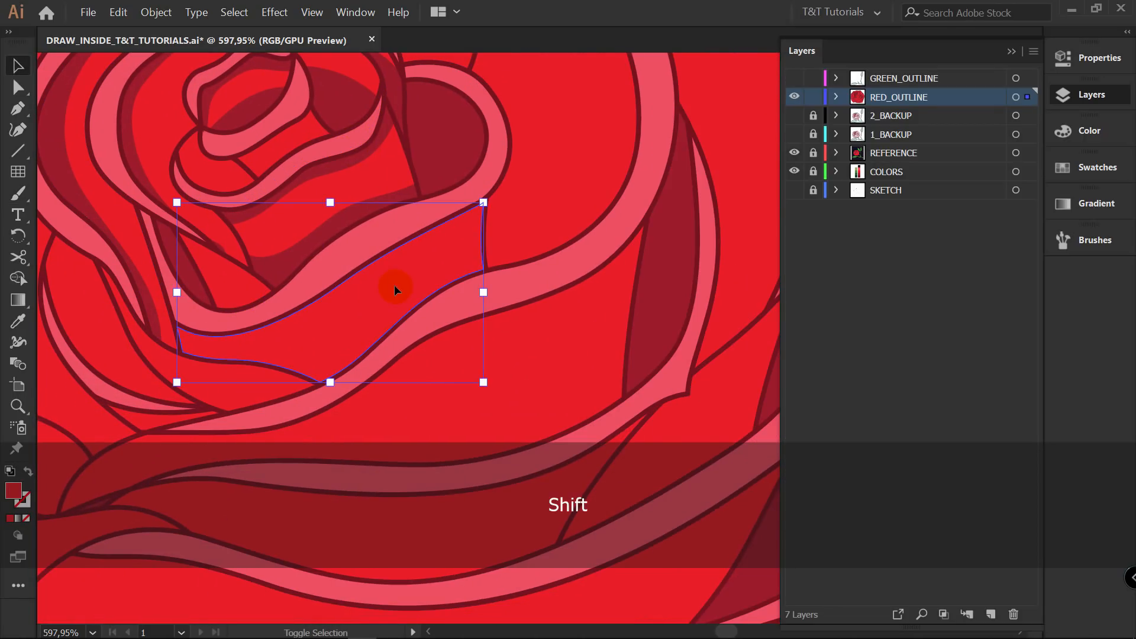
key("shift+d")
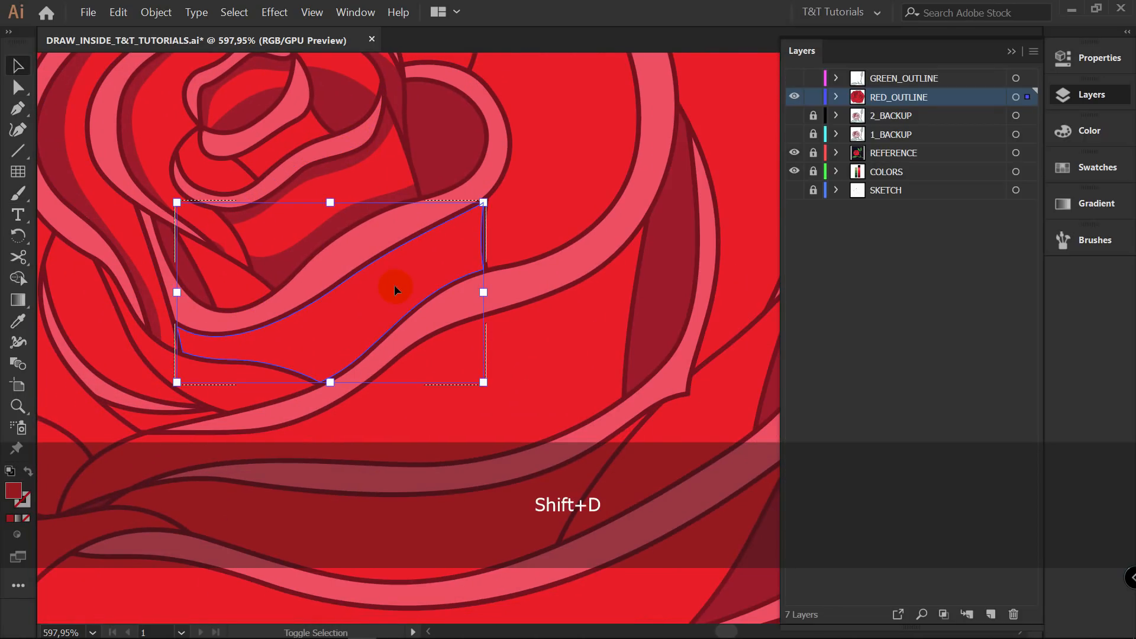
key("space")
left_click_drag(566, 177, 417, 234)
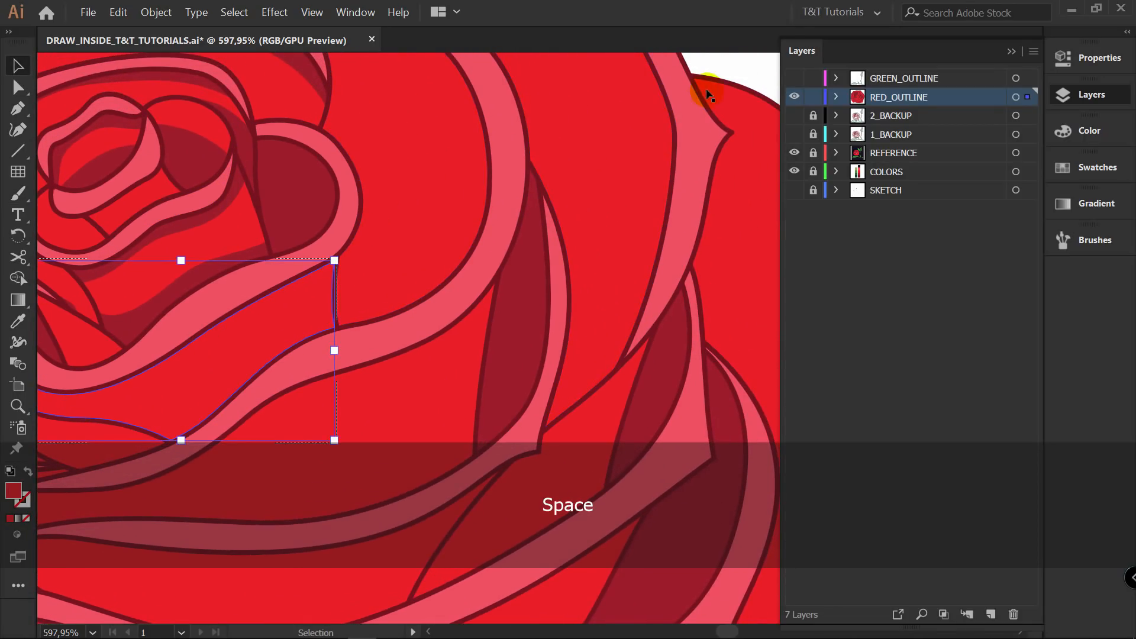
left_click(746, 63)
Sample an existing dark red shadow stroke and paint a shadow along the upper edge of the petal below the centre.
key("space")
mouse_move(343, 230)
left_mouse_down()
mouse_move(469, 225)
mouse_move(241, 370)
mouse_move(173, 375)
mouse_move(128, 361)
left_mouse_up()
key("b")
key("i")
left_click(314, 148)
key("b")
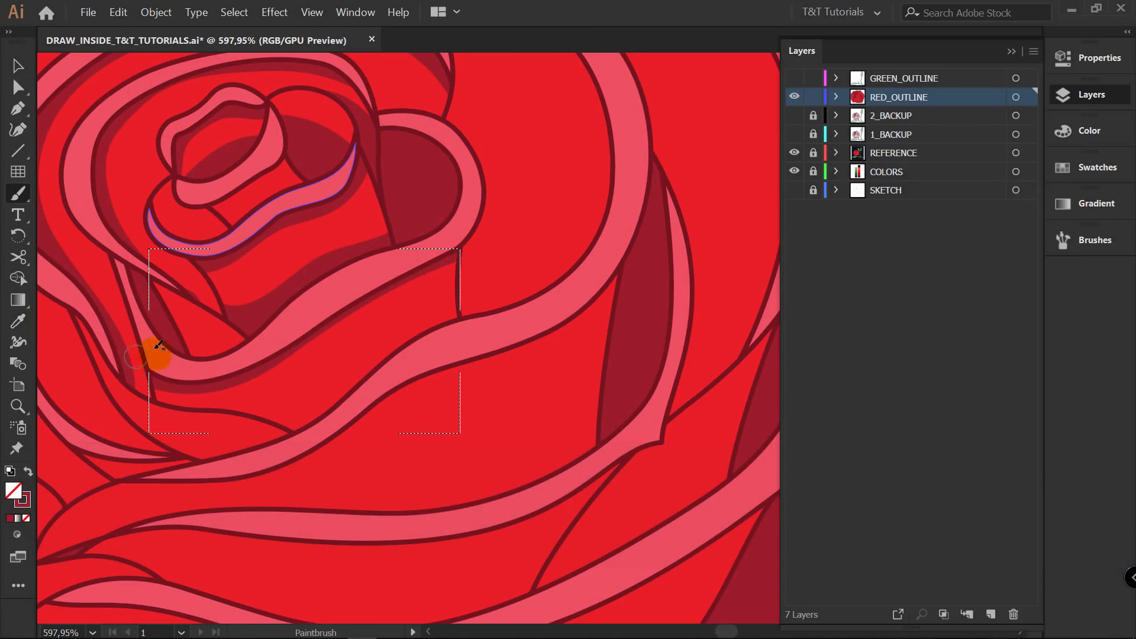
Select the new shadow stroke with Direct Selection and increase its stroke weight to 3 pt.
key("a")
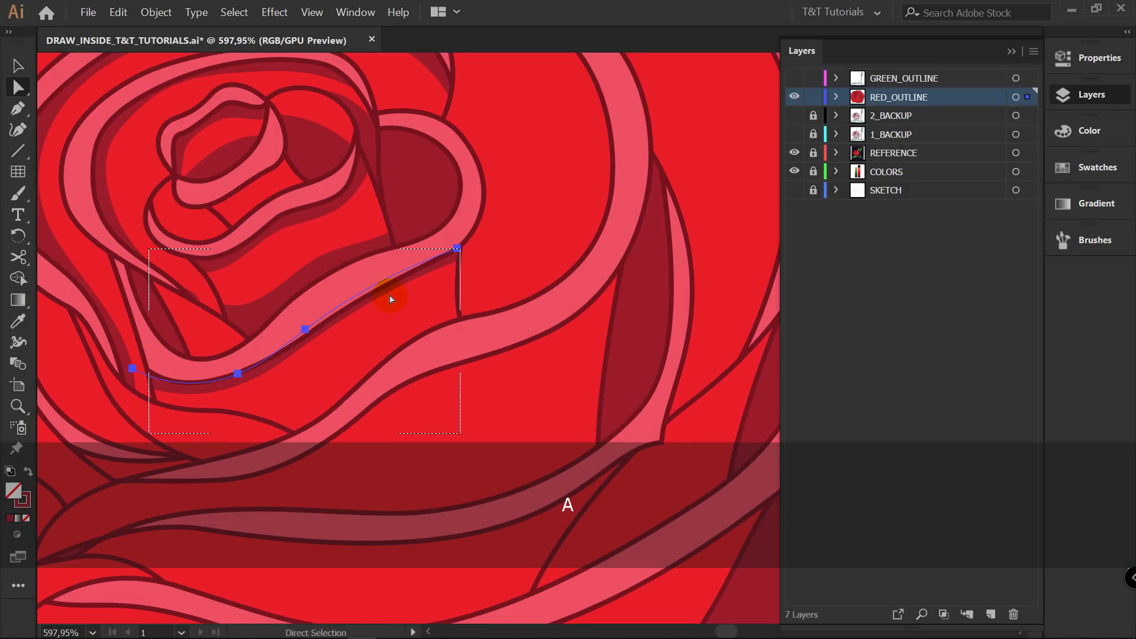
key("space")
left_click_drag(414, 271, 466, 247)
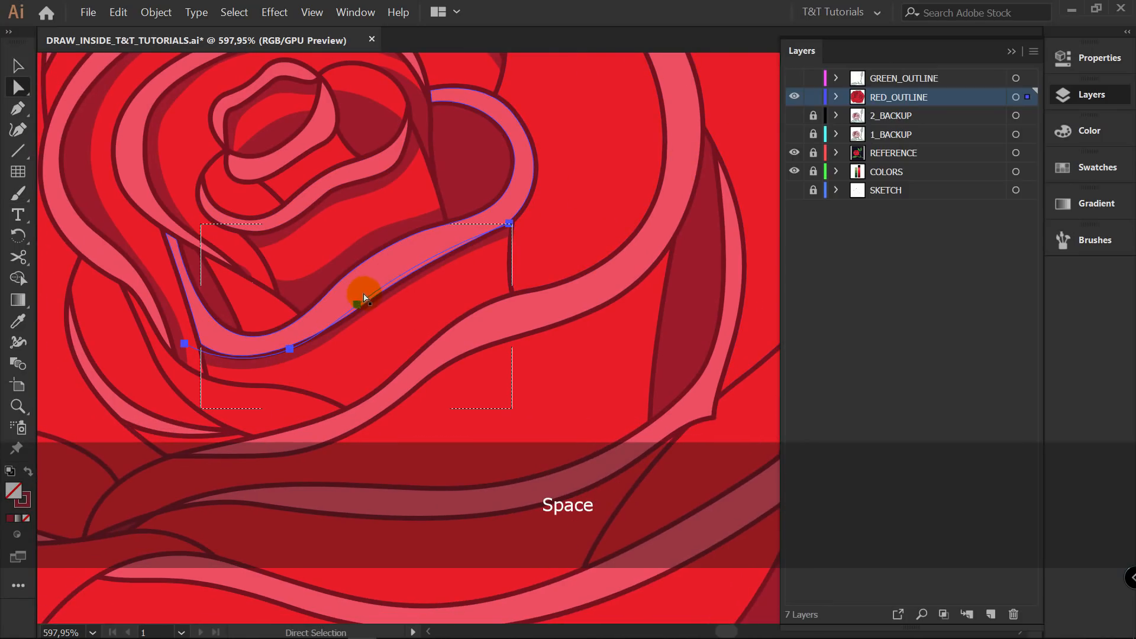
left_click(1074, 60)
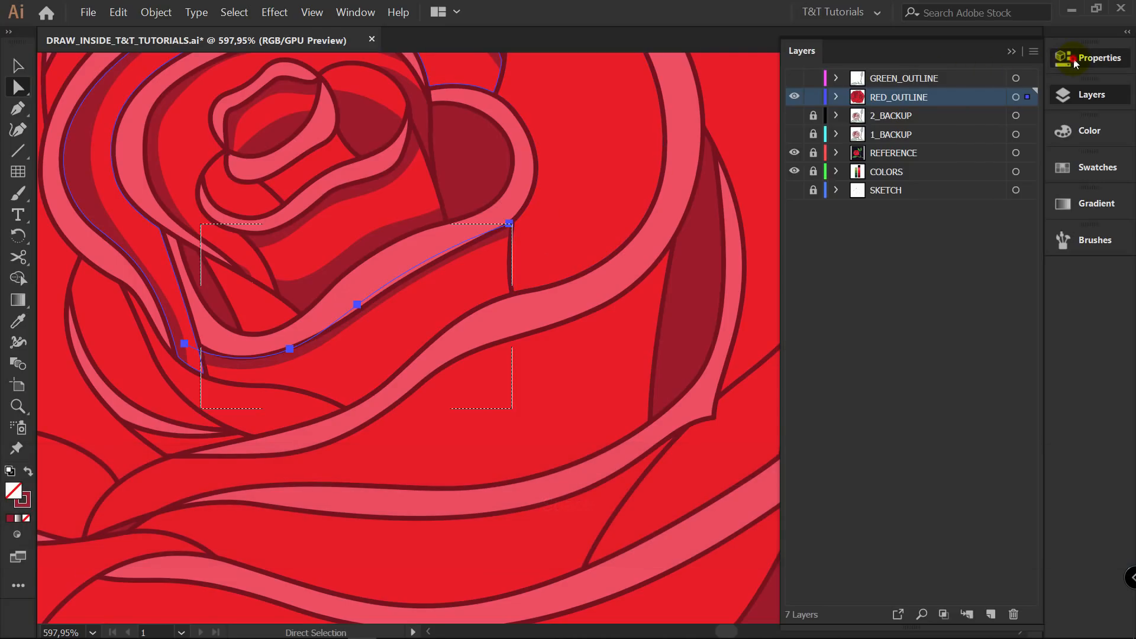
left_click(902, 272)
left_click(901, 273)
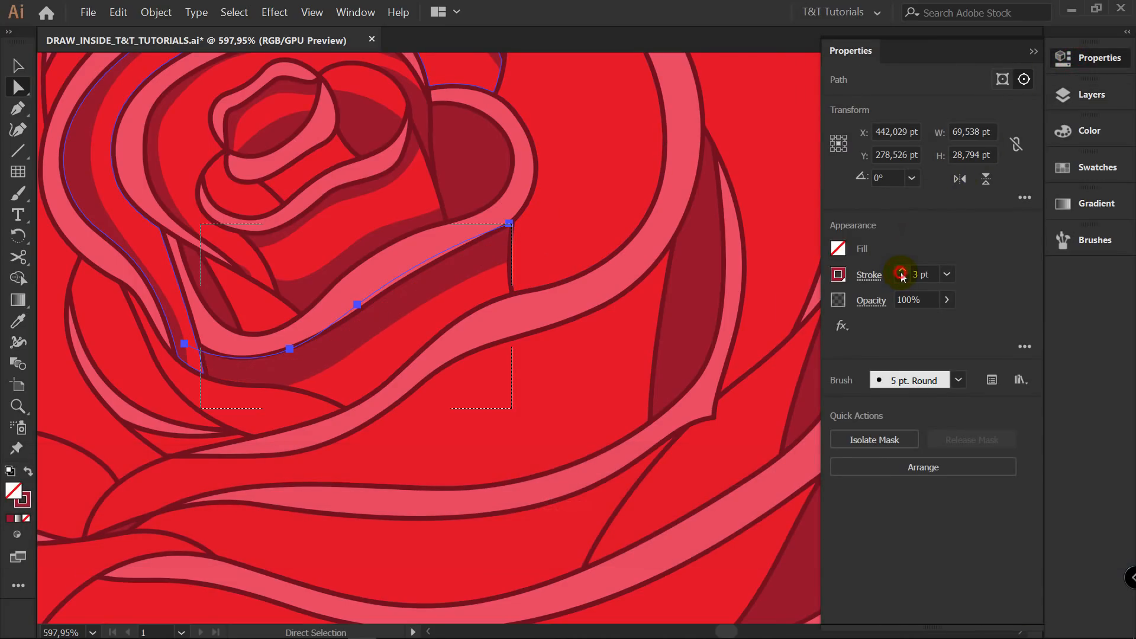
left_click(904, 279)
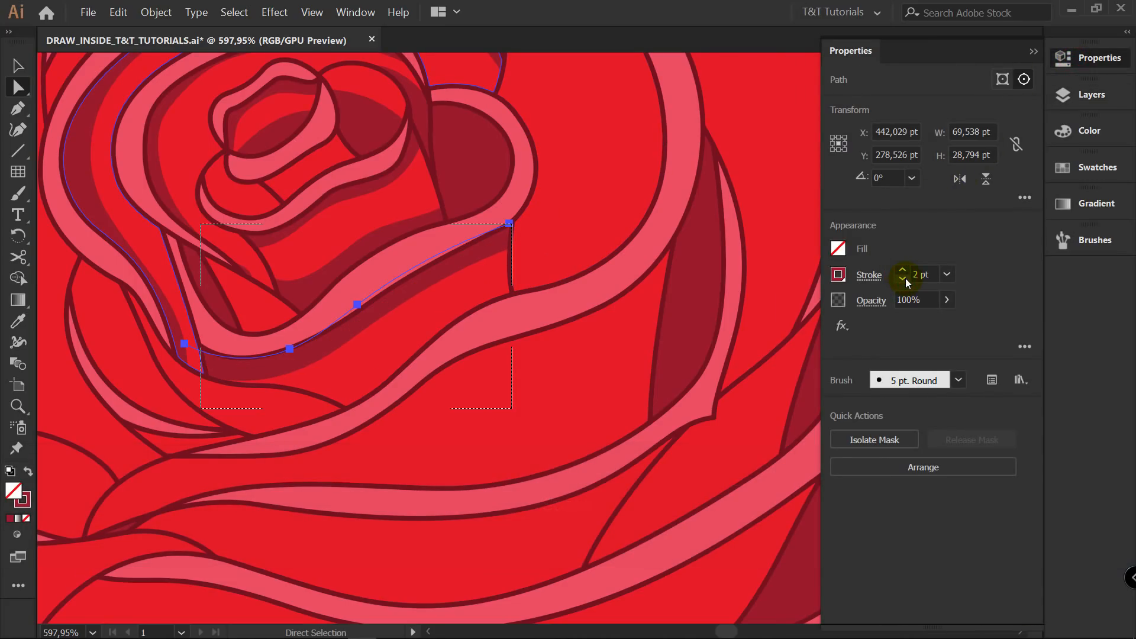
left_click(904, 272)
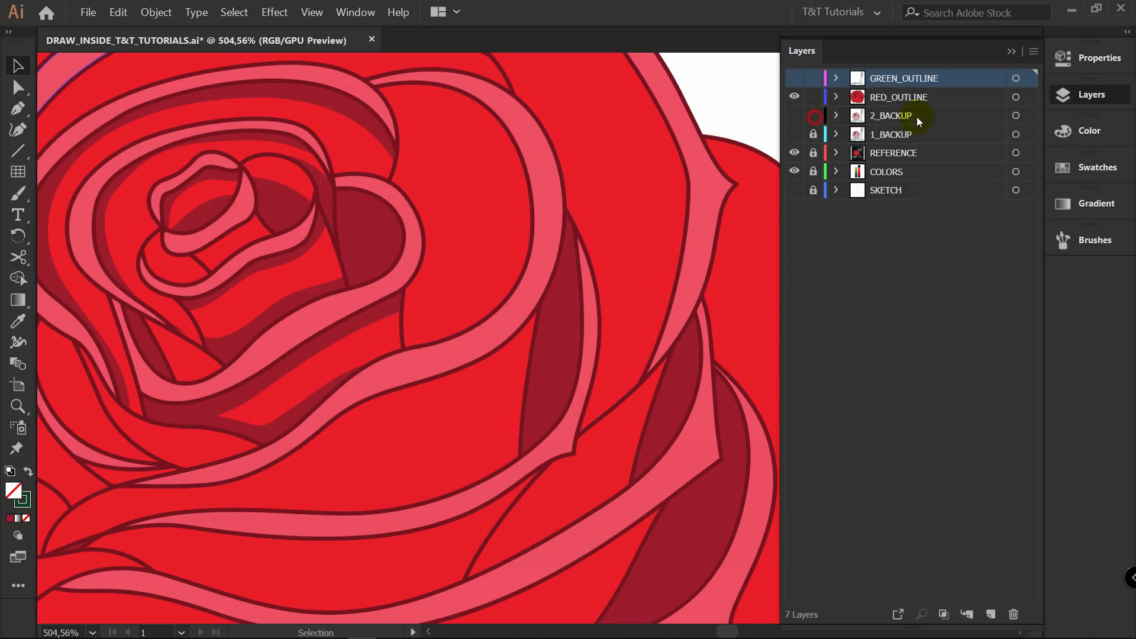
Copy the RED_OUTLINE copy 2 sublayer out of the 2_BACKUP layer to sit directly above the main RED_OUTLINE layer.
left_click(790, 115)
left_click(836, 116)
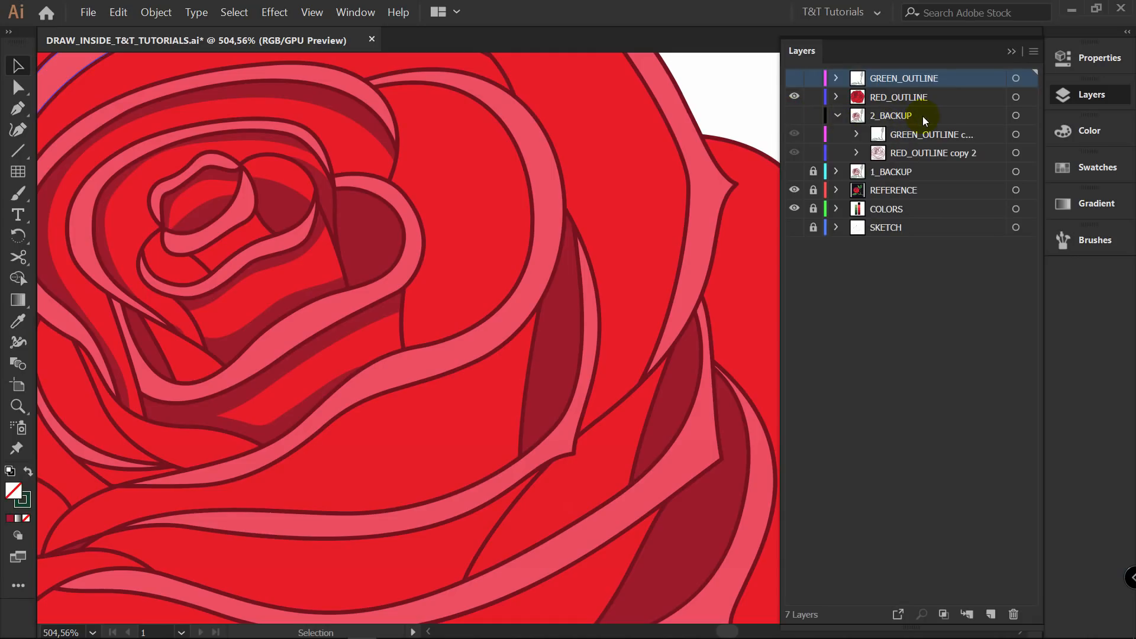
left_click(911, 152, "alt")
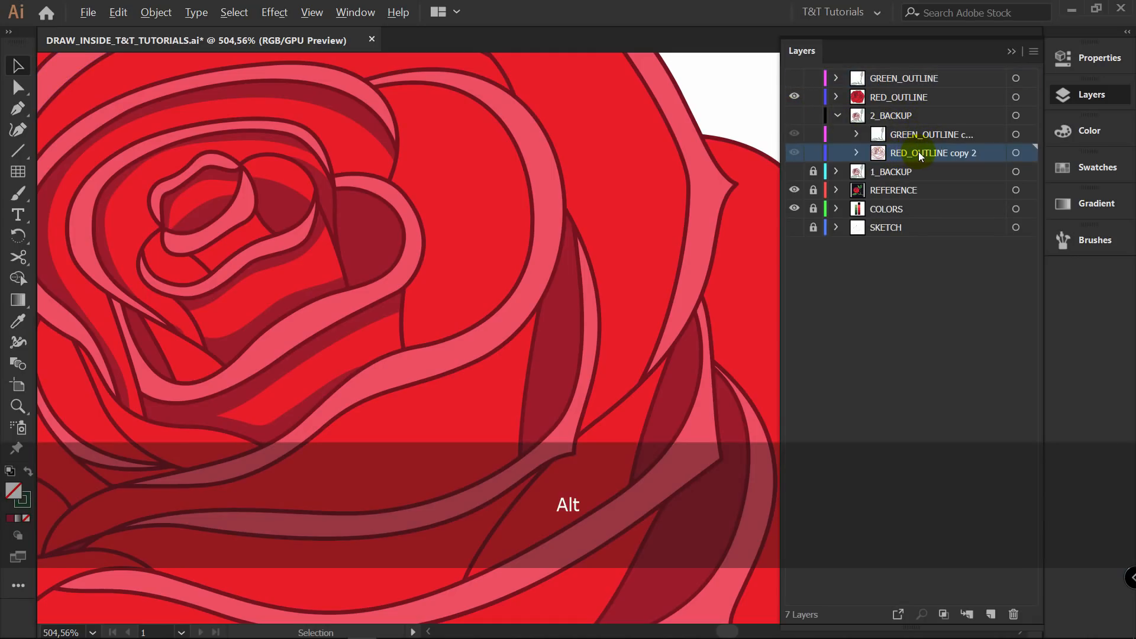
left_click_drag(946, 151, 917, 88)
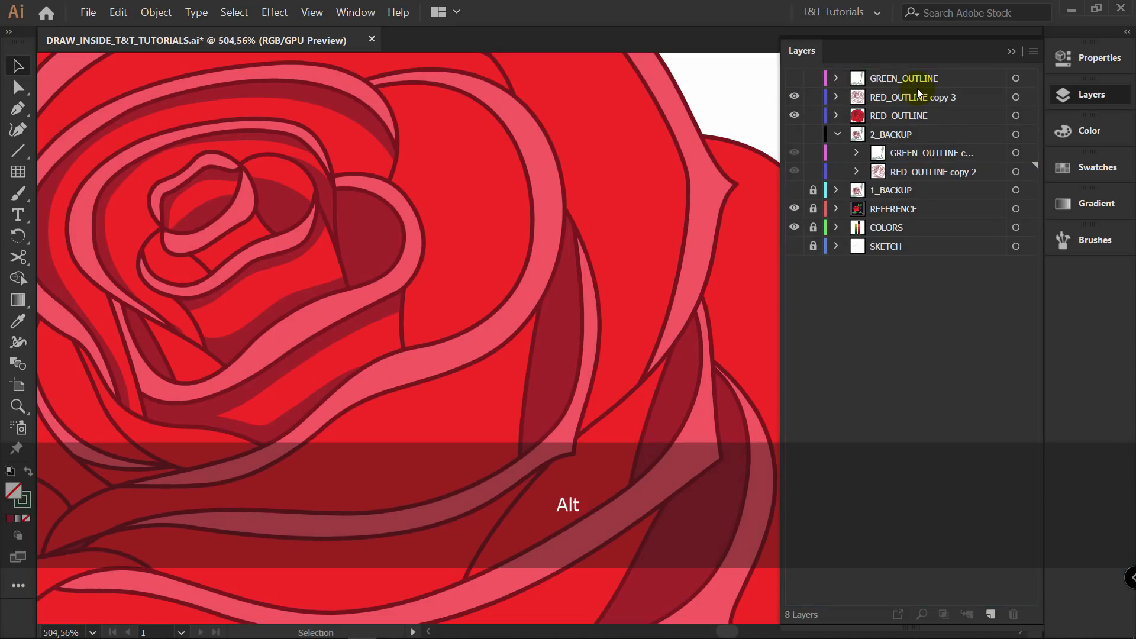
left_click(837, 134)
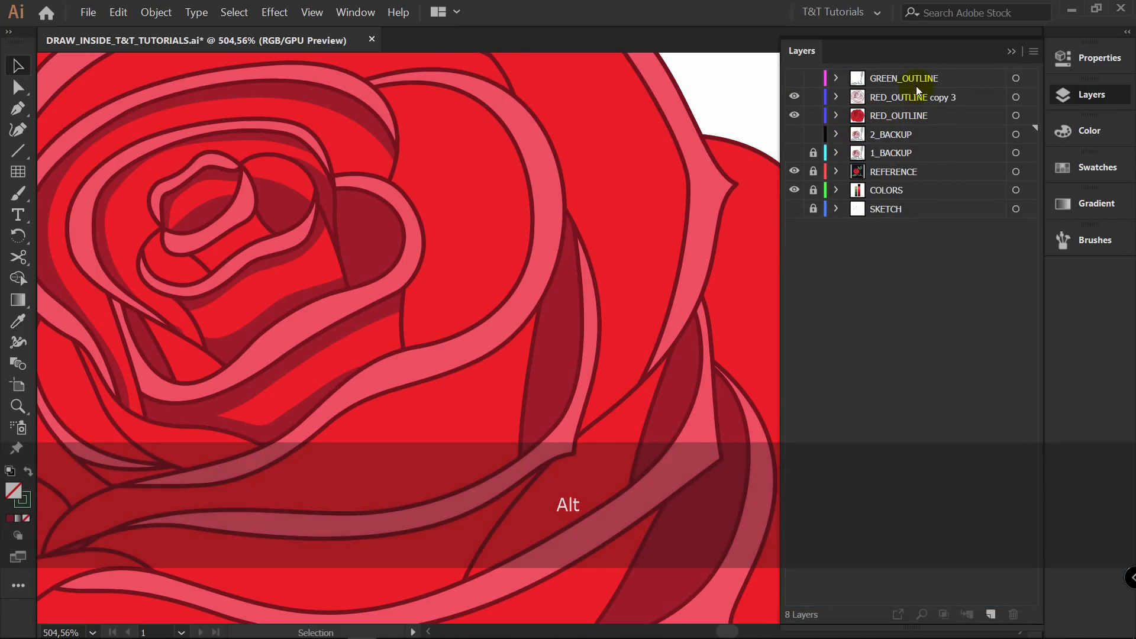
Rename the colored RED_OUTLINE layer as RED_BASE.
left_click(915, 115)
left_click_drag(599, 104, 564, 131)
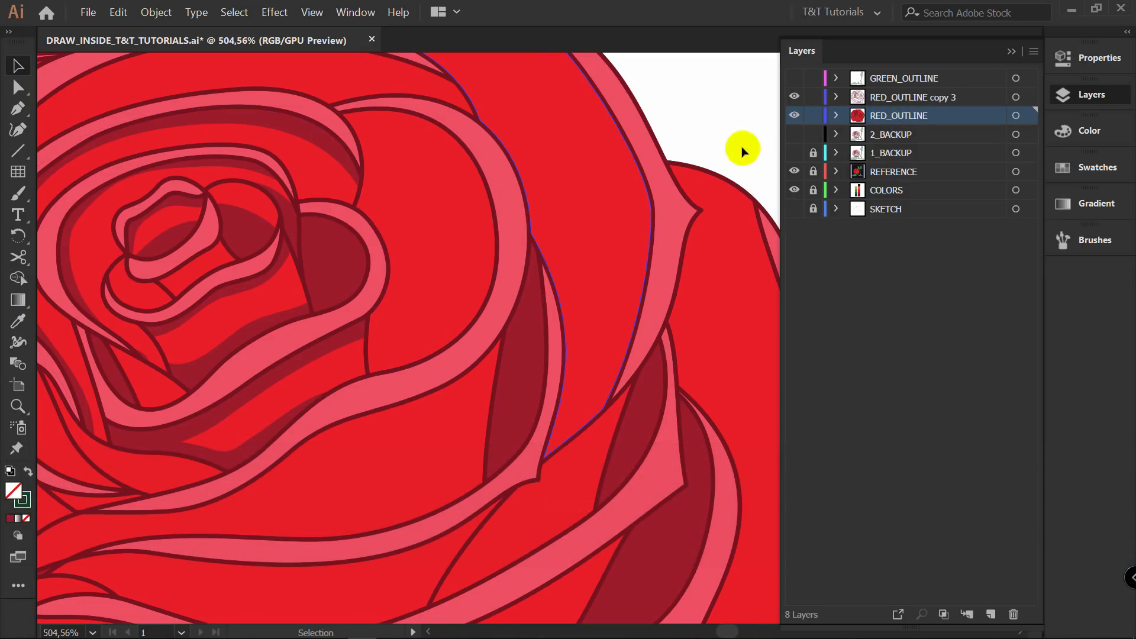
double_click(901, 117)
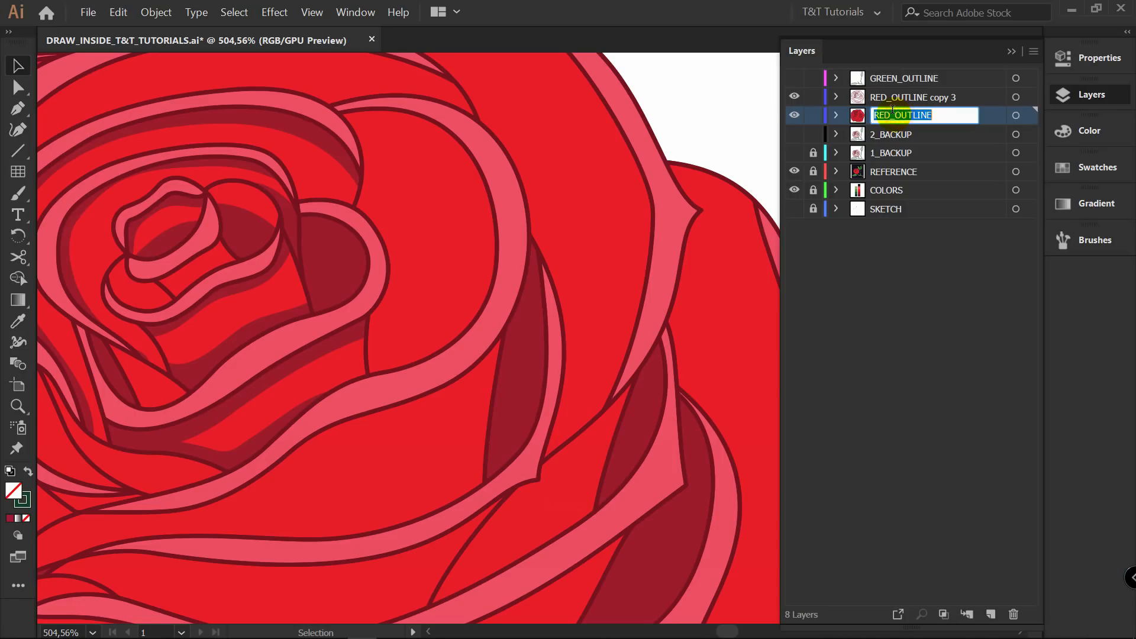
left_click_drag(895, 116, 967, 111)
key("Caps_Lock")
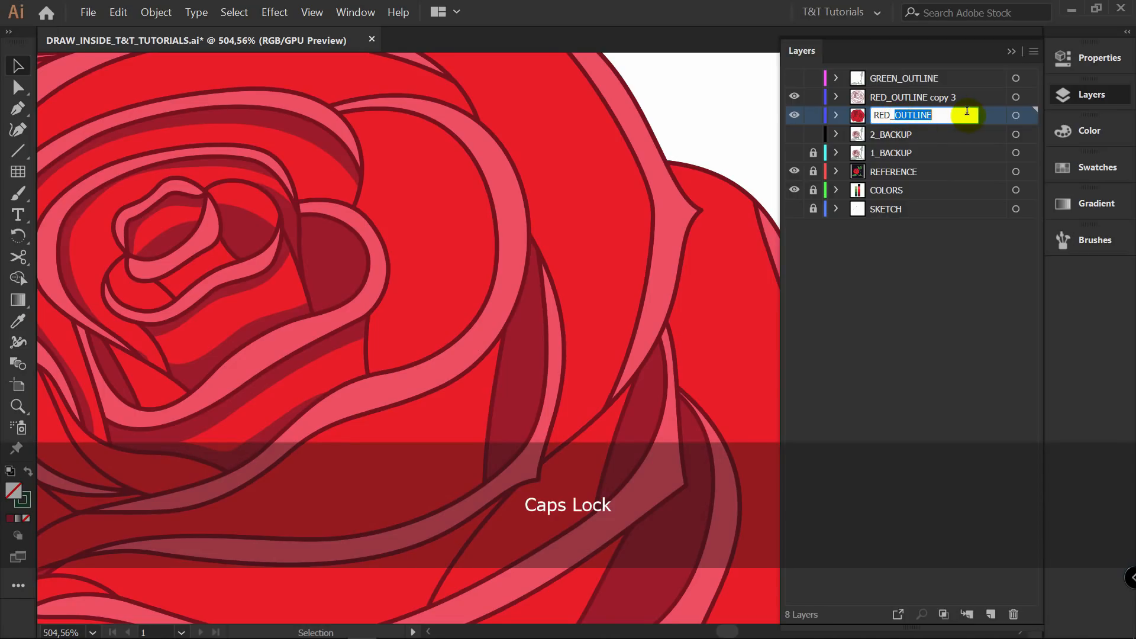
type("BASE")
key("Return")
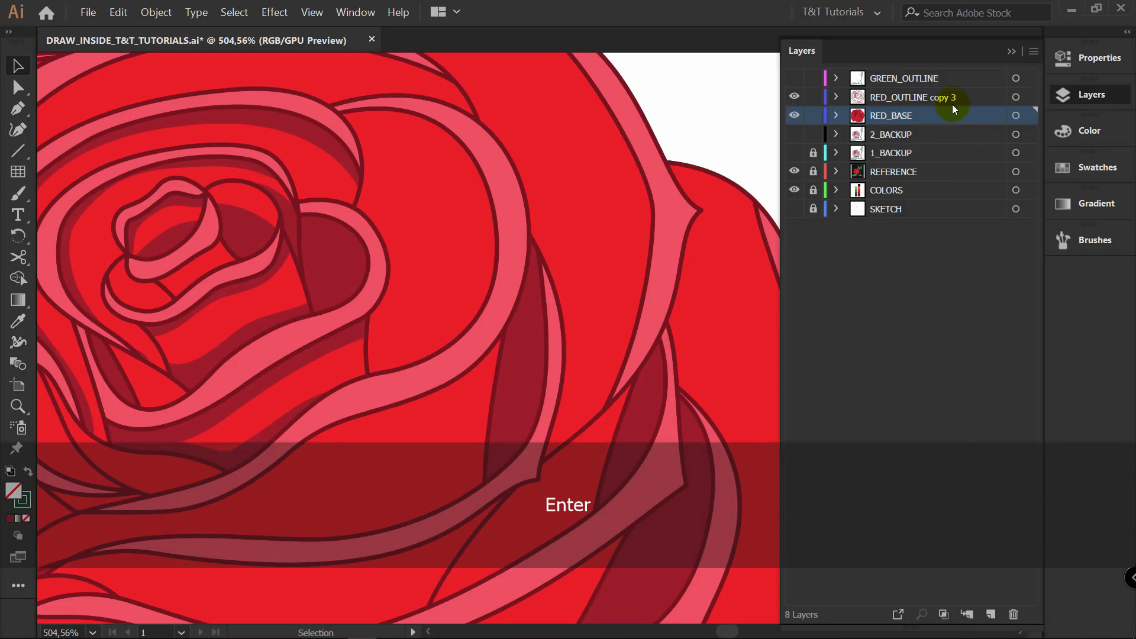
Rename the duplicated outline layer above RED_BASE as RED_OUTLINE.
double_click(923, 96)
left_click_drag(933, 96, 991, 98)
key("BackSpace")
key("Return")
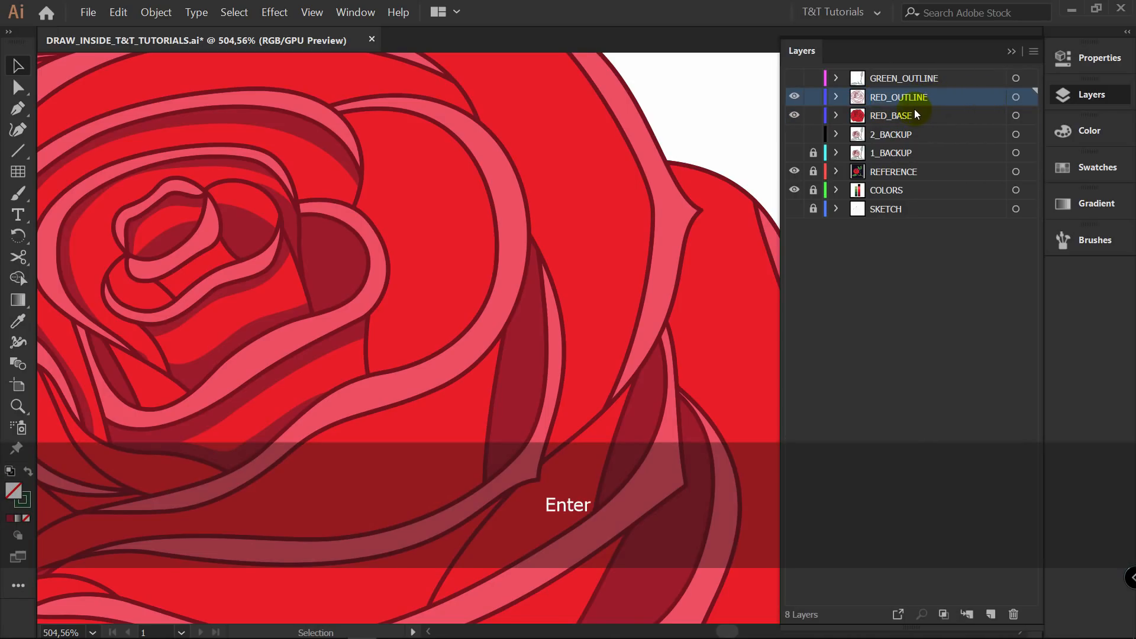
Select all the artwork on the RED_OUTLINE layer and set its stroke weight to 2 pt.
left_click(1029, 97)
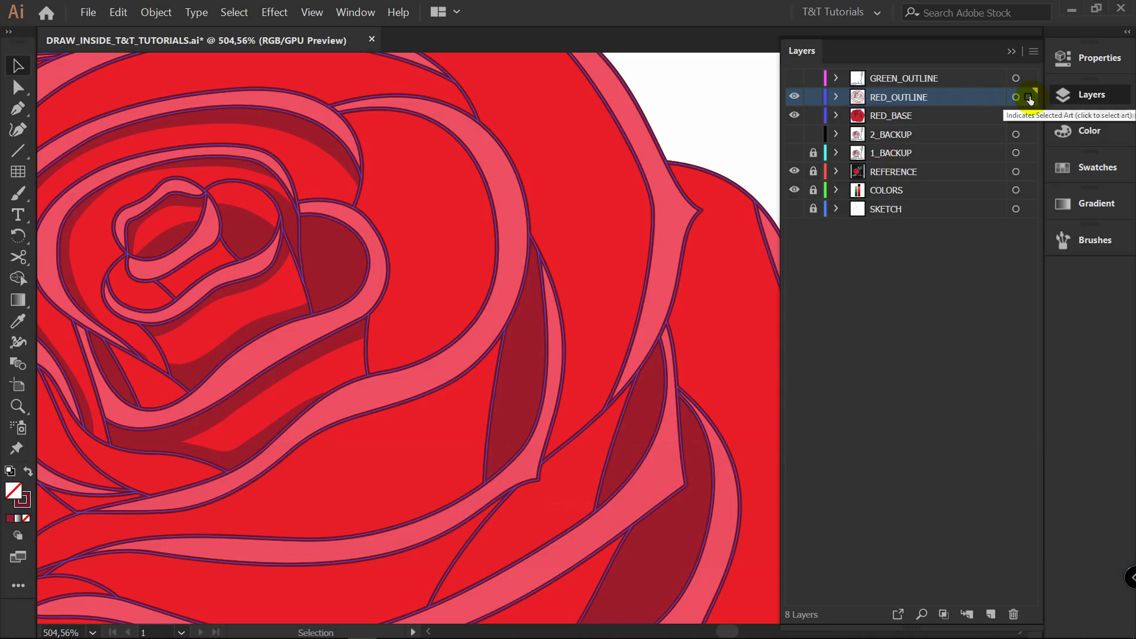
left_click(1096, 59)
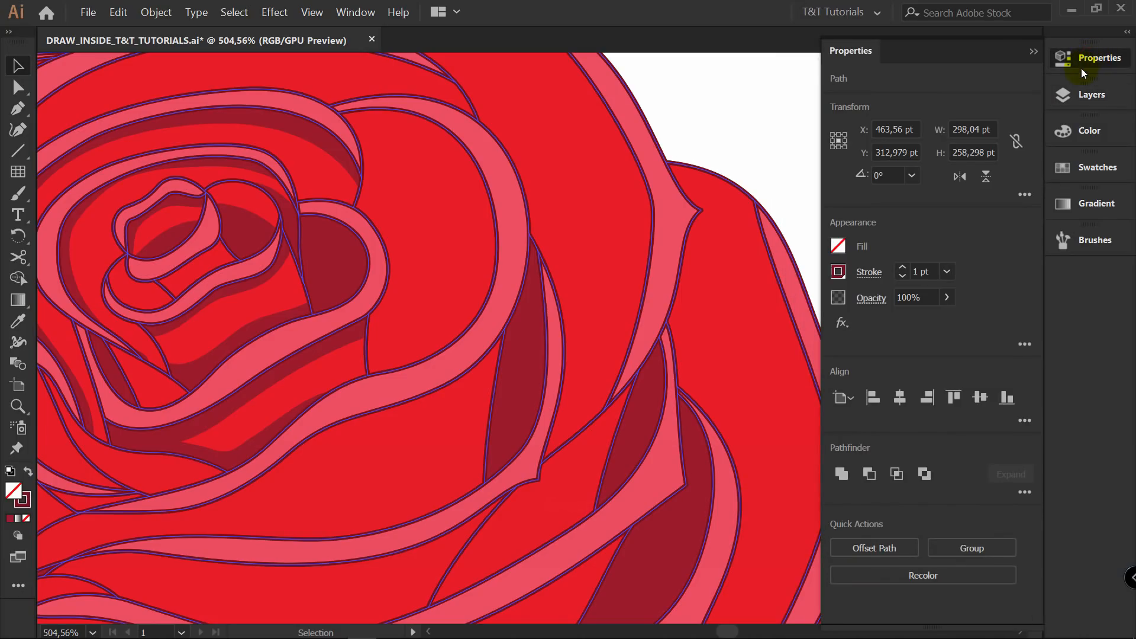
left_click(903, 269)
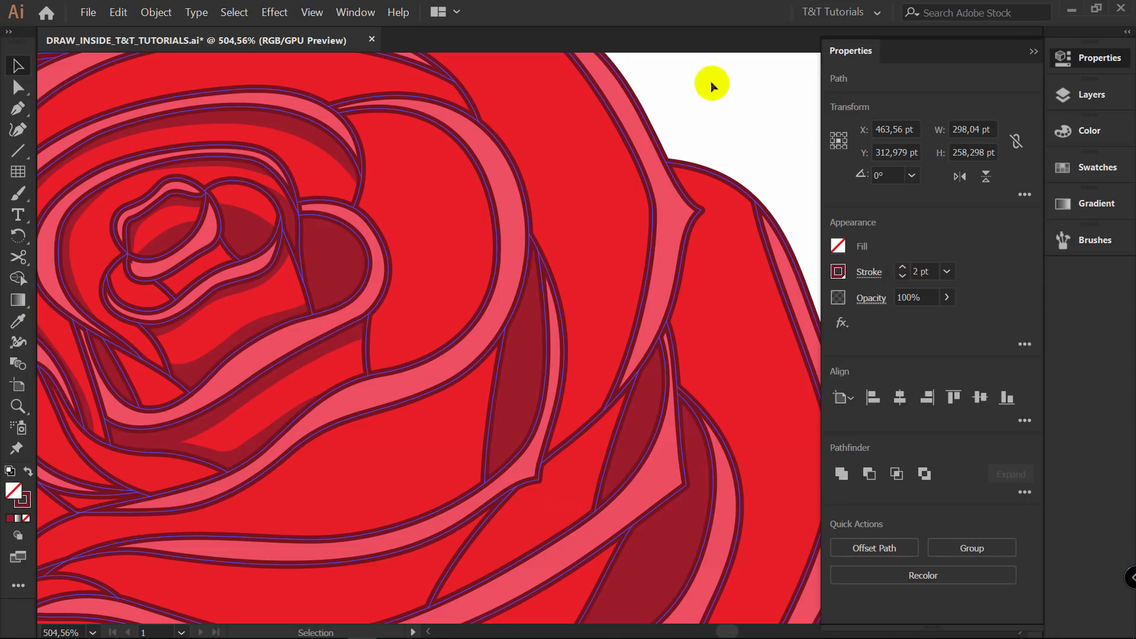
left_click(698, 98)
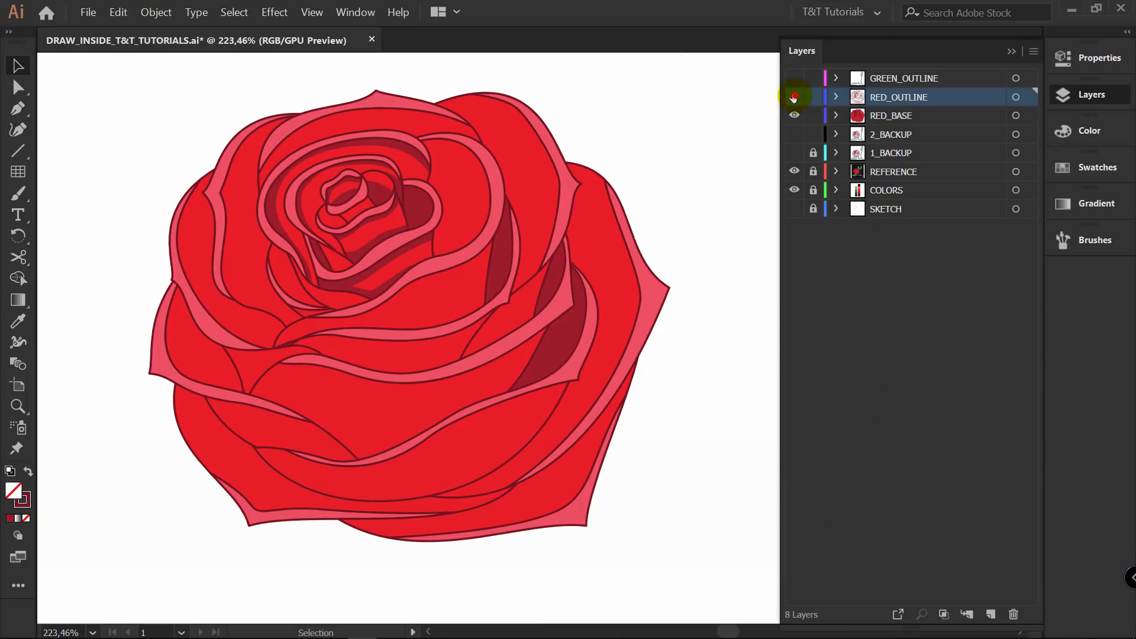
Toggle the RED_OUTLINE layer's visibility to compare the rose with and without the thicker outline.
left_click(794, 97)
left_click(794, 97)
left_click(794, 97)
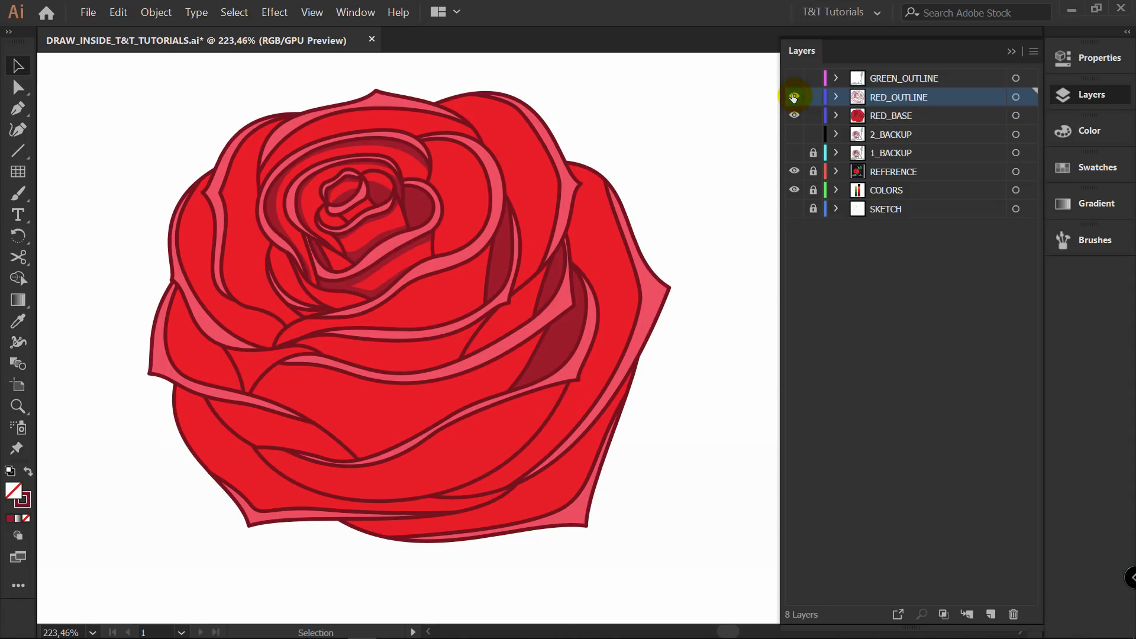
left_click(795, 97)
left_click(794, 98)
key("z")
left_click_drag(639, 96, 503, 94)
key("space")
left_click_drag(571, 99, 484, 161)
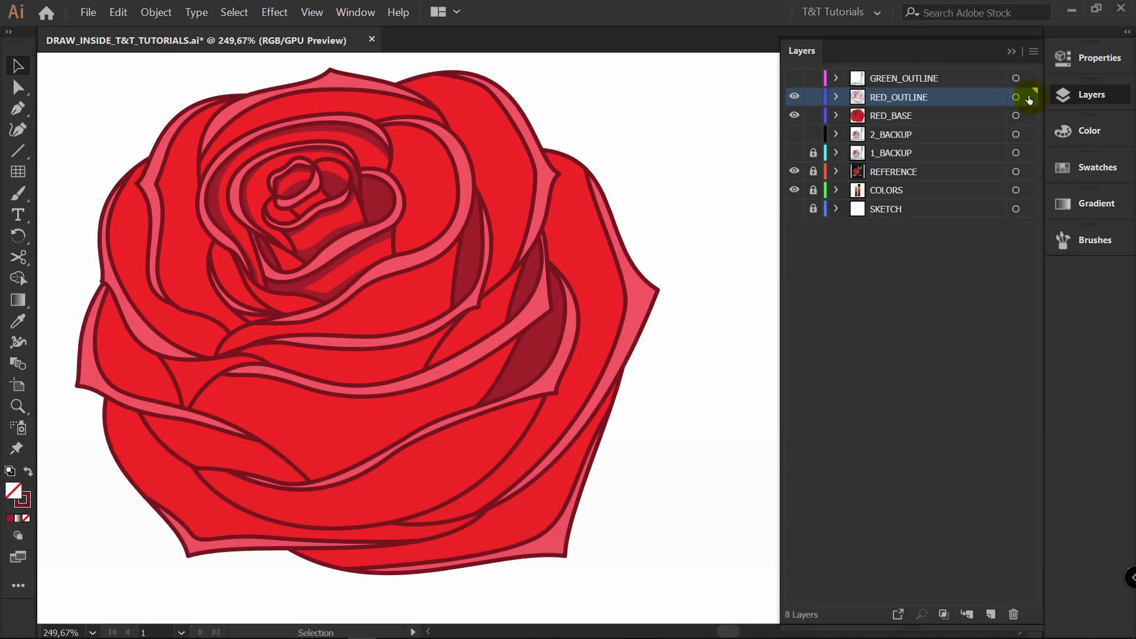
Try grouping all the artwork of the RED_OUTLINE and RED_BASE layers, inspect the group's contents and undo the grouping.
left_click(1028, 97)
left_click(1028, 115, "shift")
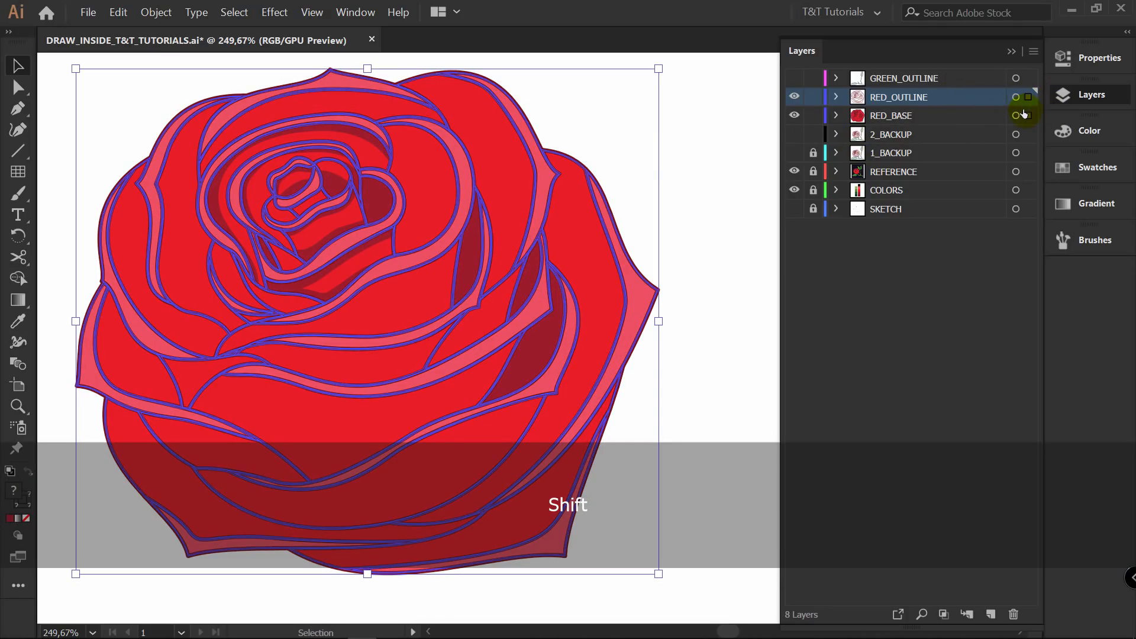
key("ctrl+g")
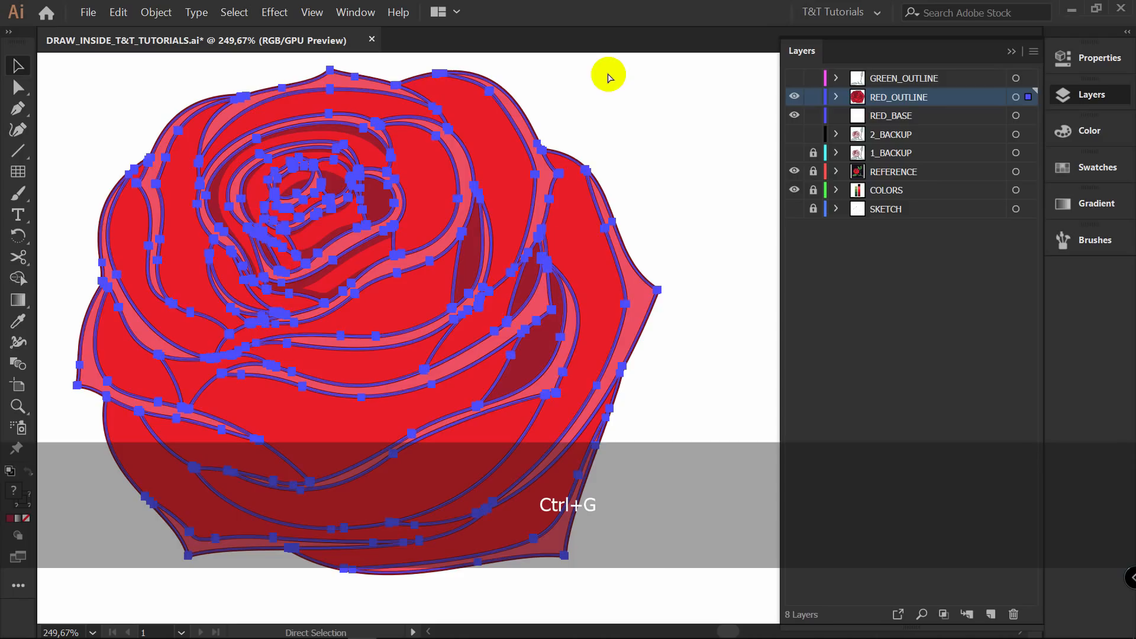
left_click(837, 98)
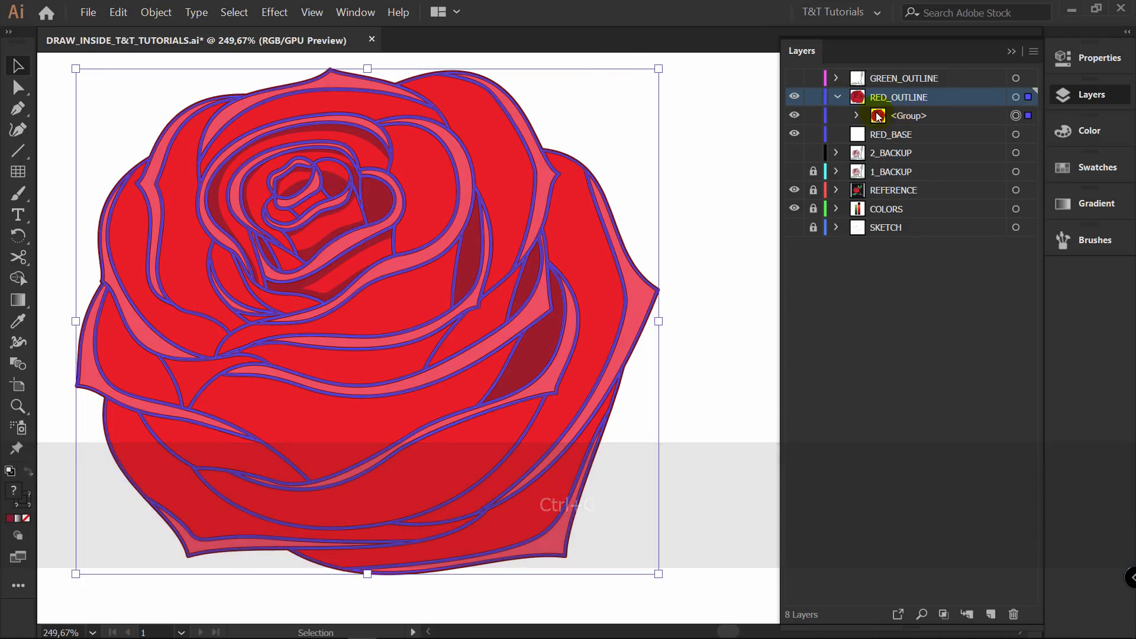
left_click(858, 116)
left_click(858, 116)
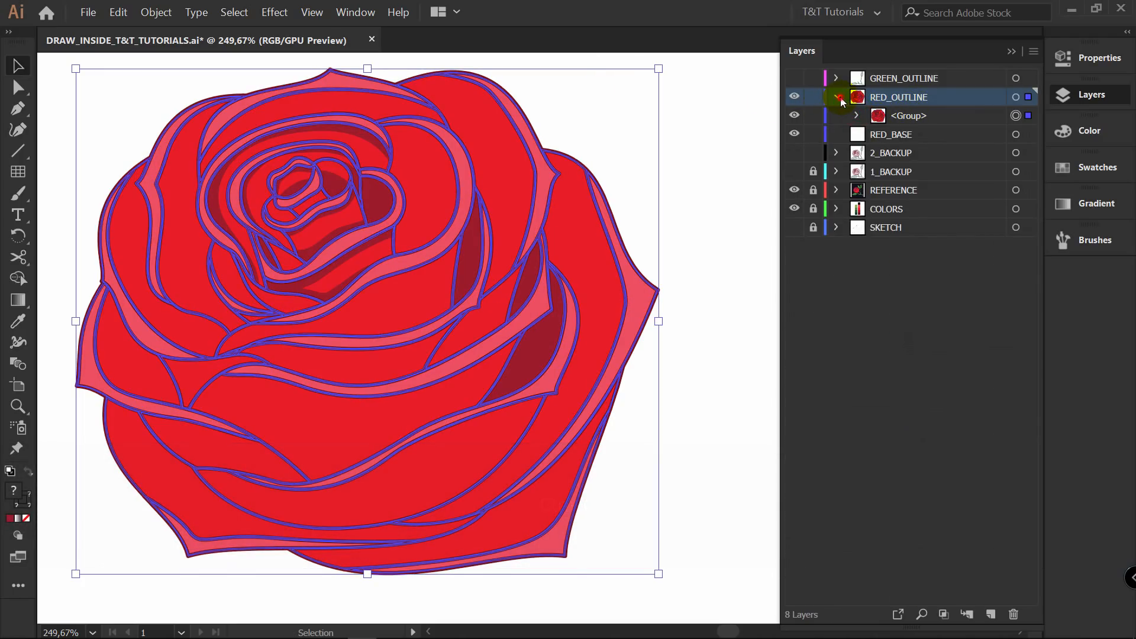
left_click(837, 97)
key("ctrl+z")
Create a new layer named ROSE and move the RED_OUTLINE and RED_BASE layers into it.
left_click(991, 614)
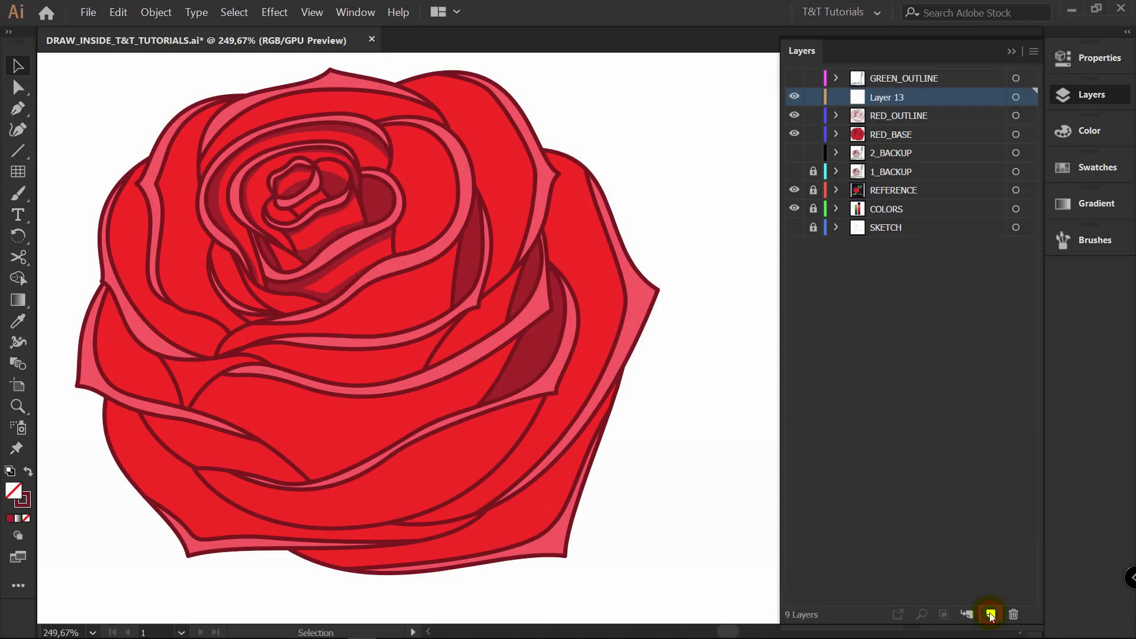
double_click(886, 97)
type("ROSE")
left_click(903, 116)
left_click(906, 129, "shift")
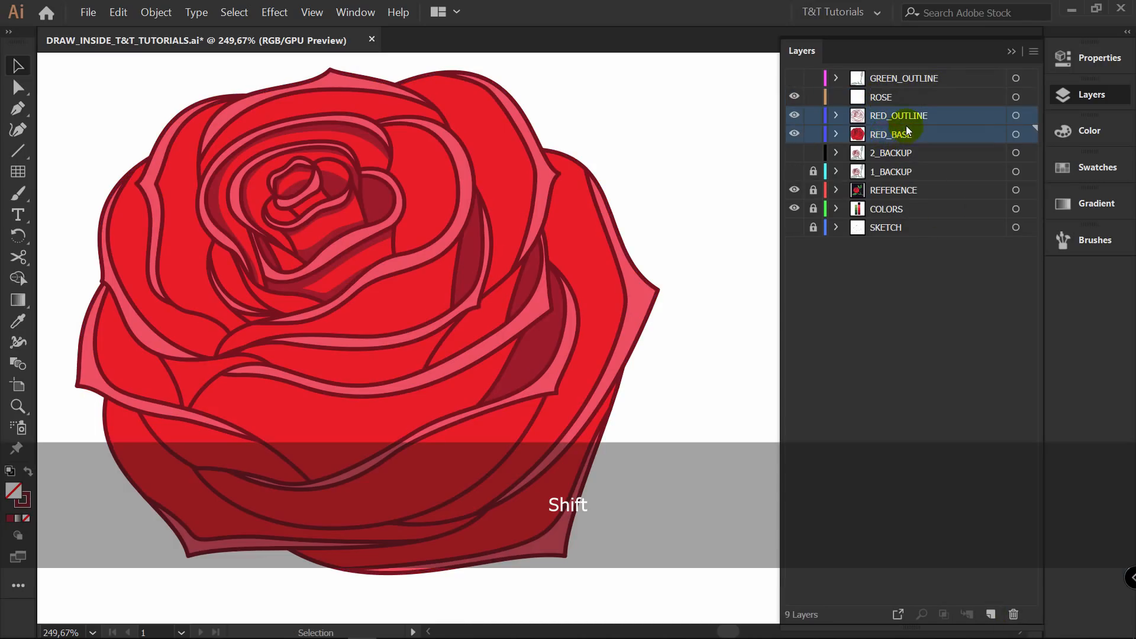
left_click_drag(902, 119, 883, 97)
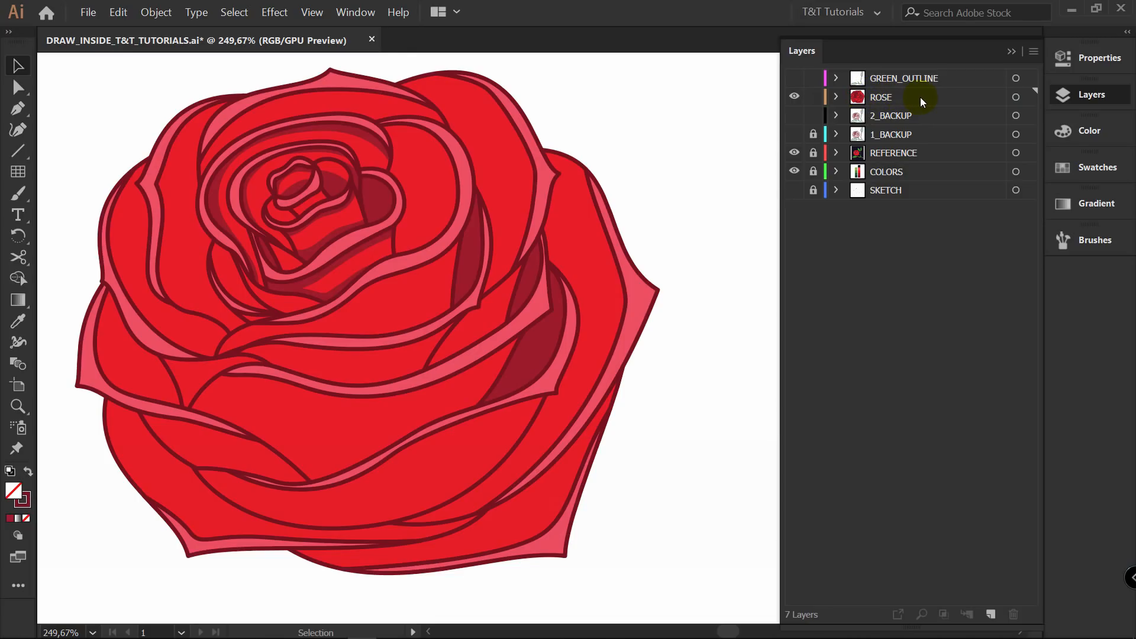
Expand the ROSE layer and toggle its RED_OUTLINE and RED_BASE sublayers to check each one's artwork.
left_click(839, 97)
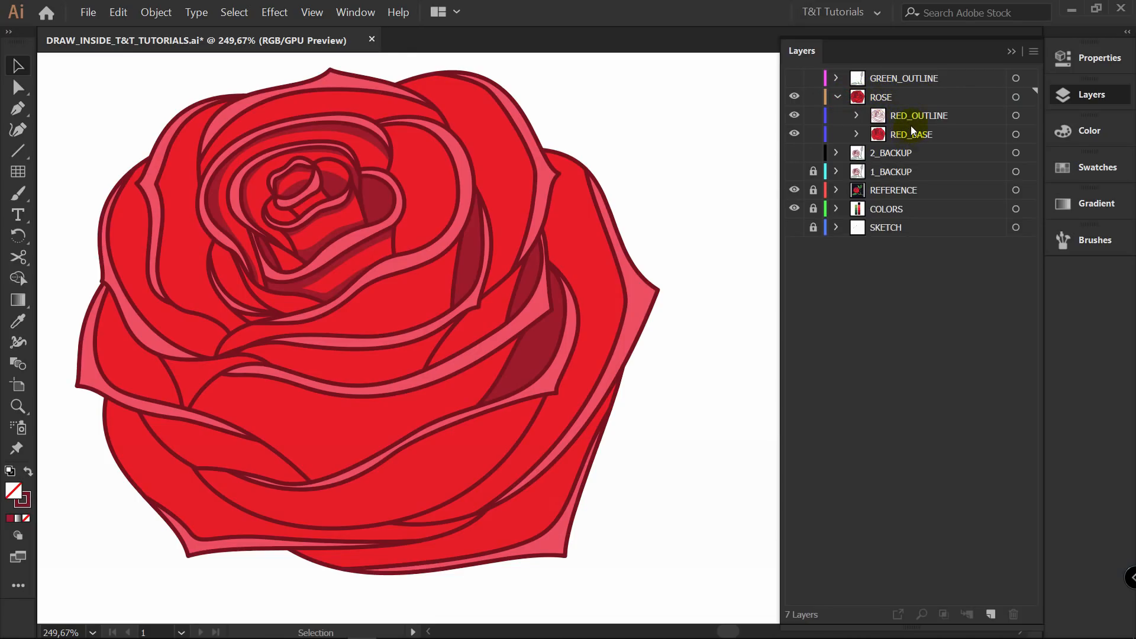
left_click(793, 116)
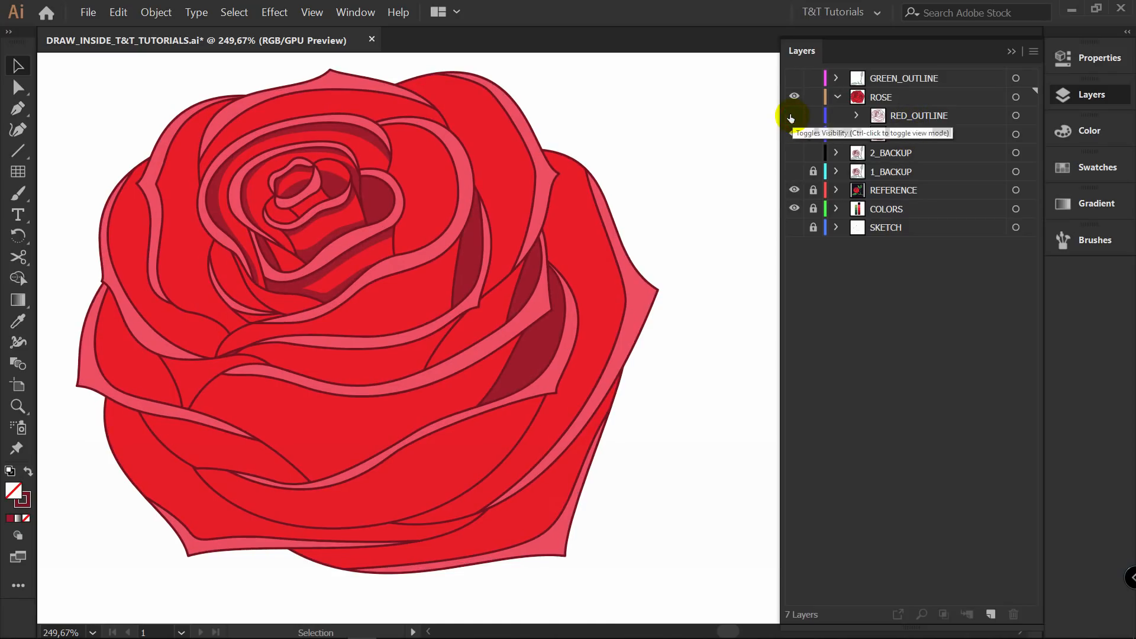
left_click(793, 115)
left_click(794, 133)
left_click(794, 133)
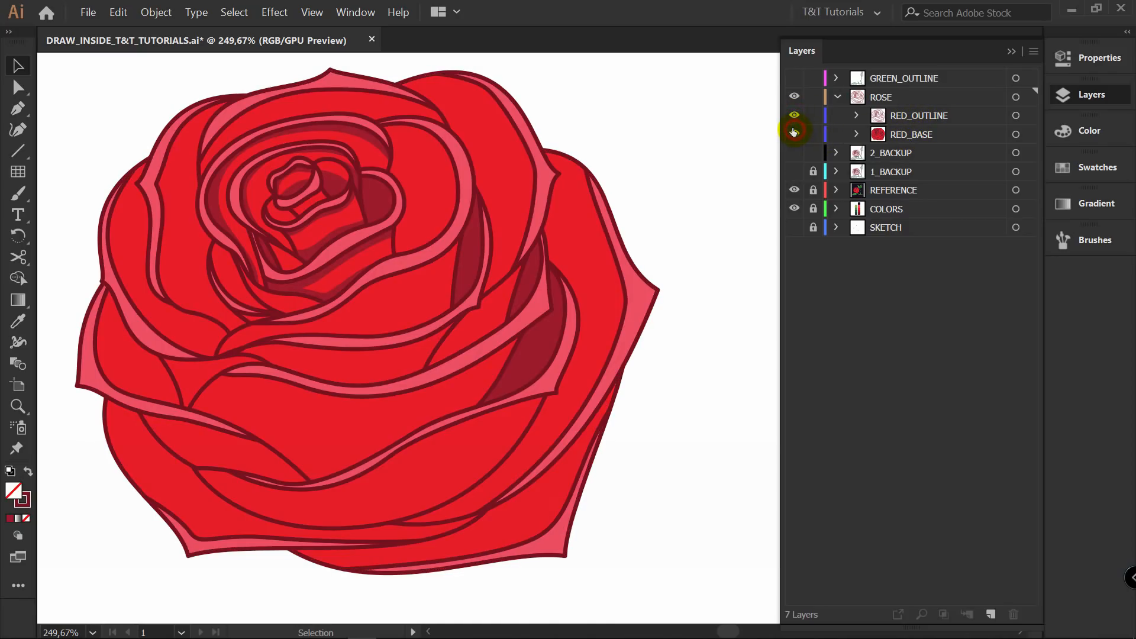
left_click(838, 98)
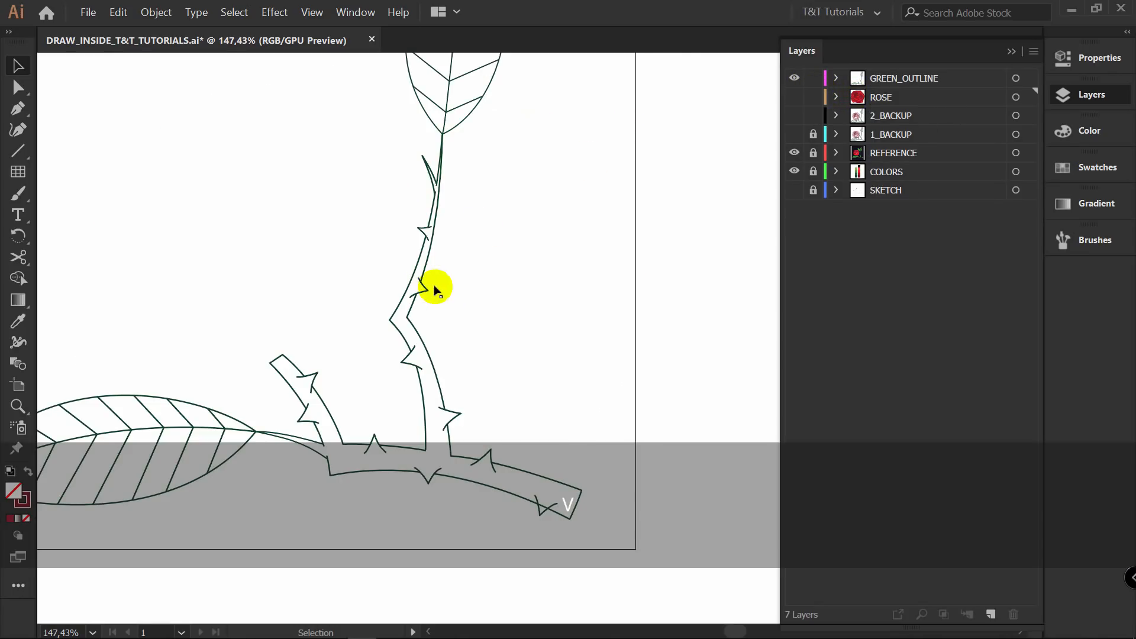
Try moving separate segments of the green stem outline out of place, and undo the moves.
left_click(436, 210)
key("z")
left_click_drag(431, 286, 460, 250)
key("v")
left_click_drag(406, 314, 455, 315)
key("a")
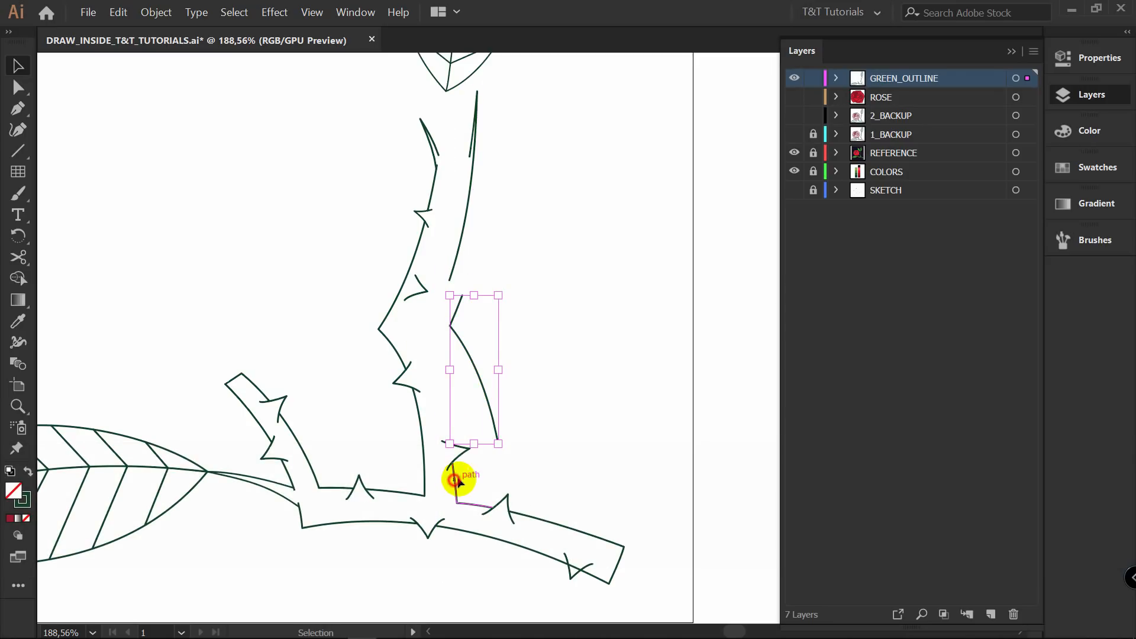
left_click_drag(456, 475, 571, 456)
key("ctrl+z")
key("ctrl+z")
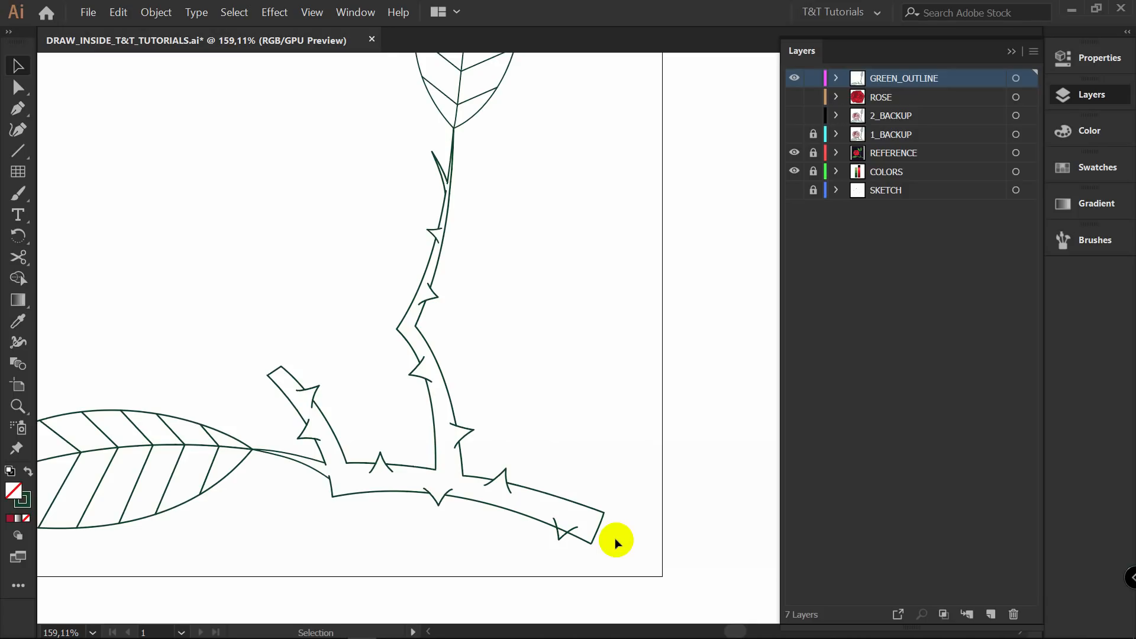
Select all the stem, branch and thorn outlines and remove the stem line crossing the thorn near the branch's cut end with Shape Builder.
left_click_drag(281, 138, 644, 555)
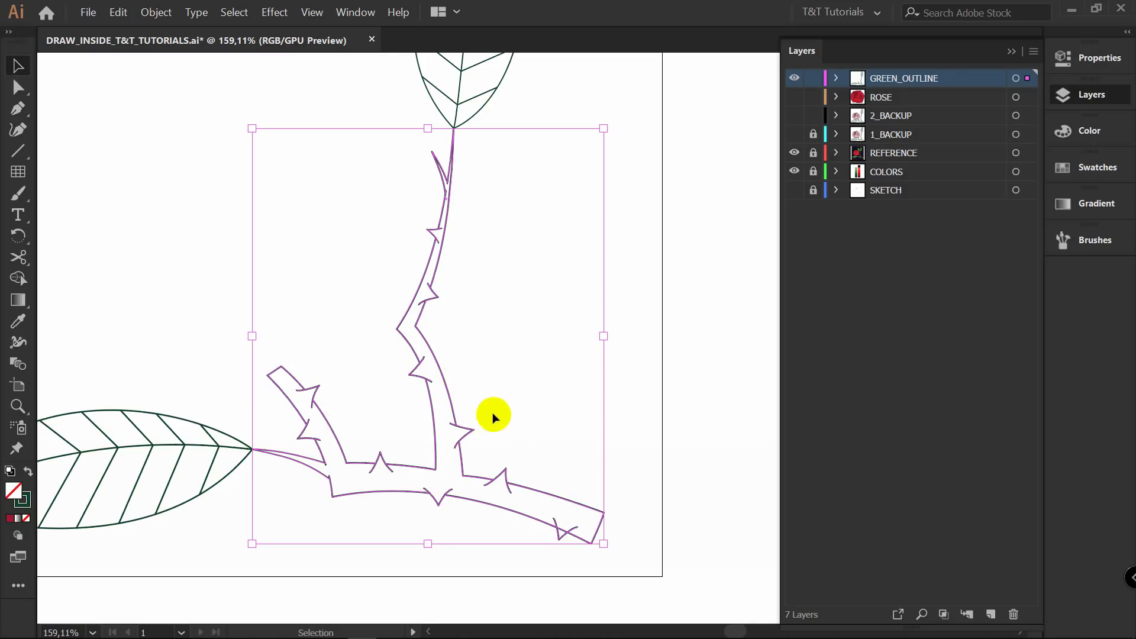
key("z")
left_click_drag(573, 525, 634, 497)
key("space")
left_click_drag(632, 489, 621, 328)
key("v")
key("shift+m")
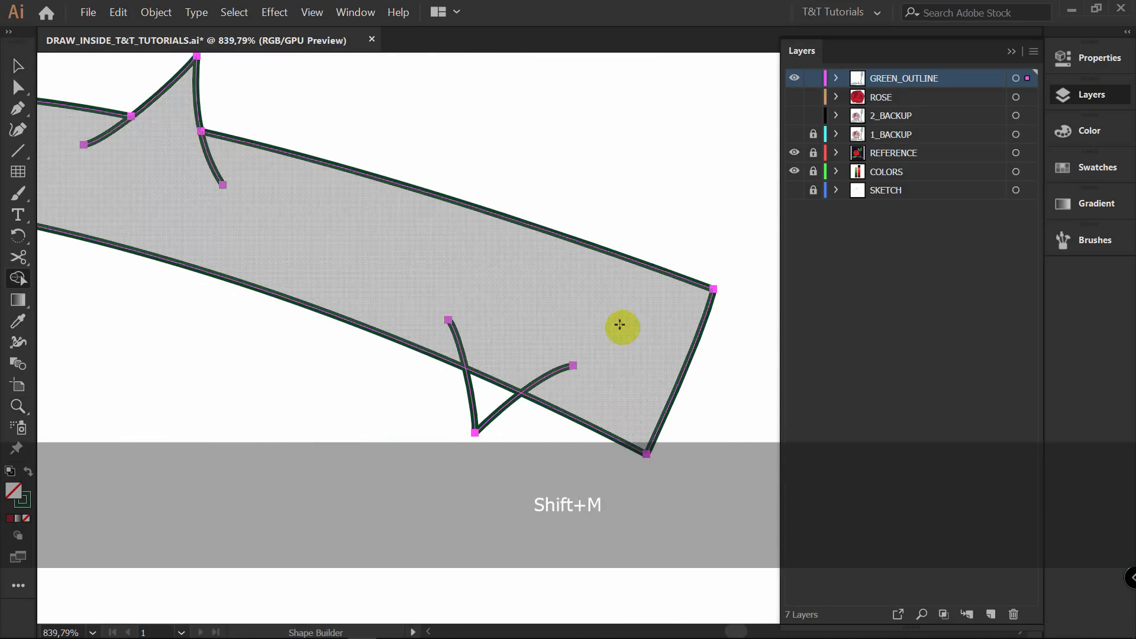
left_click(491, 395, "alt")
Turn the enclosed stem, branch and thorn area into a single closed shape with Shape Builder.
key("z")
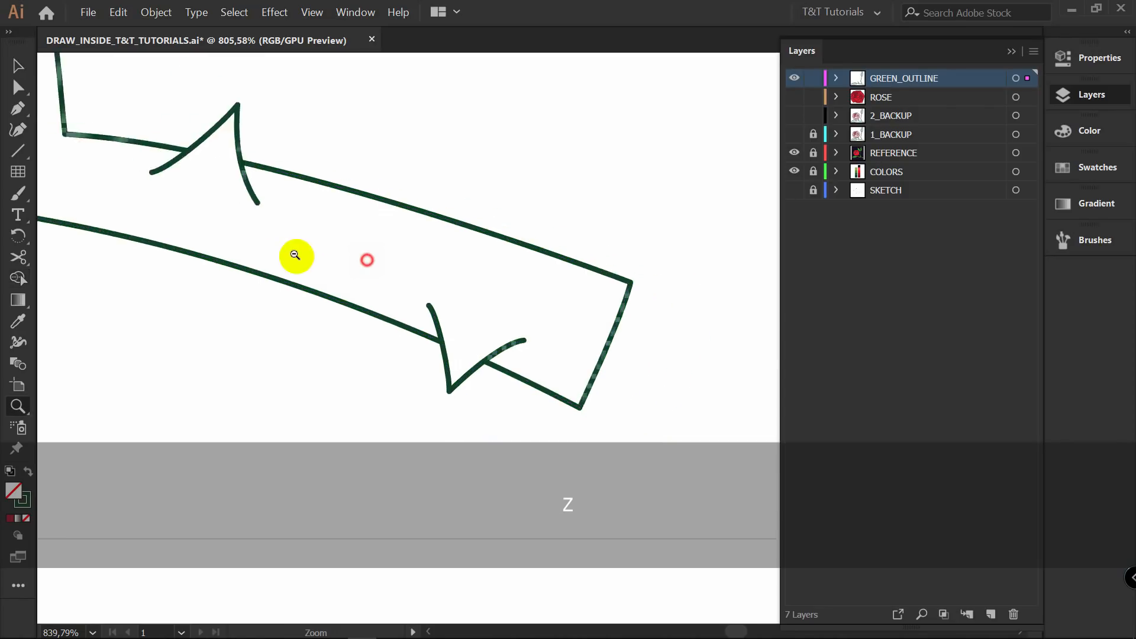
left_click_drag(297, 254, 126, 282)
key("shift+m")
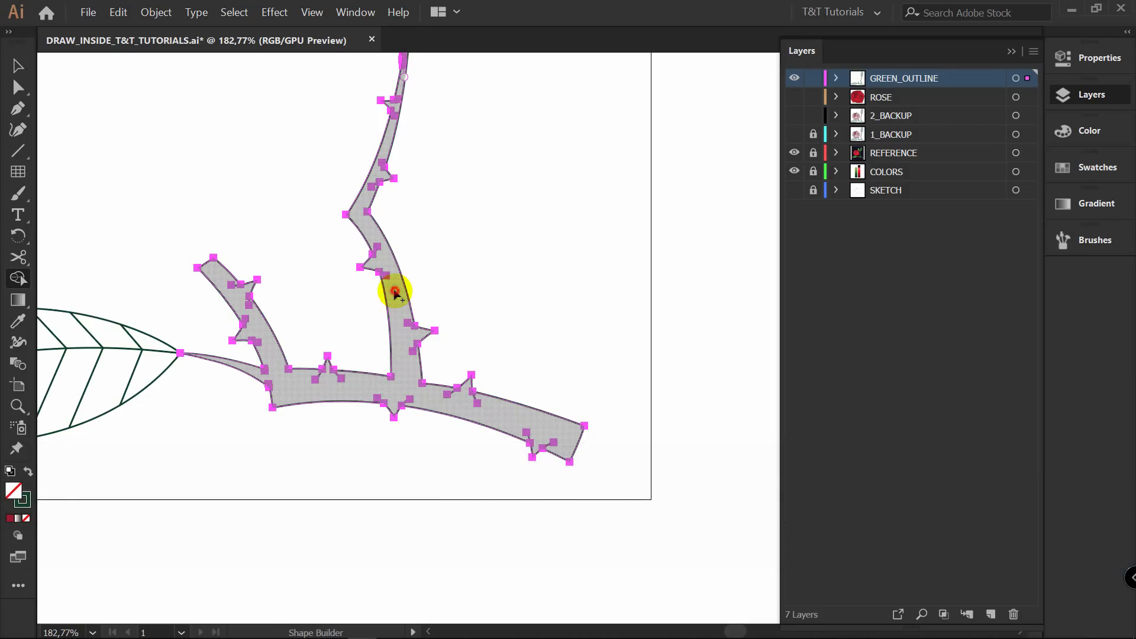
left_click(394, 292)
Fill the new stem shape with the medium green swatch, second in the color group.
key("v")
left_click(1094, 170)
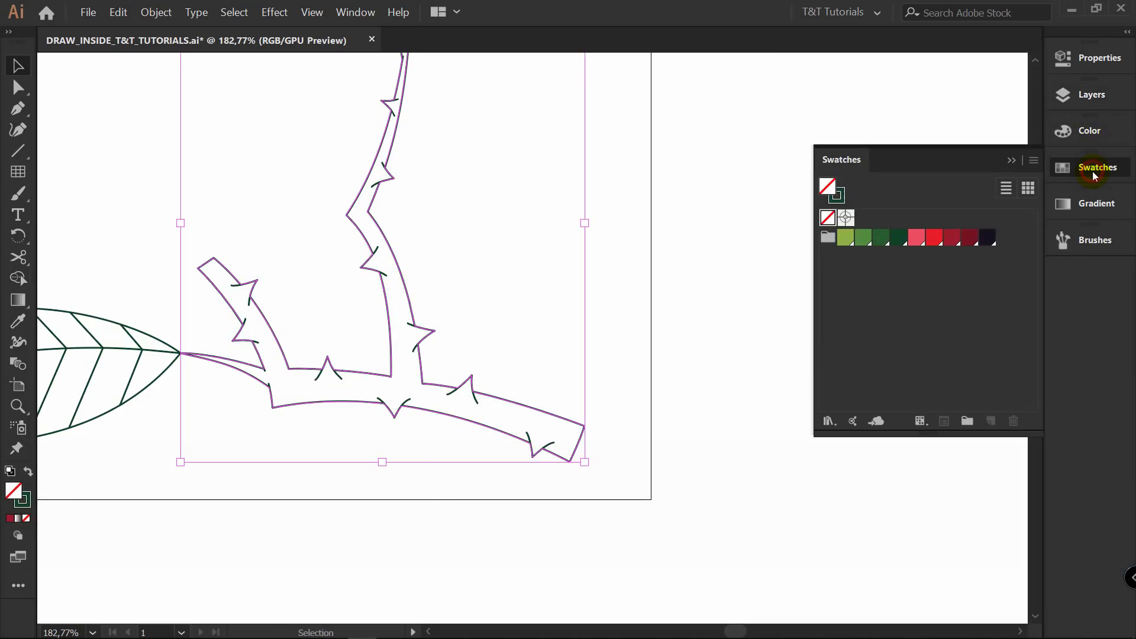
left_click(863, 237)
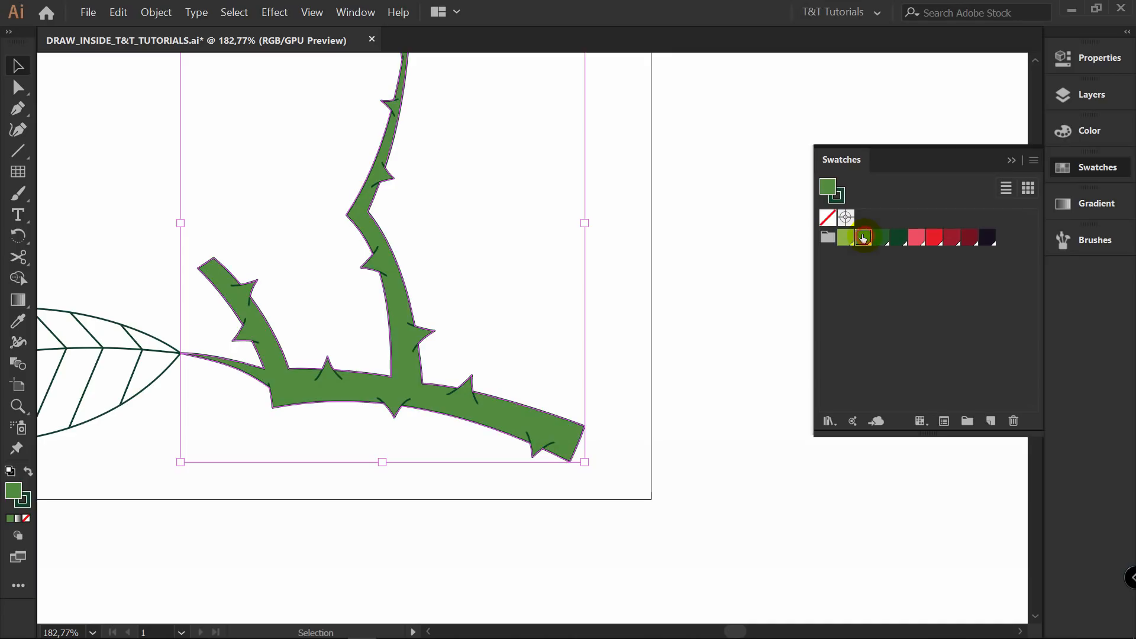
left_click(684, 220)
key("z")
left_click_drag(295, 370, 327, 353)
key("v")
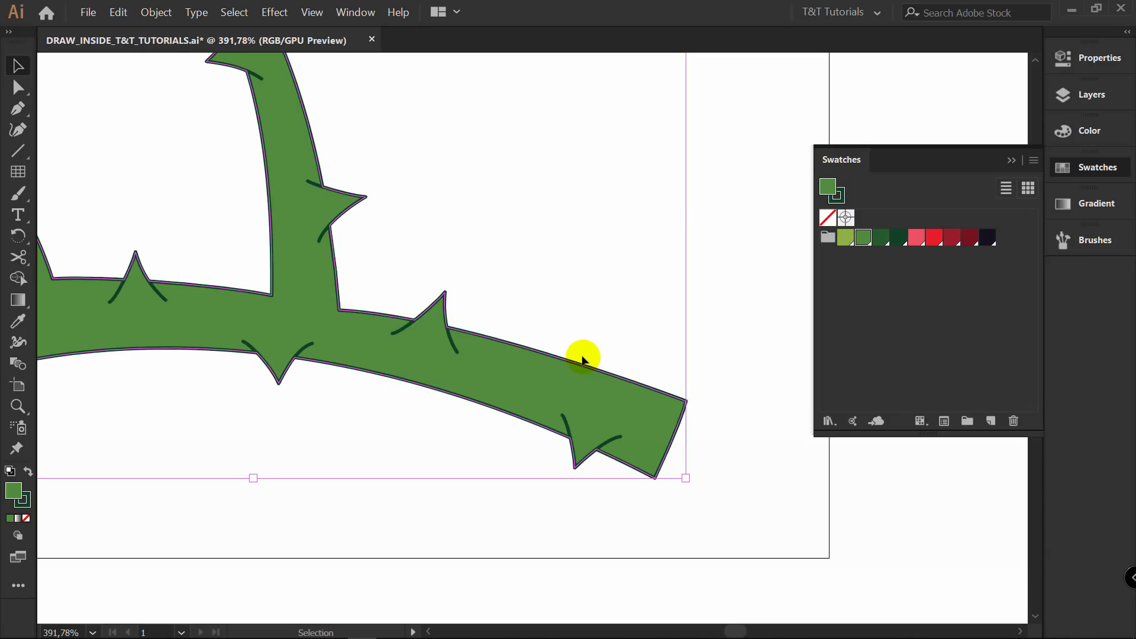
Inside the stem shape, paint a dark green shadow with no fill and an enlarged Paintbrush along the upper edge from the cut end to the thorn.
key("shift")
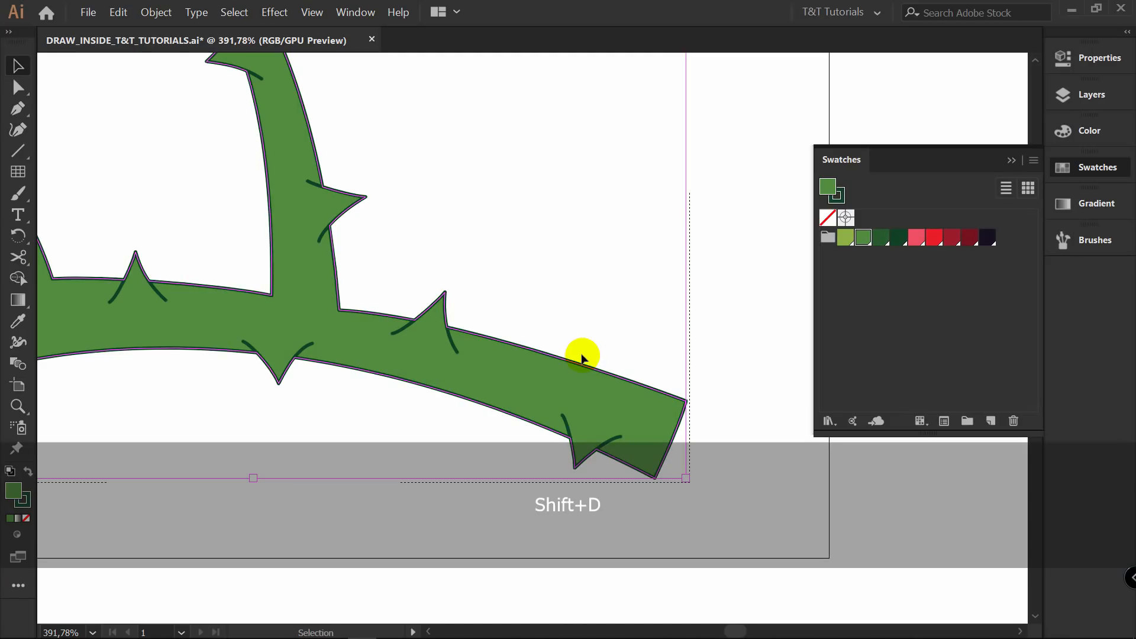
left_click(626, 259)
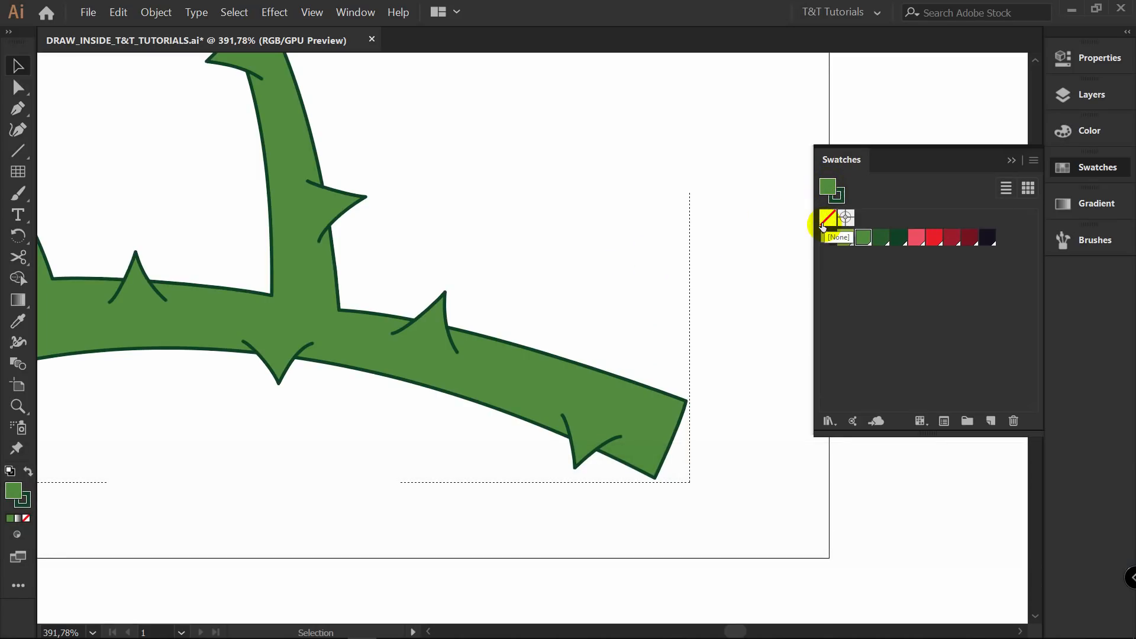
left_click(841, 197)
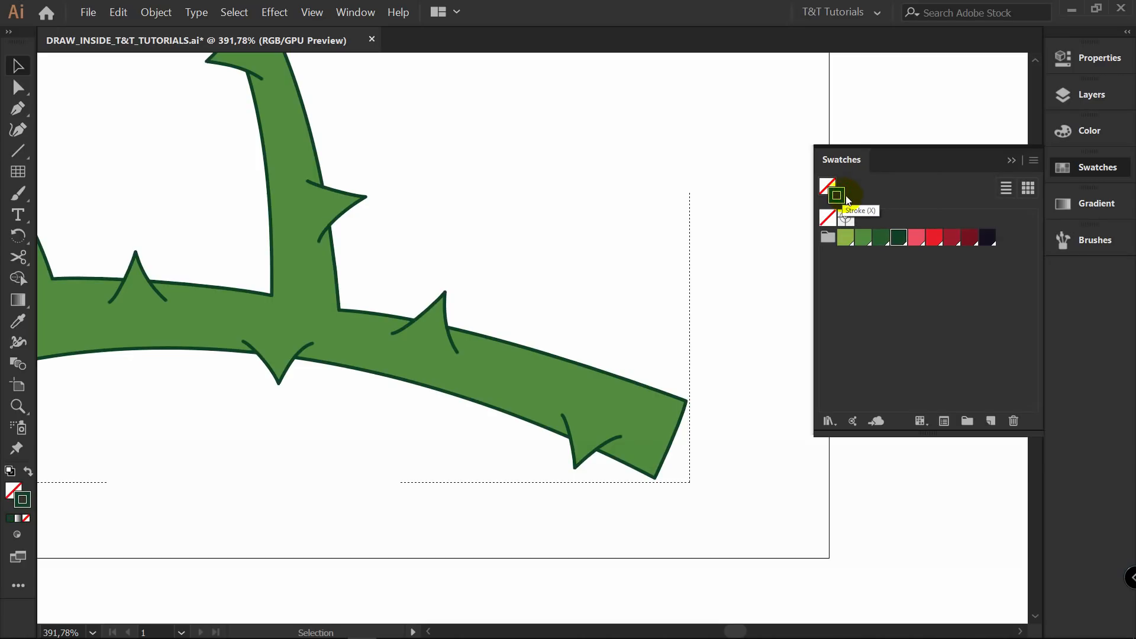
left_click(879, 237)
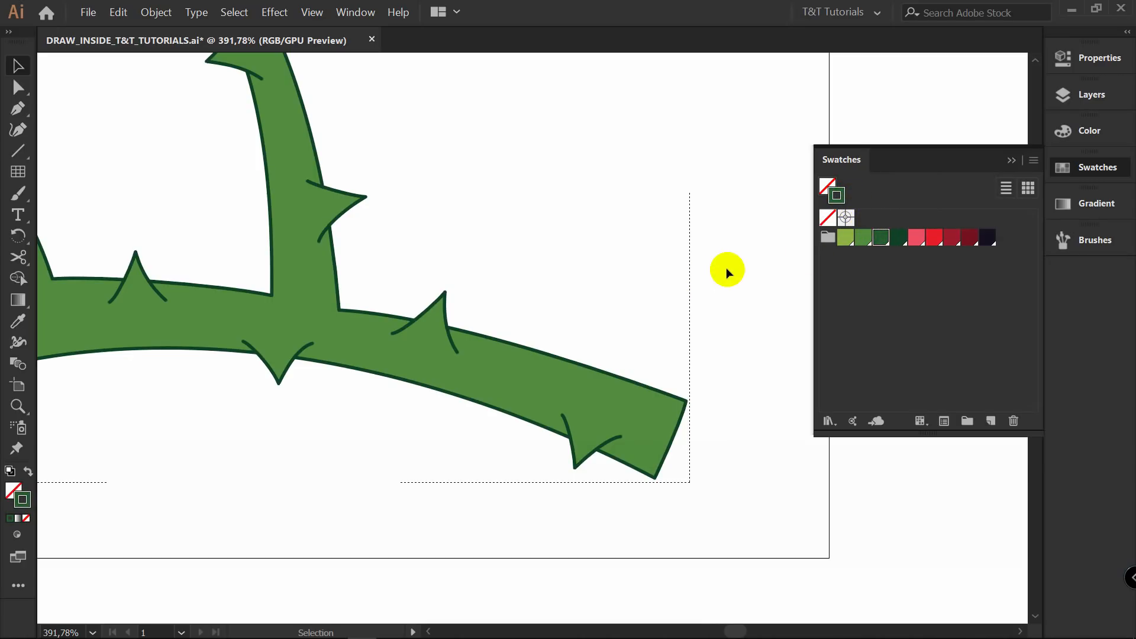
key("b")
key("bracketright")
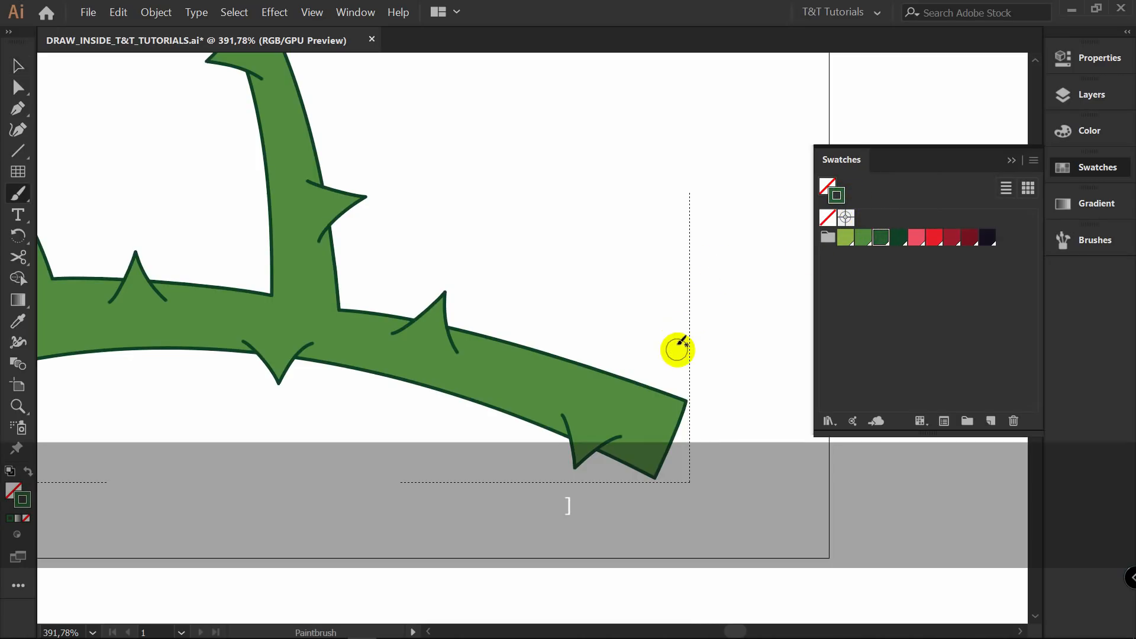
mouse_move(673, 391)
left_mouse_down()
mouse_move(495, 323)
mouse_move(465, 324)
left_mouse_up()
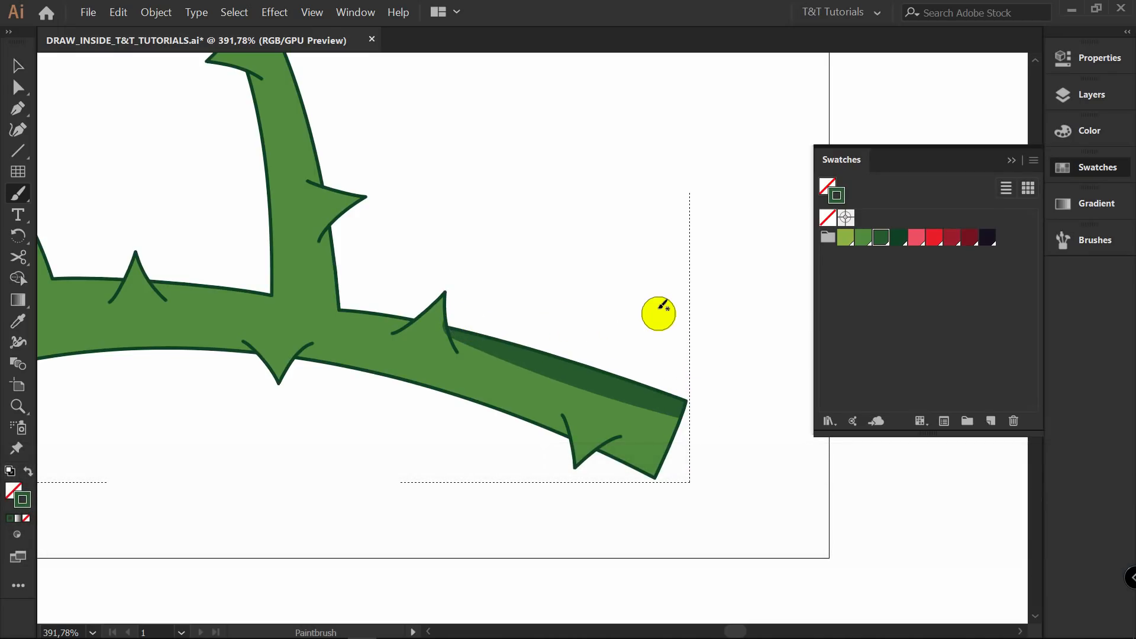
Move the shadow stroke's end anchor near the thorn slightly so the shadow fits beside the thorn's line.
key("a")
left_click(561, 400)
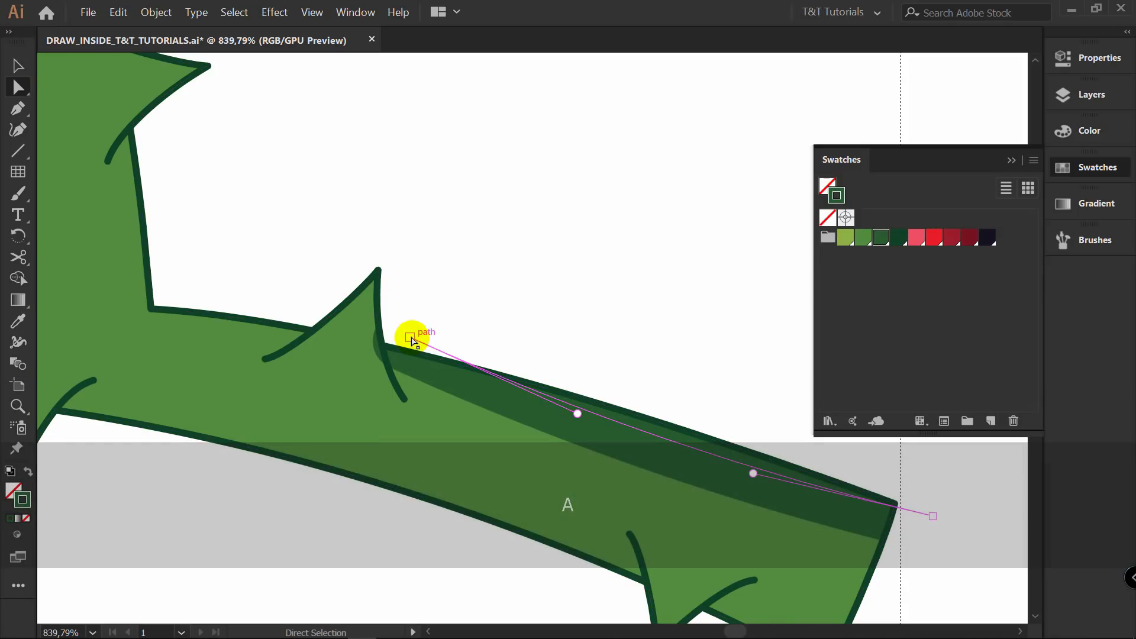
left_click_drag(410, 339, 405, 346)
key("shift+w")
key("ctrl+z")
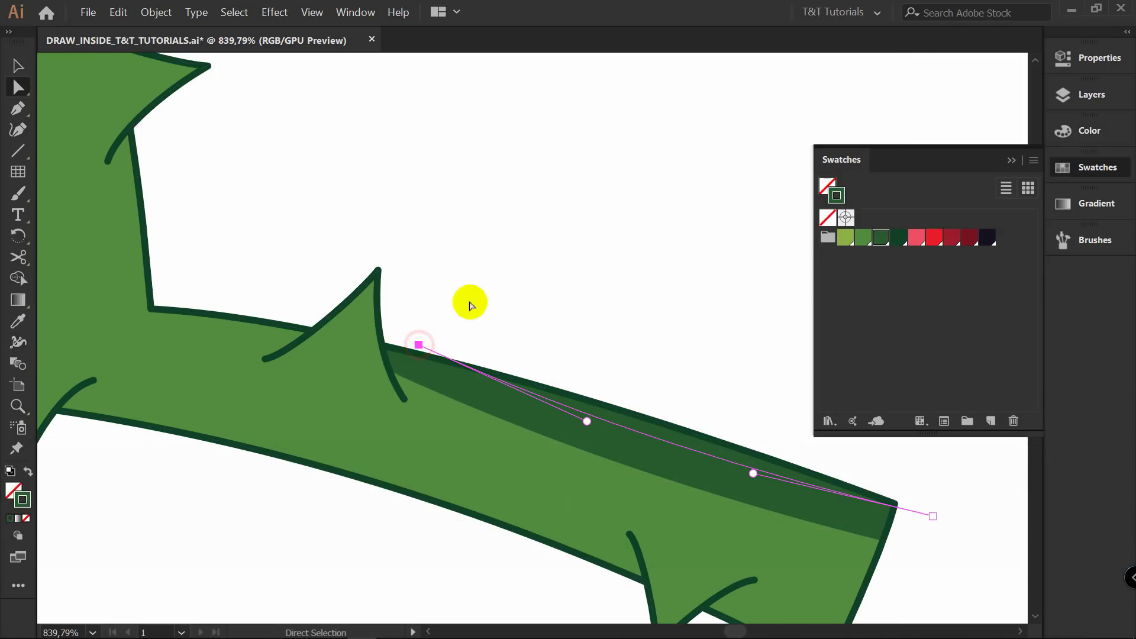
Add an anchor point midway along the shadow stroke with the Pen tool and adjust its position and handles to follow the stem's upper edge.
key("p")
left_click_drag(642, 421, 626, 361)
key("a")
left_click(609, 387)
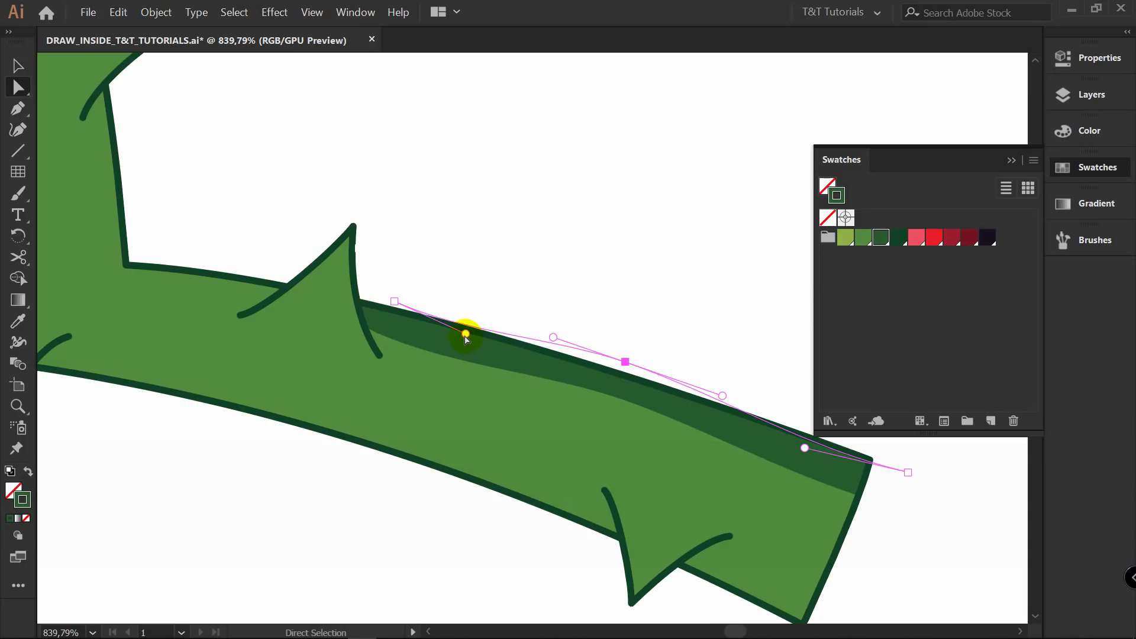
left_click_drag(466, 337, 477, 330)
left_click(620, 358)
left_click_drag(626, 362, 621, 366)
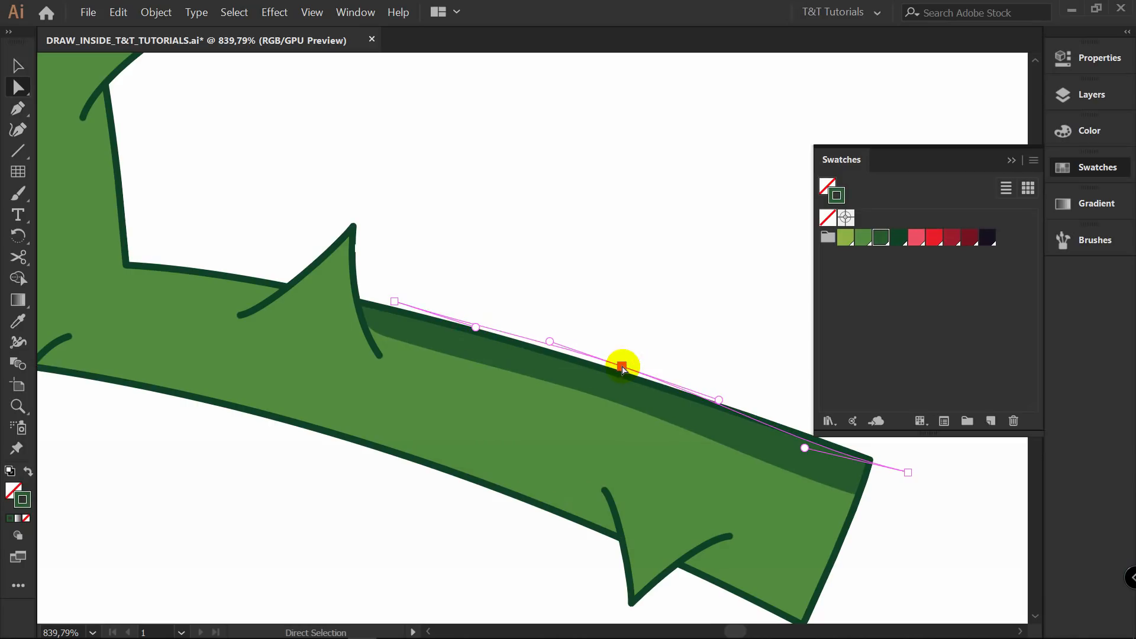
left_click(588, 310)
Examine the new shadow in the context of the whole stem and its branches.
key("z")
left_click_drag(579, 402, 261, 373)
key("v")
key("space")
left_click_drag(436, 293, 355, 368)
key("v")
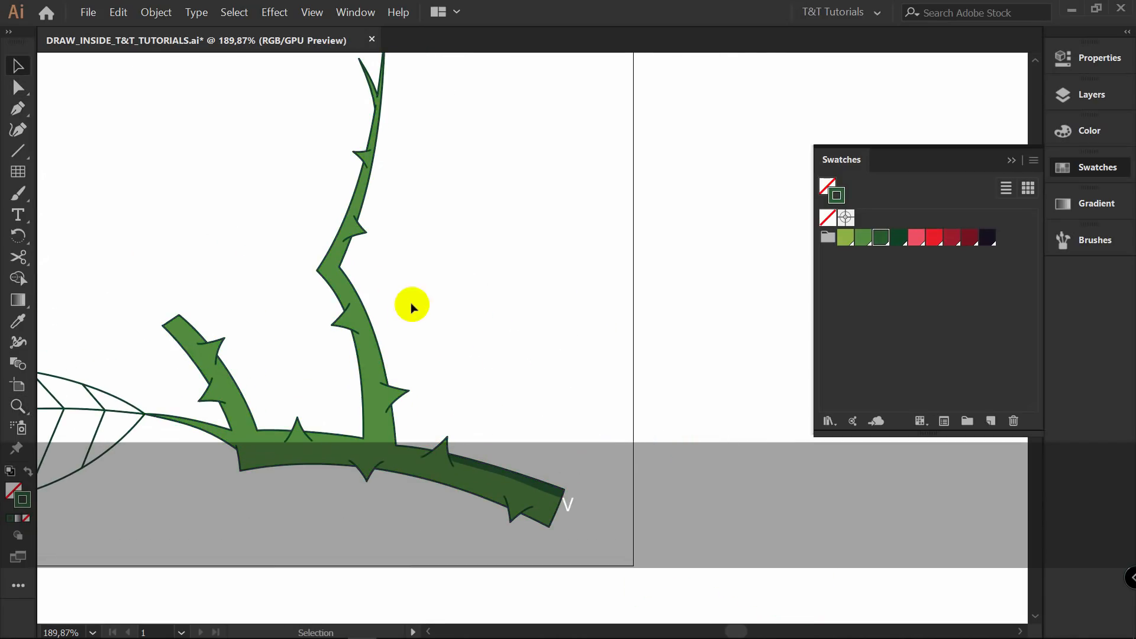
key("z")
left_click_drag(391, 308, 417, 315)
key("v")
key("space")
key("v")
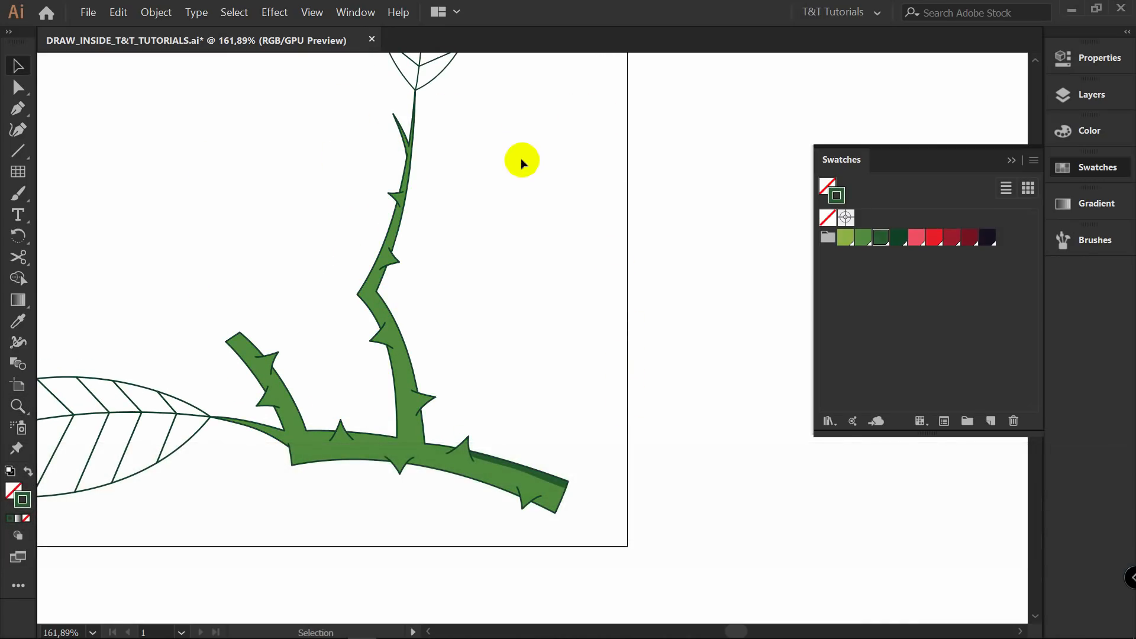
key("v")
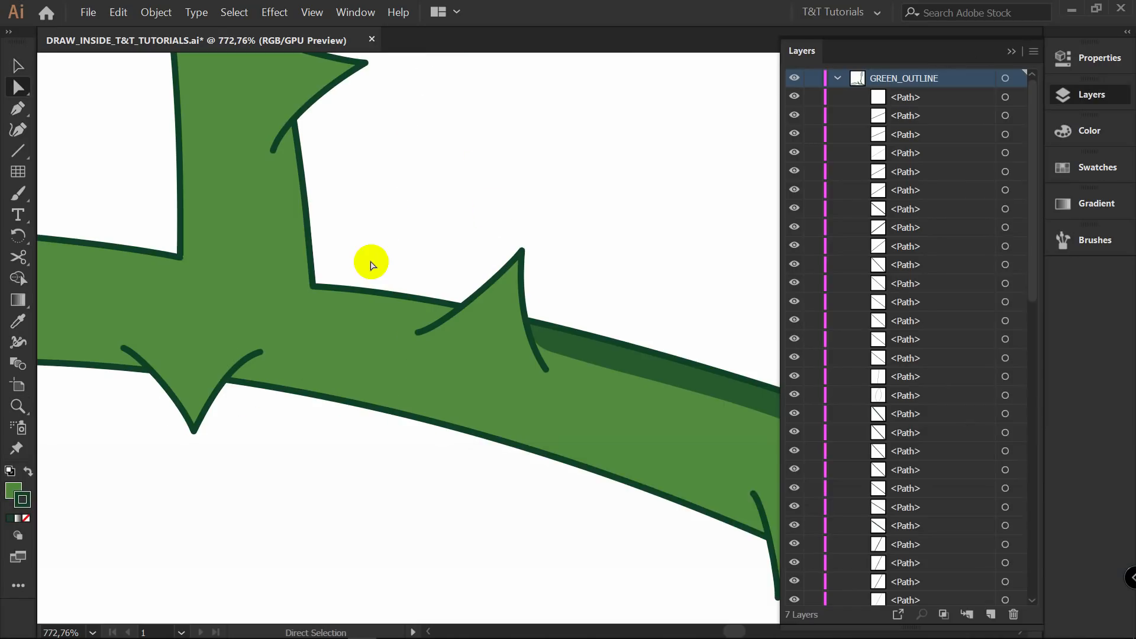
Select the whole stem shape and switch to Draw Inside mode for it again.
key("a")
left_click(363, 294)
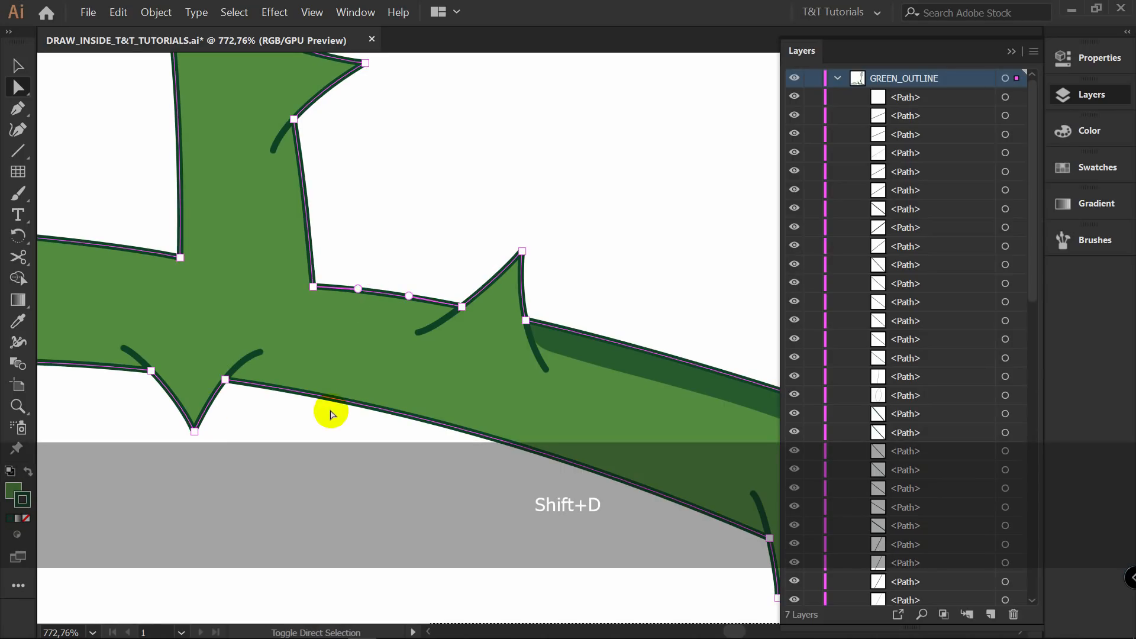
key("z")
left_click_drag(522, 264, 273, 324)
key("space")
left_click_drag(408, 282, 610, 302)
key("z")
key("space")
left_click_drag(558, 302, 274, 223)
key("z")
key("space")
key("v")
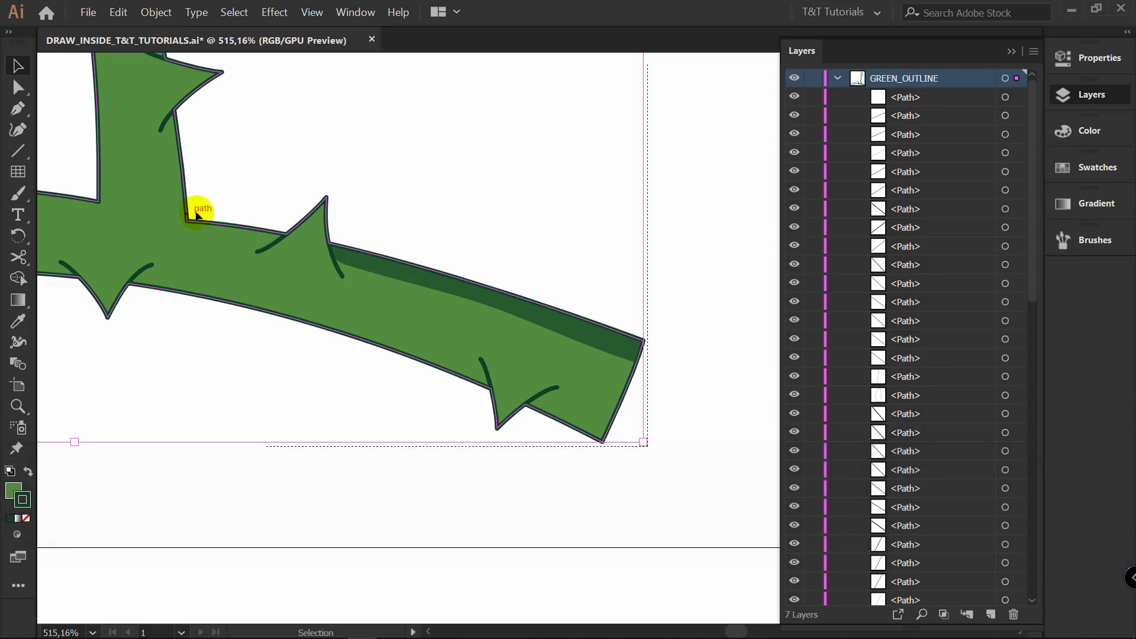
left_click(16, 535)
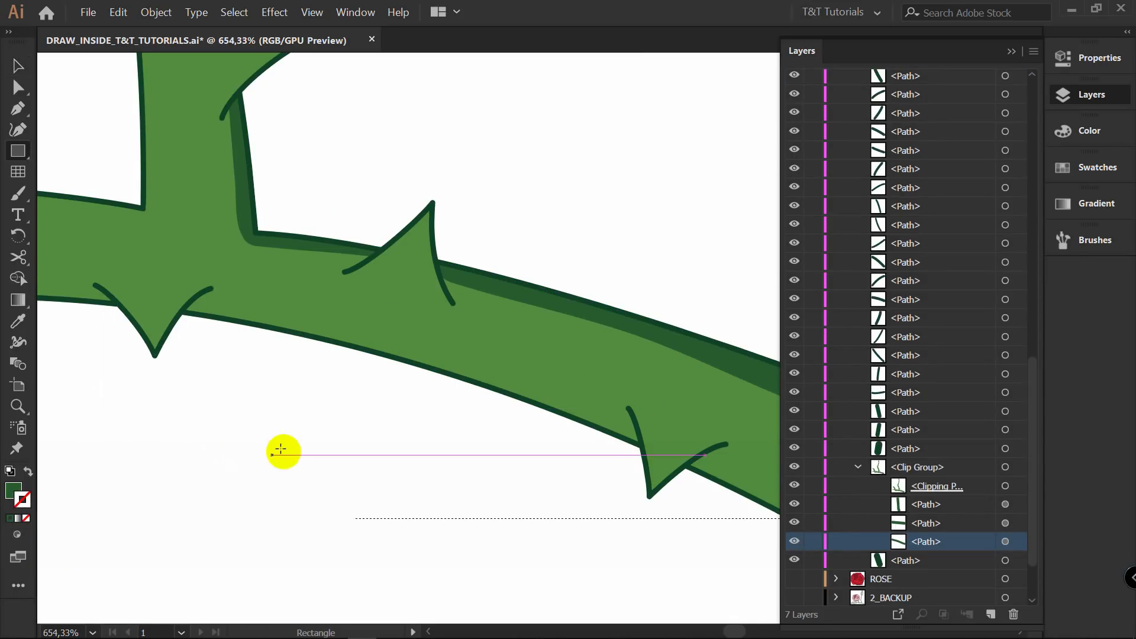
Try drawing a dark green rectangle inside the stem along its lower edge and widening it toward the cut end.
left_click_drag(305, 446, 495, 314)
key("v")
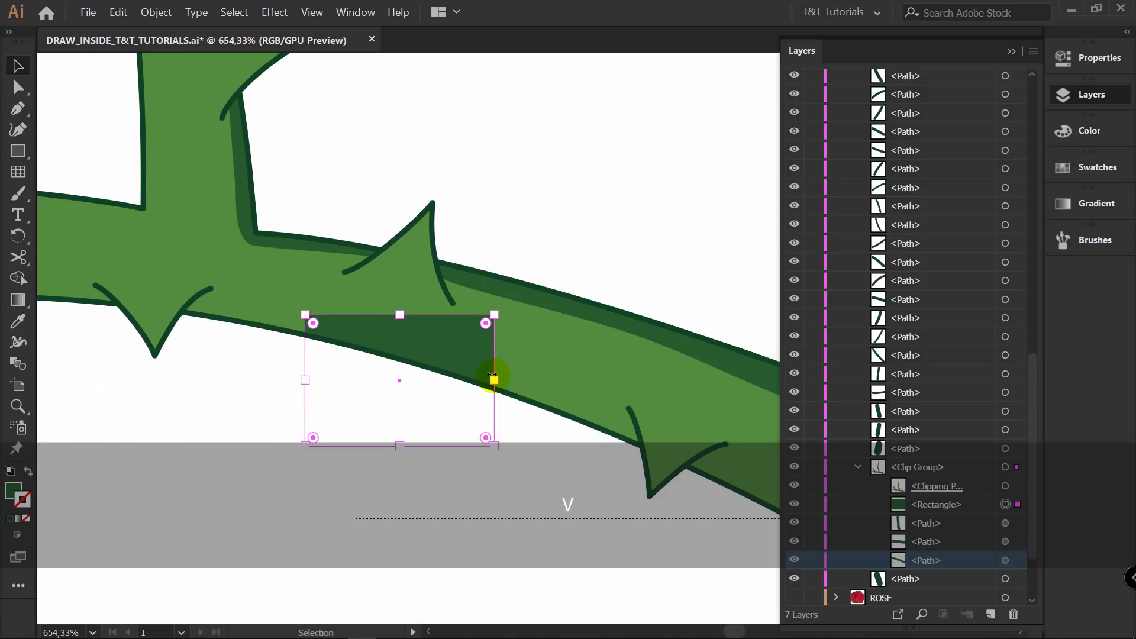
left_click_drag(494, 380, 567, 384)
left_click(590, 240)
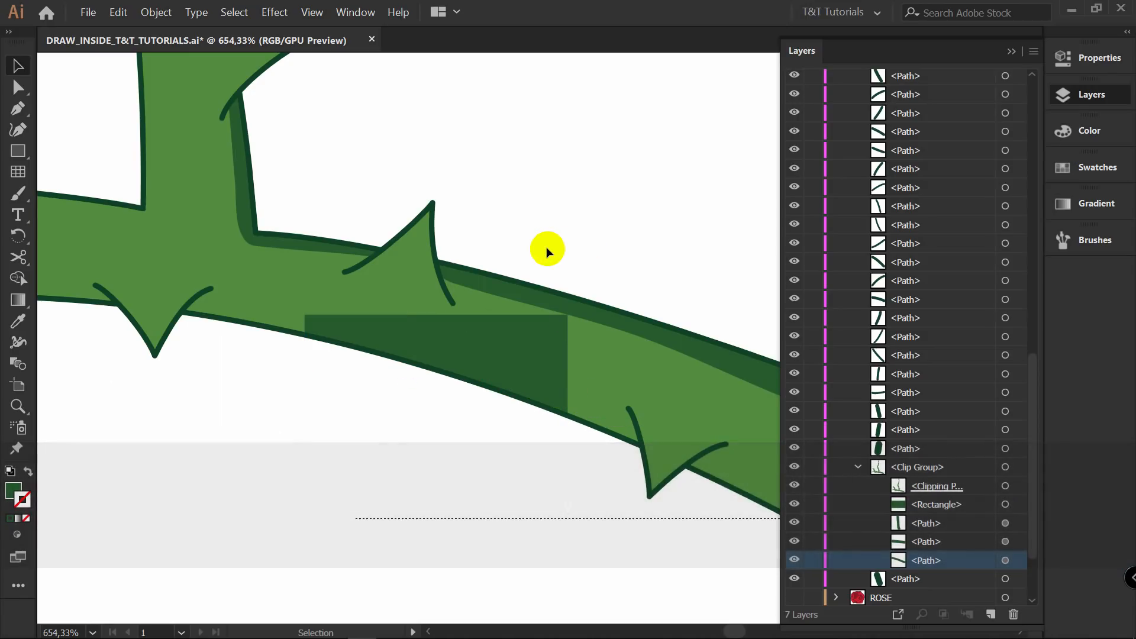
Try drawing a freeform dark green shape with the Pen tool inside the stem around the lower thorn and branch joint.
key("p")
left_click(293, 294)
left_click_drag(192, 238, 183, 193)
left_click_drag(95, 130, 79, 132)
left_click(66, 387)
left_click_drag(294, 295, 408, 191)
key("v")
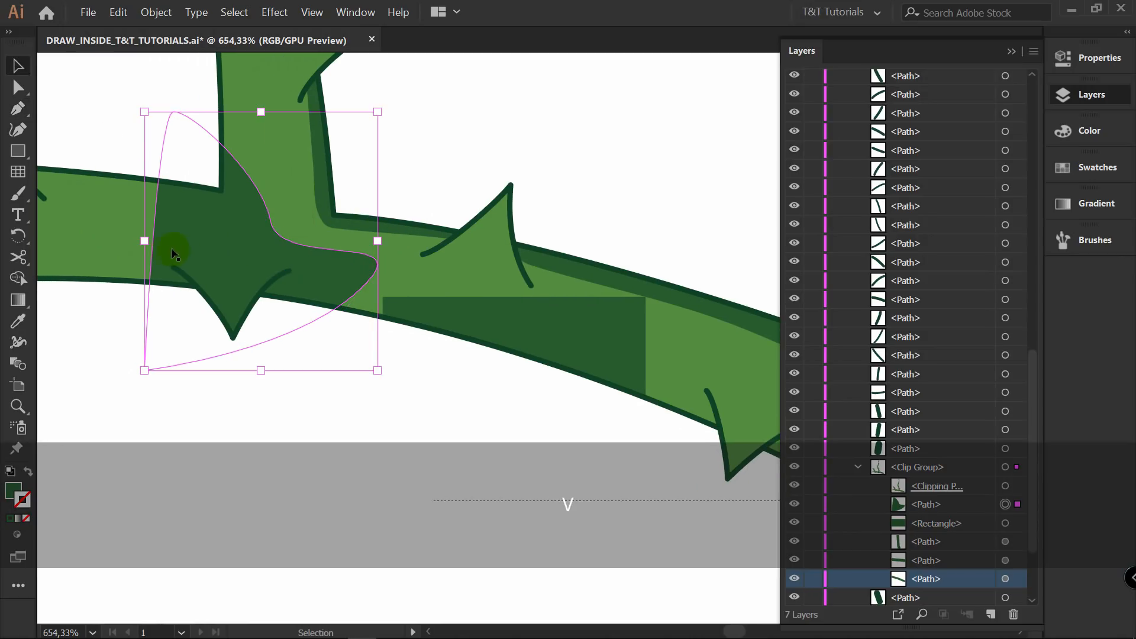
Try rounding the pen shape's corners and moving its upper anchor, and undo the rectangle and pen shape inside the stem.
key("a")
left_click(145, 370)
left_click_drag(153, 362, 208, 293)
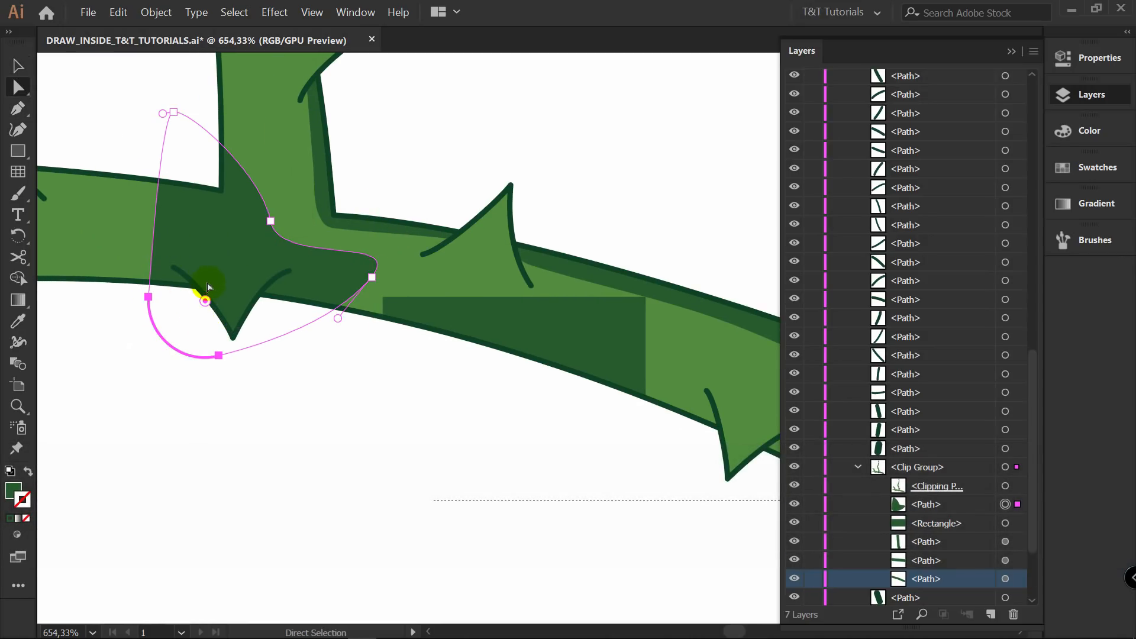
key("v")
key("a")
scroll(367, 212, "down", 2)
left_click_drag(371, 261, 396, 262)
left_click_drag(295, 225, 111, 142)
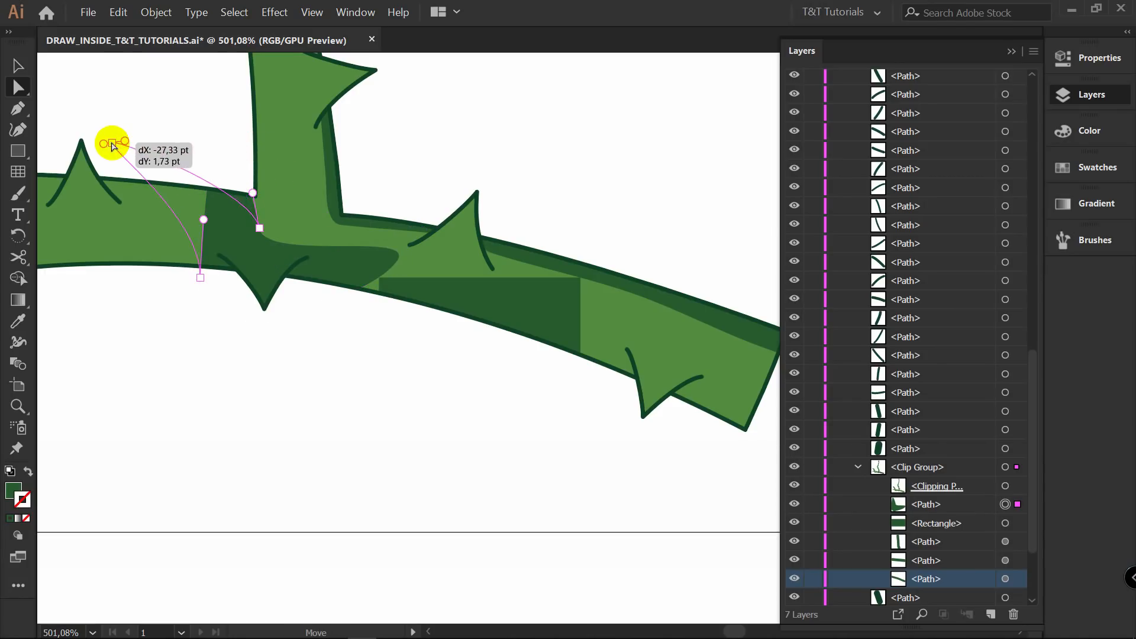
key("v")
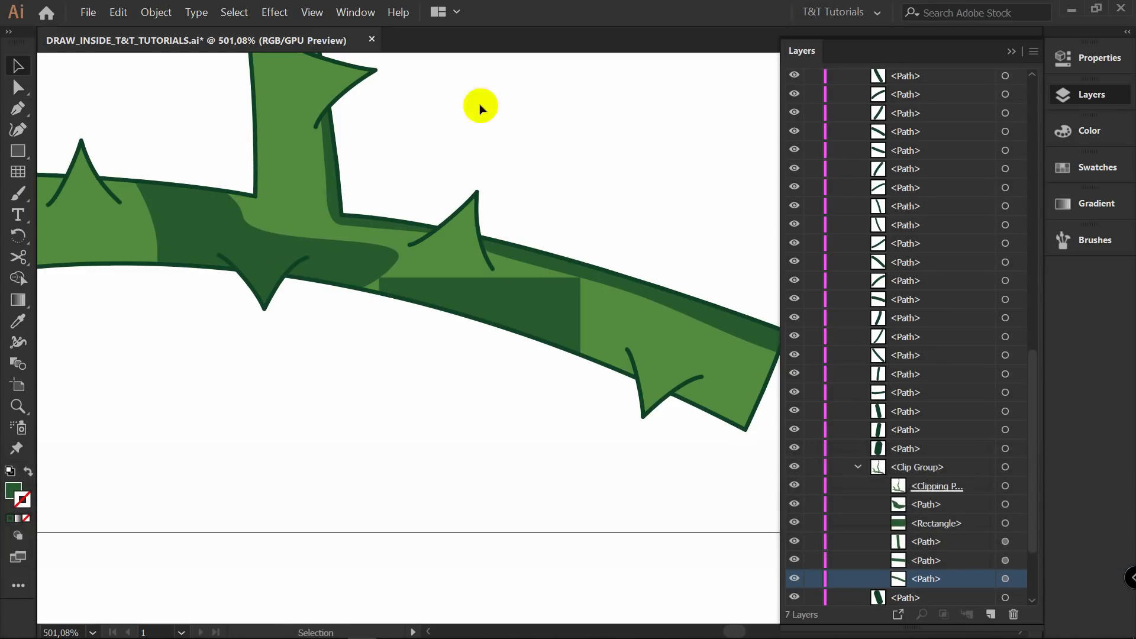
key("ctrl+z")
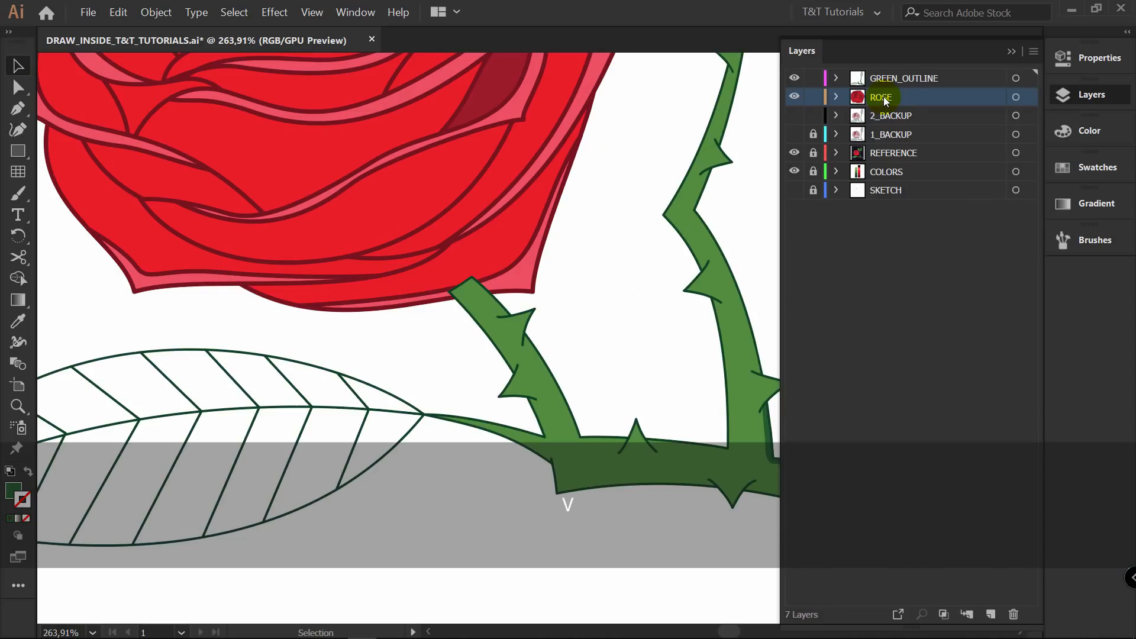
Move the ROSE layer to the top and lock it, and duplicate the green outline layer from 2_BACKUP above GREEN_OUTLINE.
left_click_drag(882, 96, 822, 72)
key("v")
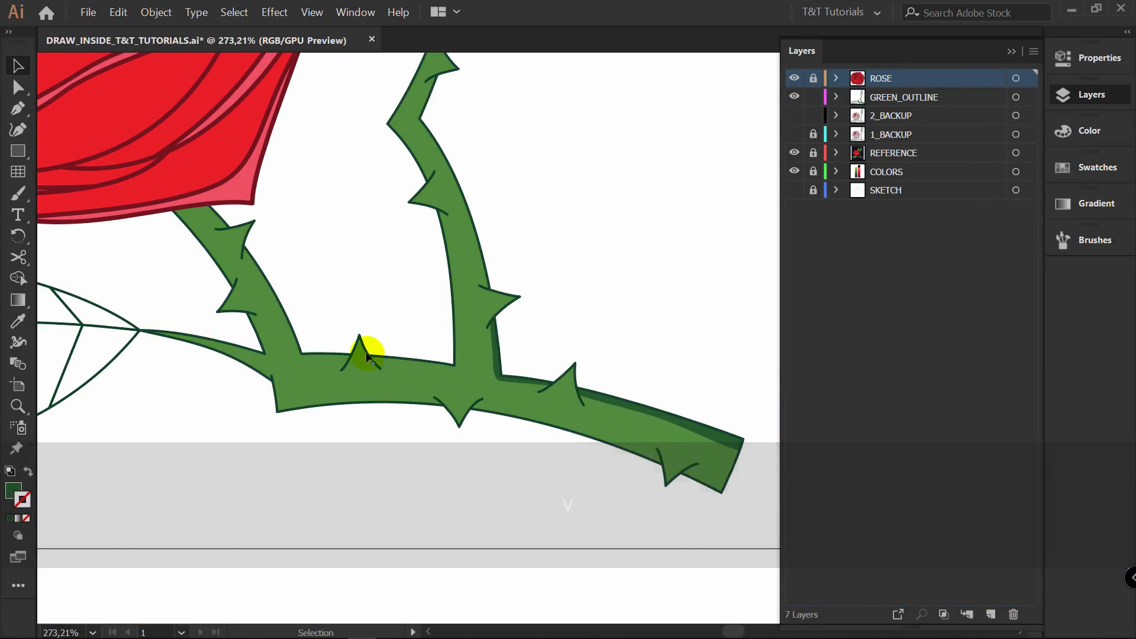
left_click(836, 115)
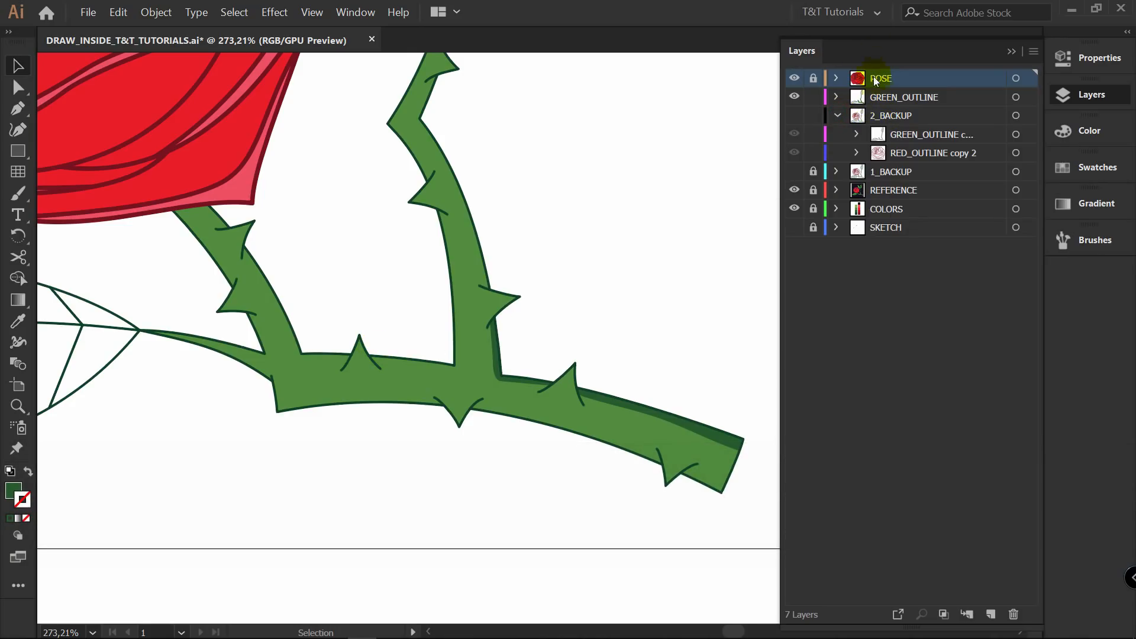
left_click_drag(931, 132, 910, 96)
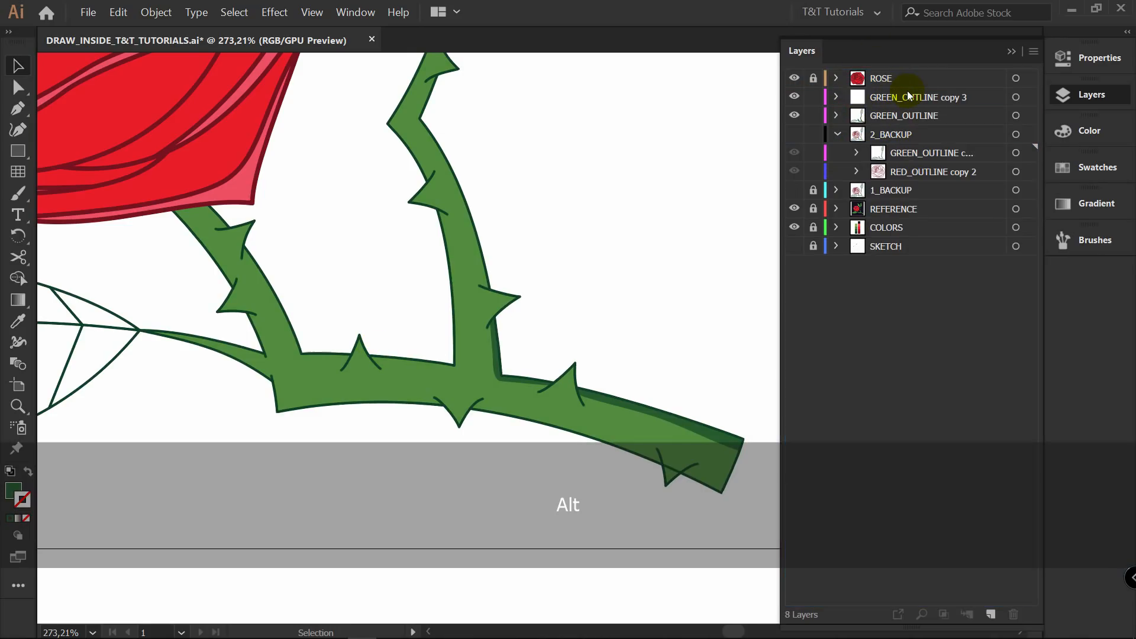
left_click(838, 135)
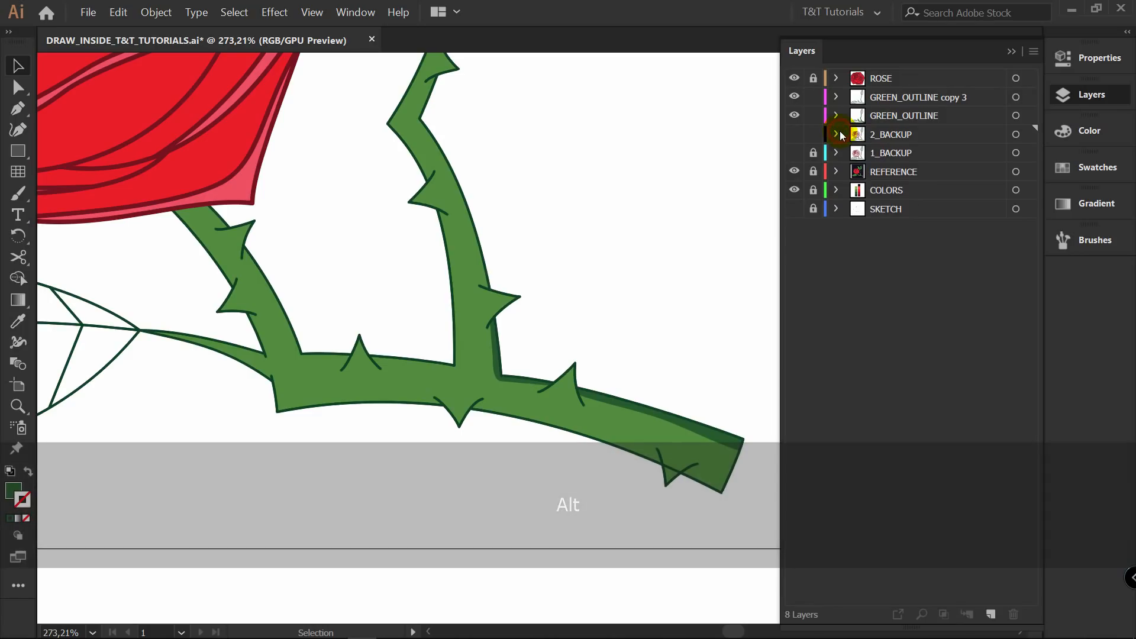
Rename the duplicated outline layer as GREEN_OUTLINE.
double_click(938, 97)
key("BackSpace")
key("BackSpace")
key("BackSpace")
key("BackSpace")
key("BackSpace")
key("BackSpace")
key("Return")
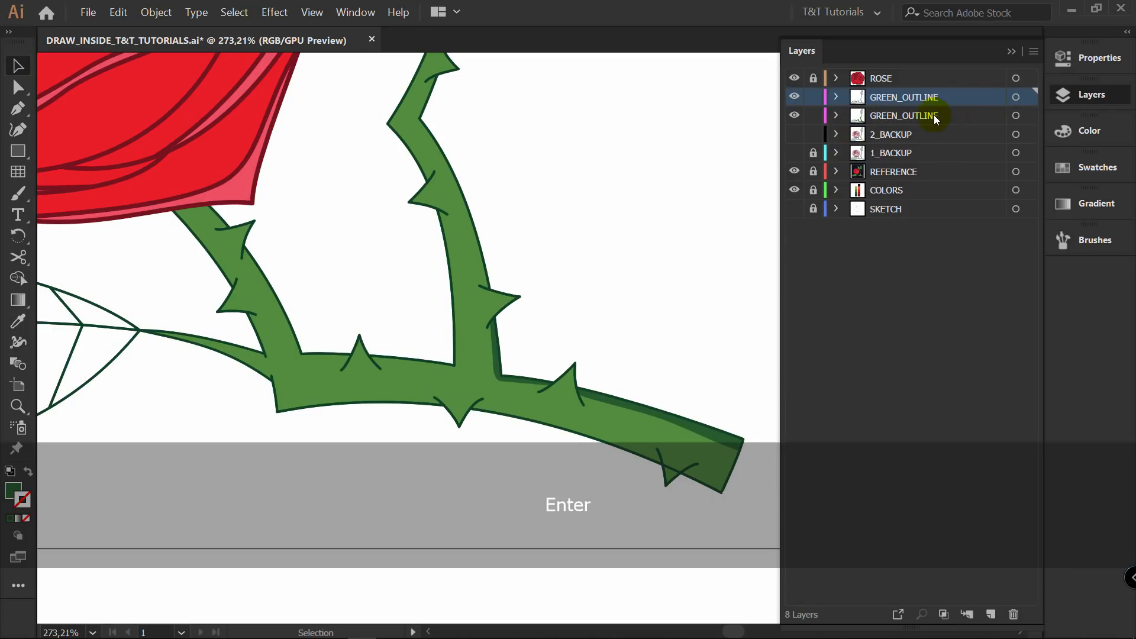
Rename the original layer containing the filled stem as GREEN_BASE.
left_click(921, 115)
double_click(923, 115)
left_click_drag(906, 115, 951, 114)
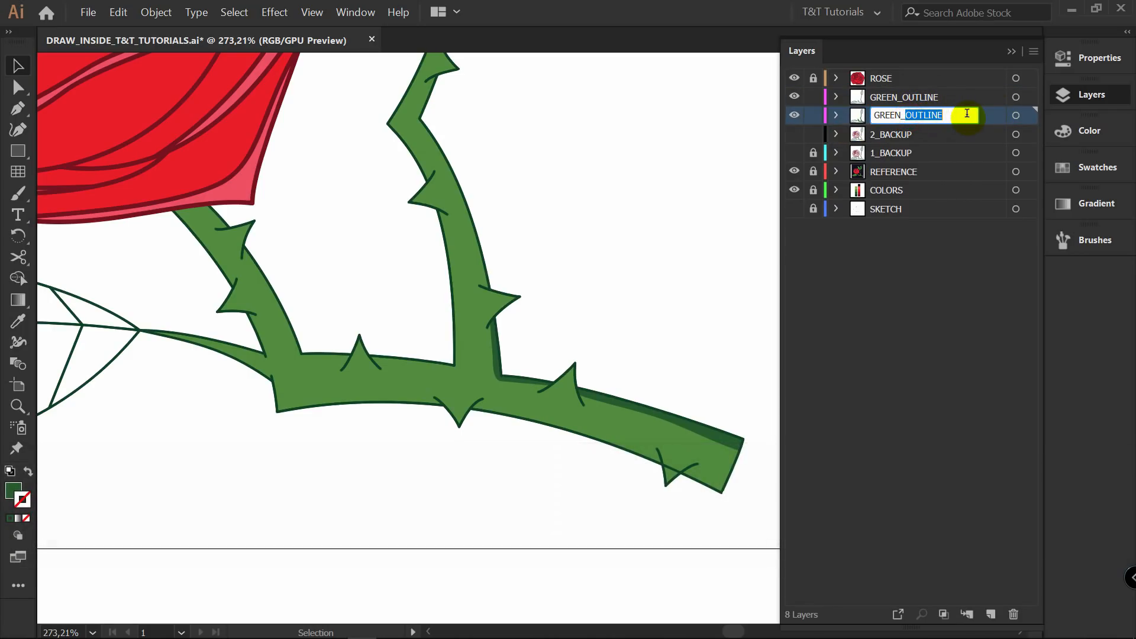
type("BASE")
key("Return")
Select all artwork on the GREEN_OUTLINE layer and increase its stroke weight.
left_click(1031, 97)
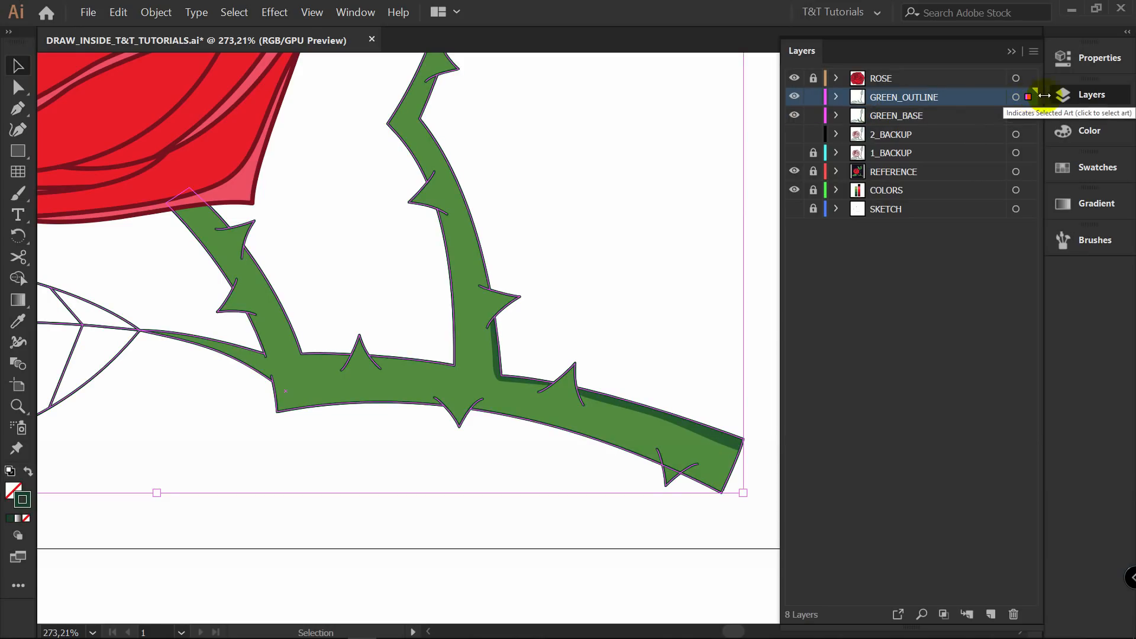
left_click(1055, 58)
scroll(918, 269, "up", 1)
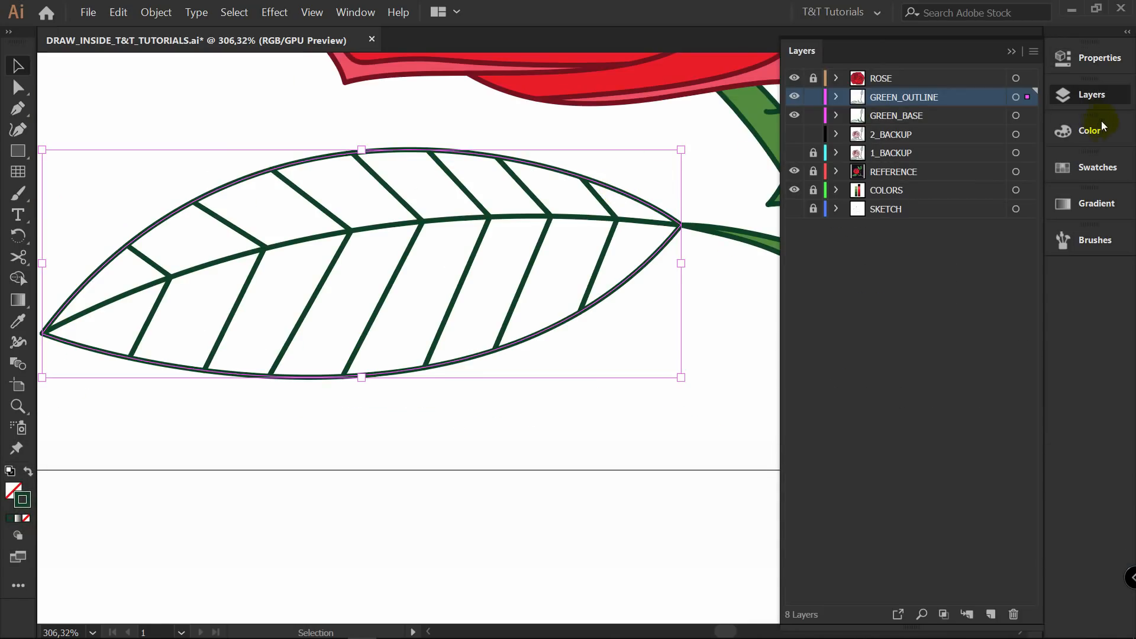
Fill the leaf beside the stem with the medium green swatch, second in the color group.
left_click(1098, 167)
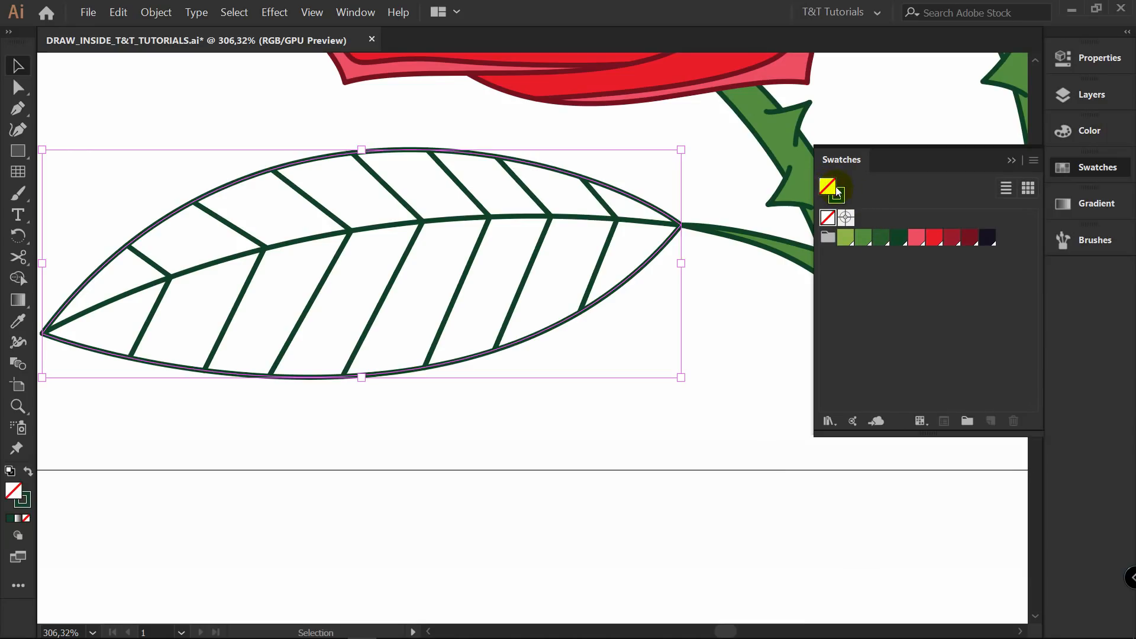
left_click(865, 239)
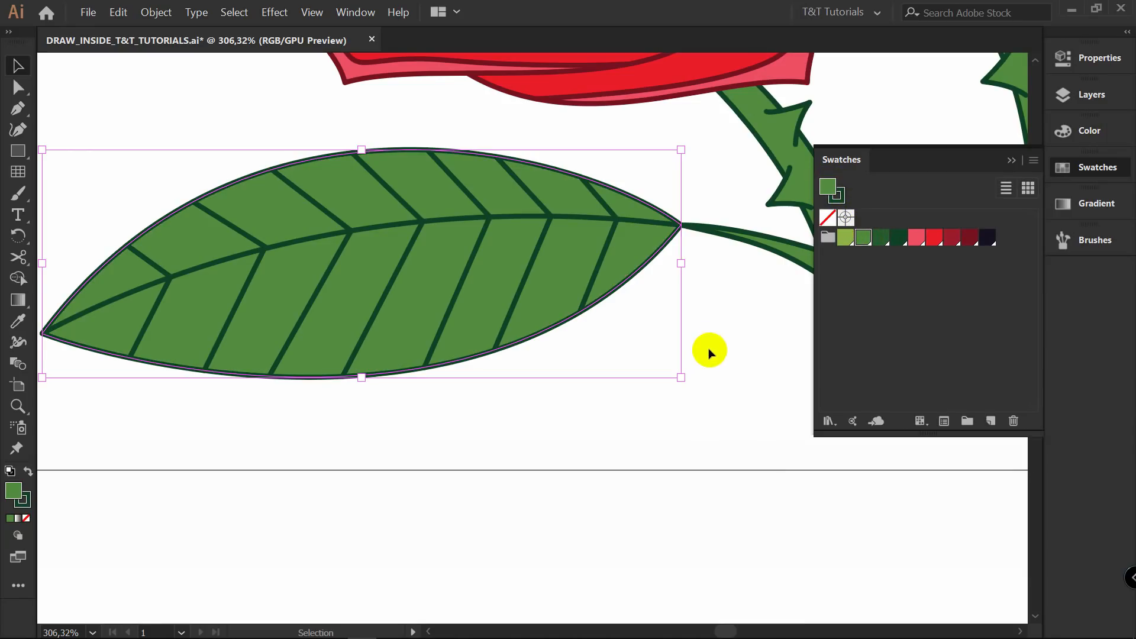
left_click(722, 335)
Enter Draw Inside mode for the leaf beside the stem, then sample the stem's shadow stroke with the Eyedropper and use no fill.
left_click(630, 247)
key("shift+d")
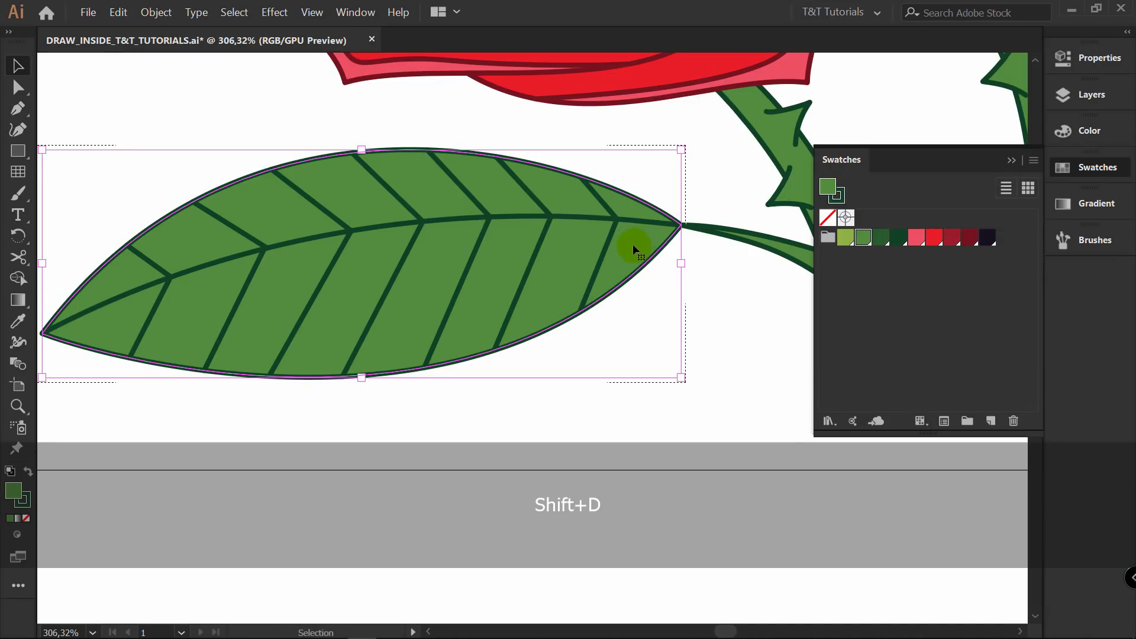
key("space")
left_click_drag(642, 292, 414, 335)
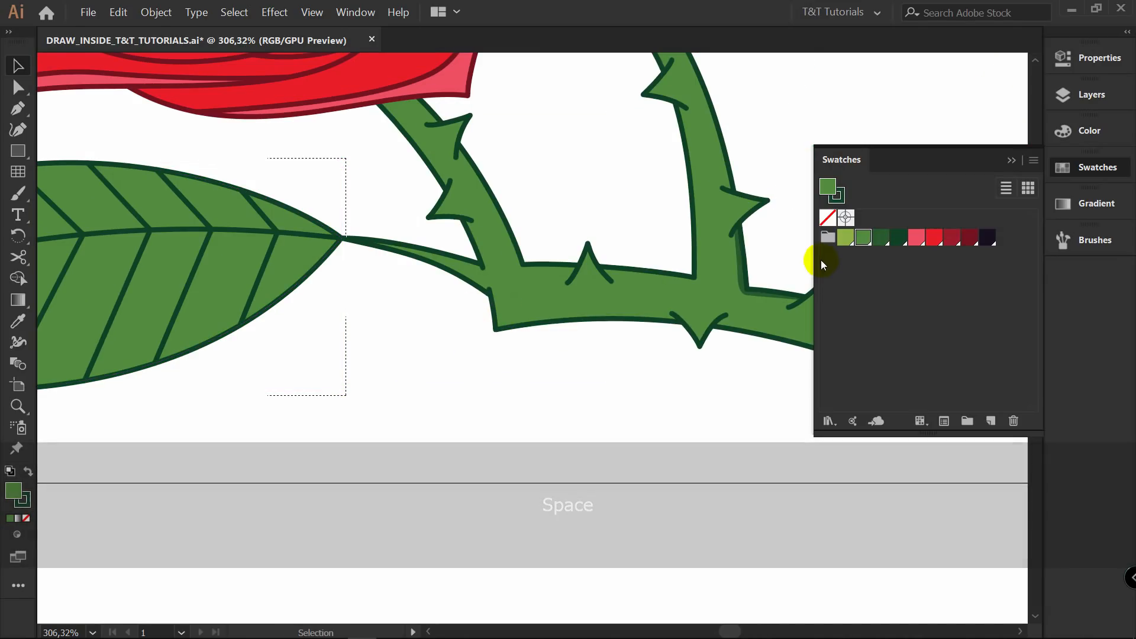
key("i")
key("slash")
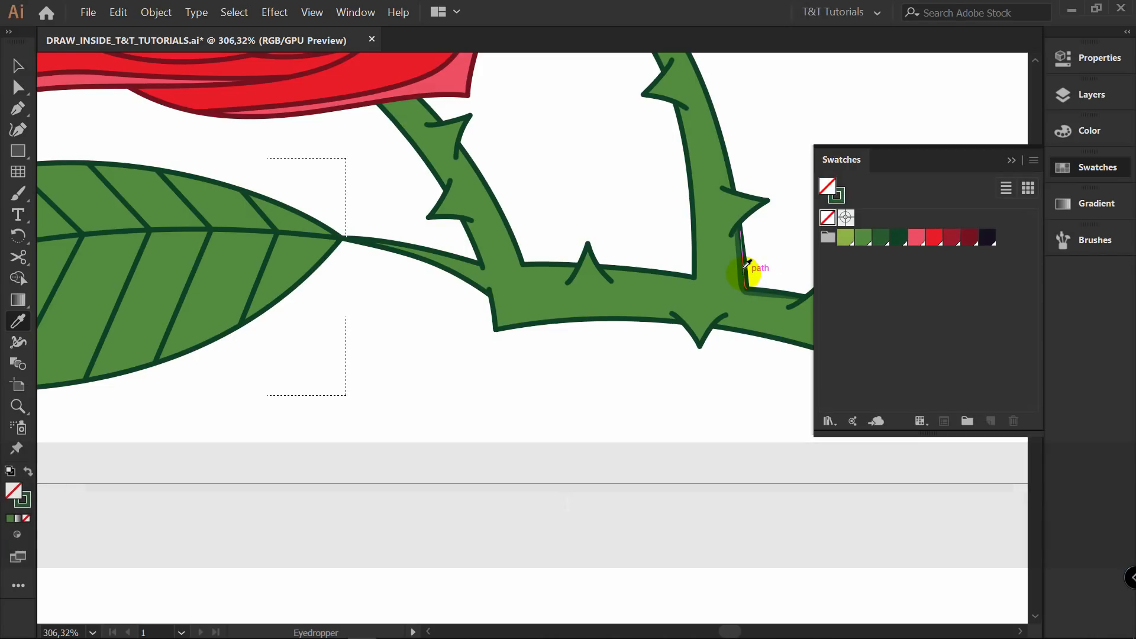
Paint a dark green shadow along the leaf's lower edge, from the stem end to the tip, using a smaller Paintbrush.
key("space")
left_click_drag(317, 284, 566, 267)
key("b")
key("bracketleft")
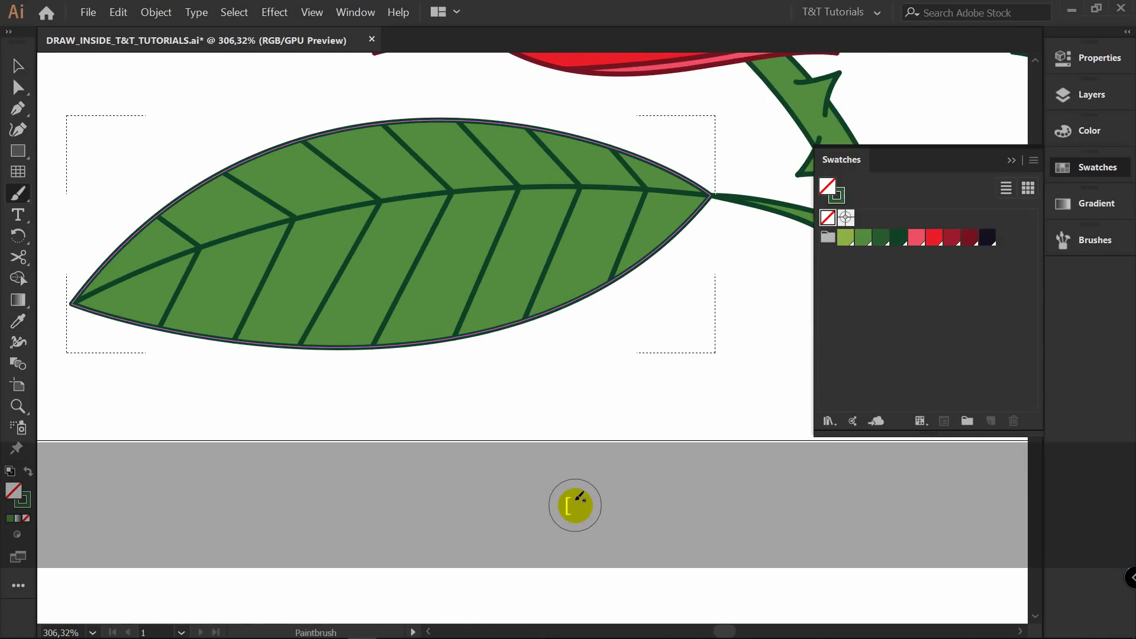
mouse_move(717, 191)
left_mouse_down()
mouse_move(654, 259)
mouse_move(510, 306)
mouse_move(370, 332)
mouse_move(193, 322)
mouse_move(59, 297)
left_mouse_up()
Draw a curved, unfilled highlight path about 221 pt wide across the leaf's upper half with the Pen tool, stroked in the light green swatch.
key("space")
left_click_drag(616, 252, 585, 332)
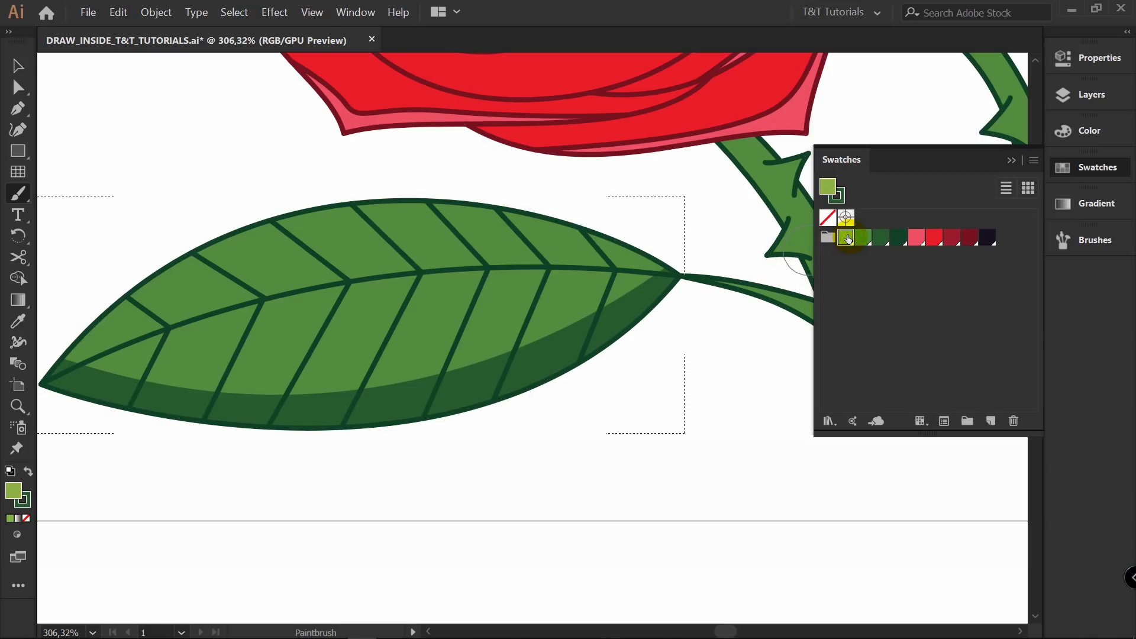
left_click(840, 197)
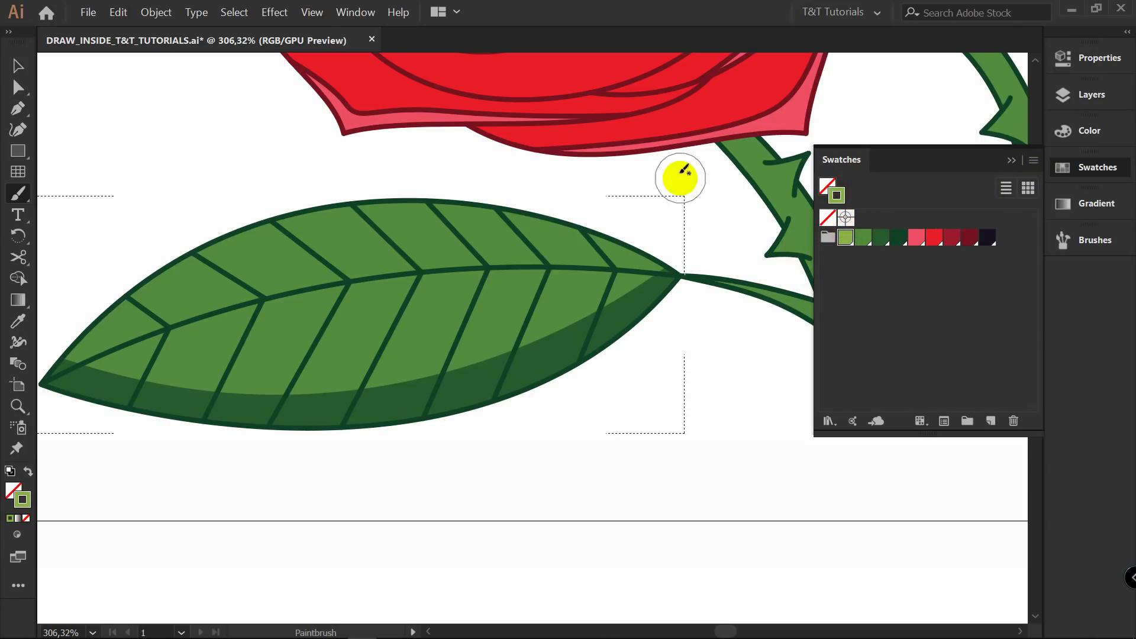
key("p")
left_click_drag(617, 255, 596, 257)
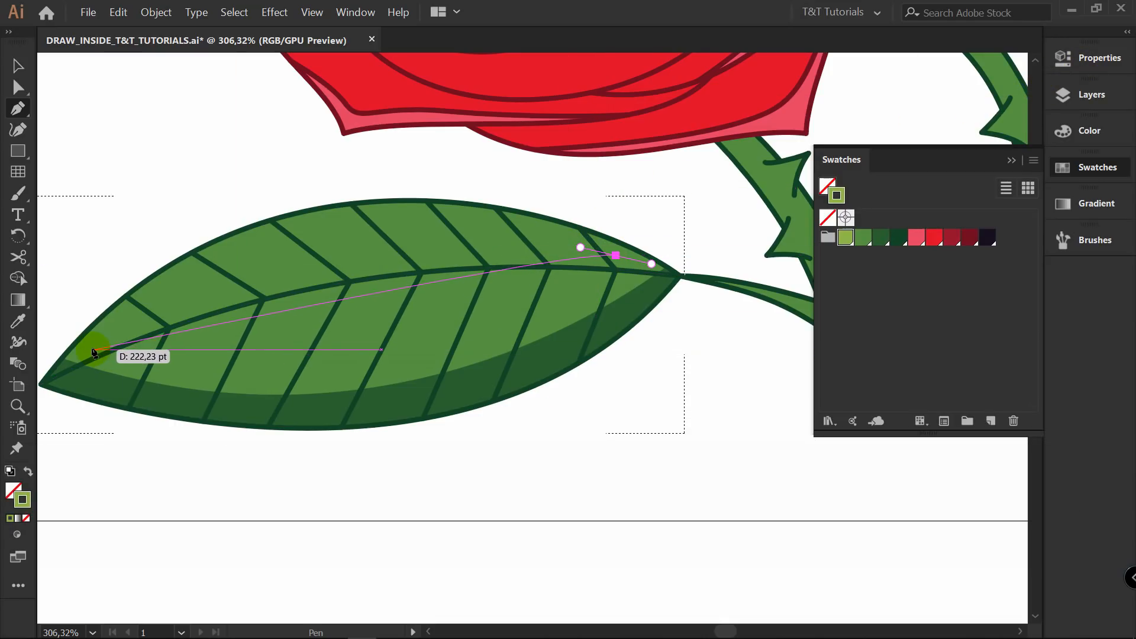
left_click_drag(87, 347, 297, 191)
Set the stroke weight of the leaf's light green highlight path to 4 pt.
left_click(1109, 59)
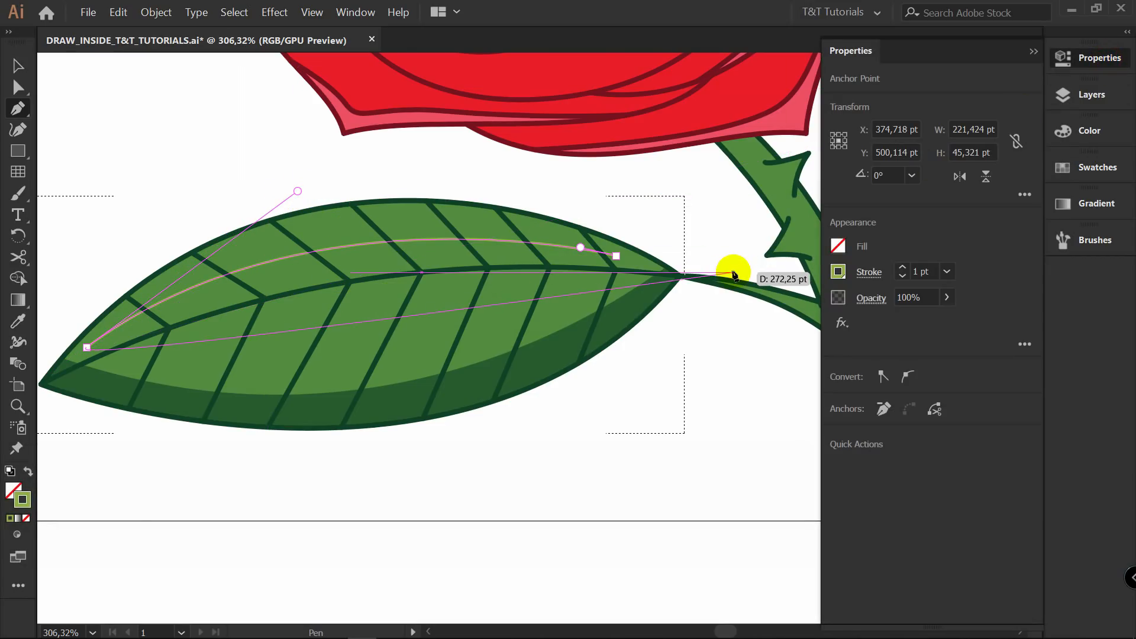
left_click(903, 268)
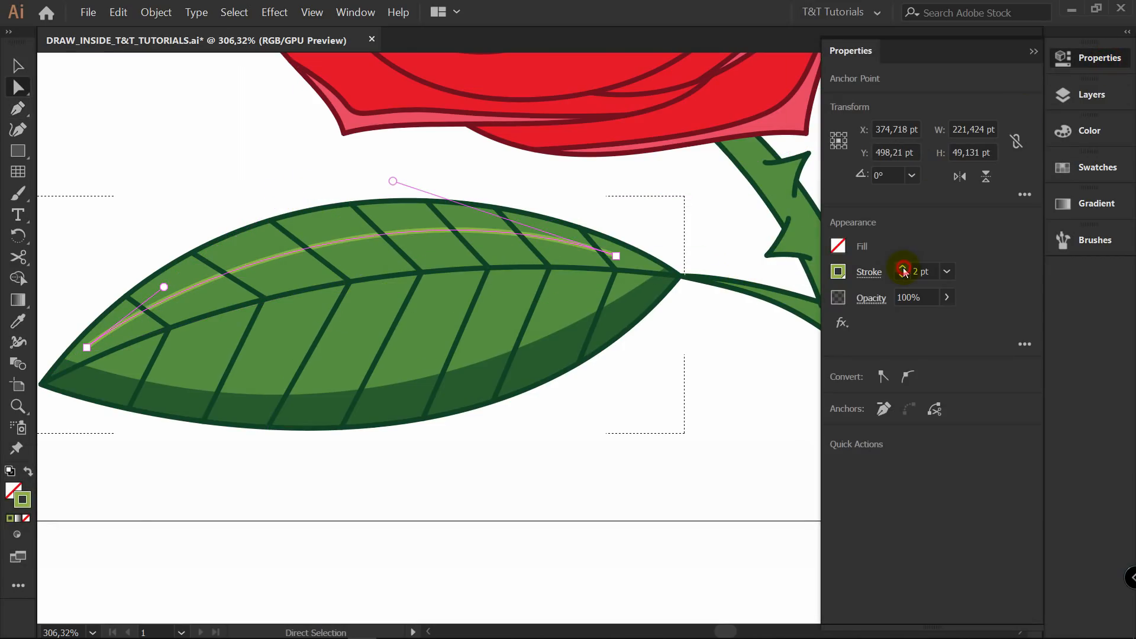
left_click(904, 269)
left_click(903, 269)
left_click(903, 268)
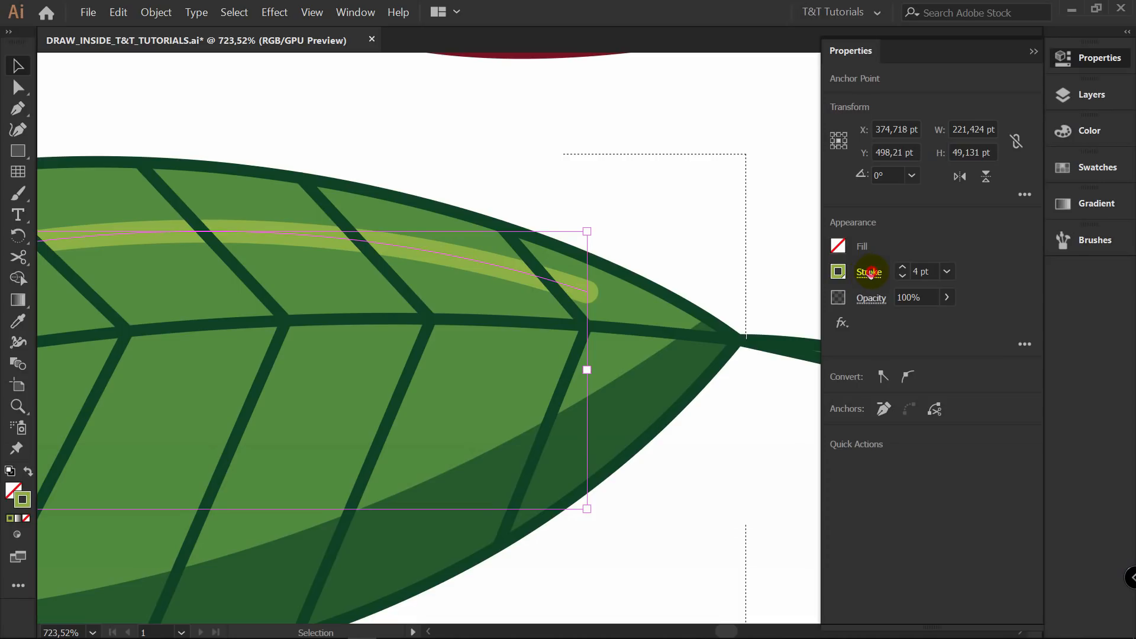
Apply the lens-shaped width profile that tapers at both ends to the leaf's highlight stroke.
left_click(870, 273)
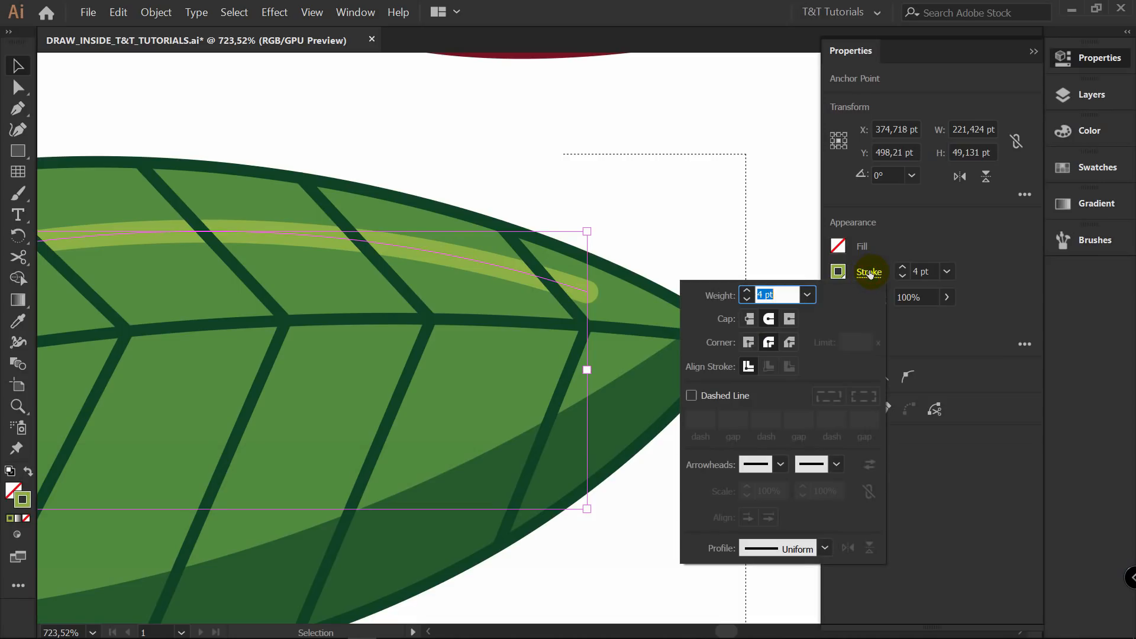
left_click(825, 549)
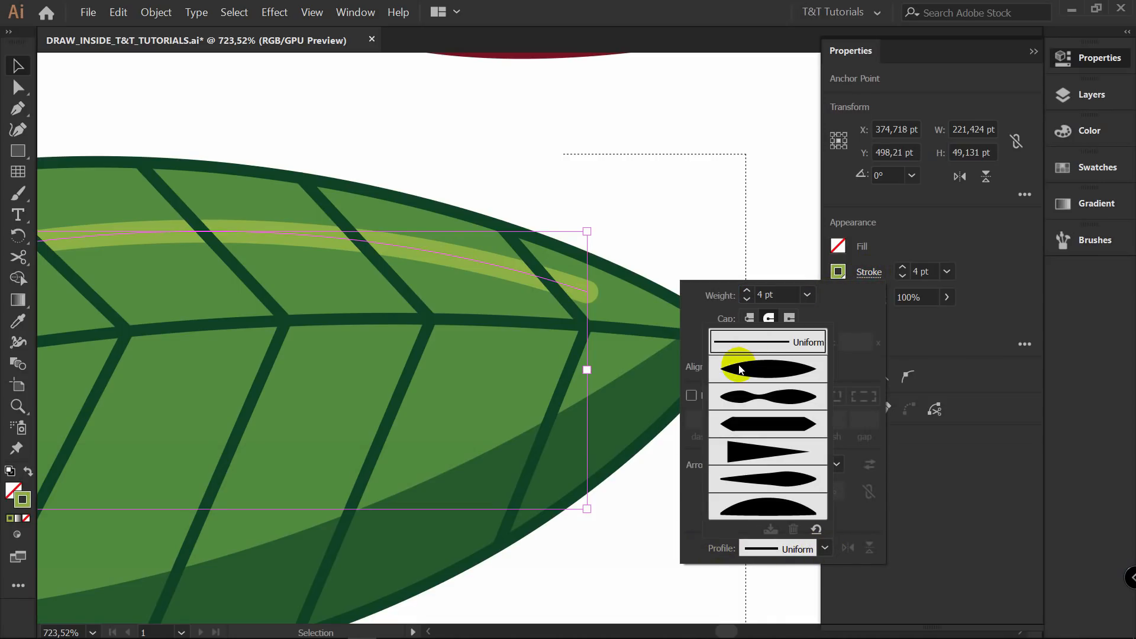
left_click(788, 369)
Reshape the leaf highlight with the Width tool at several points, broadening it to about 15 pt at its widest and keeping the ends tapered.
key("z")
left_click_drag(470, 232, 363, 243)
left_click_drag(363, 243, 472, 265)
left_click_drag(420, 257, 512, 251)
key("v")
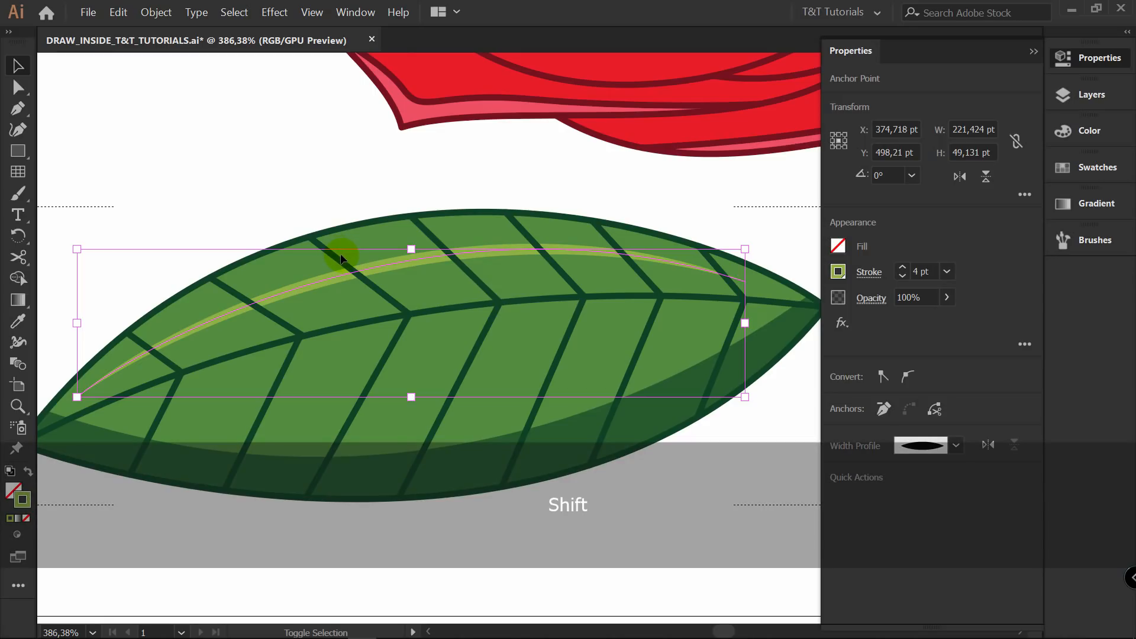
key("shift+w")
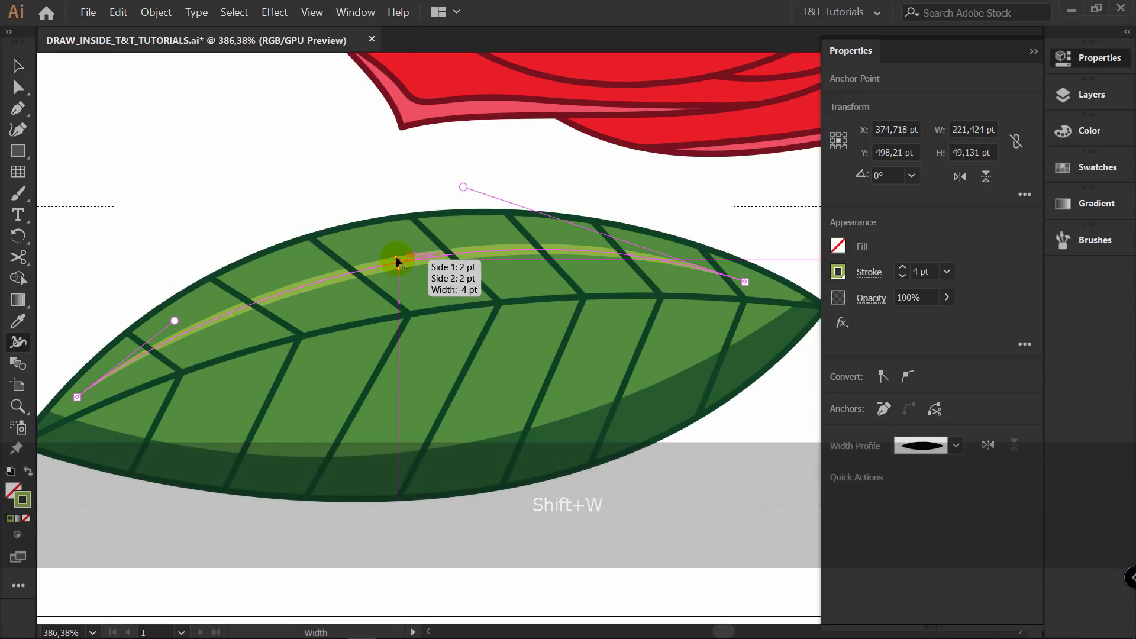
left_click_drag(397, 257, 398, 243)
mouse_move(404, 289)
left_mouse_down()
mouse_move(393, 241)
mouse_move(400, 249)
left_mouse_up()
left_click_drag(508, 250, 508, 263)
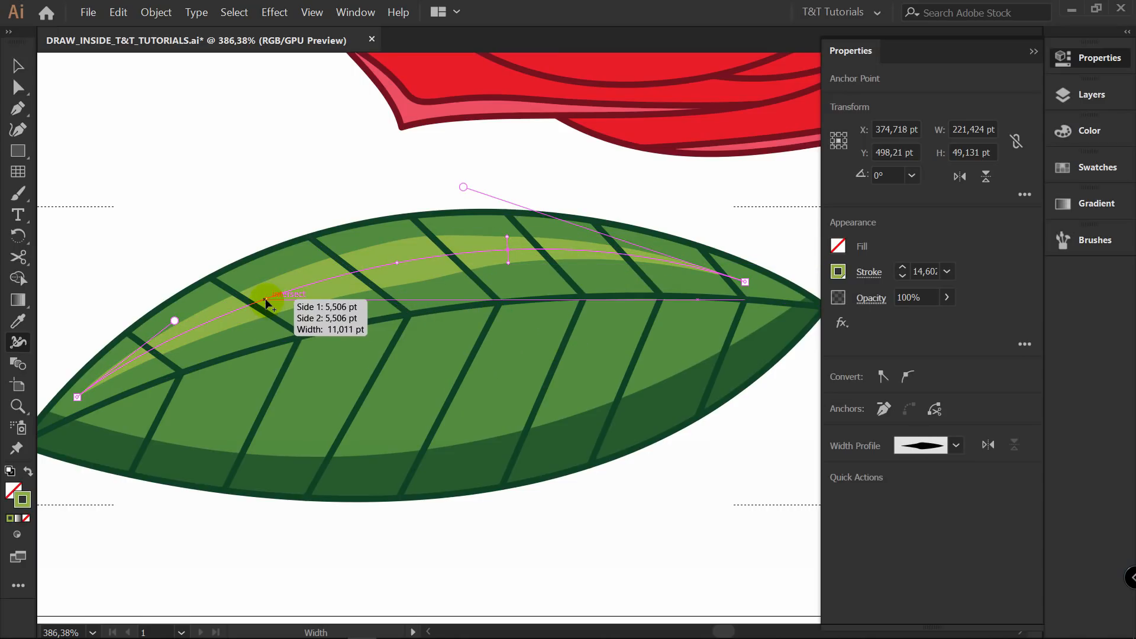
left_click_drag(268, 304, 274, 322)
key("z")
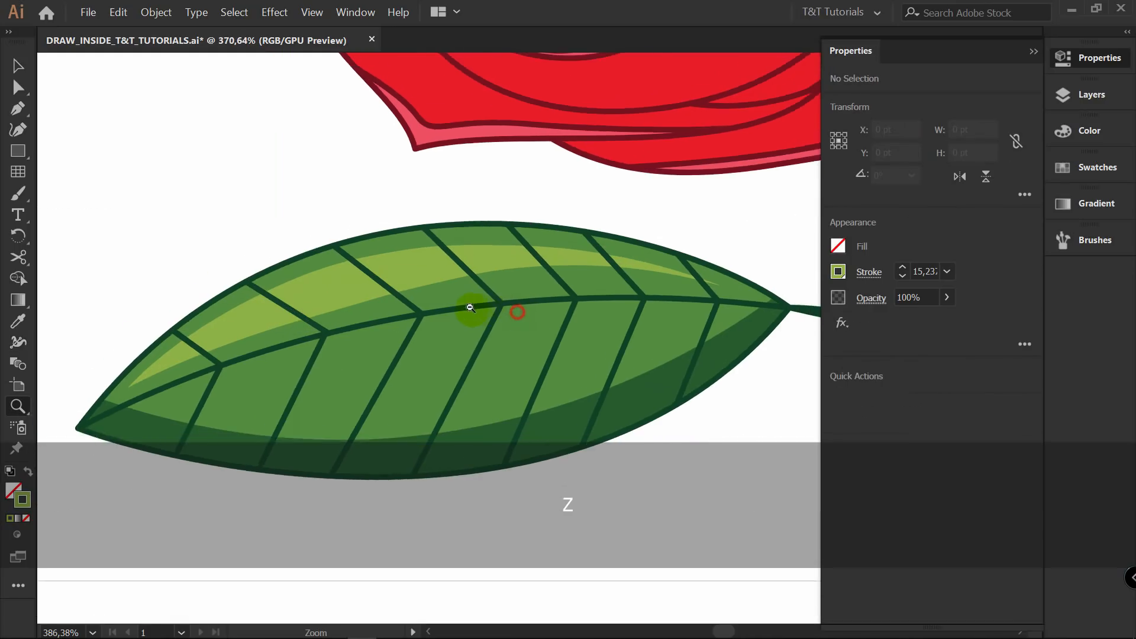
left_click(325, 320, "alt")
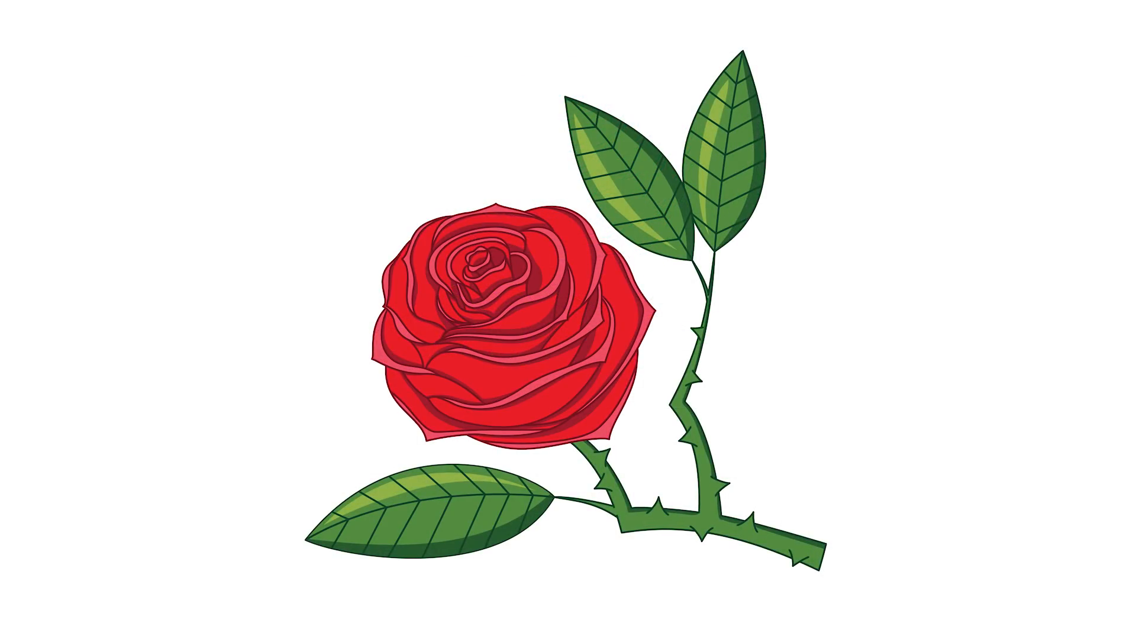